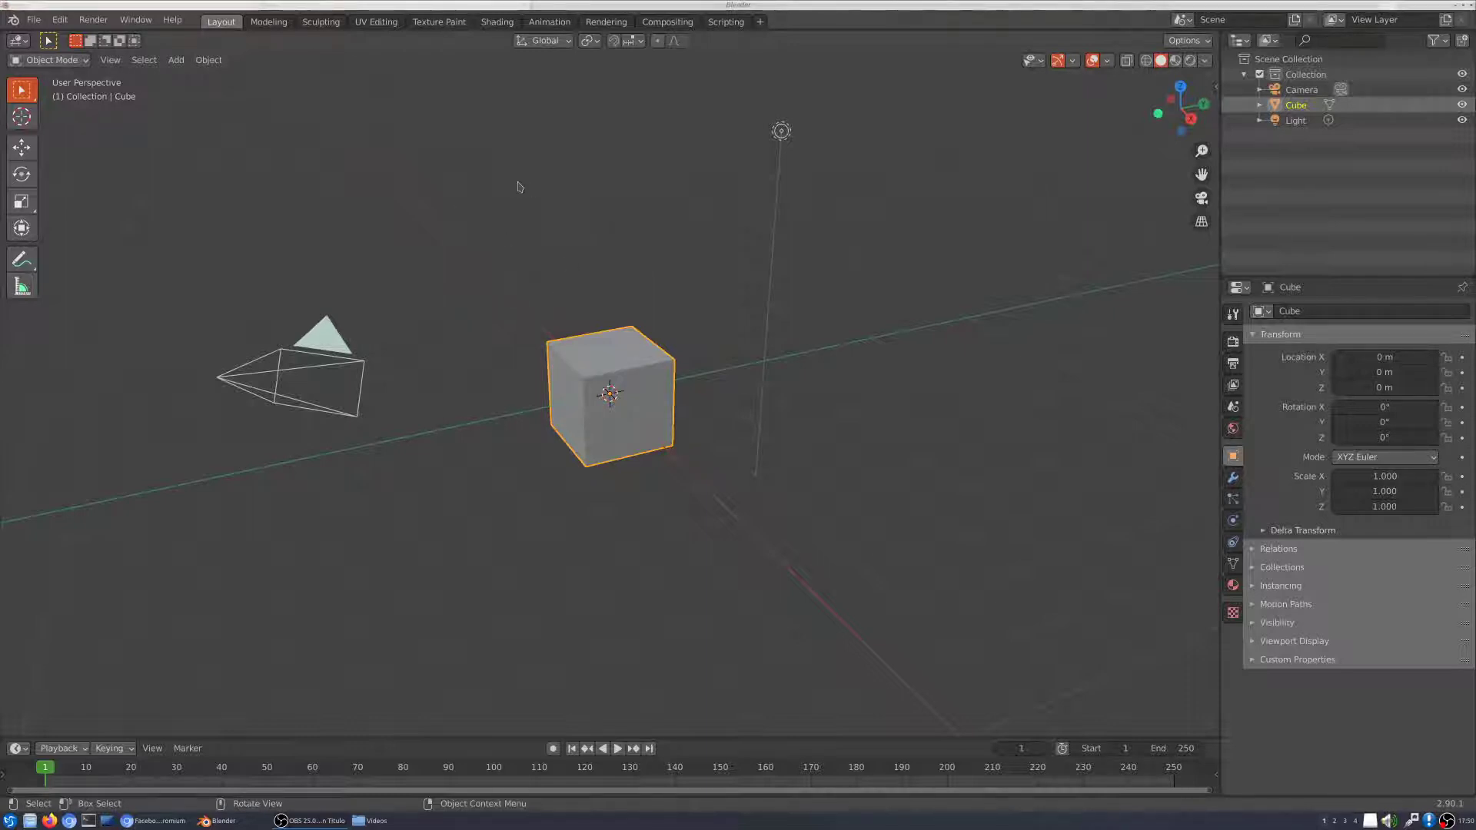
# Step: Delete the default cube and hide the light and the camera in the scene
pyautogui.moveTo(447, 295); pyautogui.dragTo(622, 416, button='middle')
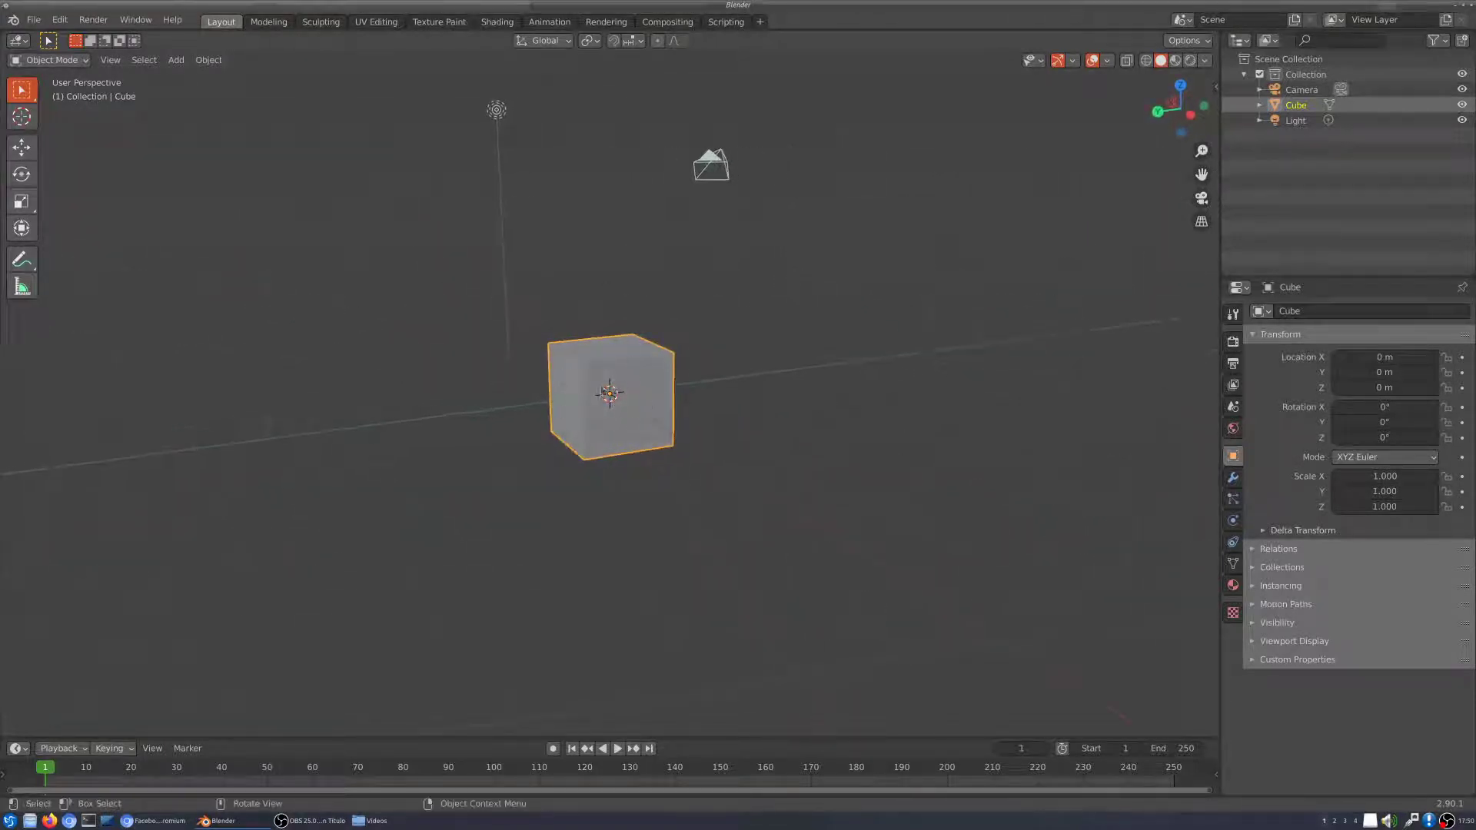
pyautogui.rightClick(628, 363)
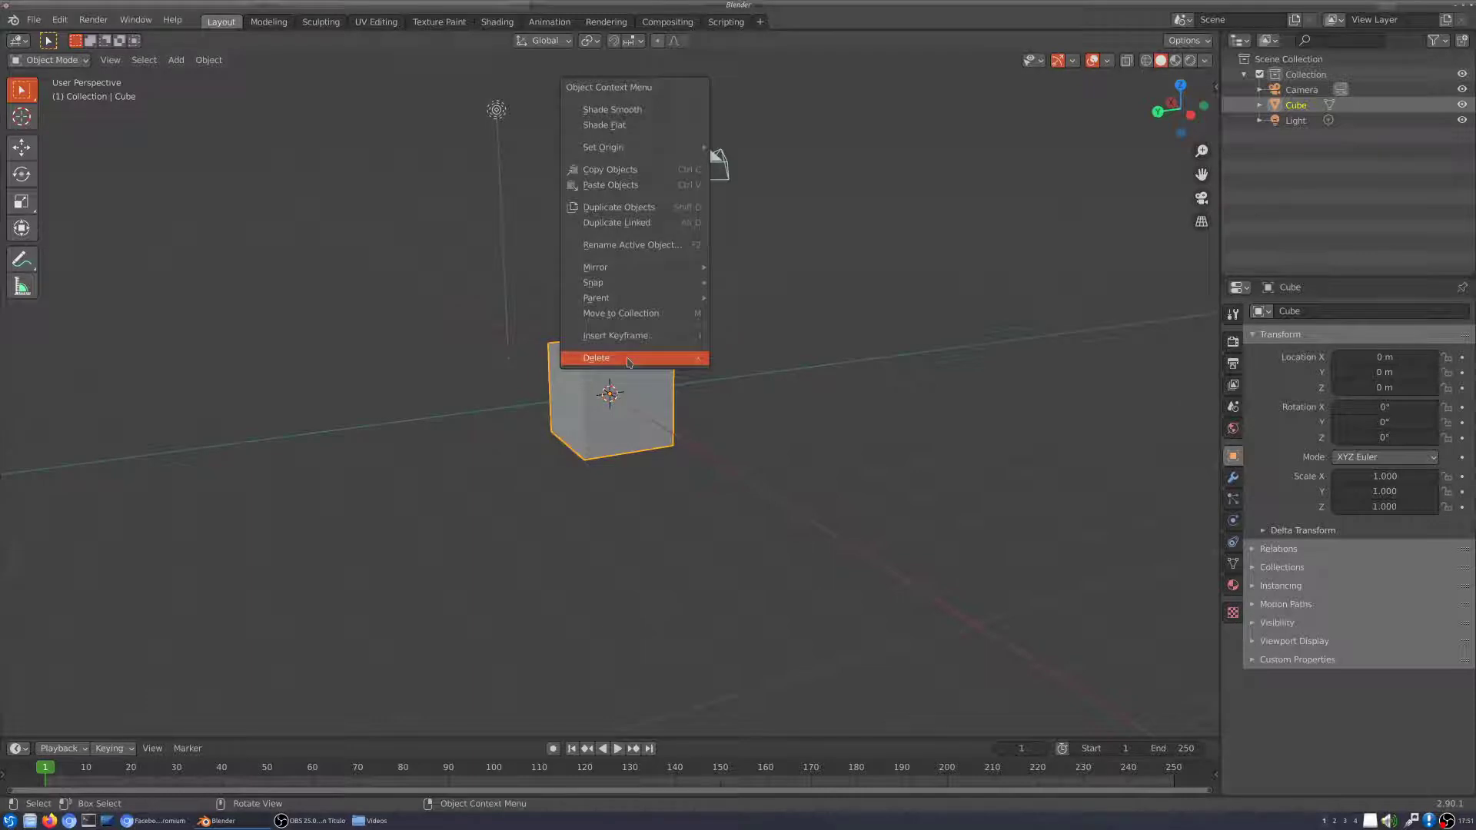
pyautogui.click(628, 358)
pyautogui.moveTo(646, 250); pyautogui.dragTo(697, 271, button='middle')
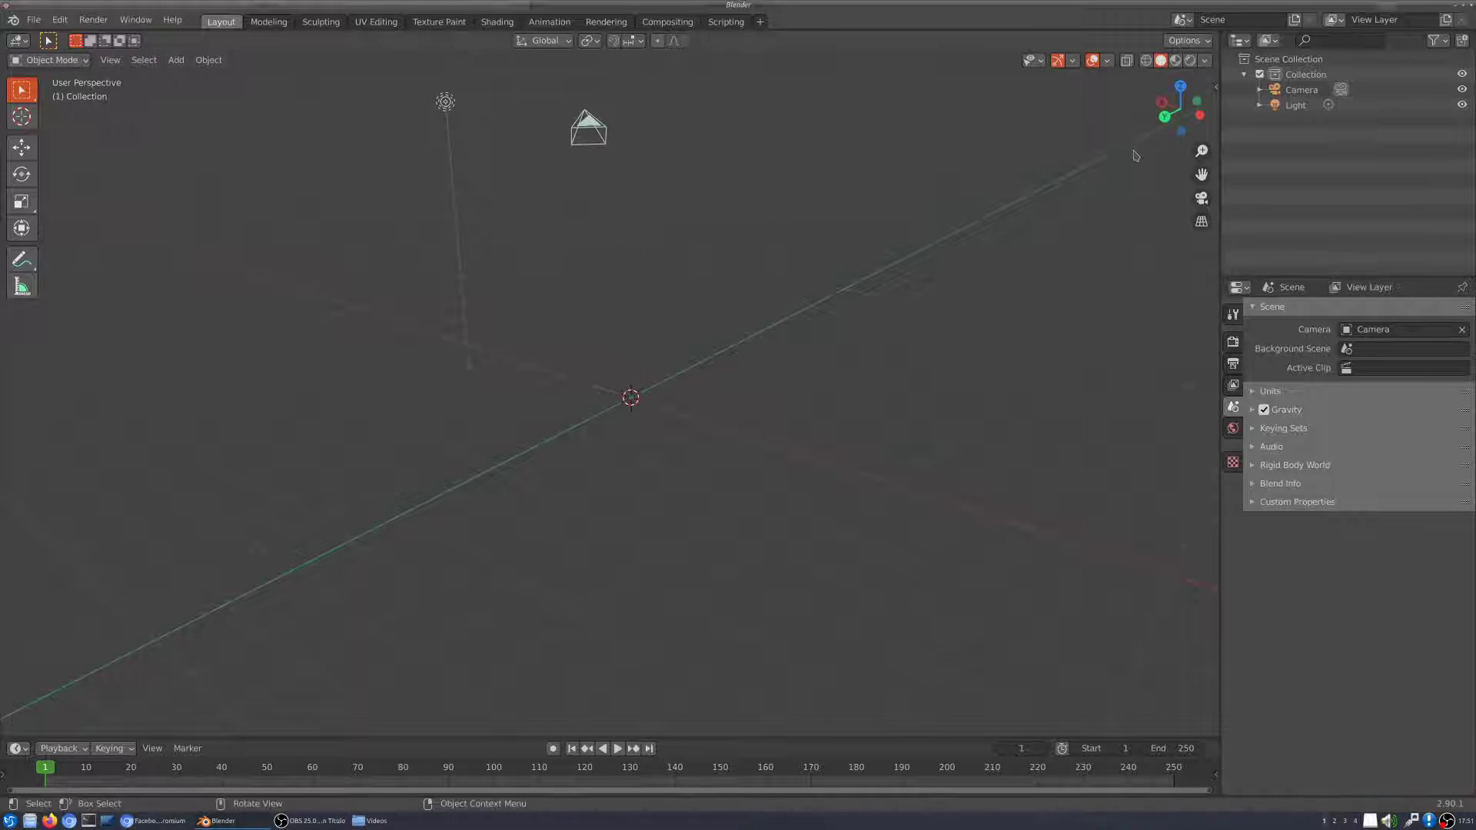
pyautogui.click(1463, 104)
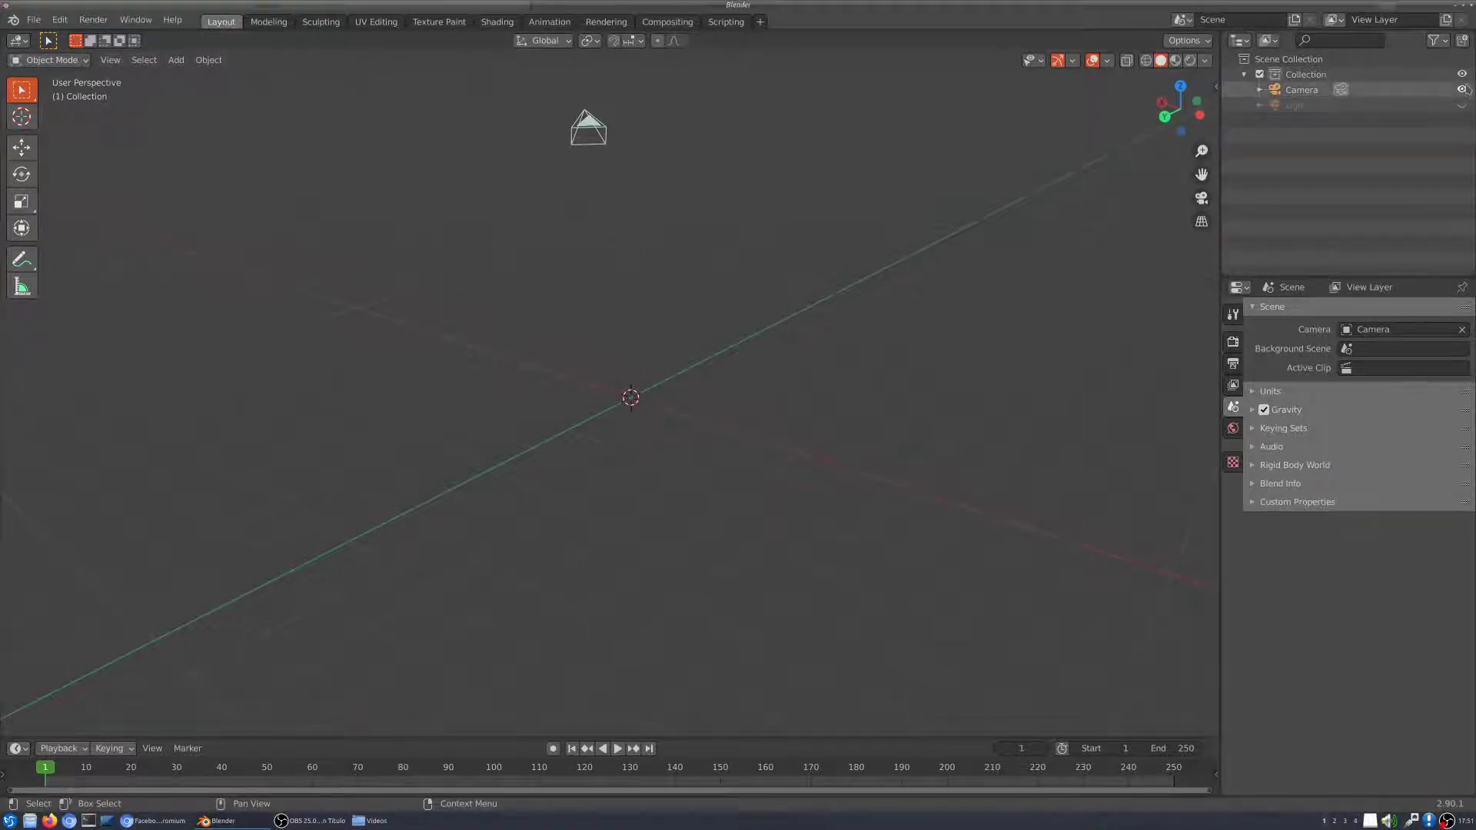
pyautogui.click(1464, 89)
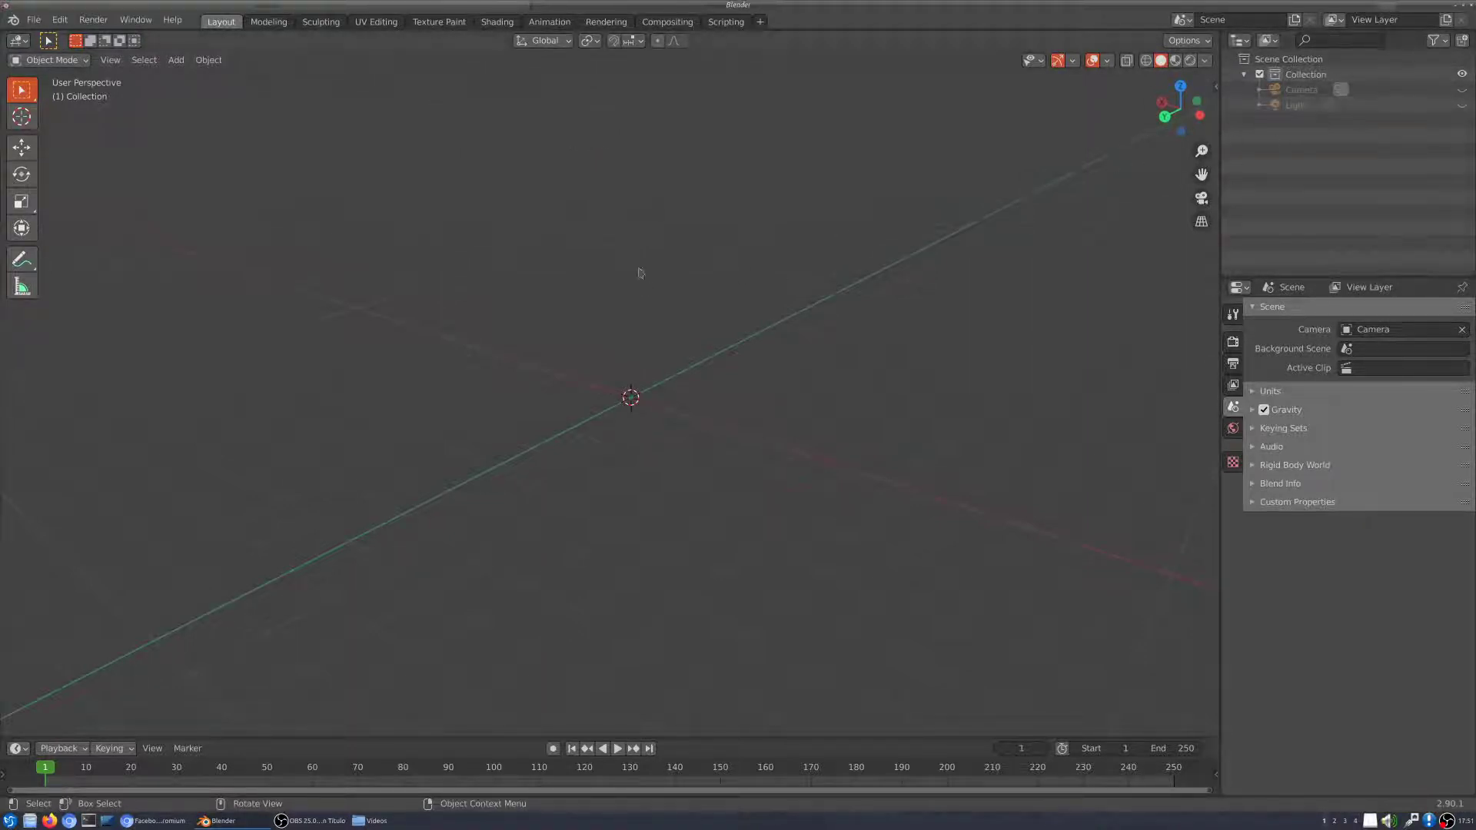
# Step: Add a UV sphere mesh at the world origin and expand its creation settings
pyautogui.click(179, 63)
pyautogui.moveTo(223, 78)
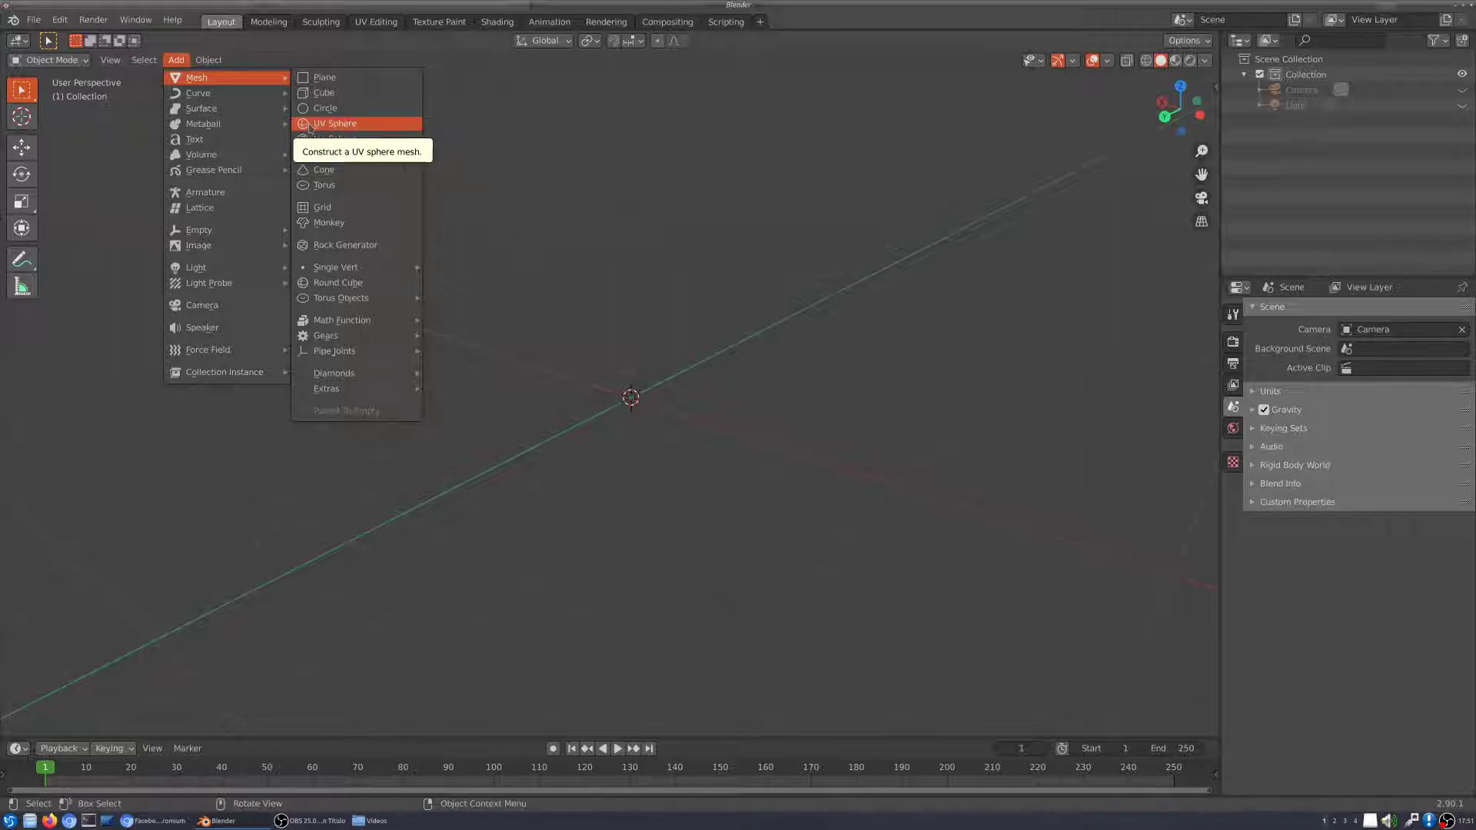
pyautogui.click(310, 125)
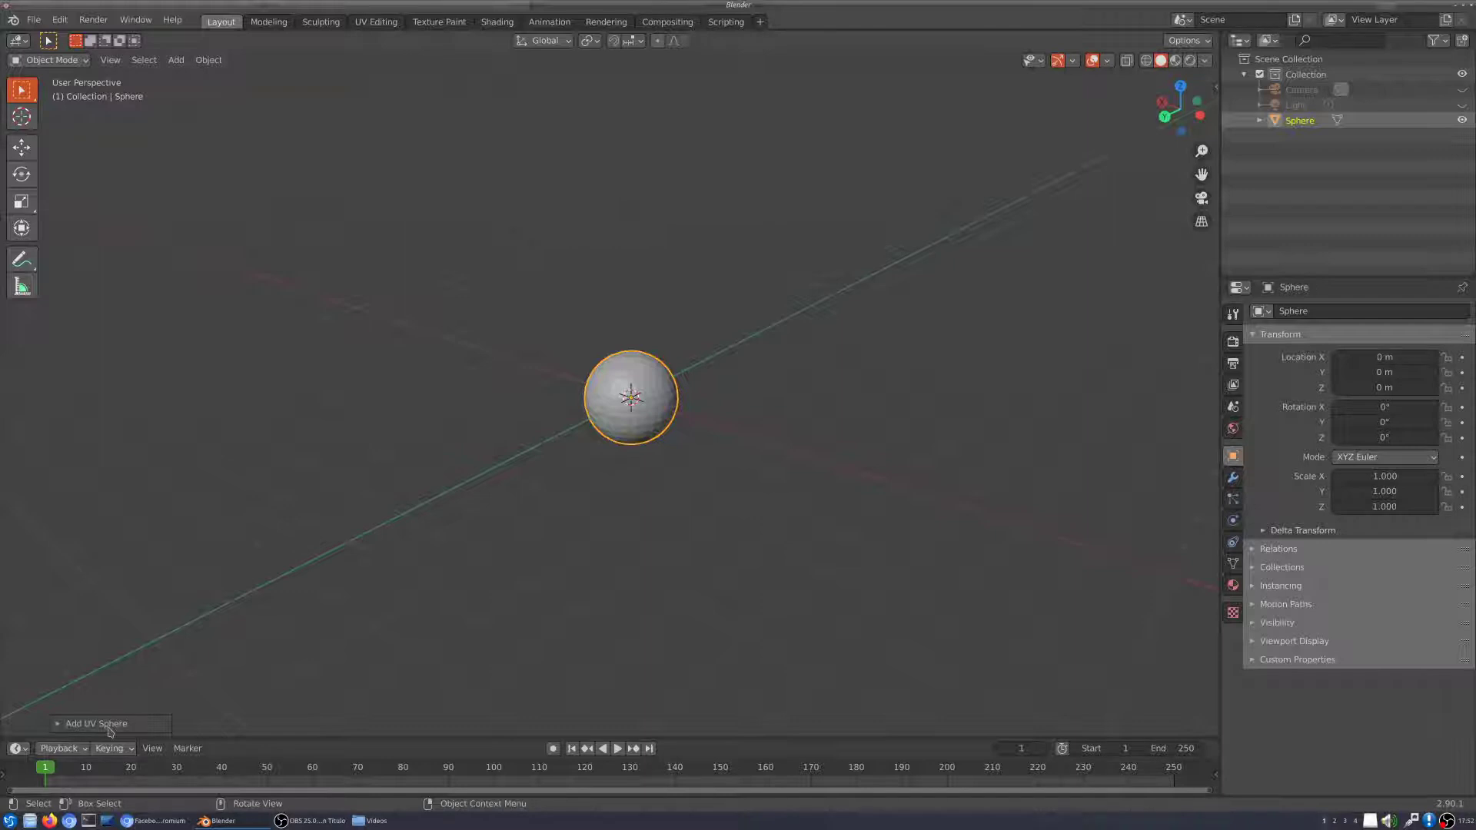
pyautogui.click(56, 726)
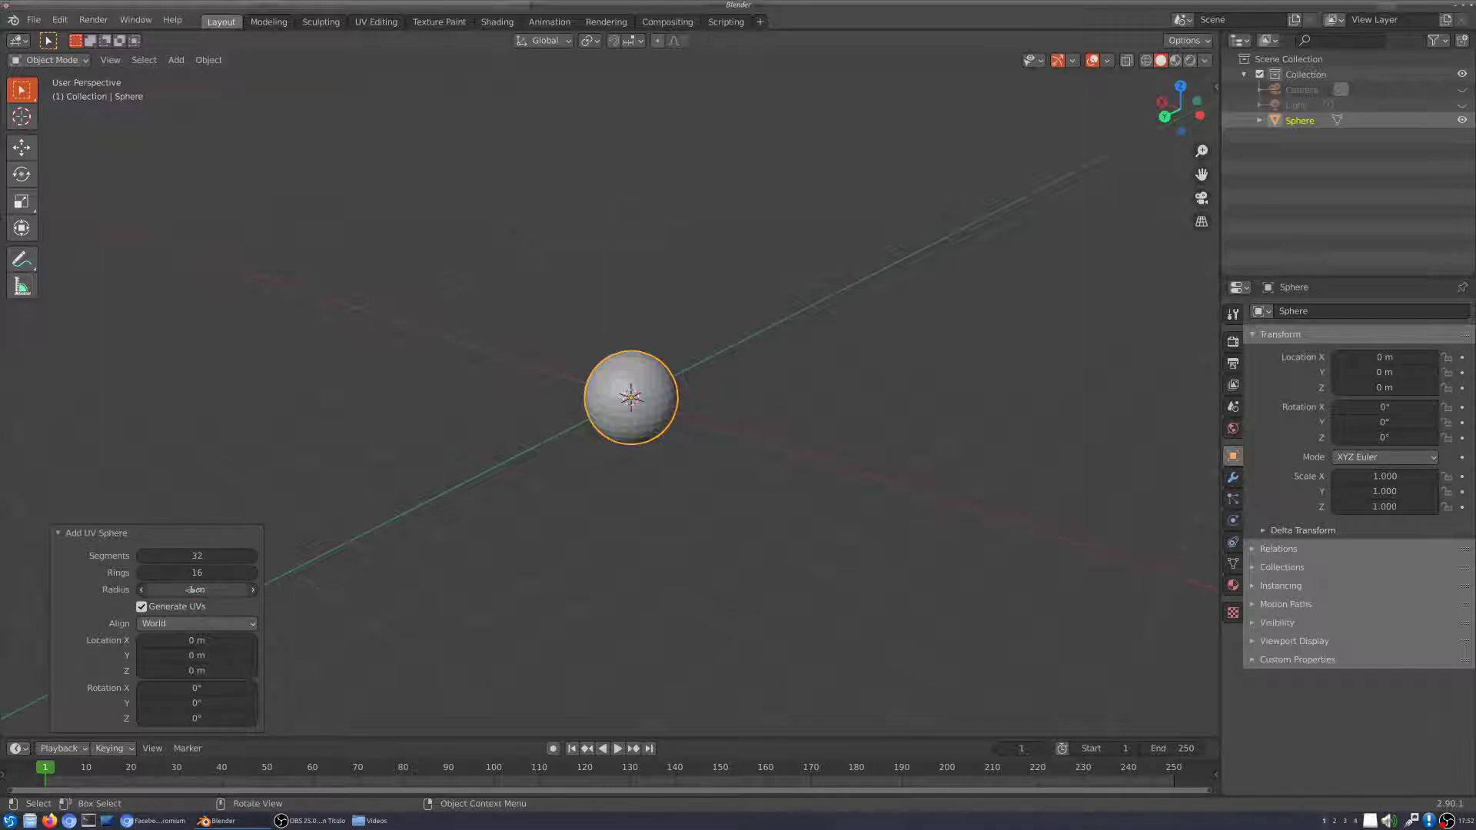
# Step: Try several radii for the new UV sphere, ending at 1.34 m
pyautogui.moveTo(197, 590); pyautogui.dragTo(190, 589)
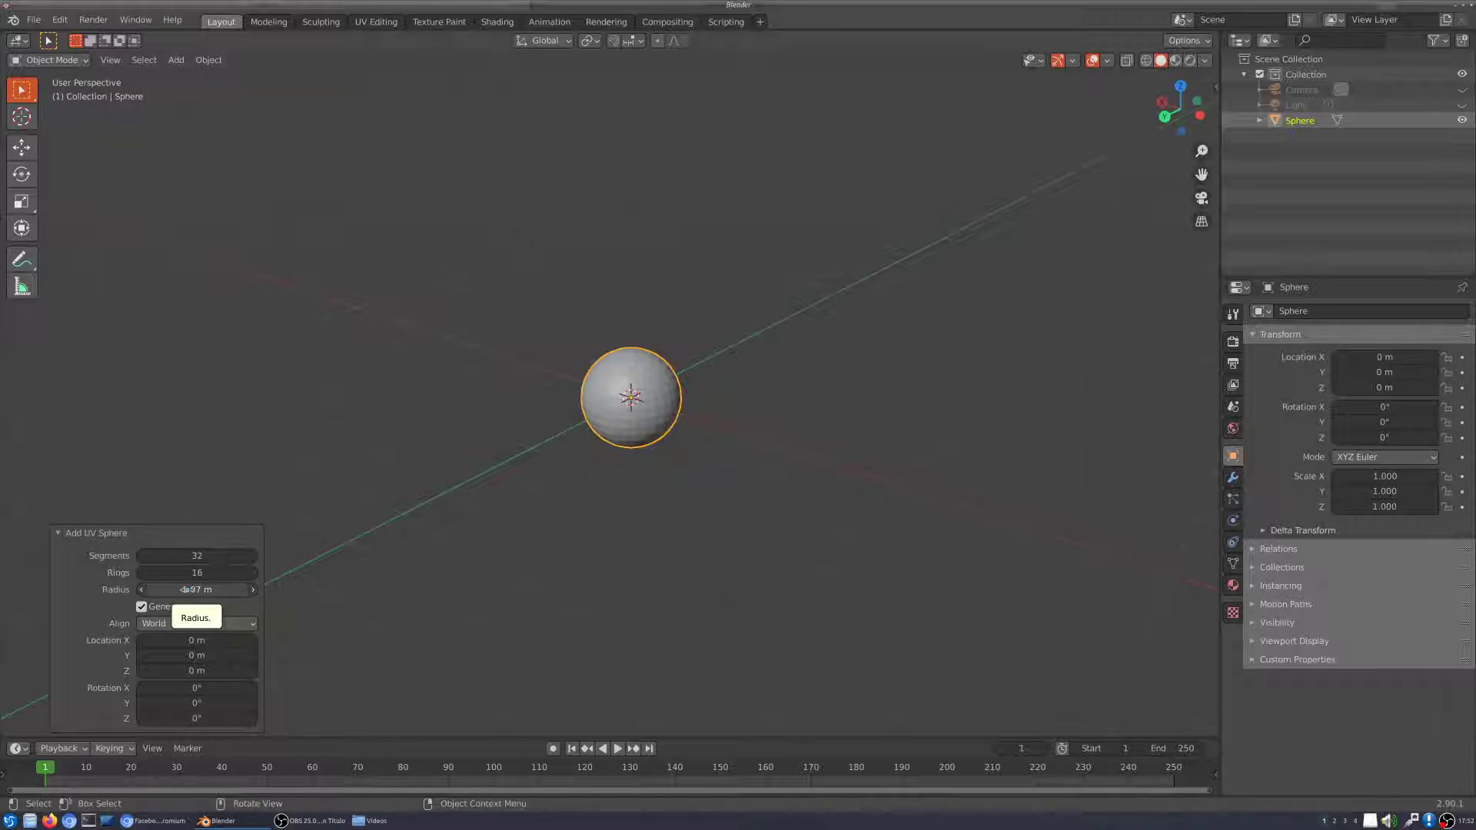
pyautogui.moveTo(185, 590); pyautogui.dragTo(193, 589)
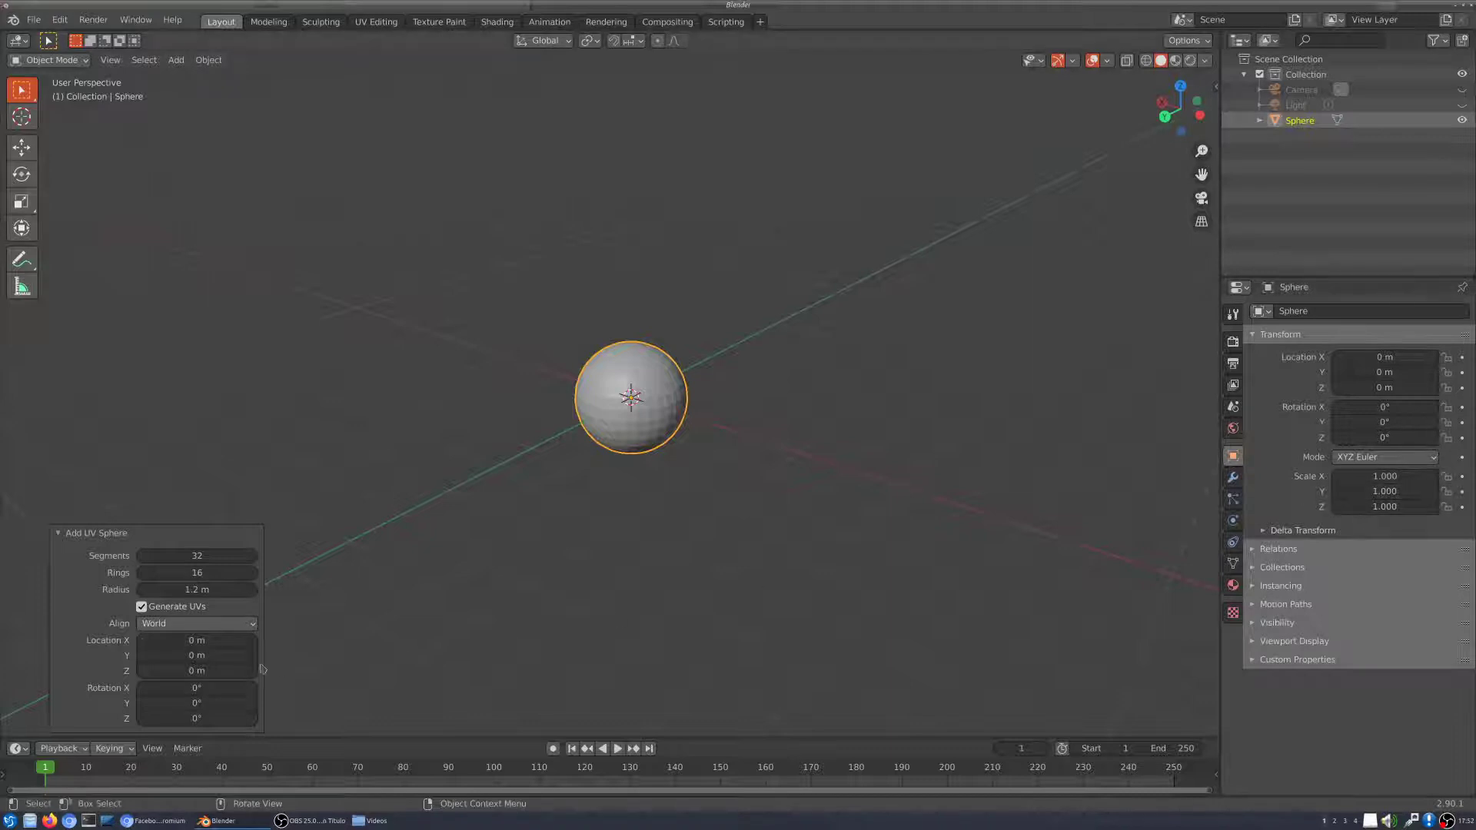
pyautogui.moveTo(188, 590)
pyautogui.mouseDown()
pyautogui.moveTo(218, 596)
pyautogui.moveTo(154, 590)
pyautogui.moveTo(189, 590)
pyautogui.mouseUp()
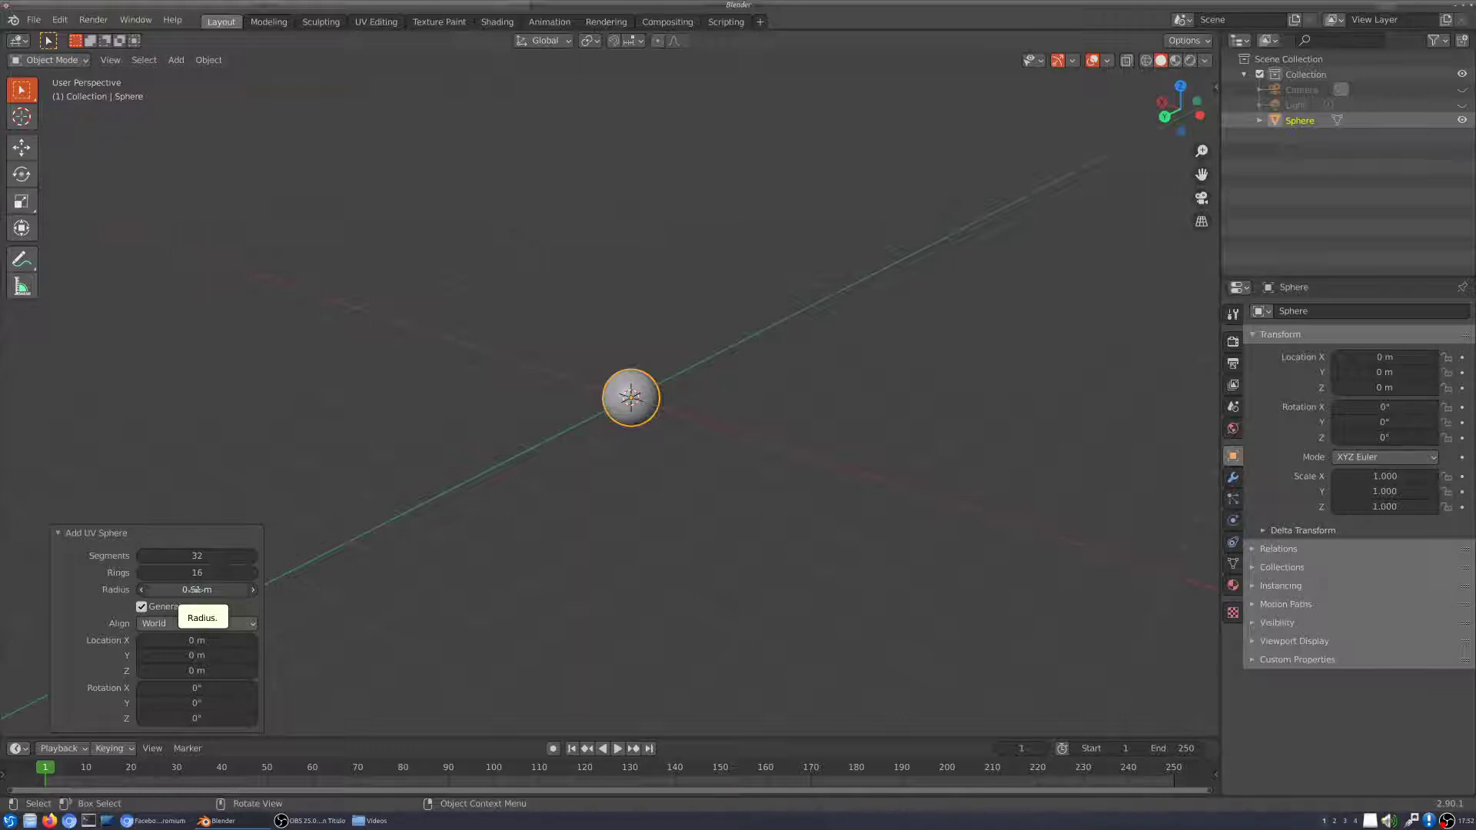
pyautogui.moveTo(195, 590); pyautogui.dragTo(276, 590)
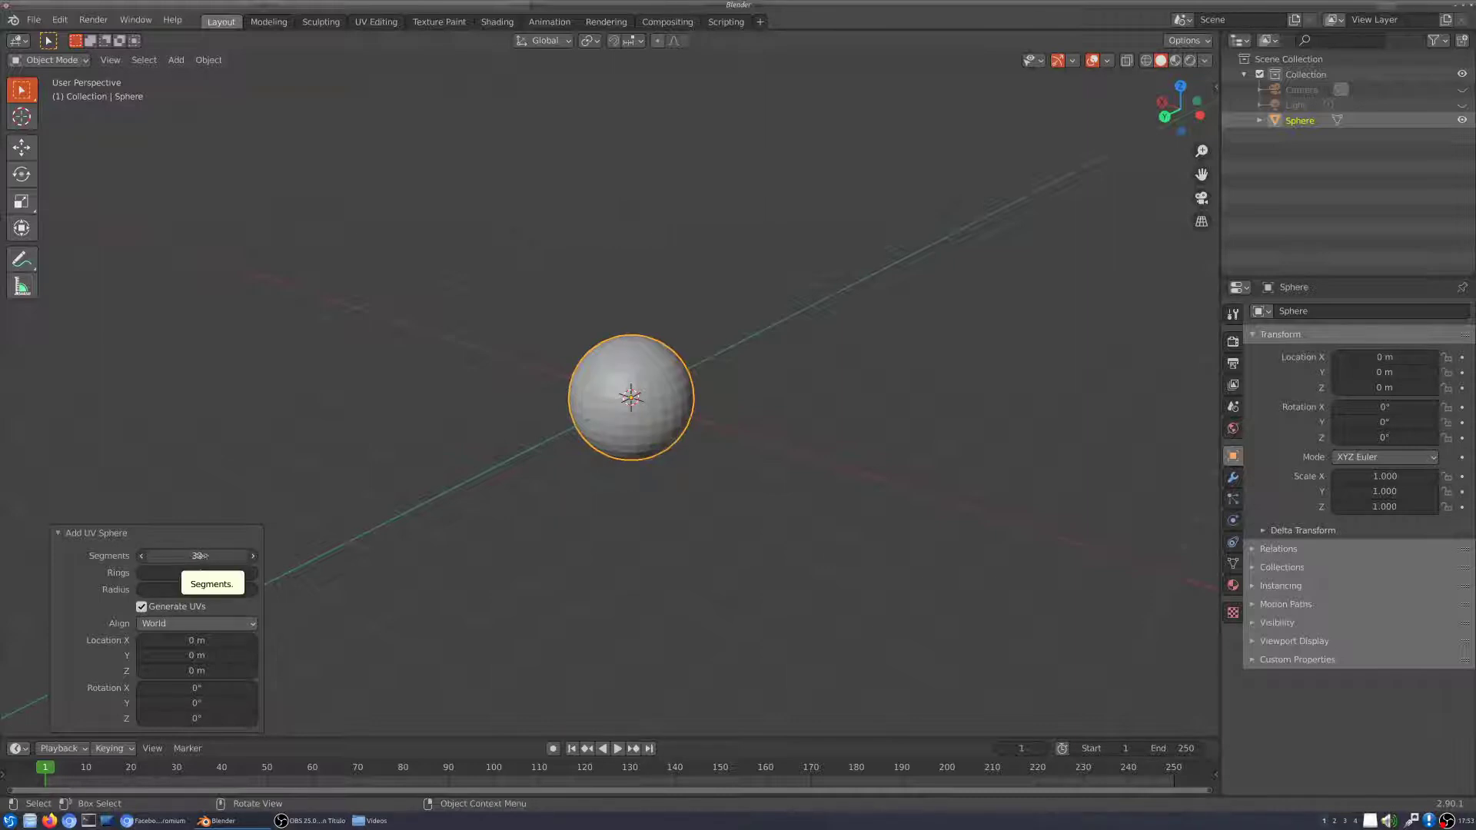
# Step: Set the UV sphere's resolution to 16 segments and 10 rings
pyautogui.moveTo(202, 555); pyautogui.dragTo(238, 555)
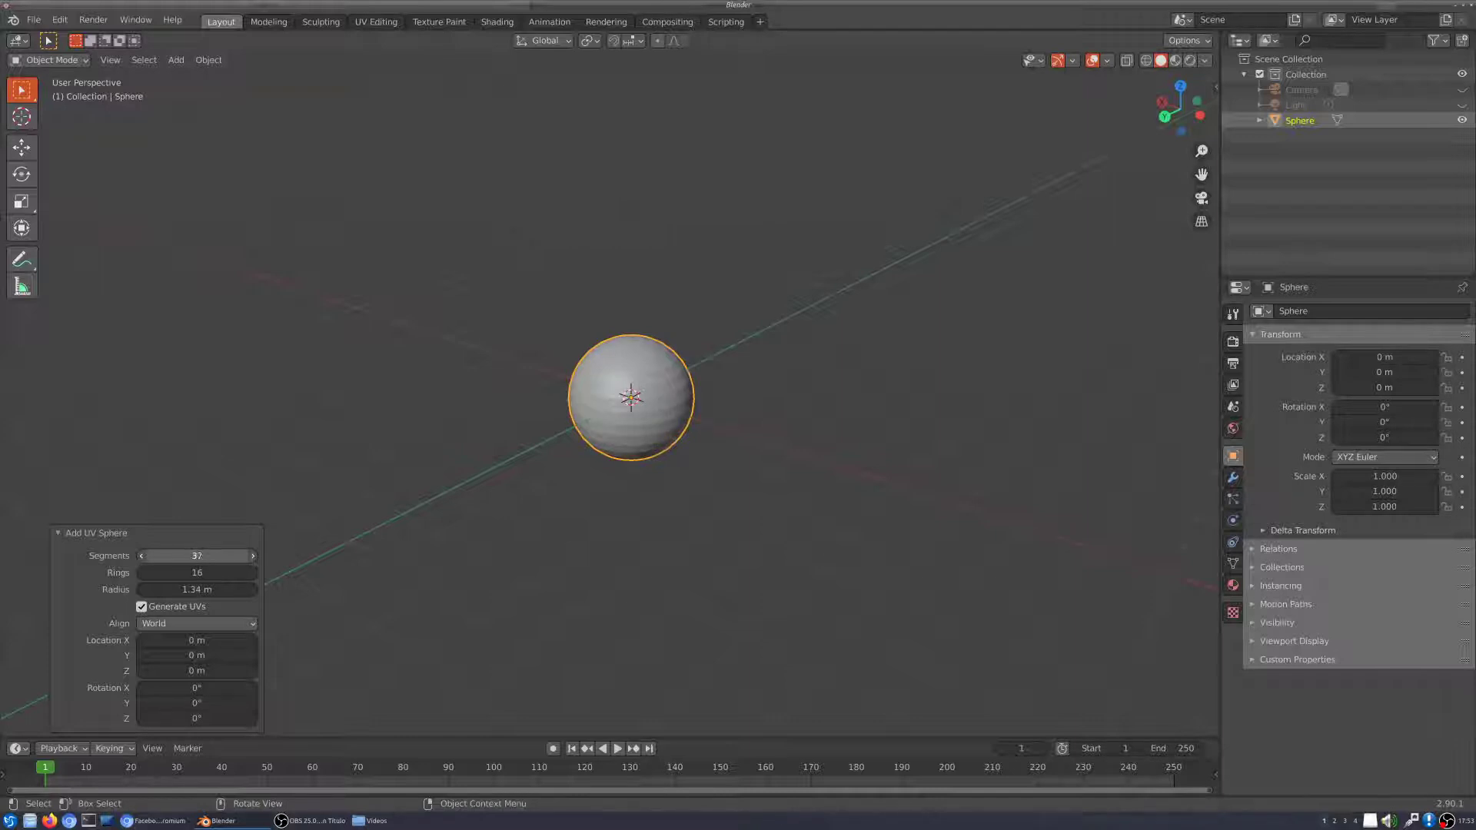
pyautogui.moveTo(197, 555); pyautogui.dragTo(175, 555)
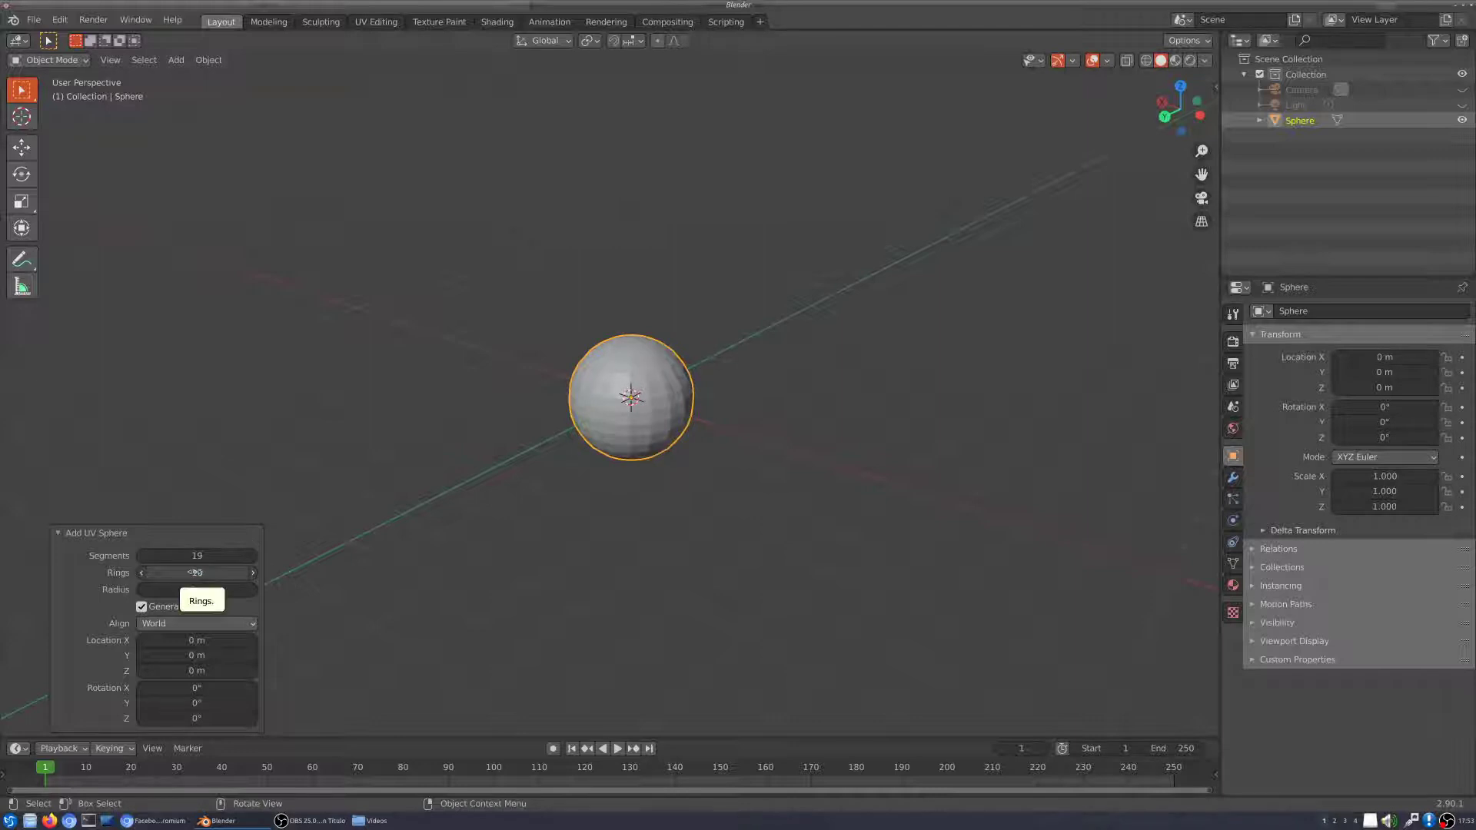
pyautogui.moveTo(195, 573); pyautogui.dragTo(183, 573)
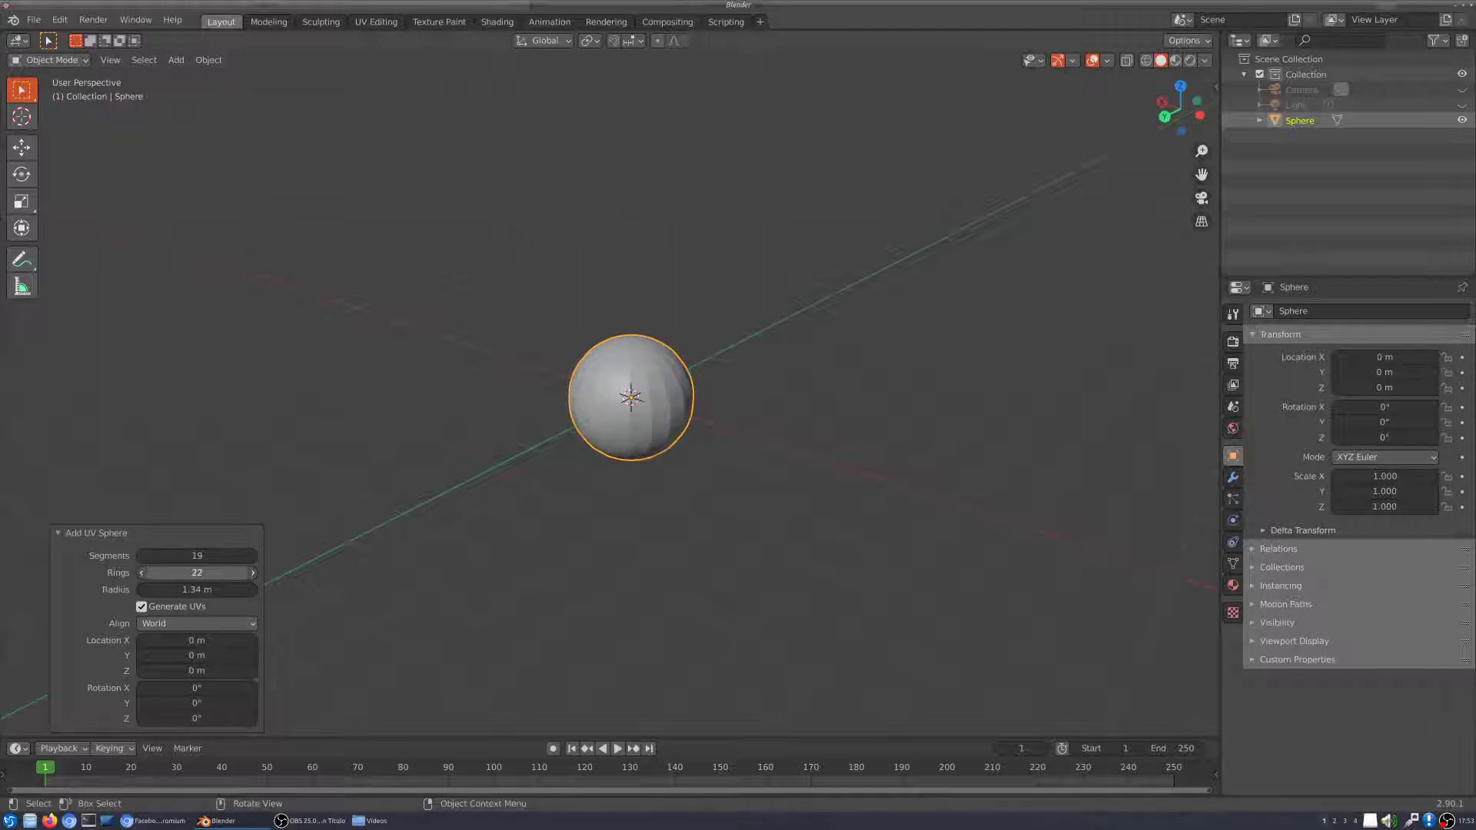
pyautogui.moveTo(200, 573); pyautogui.dragTo(193, 556)
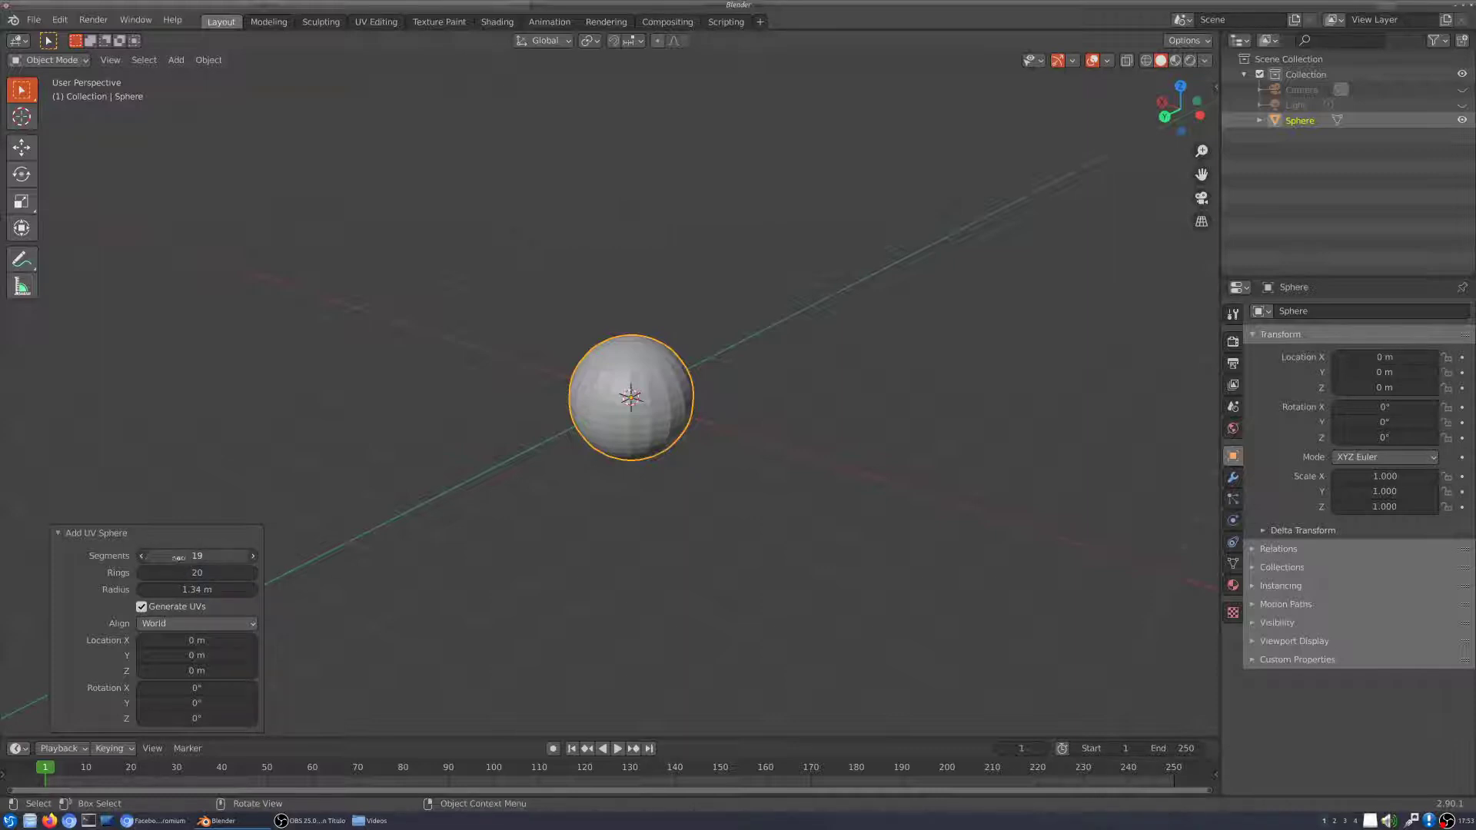
pyautogui.click(141, 556)
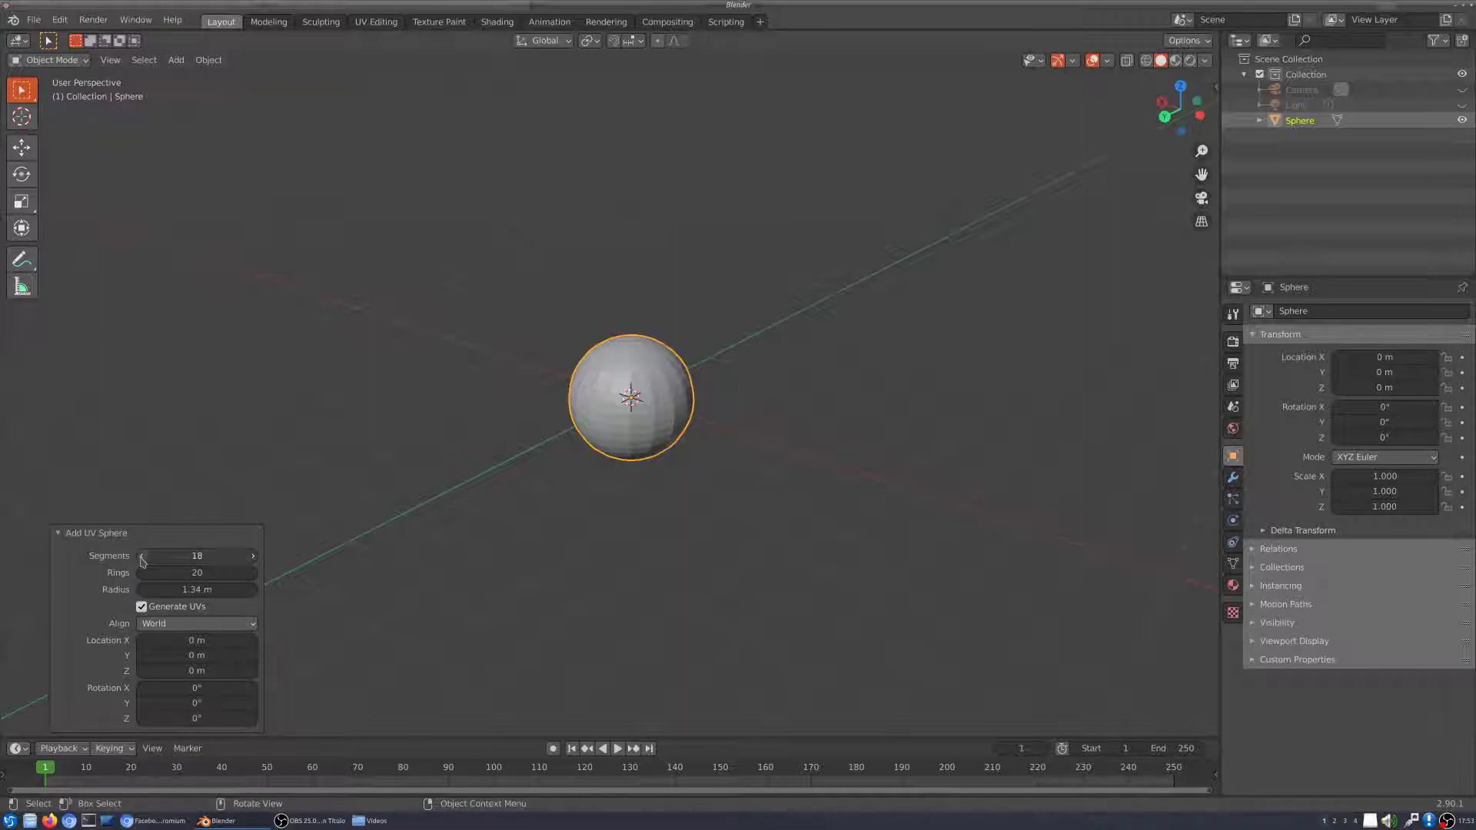
pyautogui.click(141, 556)
pyautogui.click(140, 556)
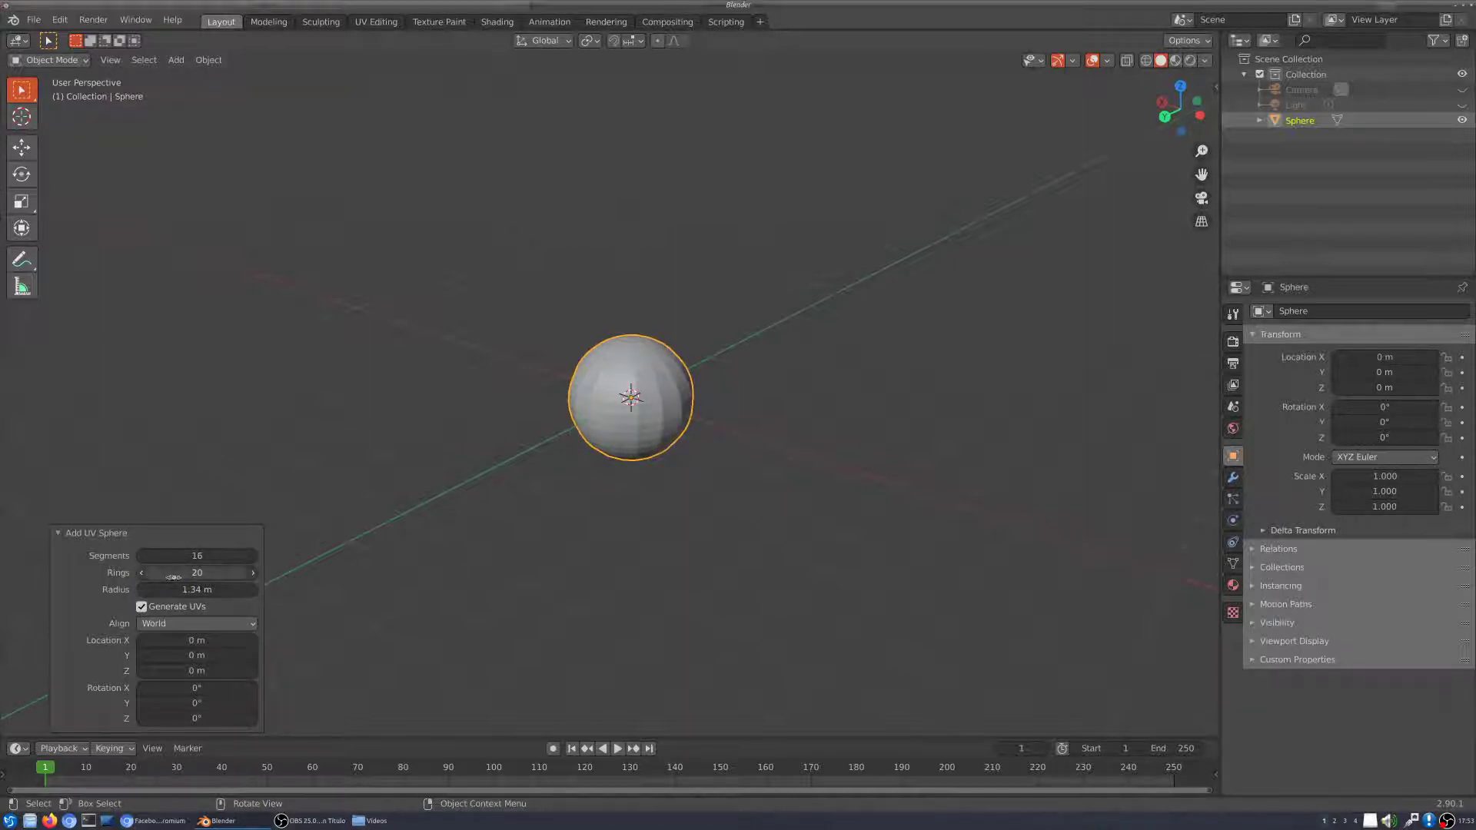
pyautogui.moveTo(198, 574); pyautogui.dragTo(198, 573)
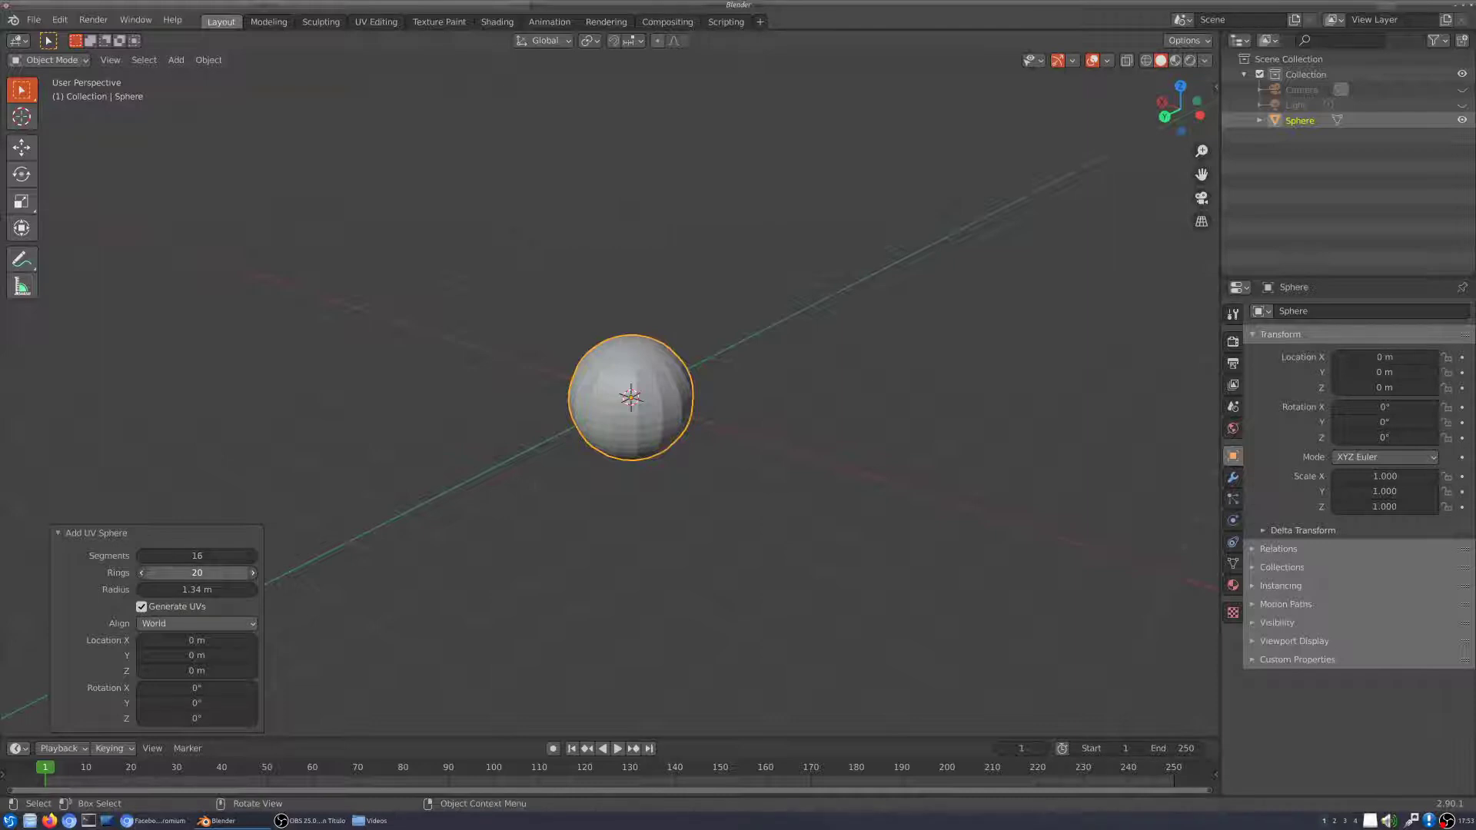
pyautogui.moveTo(198, 574); pyautogui.dragTo(154, 574)
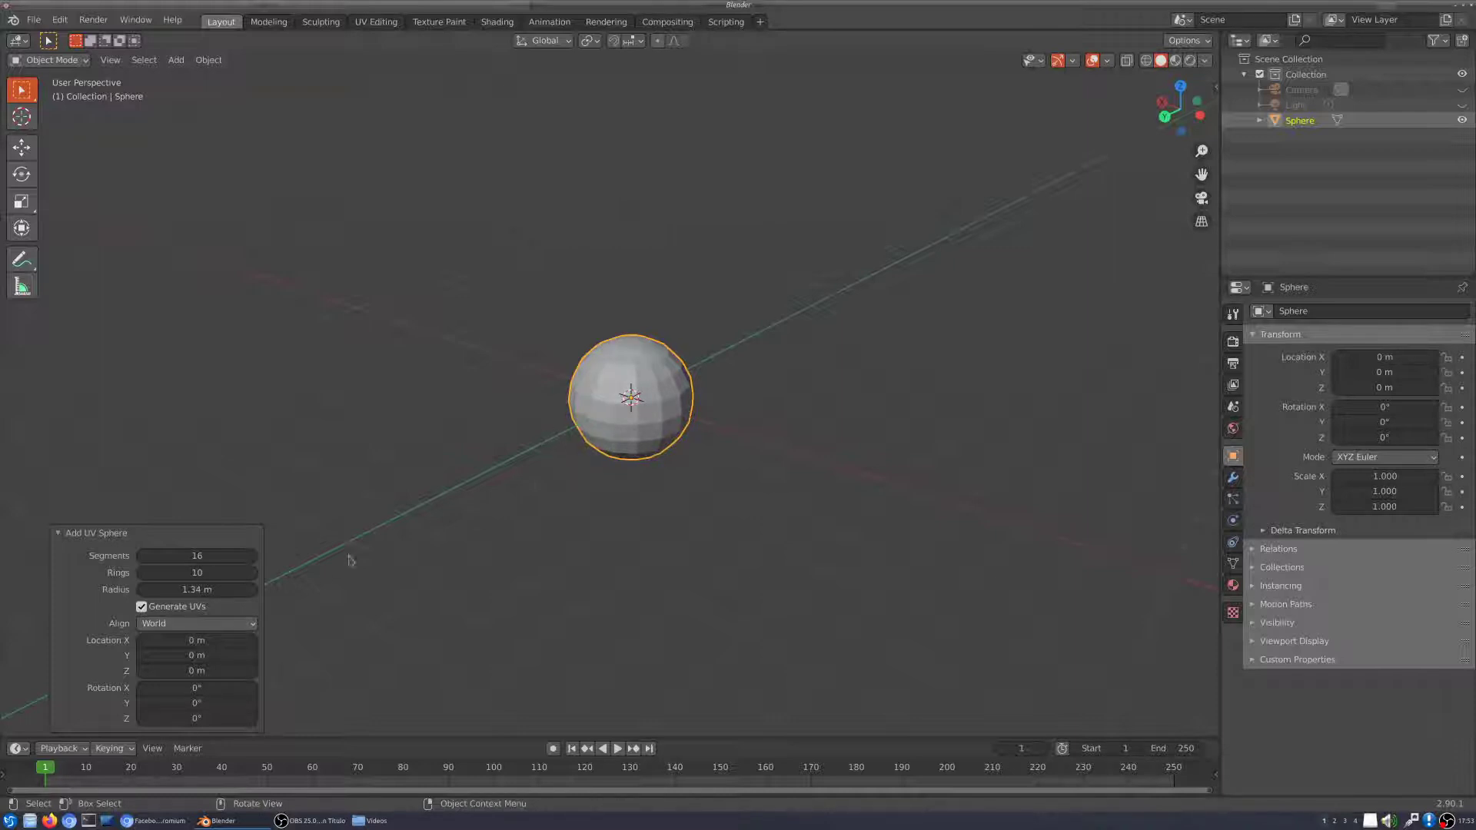
# Step: Set the UV sphere's radius to 1.57 m and collapse its creation settings
pyautogui.moveTo(729, 443); pyautogui.dragTo(705, 428, button='middle')
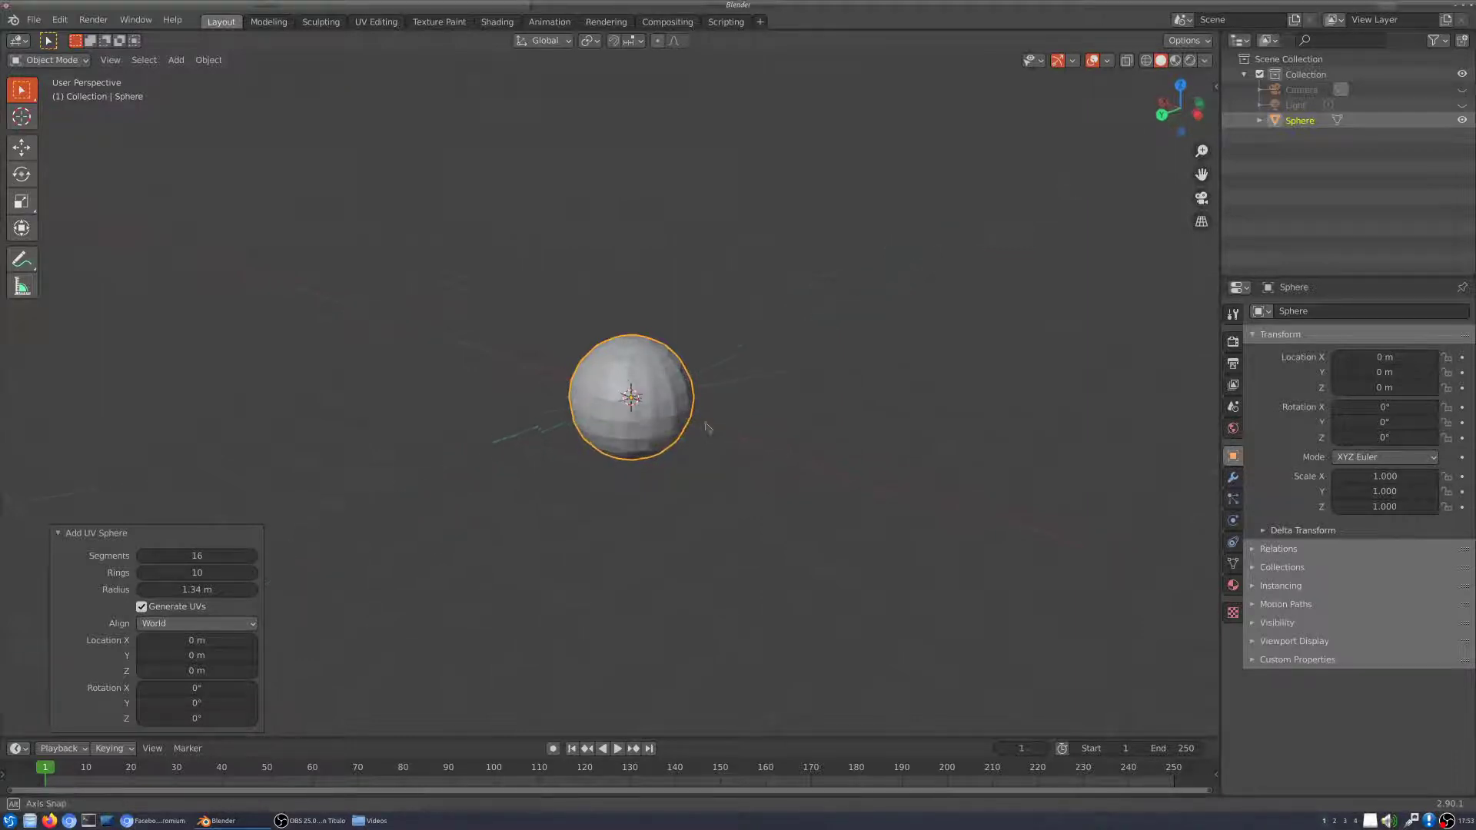
pyautogui.scroll(4, 598, 403)
pyautogui.moveTo(792, 397)
pyautogui.mouseDown(button='middle')
pyautogui.moveTo(788, 418)
pyautogui.moveTo(629, 484)
pyautogui.mouseUp(button='middle')
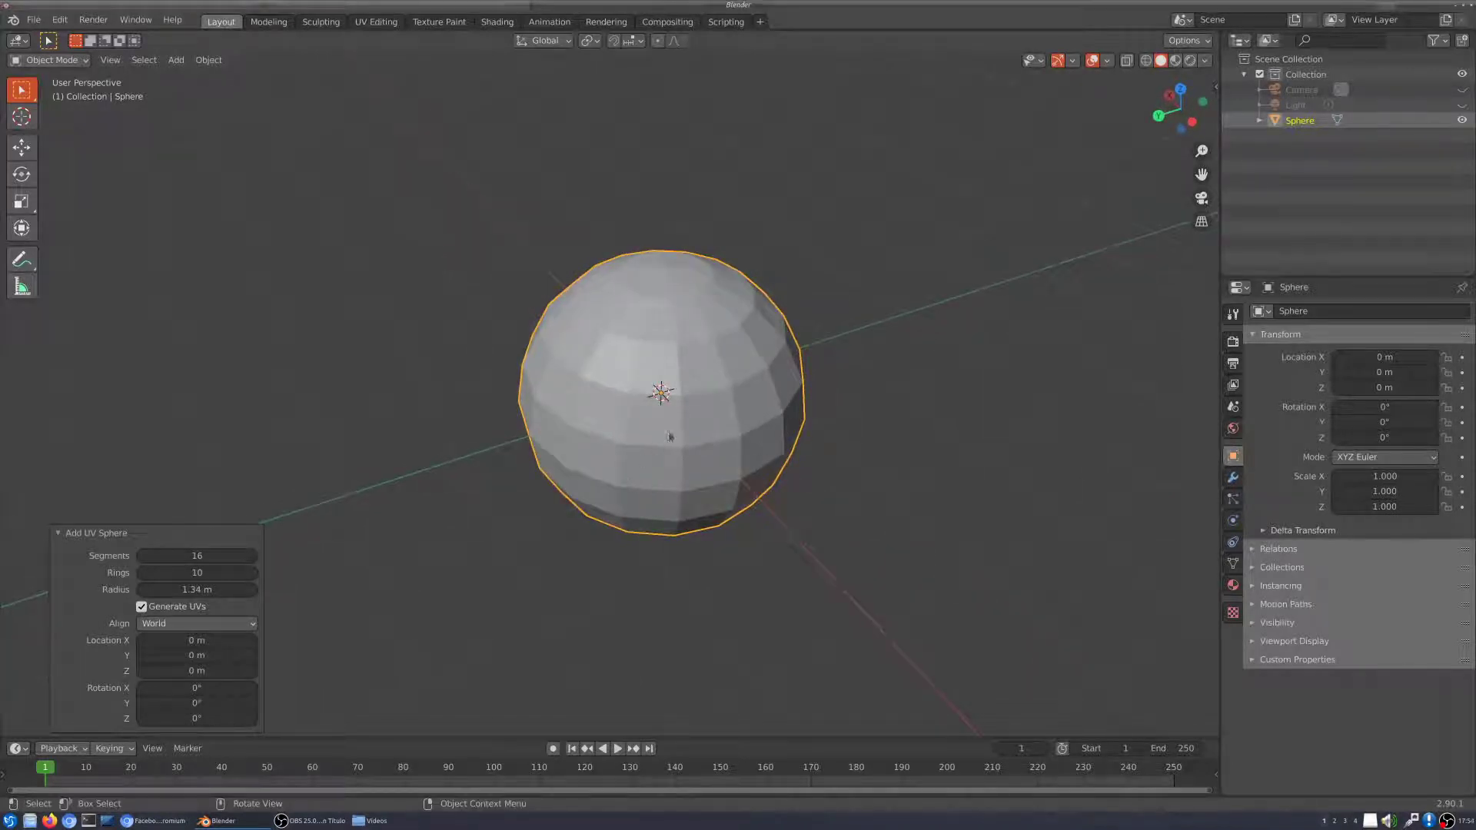
pyautogui.moveTo(878, 458); pyautogui.dragTo(795, 402, button='middle')
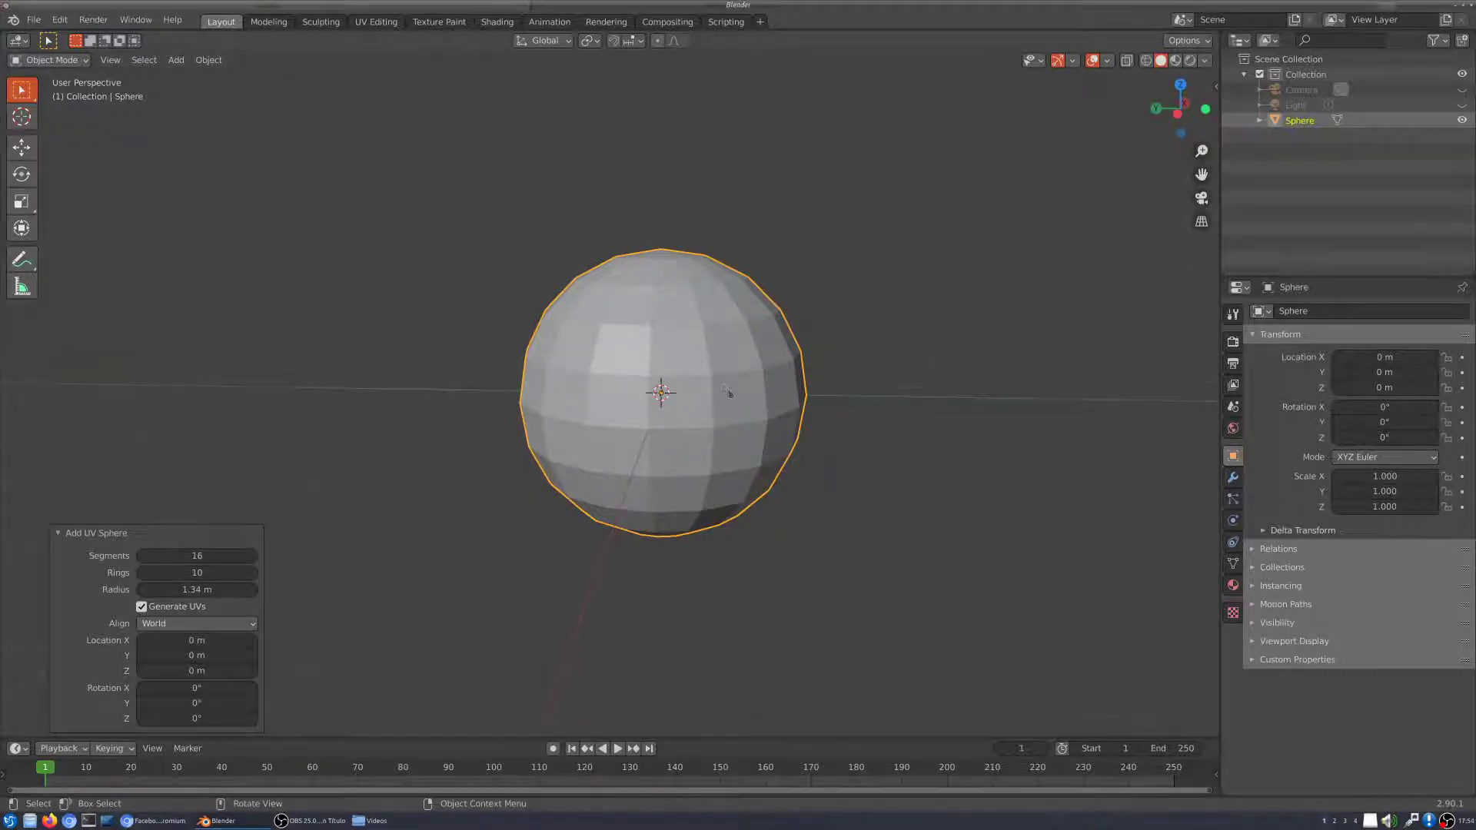
pyautogui.moveTo(728, 393); pyautogui.dragTo(833, 369, button='middle')
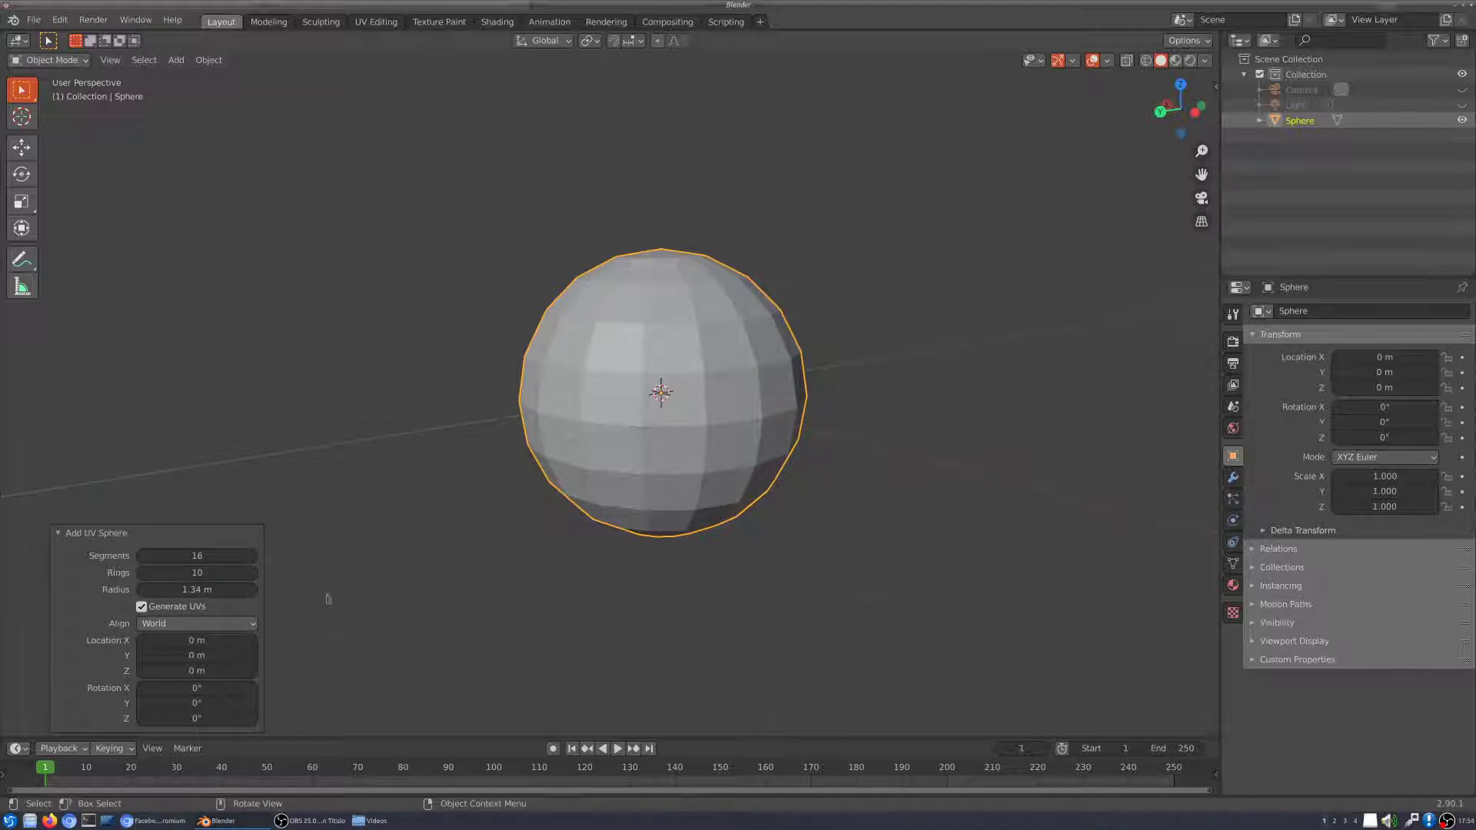
pyautogui.moveTo(197, 589)
pyautogui.mouseDown()
pyautogui.moveTo(246, 590)
pyautogui.moveTo(196, 590)
pyautogui.mouseUp()
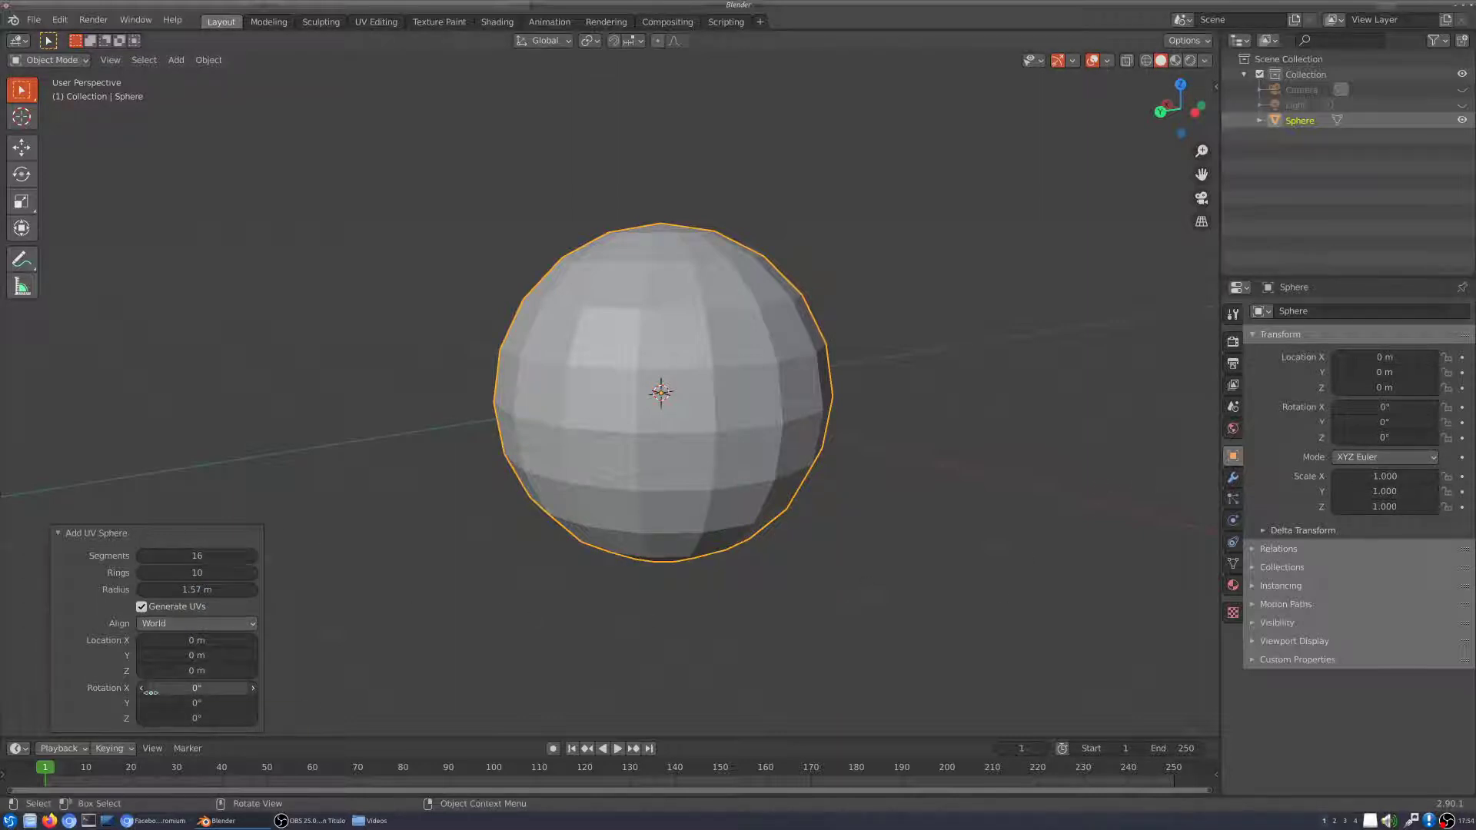
pyautogui.click(70, 540)
# Step: Switch the sphere to Edit Mode and select a single vertex on its upper half
pyautogui.moveTo(808, 330)
pyautogui.mouseDown(button='middle')
pyautogui.moveTo(823, 319)
pyautogui.moveTo(675, 353)
pyautogui.moveTo(718, 339)
pyautogui.moveTo(649, 290)
pyautogui.moveTo(399, 248)
pyautogui.moveTo(761, 306)
pyautogui.moveTo(805, 346)
pyautogui.mouseUp(button='middle')
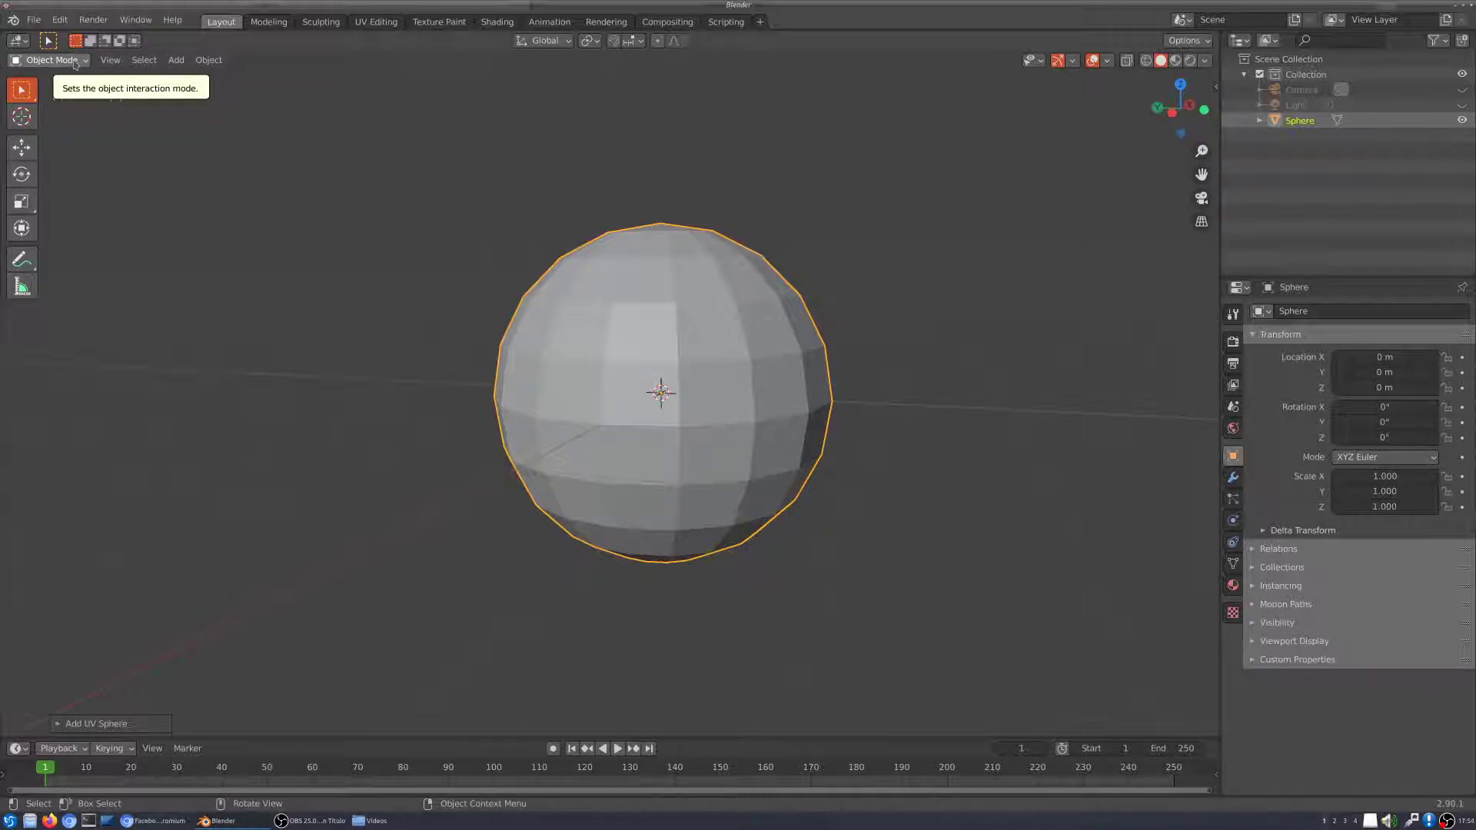
pyautogui.click(75, 66)
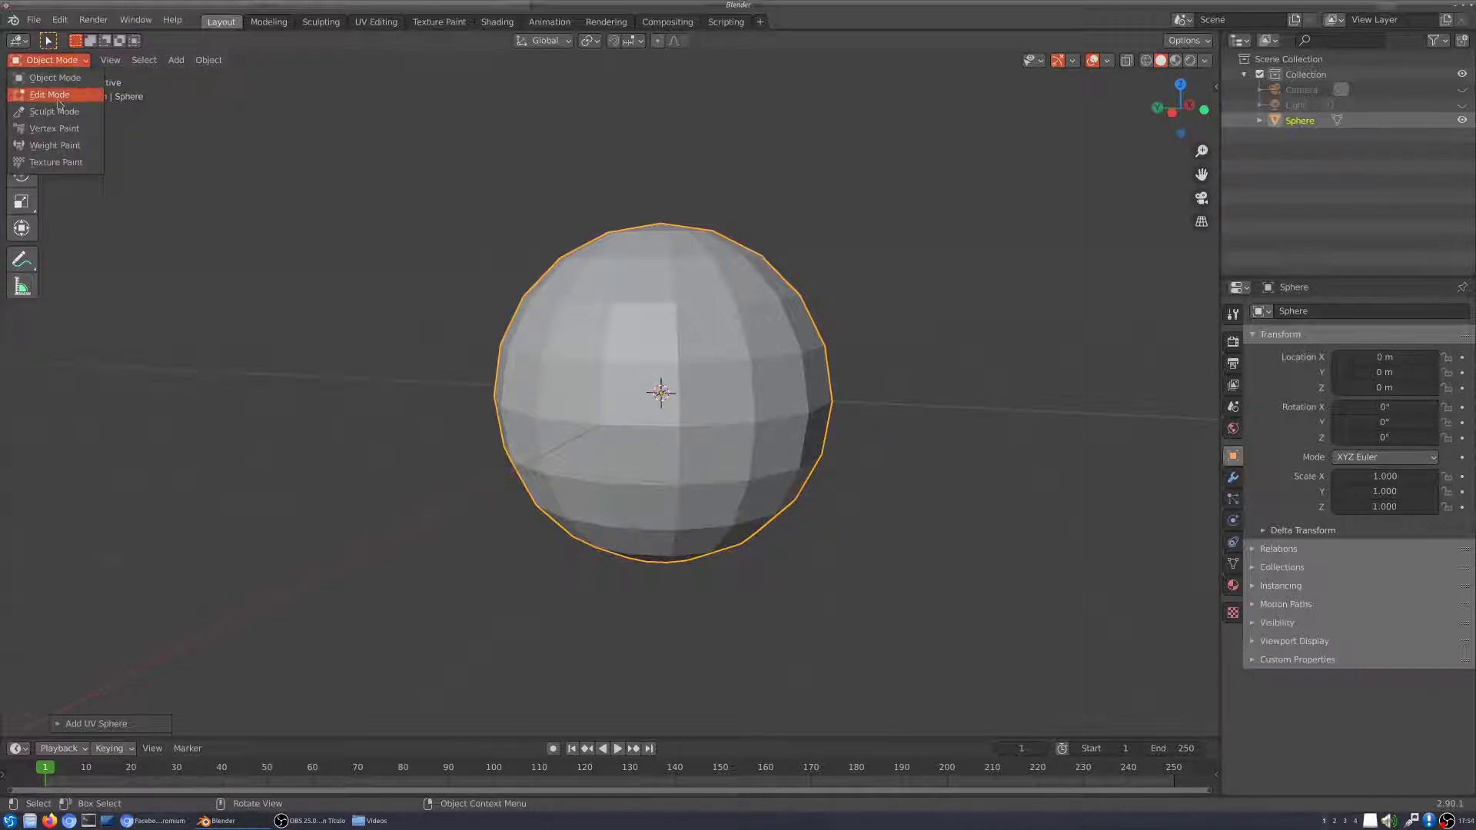
pyautogui.click(58, 95)
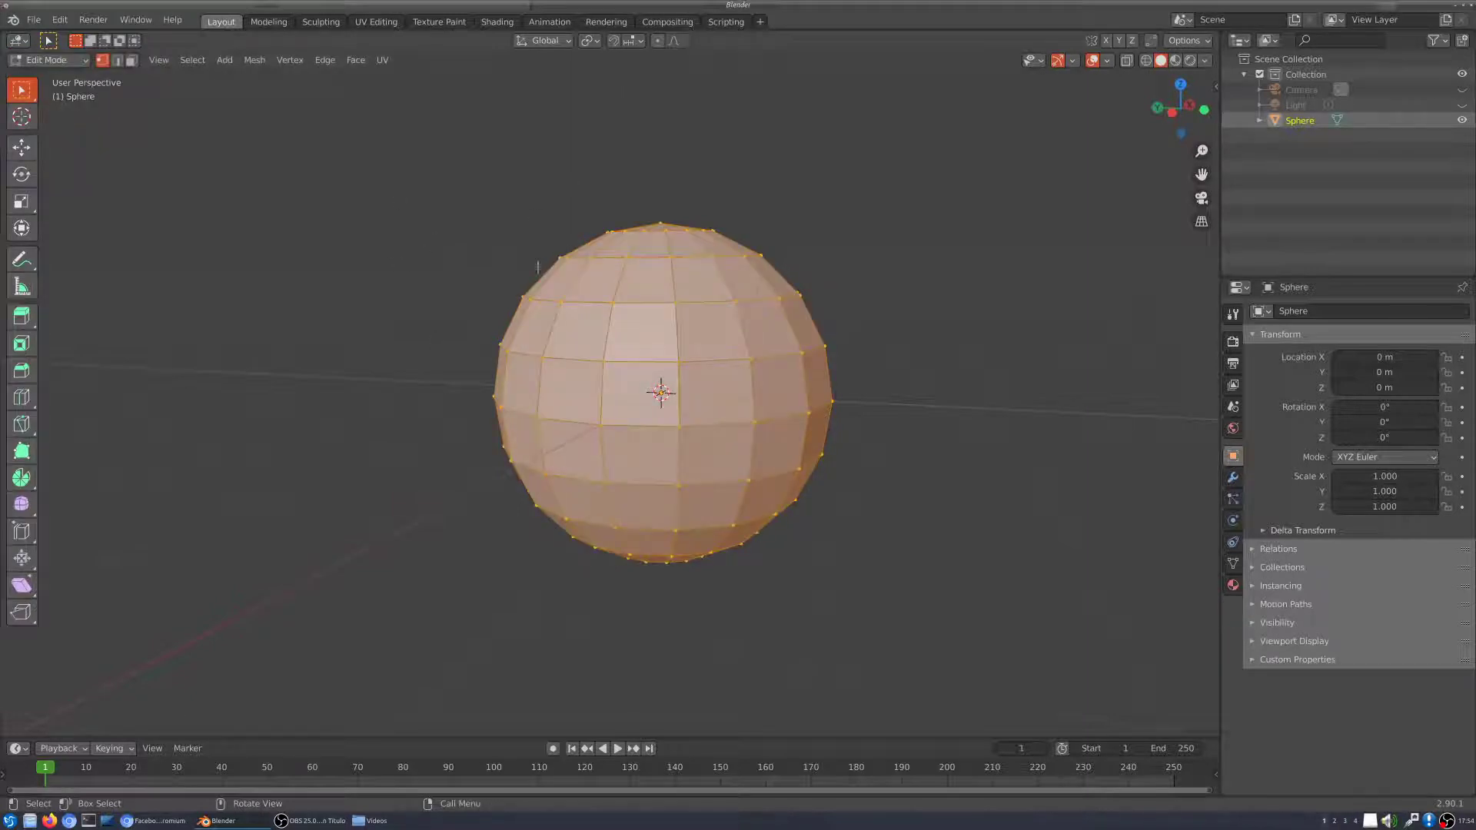
pyautogui.moveTo(828, 297); pyautogui.dragTo(890, 387, button='middle')
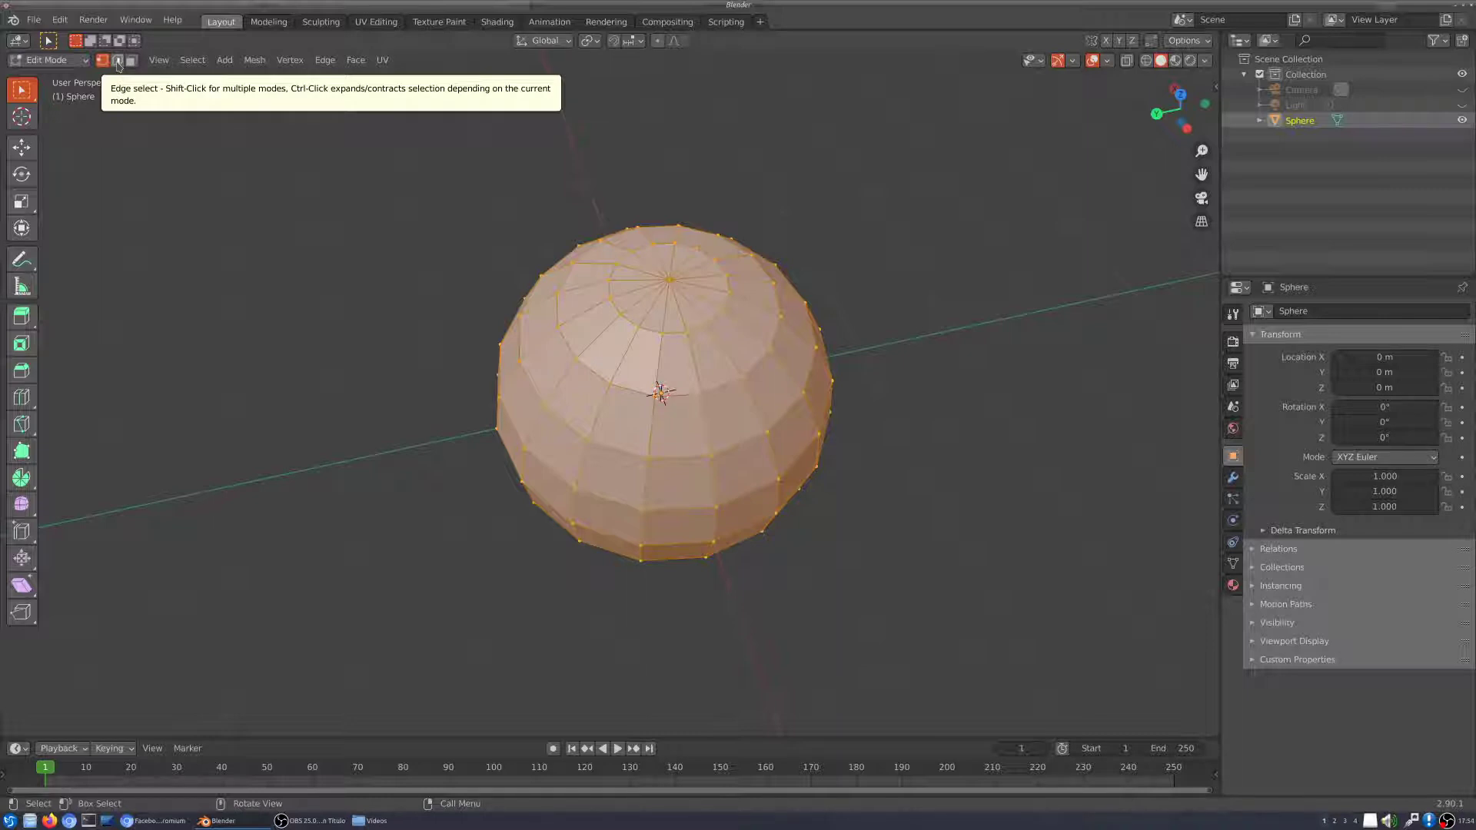
pyautogui.click(578, 358)
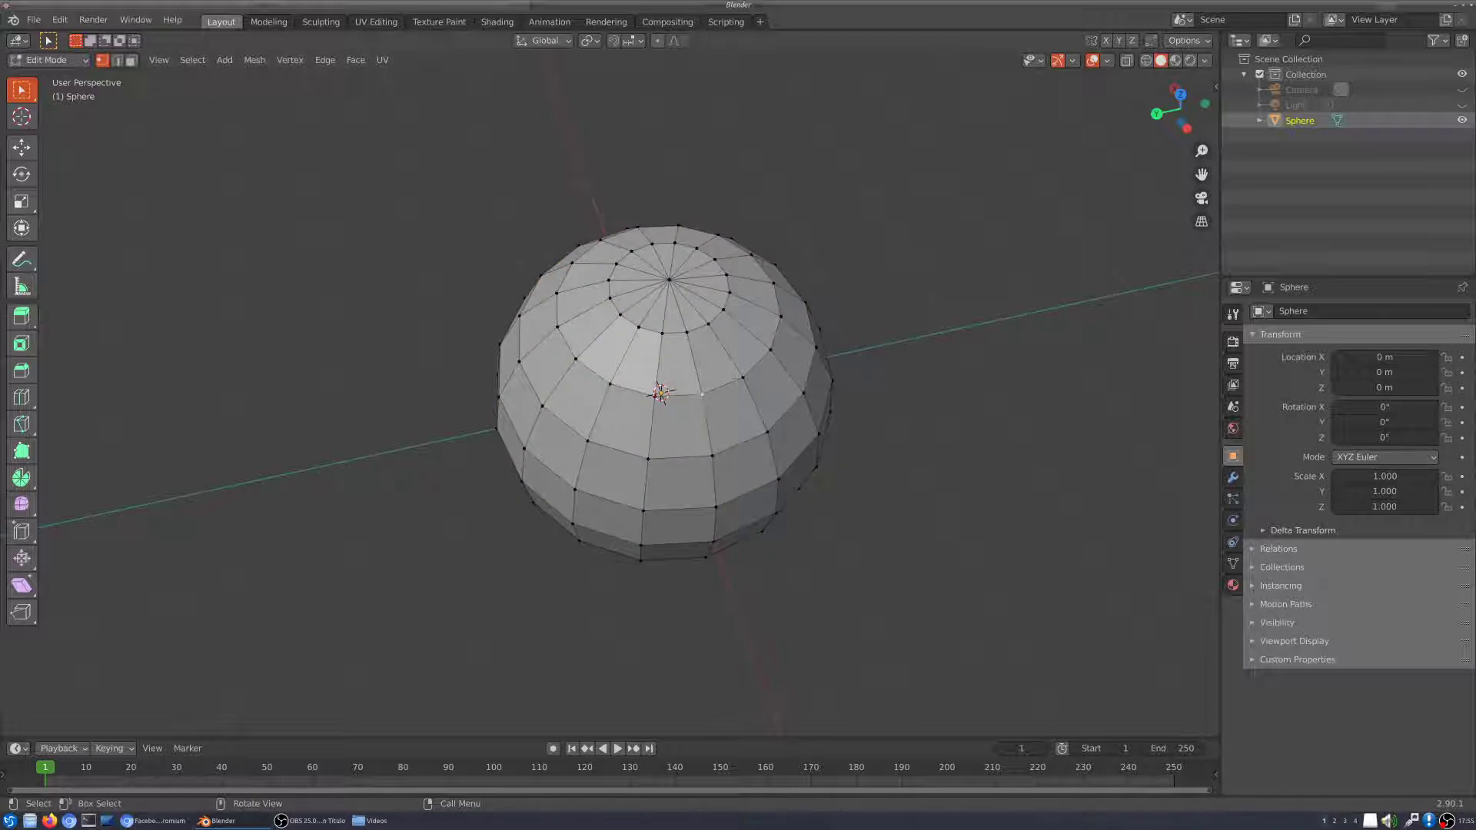
# Step: Switch to edge selection and select individual edges in the second ring below the sphere's top pole
pyautogui.click(117, 60)
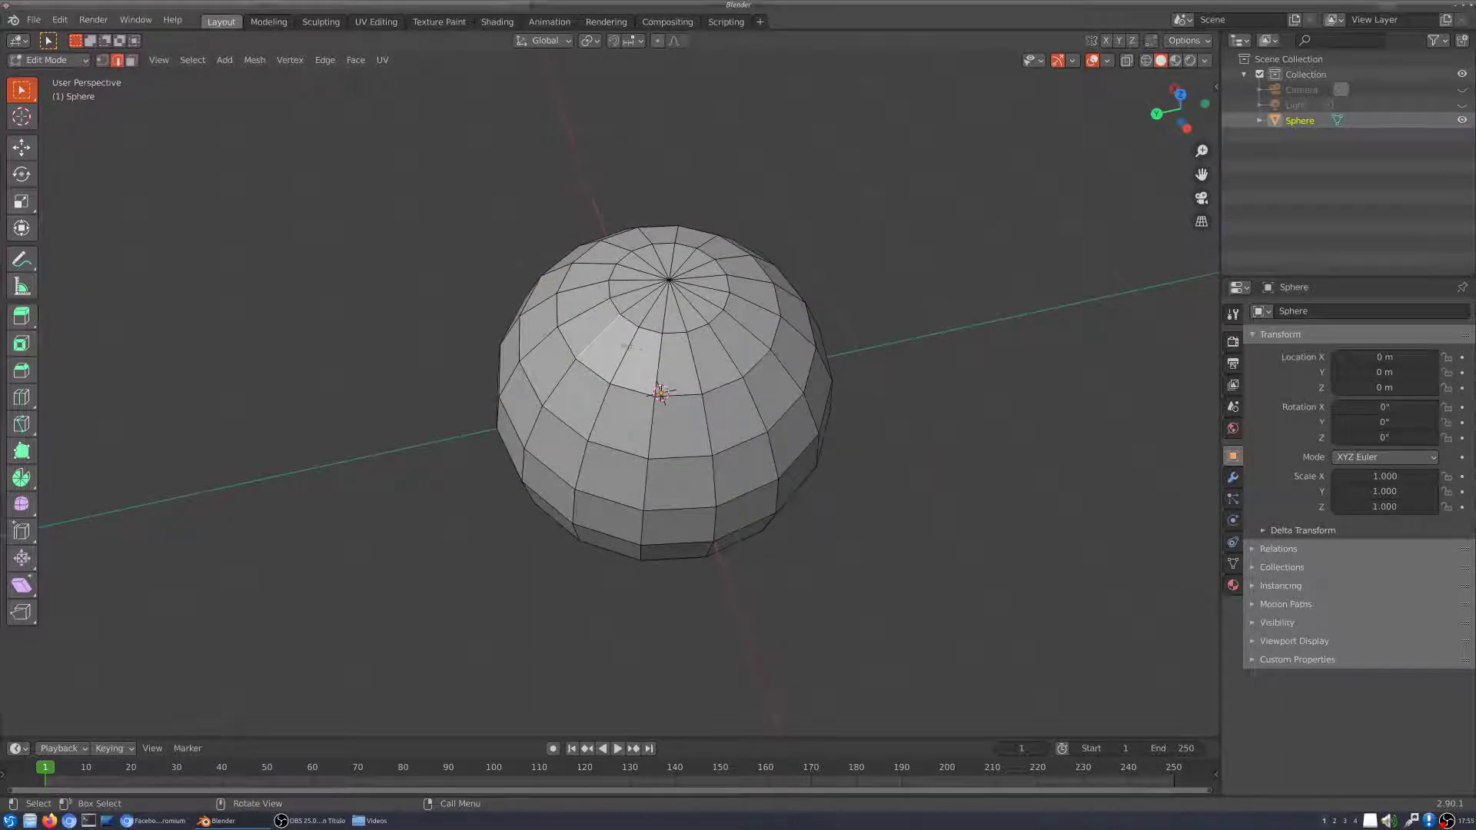
pyautogui.click(664, 350)
pyautogui.click(693, 353)
# Step: Switch to face selection and select single faces near the top pole in turn, ending on a quad in the second ring
pyautogui.click(132, 60)
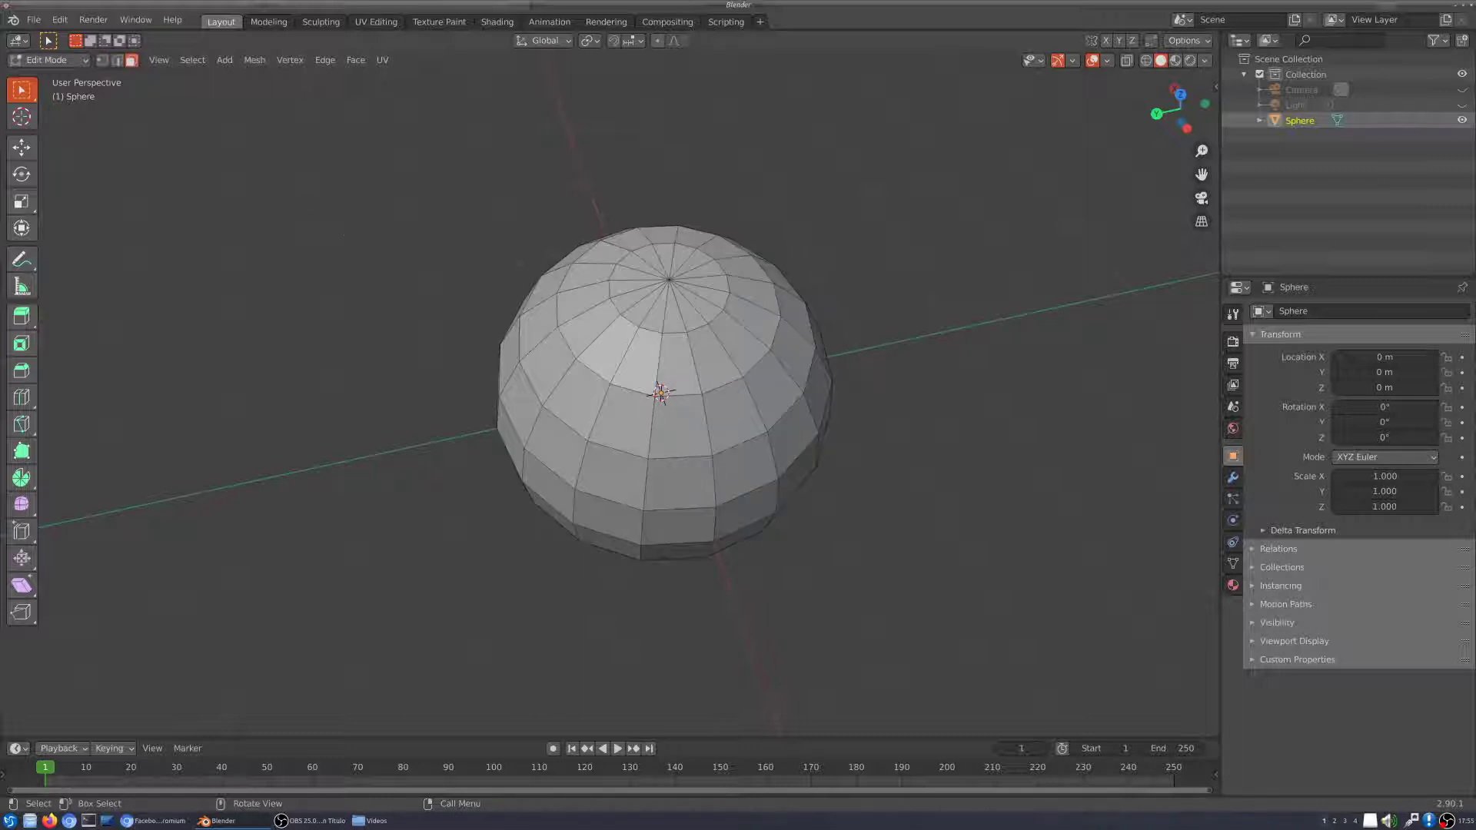
pyautogui.click(603, 339)
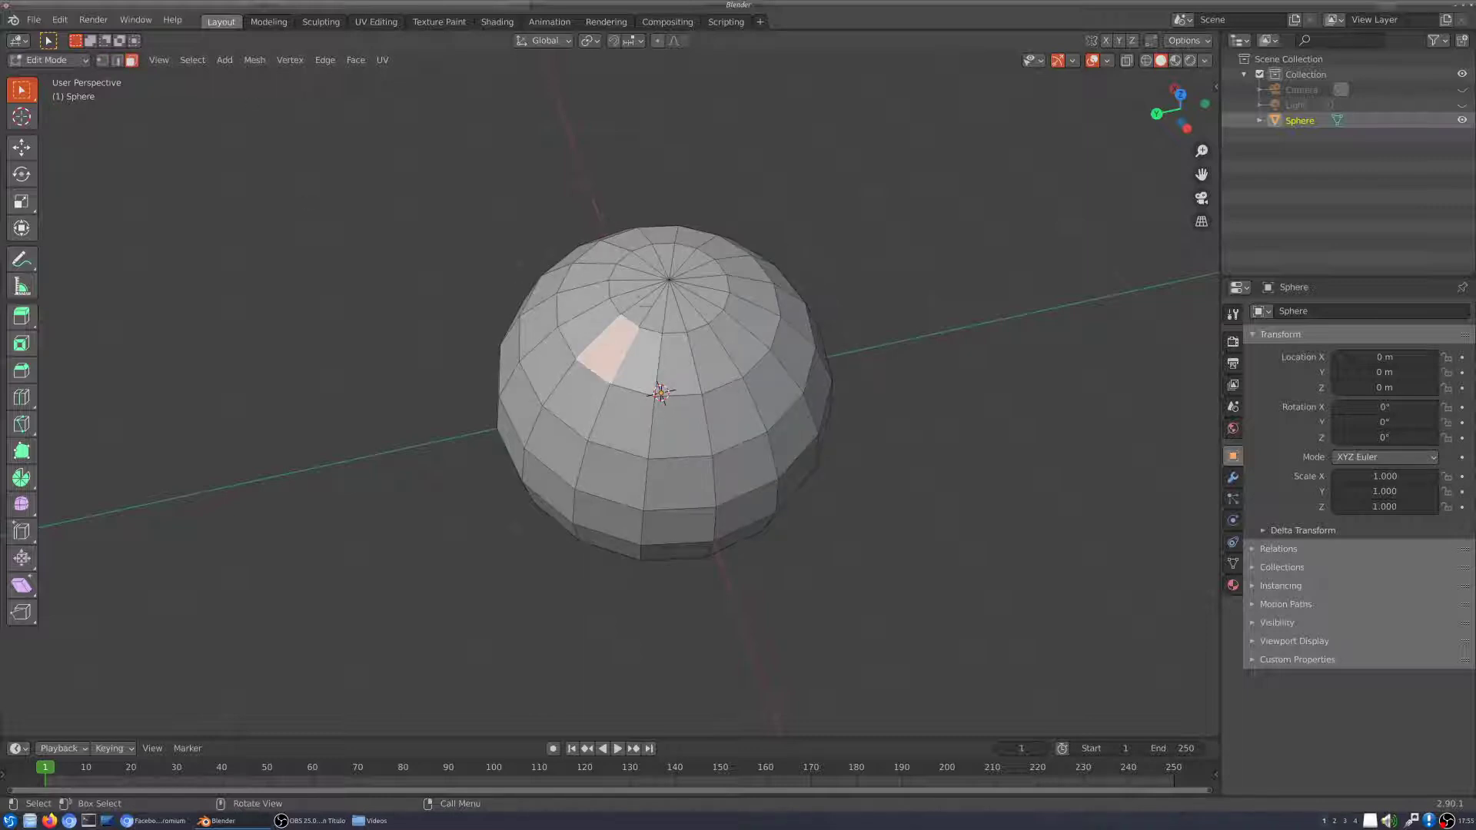
pyautogui.click(657, 311)
pyautogui.click(674, 321)
pyautogui.click(702, 309)
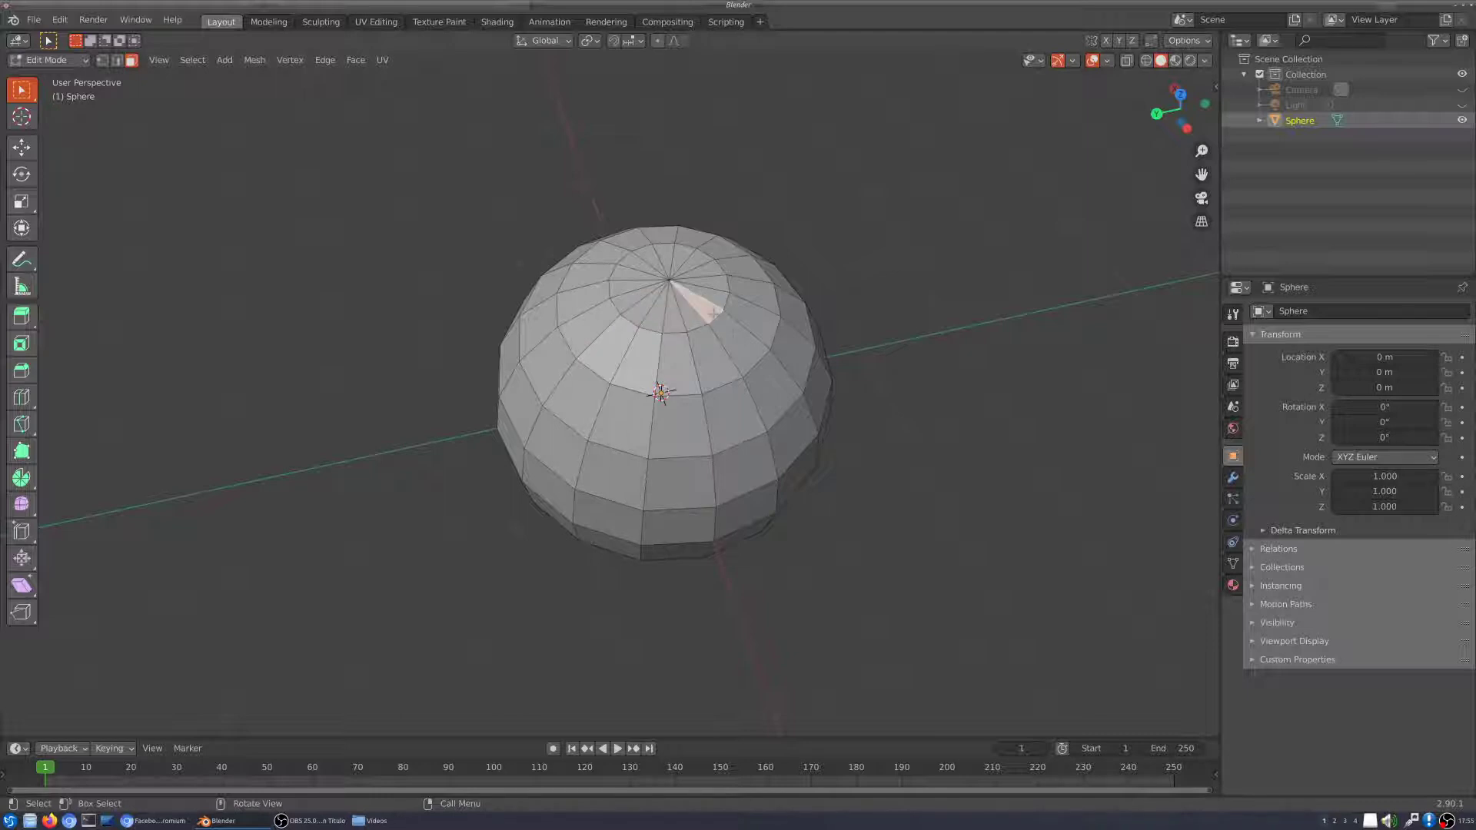
pyautogui.click(738, 340)
pyautogui.click(754, 327)
pyautogui.click(714, 357)
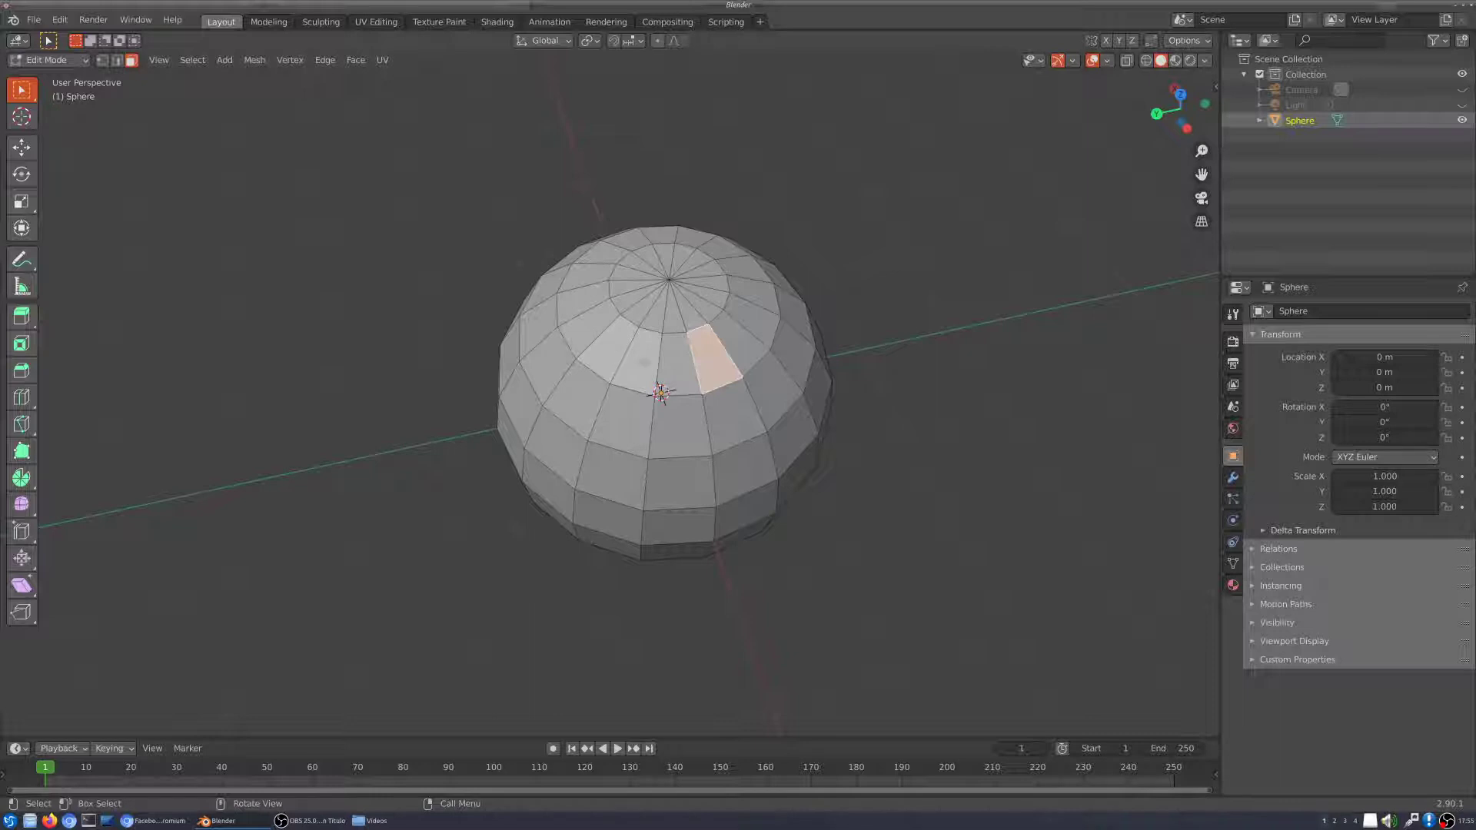
# Step: Select a single quad face in the third ring below the top pole and switch the viewport to orthographic projection
pyautogui.click(640, 359)
pyautogui.click(621, 421)
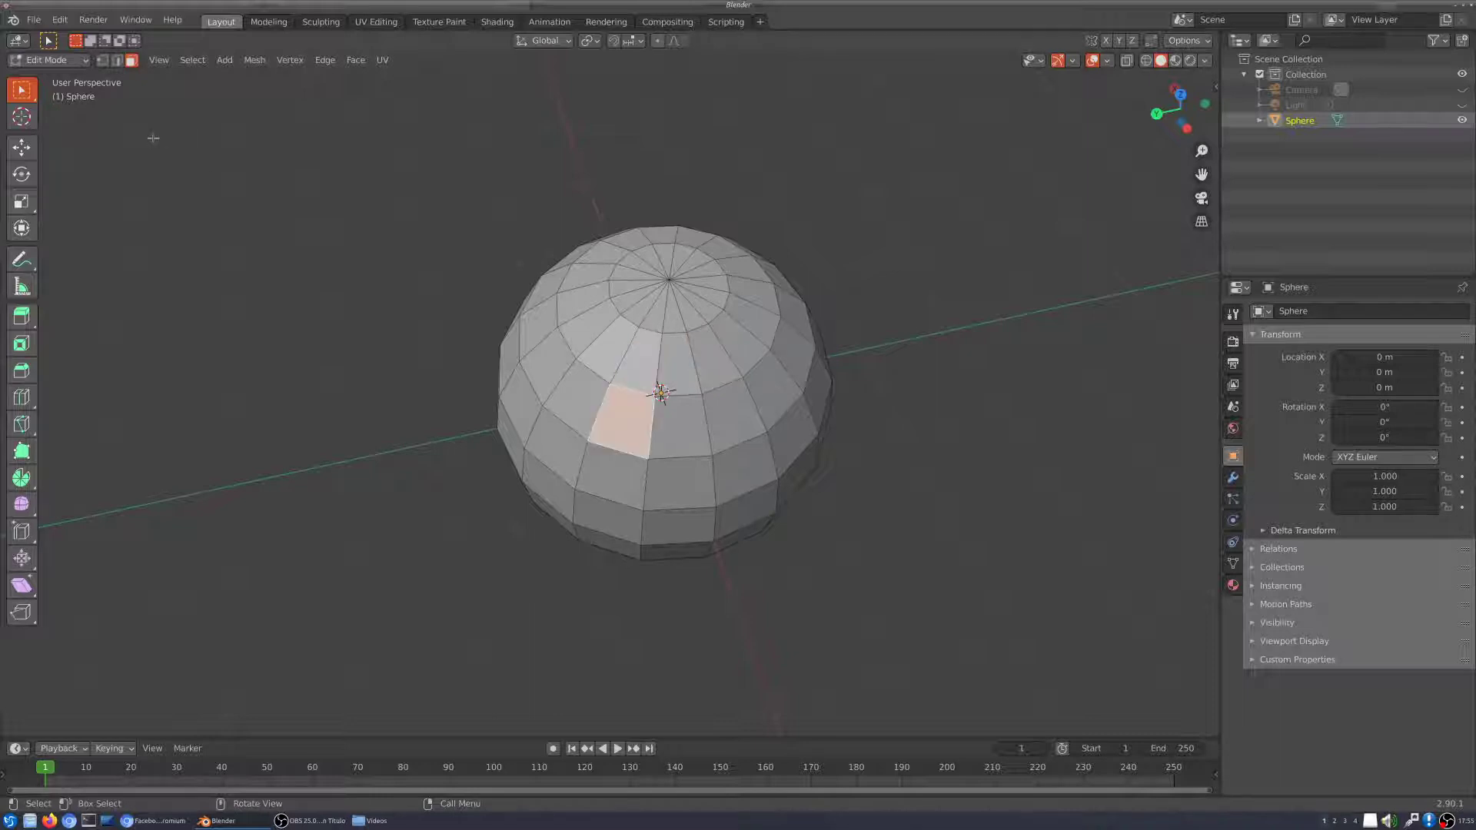
pyautogui.moveTo(865, 503); pyautogui.dragTo(954, 197, button='middle')
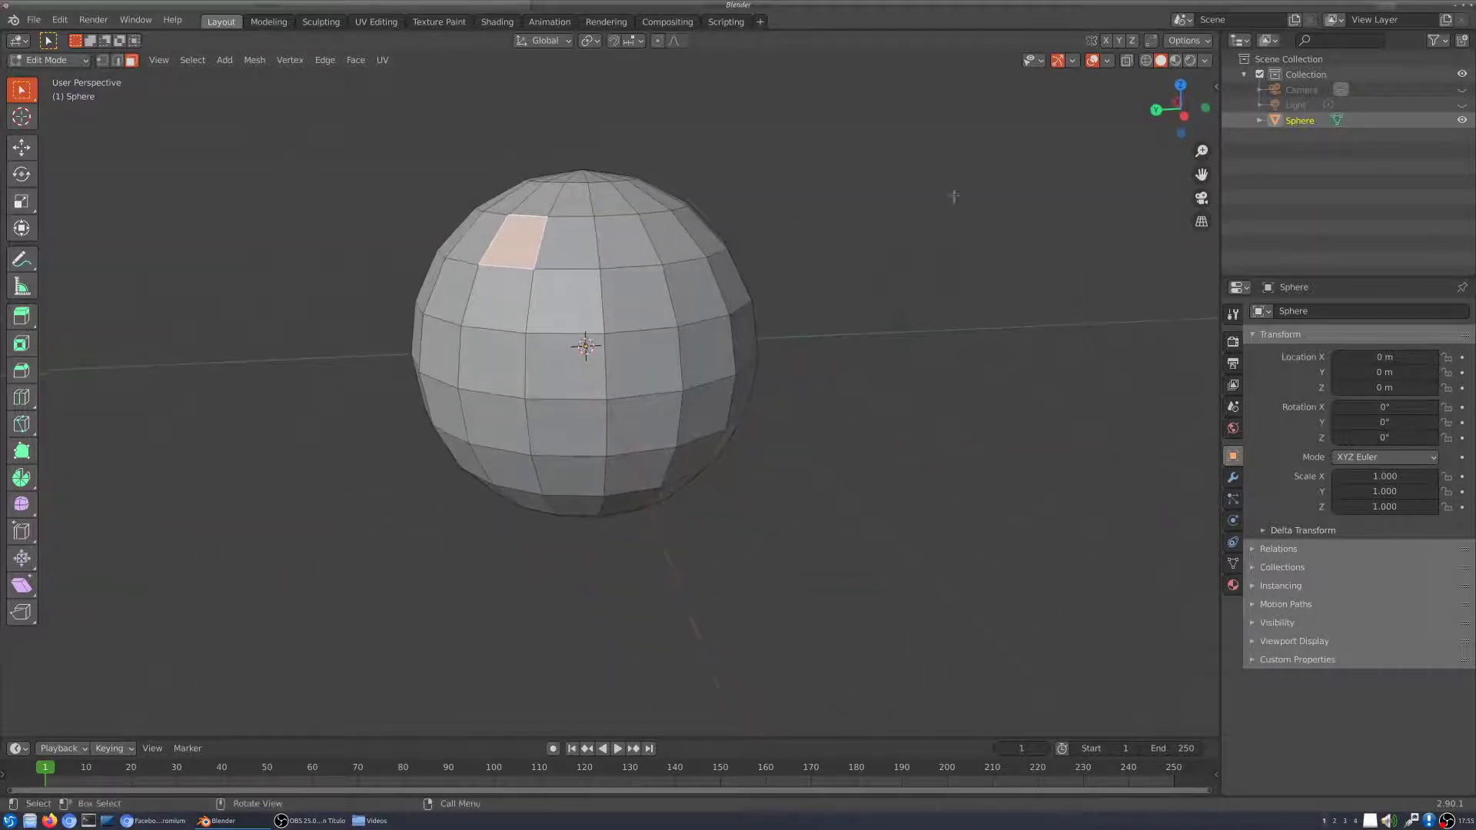
pyautogui.click(1202, 221)
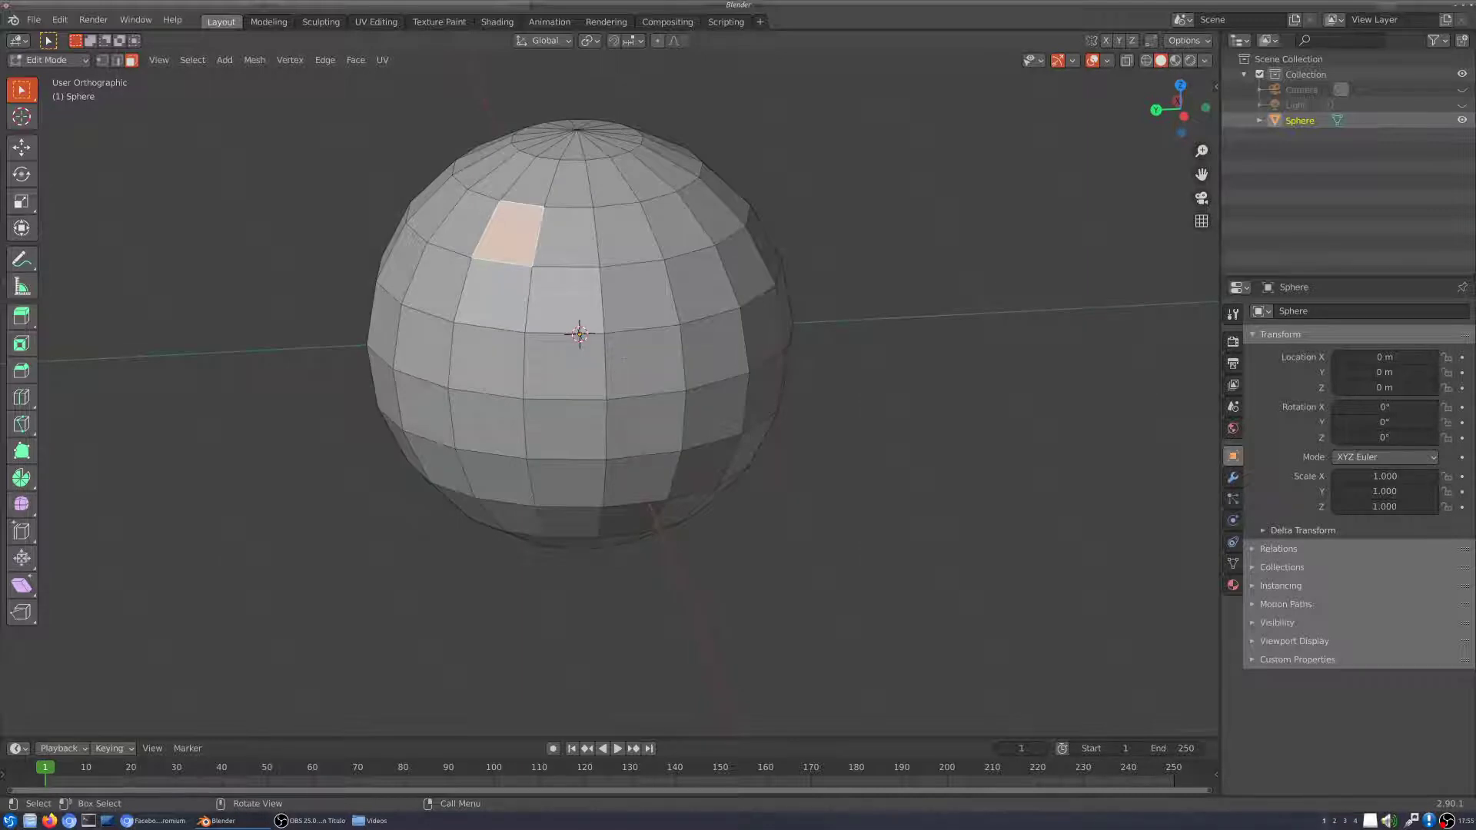
pyautogui.moveTo(784, 405); pyautogui.dragTo(793, 366, button='middle')
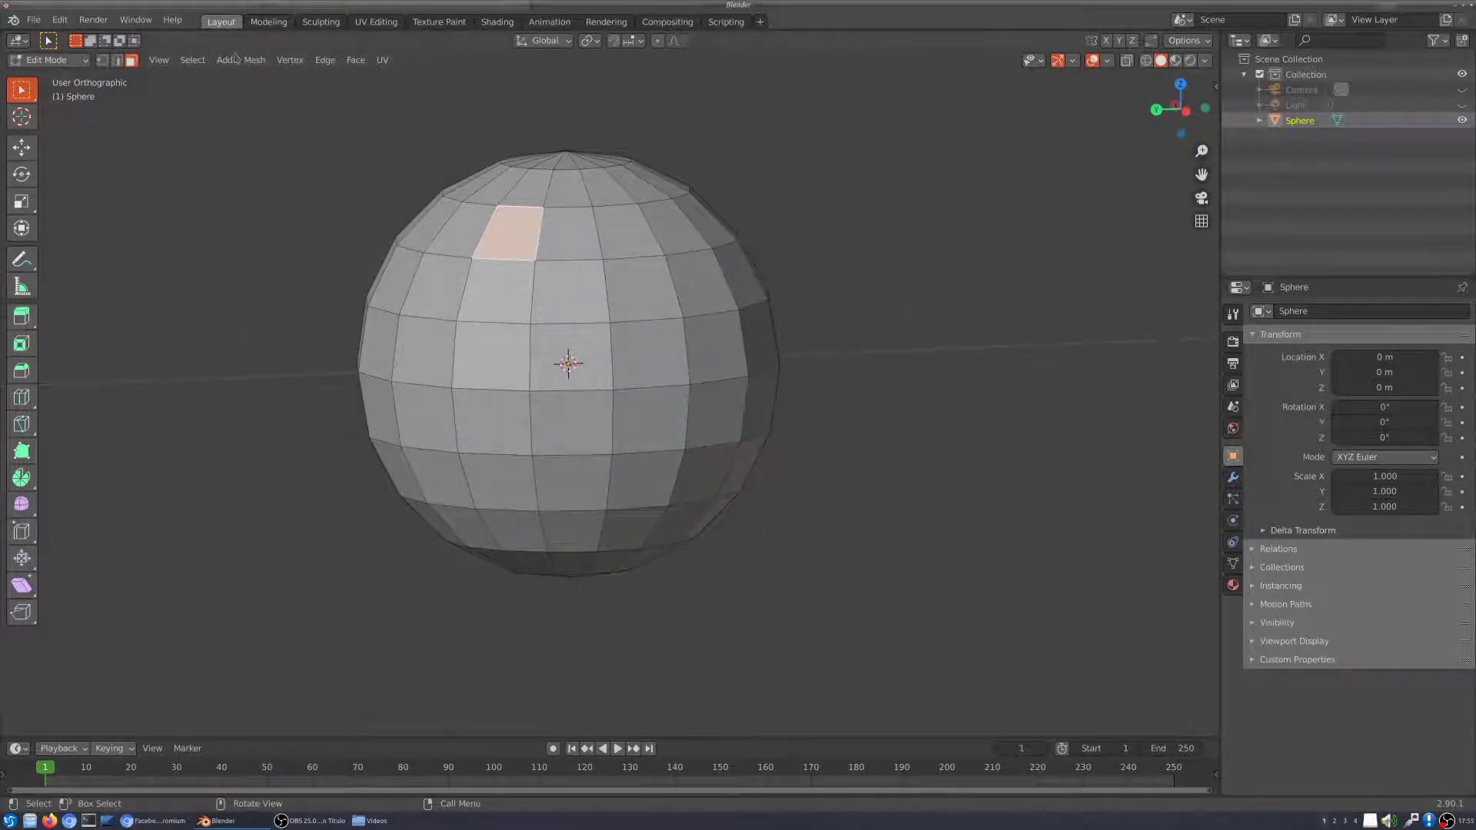
# Step: Select all of the sphere's faces
pyautogui.click(193, 62)
pyautogui.press('a')
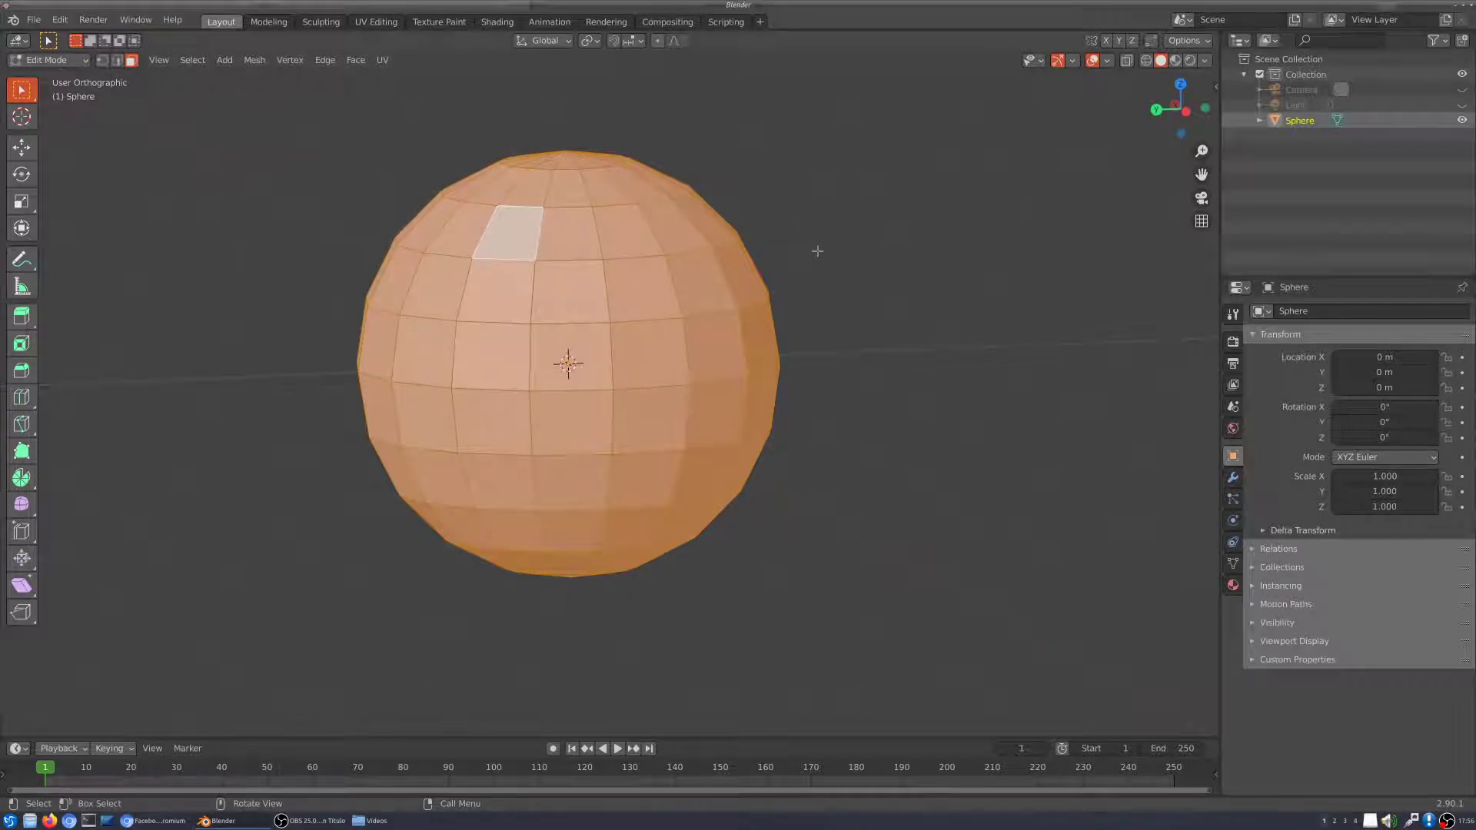
pyautogui.moveTo(814, 251)
pyautogui.mouseDown(button='middle')
pyautogui.moveTo(779, 291)
pyautogui.moveTo(778, 250)
pyautogui.moveTo(808, 252)
pyautogui.mouseUp(button='middle')
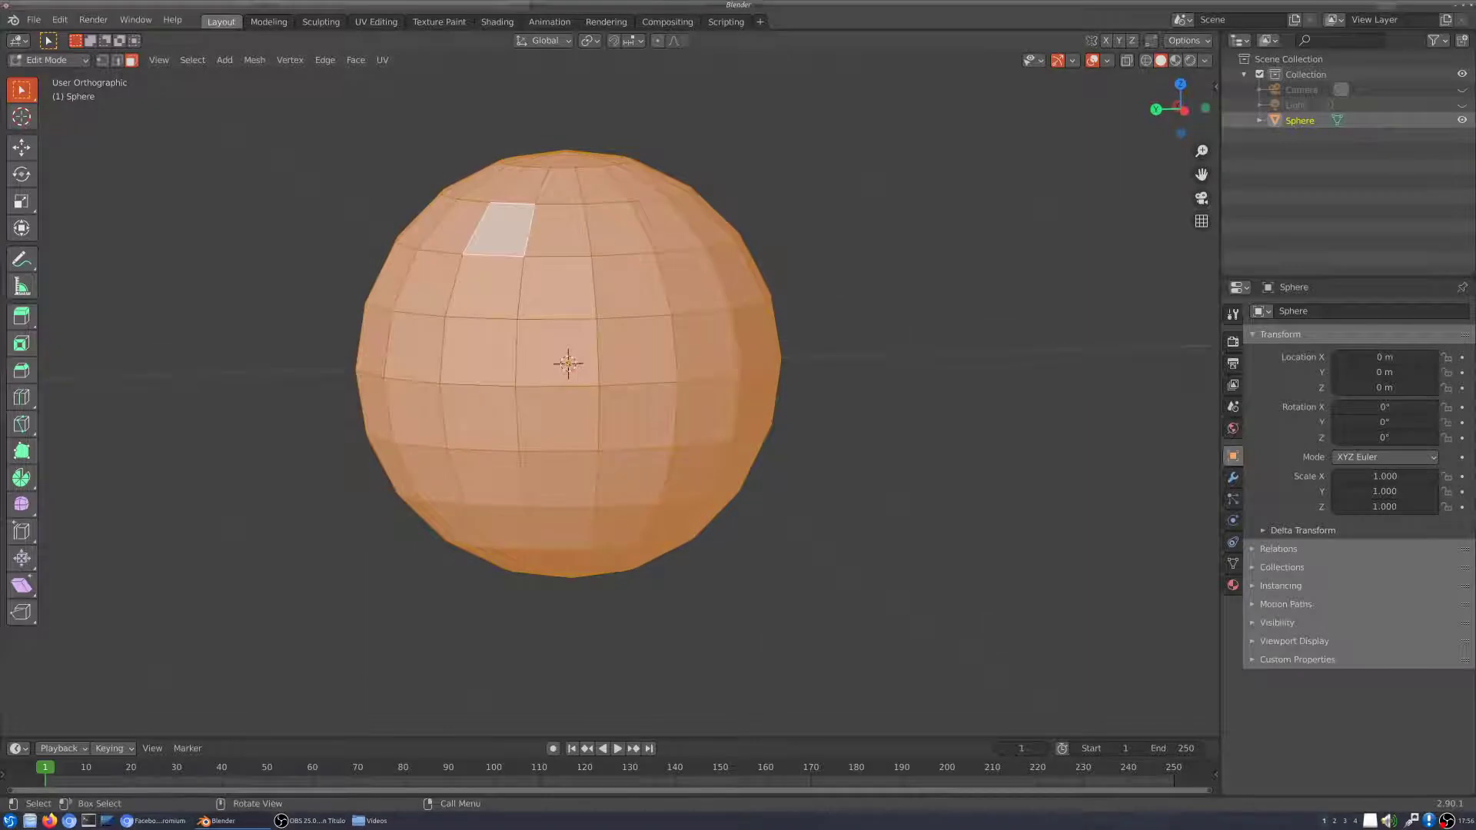
# Step: Flatten the whole sphere slightly by scaling all its faces down along the Z axis in two passes
pyautogui.click(21, 205)
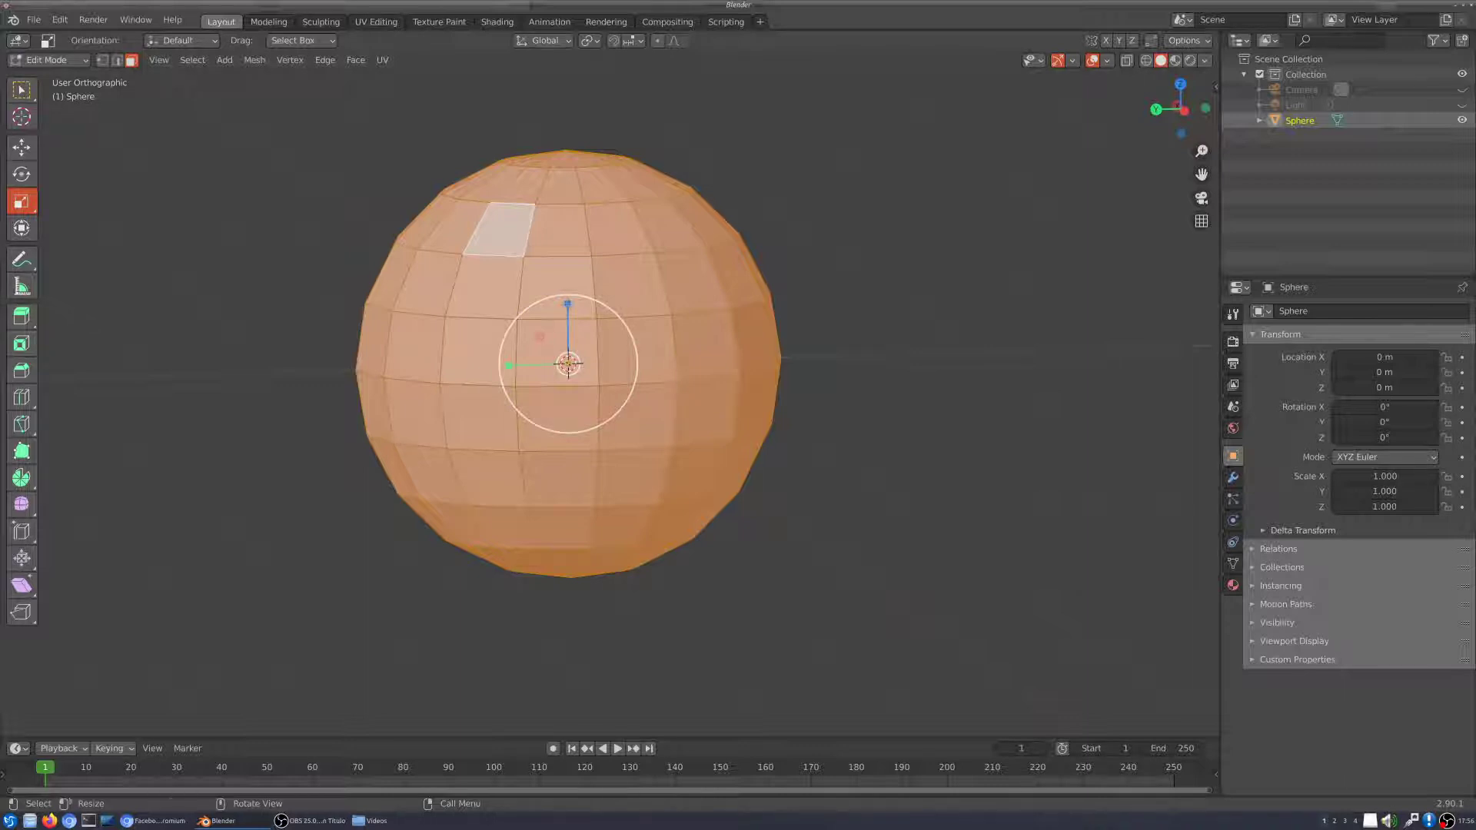
pyautogui.moveTo(567, 304); pyautogui.dragTo(568, 310)
pyautogui.moveTo(453, 318); pyautogui.dragTo(533, 321, button='middle')
pyautogui.scroll(3, 533, 320)
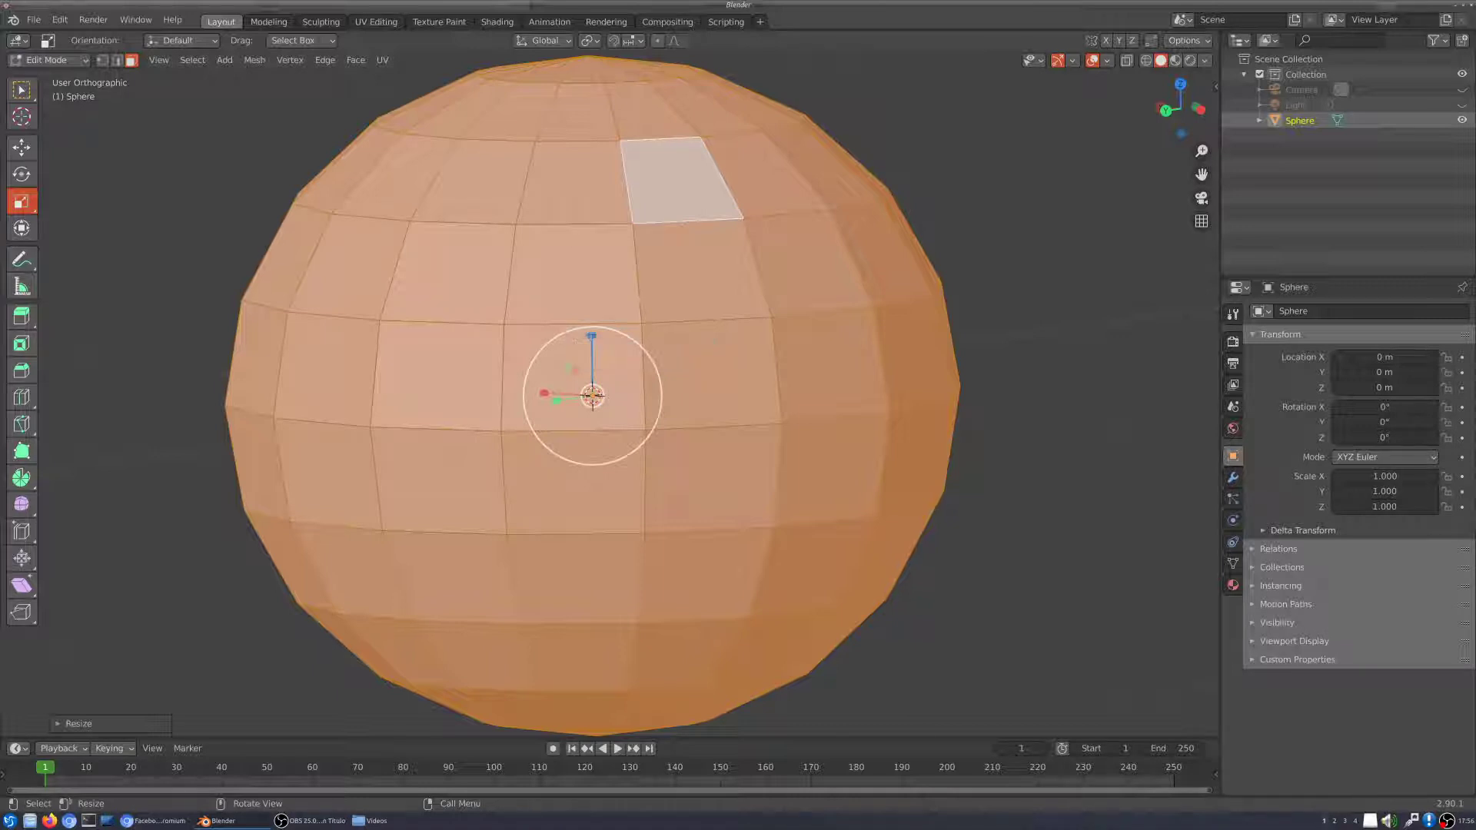
pyautogui.moveTo(591, 336); pyautogui.dragTo(592, 343)
pyautogui.moveTo(978, 348)
pyautogui.mouseDown(button='middle')
pyautogui.moveTo(935, 357)
pyautogui.moveTo(1008, 427)
pyautogui.moveTo(972, 339)
pyautogui.mouseUp(button='middle')
pyautogui.scroll(-3, 935, 357)
pyautogui.scroll(3, 968, 339)
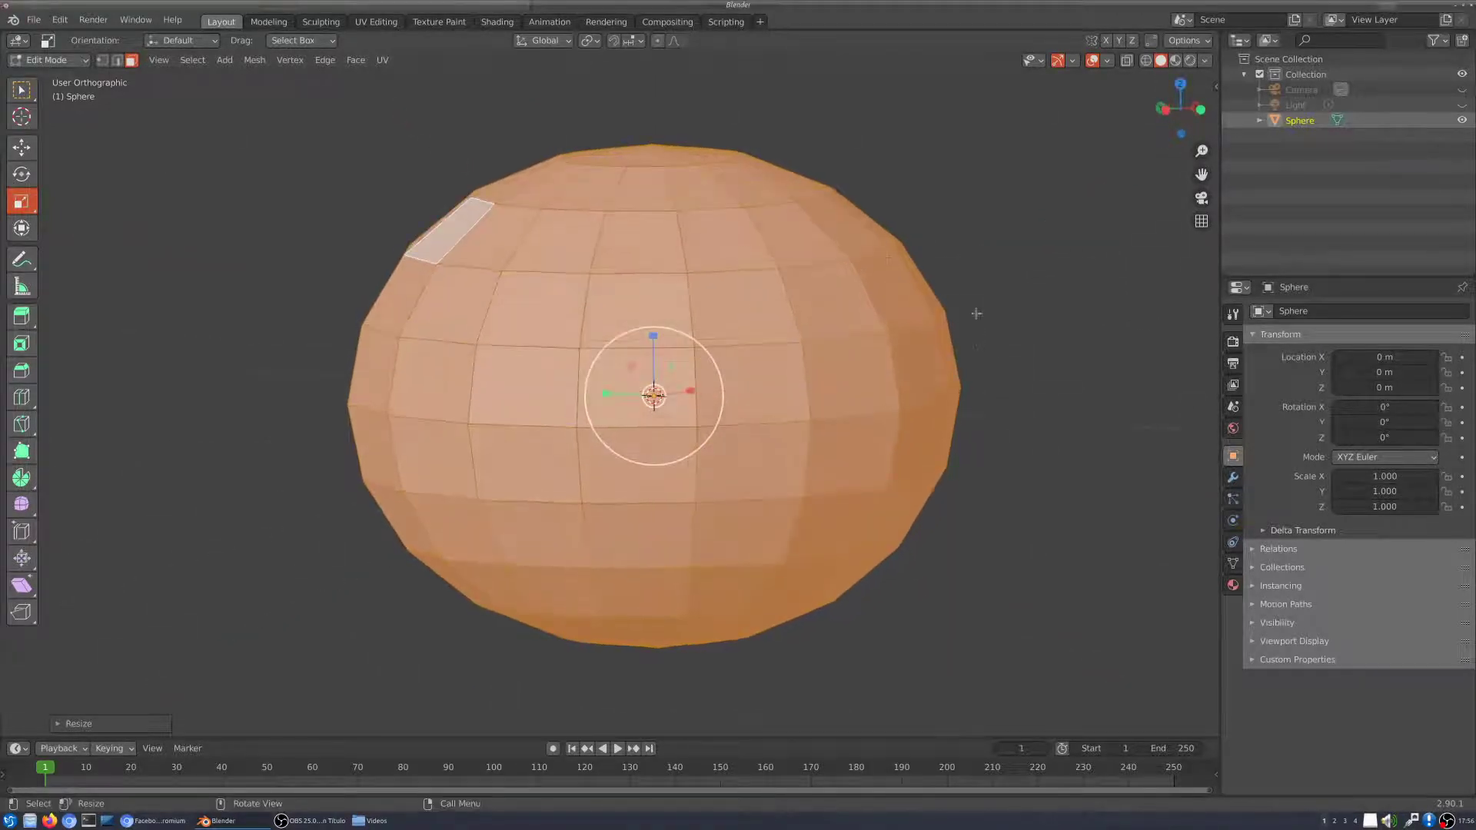
pyautogui.moveTo(797, 246); pyautogui.dragTo(803, 323, button='middle')
pyautogui.scroll(-2, 790, 293)
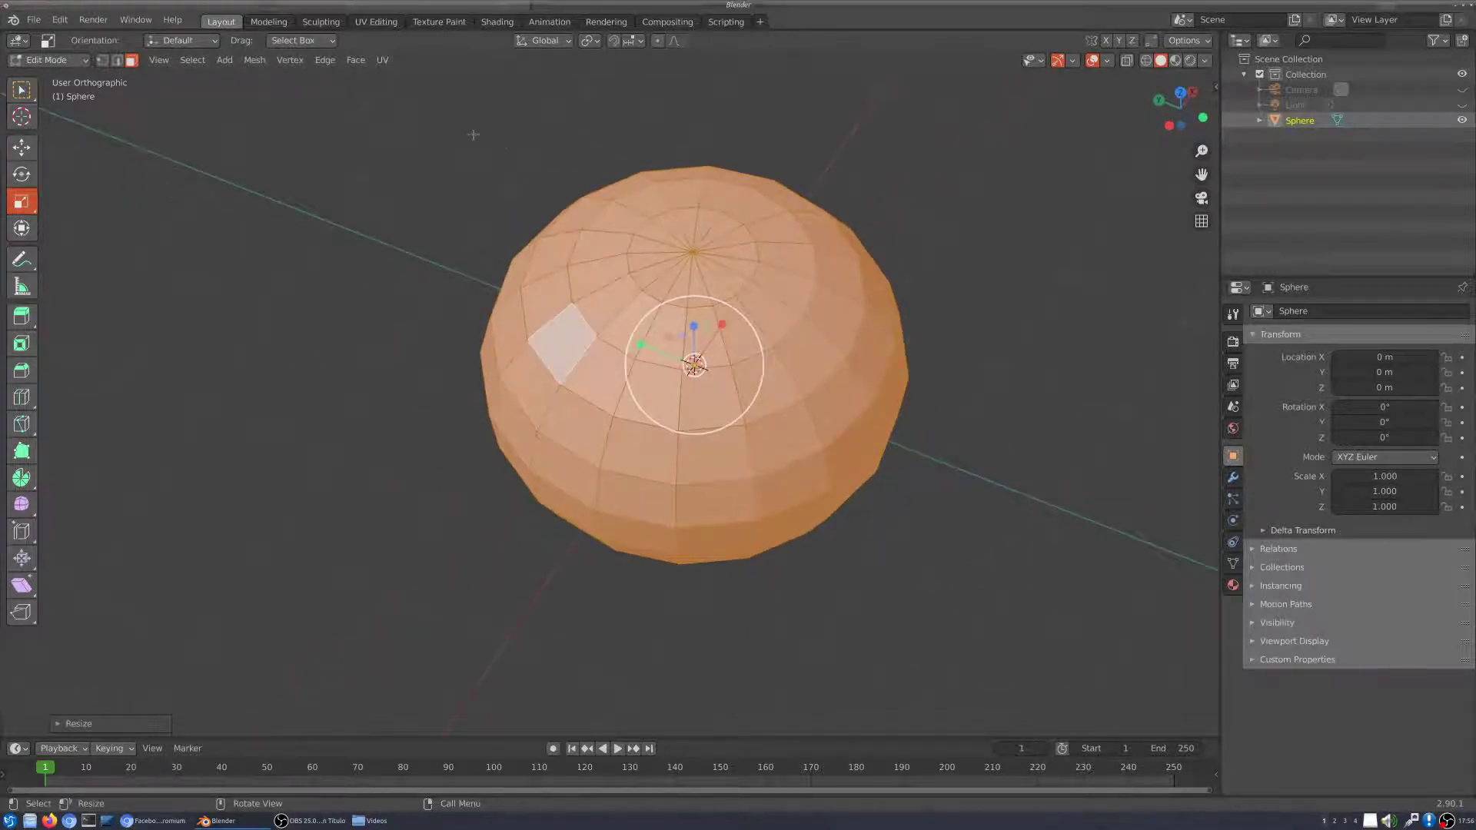
# Step: Deselect the mesh, select all faces again, and clear the whole selection once more
pyautogui.click(532, 154)
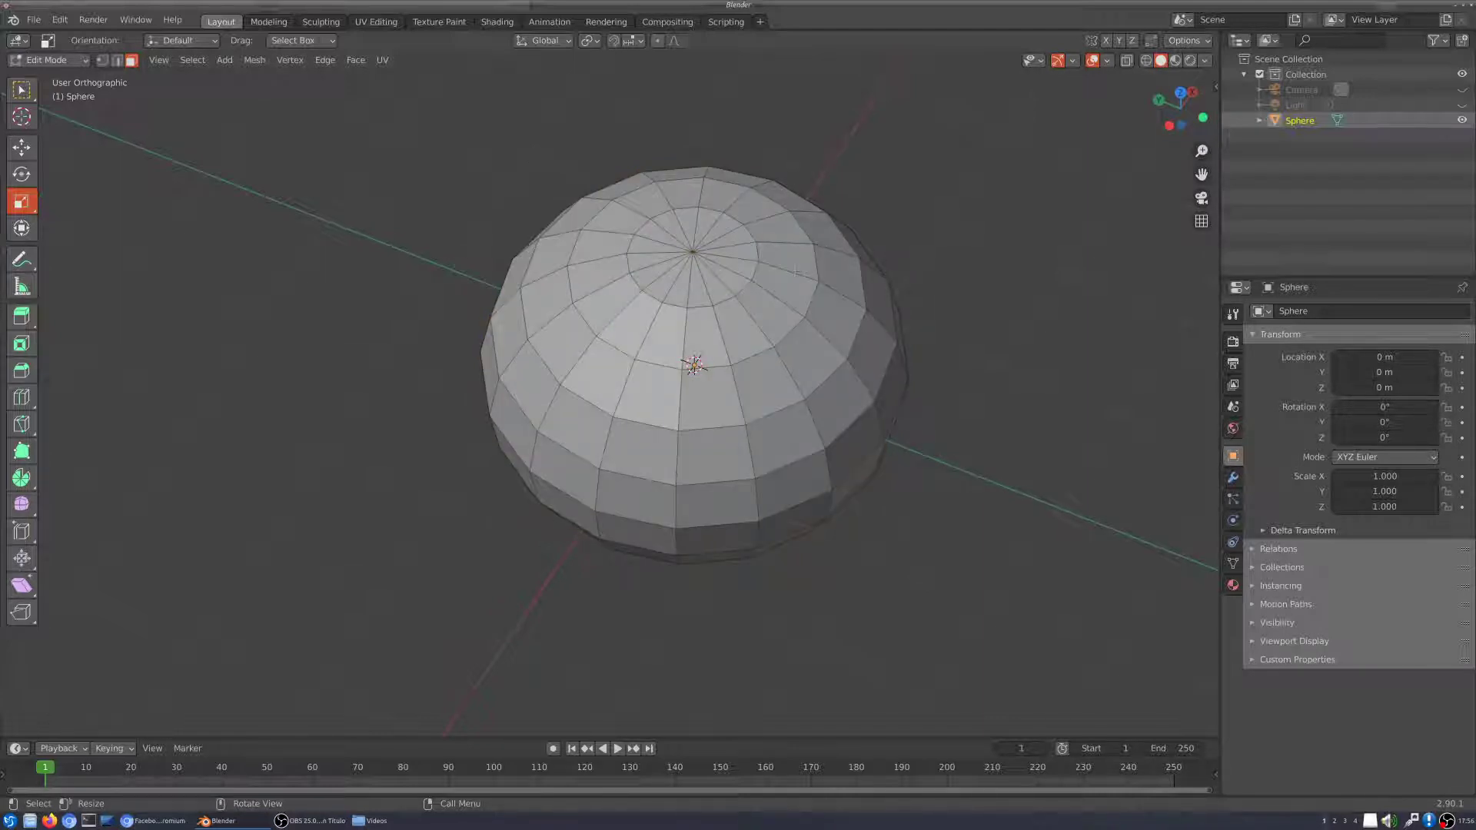
pyautogui.press('a')
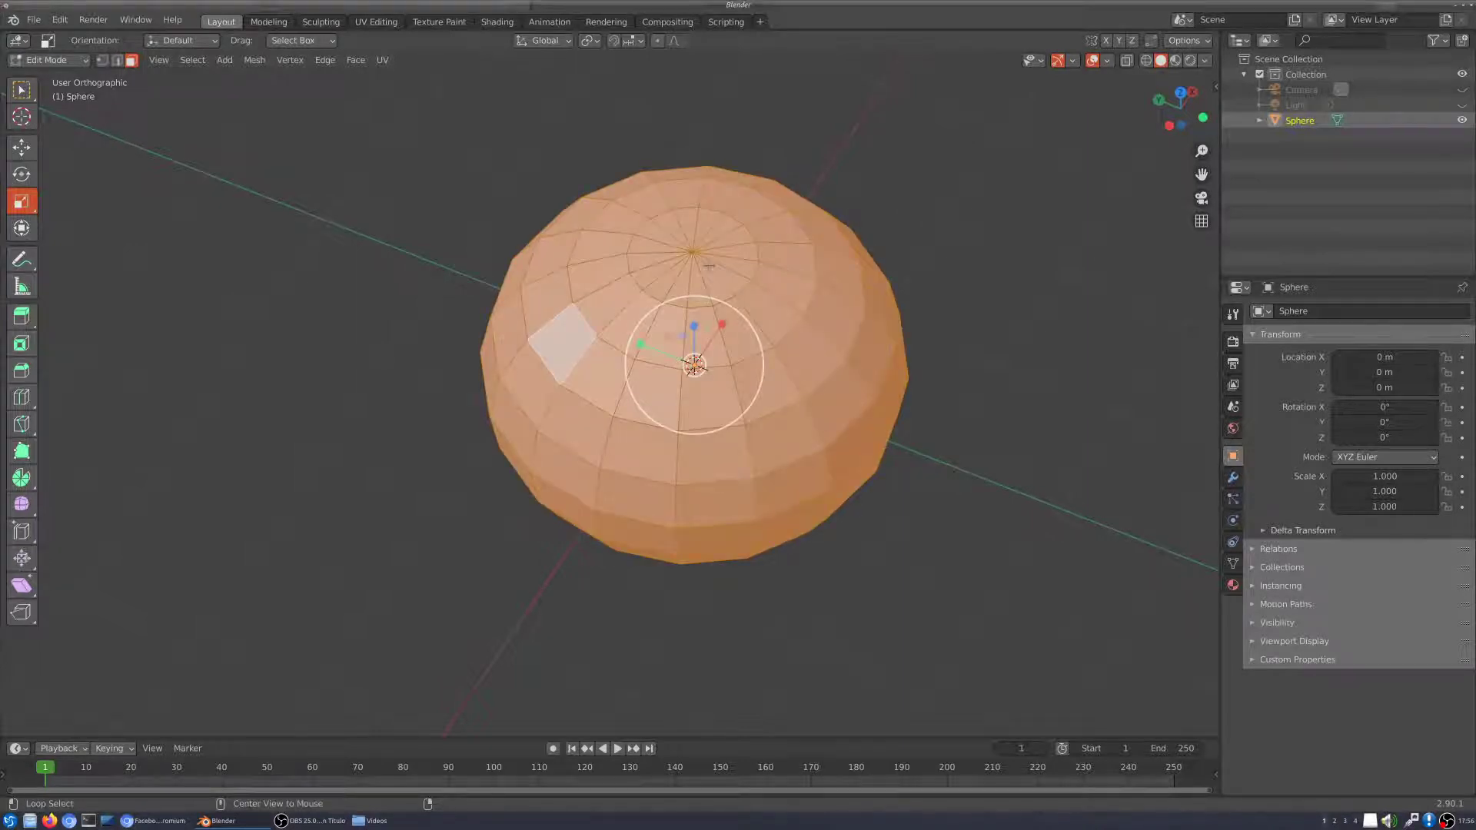
pyautogui.hotkey('alt', 'a')
pyautogui.moveTo(845, 262)
pyautogui.keyDown('alt'); pyautogui.mouseDown(button='middle')
pyautogui.moveTo(863, 187)
pyautogui.moveTo(857, 269)
pyautogui.mouseUp(button='middle'); pyautogui.keyUp('alt')
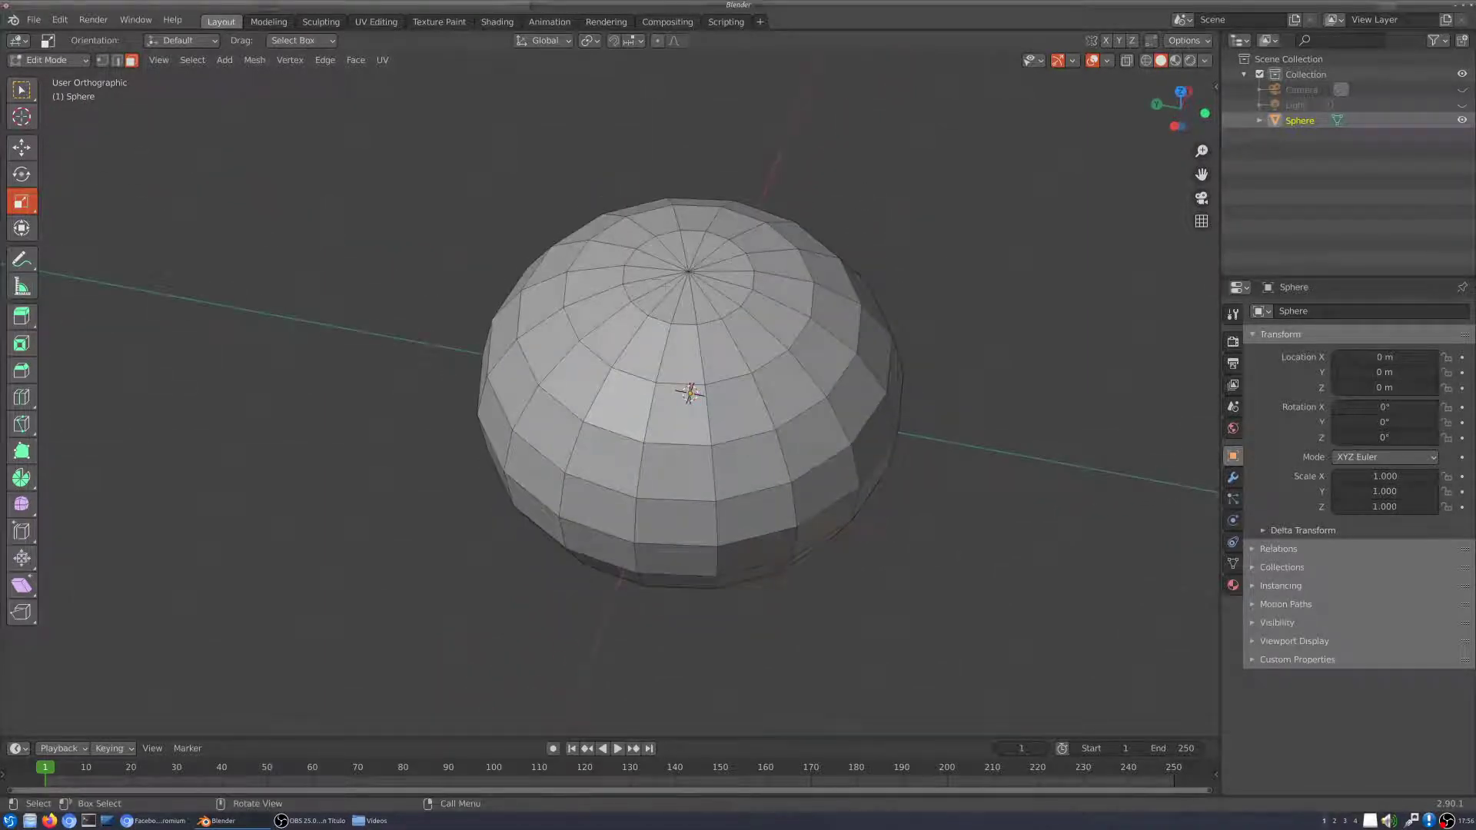
# Step: Box-select the full cap of triangular faces around the sphere's bottom pole
pyautogui.scroll(3, 718, 270)
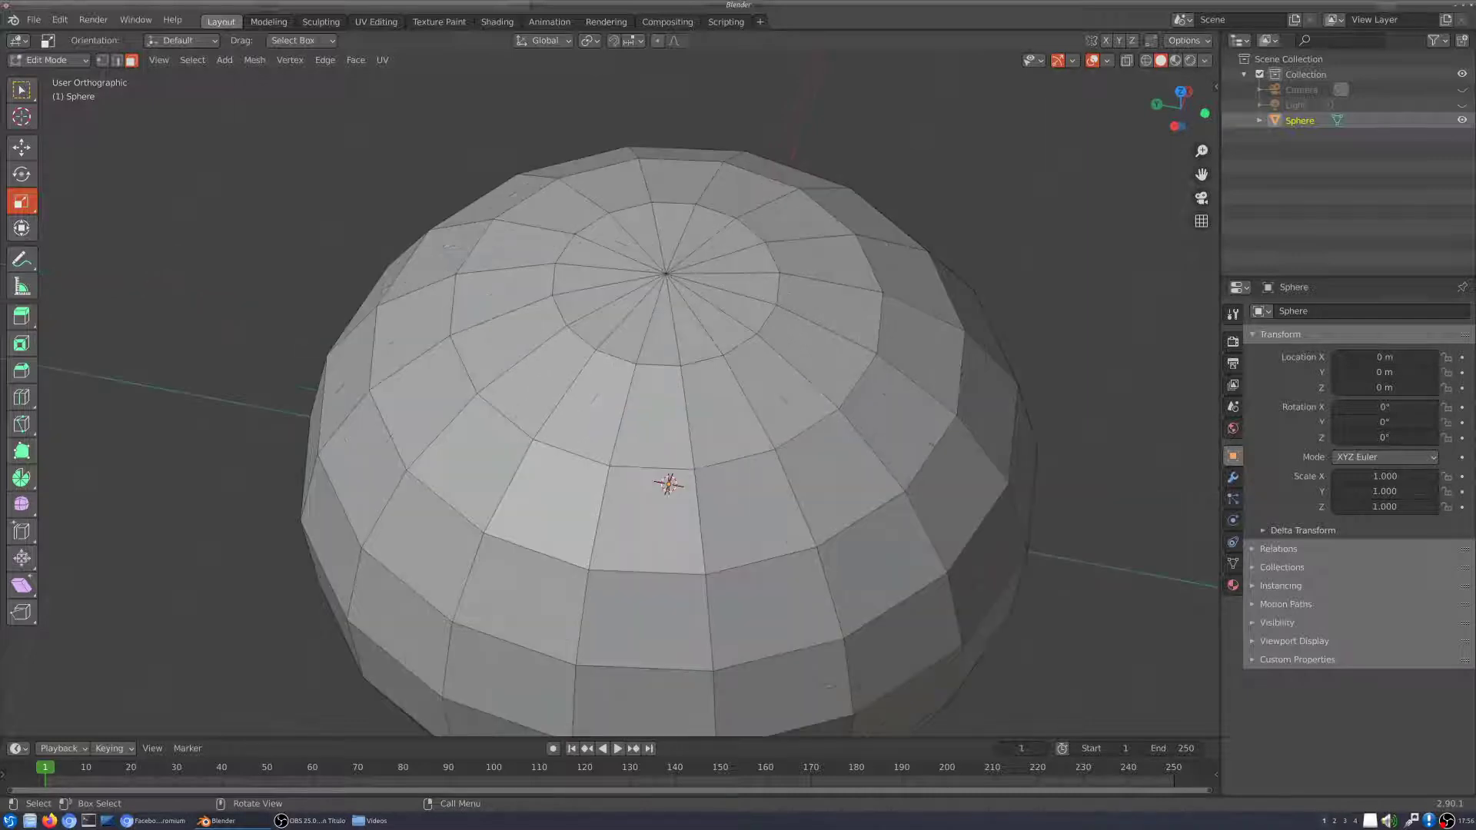
pyautogui.moveTo(642, 285); pyautogui.dragTo(605, 198, button='middle')
pyautogui.scroll(-4, 817, 511)
pyautogui.keyDown('shift'); pyautogui.moveTo(818, 520); pyautogui.dragTo(715, 155, button='middle'); pyautogui.keyUp('shift')
pyautogui.scroll(3, 823, 504)
pyautogui.moveTo(727, 334); pyautogui.dragTo(694, 292, button='middle')
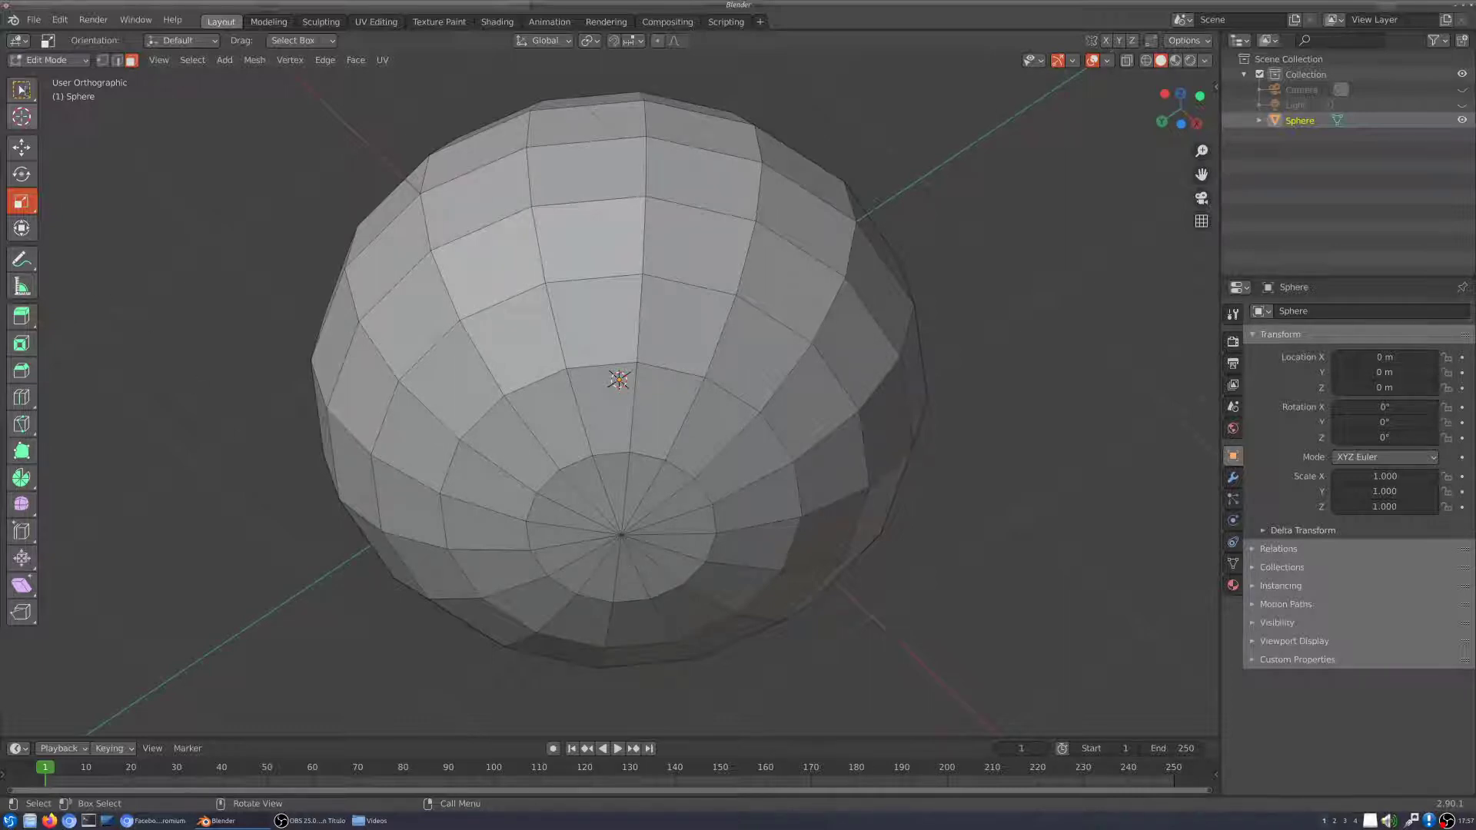
pyautogui.click(22, 92)
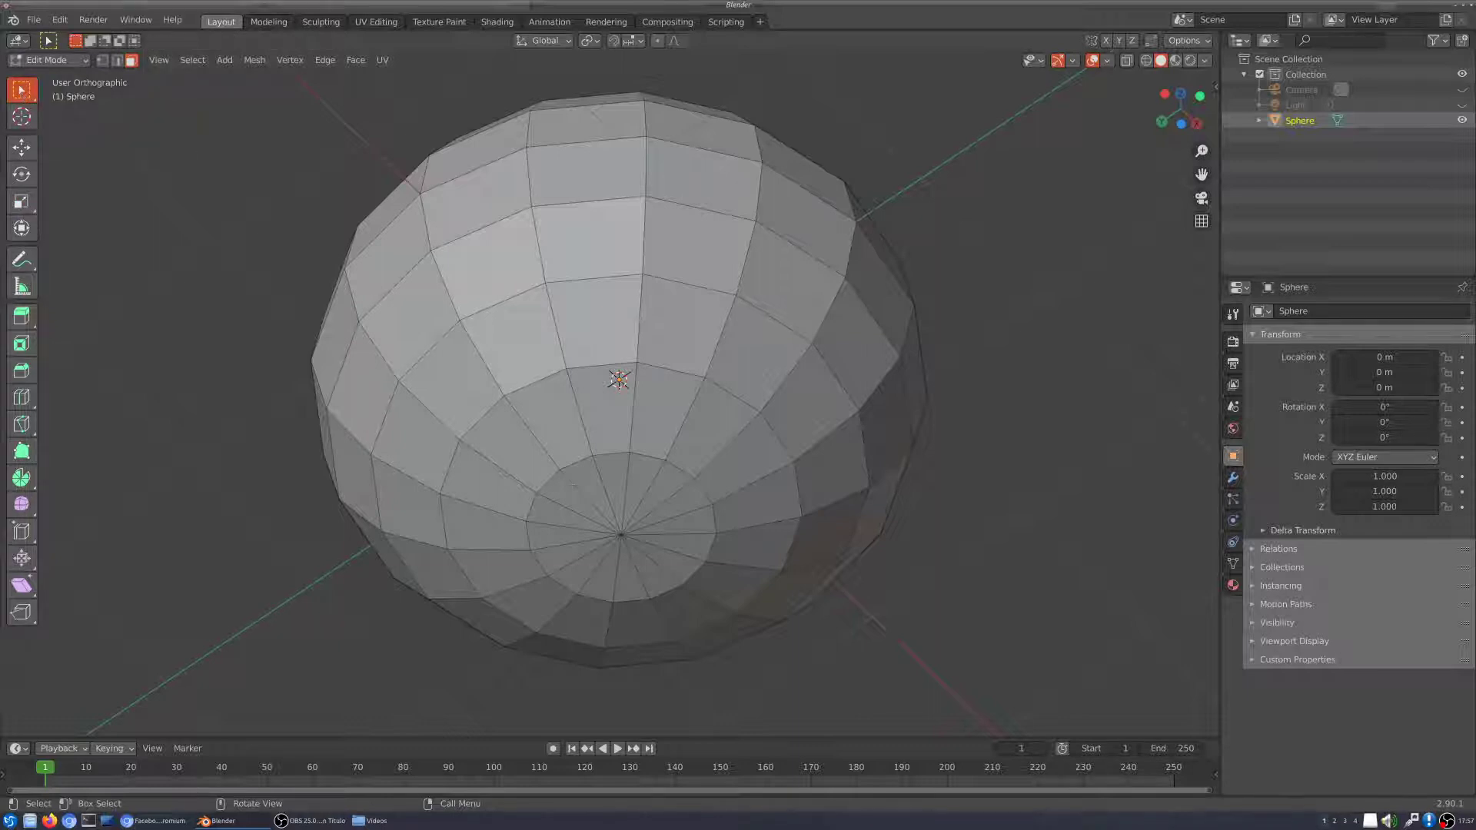
pyautogui.moveTo(575, 493); pyautogui.dragTo(662, 567)
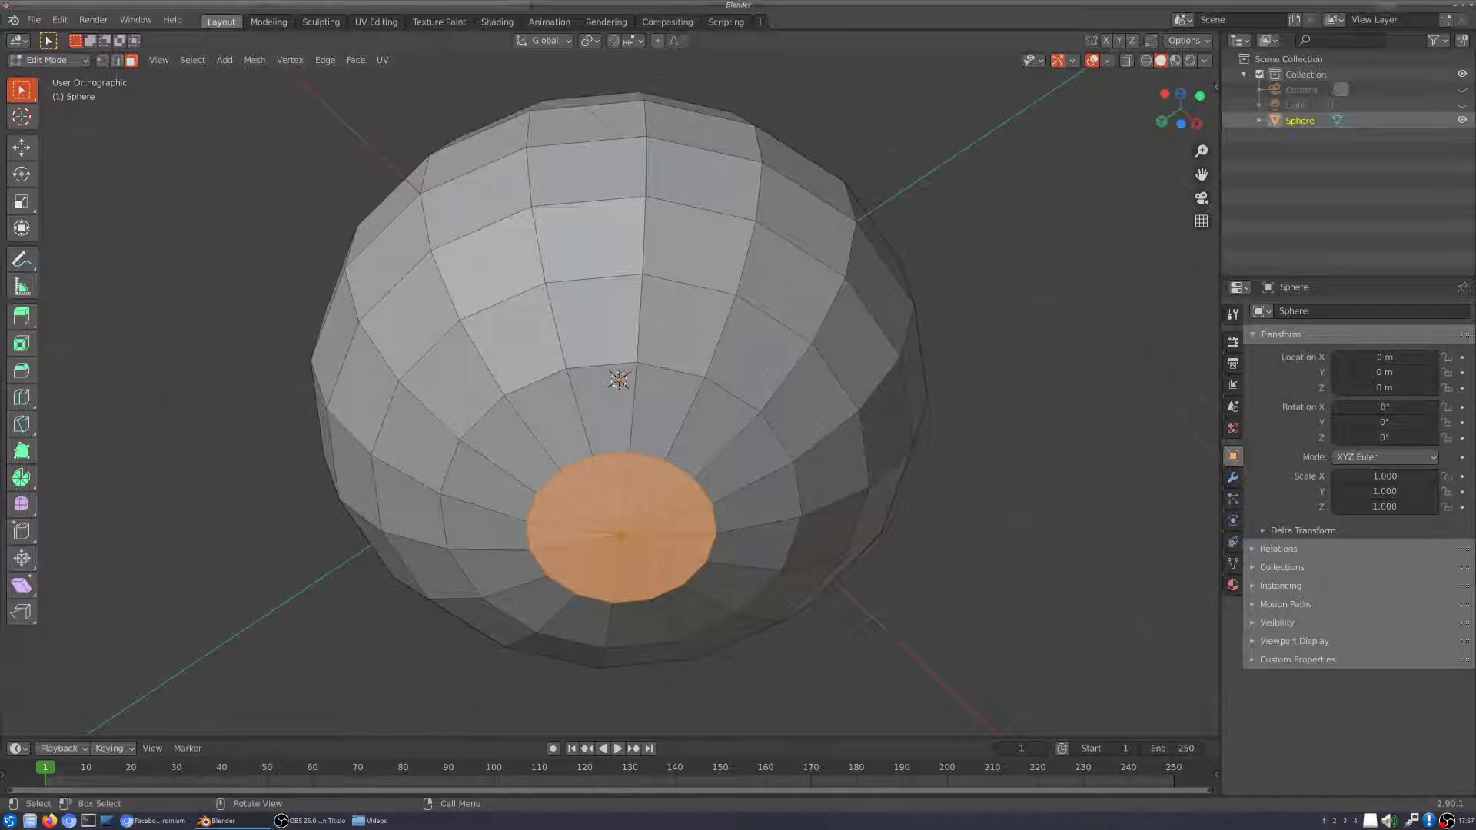
# Step: Add the cap of triangular faces around the top pole to the selected bottom cap
pyautogui.moveTo(712, 156); pyautogui.dragTo(729, 379, button='middle')
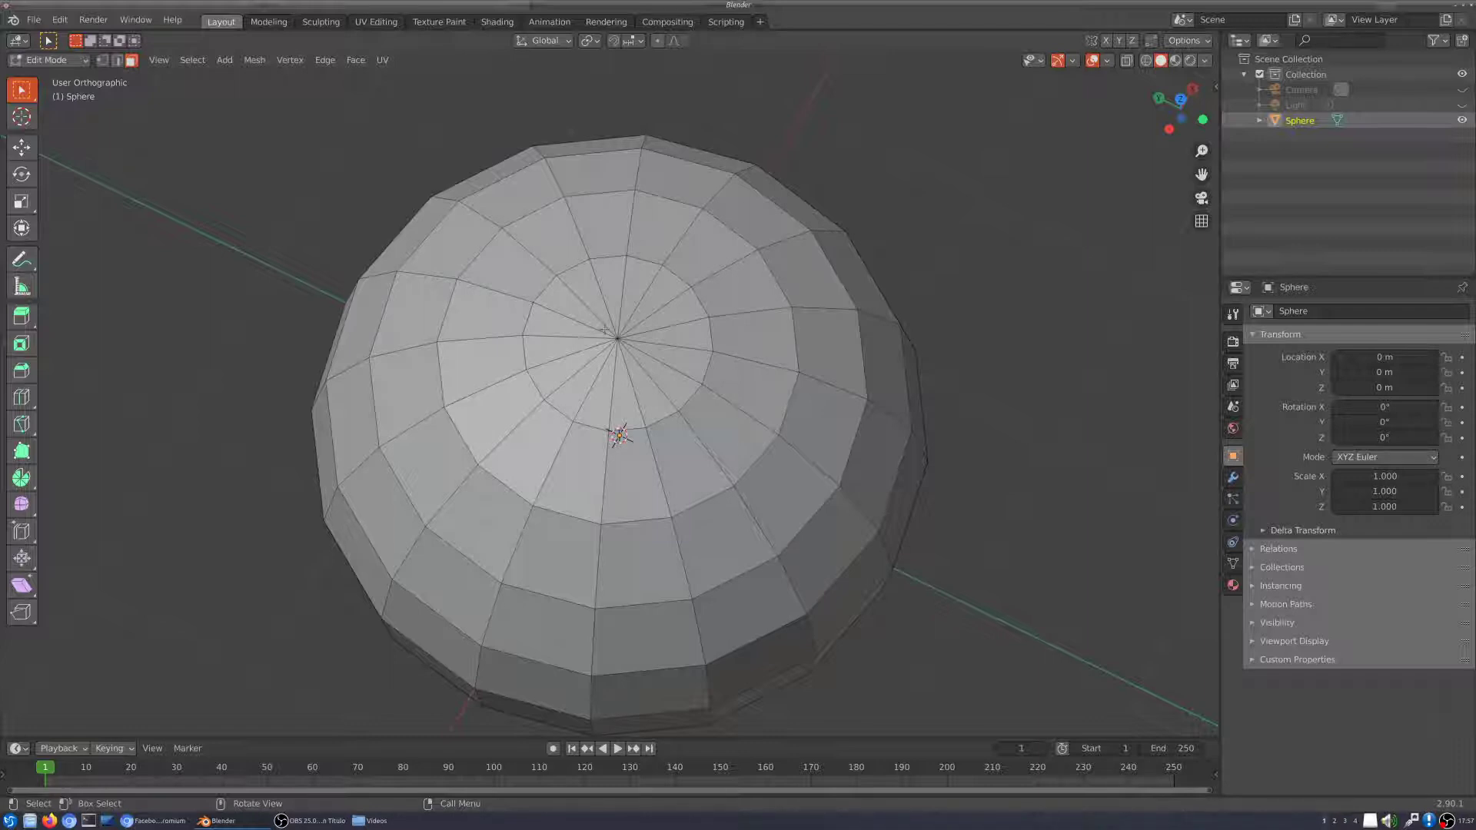
pyautogui.press('shift')
pyautogui.hotkey('shift', 'b')
pyautogui.moveTo(665, 396); pyautogui.dragTo(666, 395)
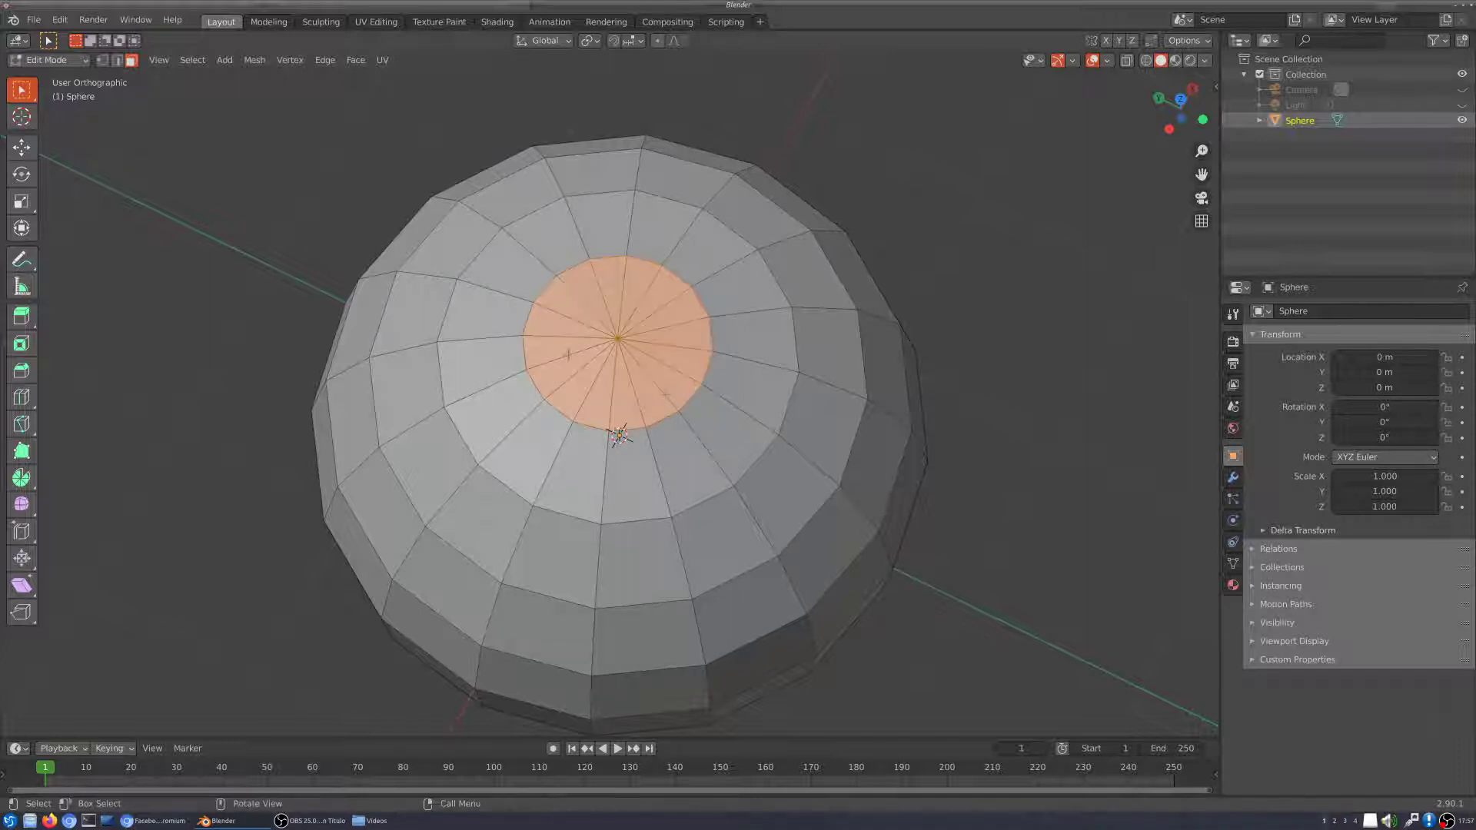
pyautogui.moveTo(666, 395); pyautogui.dragTo(748, 447, button='middle')
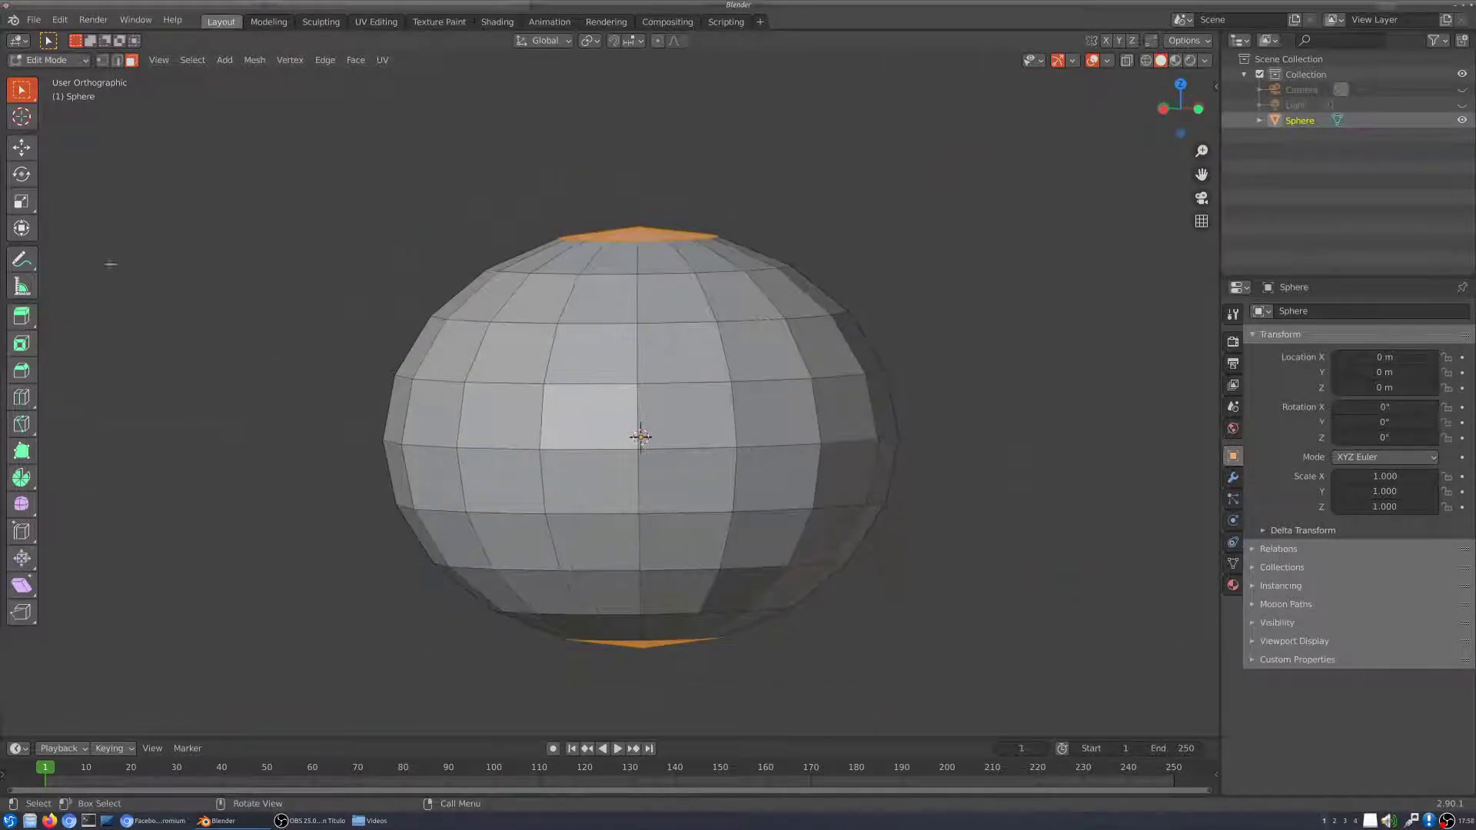
# Step: Scale the two selected pole caps toward each other along Z until they sink below the neighbouring rings
pyautogui.click(23, 203)
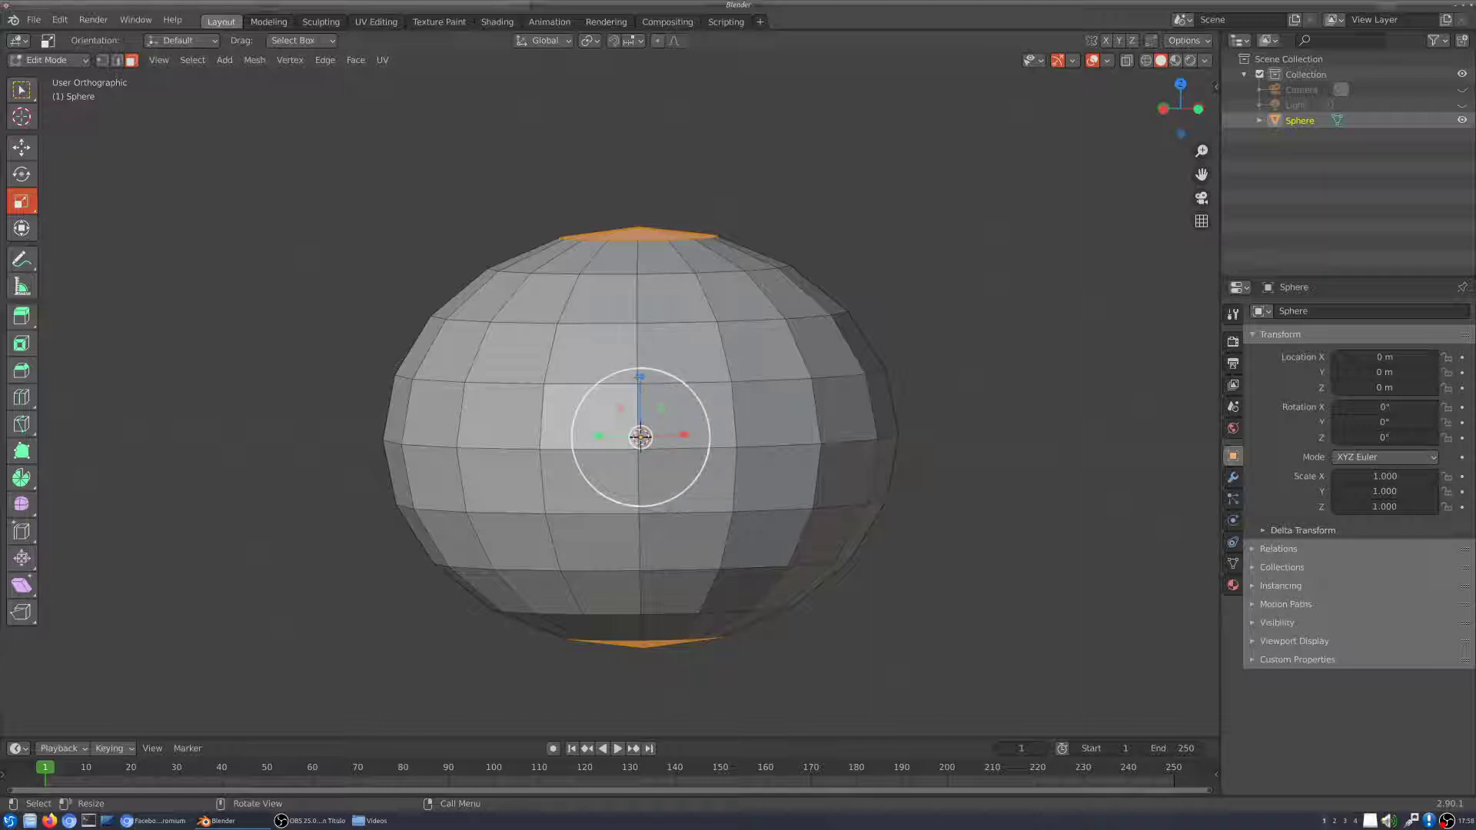
pyautogui.moveTo(639, 377); pyautogui.dragTo(638, 395)
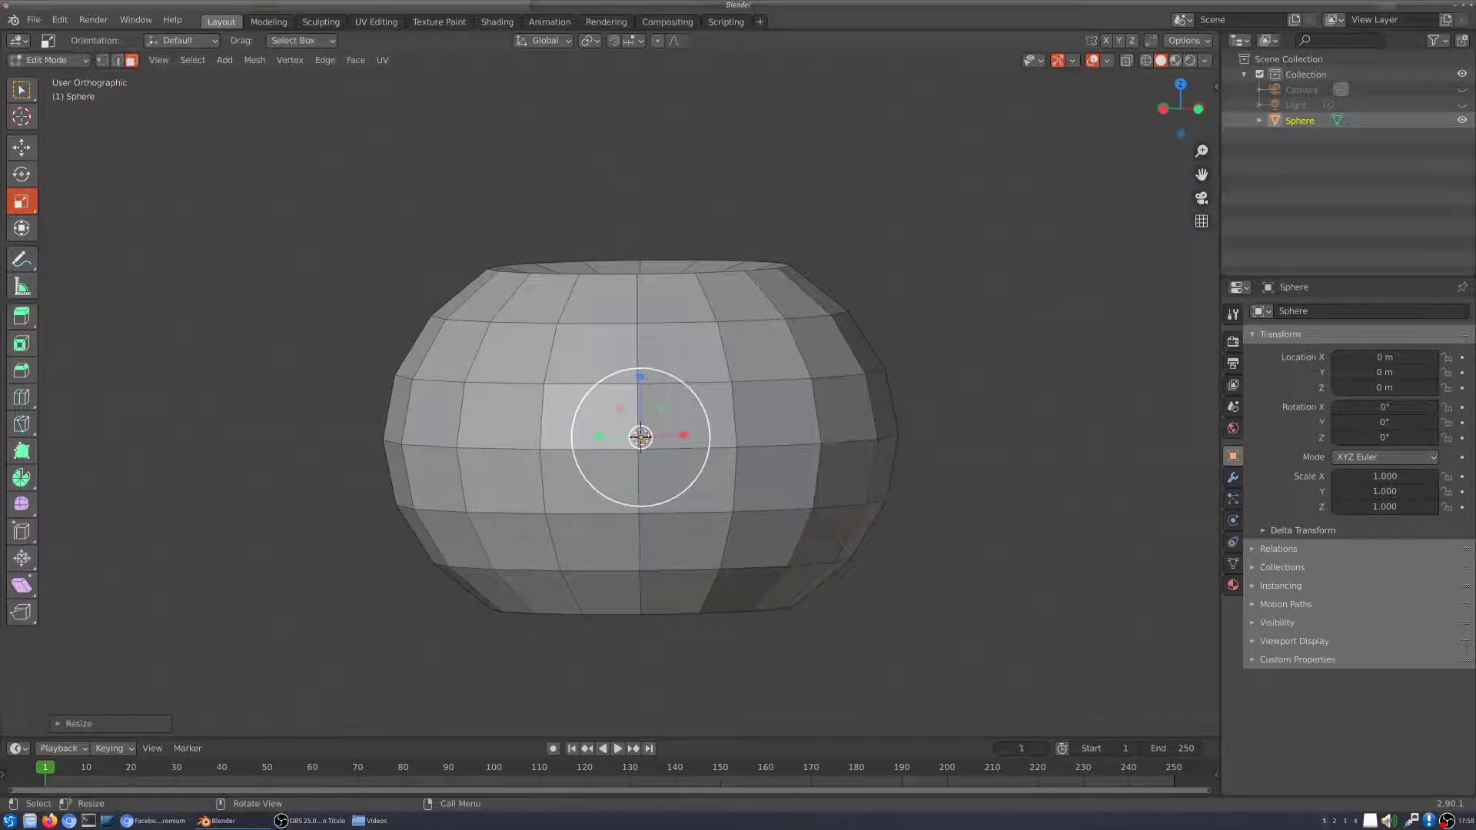
pyautogui.moveTo(796, 286); pyautogui.dragTo(929, 323, button='middle')
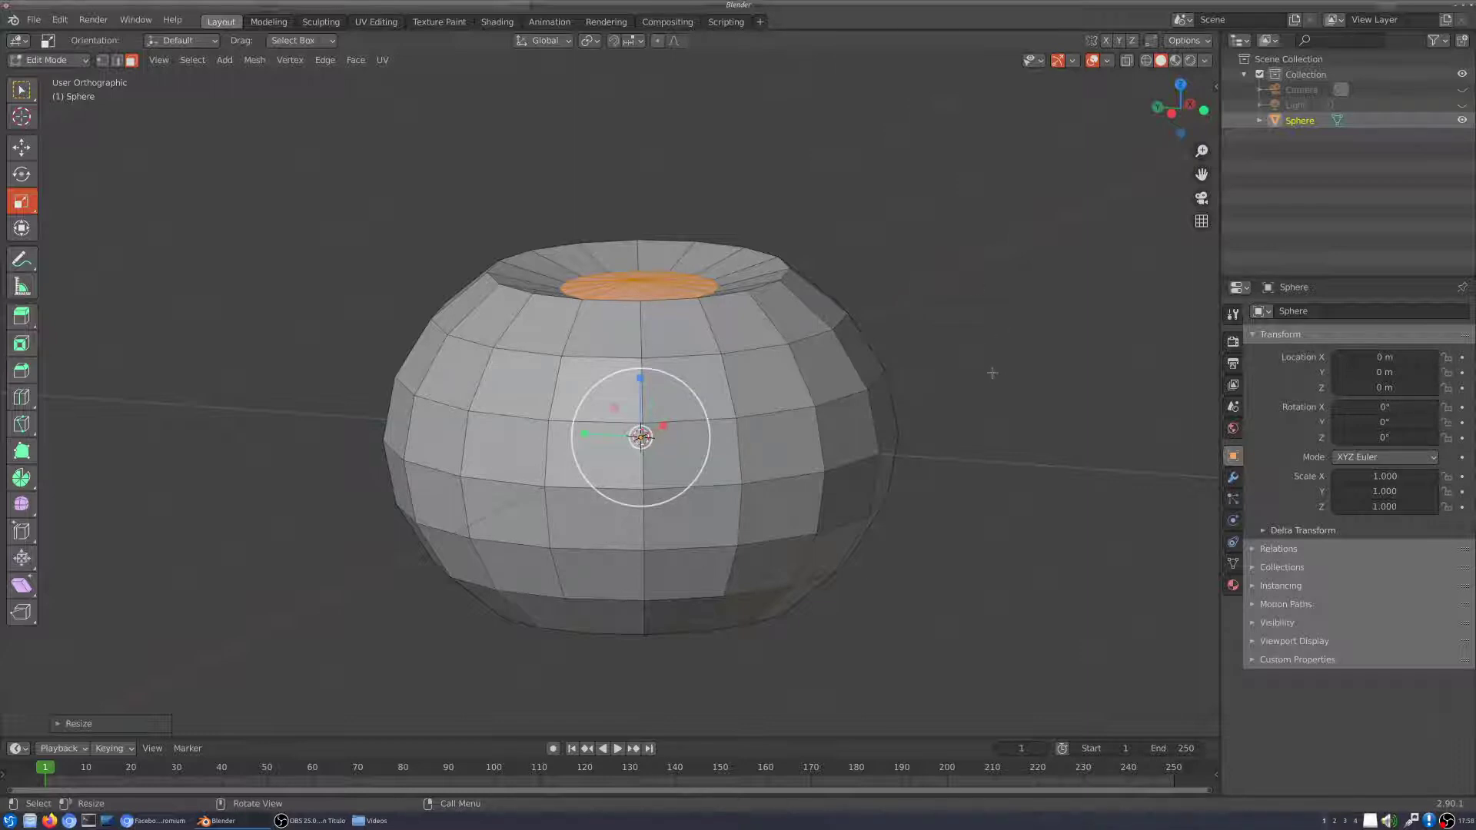
pyautogui.moveTo(994, 373)
pyautogui.mouseDown(button='middle')
pyautogui.moveTo(989, 408)
pyautogui.moveTo(979, 346)
pyautogui.mouseUp(button='middle')
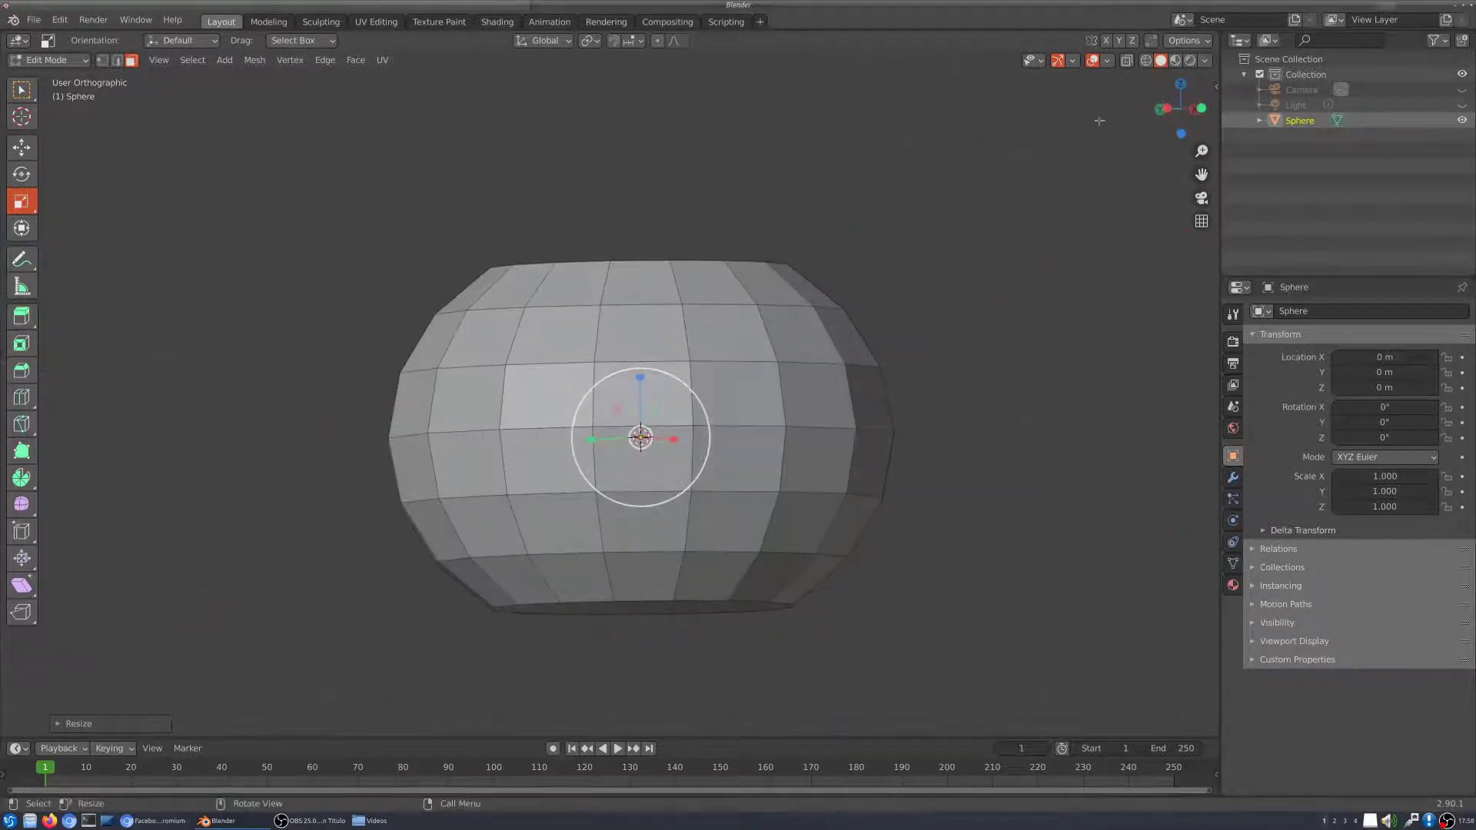
# Step: Show the mesh in wireframe from the front and scale both pole caps slightly further inward along Z
pyautogui.click(1147, 62)
pyautogui.moveTo(874, 298); pyautogui.dragTo(870, 320, button='middle')
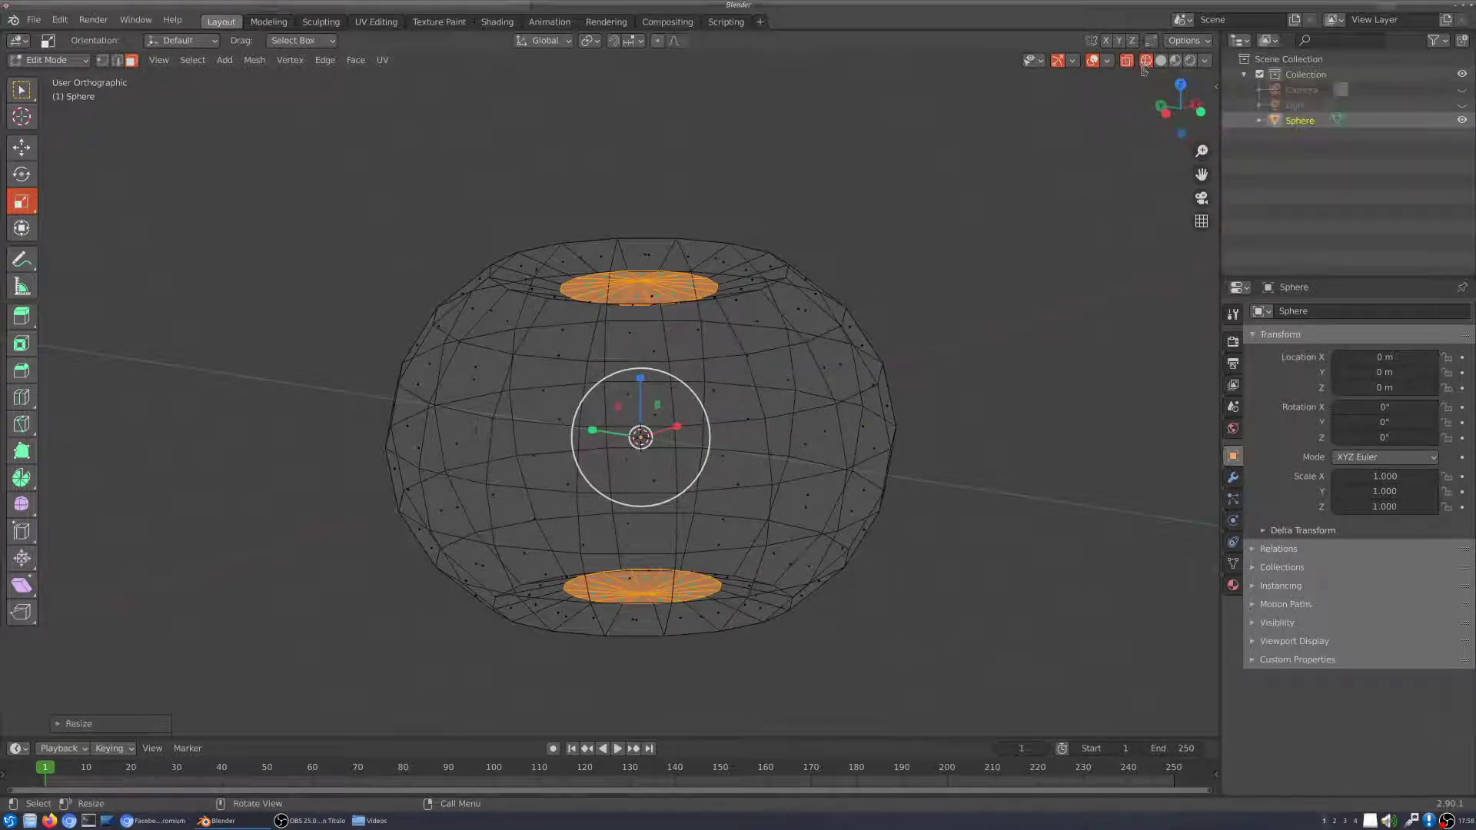
pyautogui.moveTo(915, 342); pyautogui.dragTo(913, 350, button='middle')
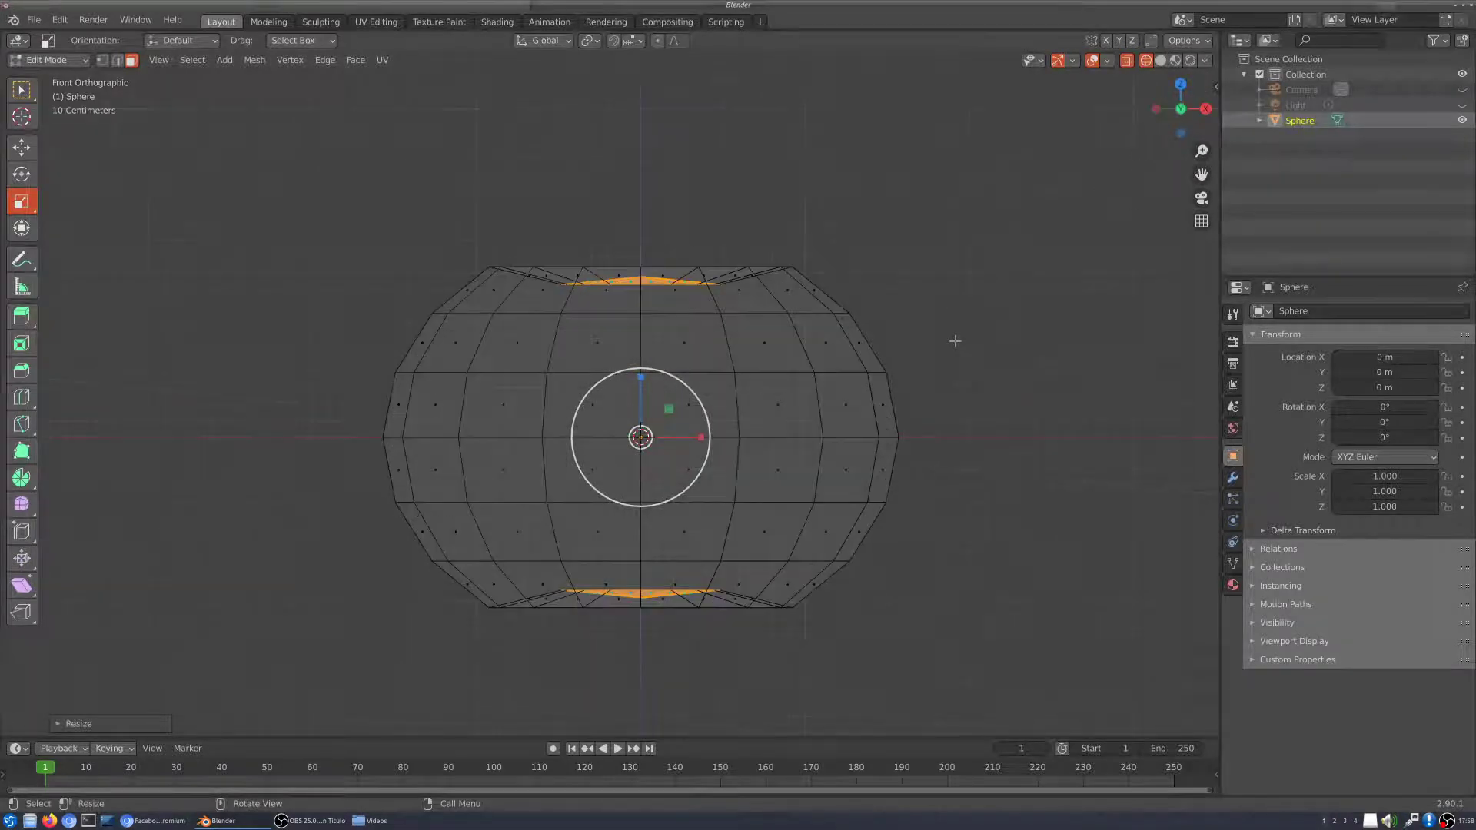
pyautogui.press('KP_1')
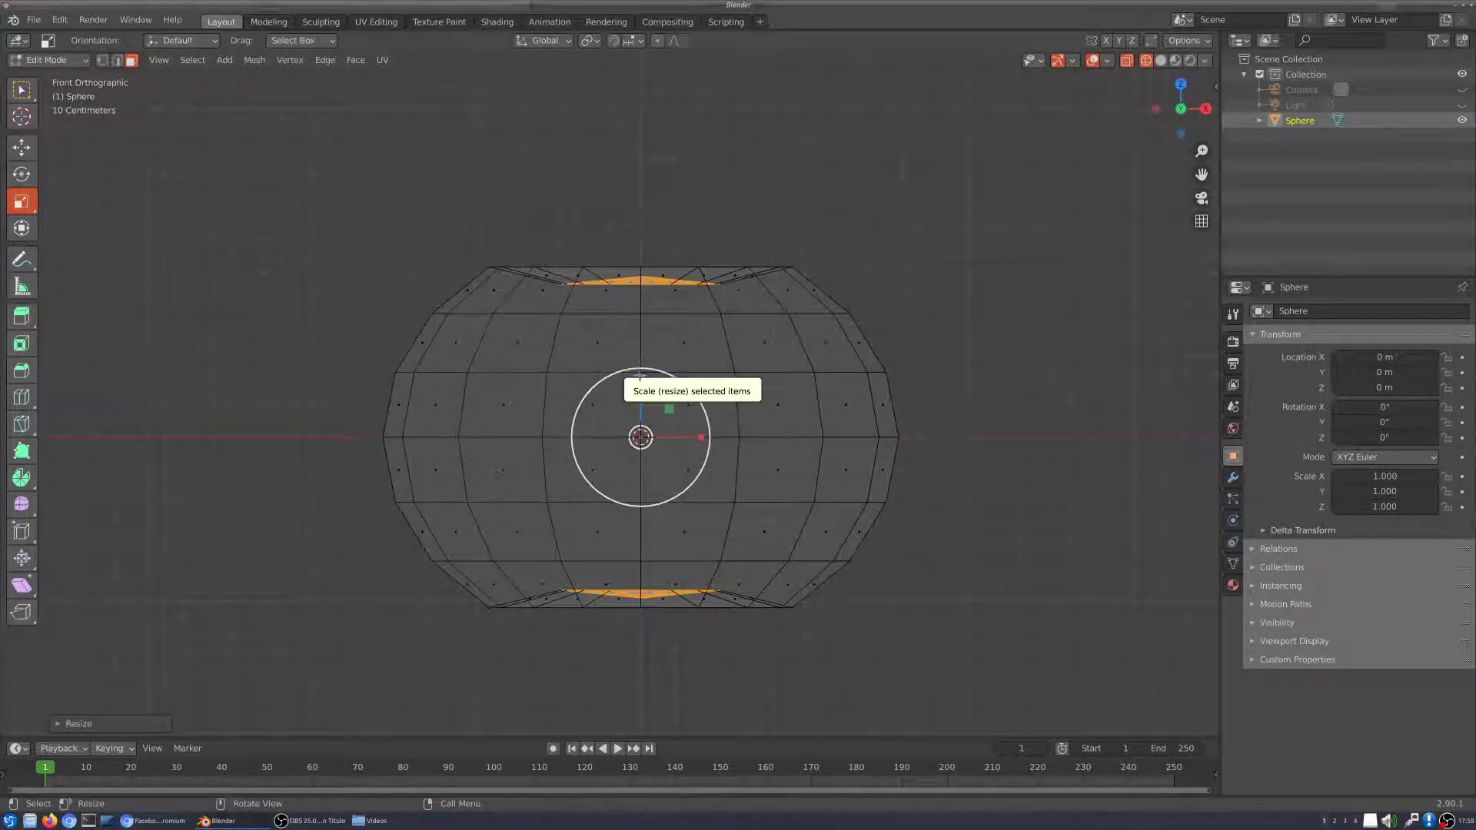
pyautogui.moveTo(638, 377); pyautogui.dragTo(636, 384)
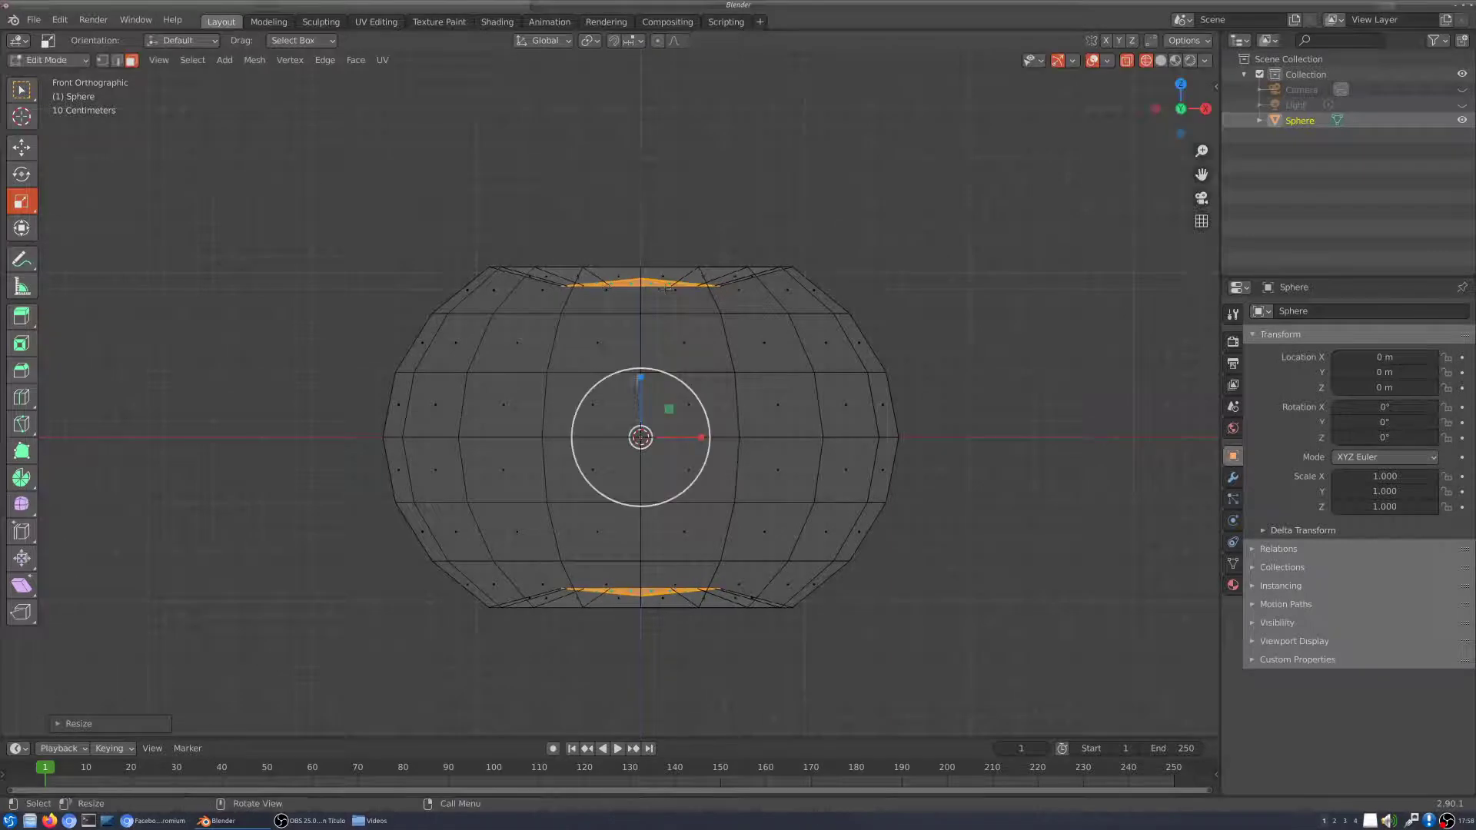
pyautogui.moveTo(669, 262); pyautogui.dragTo(661, 308, button='middle')
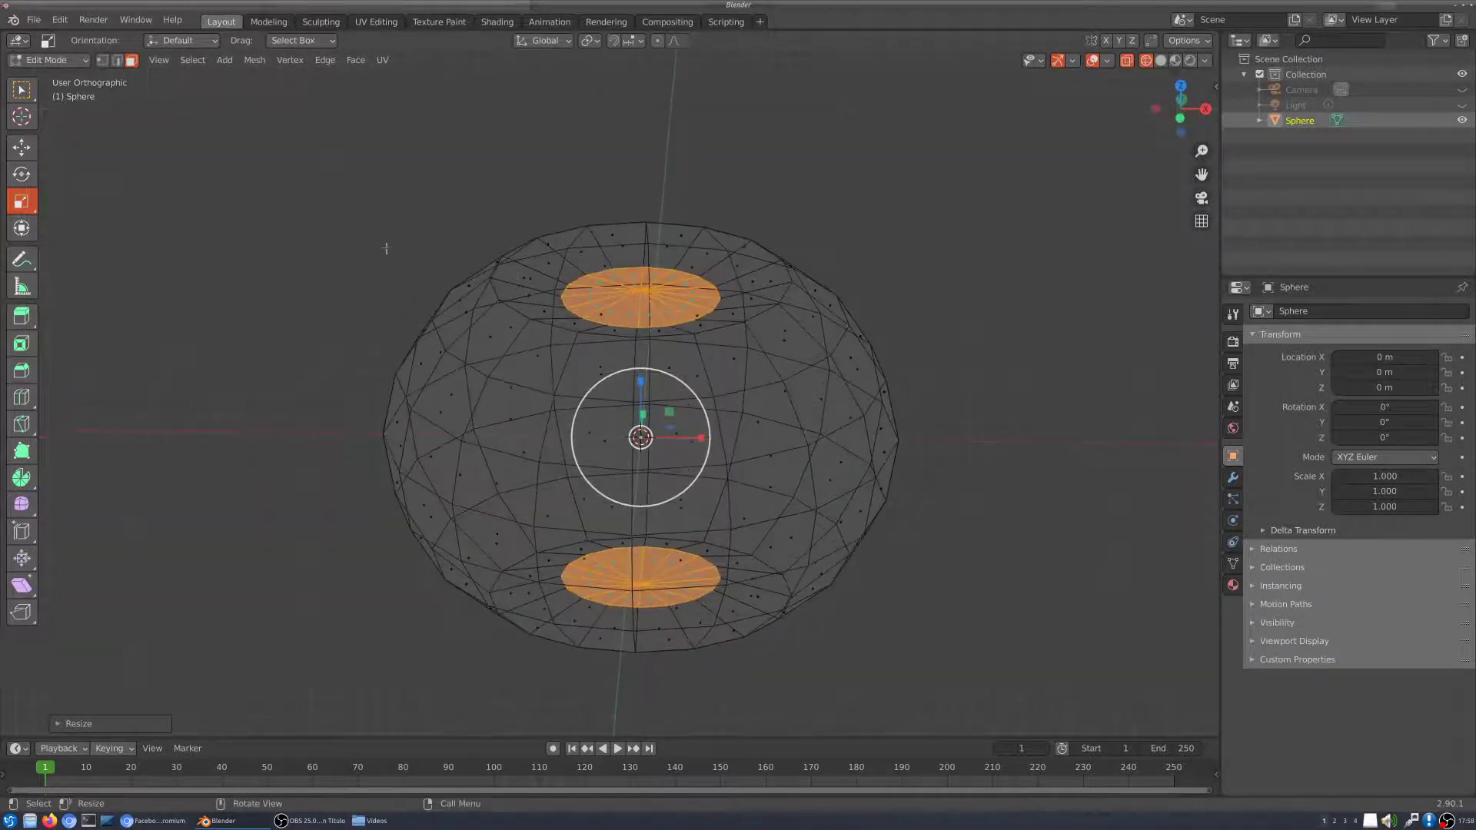
# Step: Switch to vertex selection, select the top and bottom pole vertices, and scale them inward along Z to deepen both dents
pyautogui.click(103, 61)
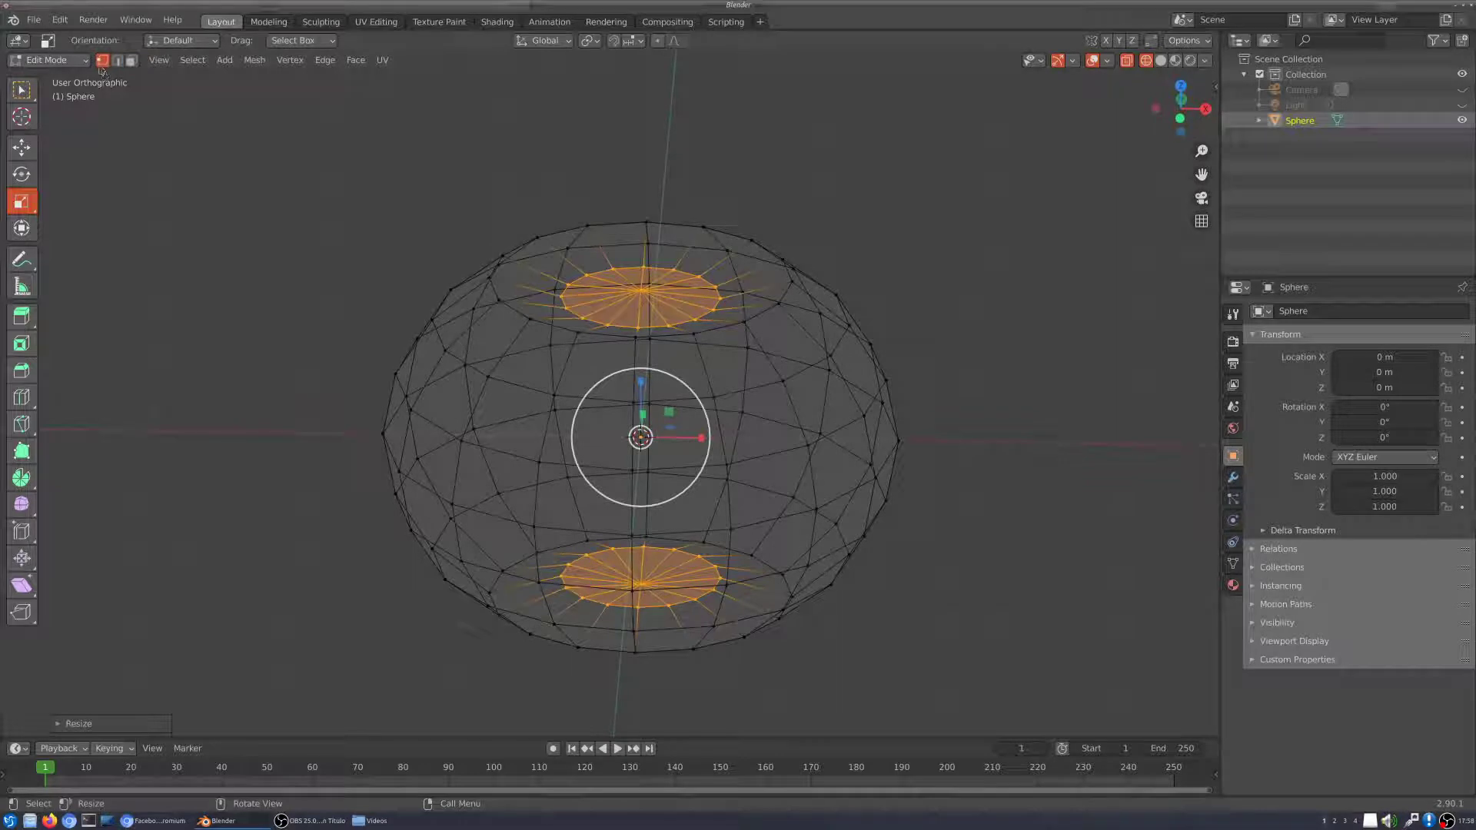
pyautogui.click(620, 293)
pyautogui.moveTo(619, 293); pyautogui.dragTo(662, 319, button='middle')
pyautogui.keyDown('shift'); pyautogui.click(641, 452); pyautogui.keyUp('shift')
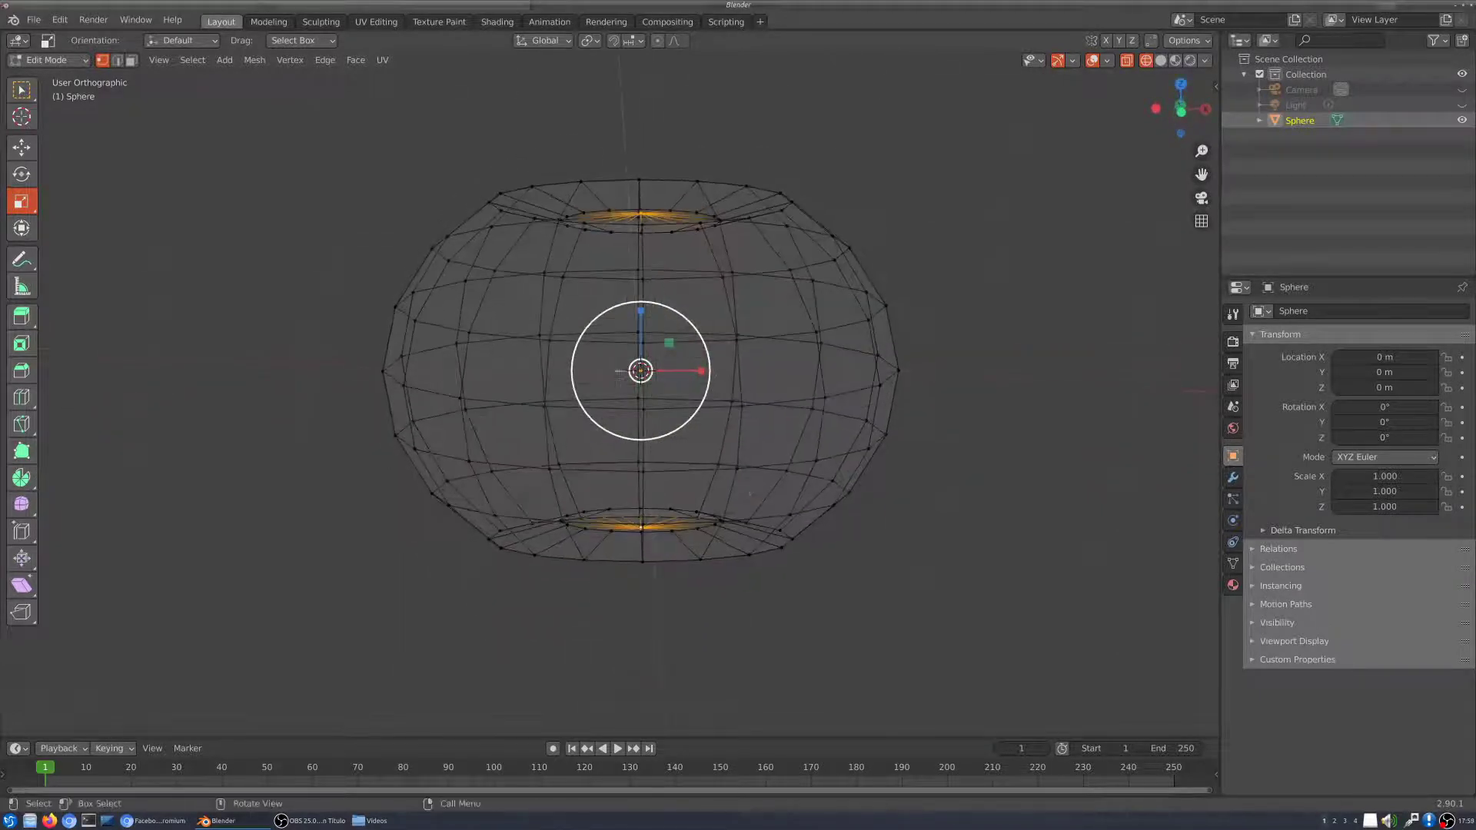
pyautogui.moveTo(641, 311); pyautogui.dragTo(641, 319)
pyautogui.moveTo(641, 319); pyautogui.dragTo(882, 171, button='middle')
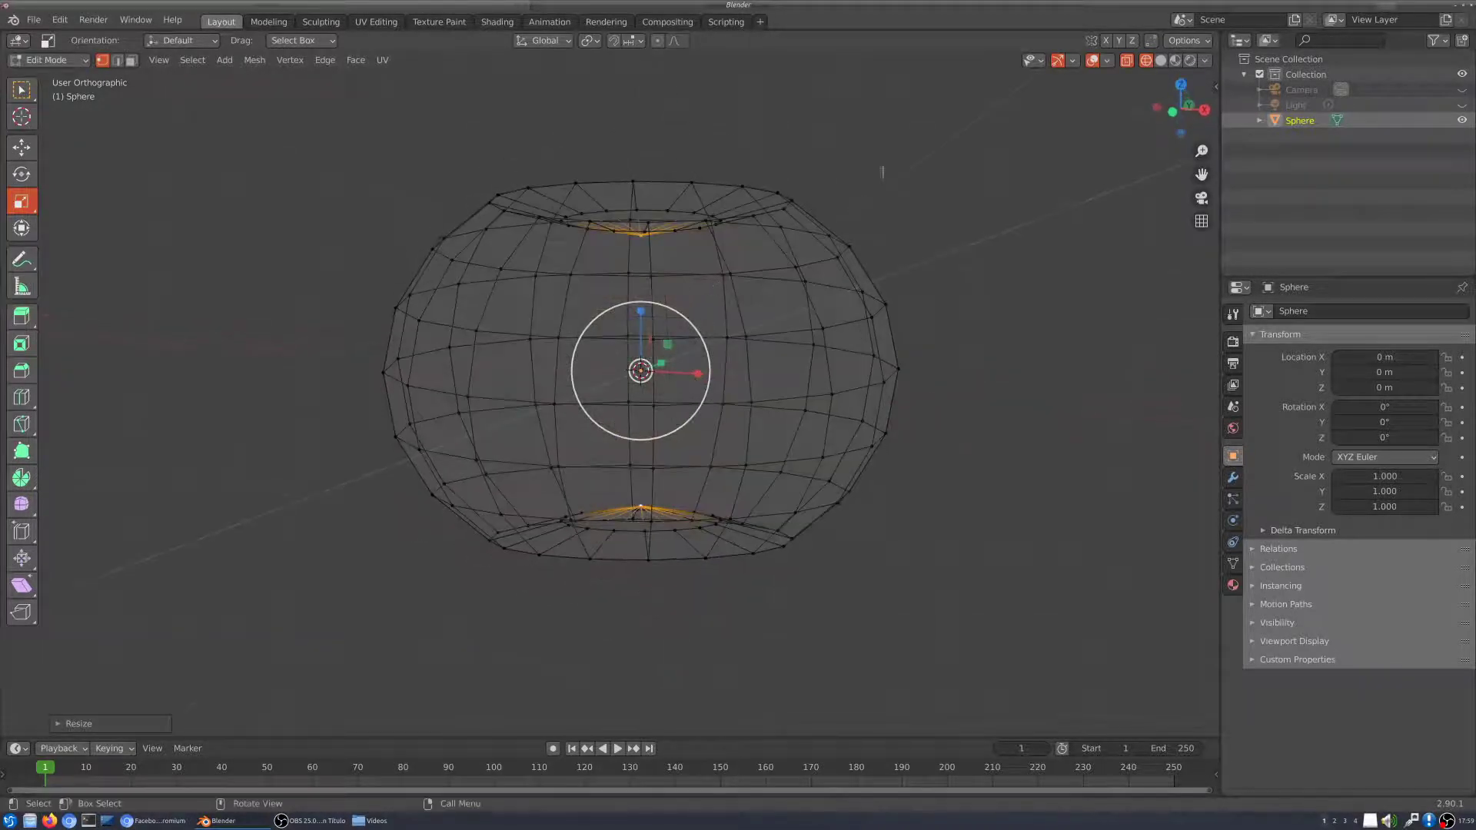
# Step: Return the viewport to solid shading and inspect the indented poles from several angles
pyautogui.click(1161, 60)
pyautogui.moveTo(768, 308)
pyautogui.mouseDown(button='middle')
pyautogui.moveTo(769, 431)
pyautogui.moveTo(608, 275)
pyautogui.mouseUp(button='middle')
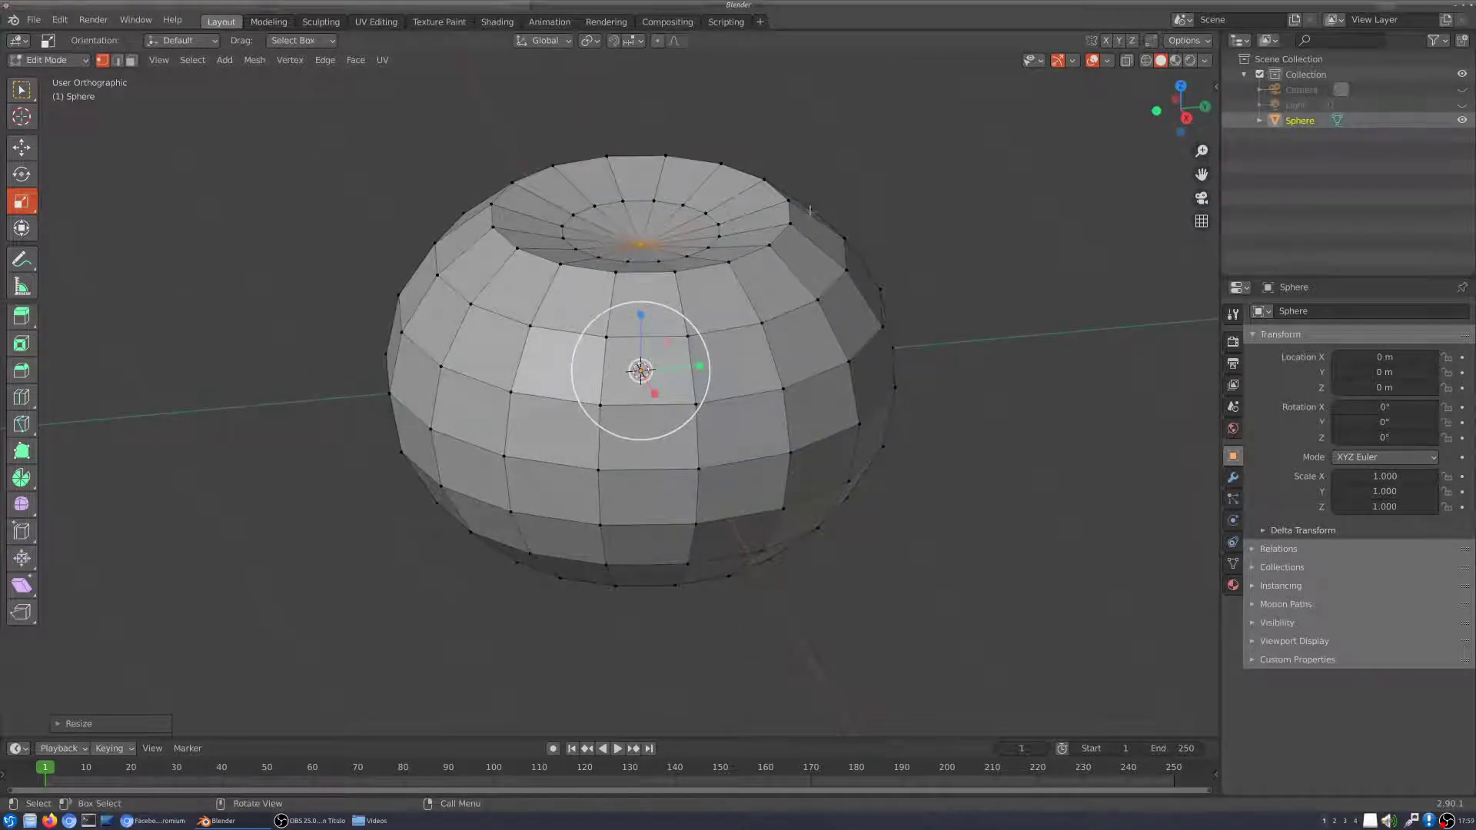
pyautogui.moveTo(795, 252); pyautogui.dragTo(790, 210, button='middle')
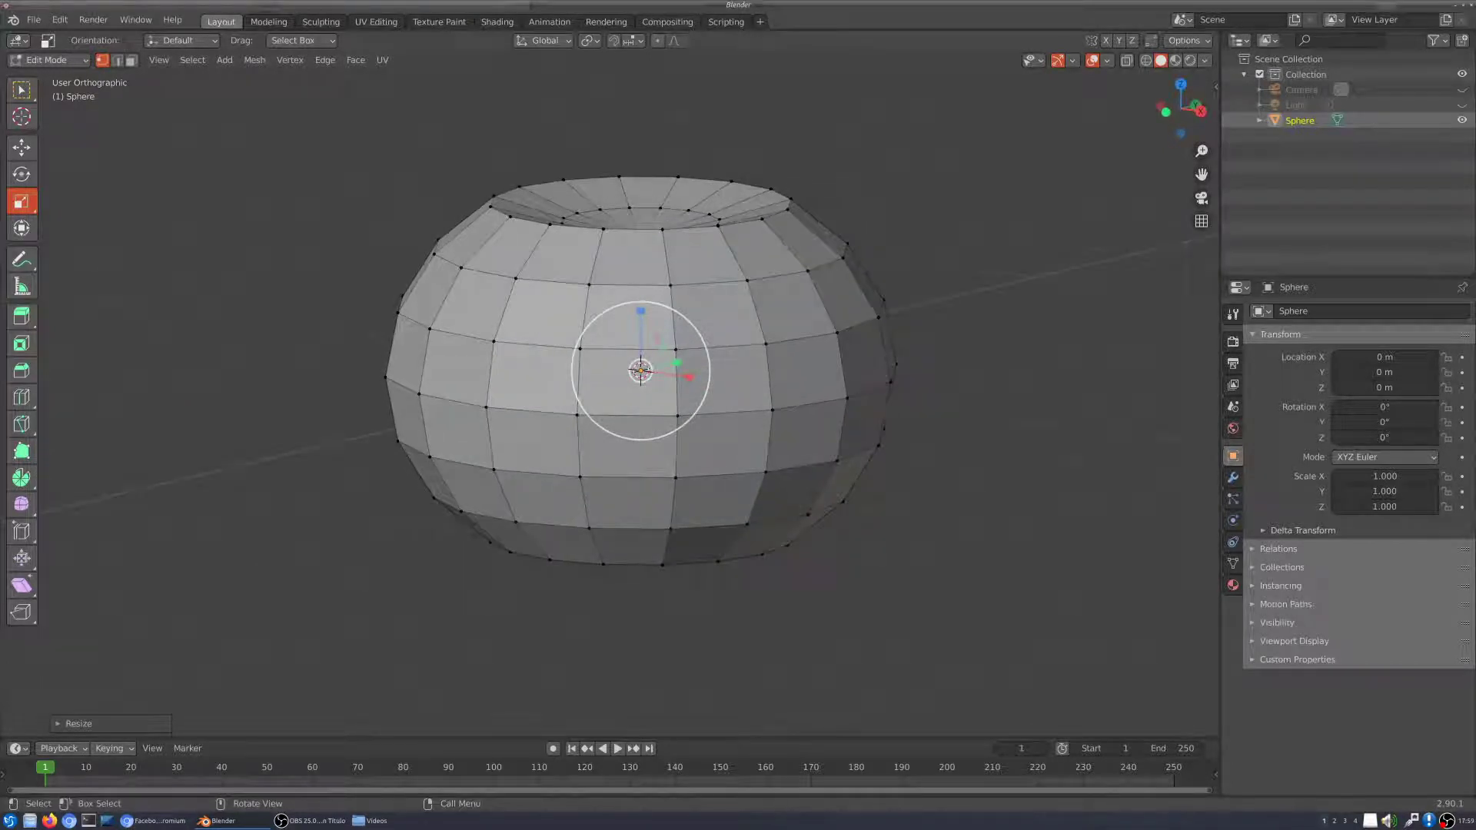
pyautogui.moveTo(885, 300); pyautogui.dragTo(129, 109, button='middle')
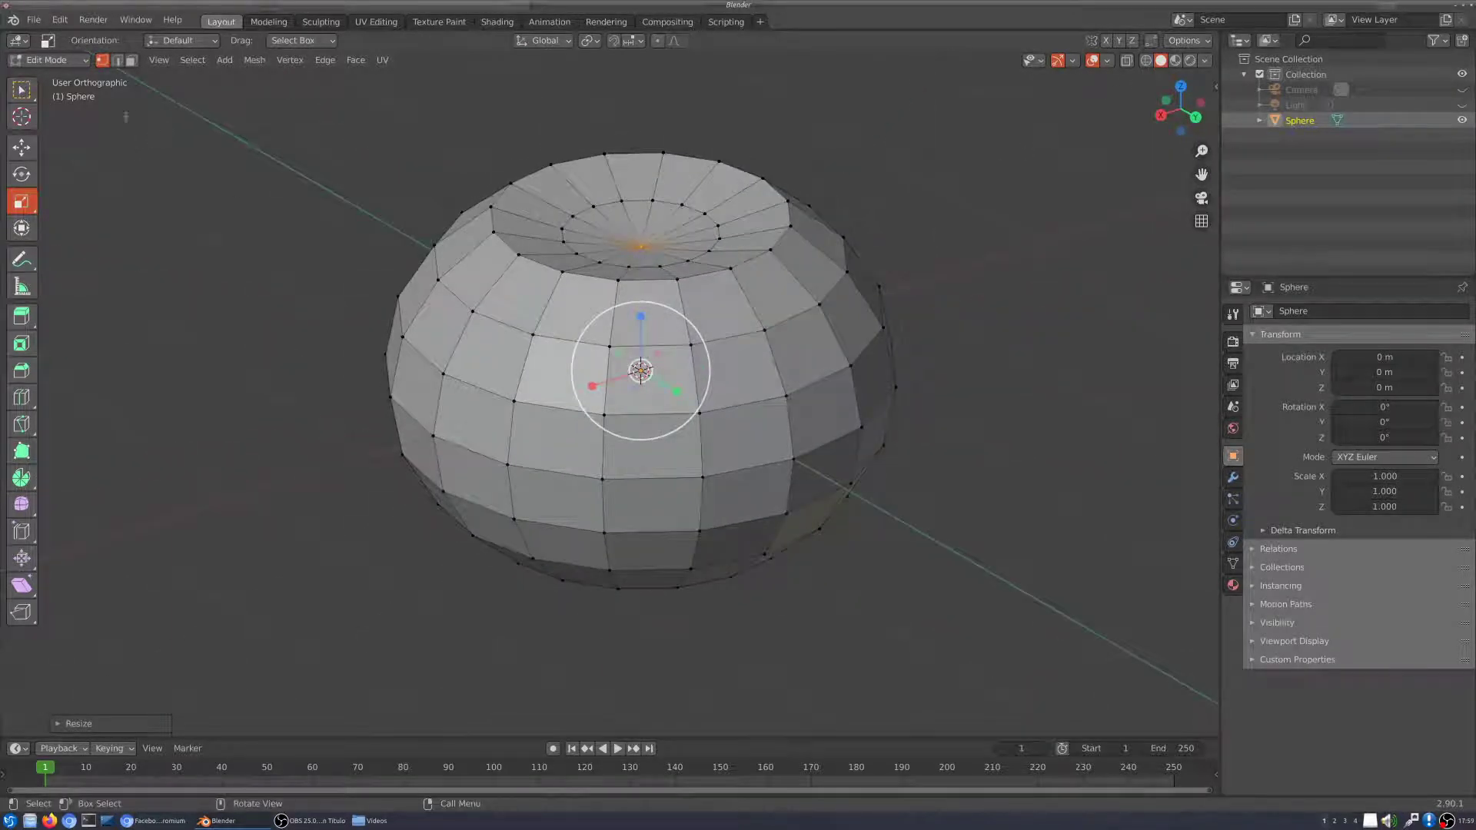
# Step: Switch the mesh to edge selection and activate the Select Box tool
pyautogui.click(118, 61)
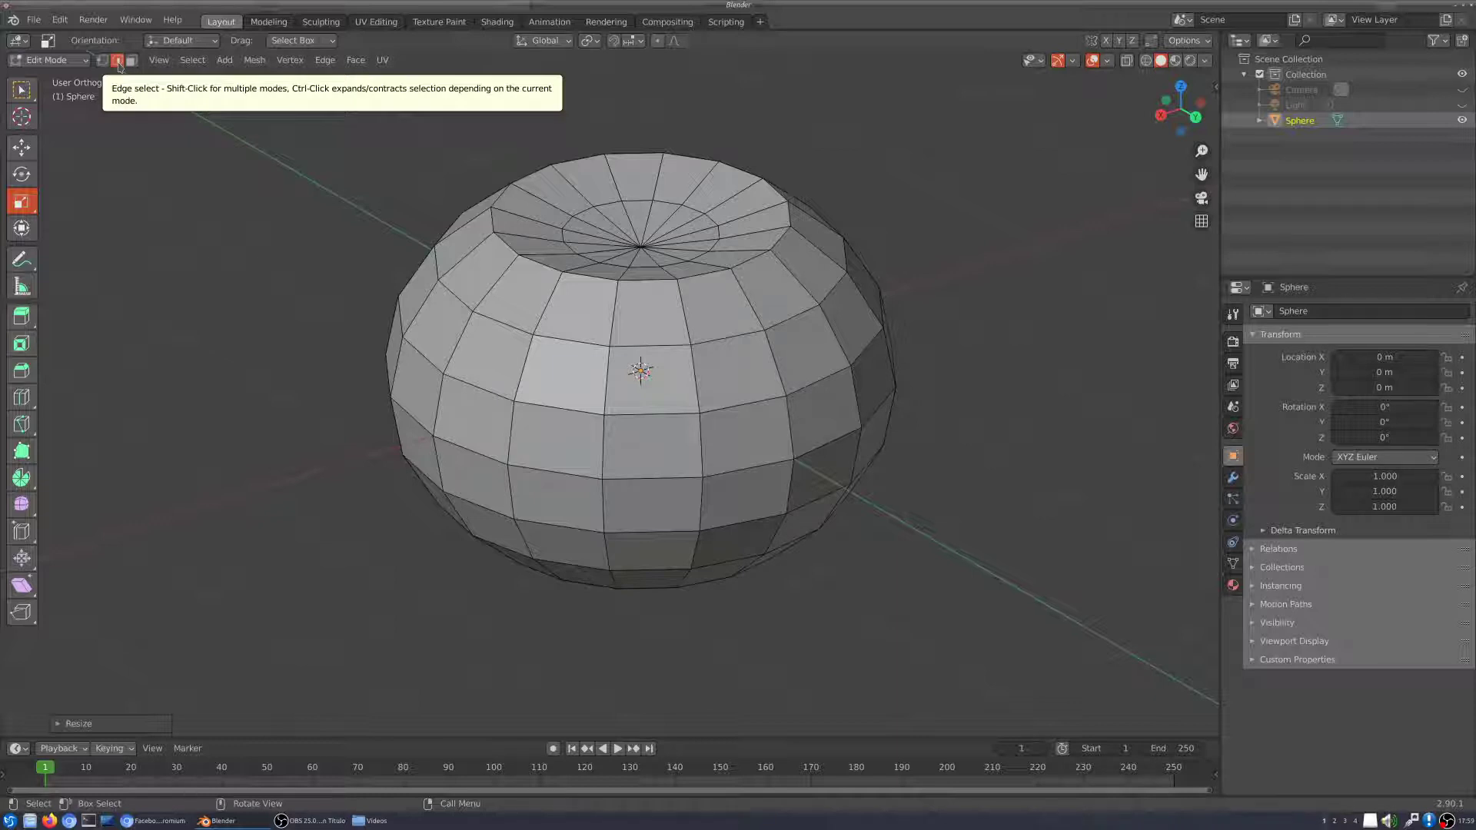
pyautogui.click(523, 368)
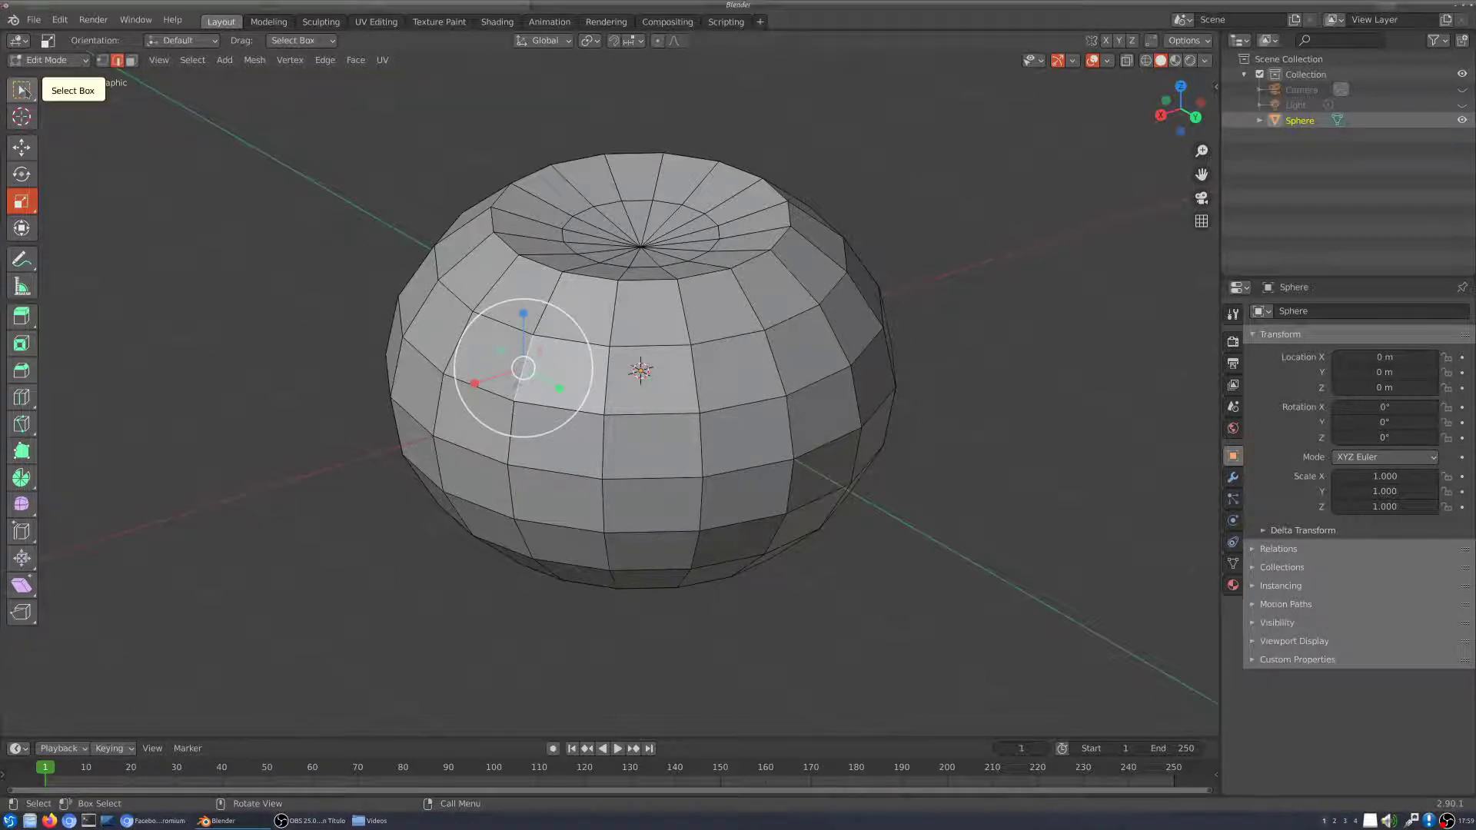
pyautogui.click(21, 90)
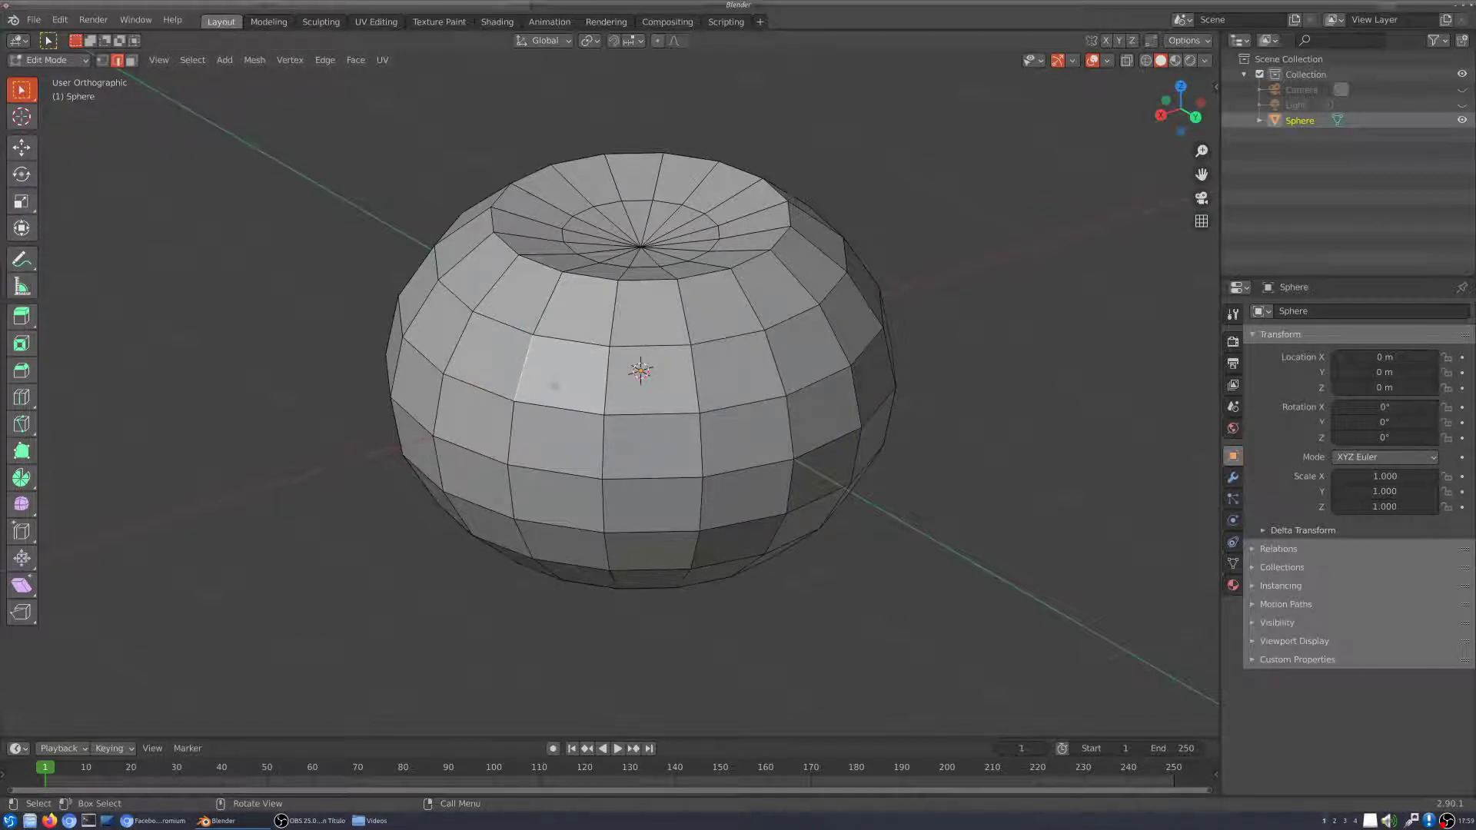
pyautogui.moveTo(581, 355); pyautogui.dragTo(723, 331, button='middle')
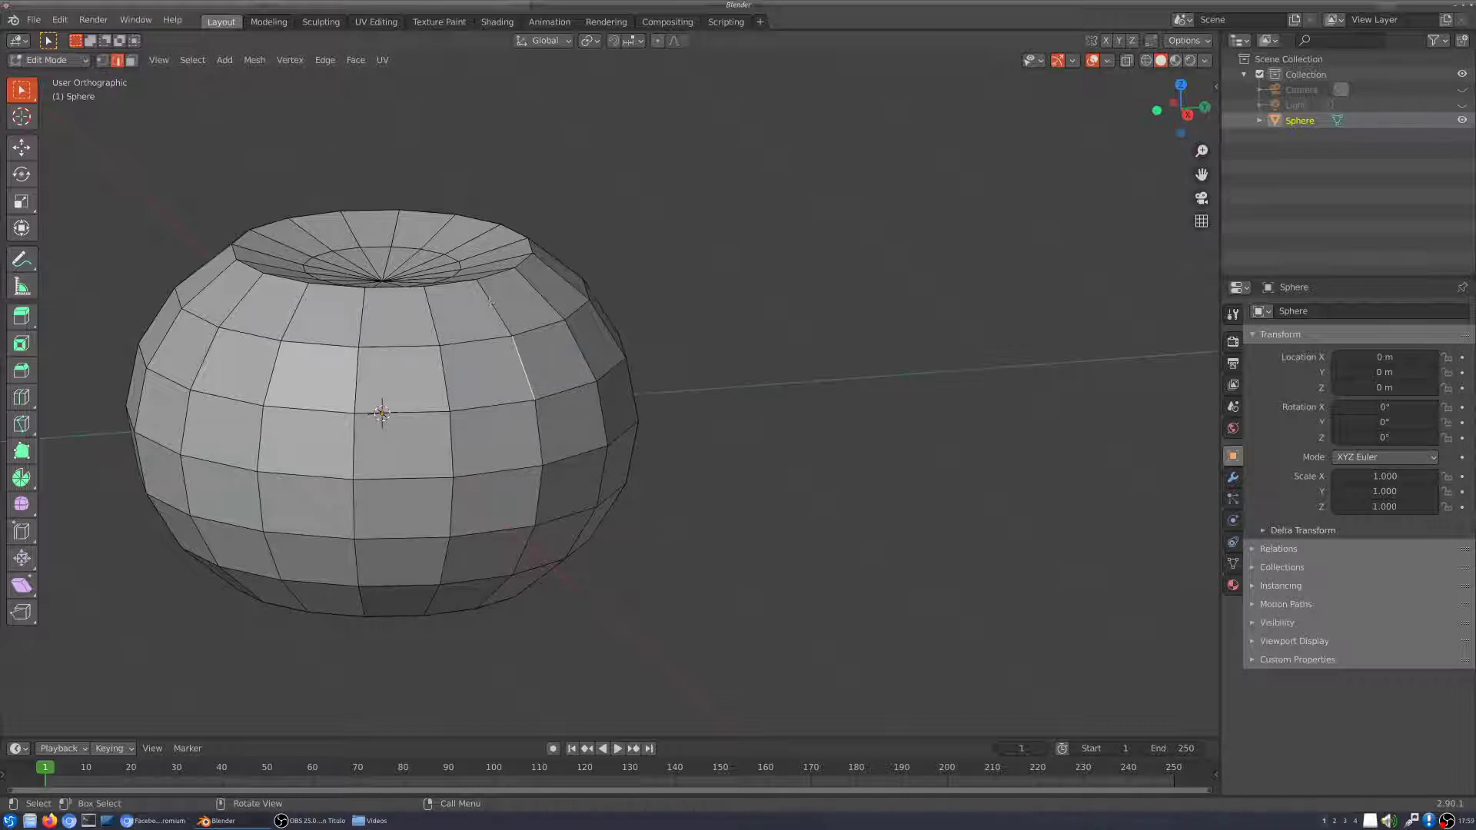
# Step: Select the vertical edges one by one along a single meridian, from the upper rim down to the underside
pyautogui.click(492, 304)
pyautogui.keyDown('shift'); pyautogui.click(531, 375); pyautogui.keyUp('shift')
pyautogui.keyDown('shift'); pyautogui.click(545, 432); pyautogui.keyUp('shift')
pyautogui.keyDown('shift'); pyautogui.click(540, 494); pyautogui.keyUp('shift')
pyautogui.moveTo(614, 580); pyautogui.dragTo(589, 263, button='middle')
pyautogui.keyDown('shift'); pyautogui.click(546, 322); pyautogui.keyUp('shift')
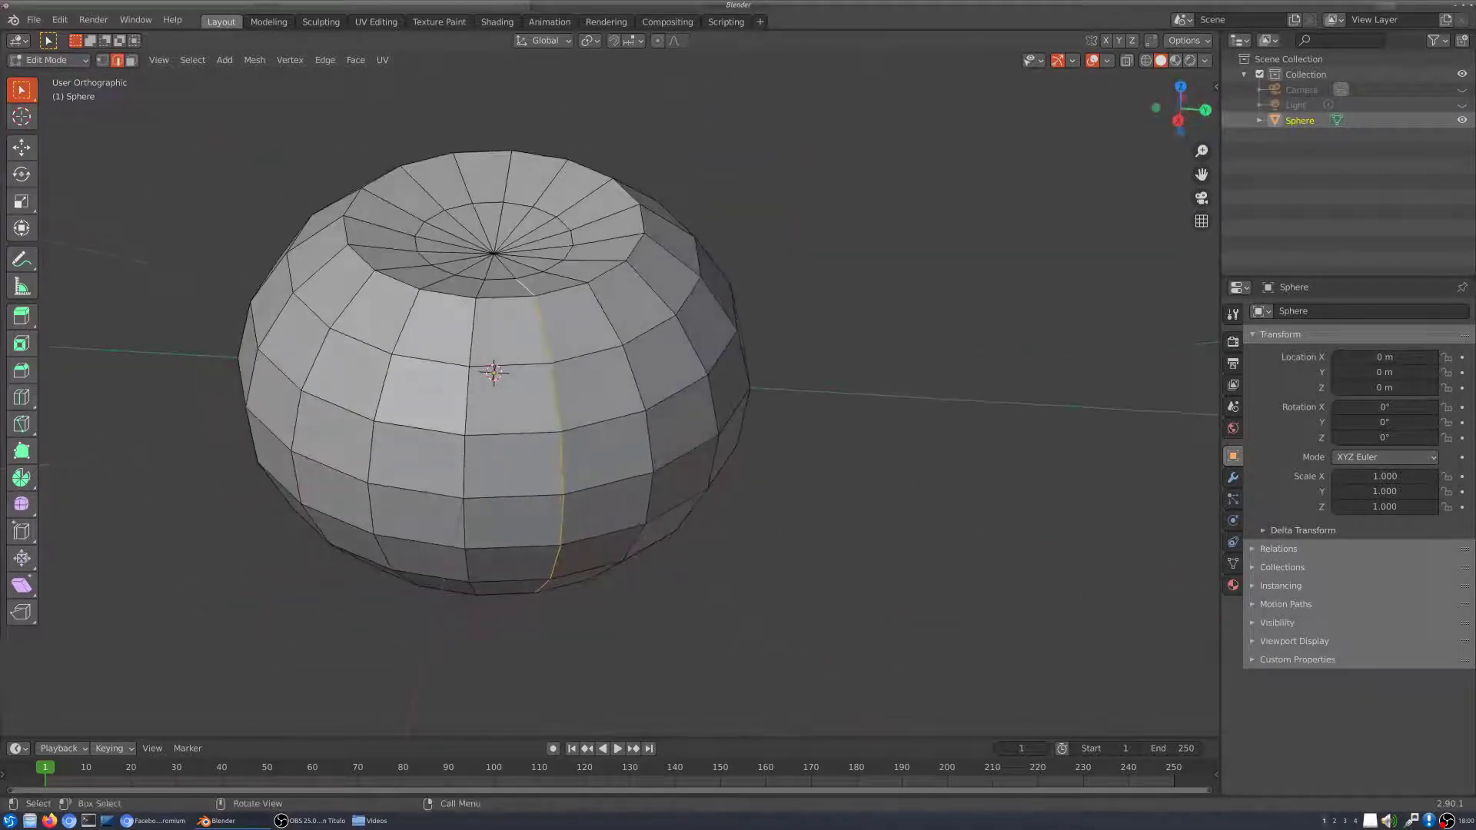
pyautogui.moveTo(564, 172); pyautogui.dragTo(614, 366, button='middle')
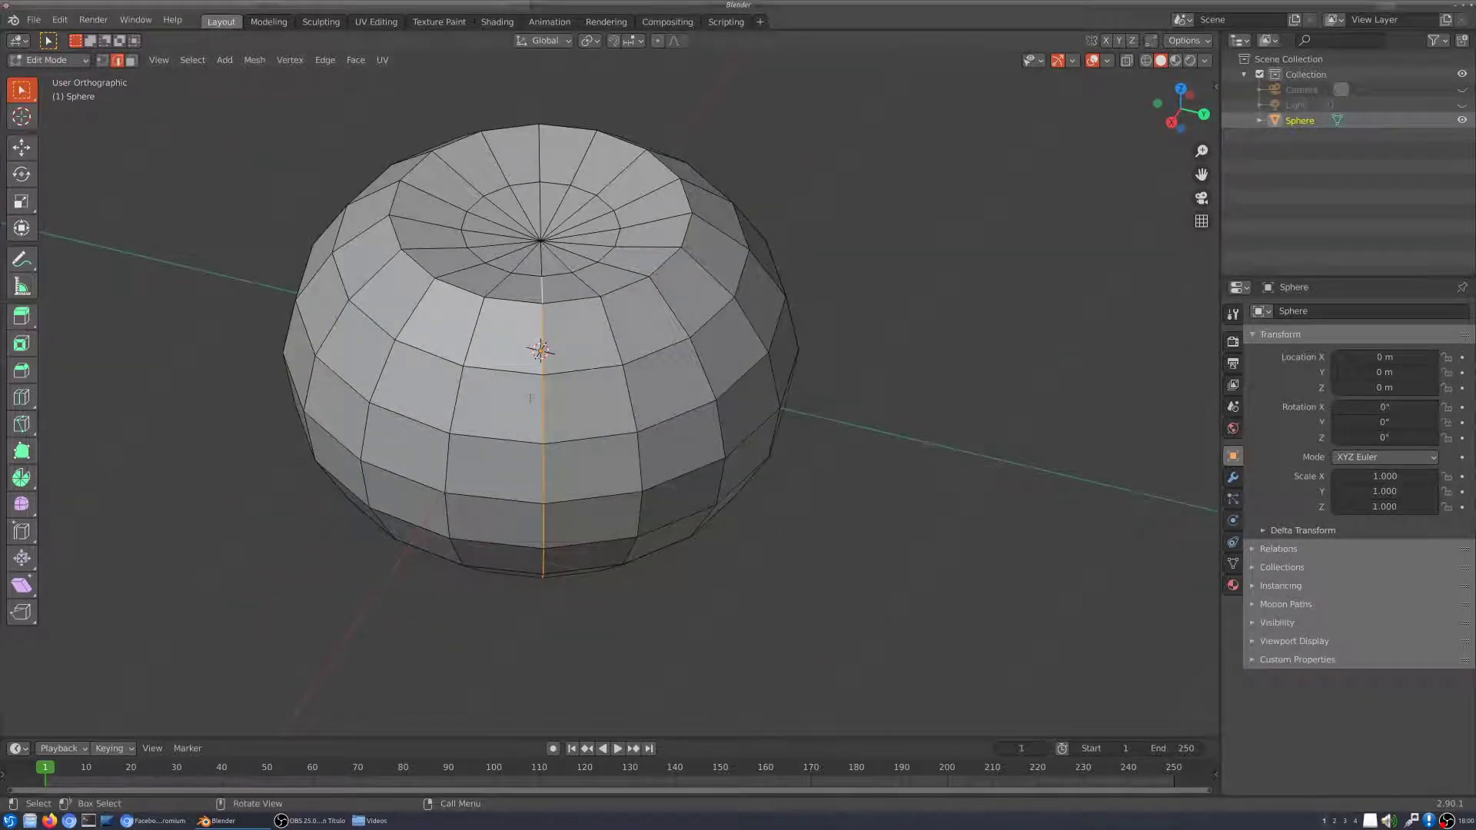
pyautogui.moveTo(480, 271); pyautogui.dragTo(522, 270, button='middle')
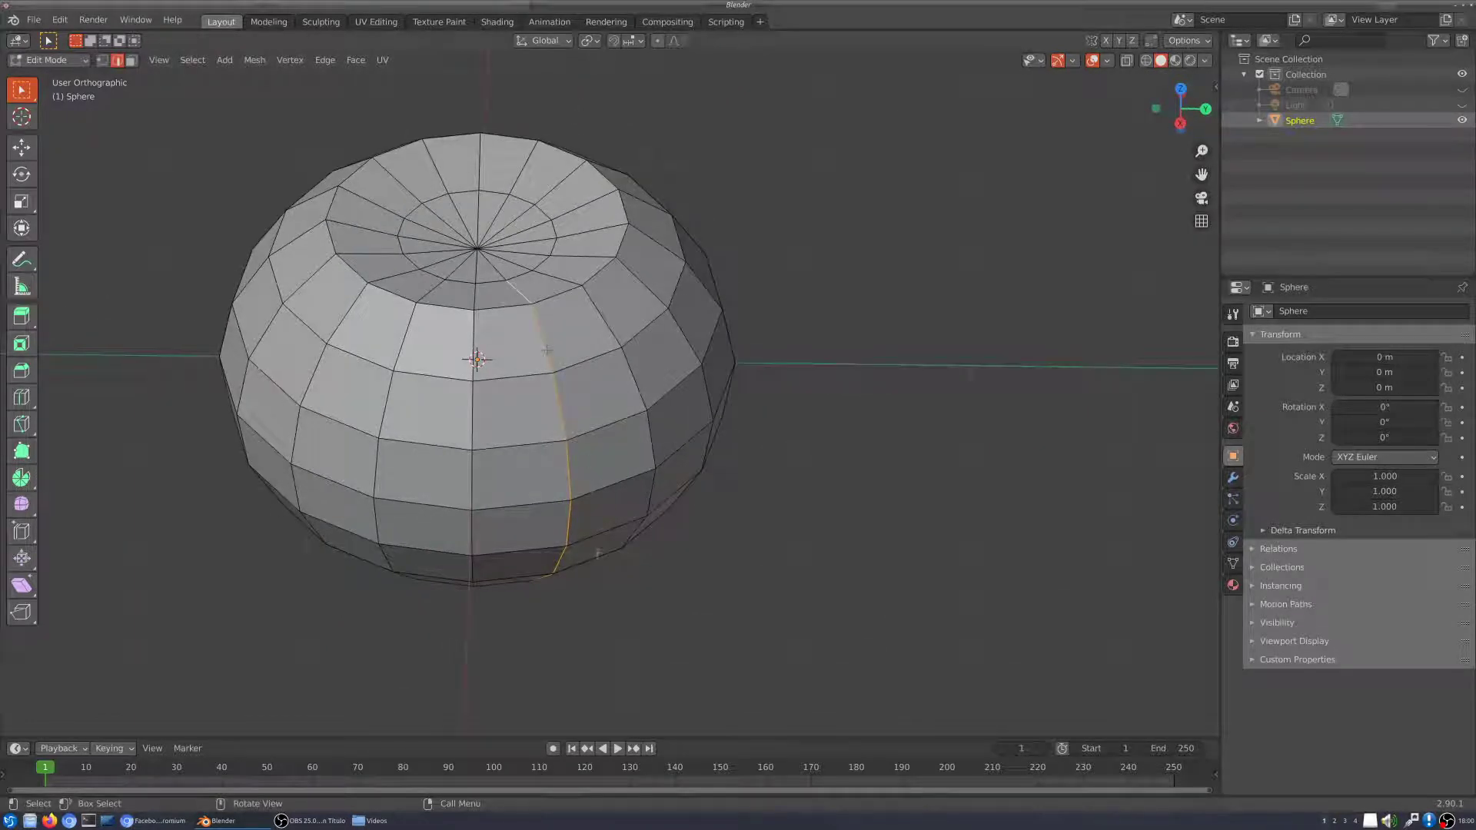
pyautogui.moveTo(661, 495); pyautogui.dragTo(661, 419, button='middle')
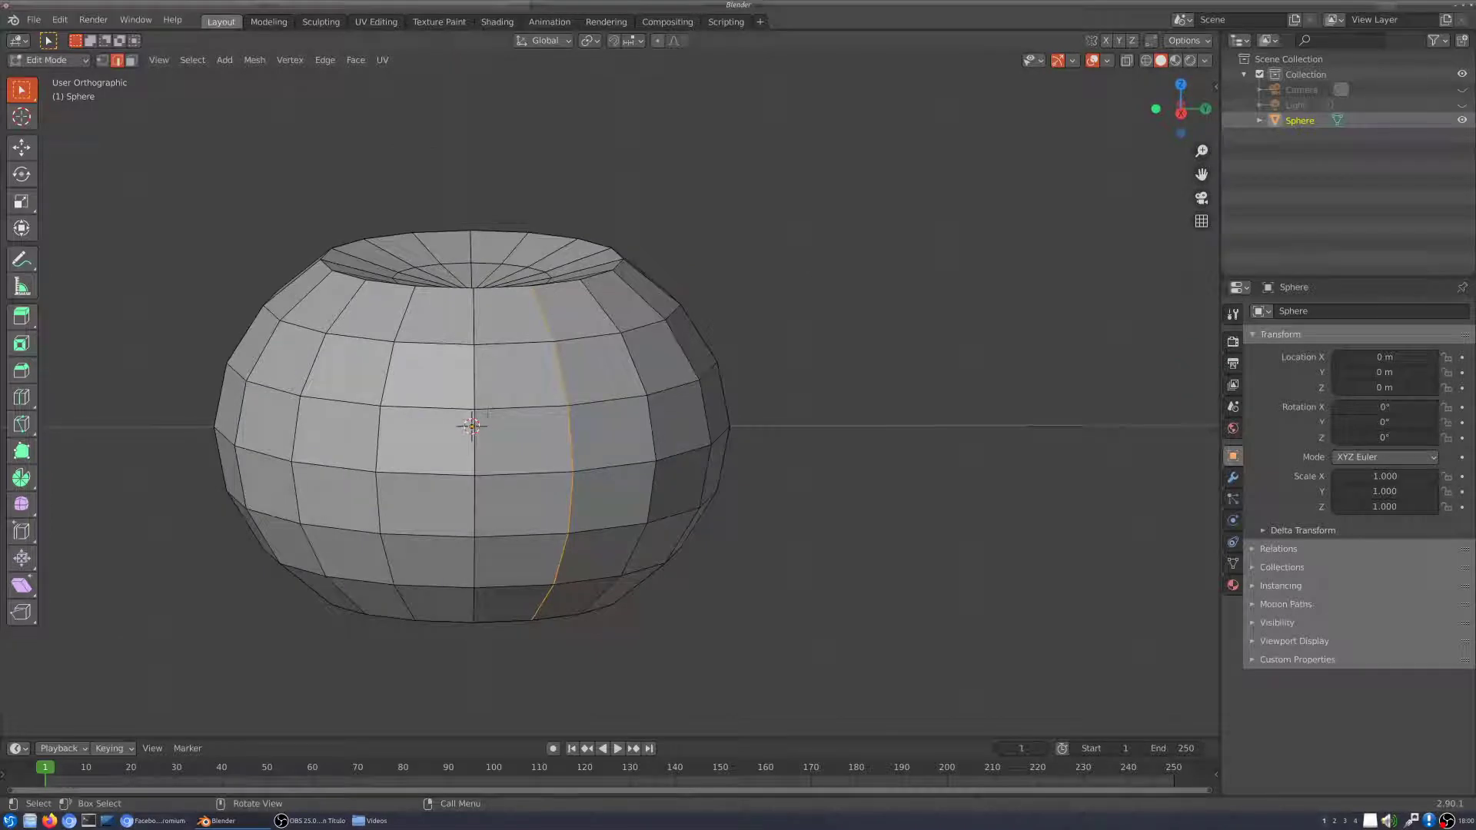
# Step: Replace the selection with the neighbouring horizontal edges of the ring just above the equator, across the front of the body
pyautogui.click(522, 407)
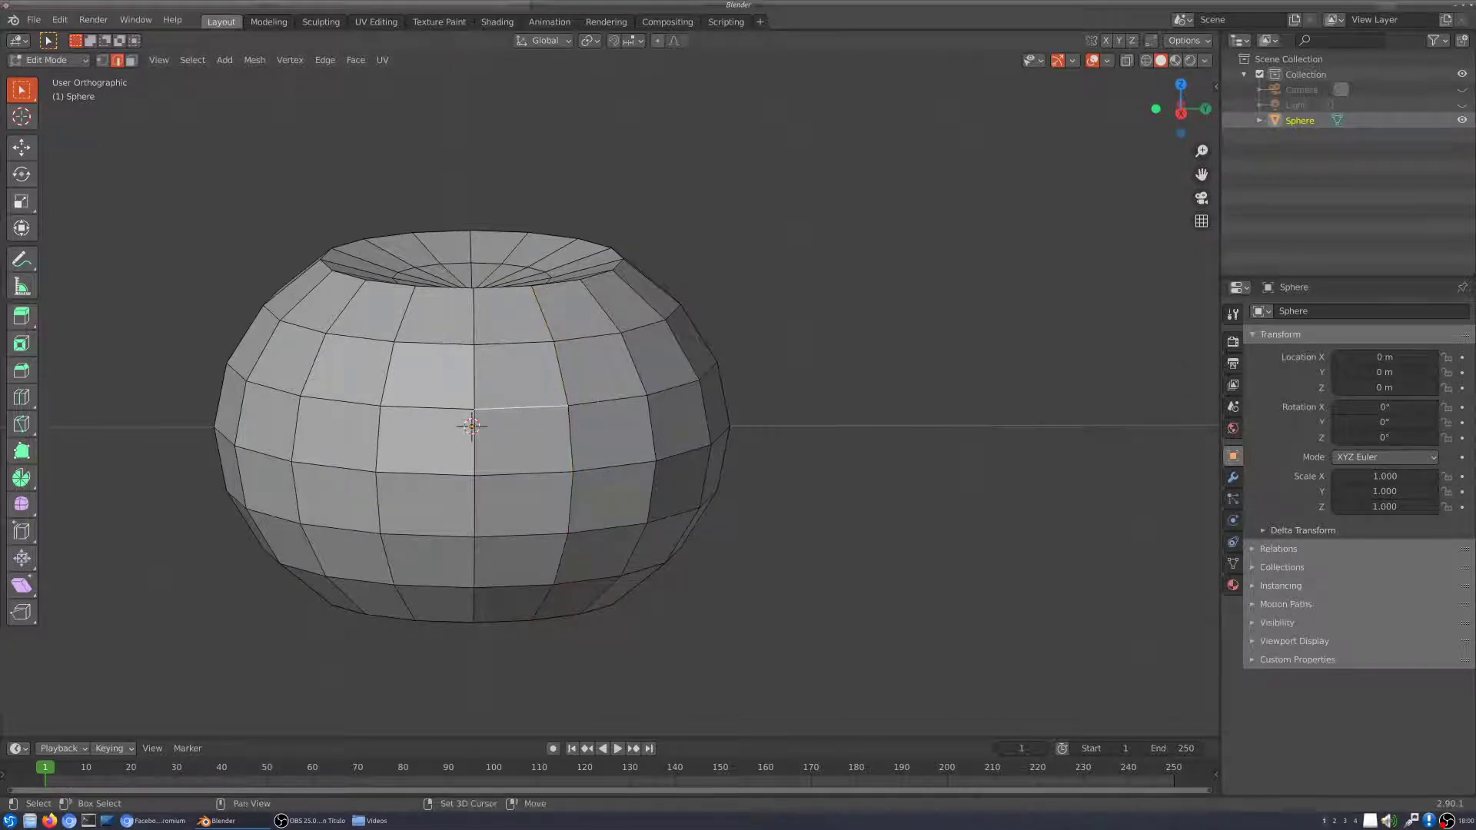
pyautogui.keyDown('shift'); pyautogui.click(609, 401); pyautogui.keyUp('shift')
pyautogui.keyDown('shift'); pyautogui.click(673, 388); pyautogui.keyUp('shift')
pyautogui.keyDown('shift'); pyautogui.click(428, 407); pyautogui.keyUp('shift')
pyautogui.keyDown('shift'); pyautogui.click(342, 402); pyautogui.keyUp('shift')
pyautogui.keyDown('shift'); pyautogui.click(277, 395); pyautogui.keyUp('shift')
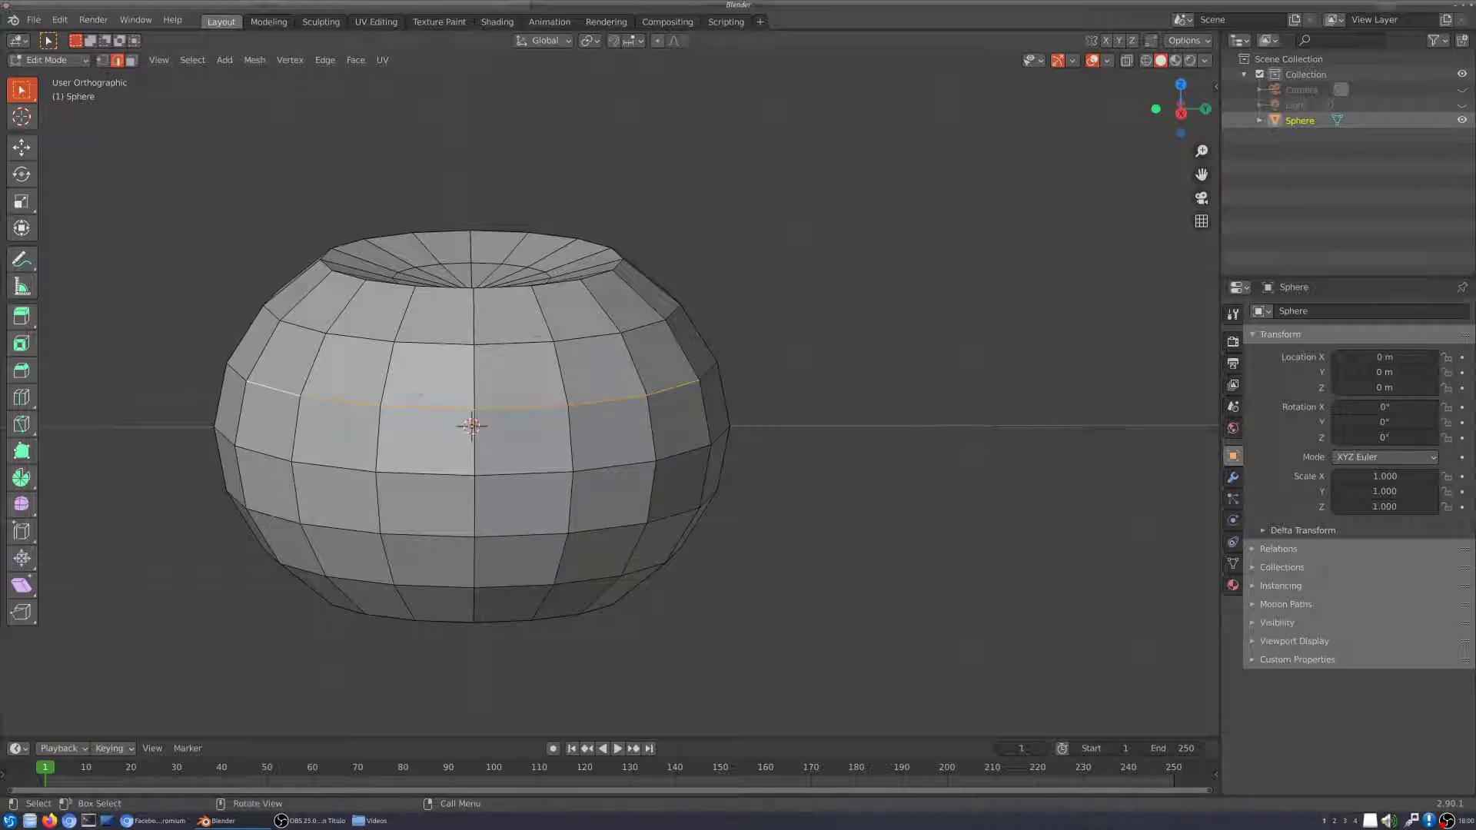
# Step: Select the consecutive vertical edges of one meridian again, starting below the upper rim
pyautogui.click(544, 316)
pyautogui.keyDown('shift'); pyautogui.click(561, 373); pyautogui.keyUp('shift')
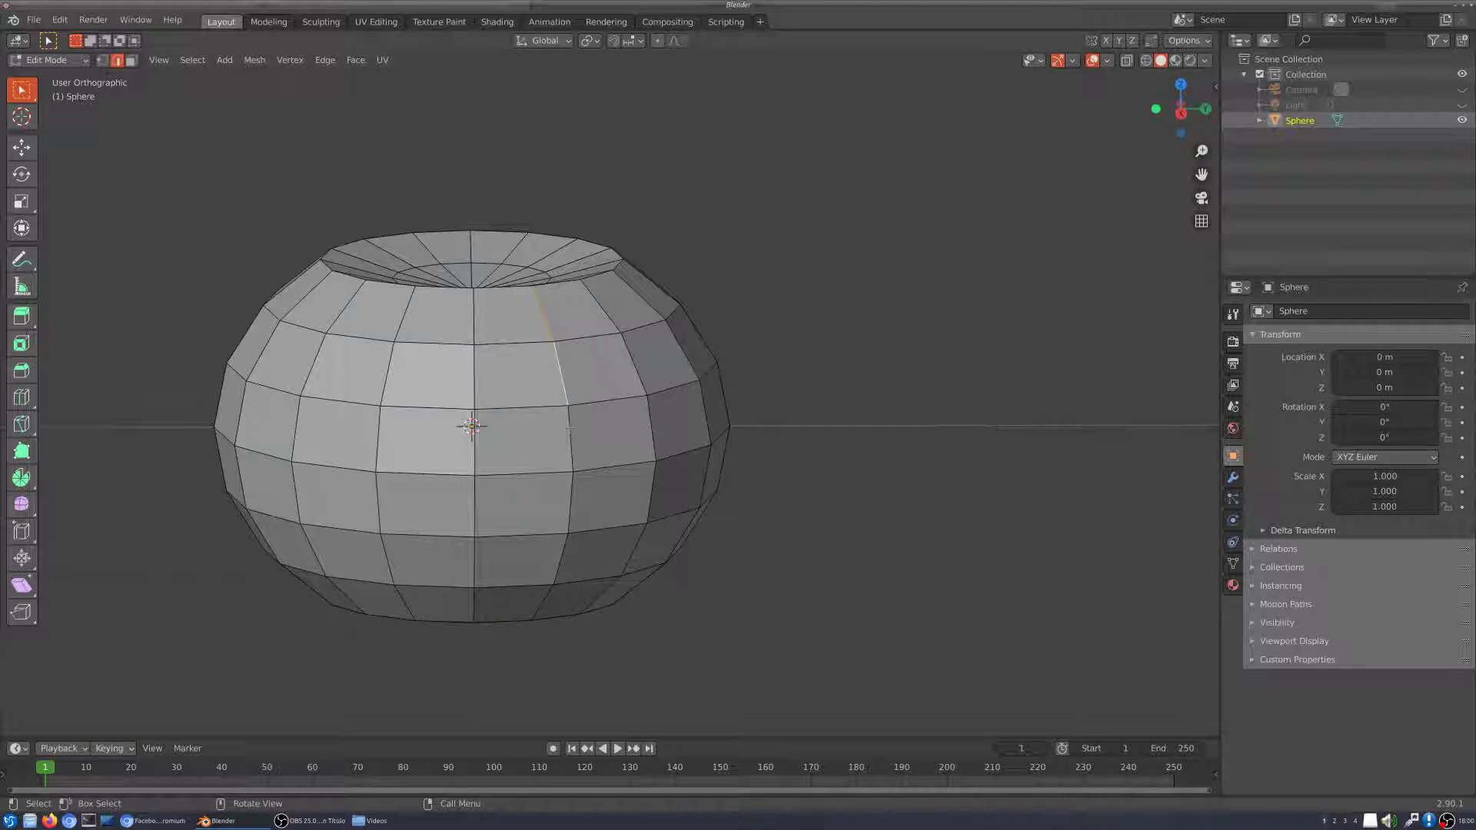
pyautogui.moveTo(569, 428); pyautogui.dragTo(628, 389, button='middle')
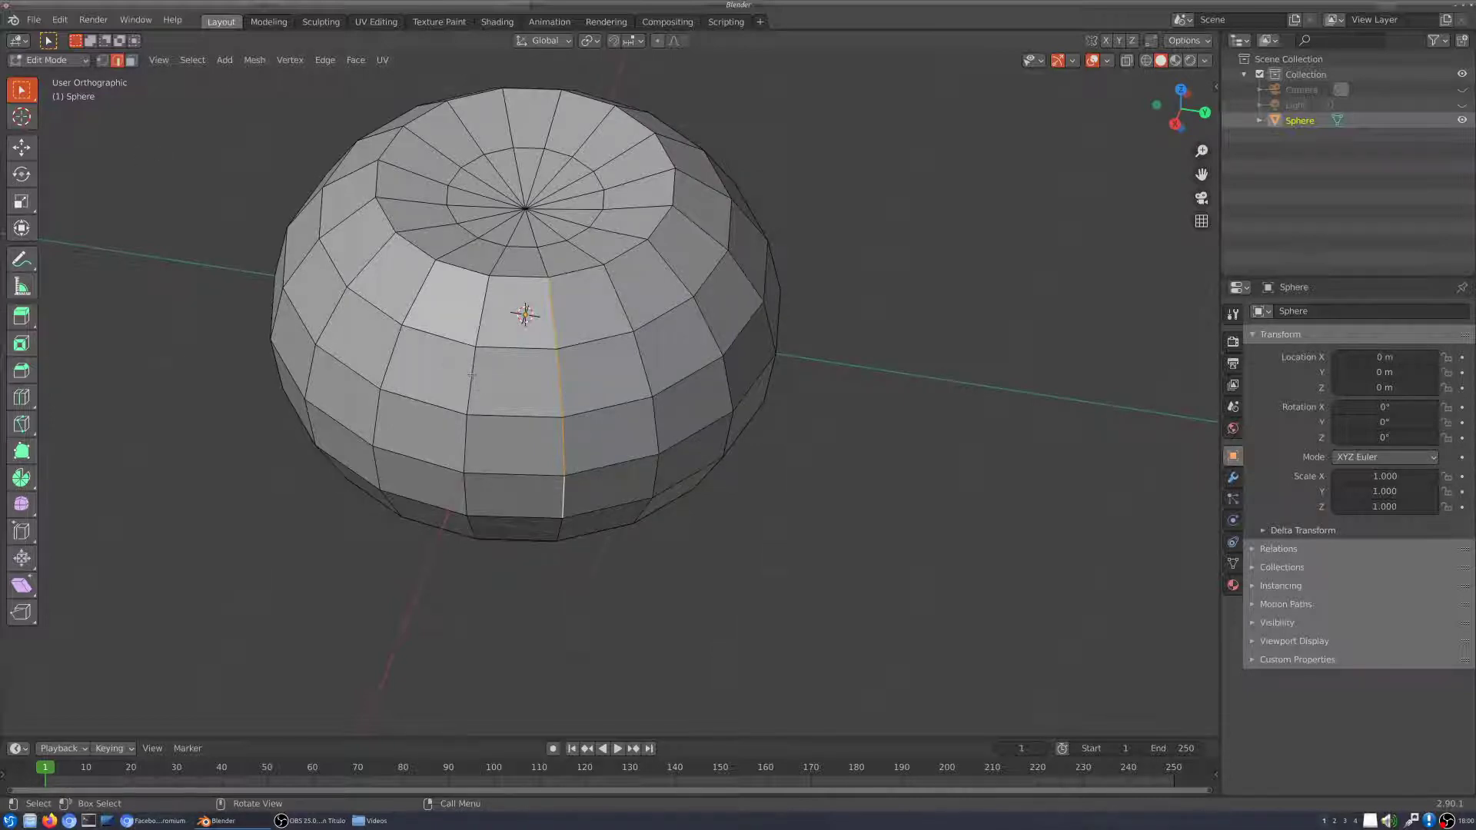
# Step: Select every second vertical edge all the way around the second row of faces above the equator
pyautogui.click(471, 375)
pyautogui.moveTo(619, 380); pyautogui.dragTo(592, 398, button='middle')
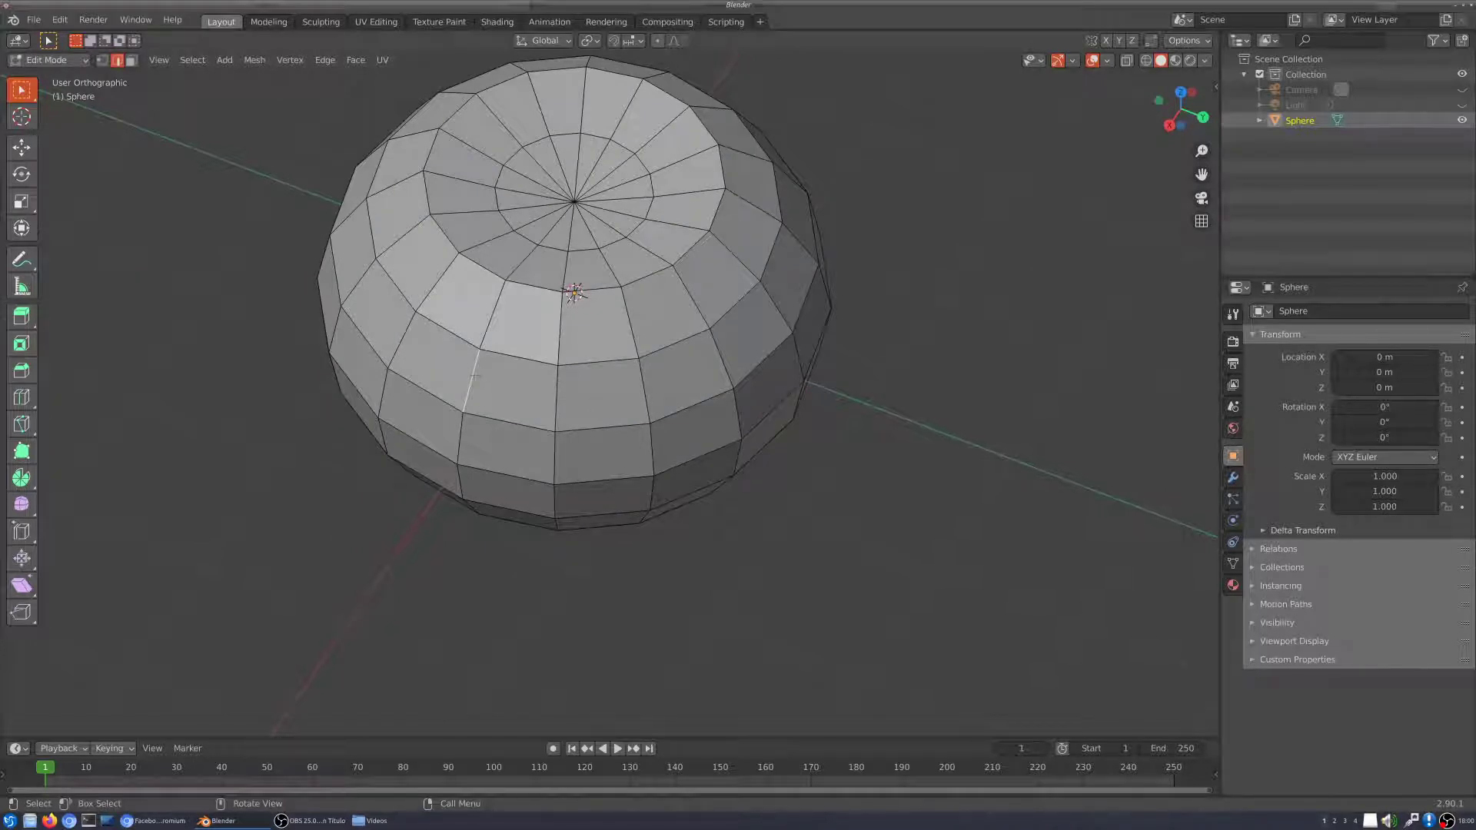
pyautogui.press('KP_2')
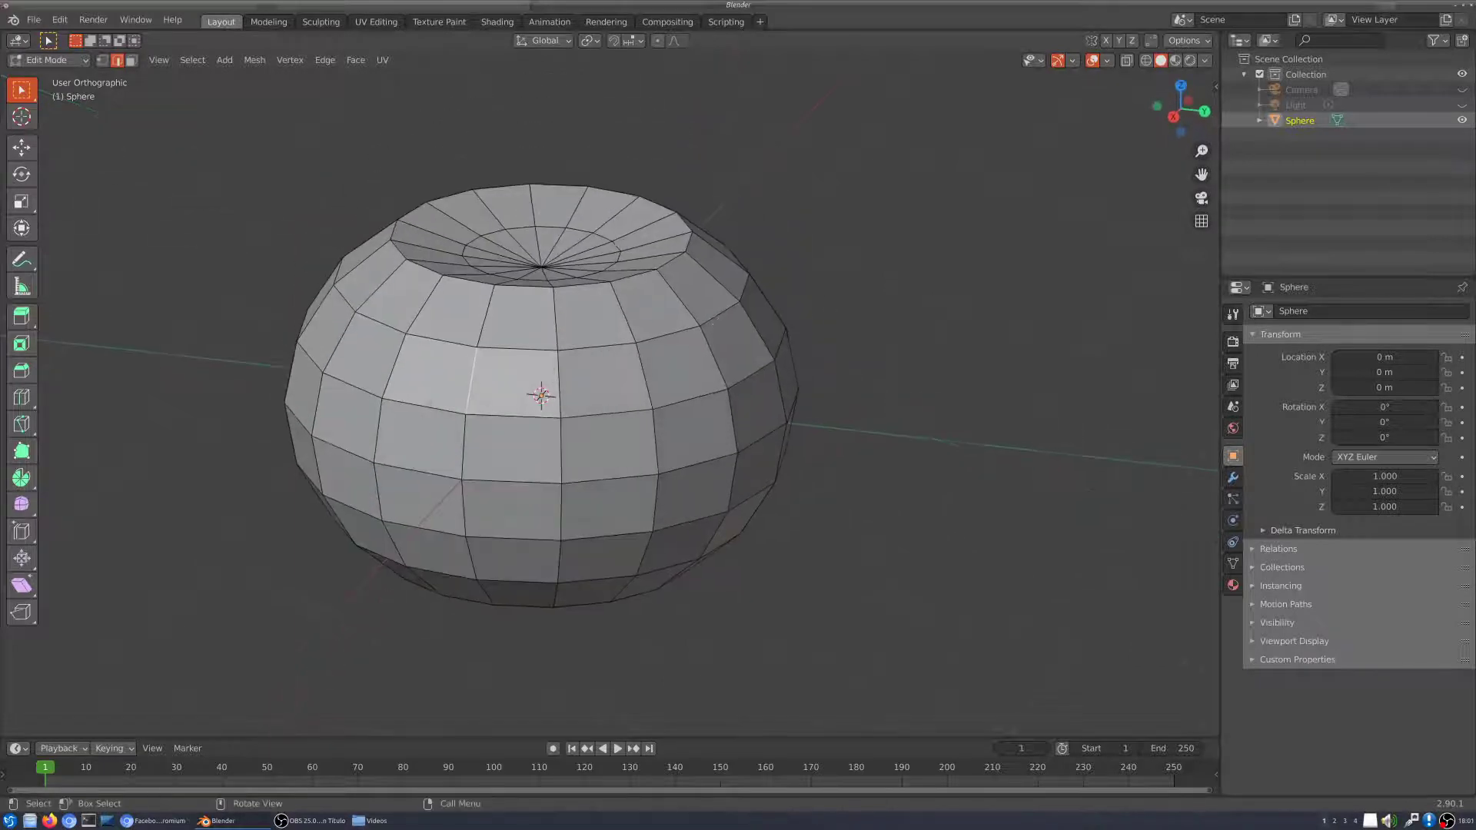
pyautogui.press('KP_8')
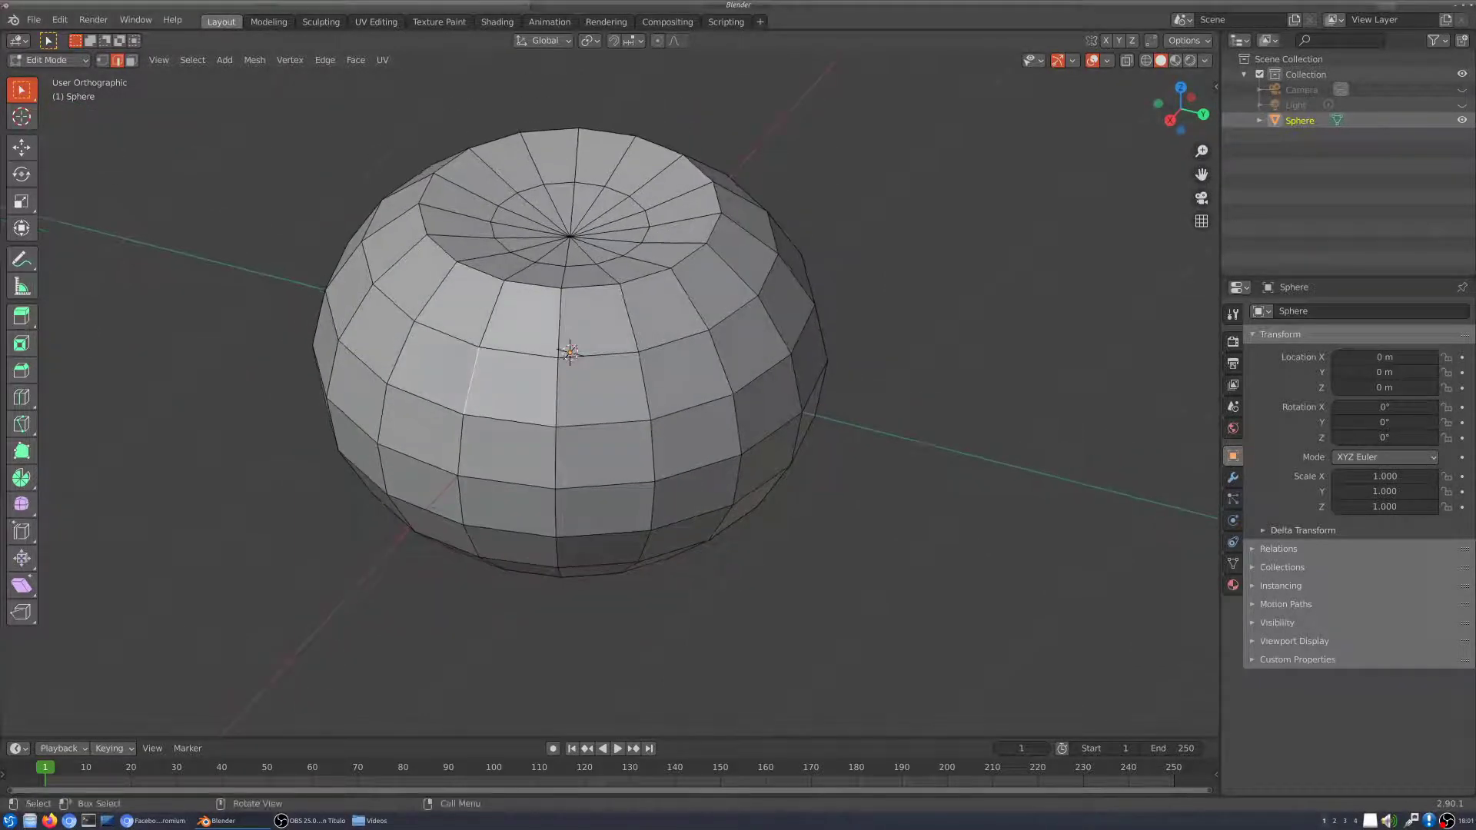
pyautogui.keyDown('shift'); pyautogui.click(645, 374); pyautogui.keyUp('shift')
pyautogui.press('KP_6')
pyautogui.press('KP_6')
pyautogui.press('KP_6')
pyautogui.press('KP_6')
pyautogui.press('KP_6')
pyautogui.press('KP_6')
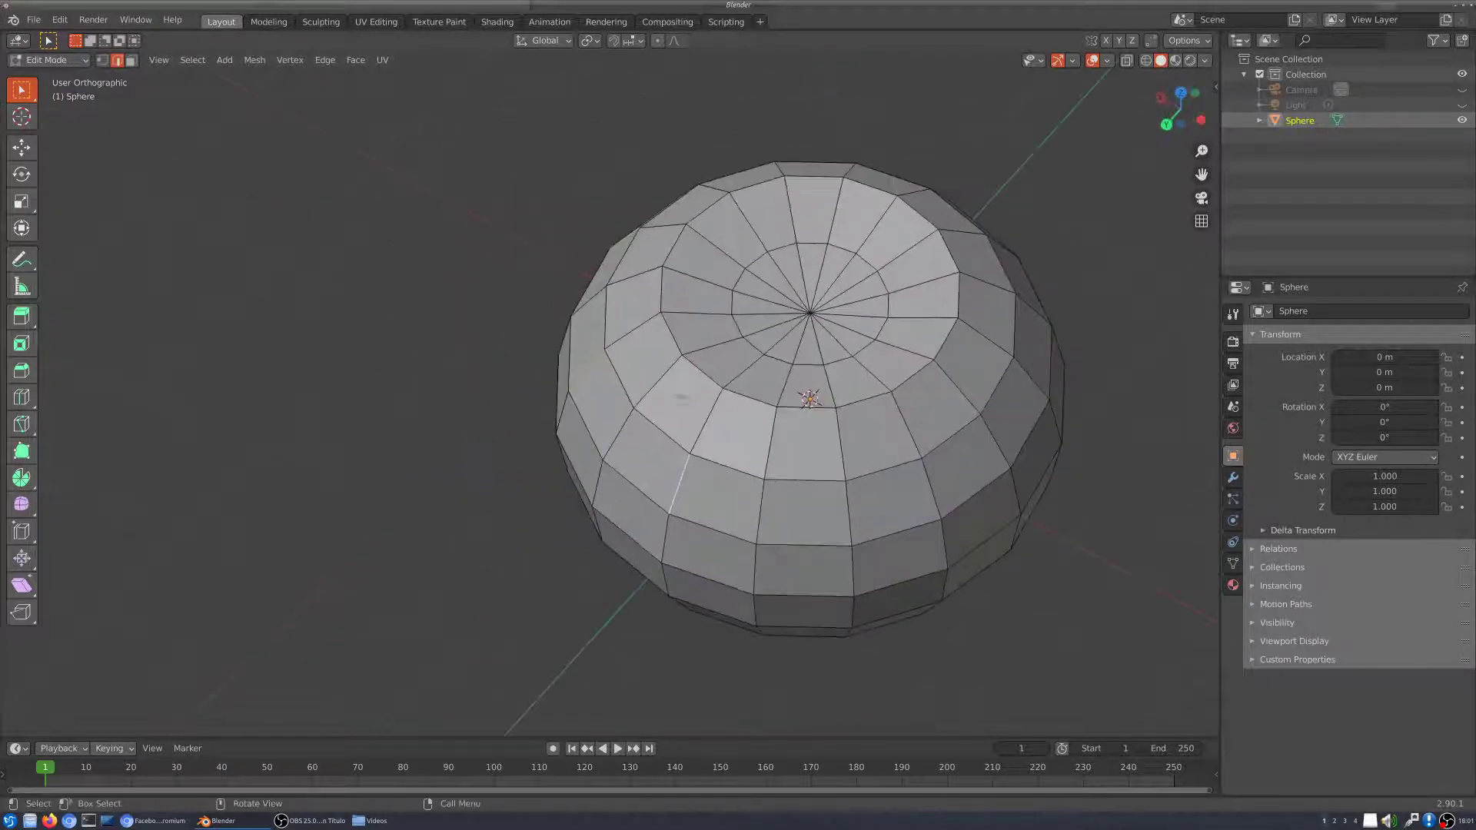
pyautogui.press('KP_6')
pyautogui.press('KP_6')
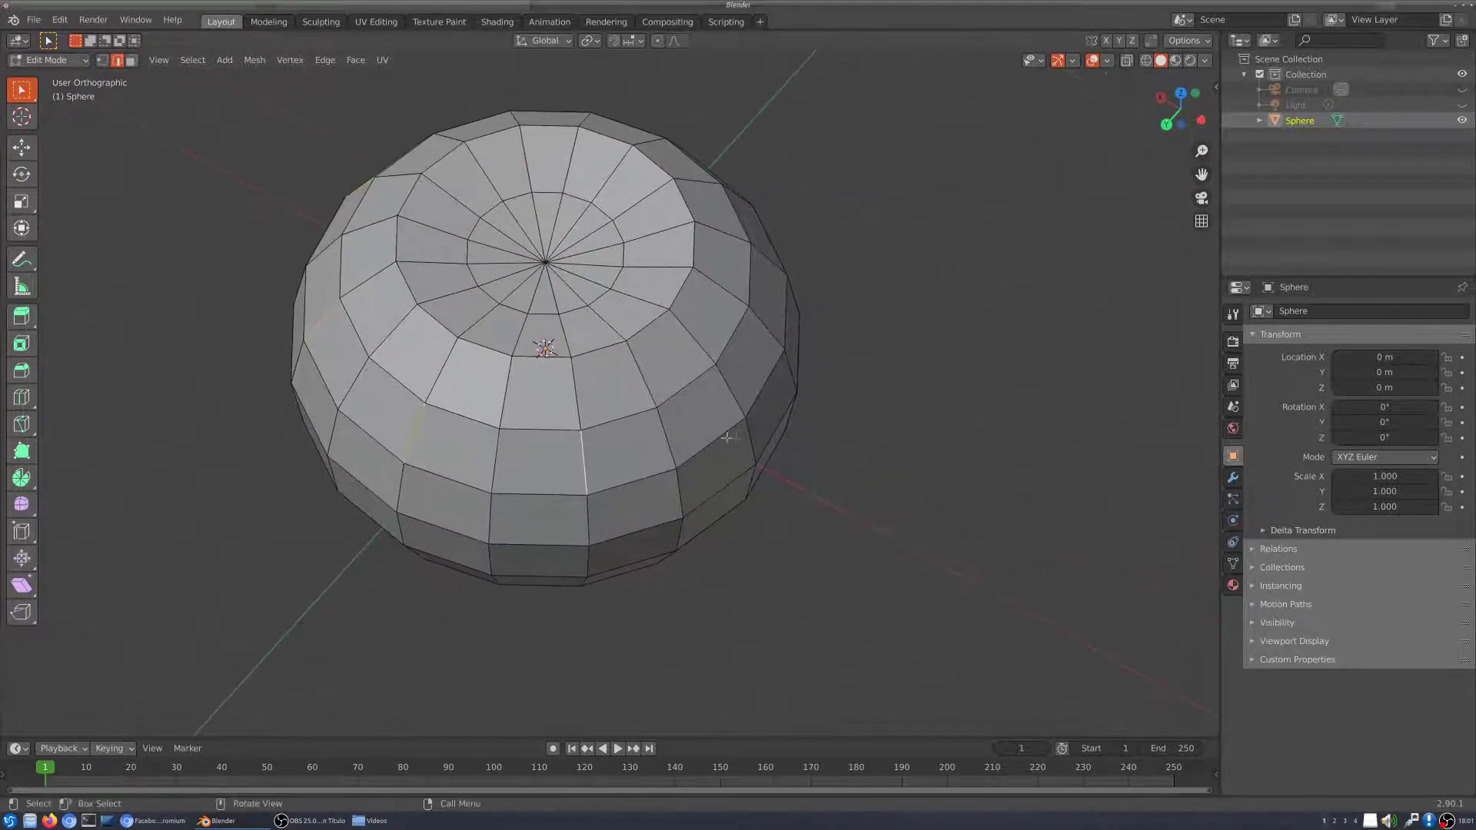
pyautogui.press('KP_6')
pyautogui.press('KP_6')
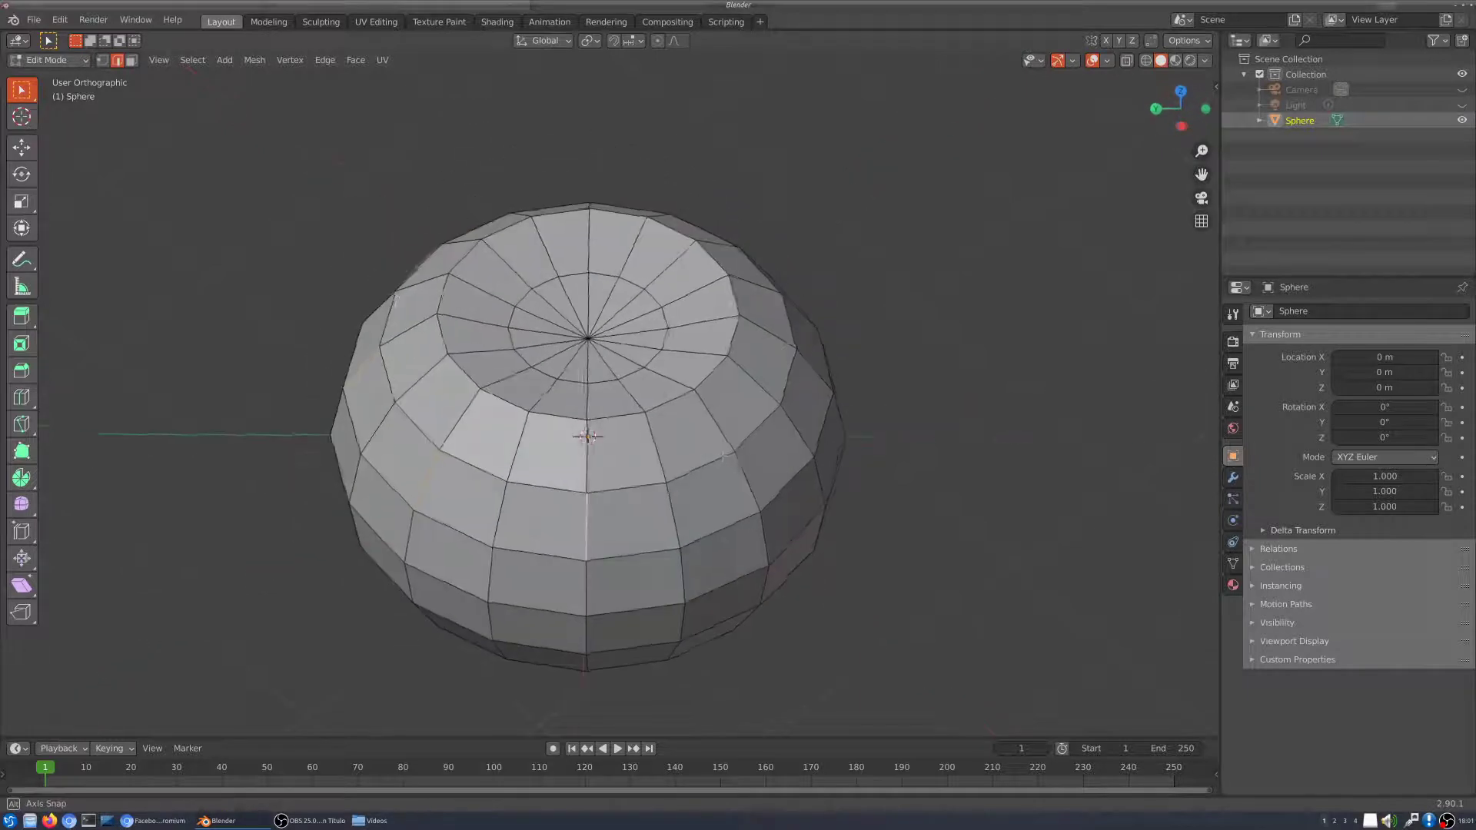
pyautogui.press('KP_6')
pyautogui.press('KP_6')
pyautogui.press('KP_6')
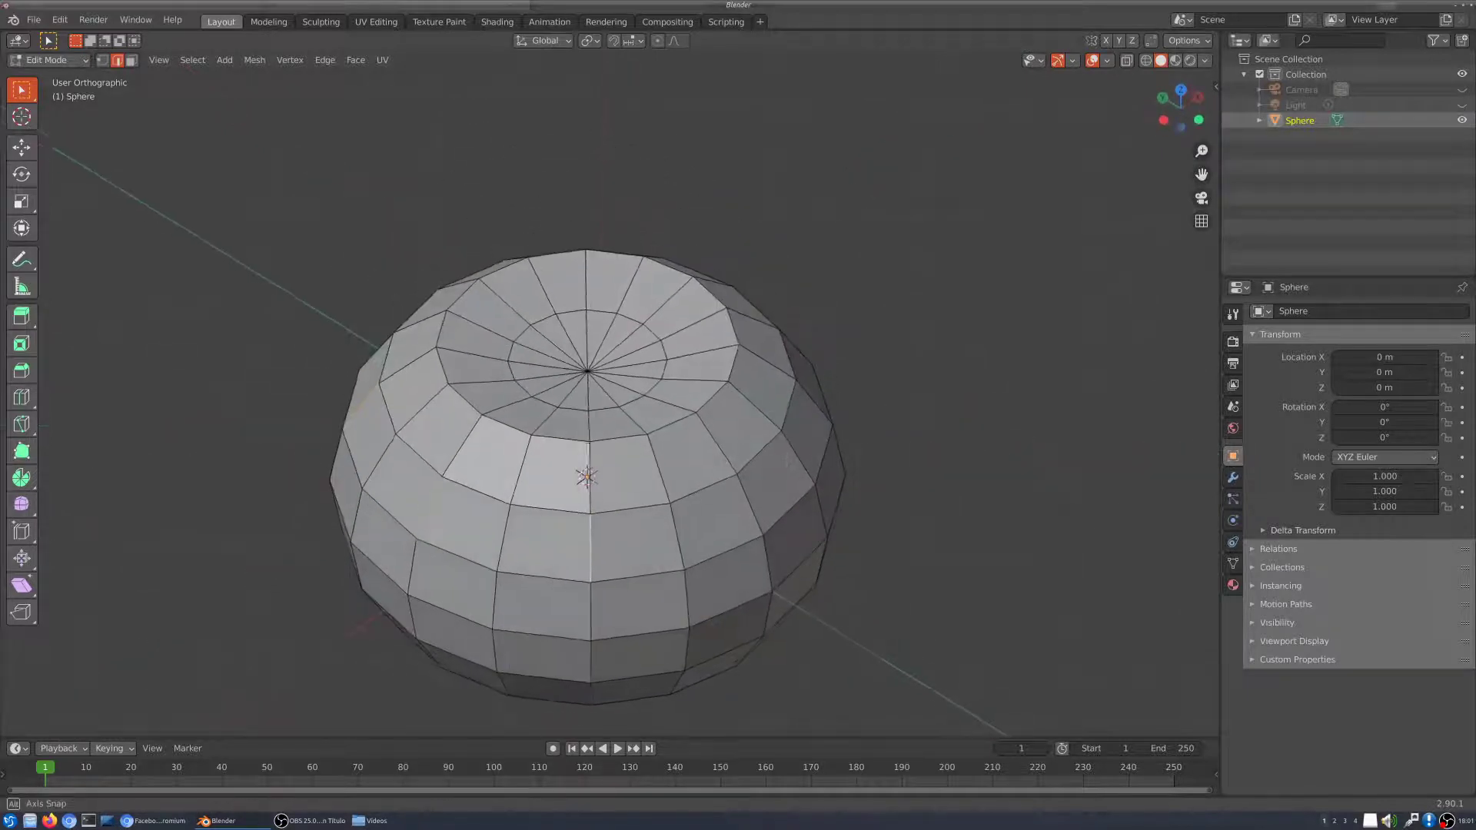
pyautogui.moveTo(902, 479); pyautogui.dragTo(745, 367, button='middle')
pyautogui.moveTo(641, 357); pyautogui.dragTo(1050, 202, button='middle')
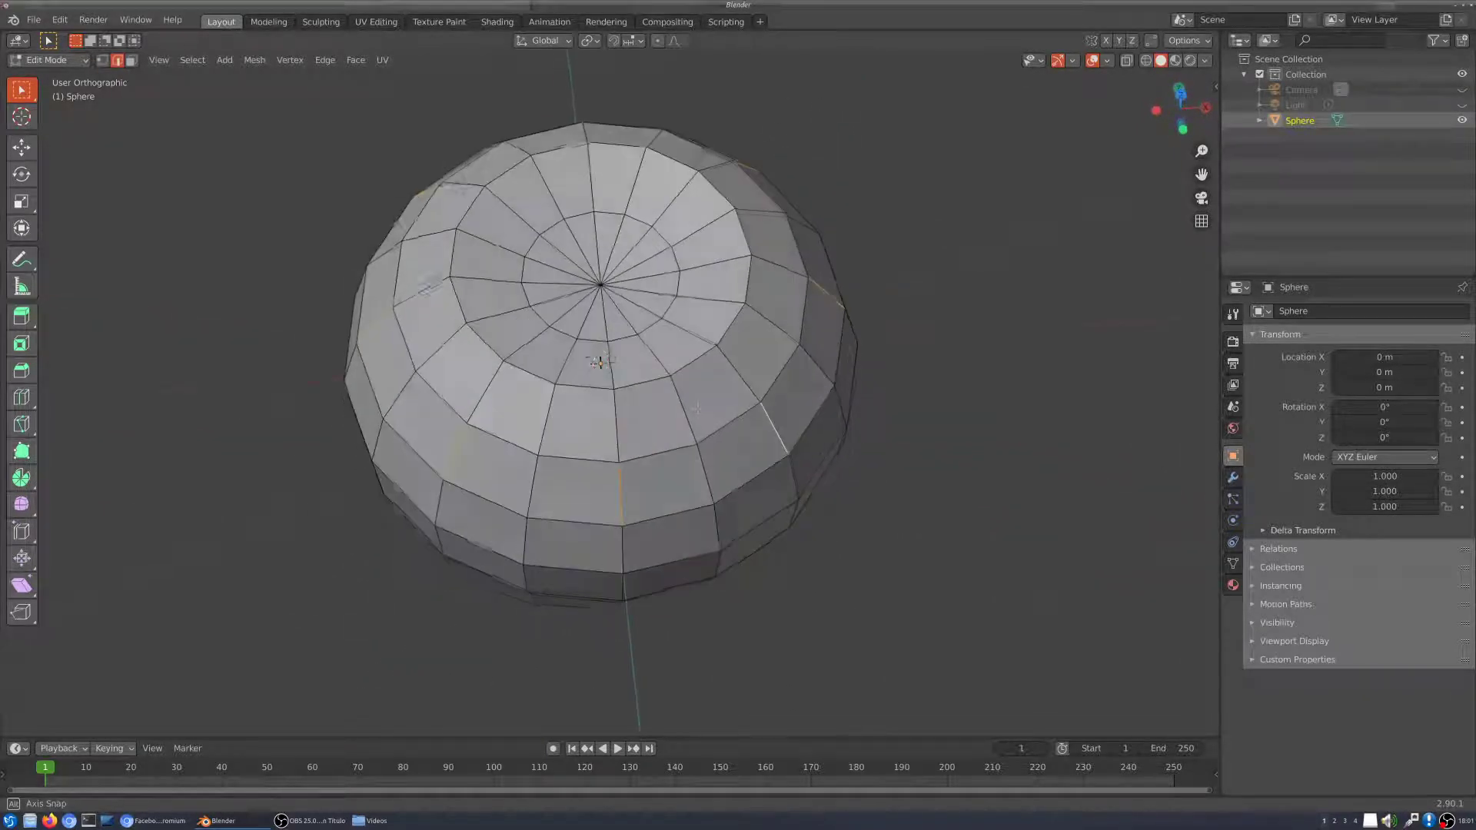
# Step: Show the mesh in wireframe and check the alternating edge selection from the side
pyautogui.click(1146, 61)
pyautogui.moveTo(842, 262)
pyautogui.mouseDown(button='middle')
pyautogui.moveTo(788, 283)
pyautogui.moveTo(848, 315)
pyautogui.moveTo(862, 148)
pyautogui.moveTo(846, 173)
pyautogui.moveTo(736, 206)
pyautogui.mouseUp(button='middle')
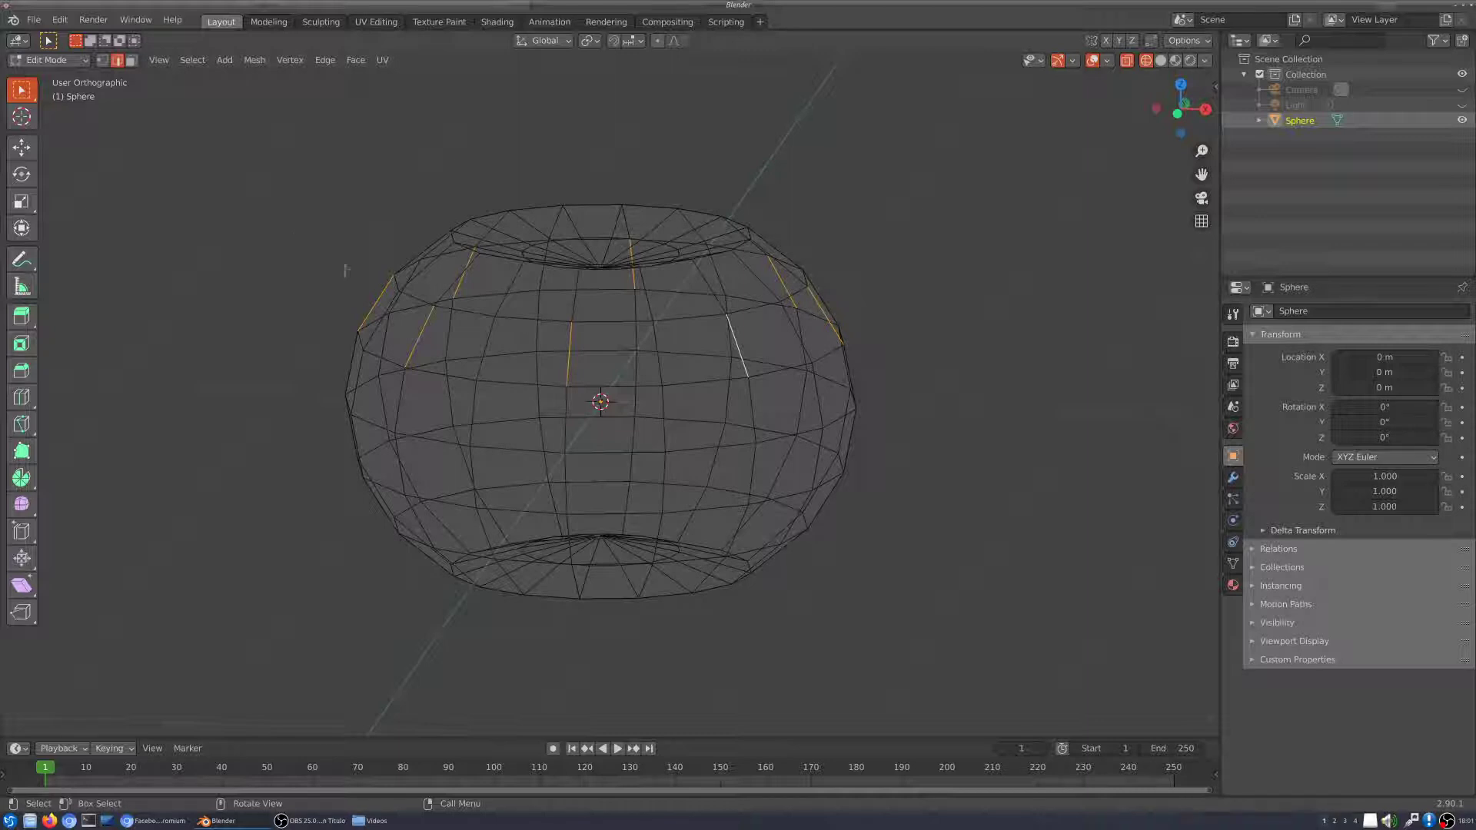
pyautogui.moveTo(602, 383); pyautogui.dragTo(574, 210, button='middle')
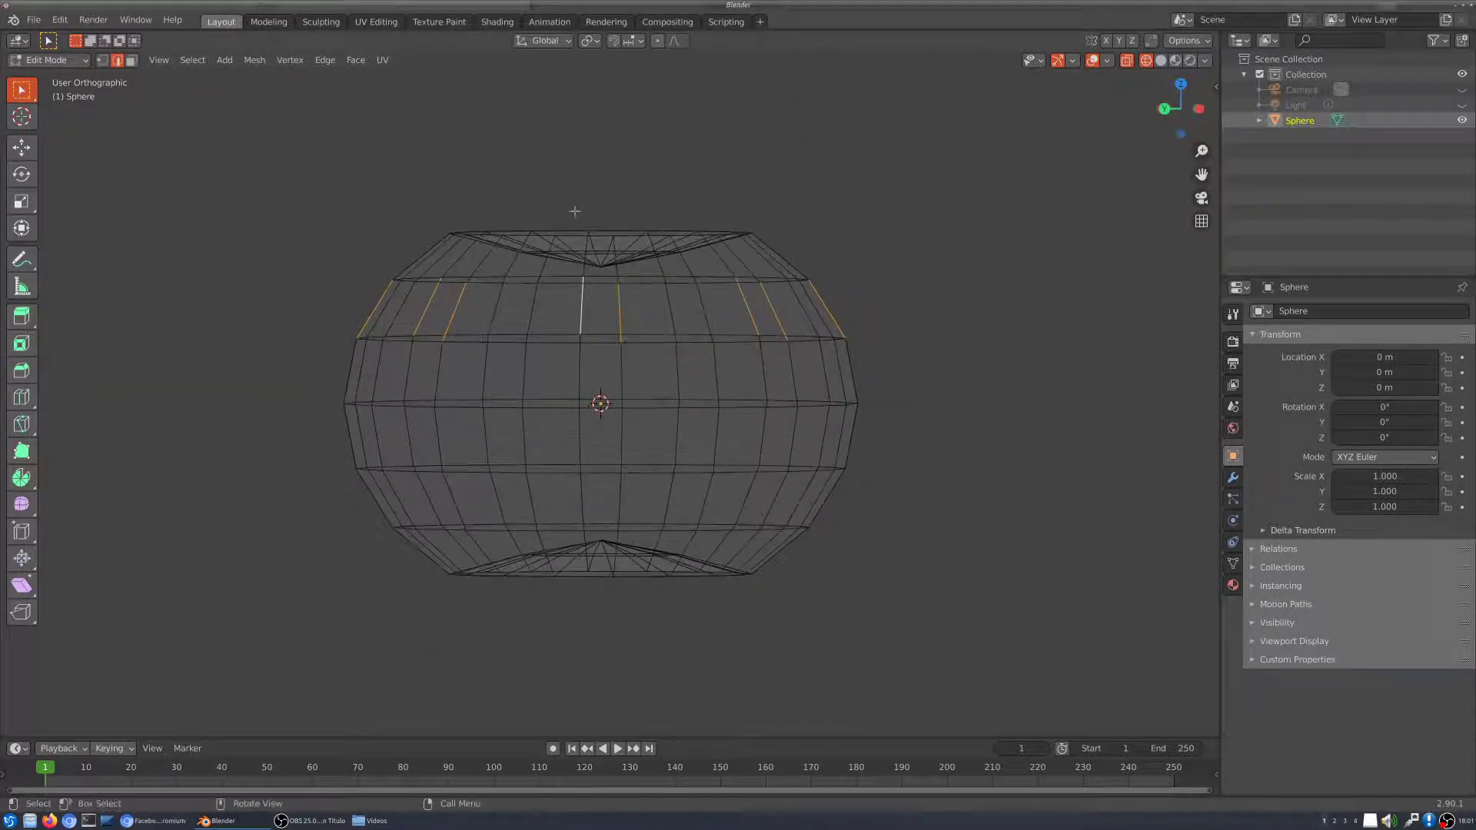
# Step: Extend the selected edges to full edge loops running from pole to pole, and return the viewport to solid shading
pyautogui.click(192, 61)
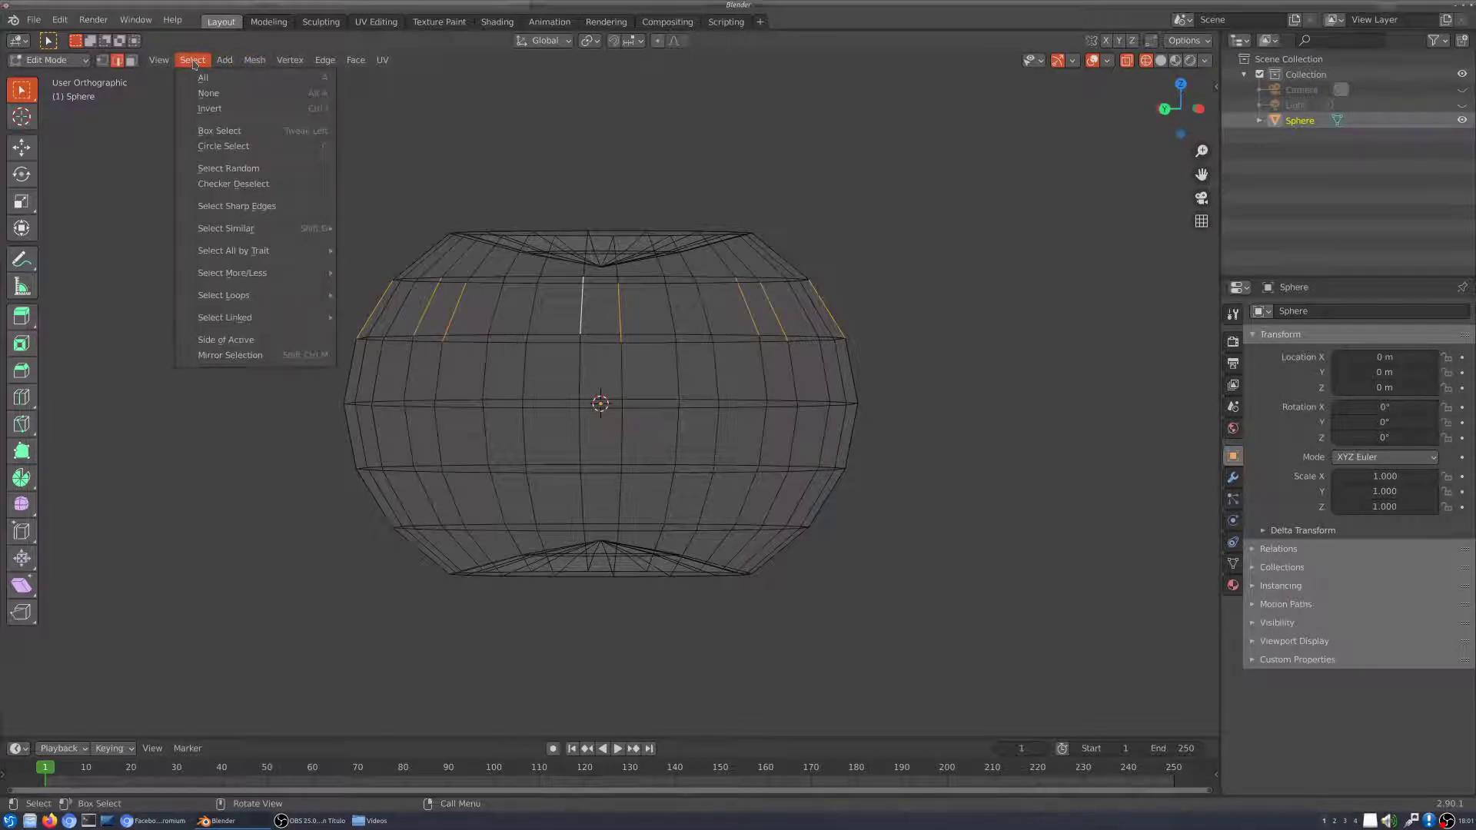
pyautogui.moveTo(225, 297)
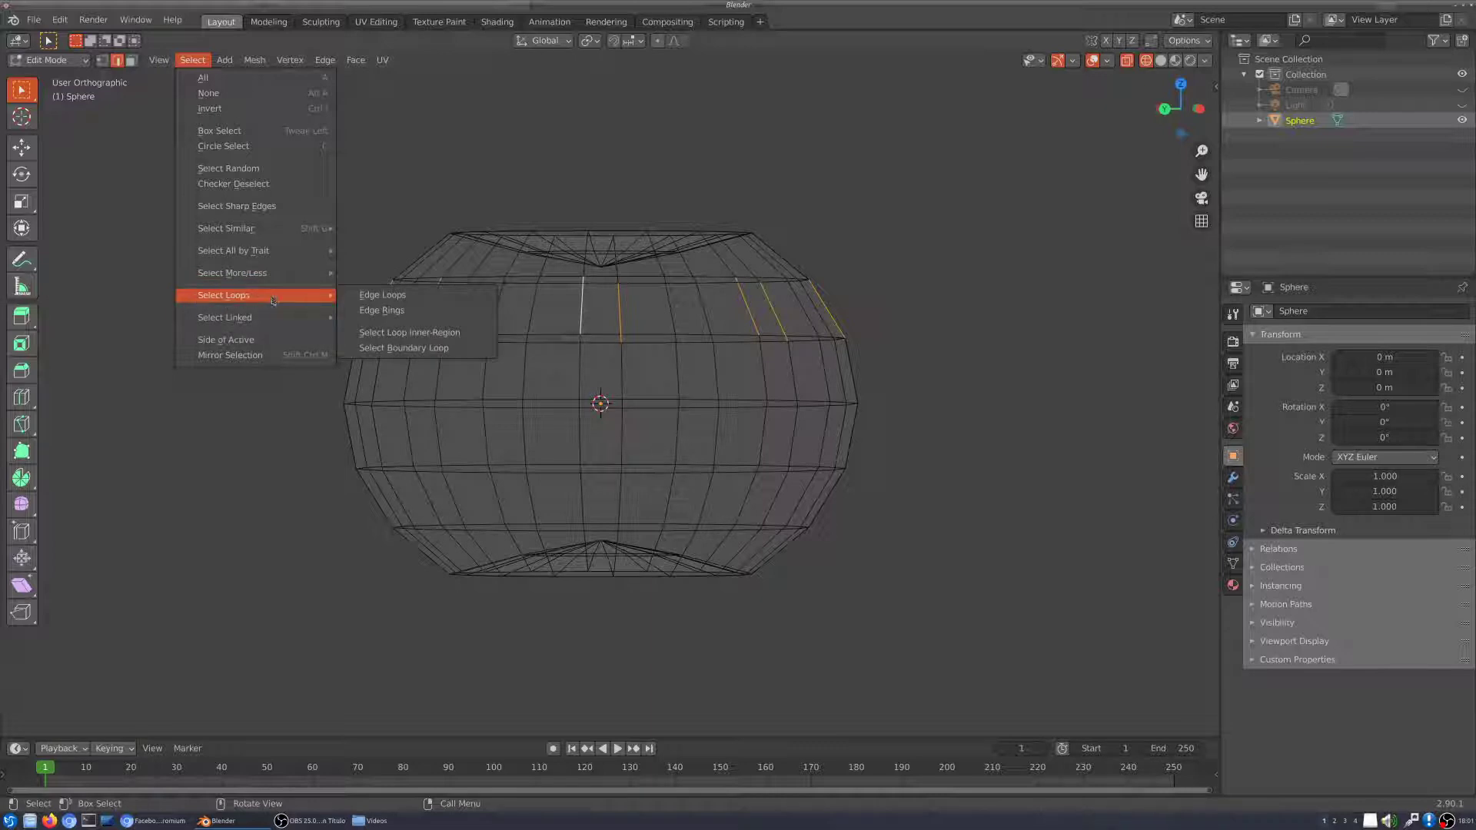
pyautogui.click(401, 297)
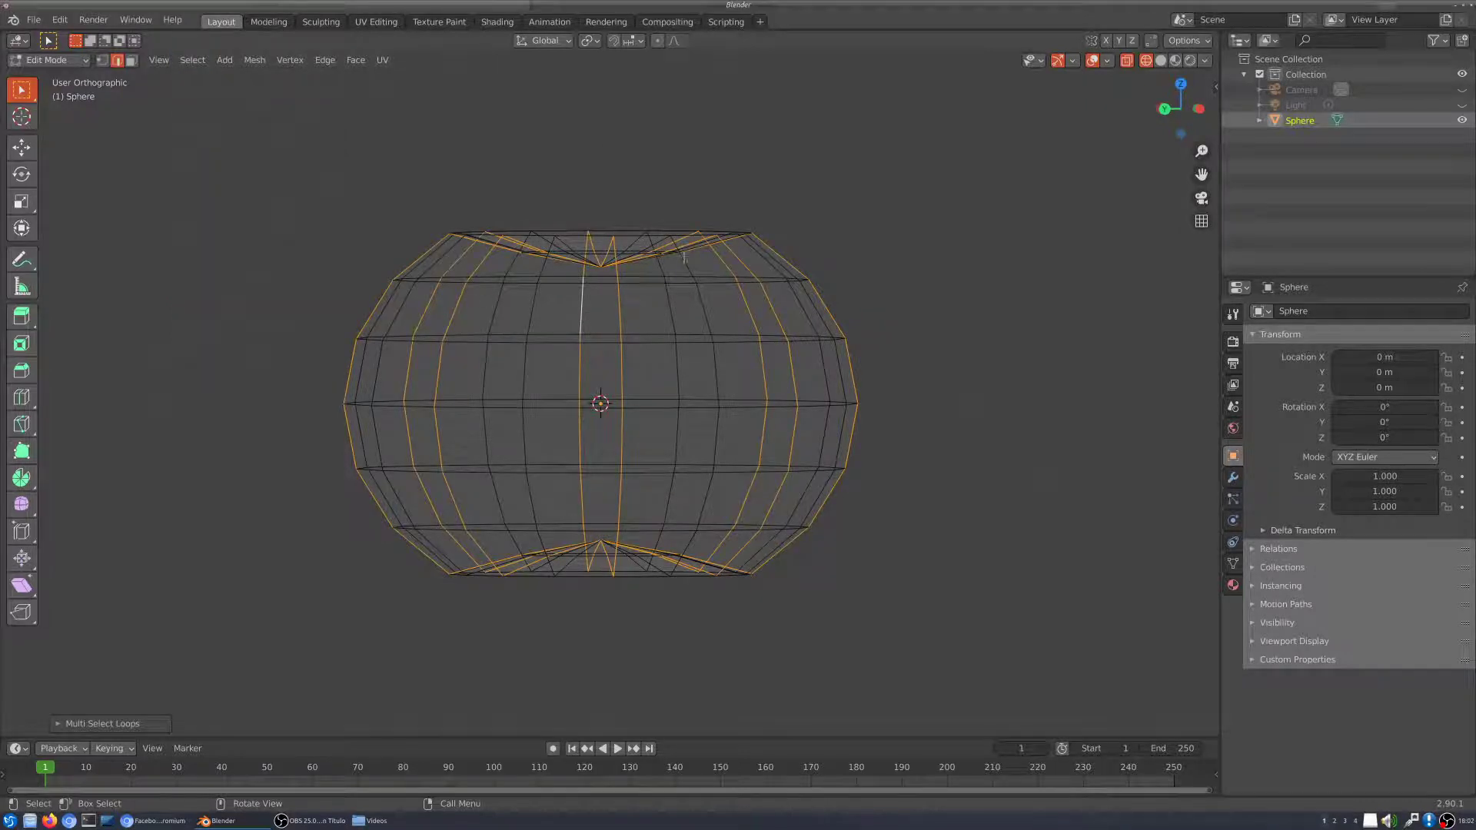
pyautogui.moveTo(684, 256); pyautogui.dragTo(572, 246, button='middle')
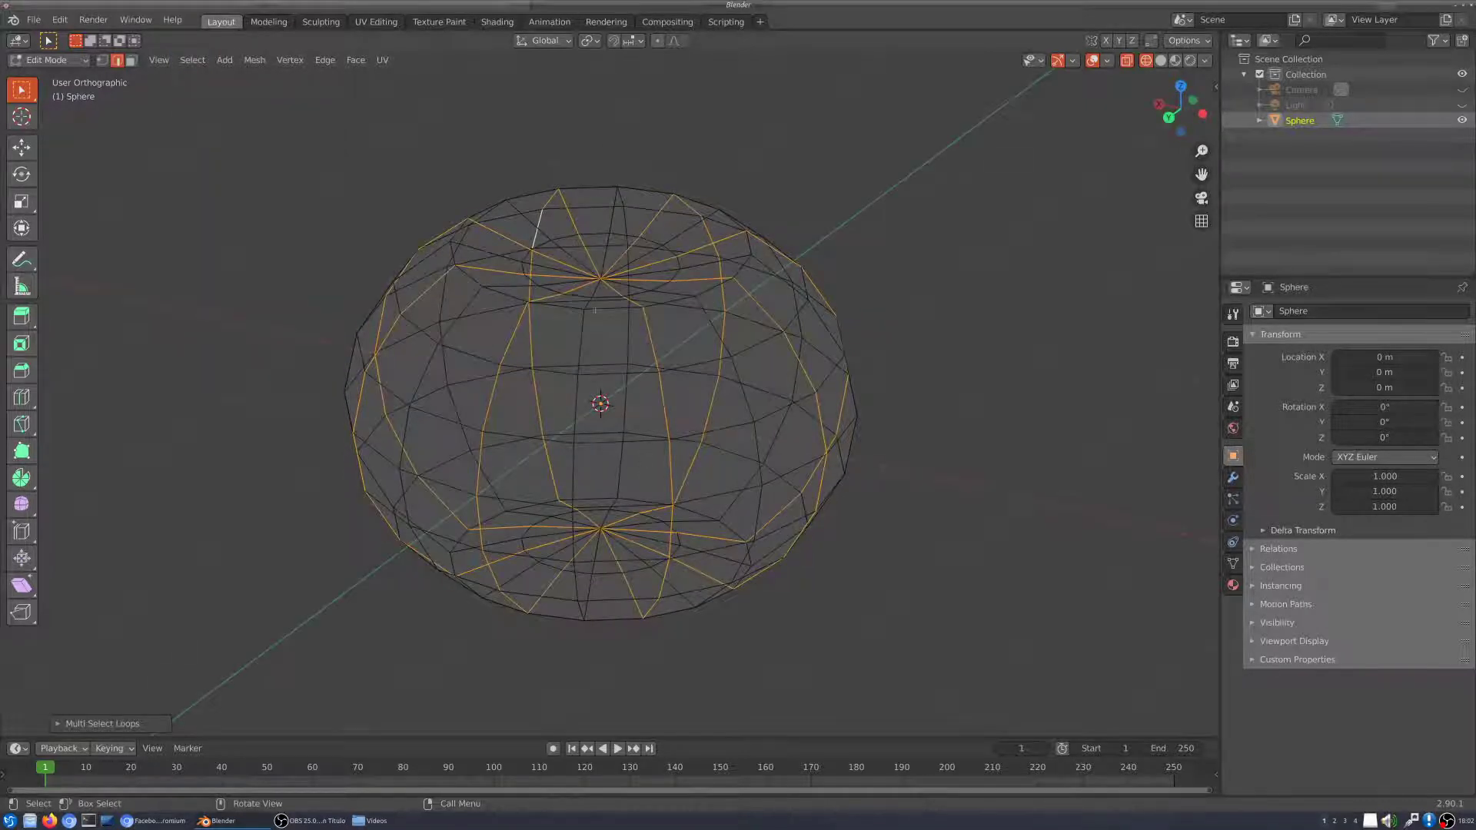
pyautogui.moveTo(594, 310); pyautogui.dragTo(599, 348, button='middle')
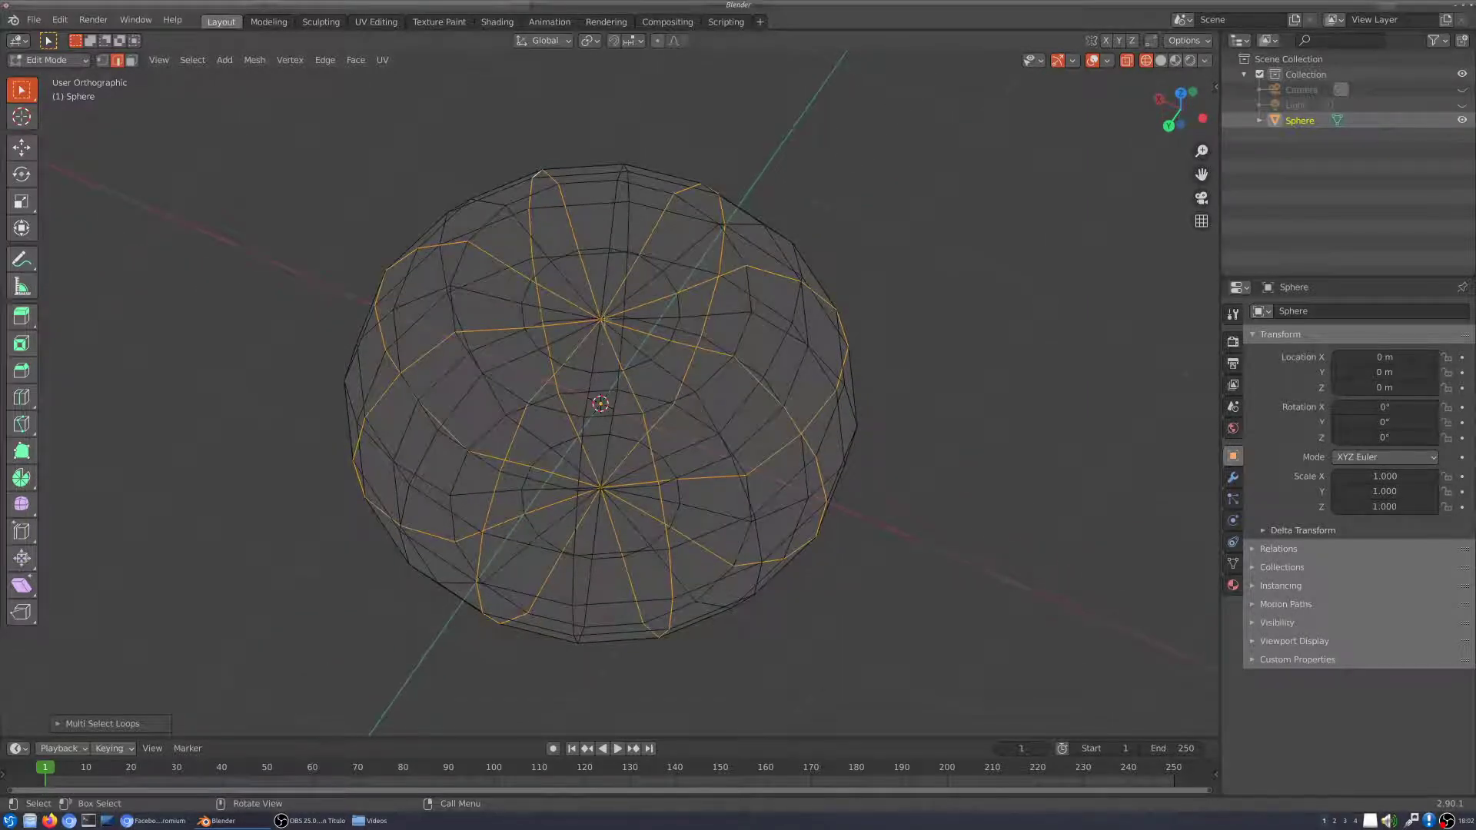
pyautogui.moveTo(600, 317); pyautogui.dragTo(604, 388, button='middle')
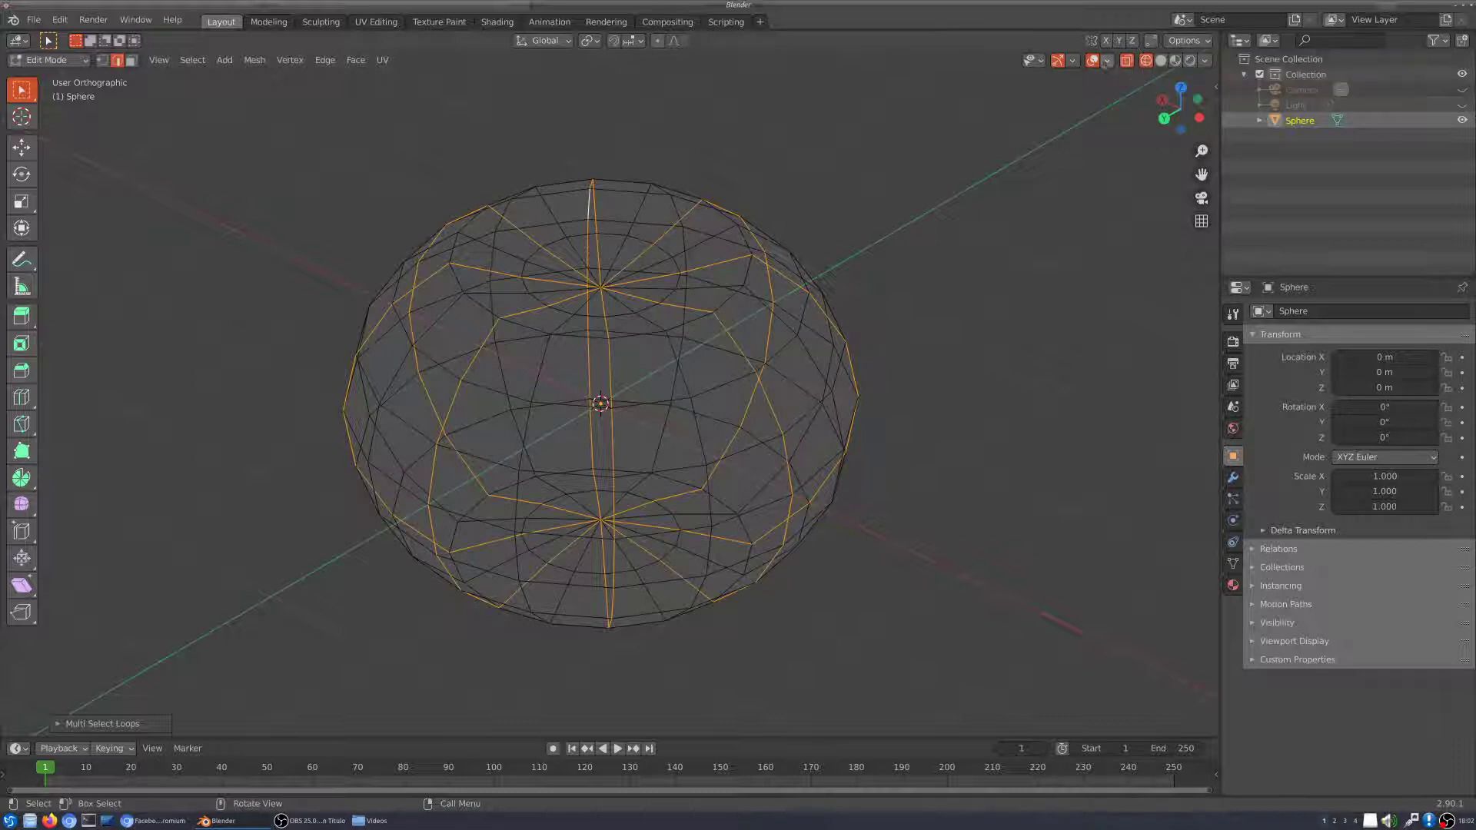
pyautogui.click(1161, 60)
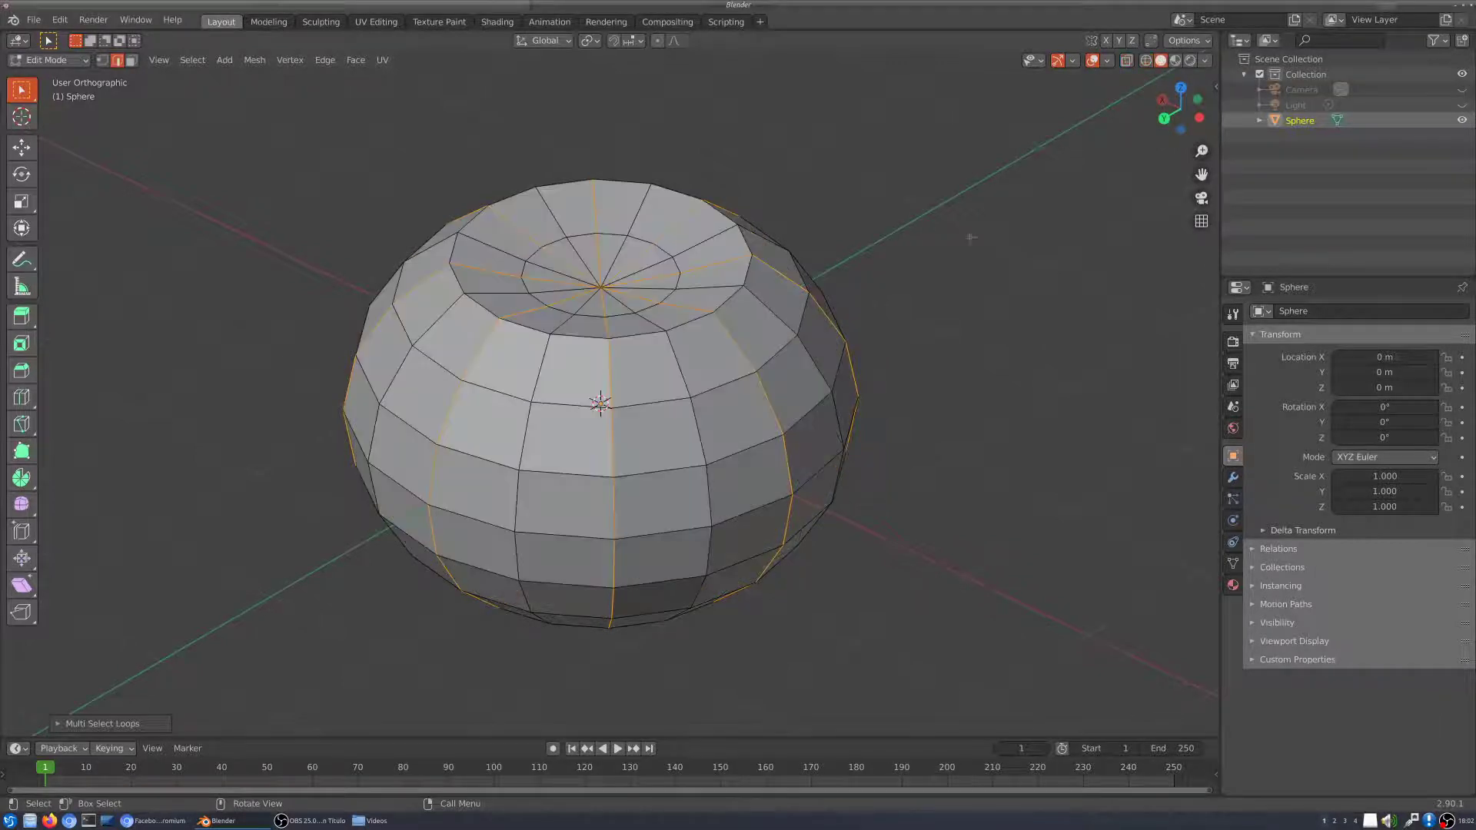
pyautogui.moveTo(827, 336); pyautogui.dragTo(925, 293, button='middle')
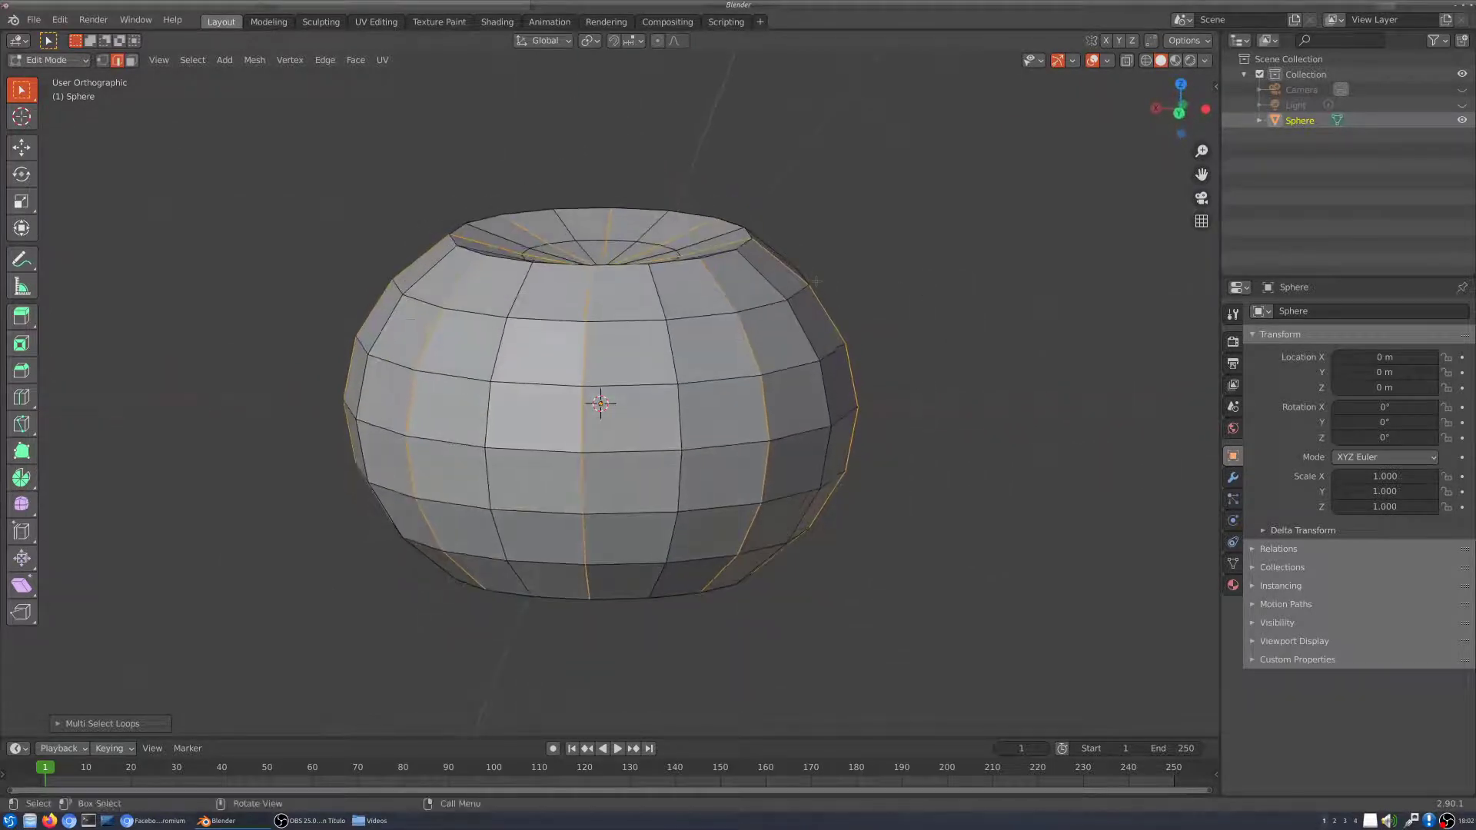
# Step: Scale the selected pole-to-pole edge loops inward uniformly to about 0.76 to form grooves between the ribs
pyautogui.click(22, 203)
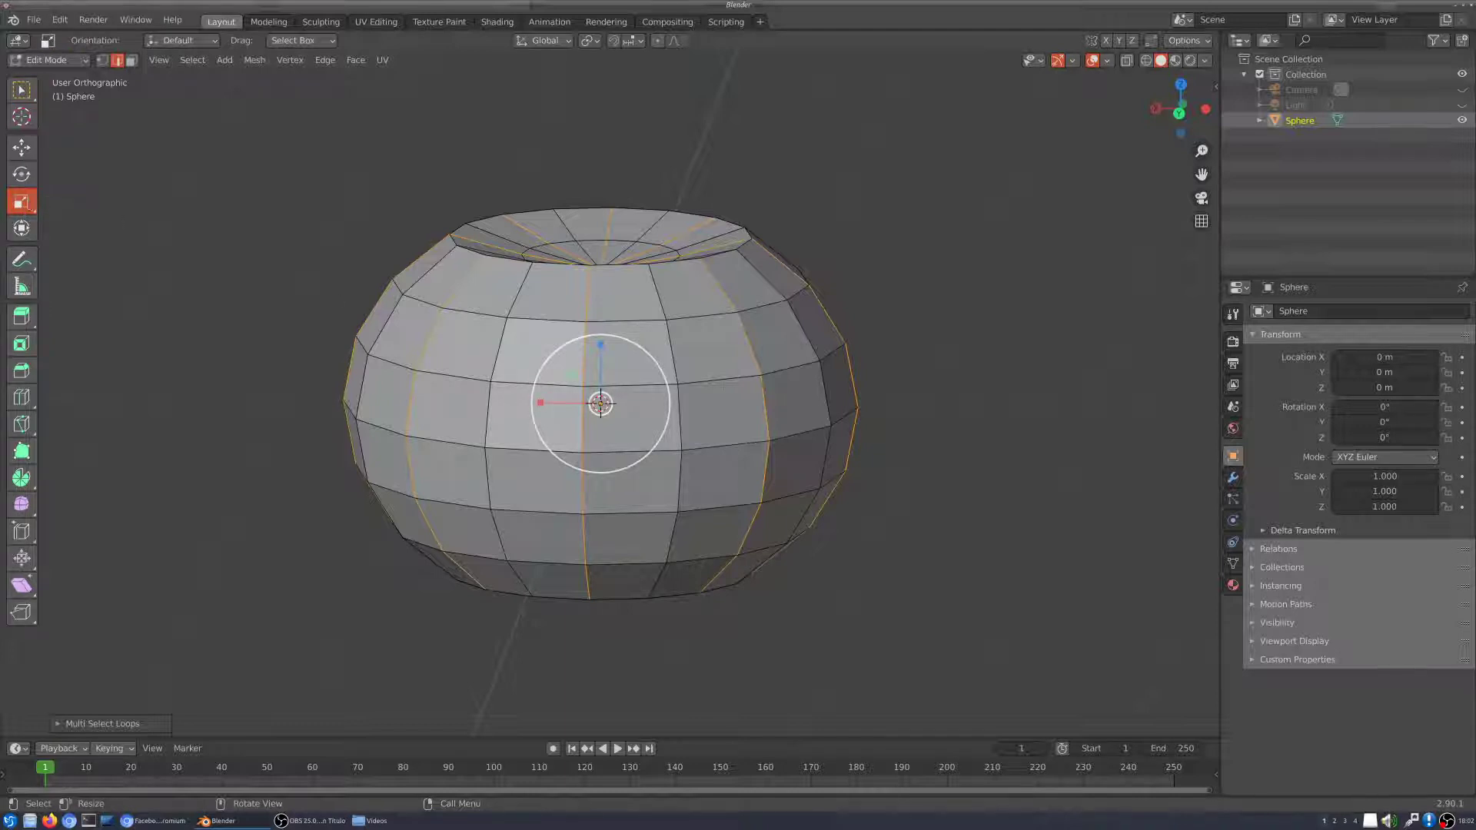
pyautogui.moveTo(601, 403); pyautogui.dragTo(617, 507, button='middle')
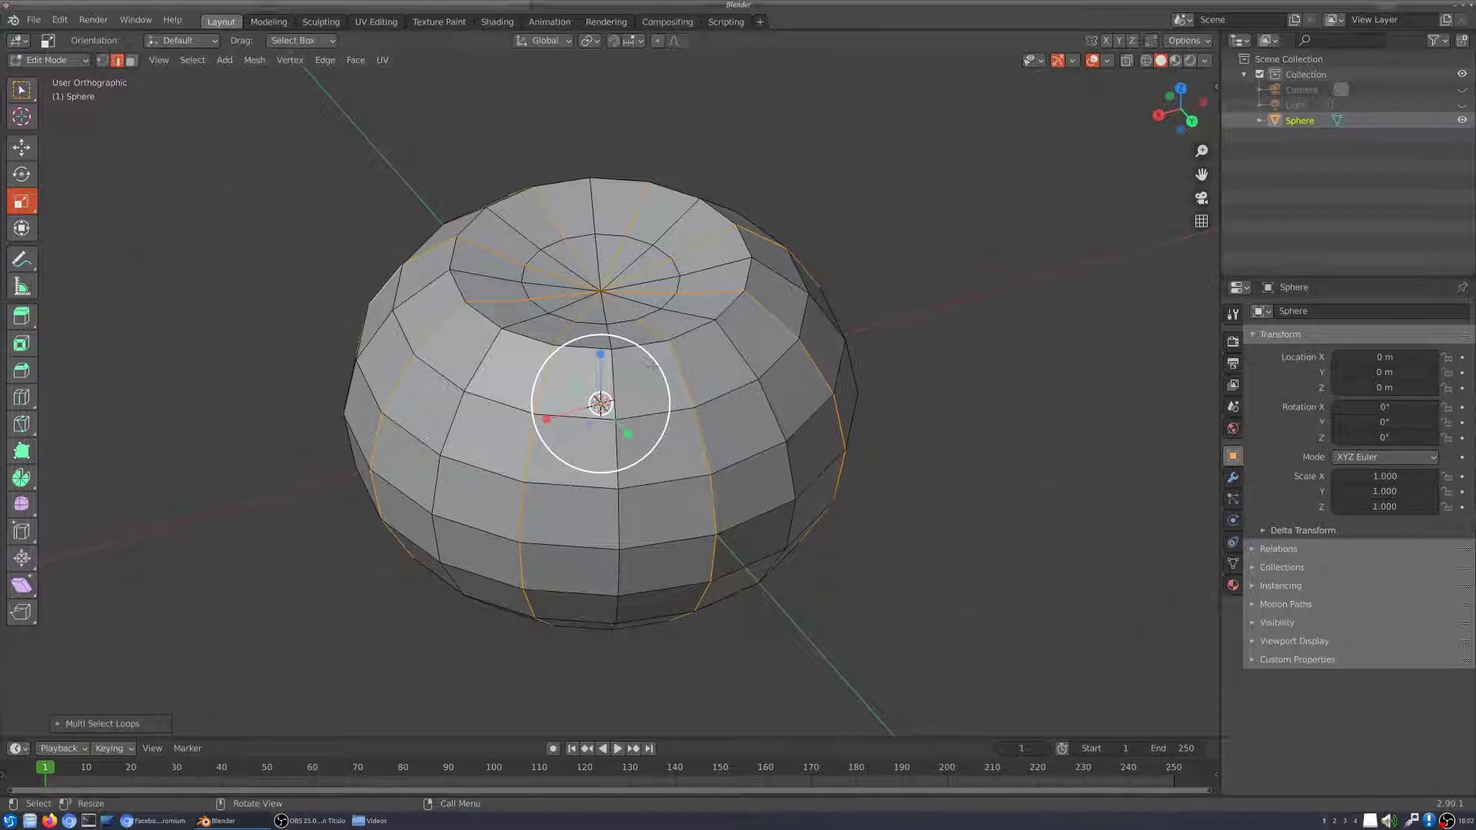
pyautogui.press('s')
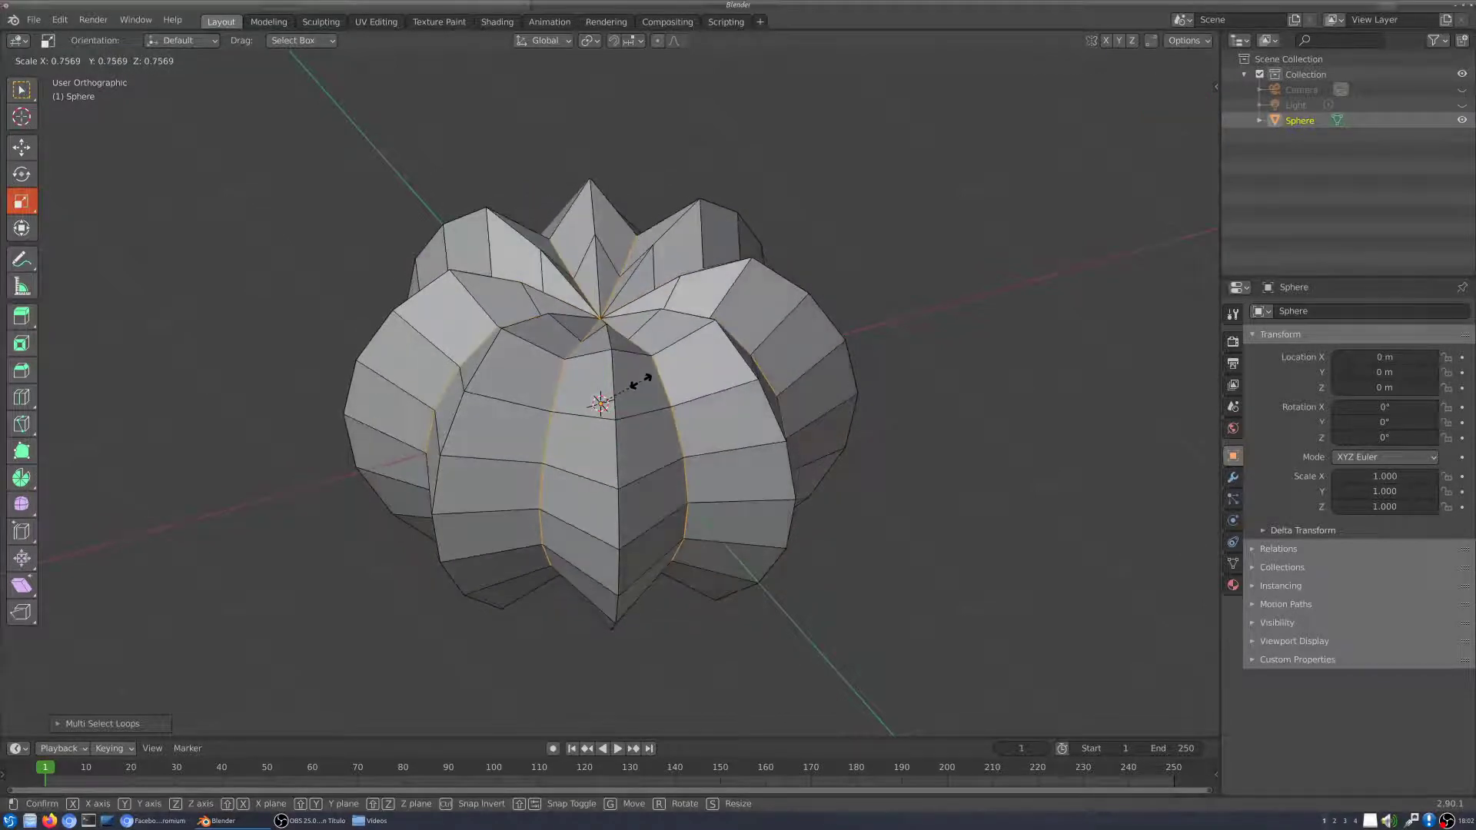
pyautogui.click(641, 383)
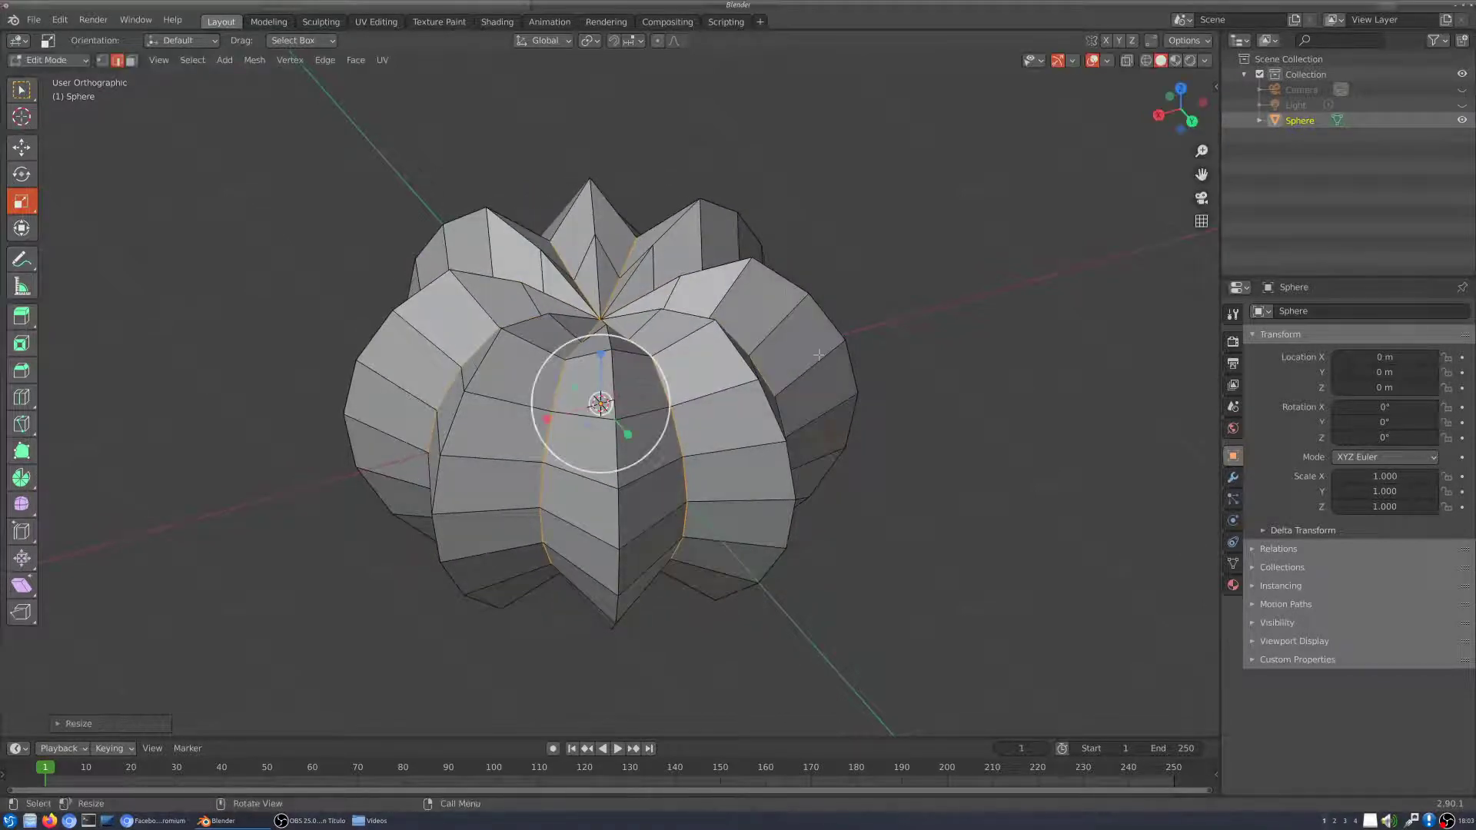
pyautogui.moveTo(782, 286); pyautogui.dragTo(789, 342, button='middle')
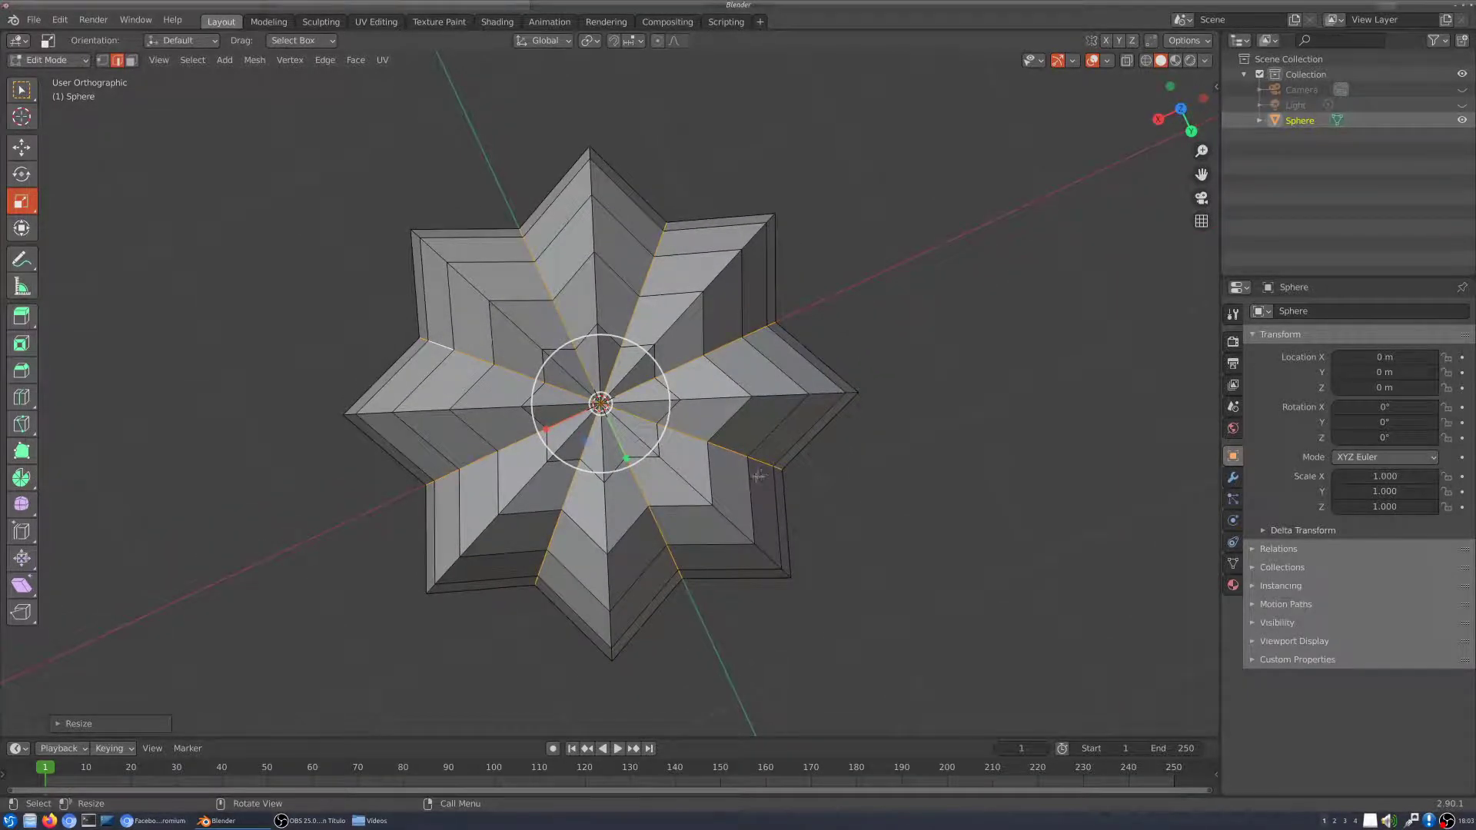
# Step: Bevel the selected groove edge loops with a single segment and an offset width of about 0.0281 m
pyautogui.moveTo(758, 477); pyautogui.dragTo(766, 430, button='middle')
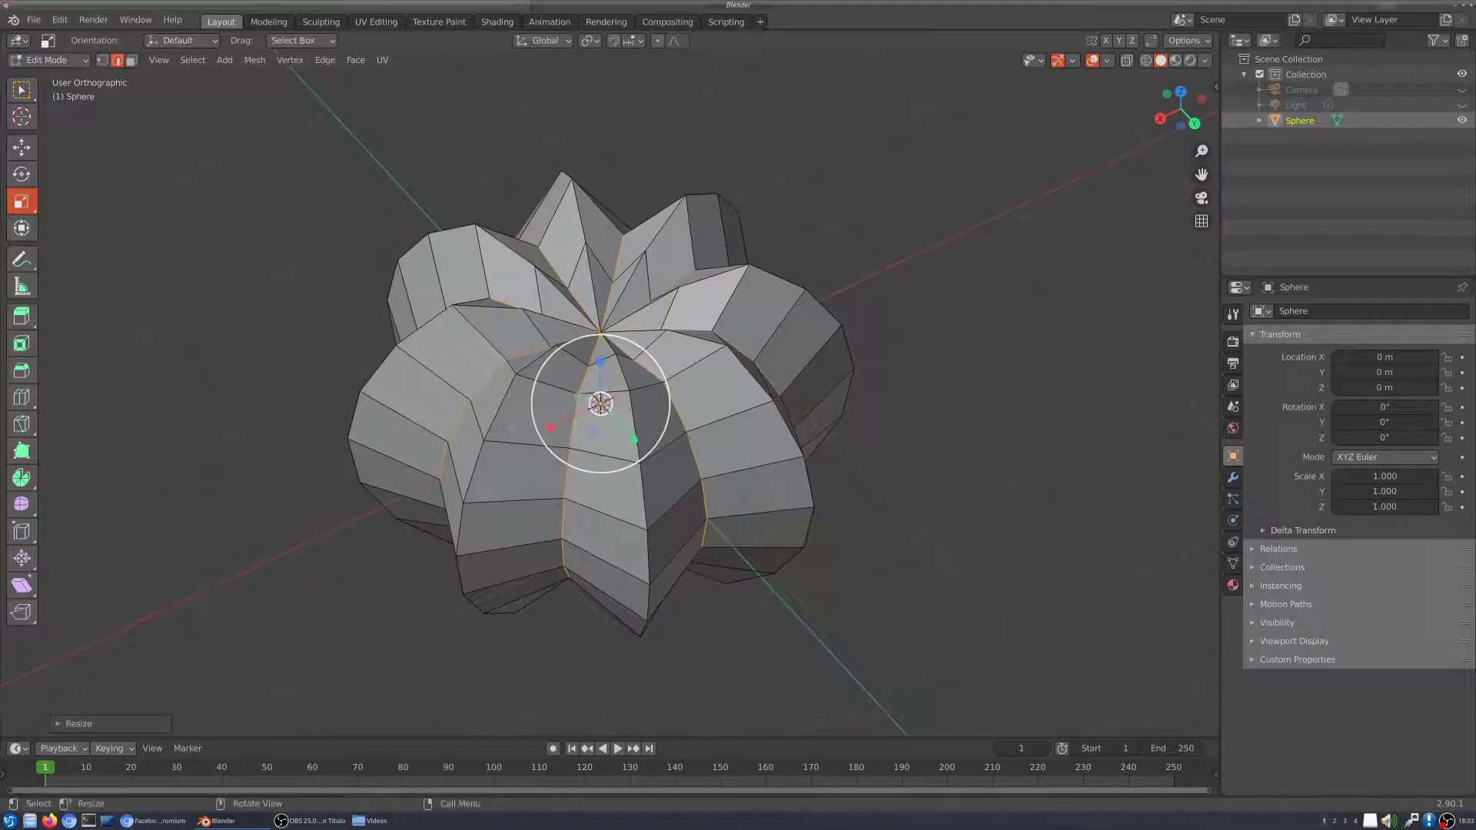
pyautogui.moveTo(792, 273); pyautogui.dragTo(800, 276, button='middle')
pyautogui.moveTo(579, 413); pyautogui.dragTo(666, 404, button='middle')
pyautogui.scroll(3, 666, 403)
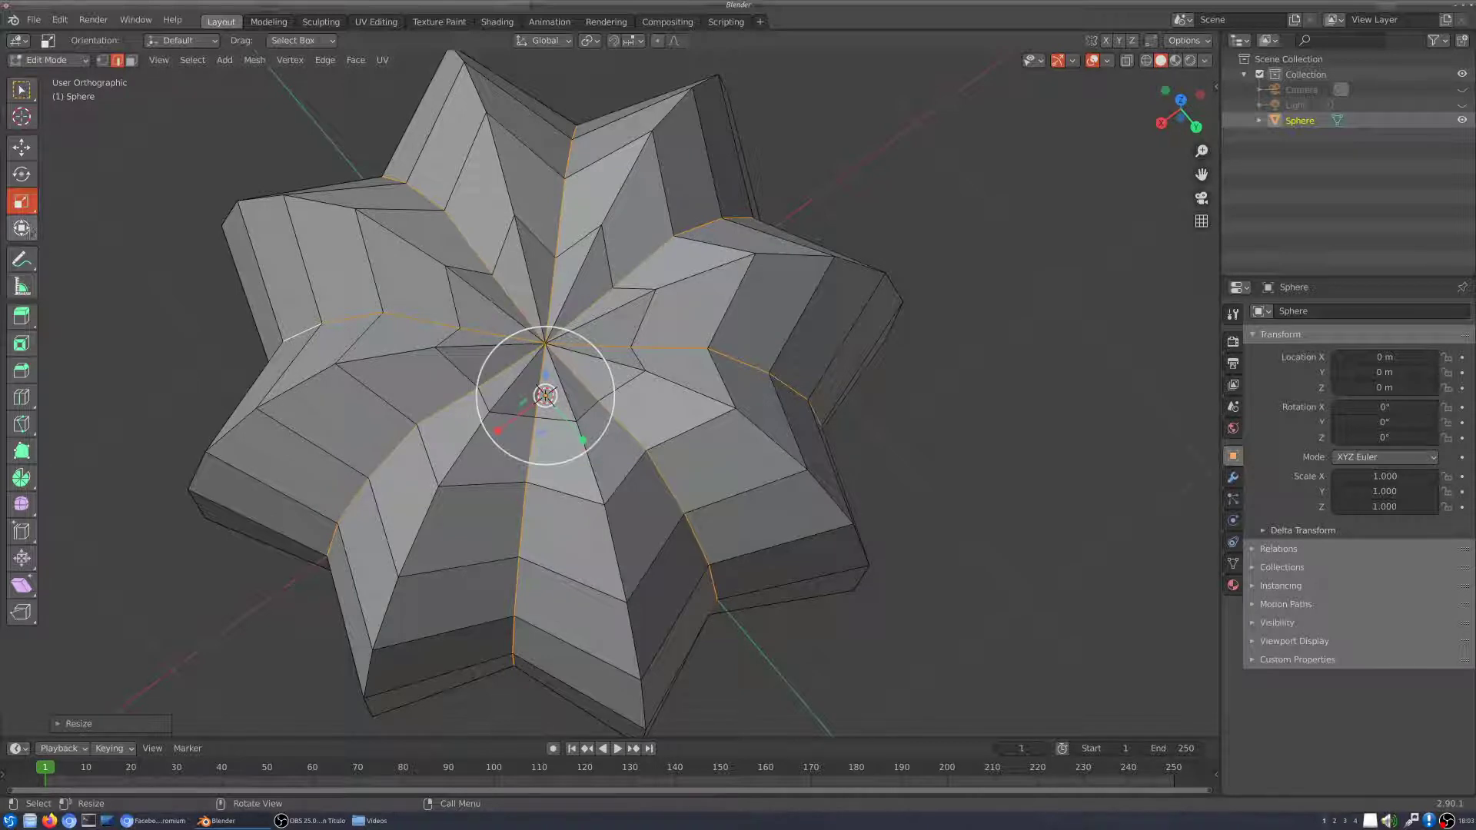
pyautogui.click(23, 373)
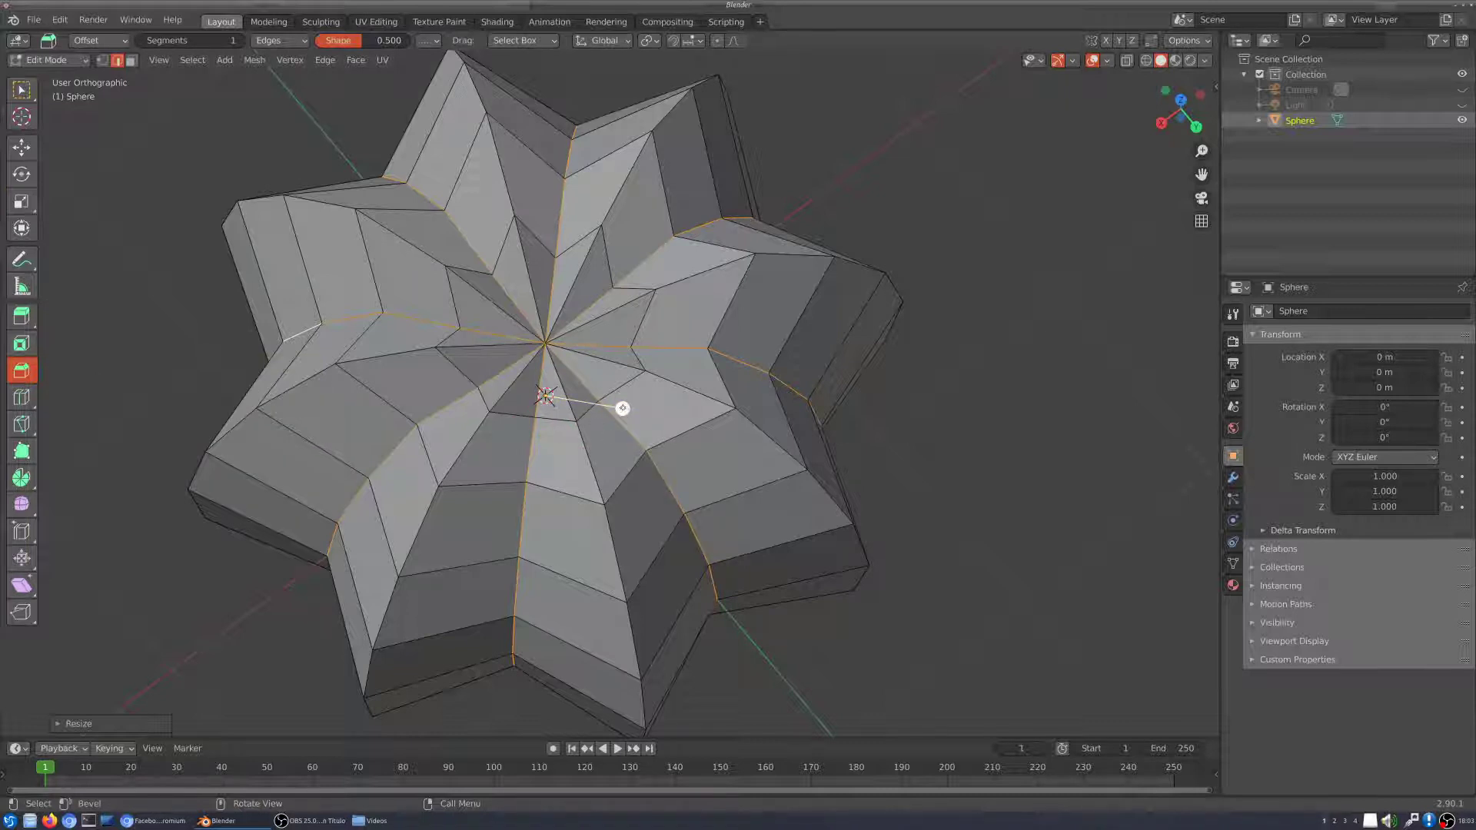
pyautogui.moveTo(622, 408); pyautogui.dragTo(628, 409)
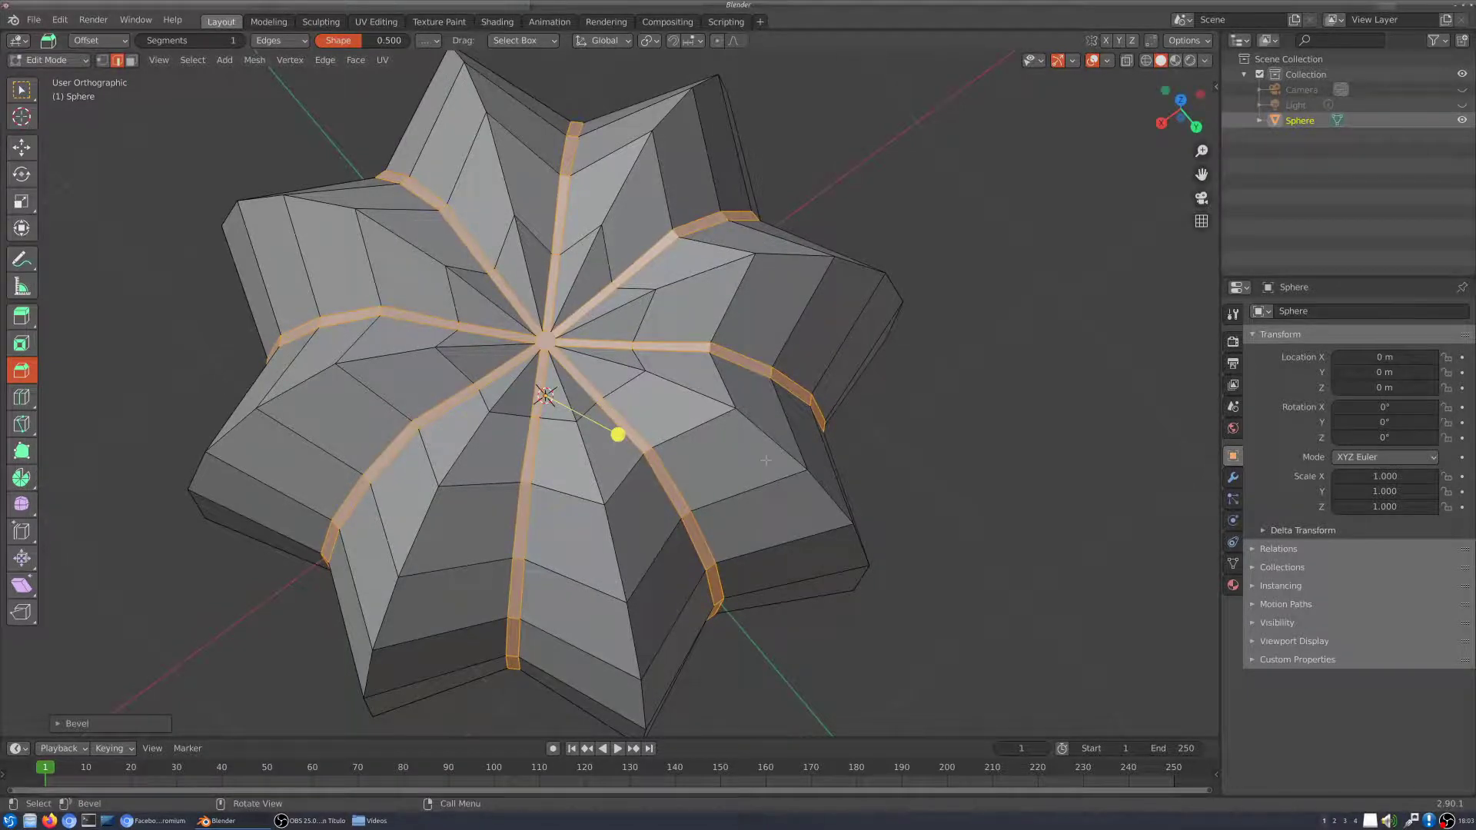
pyautogui.moveTo(628, 409); pyautogui.dragTo(634, 381, button='middle')
pyautogui.moveTo(781, 432); pyautogui.dragTo(771, 483, button='middle')
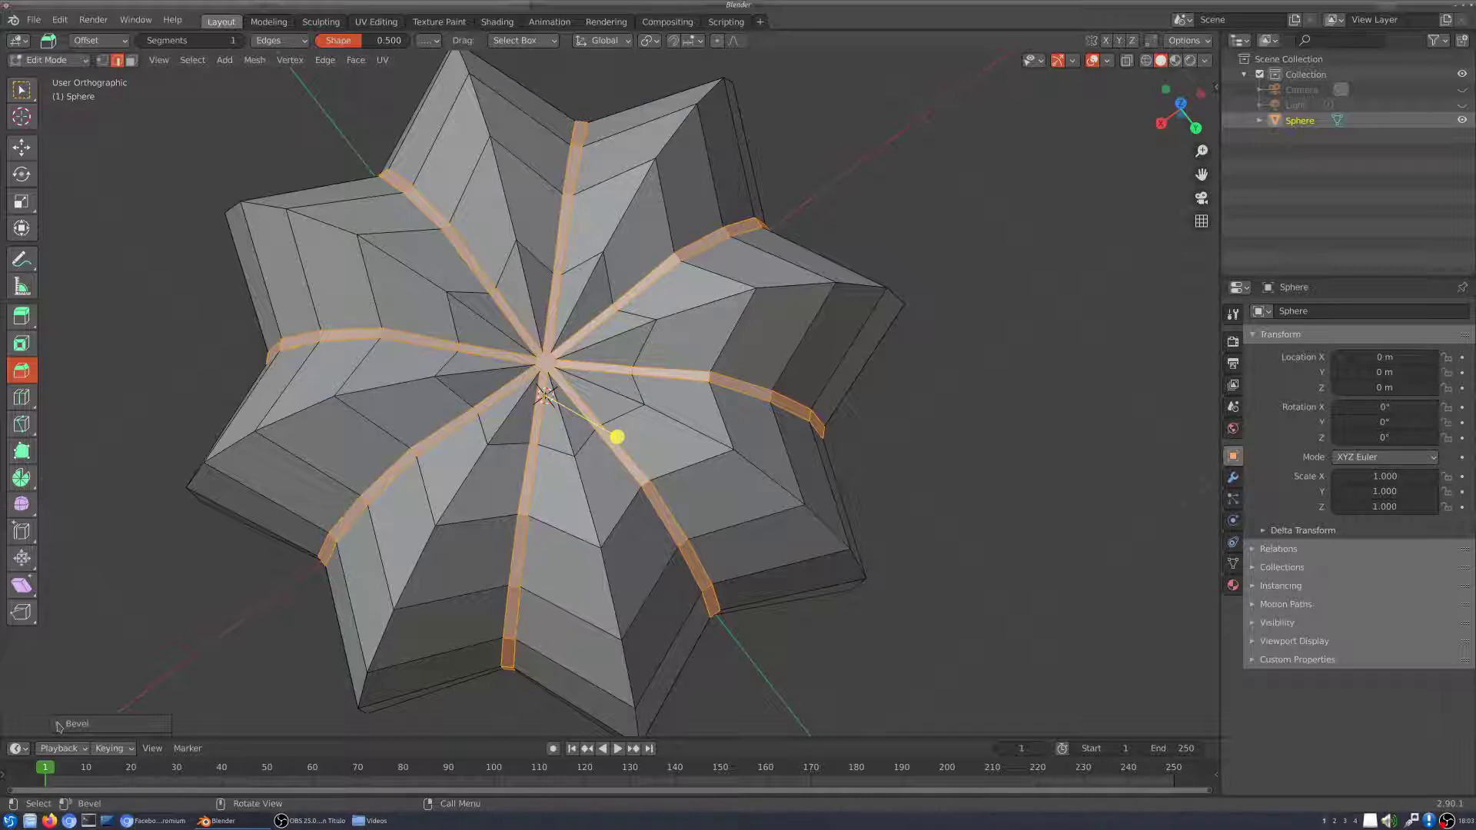
# Step: Try two, three and four segments on the groove bevel, and set the segment count back to 1
pyautogui.click(62, 724)
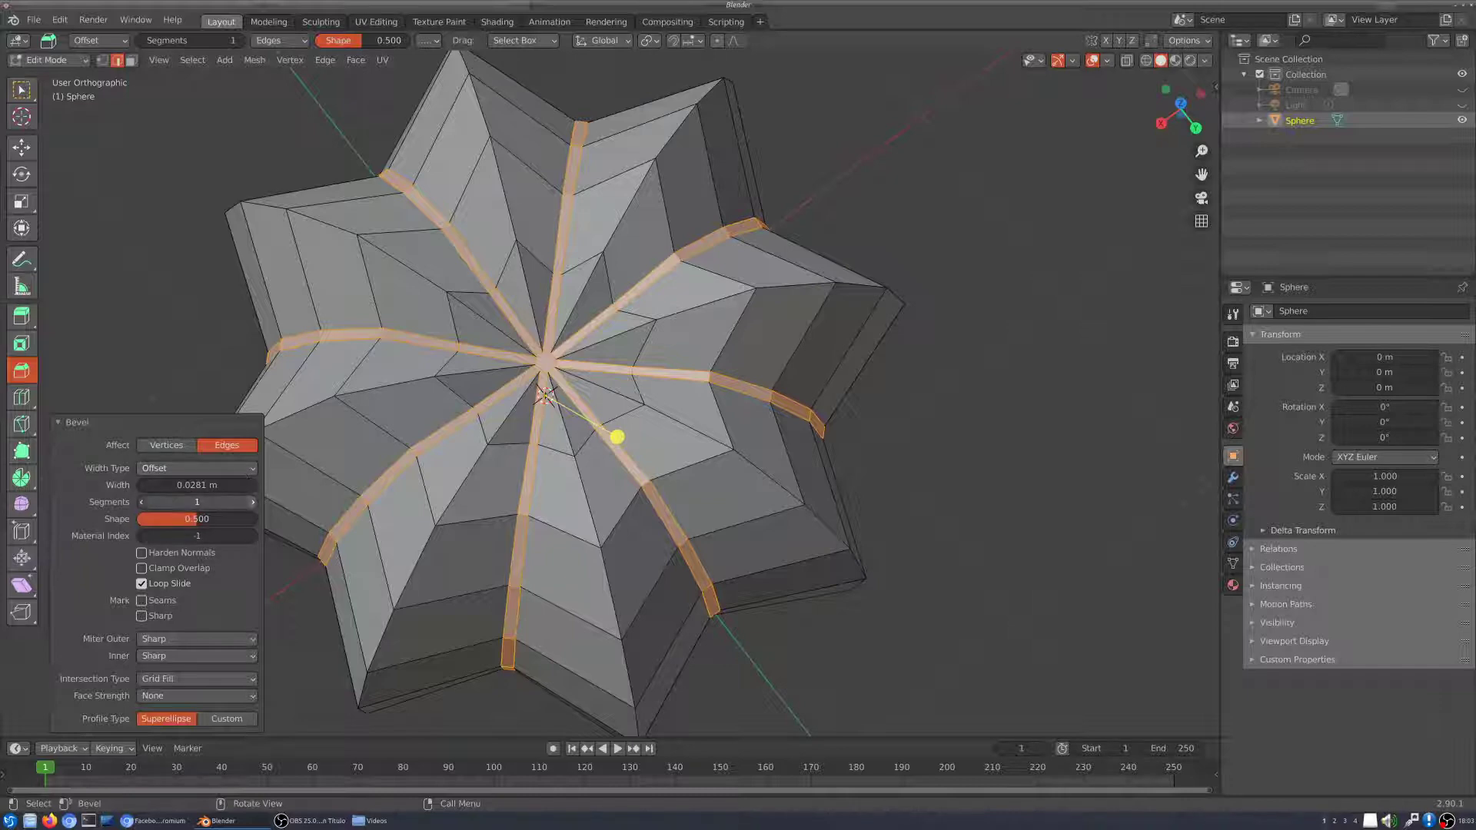
pyautogui.click(253, 502)
pyautogui.scroll(7, 542, 358)
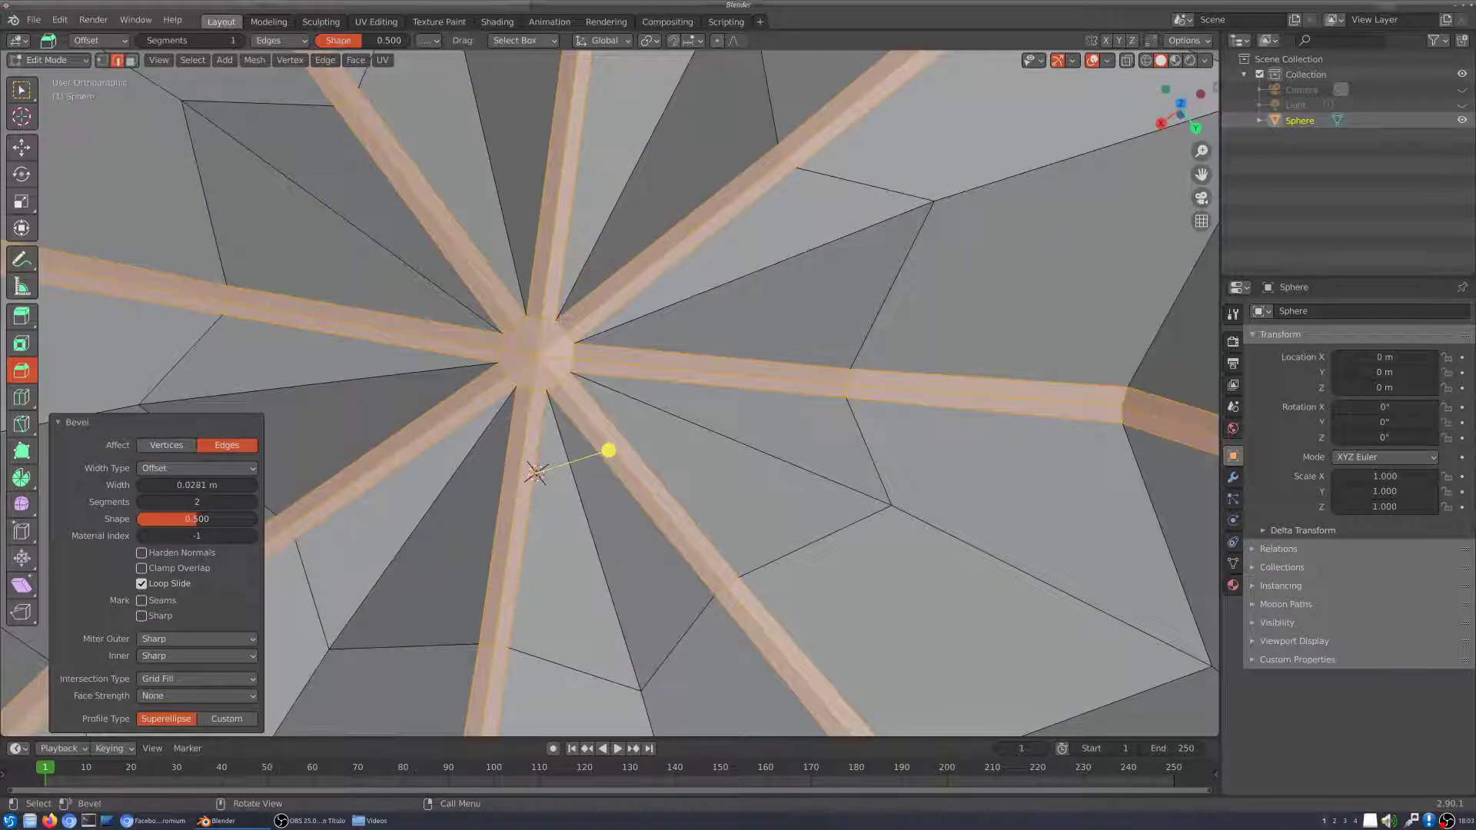
pyautogui.click(253, 505)
pyautogui.click(253, 505)
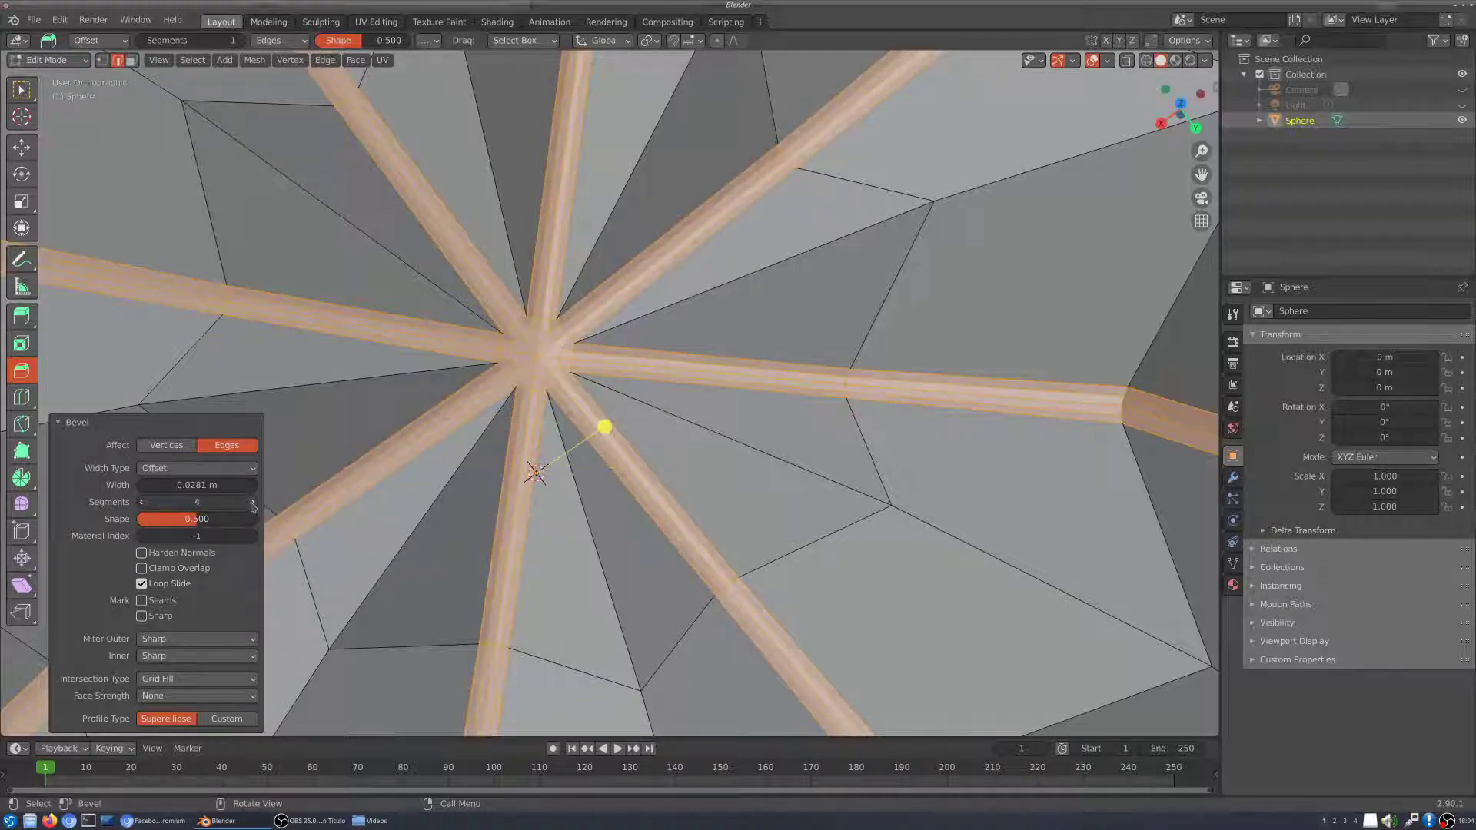
pyautogui.click(143, 502)
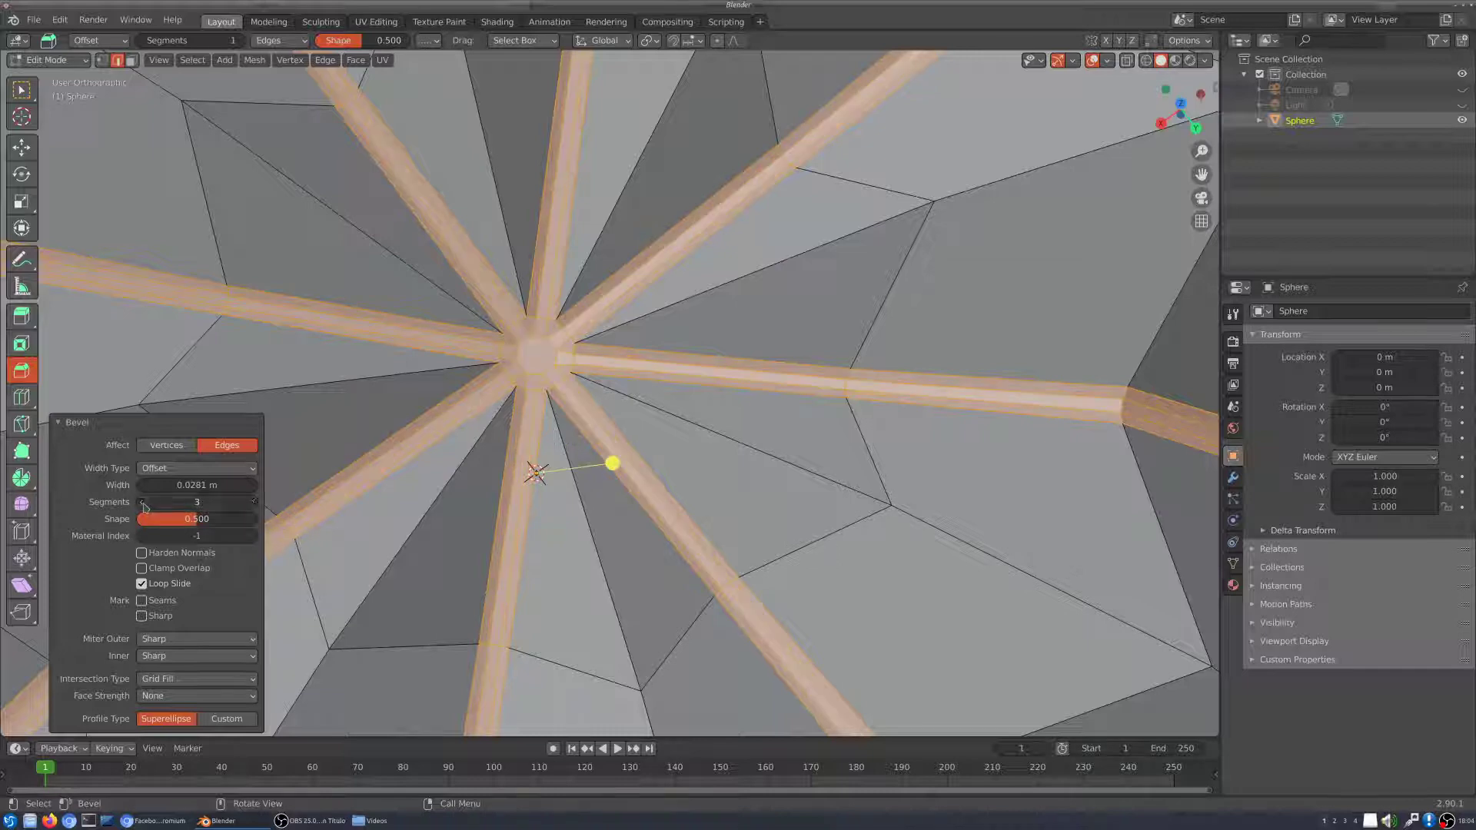
pyautogui.click(143, 502)
pyautogui.click(142, 502)
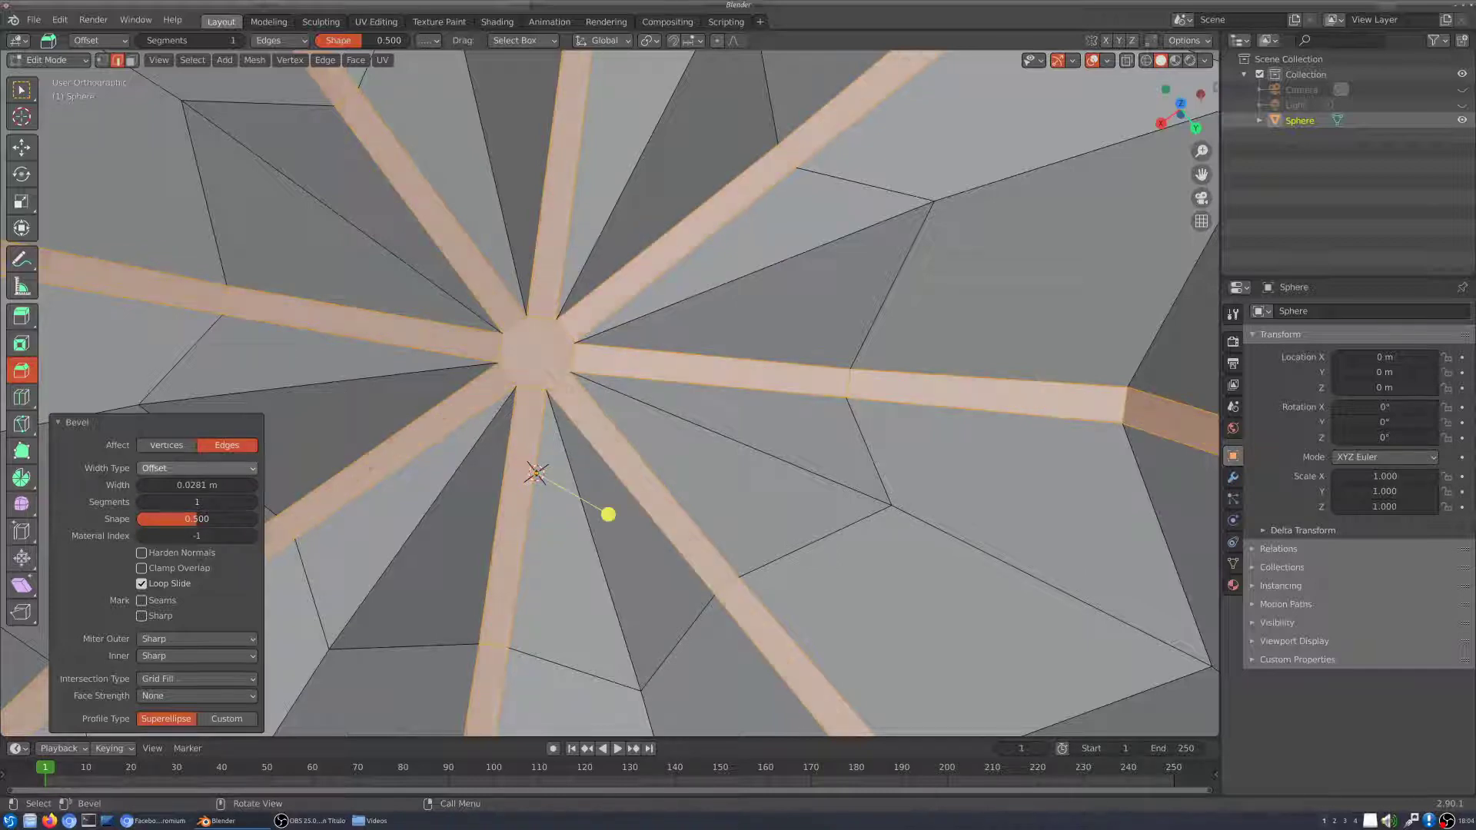
pyautogui.scroll(-6, 705, 576)
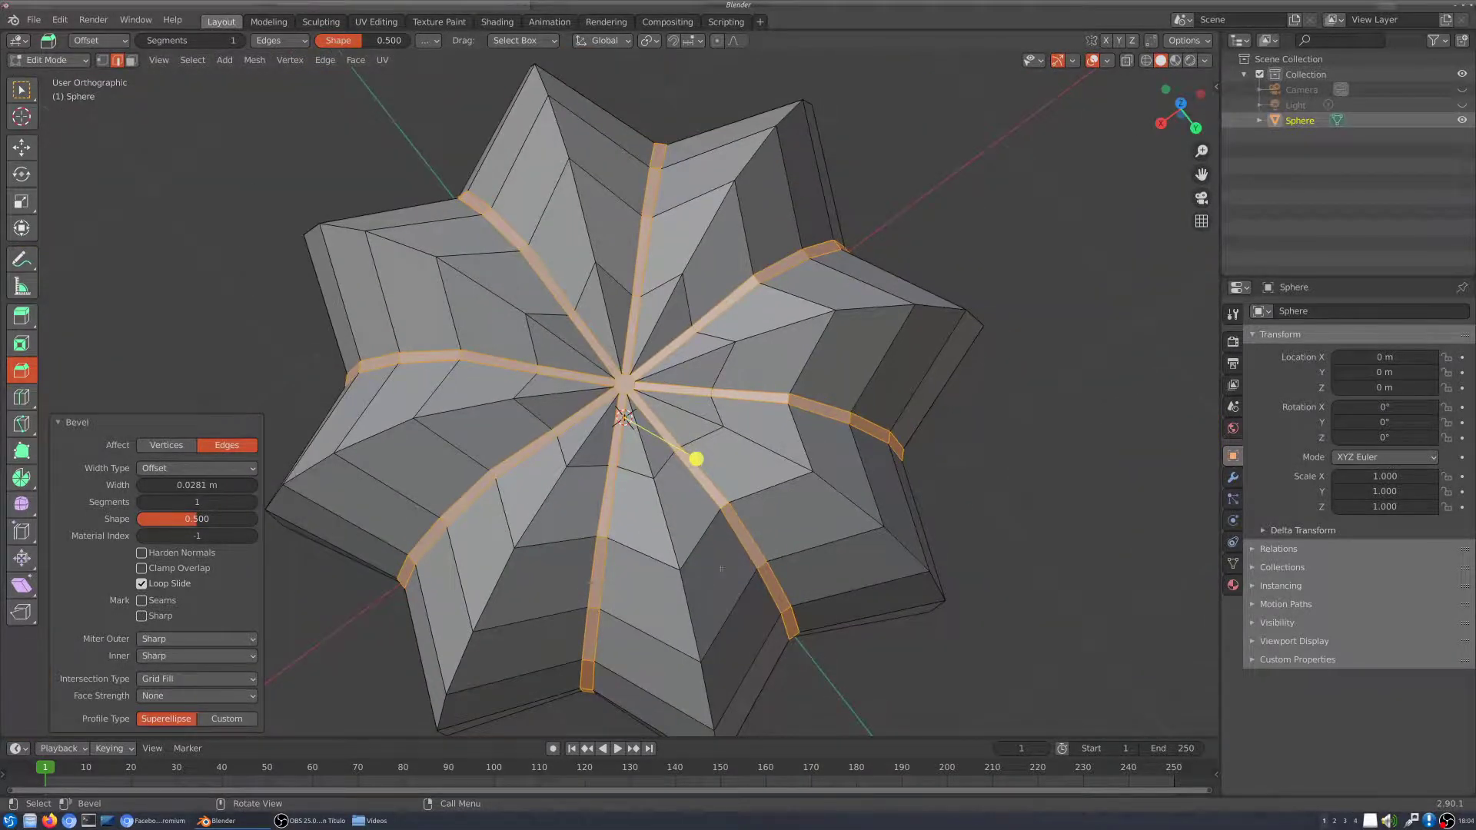
# Step: Clear the selection and select one ridge edge on the upper part of every rib around the body
pyautogui.moveTo(696, 459); pyautogui.dragTo(706, 414, button='middle')
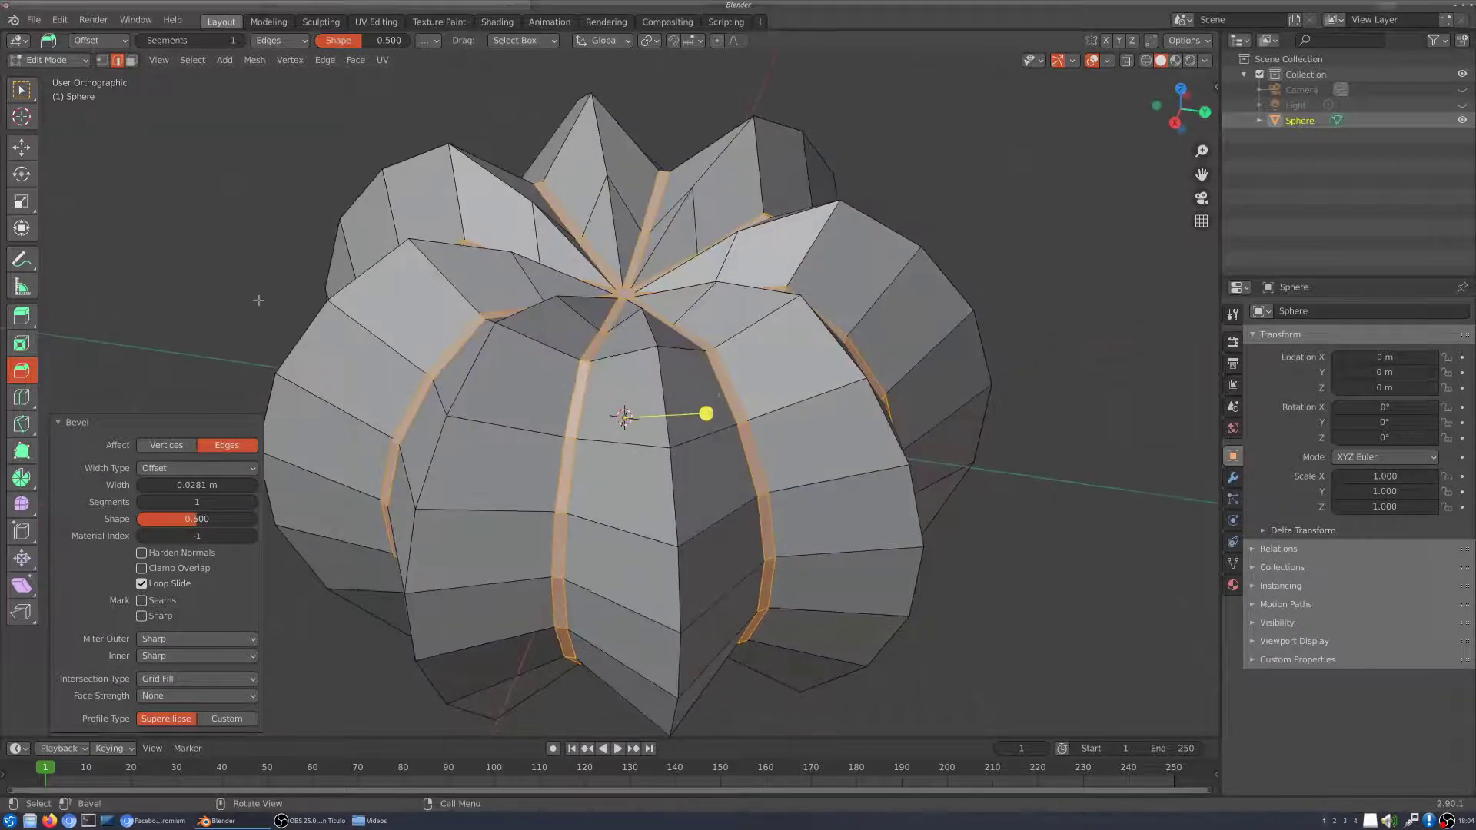
pyautogui.click(23, 91)
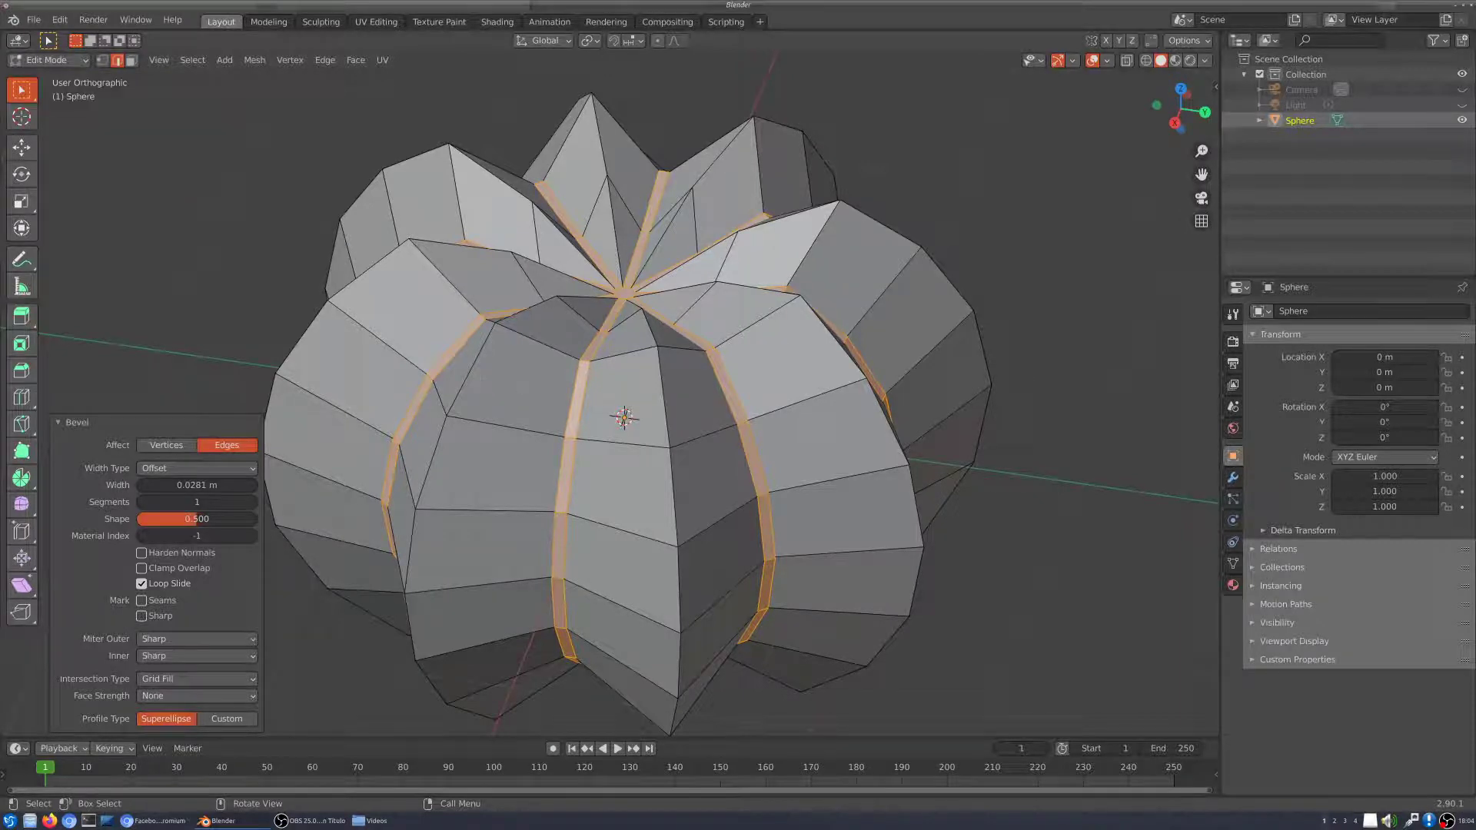
pyautogui.hotkey('alt', 'a')
pyautogui.moveTo(615, 384); pyautogui.dragTo(615, 323, button='middle')
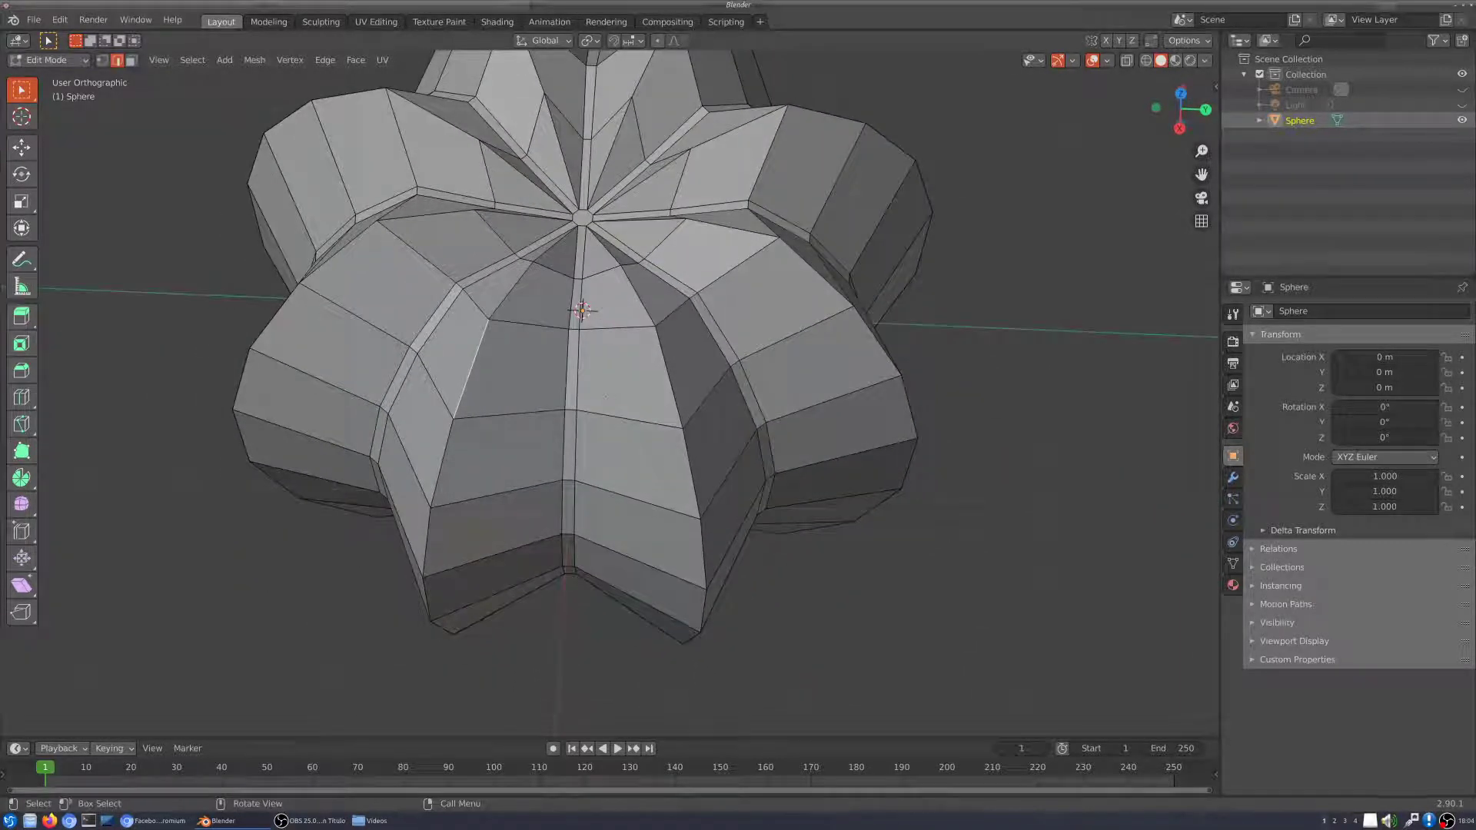
pyautogui.moveTo(662, 368); pyautogui.dragTo(784, 507, button='middle')
pyautogui.moveTo(629, 401); pyautogui.dragTo(721, 507, button='middle')
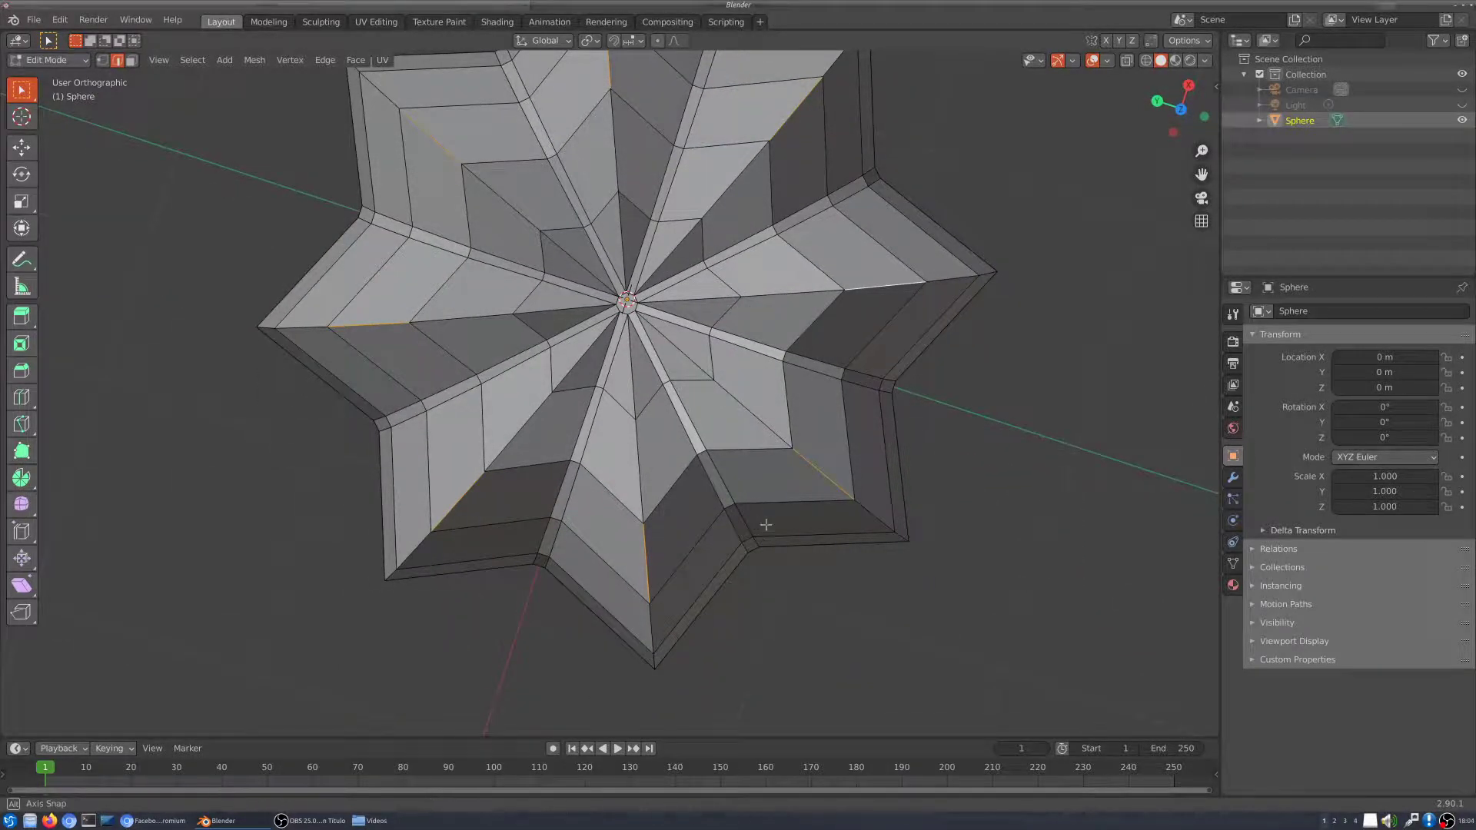
pyautogui.moveTo(764, 521); pyautogui.dragTo(627, 485, button='middle')
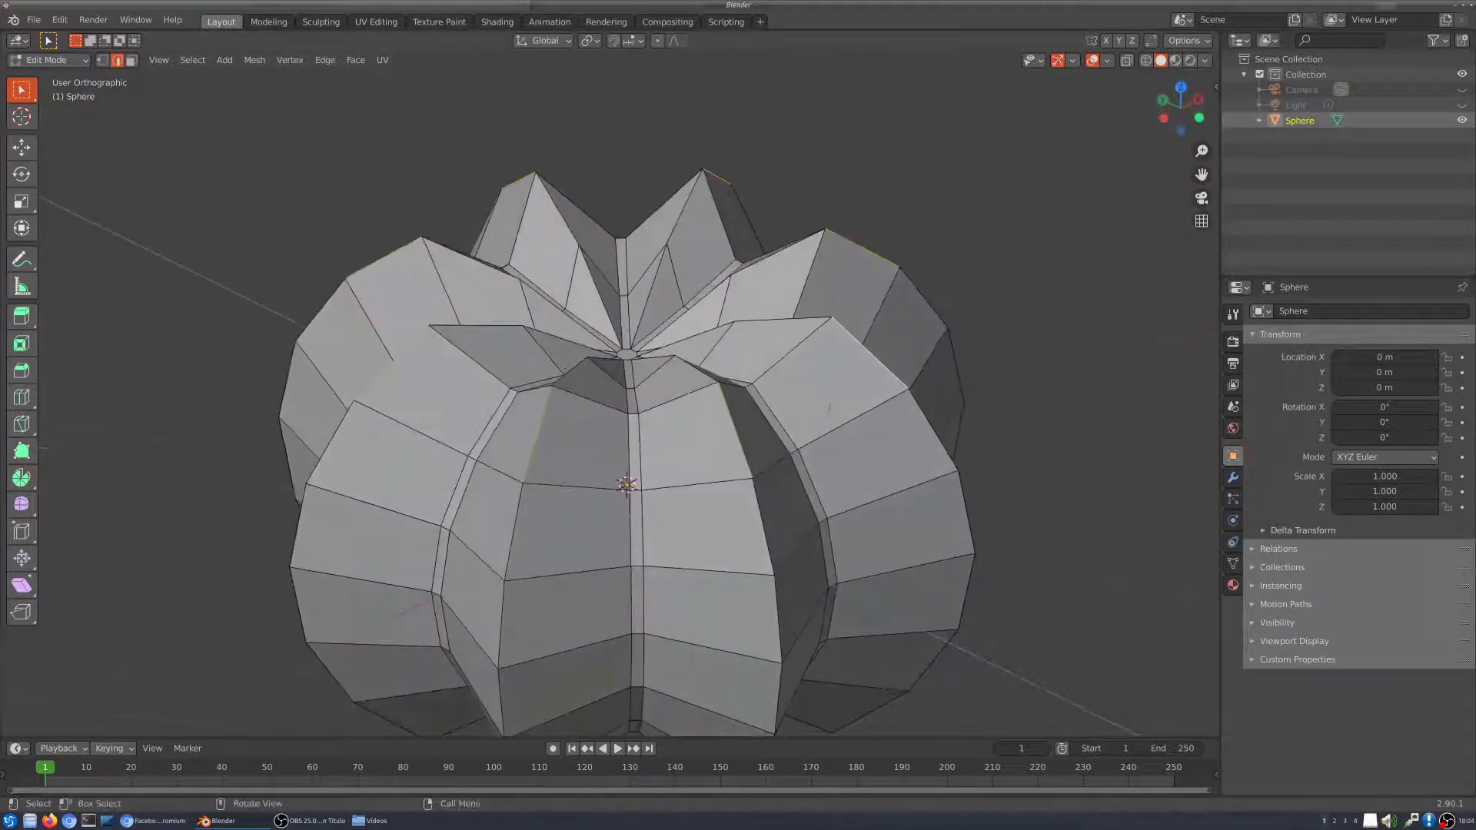
pyautogui.moveTo(867, 380); pyautogui.dragTo(846, 247, button='middle')
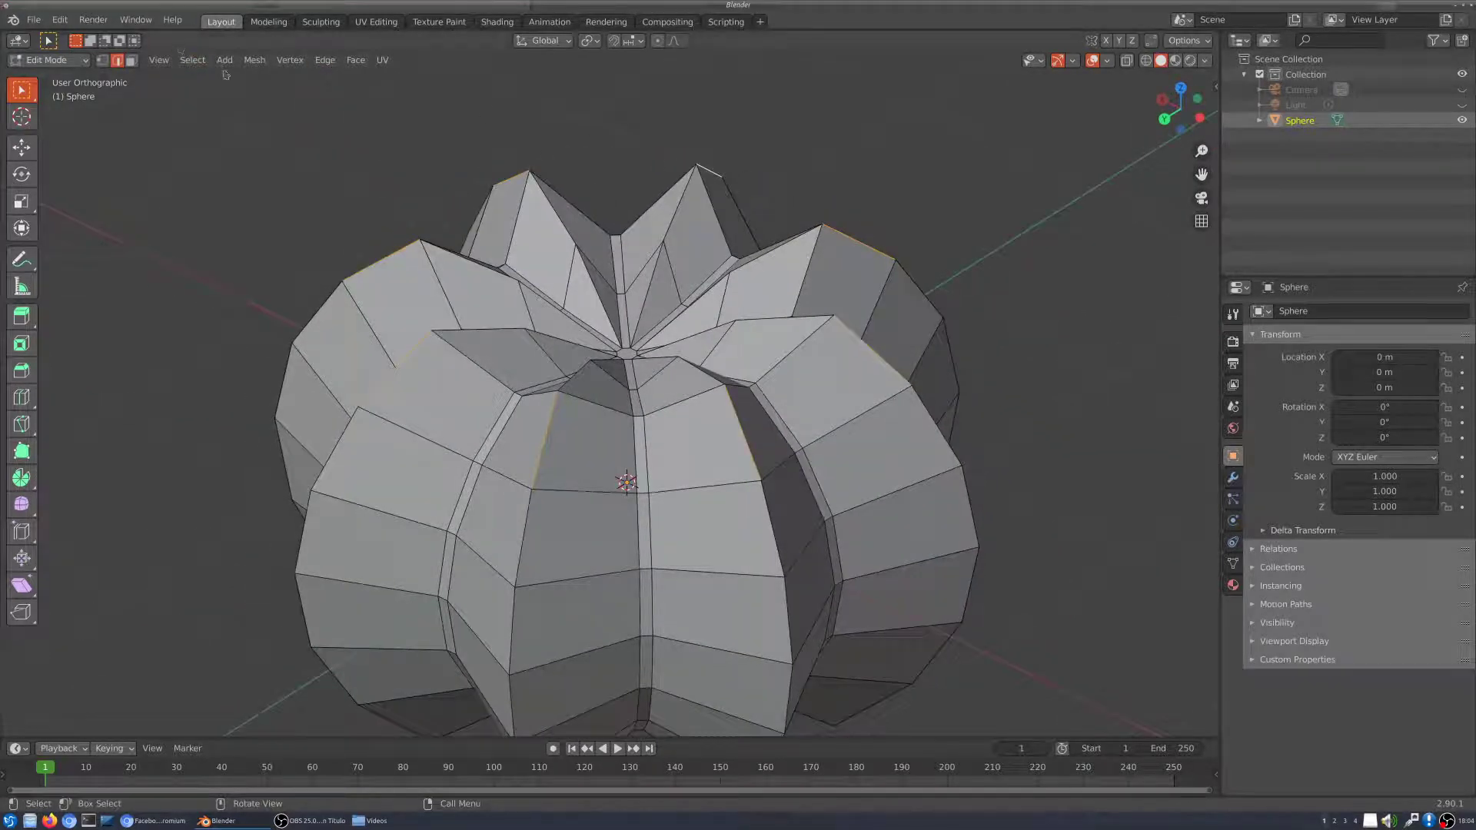
# Step: Extend the selected ridge edges to full edge loops along every rib
pyautogui.click(197, 67)
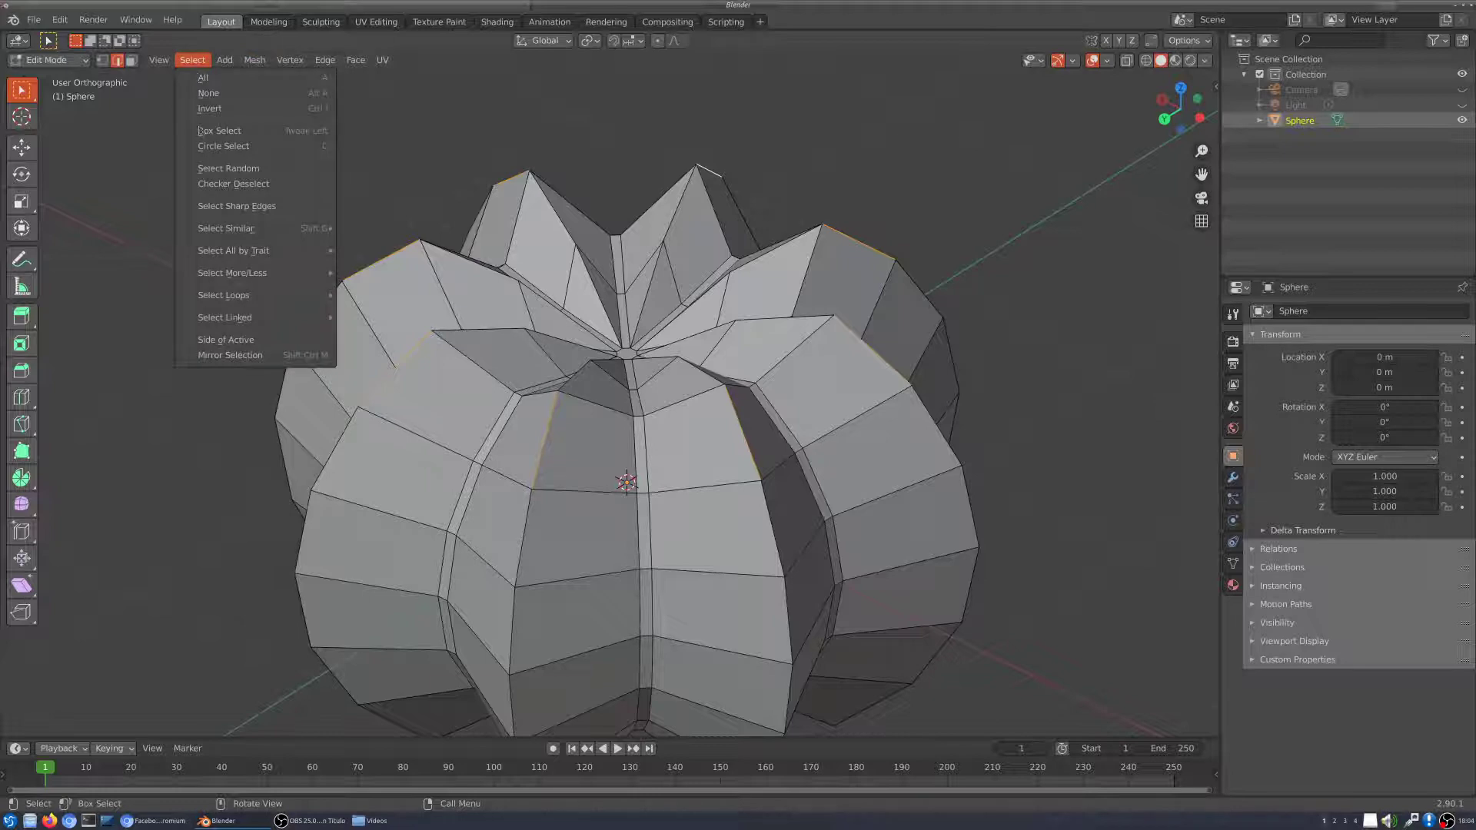
pyautogui.moveTo(230, 300)
pyautogui.click(396, 293)
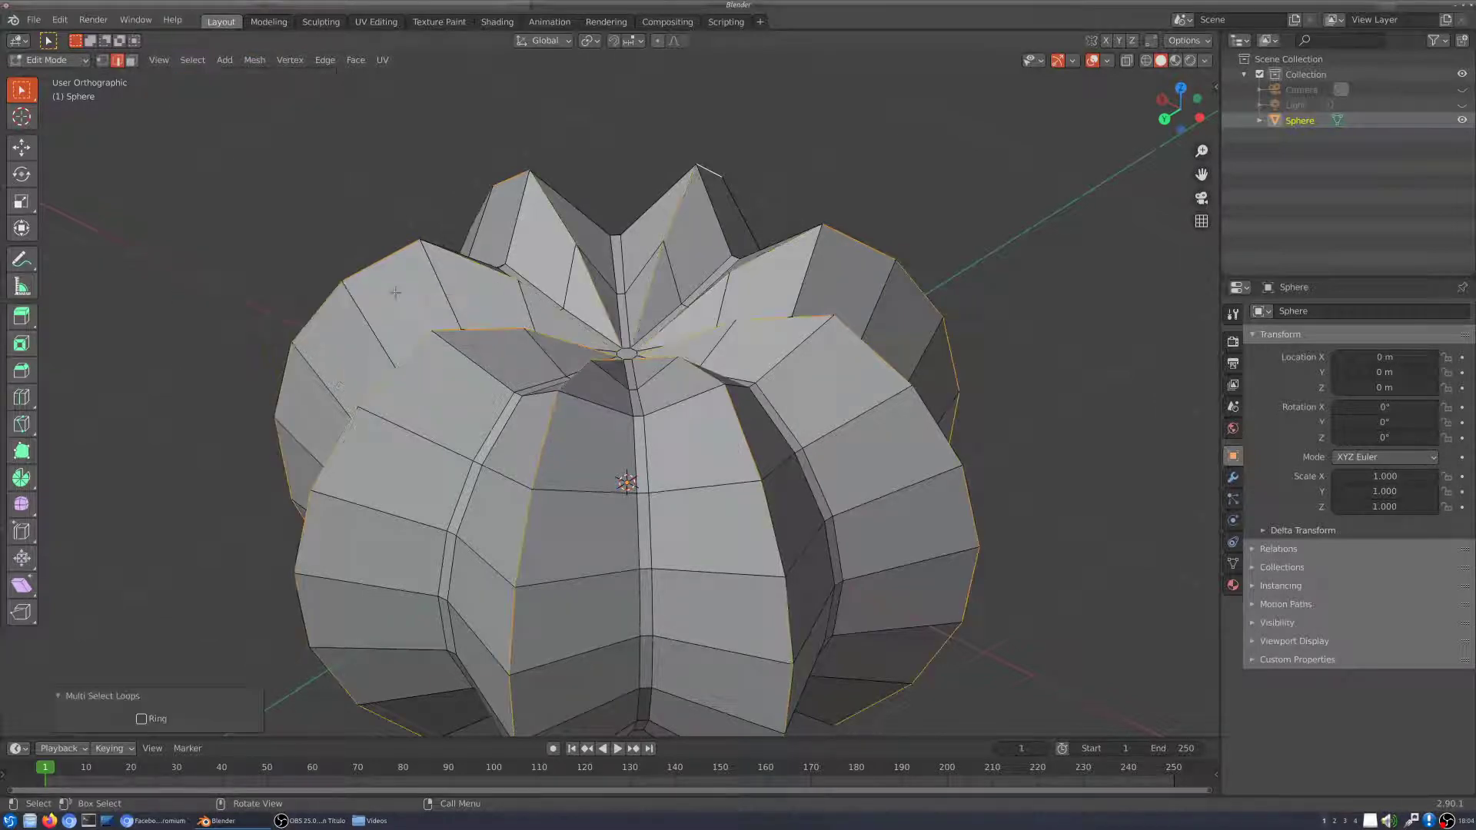
pyautogui.moveTo(653, 354); pyautogui.dragTo(657, 459, button='middle')
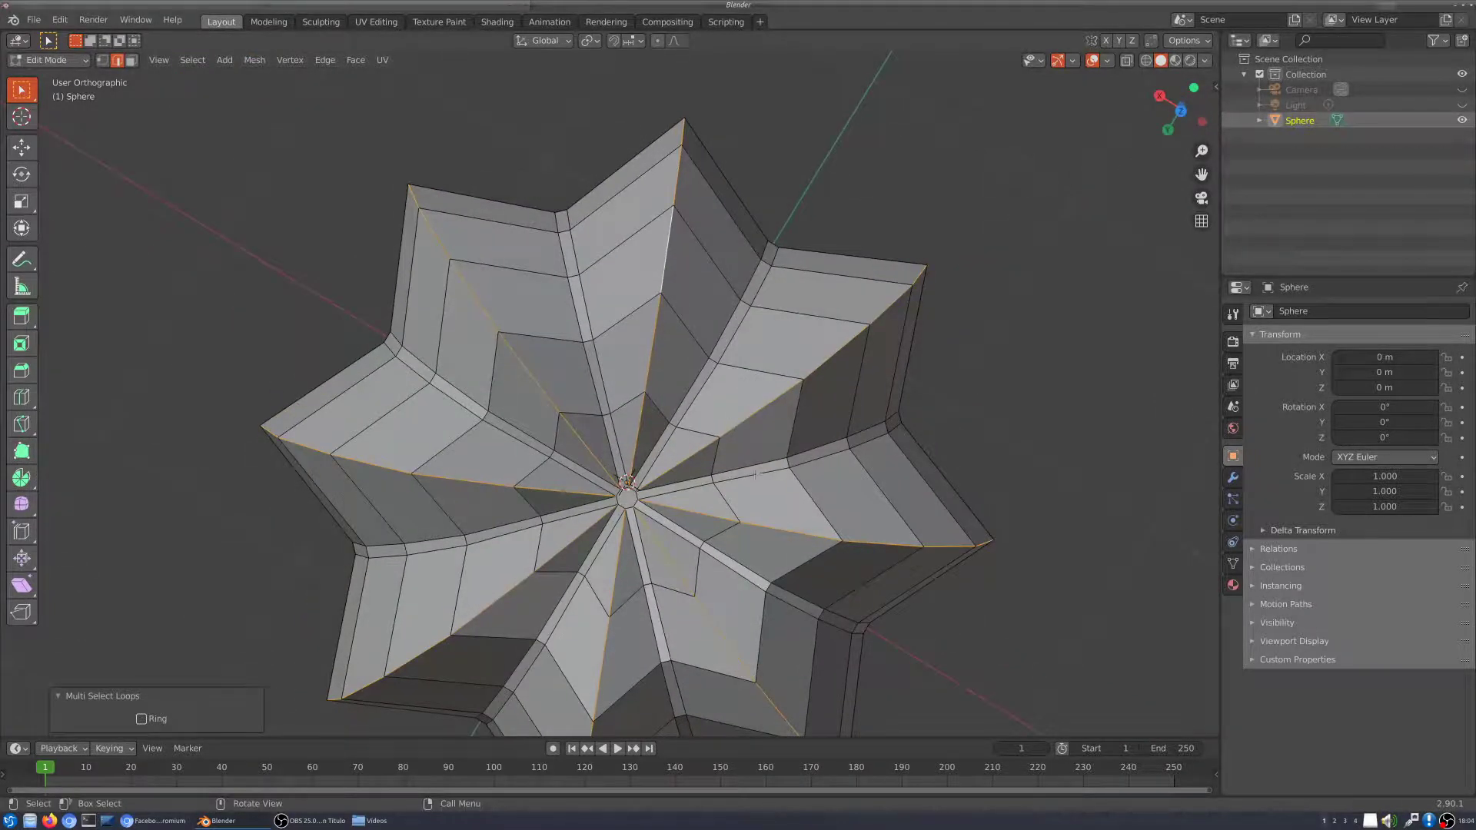
pyautogui.moveTo(755, 475); pyautogui.dragTo(778, 437, button='middle')
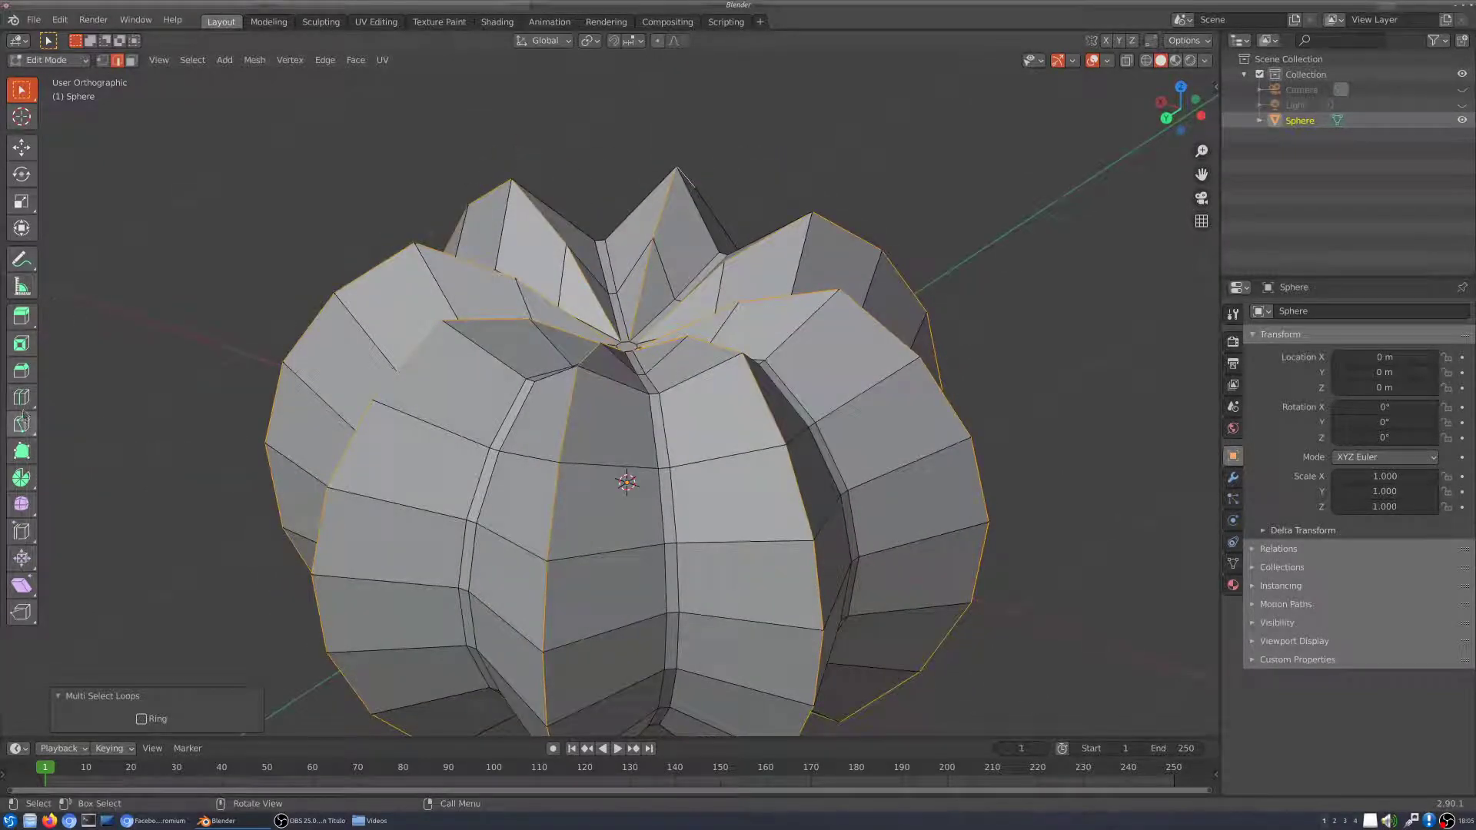
# Step: Try to bevel the full ridge edge loops by about 0.0928 m, and undo the bevel
pyautogui.click(22, 371)
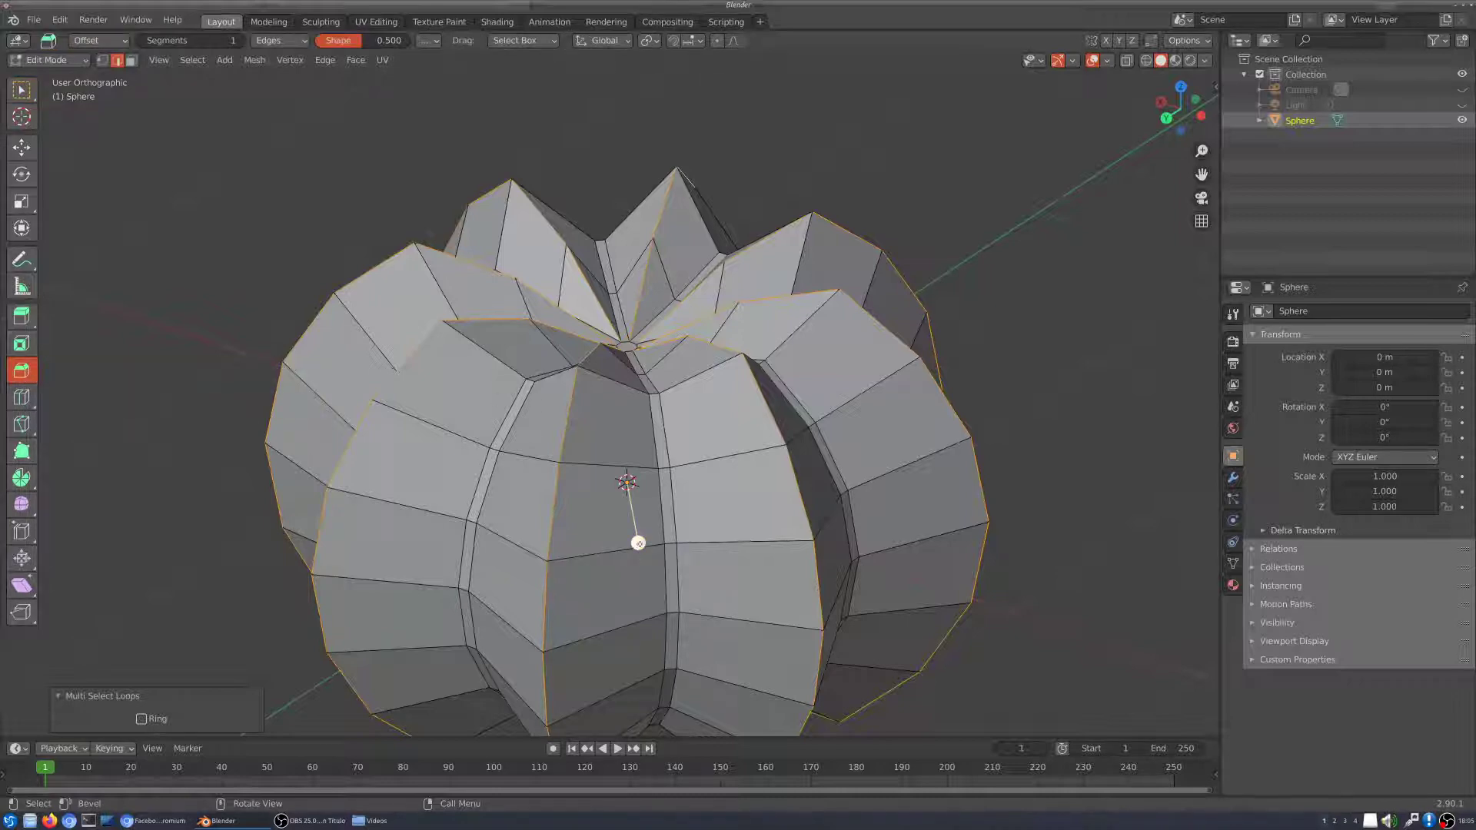
pyautogui.moveTo(642, 543); pyautogui.dragTo(828, 544, button='middle')
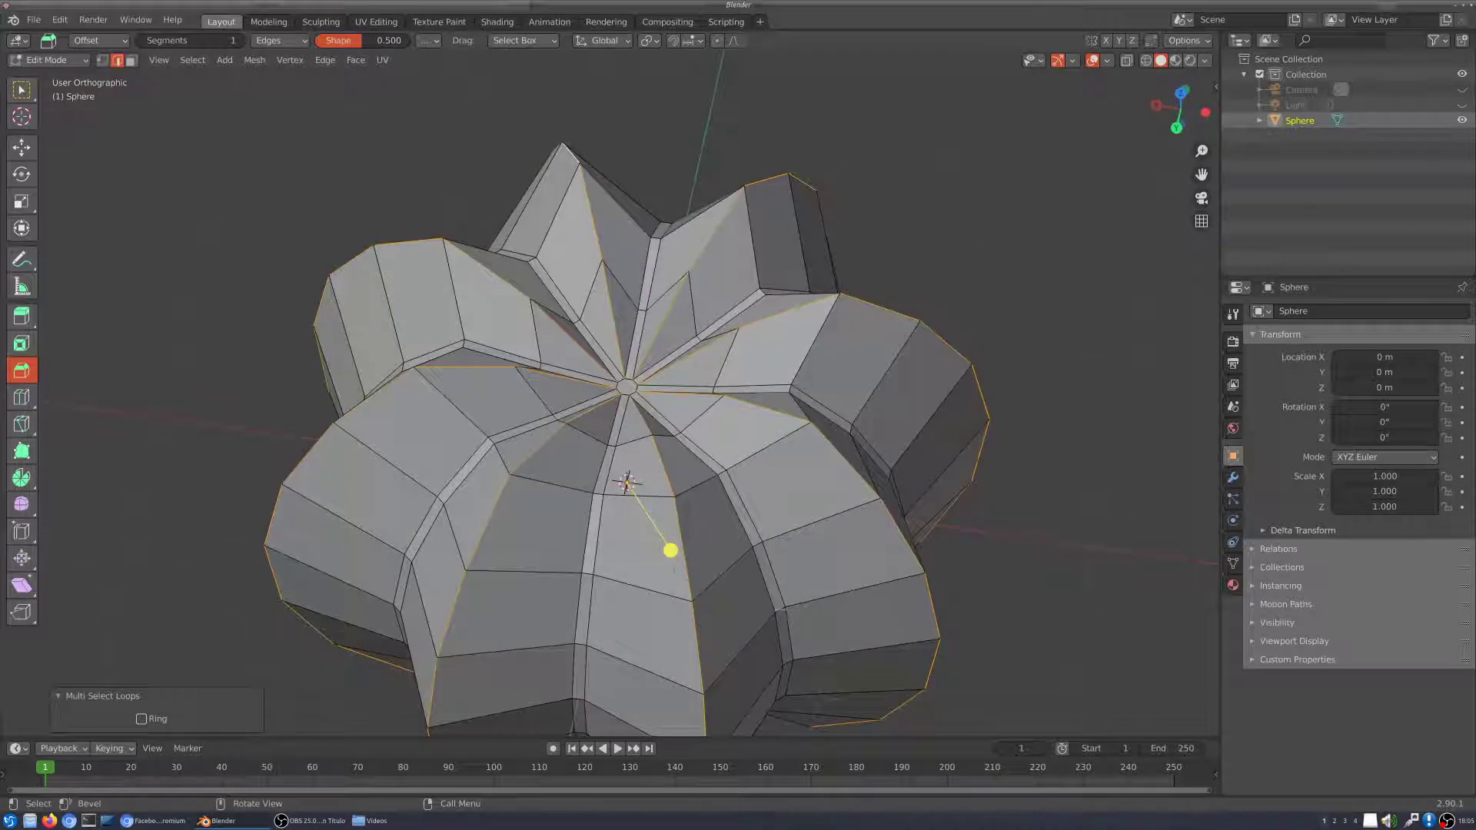
pyautogui.moveTo(670, 551); pyautogui.dragTo(681, 561)
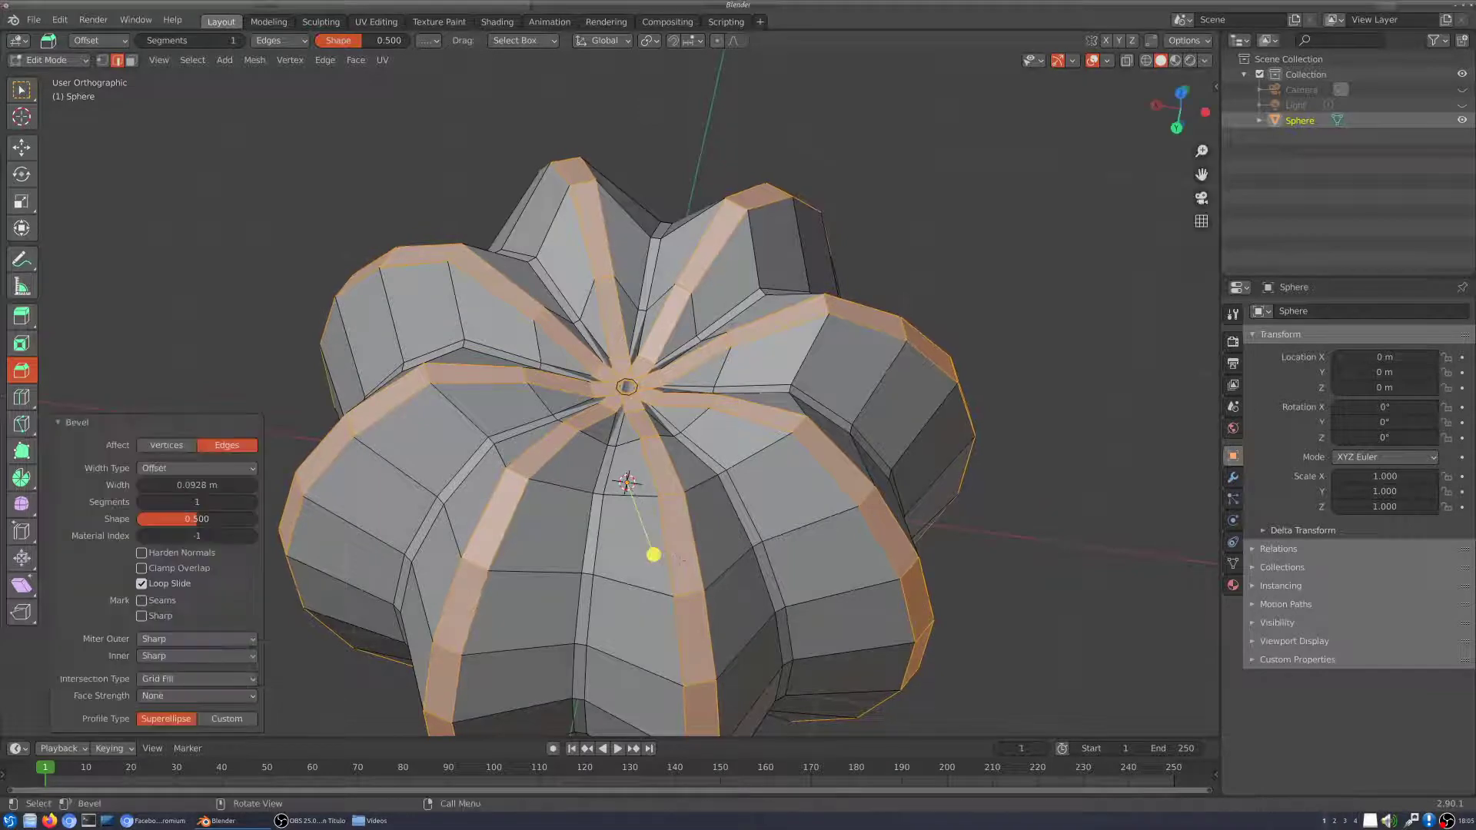
pyautogui.moveTo(652, 556); pyautogui.dragTo(653, 550, button='middle')
pyautogui.hotkey('ctrl', 'z')
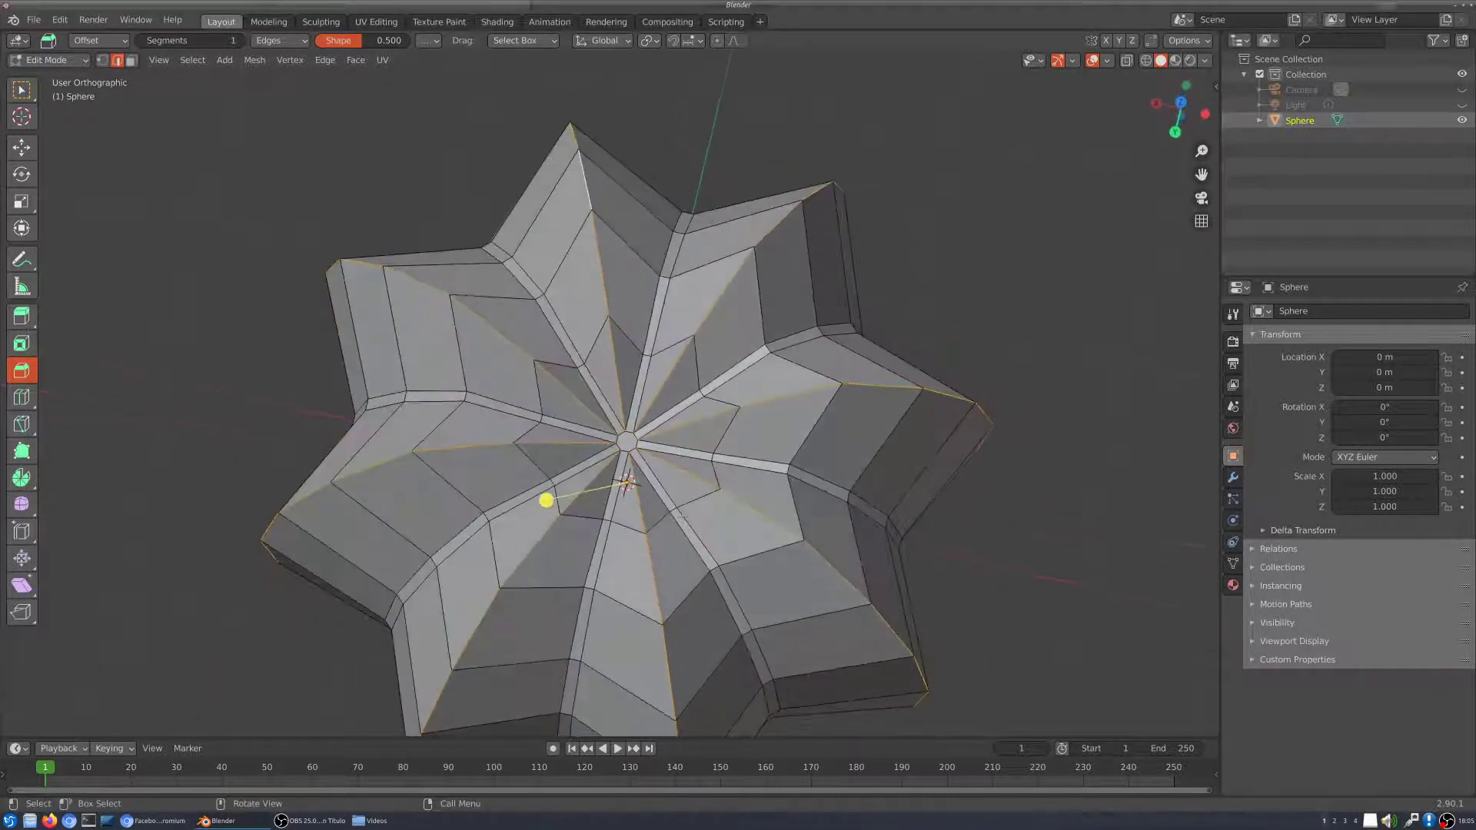
# Step: Deselect the innermost ridge edges around both poles, keeping the rest of each ridge loop selected
pyautogui.press('w')
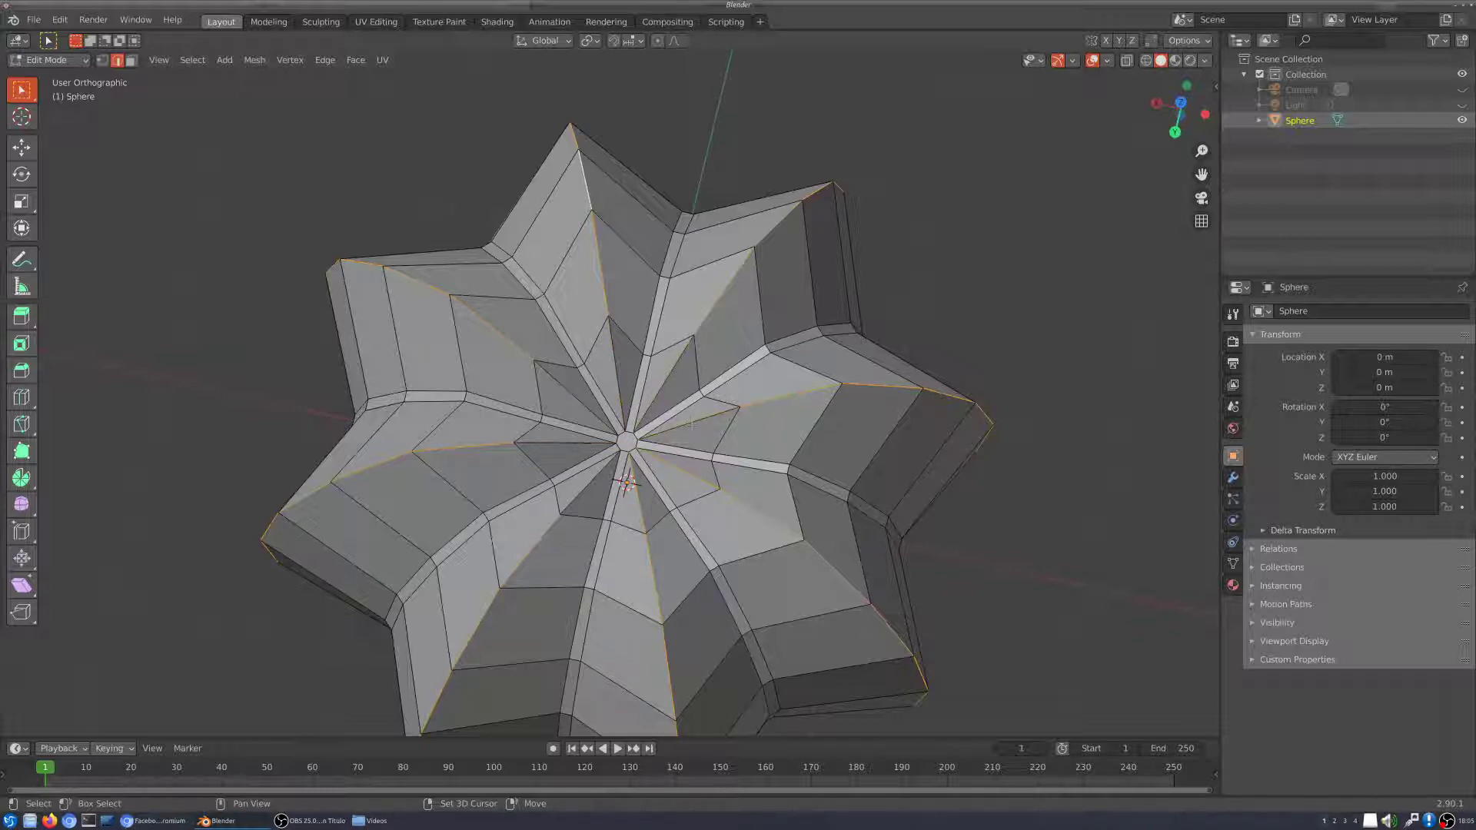
pyautogui.moveTo(685, 469); pyautogui.dragTo(857, 284, button='middle')
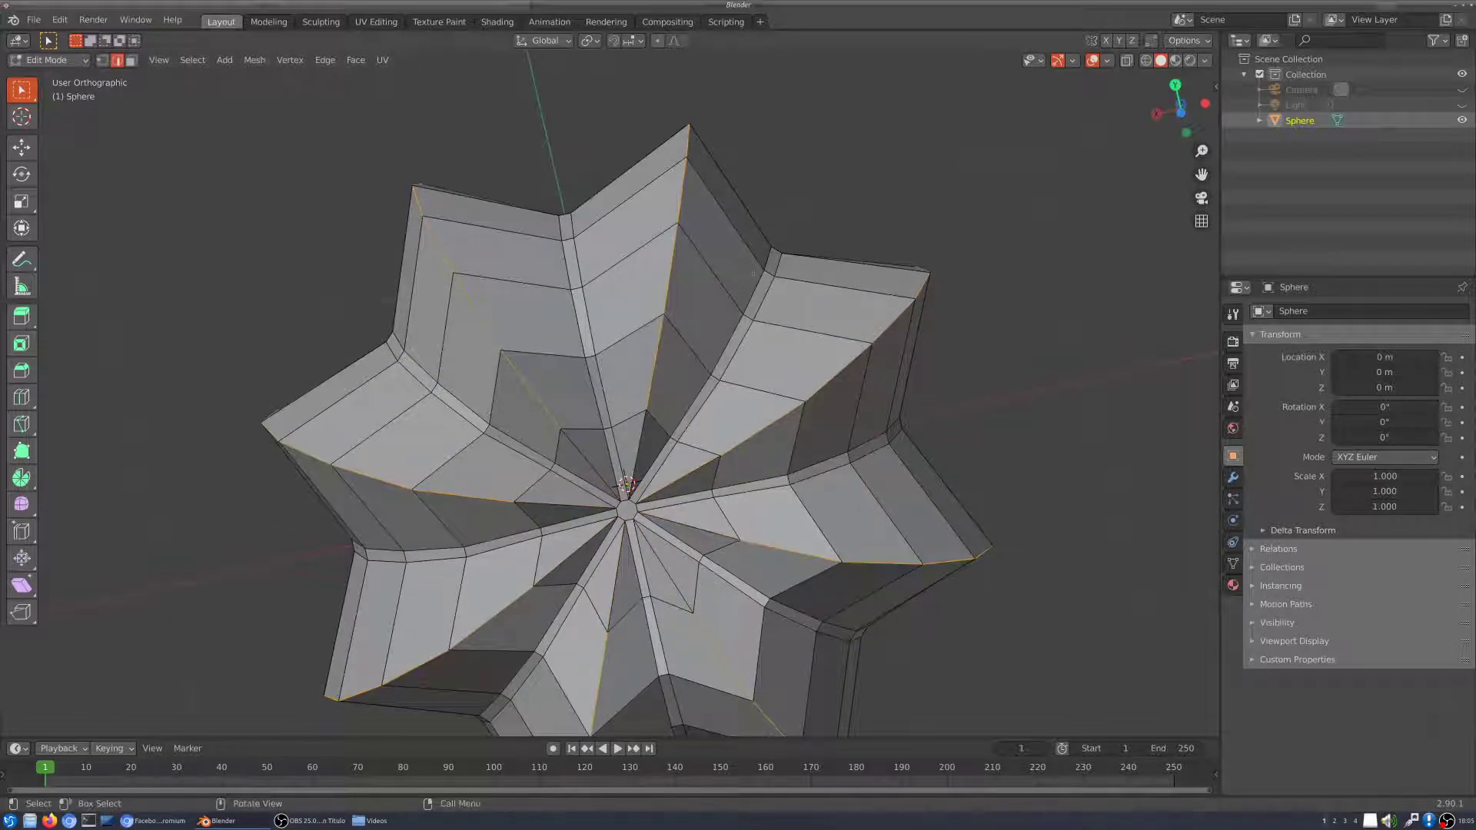
pyautogui.moveTo(679, 525); pyautogui.dragTo(692, 442, button='middle')
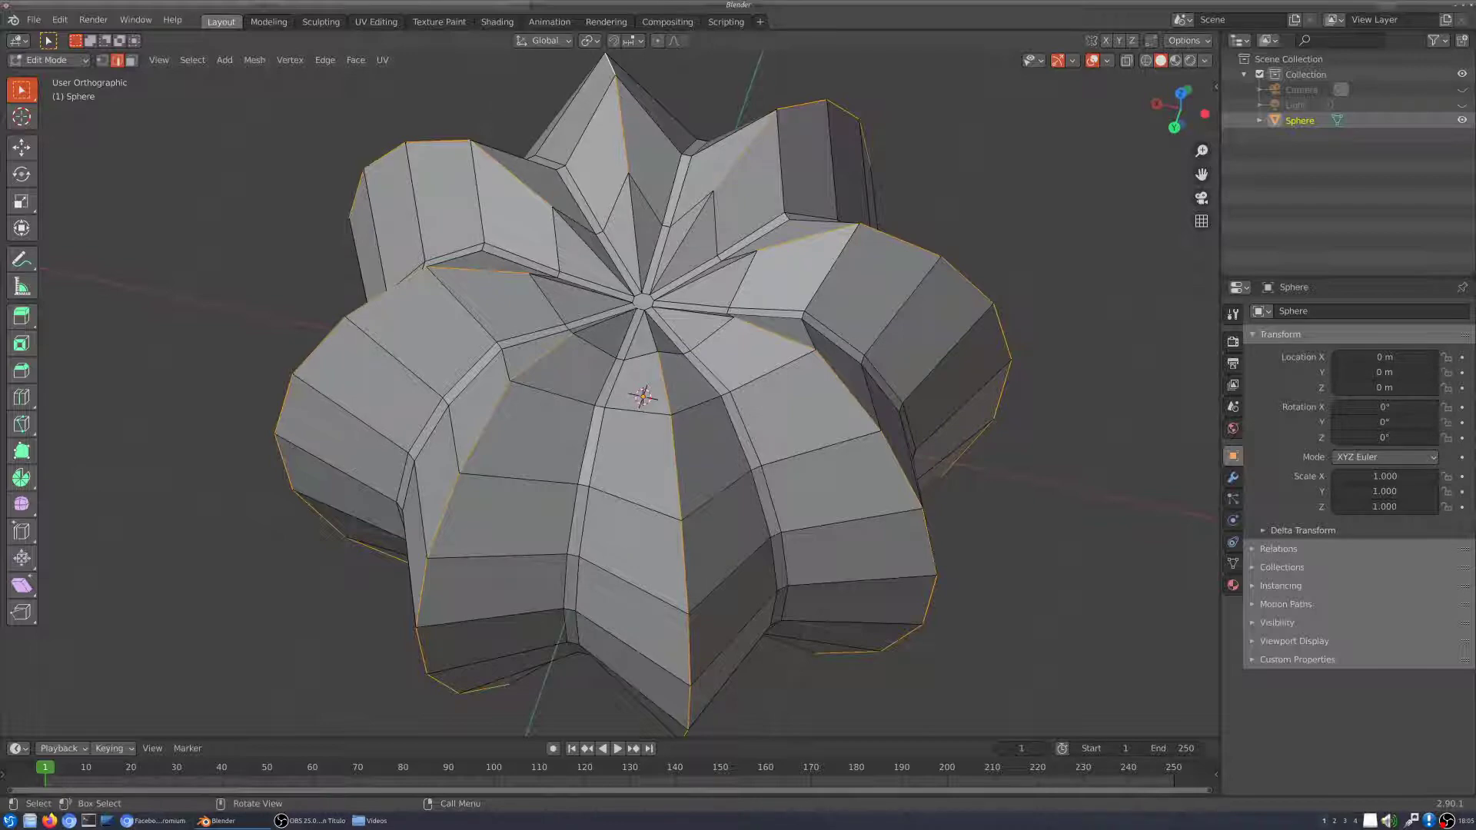
pyautogui.scroll(4, 636, 291)
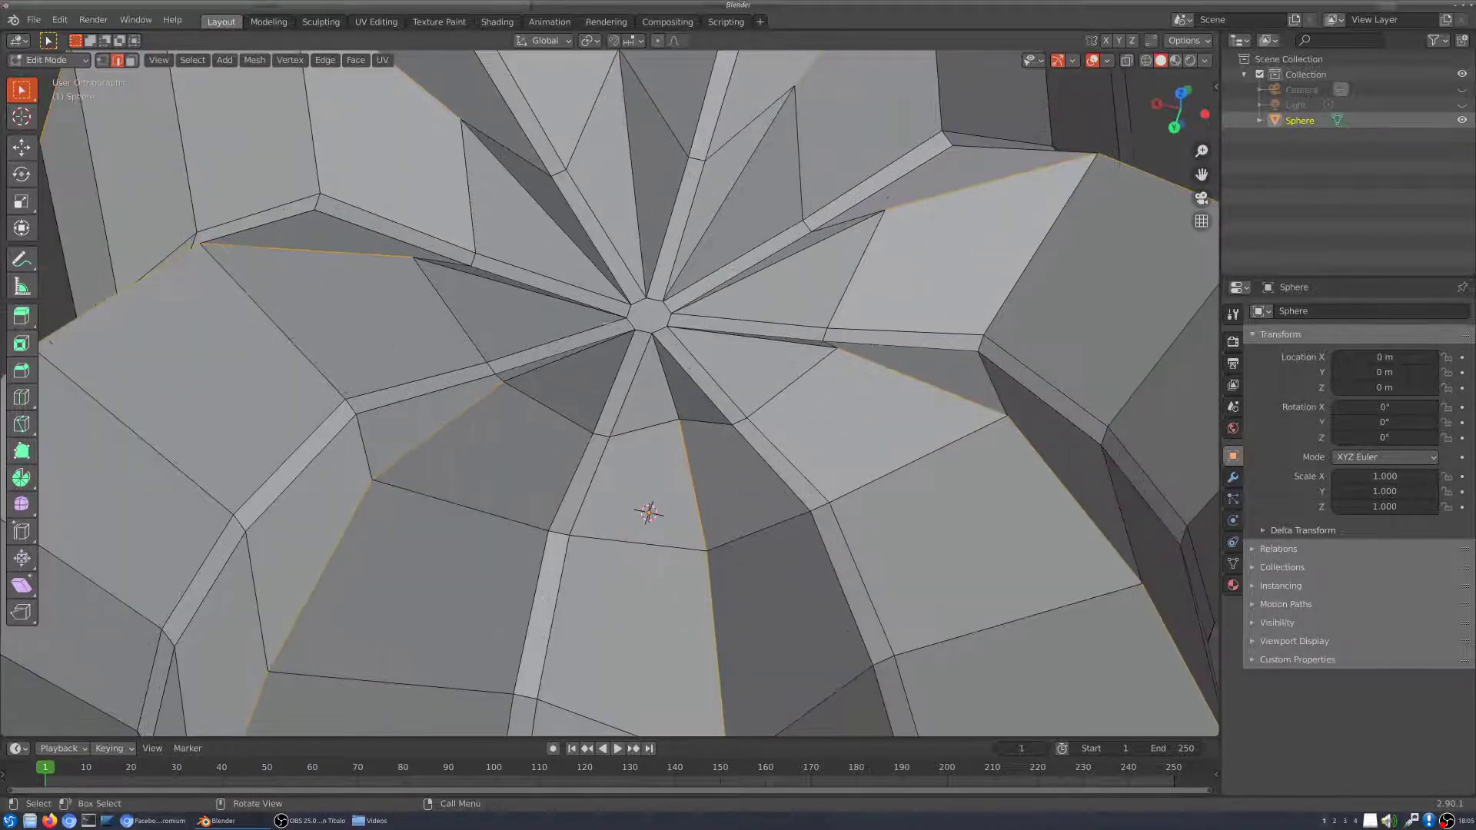
pyautogui.moveTo(643, 311); pyautogui.dragTo(640, 403, button='middle')
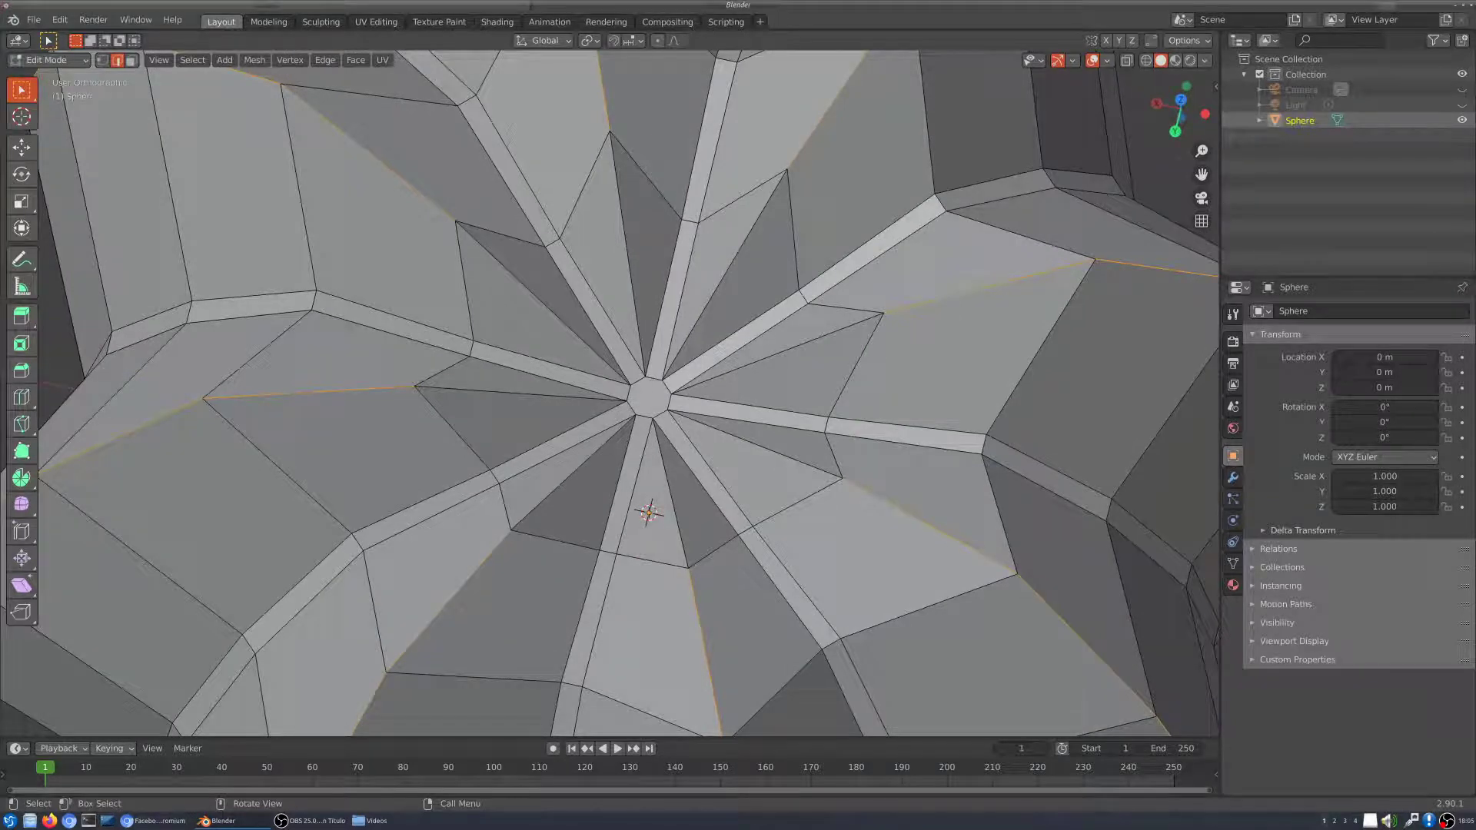
pyautogui.scroll(-5, 633, 347)
pyautogui.moveTo(633, 347); pyautogui.dragTo(631, 292, button='middle')
pyautogui.moveTo(754, 329); pyautogui.dragTo(769, 373, button='middle')
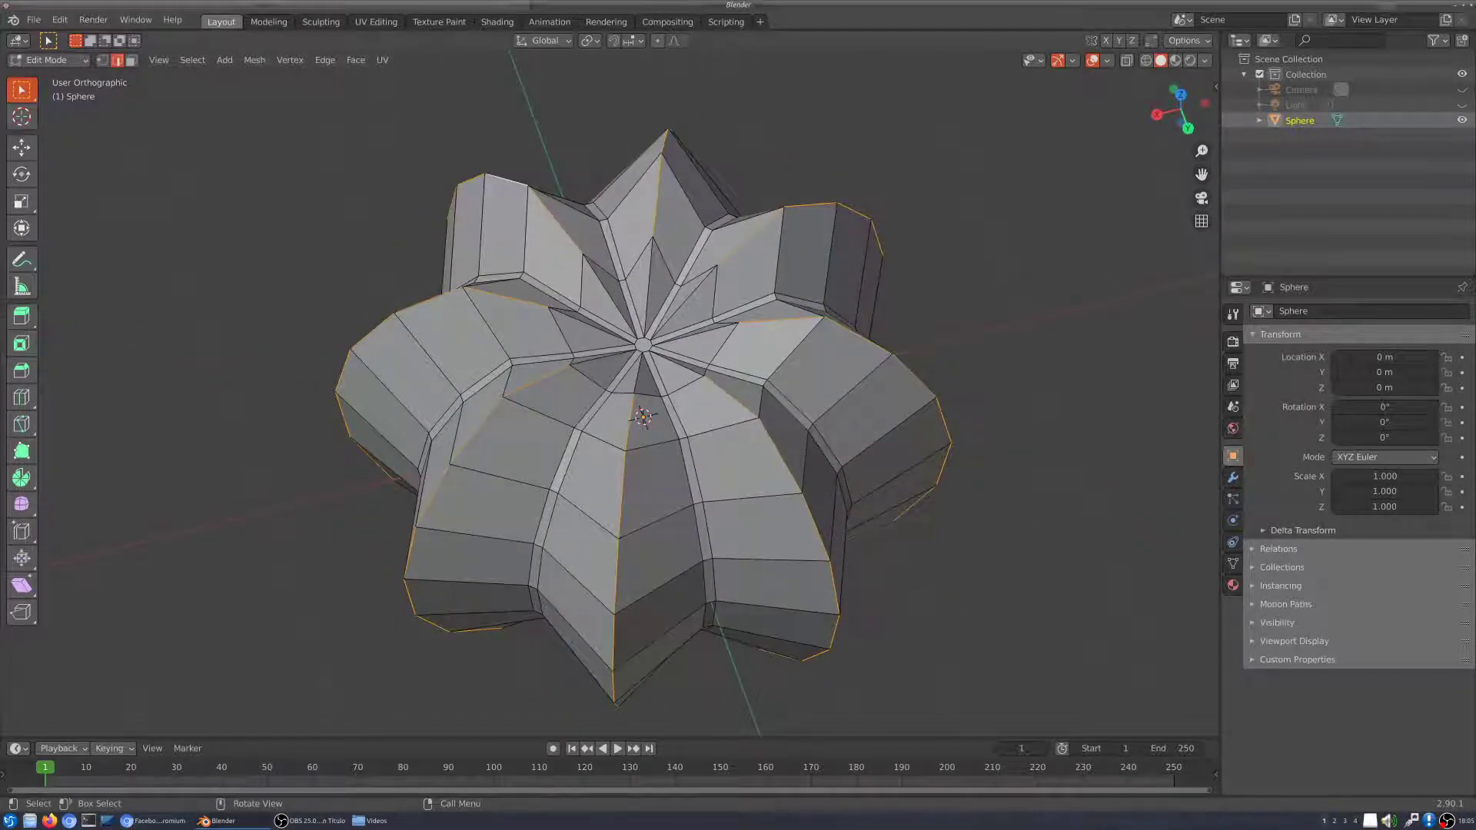
pyautogui.moveTo(652, 399); pyautogui.dragTo(652, 523, button='middle')
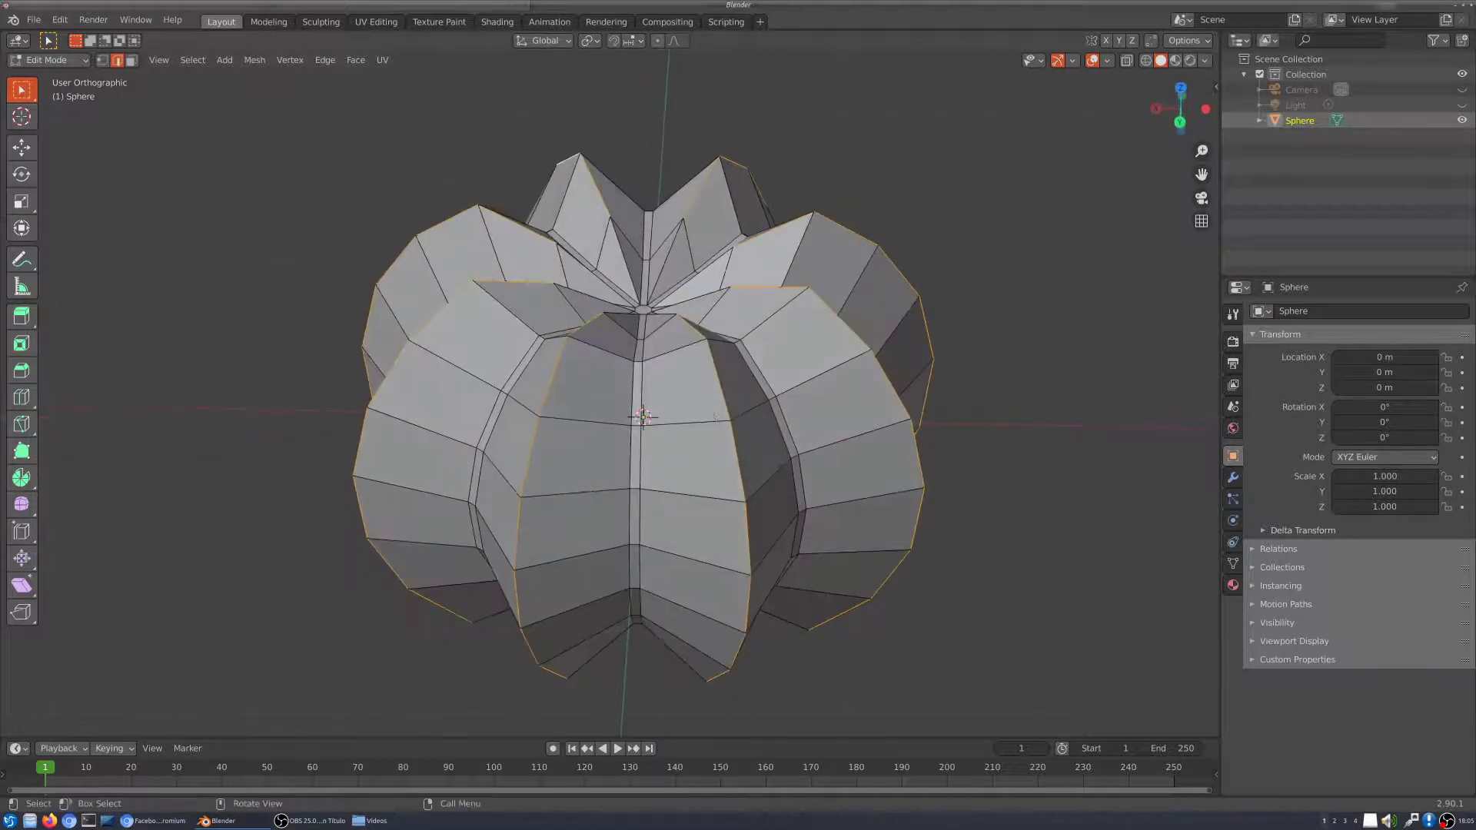
# Step: Bevel the selected ridge edges with a single segment and an offset width of about 0.203 m
pyautogui.click(22, 371)
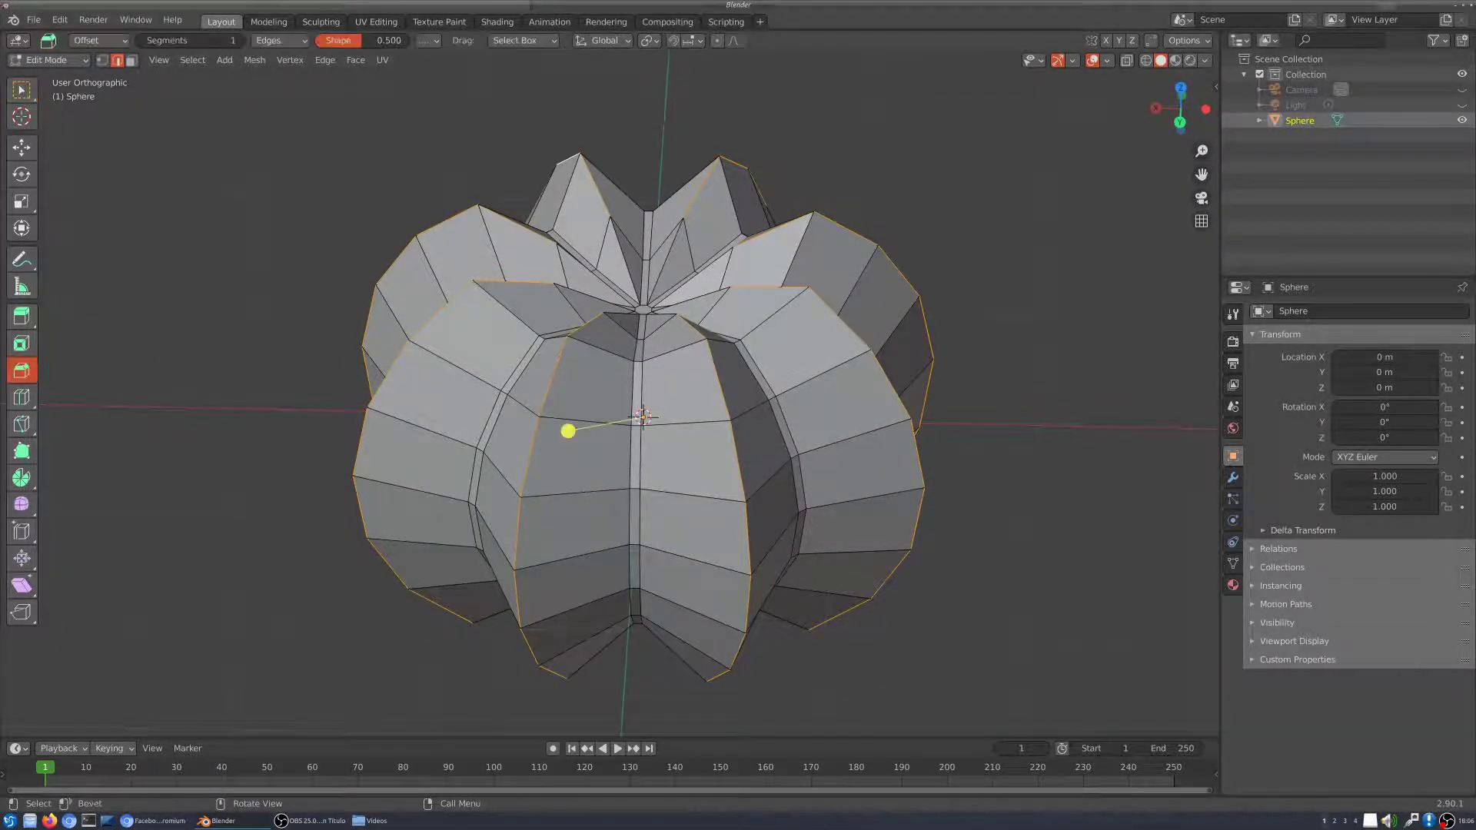
pyautogui.moveTo(567, 428); pyautogui.dragTo(567, 441, button='middle')
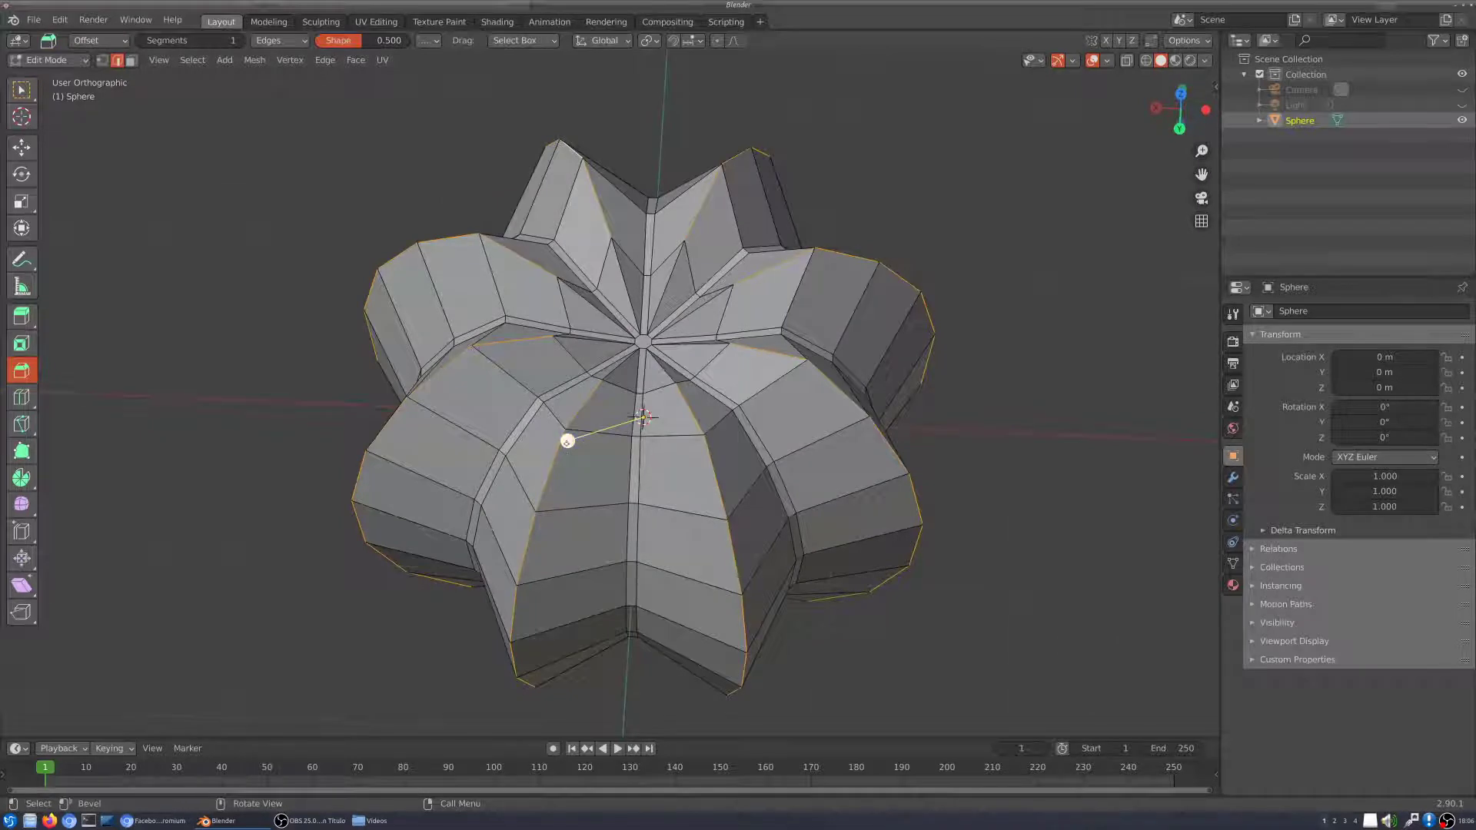
pyautogui.moveTo(566, 441); pyautogui.dragTo(549, 455)
pyautogui.moveTo(769, 492); pyautogui.dragTo(821, 376, button='middle')
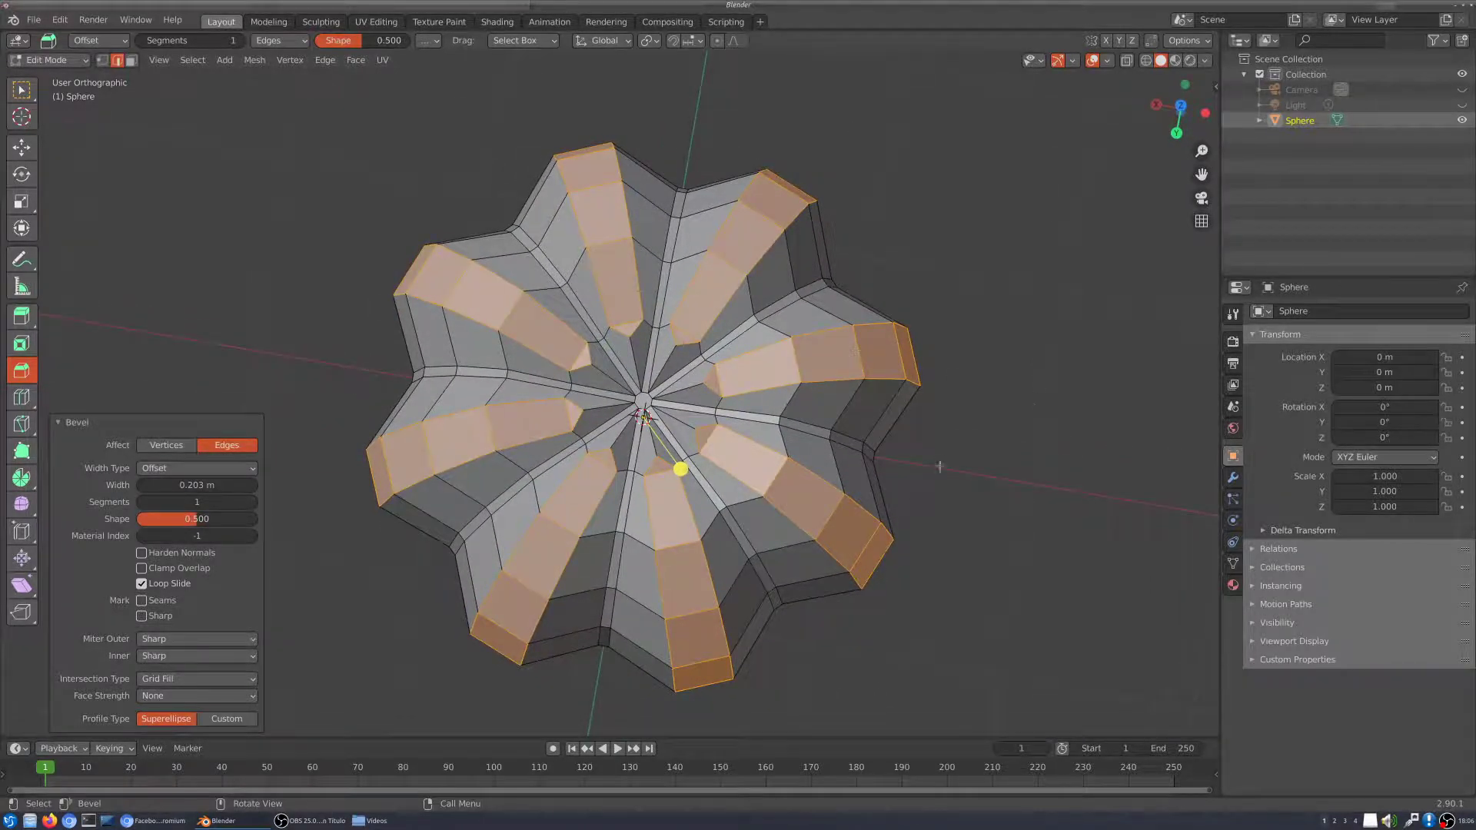
# Step: Deselect the beveled ridge faces and return to the box selection tool
pyautogui.moveTo(940, 467); pyautogui.dragTo(784, 290, button='middle')
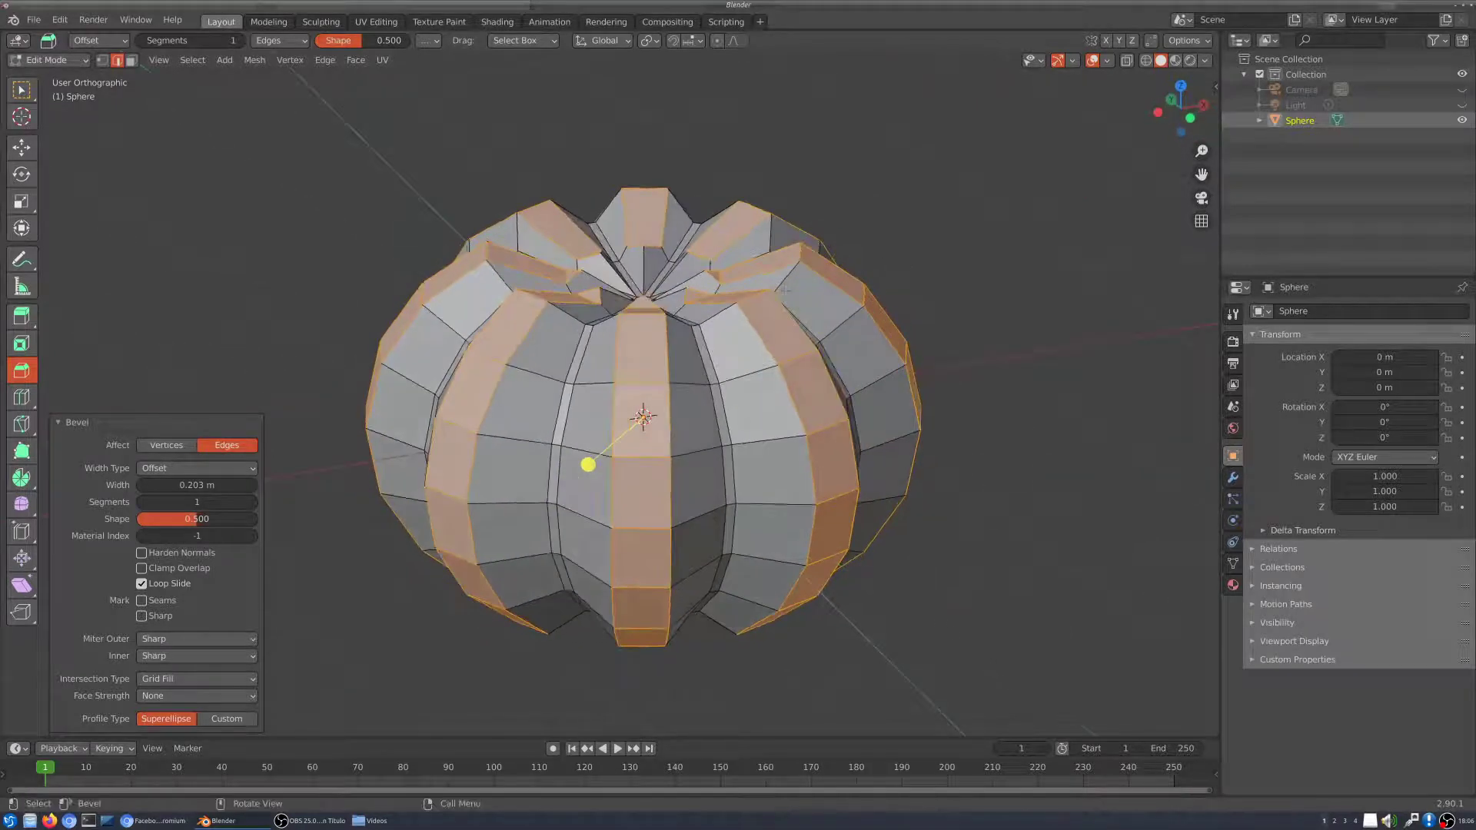
pyautogui.moveTo(588, 464); pyautogui.dragTo(586, 476, button='middle')
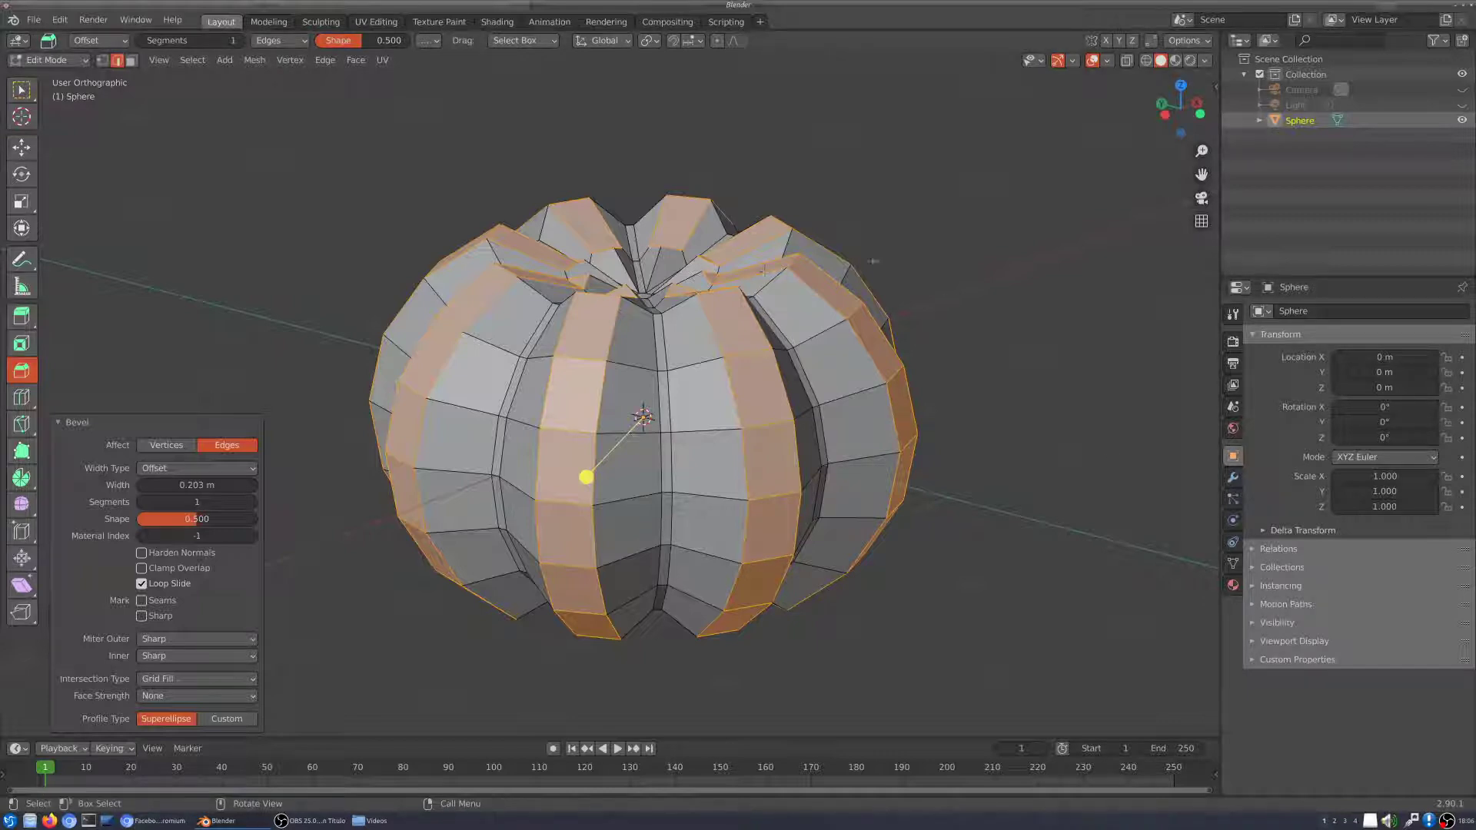
pyautogui.moveTo(685, 266); pyautogui.dragTo(692, 309, button='middle')
pyautogui.scroll(2, 683, 329)
pyautogui.moveTo(592, 483); pyautogui.dragTo(500, 208, button='middle')
pyautogui.hotkey('alt', 'a')
pyautogui.click(32, 100)
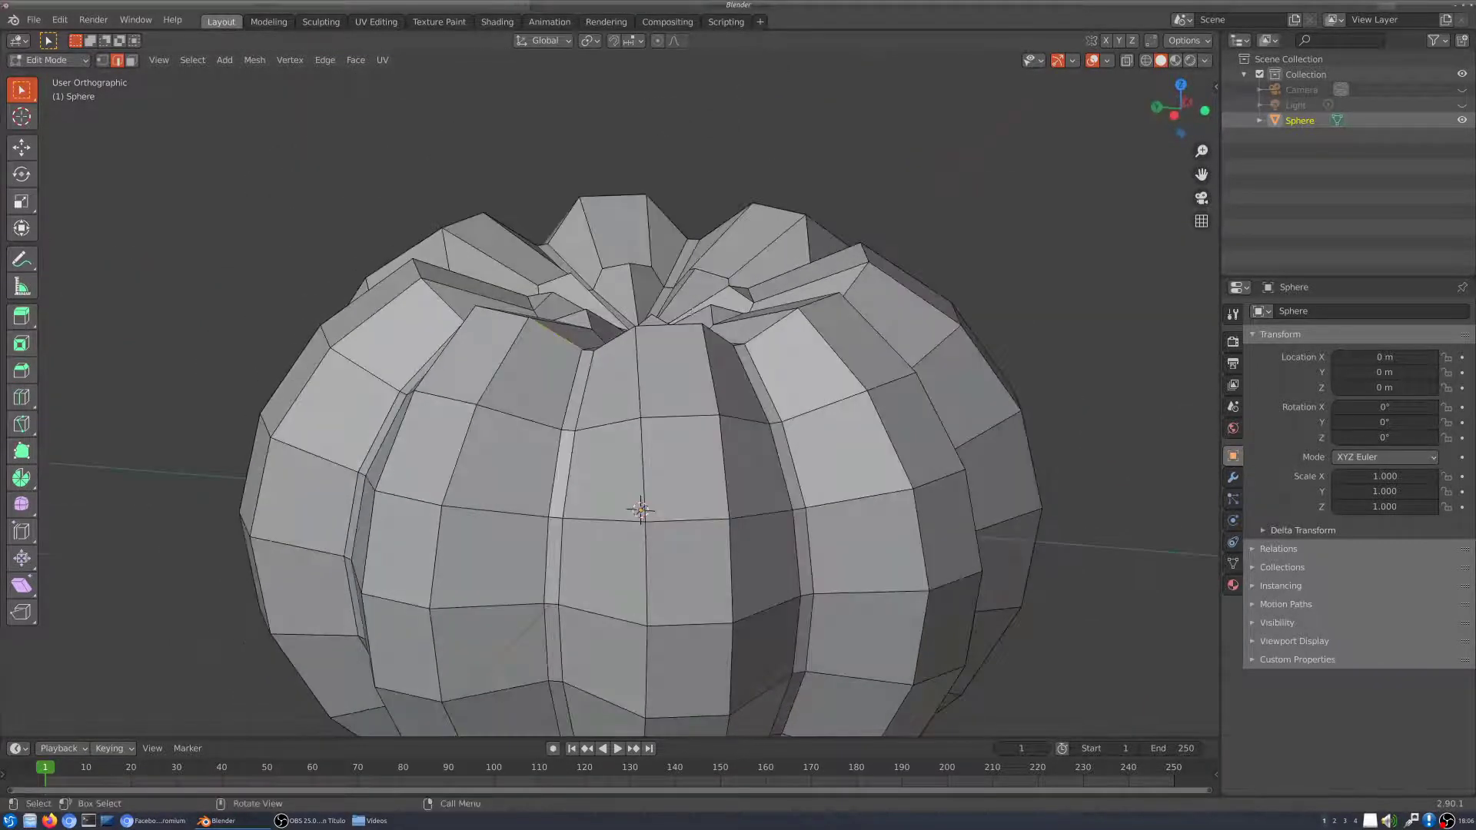
# Step: Select the complete edge loop running around the body's upper rim, across all ribs and grooves
pyautogui.moveTo(850, 314); pyautogui.dragTo(773, 407, button='middle')
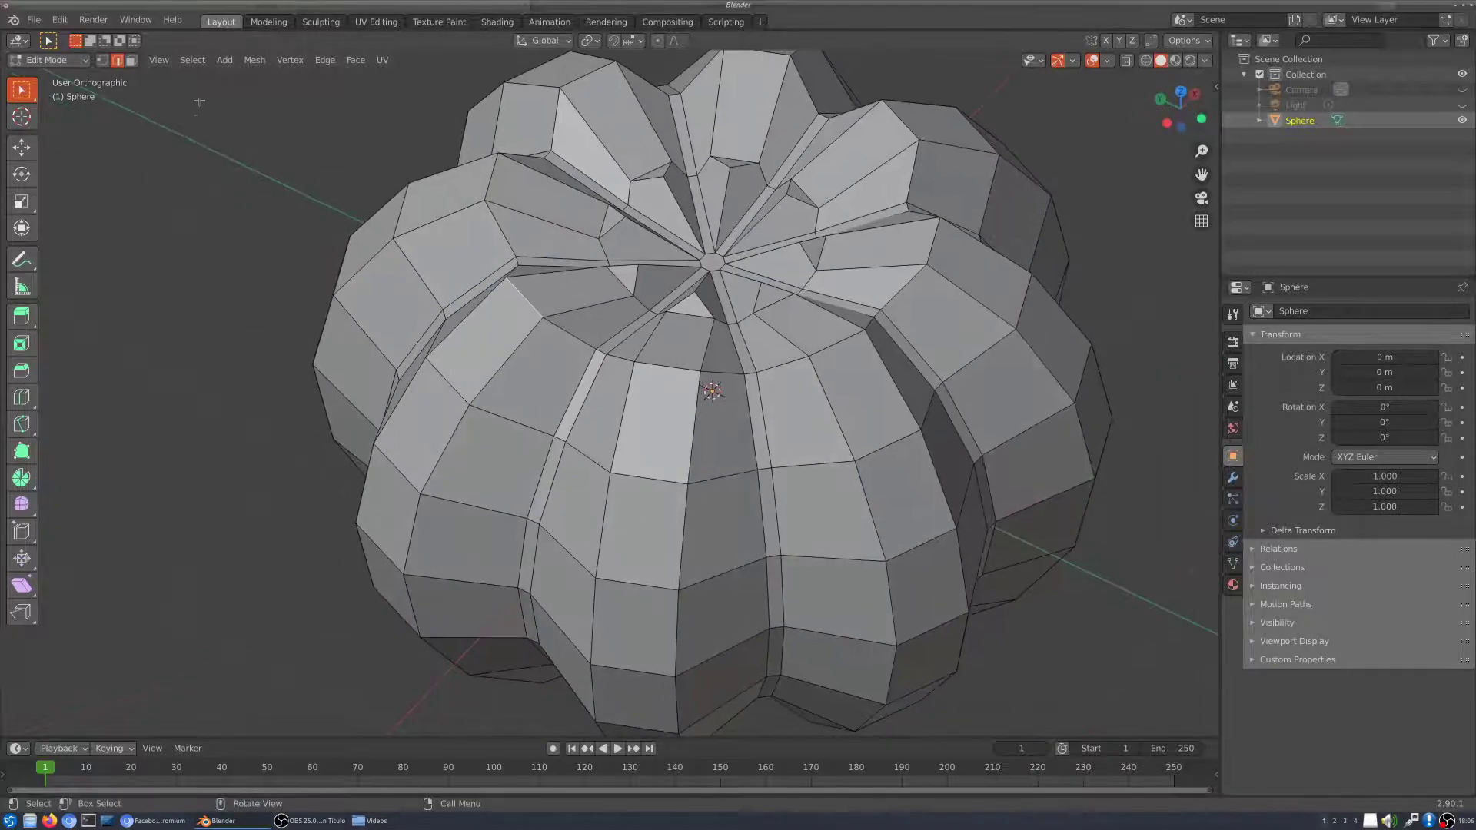
pyautogui.click(189, 61)
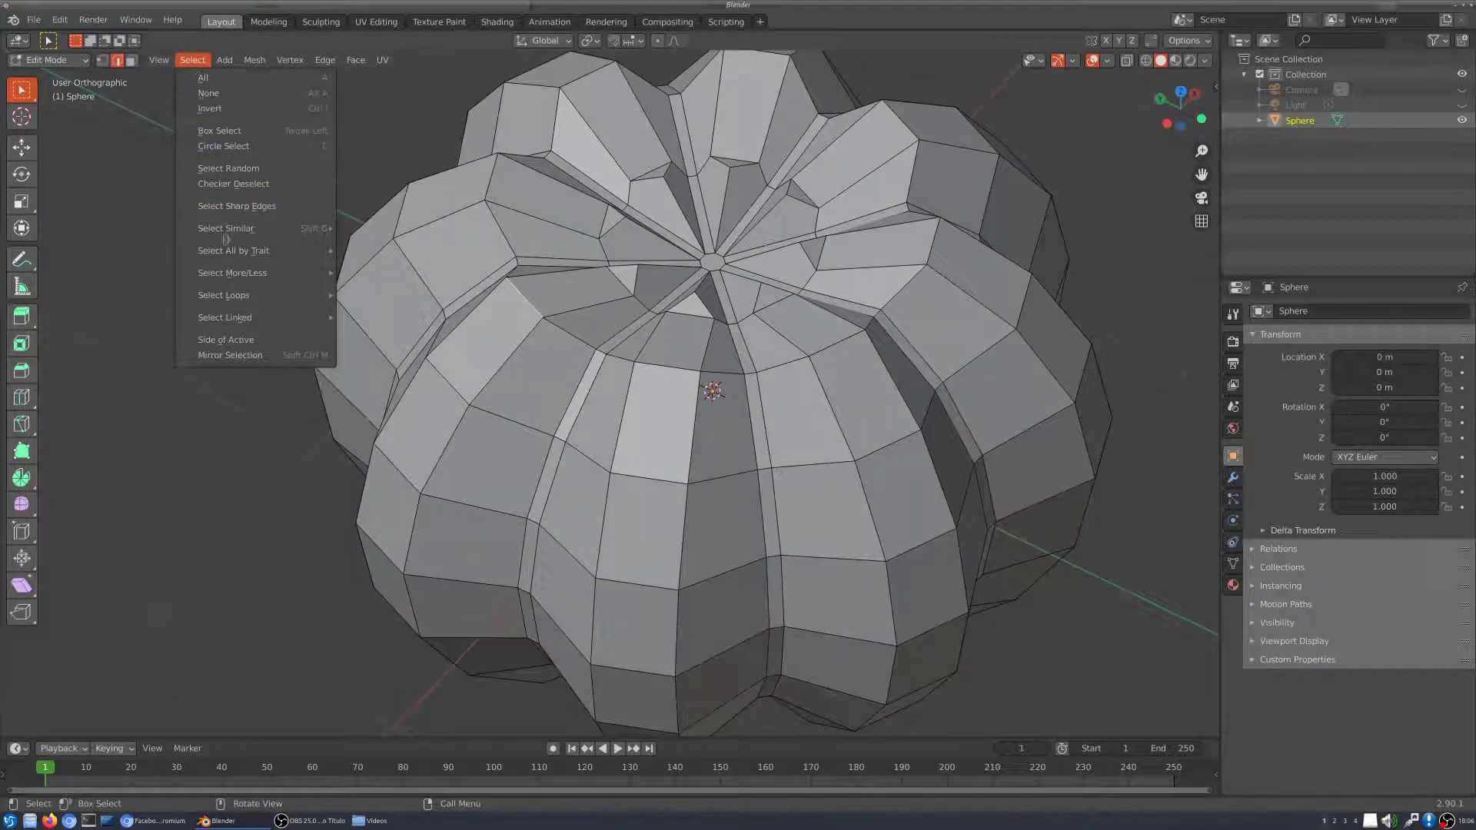
pyautogui.moveTo(231, 295)
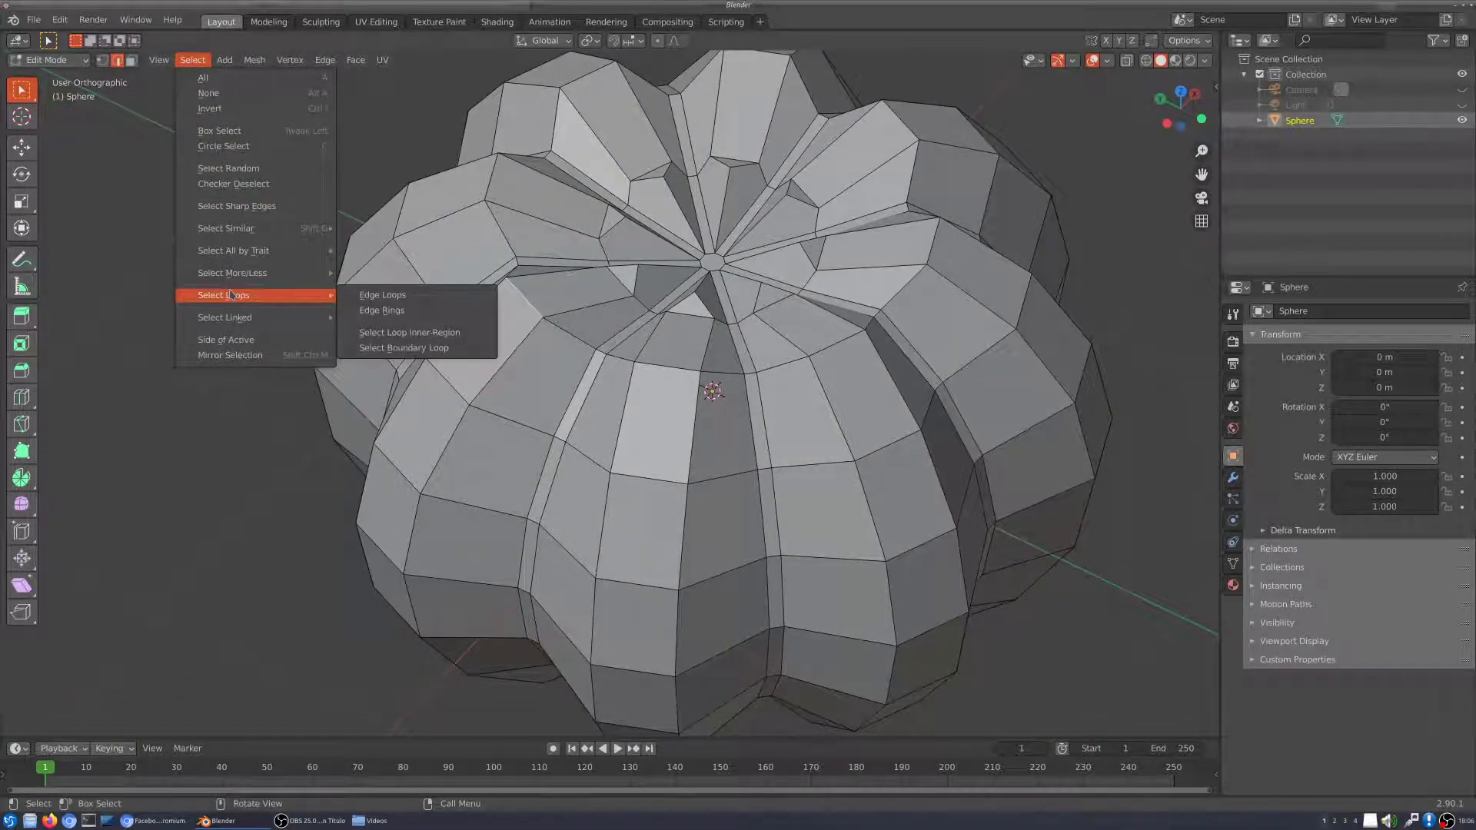
pyautogui.click(366, 300)
pyautogui.moveTo(615, 400); pyautogui.dragTo(644, 362, button='middle')
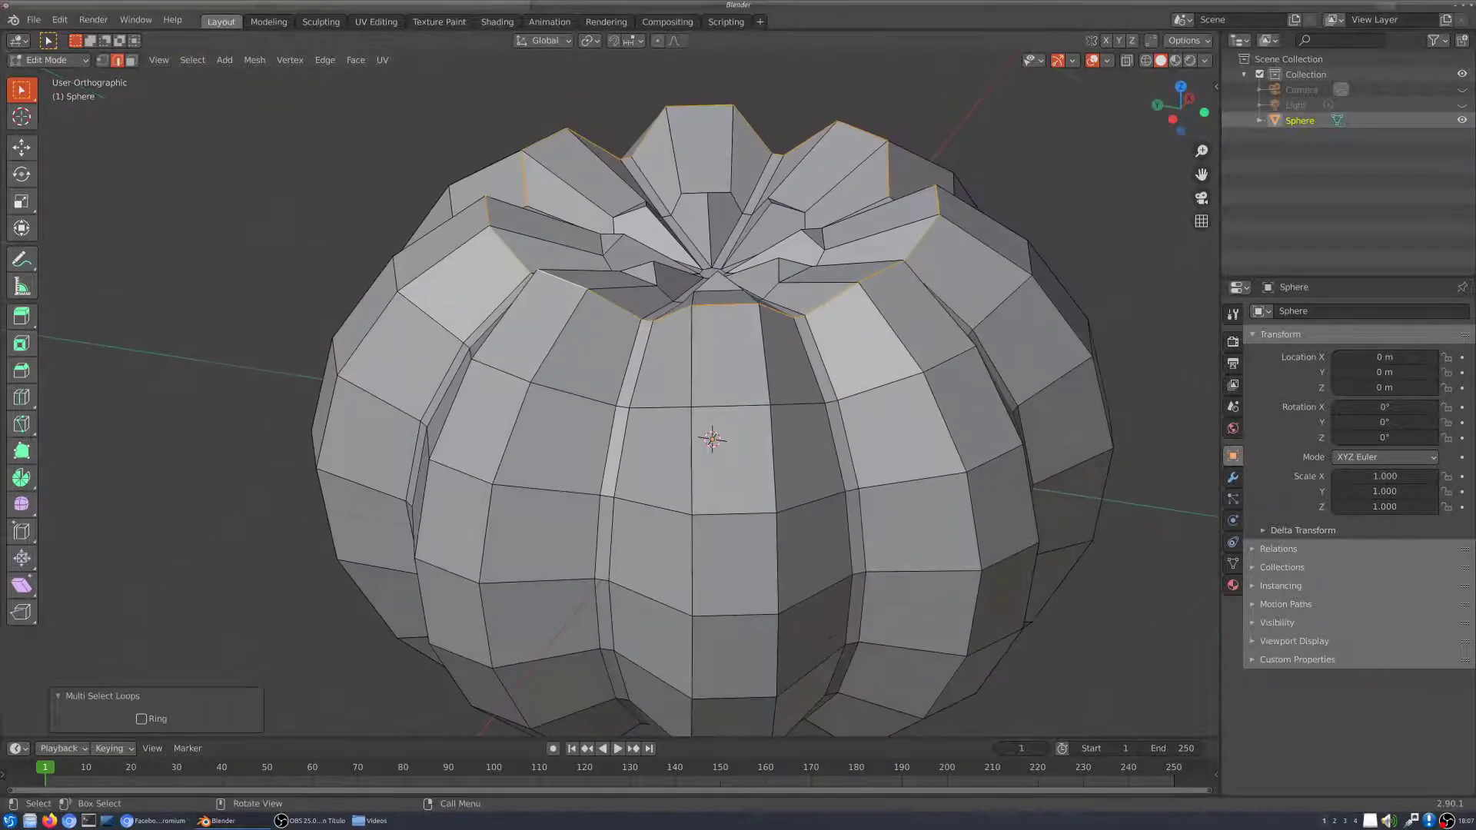
# Step: Bevel the upper rim edge loop with one segment and an offset width of about 0.0597 m
pyautogui.click(22, 372)
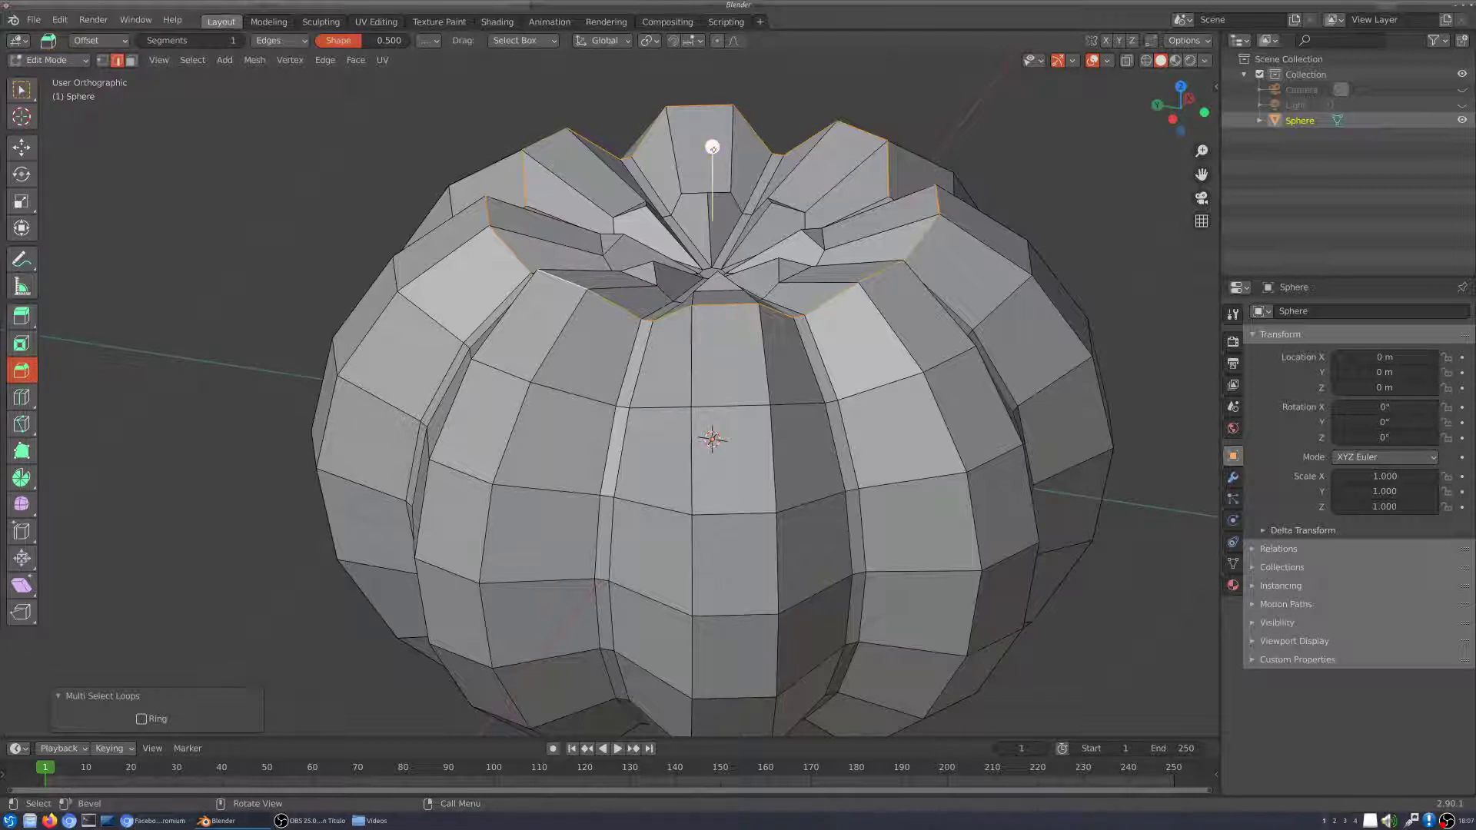
pyautogui.moveTo(713, 147); pyautogui.dragTo(714, 139)
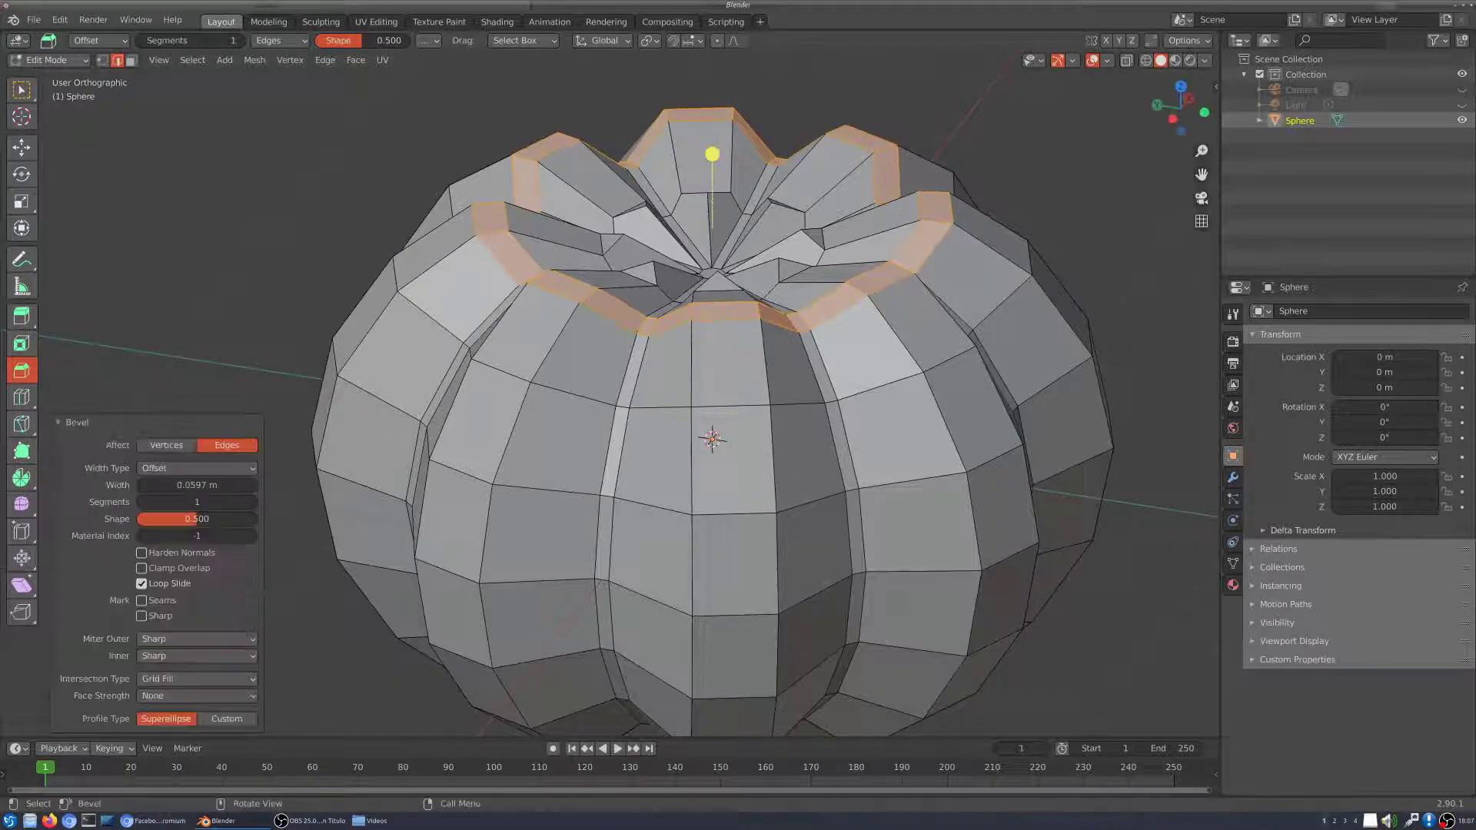
pyautogui.moveTo(943, 222); pyautogui.dragTo(966, 296, button='middle')
pyautogui.moveTo(959, 315); pyautogui.dragTo(815, 255, button='middle')
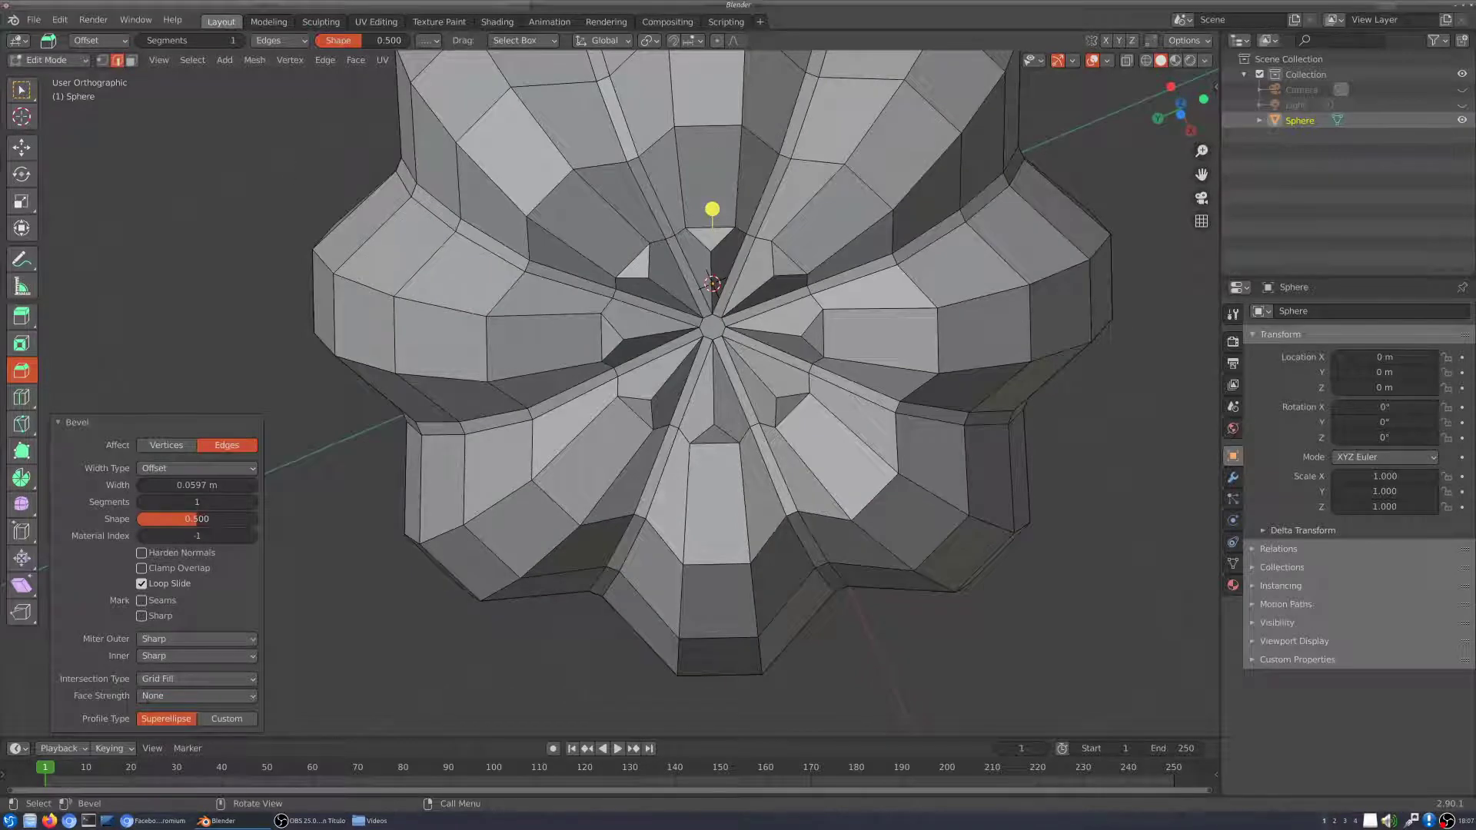
# Step: Select the complete edge loop running around the body's underside rim
pyautogui.click(707, 129)
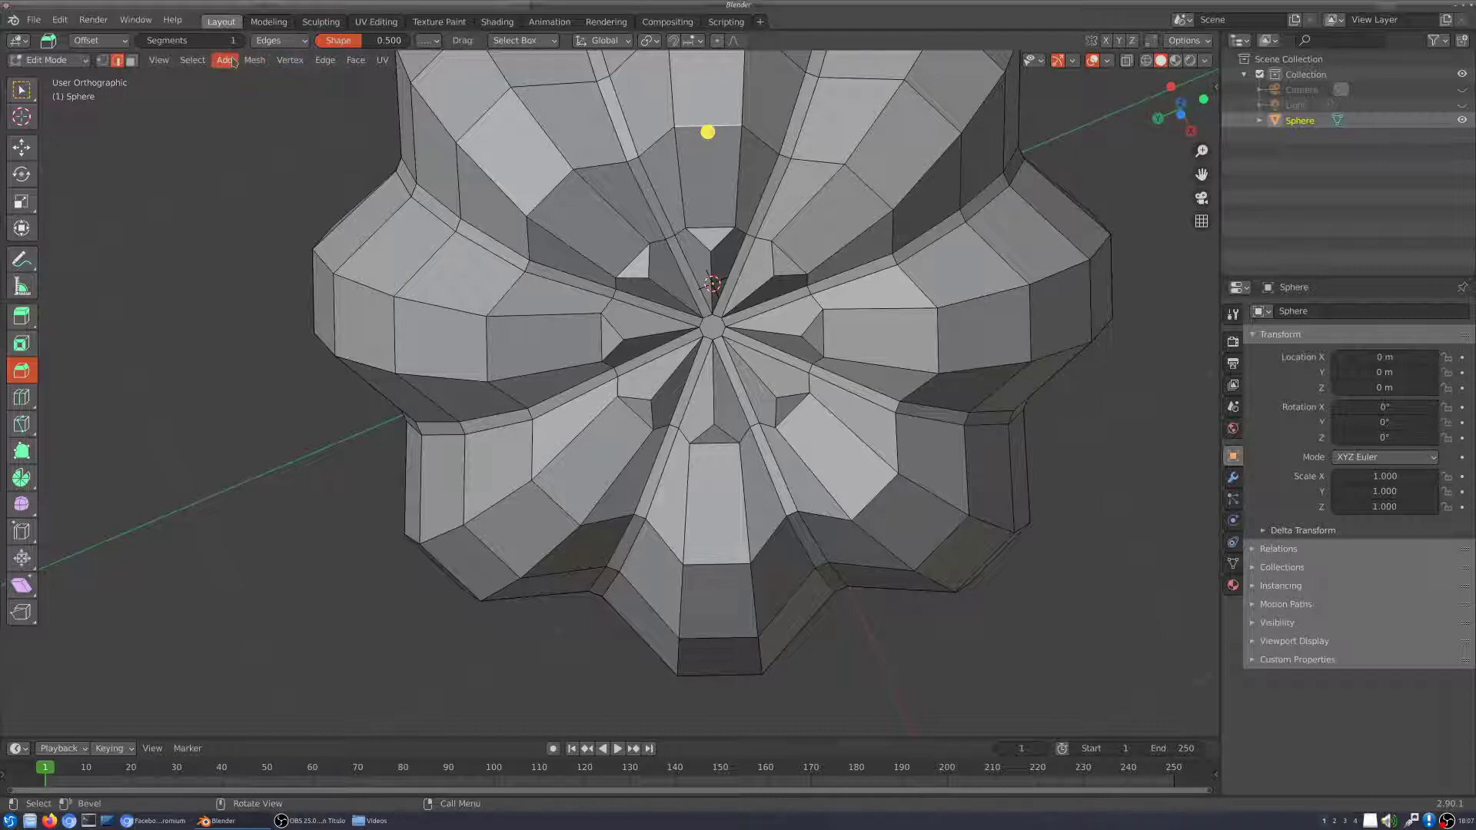
pyautogui.click(193, 60)
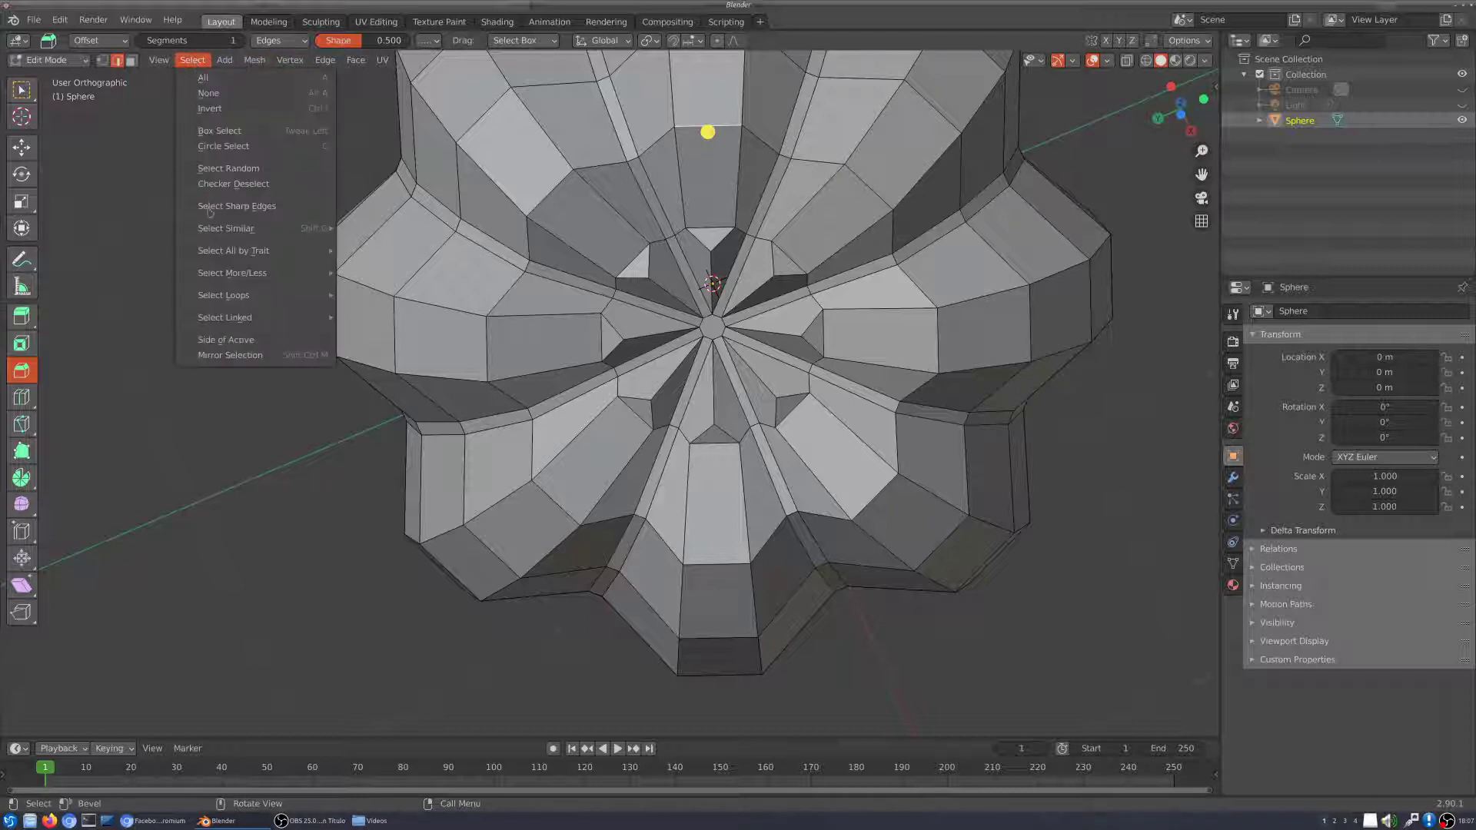
pyautogui.moveTo(298, 299)
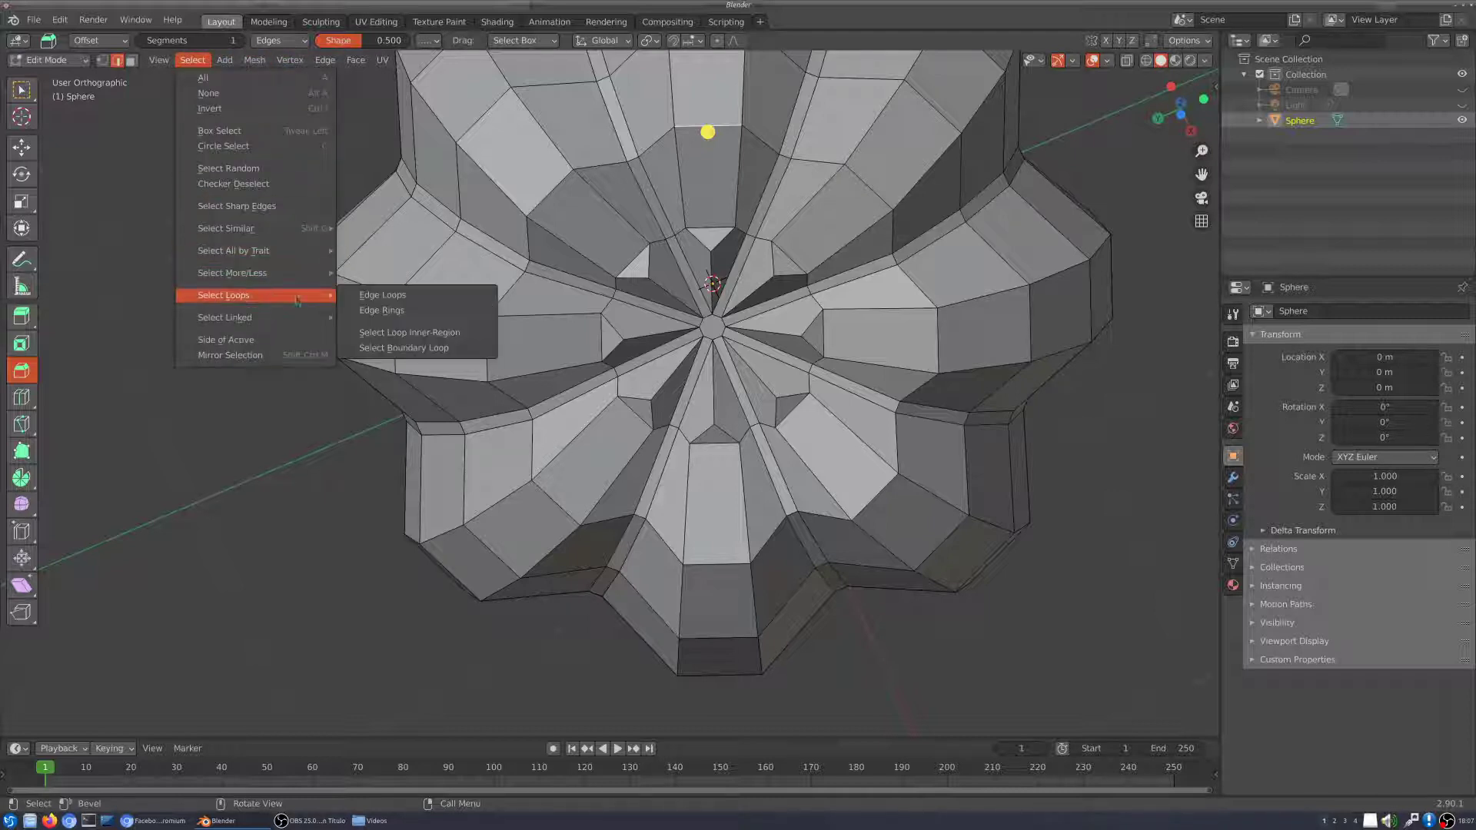
pyautogui.click(380, 297)
pyautogui.moveTo(713, 360); pyautogui.dragTo(712, 409, button='middle')
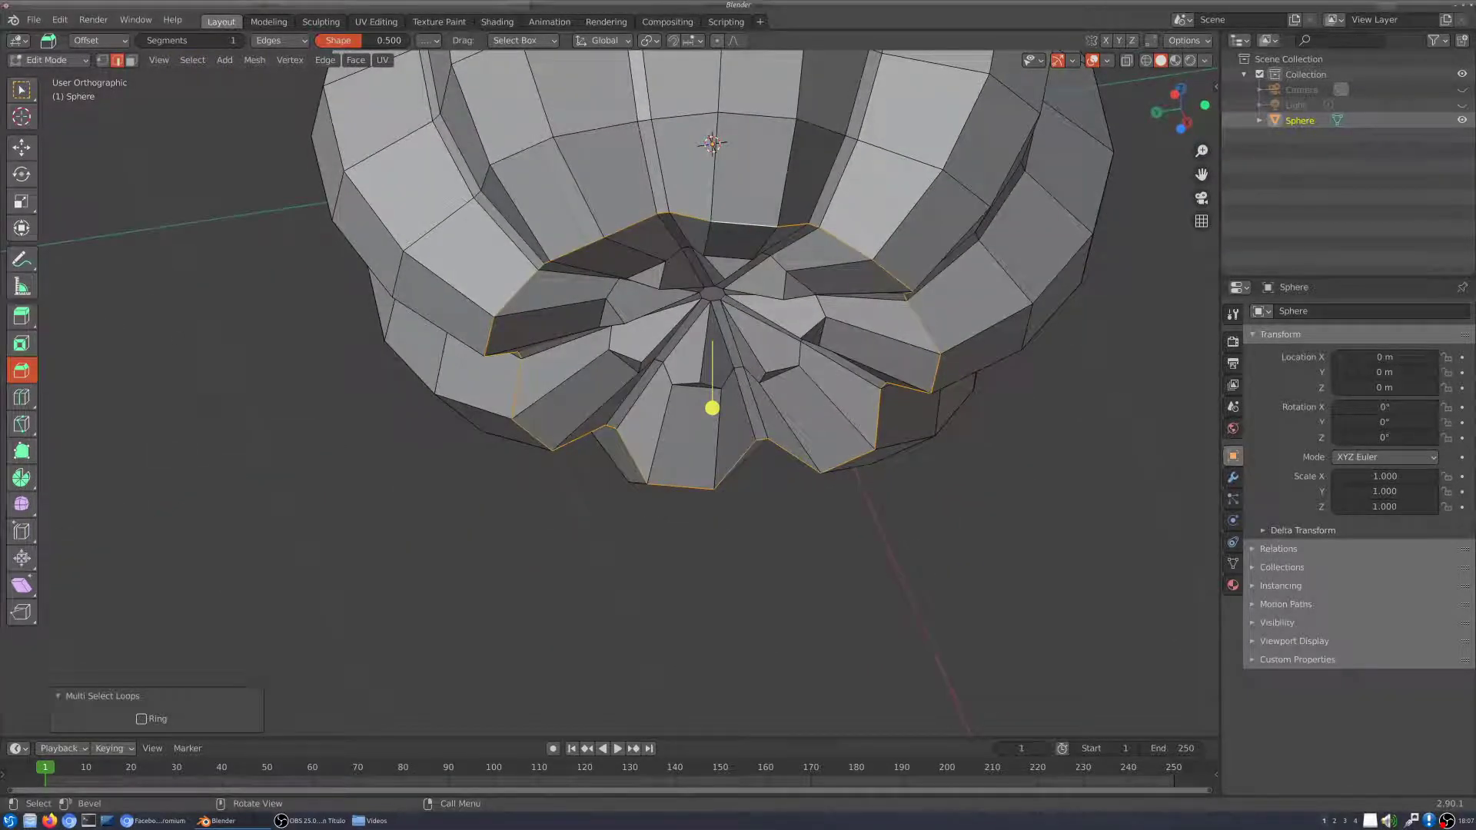
# Step: Bevel the underside rim edge loop with one segment and an offset width of about 0.164 m
pyautogui.moveTo(712, 409); pyautogui.dragTo(711, 428)
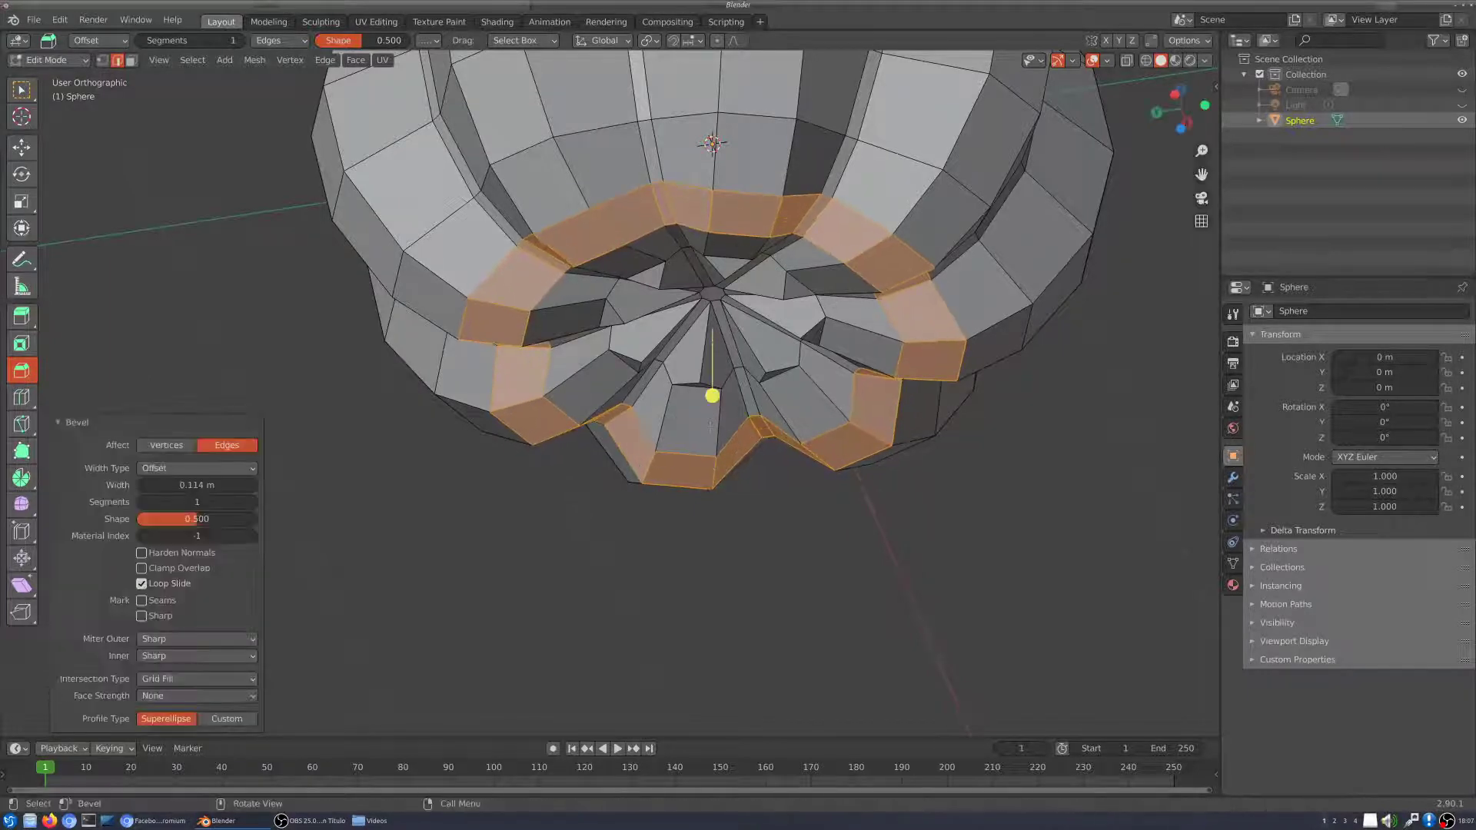
pyautogui.moveTo(824, 319)
pyautogui.mouseDown(button='middle')
pyautogui.moveTo(834, 239)
pyautogui.moveTo(826, 307)
pyautogui.mouseUp(button='middle')
pyautogui.moveTo(200, 485); pyautogui.dragTo(284, 485)
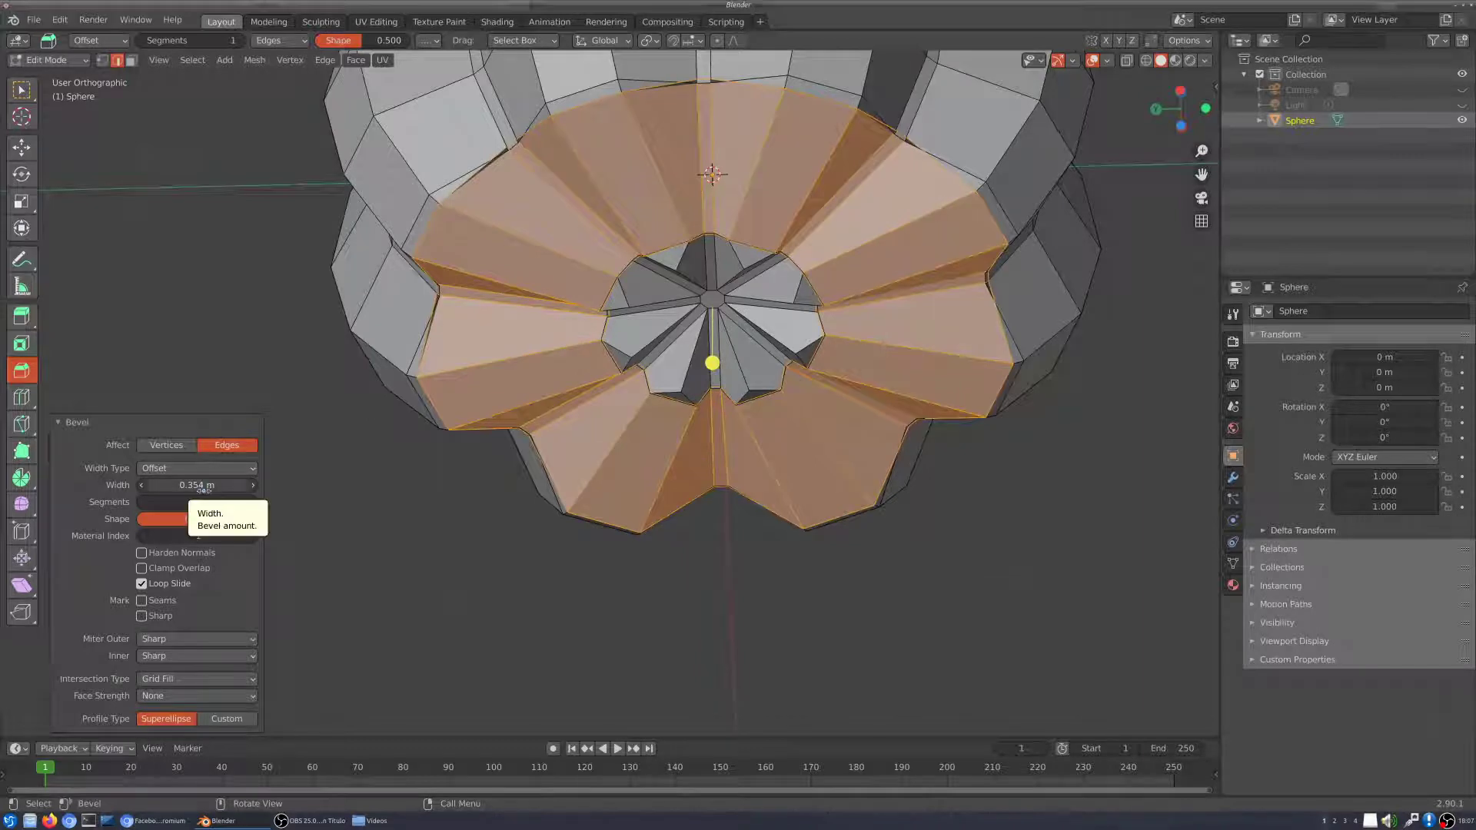
pyautogui.moveTo(200, 485); pyautogui.dragTo(133, 485)
pyautogui.moveTo(950, 254); pyautogui.dragTo(980, 334, button='middle')
pyautogui.scroll(-3, 980, 335)
pyautogui.moveTo(985, 238); pyautogui.dragTo(988, 207, button='middle')
pyautogui.scroll(3, 988, 208)
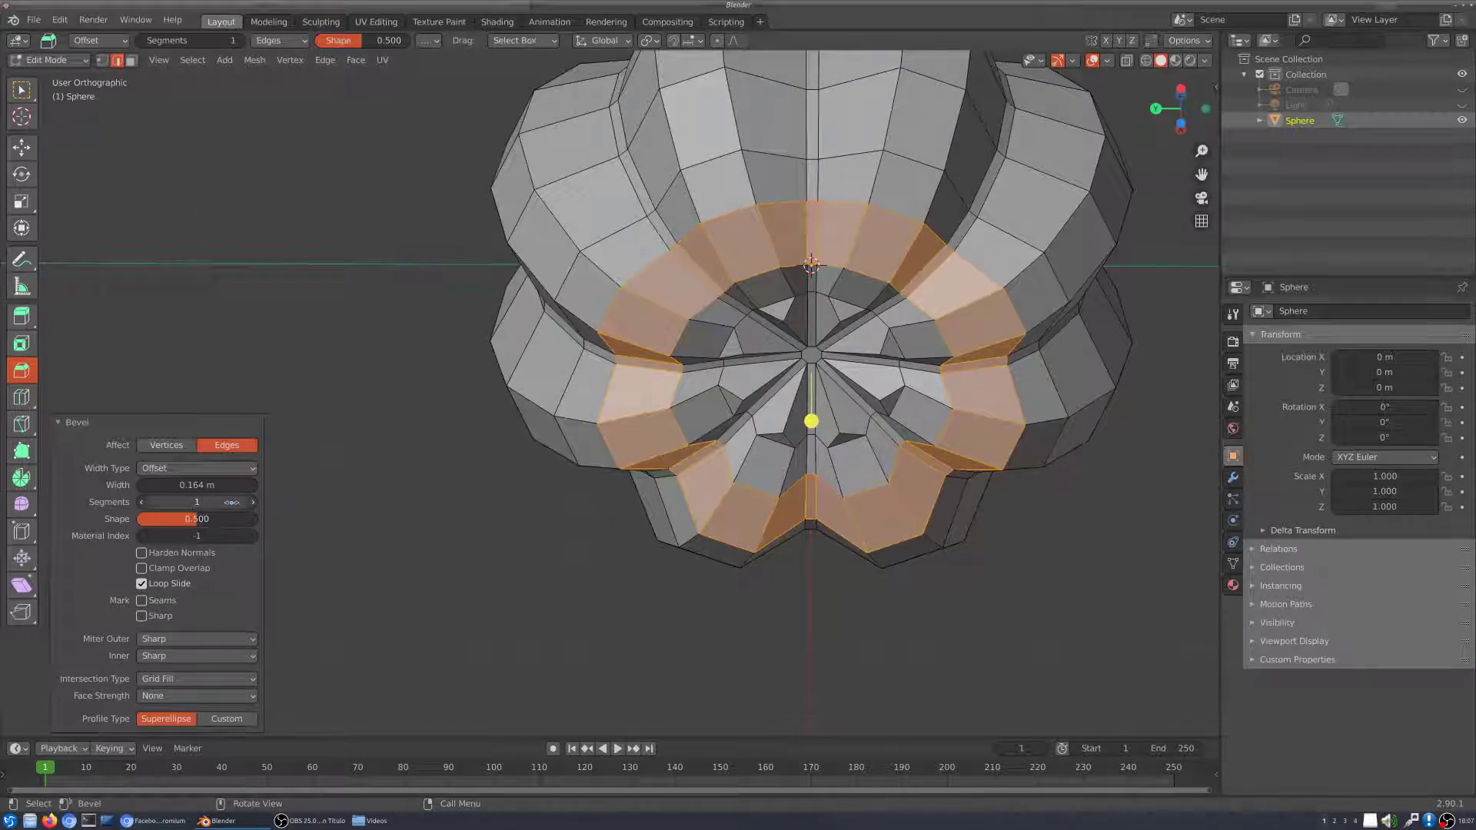
# Step: Compare one, two and three segments for the underside rim bevel and set it to 2 segments
pyautogui.click(253, 502)
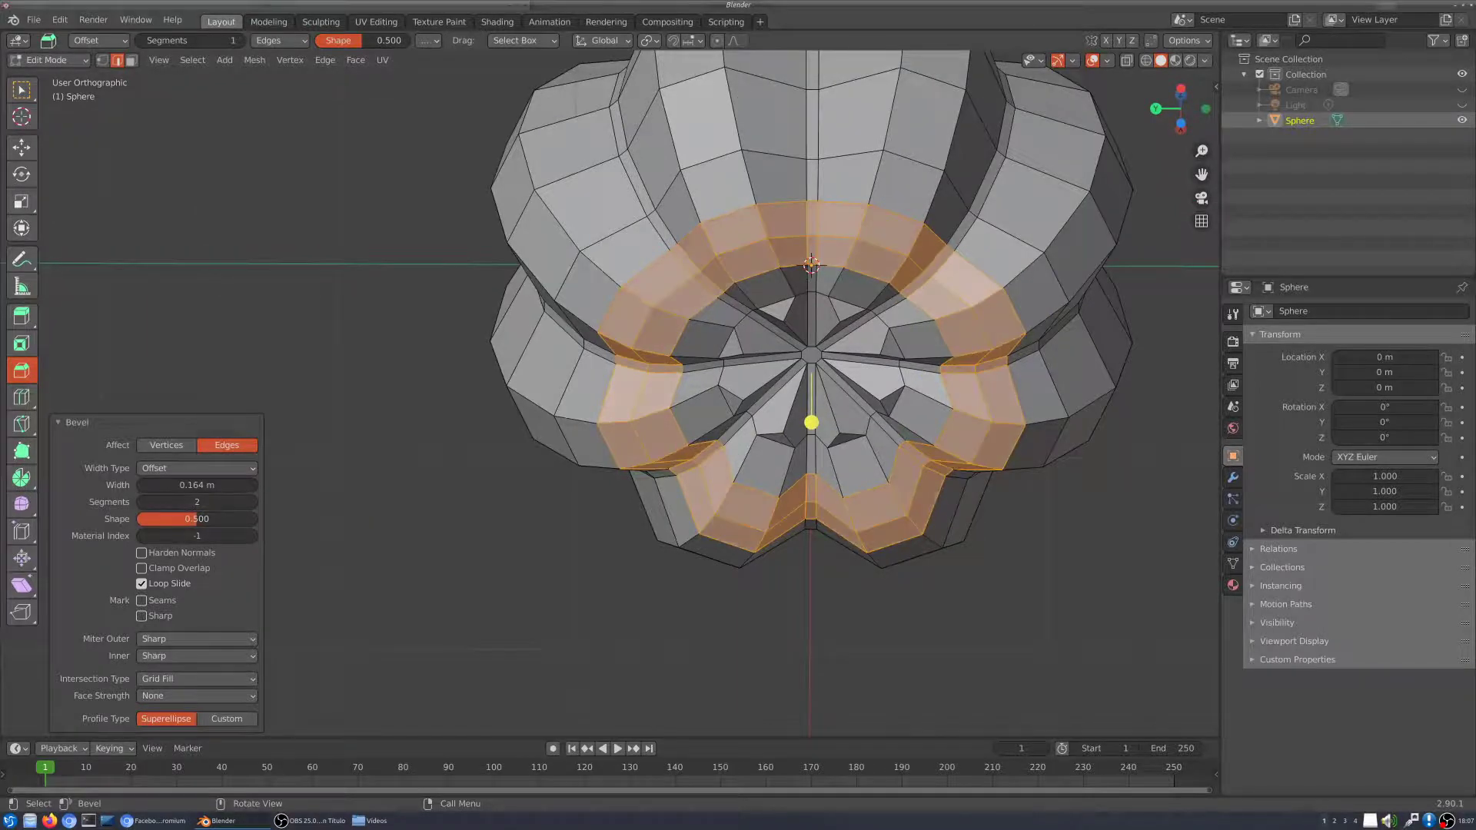
pyautogui.moveTo(430, 423); pyautogui.dragTo(364, 492, button='middle')
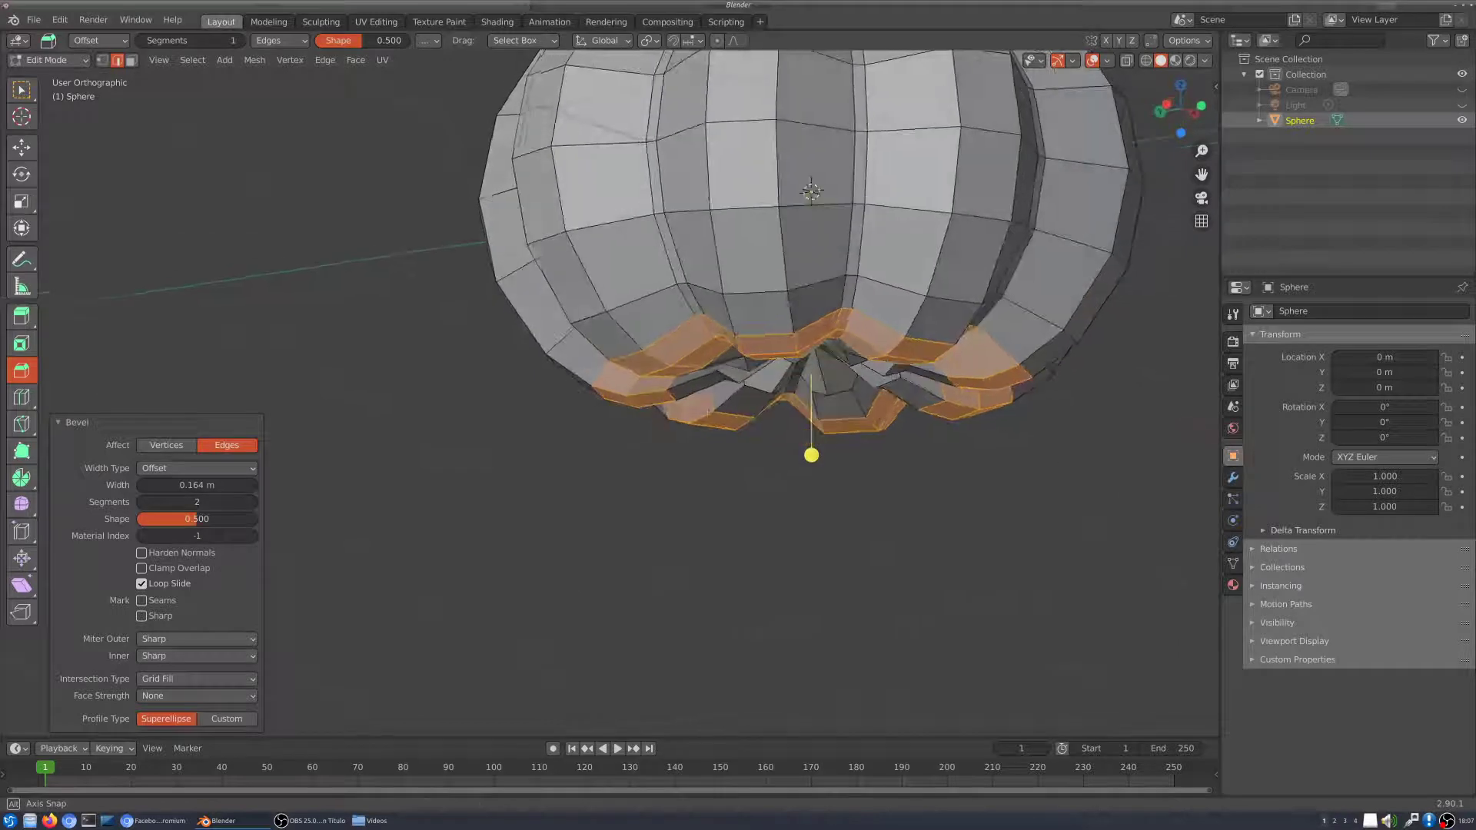
pyautogui.click(142, 502)
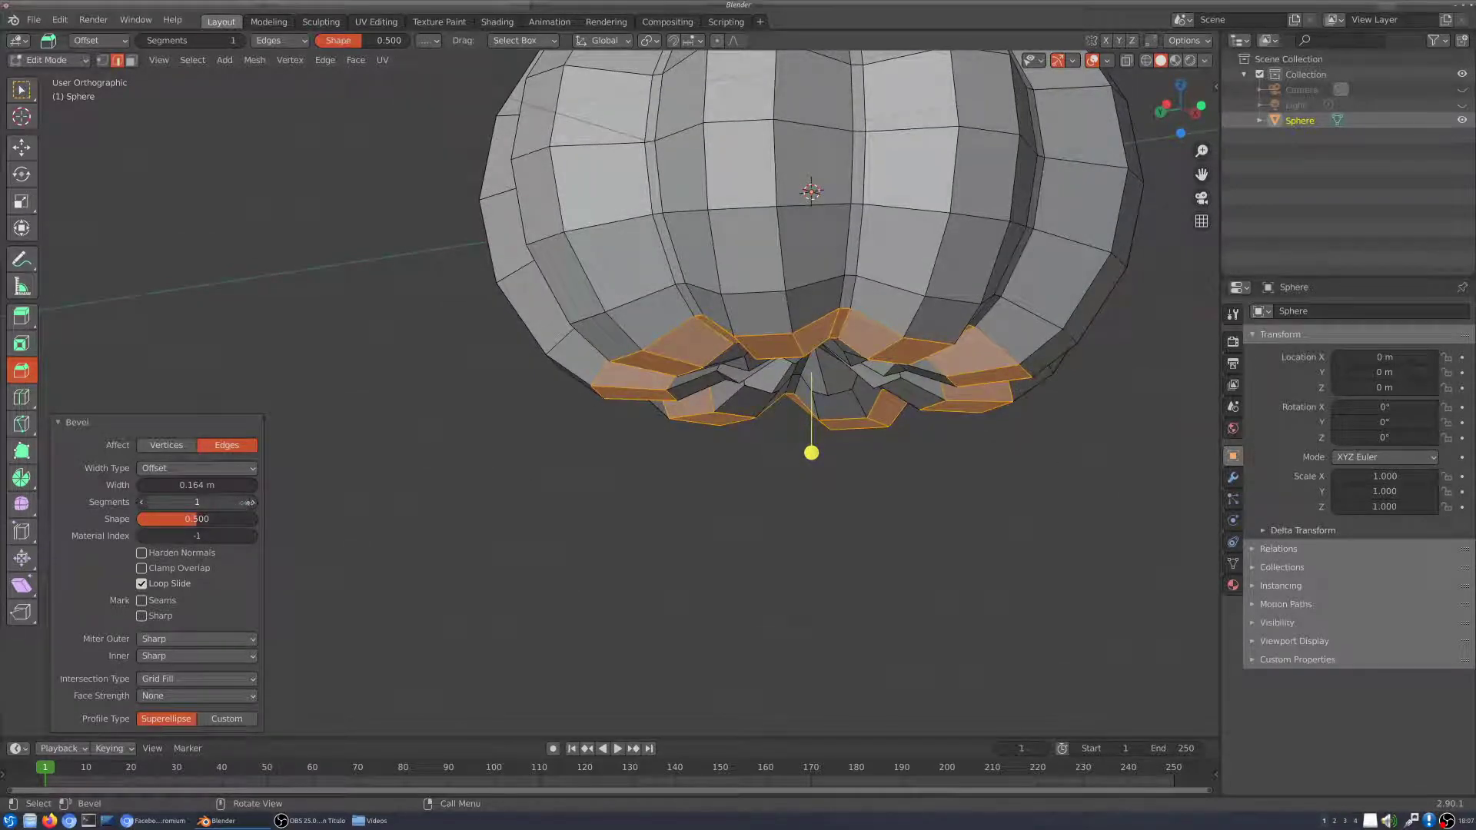
pyautogui.click(252, 502)
pyautogui.click(252, 502)
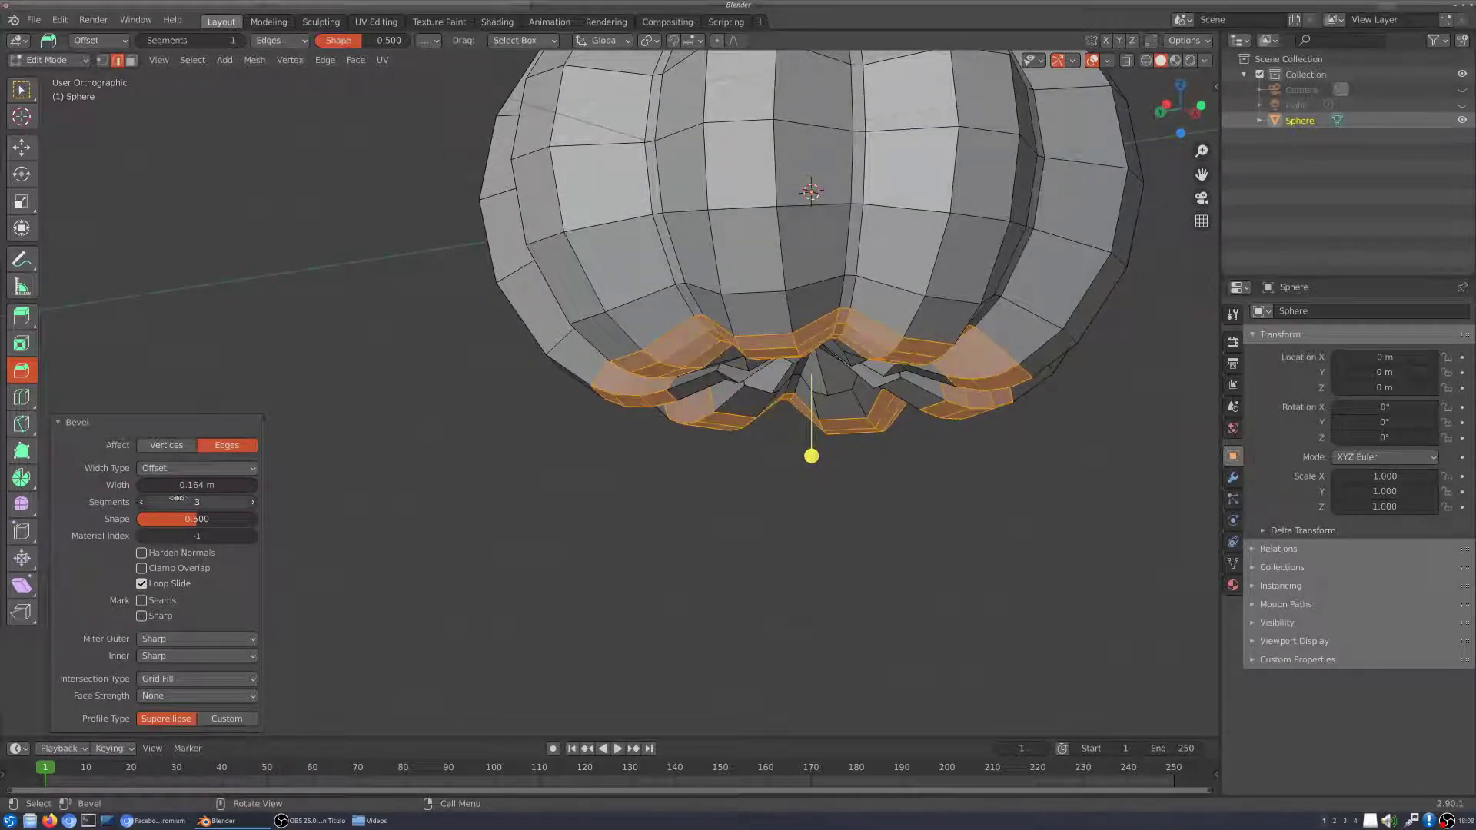
pyautogui.click(143, 503)
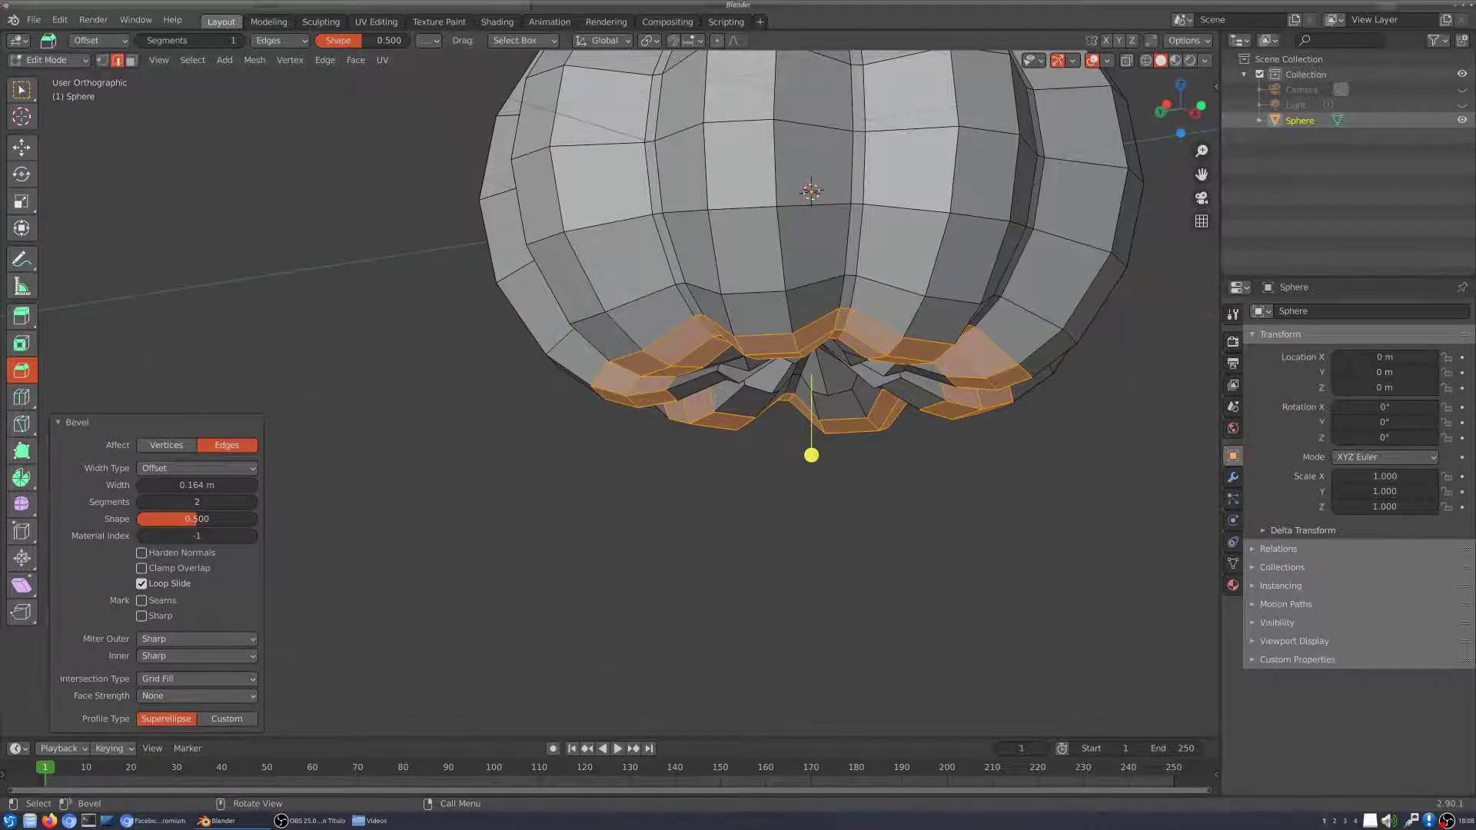
# Step: Collapse the bevel settings and clear the selection of the underside rim
pyautogui.moveTo(719, 459); pyautogui.dragTo(798, 392, button='middle')
pyautogui.moveTo(869, 313); pyautogui.dragTo(865, 356, button='middle')
pyautogui.moveTo(729, 680); pyautogui.dragTo(730, 674, button='middle')
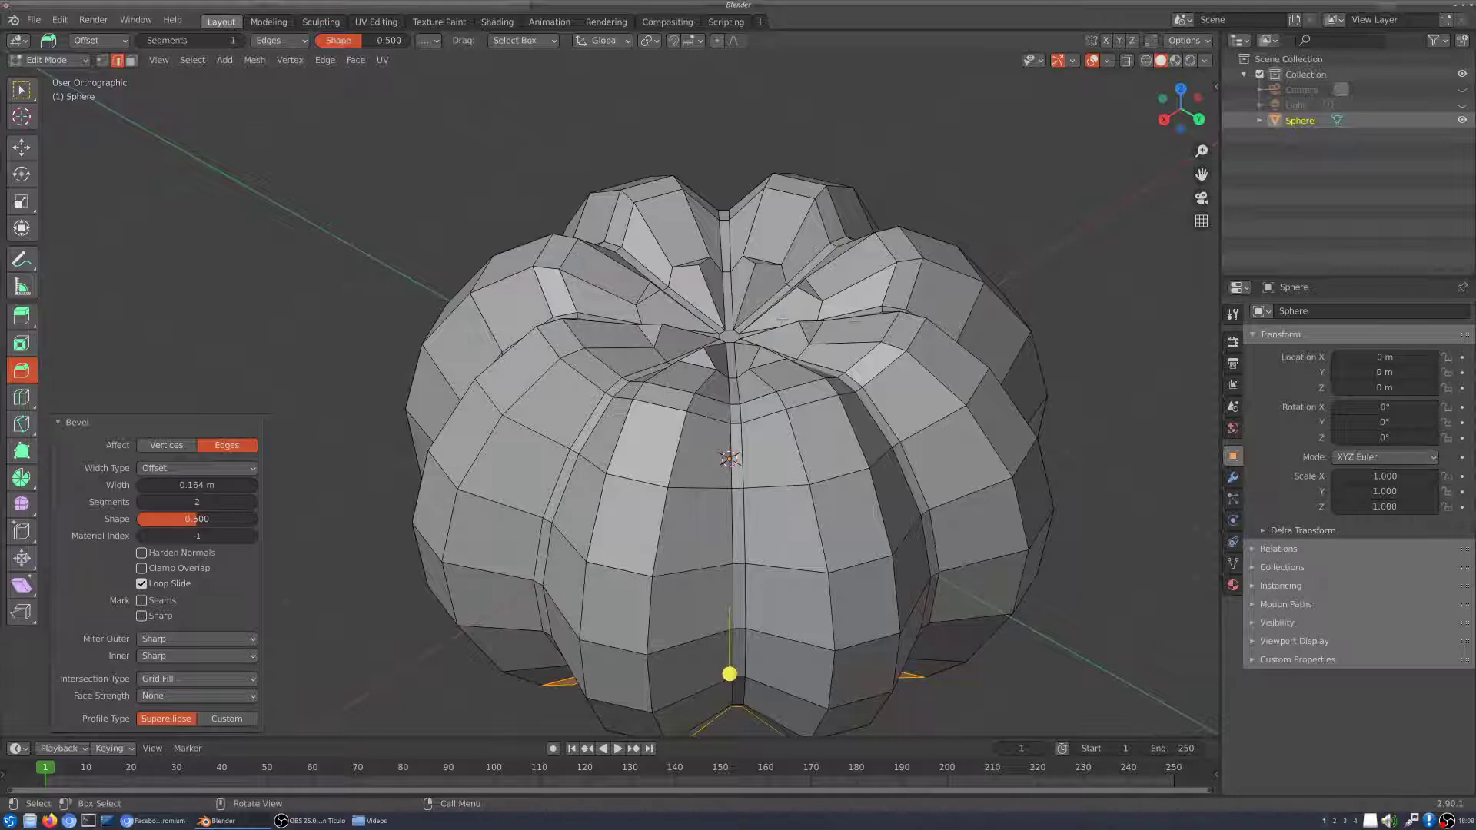
pyautogui.moveTo(730, 674)
pyautogui.mouseDown(button='middle')
pyautogui.moveTo(731, 597)
pyautogui.moveTo(730, 686)
pyautogui.moveTo(729, 665)
pyautogui.mouseUp(button='middle')
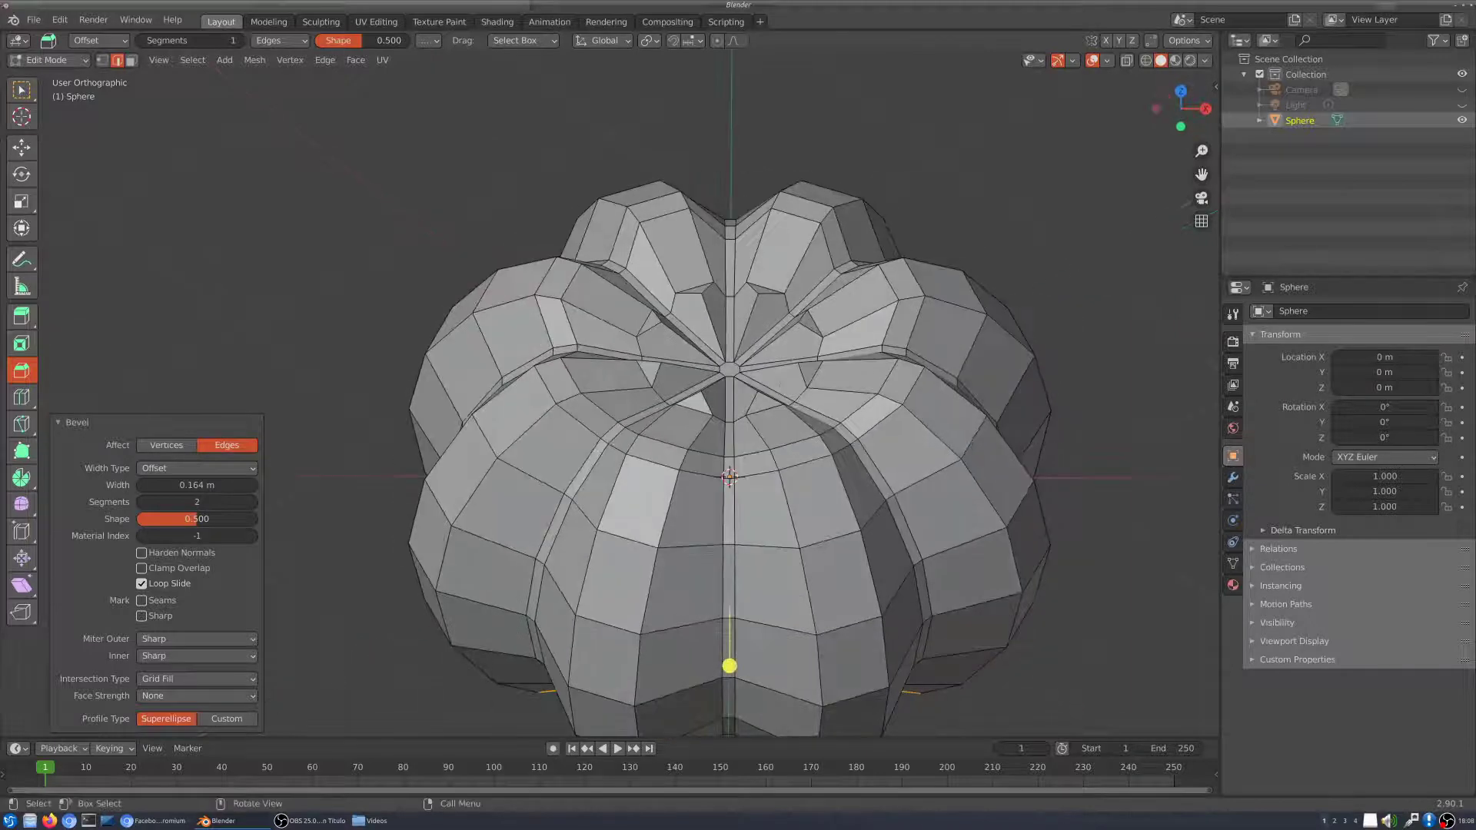
pyautogui.click(64, 423)
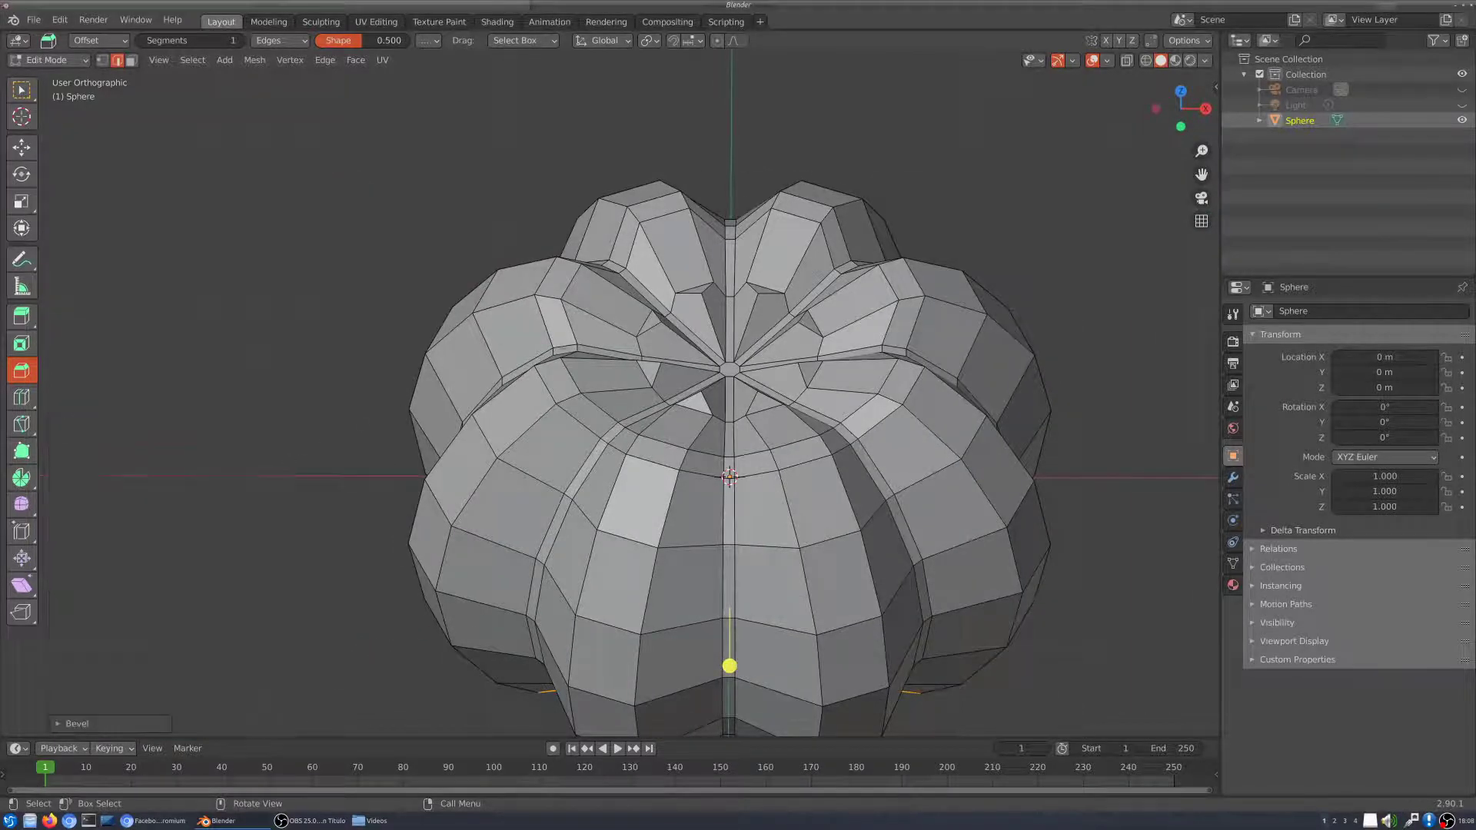
pyautogui.moveTo(729, 666); pyautogui.dragTo(568, 583, button='middle')
pyautogui.scroll(3, 765, 582)
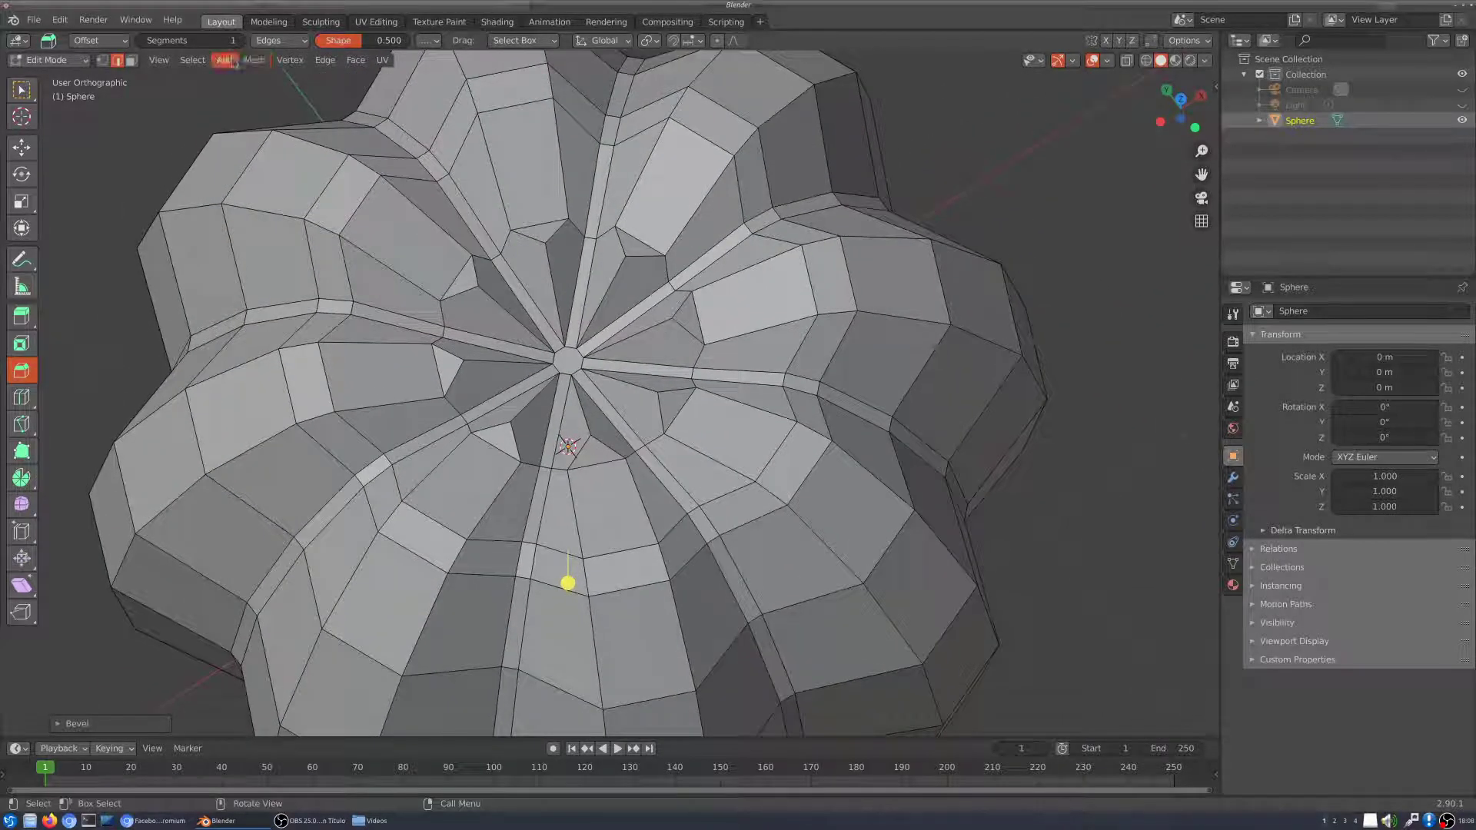
pyautogui.click(201, 61)
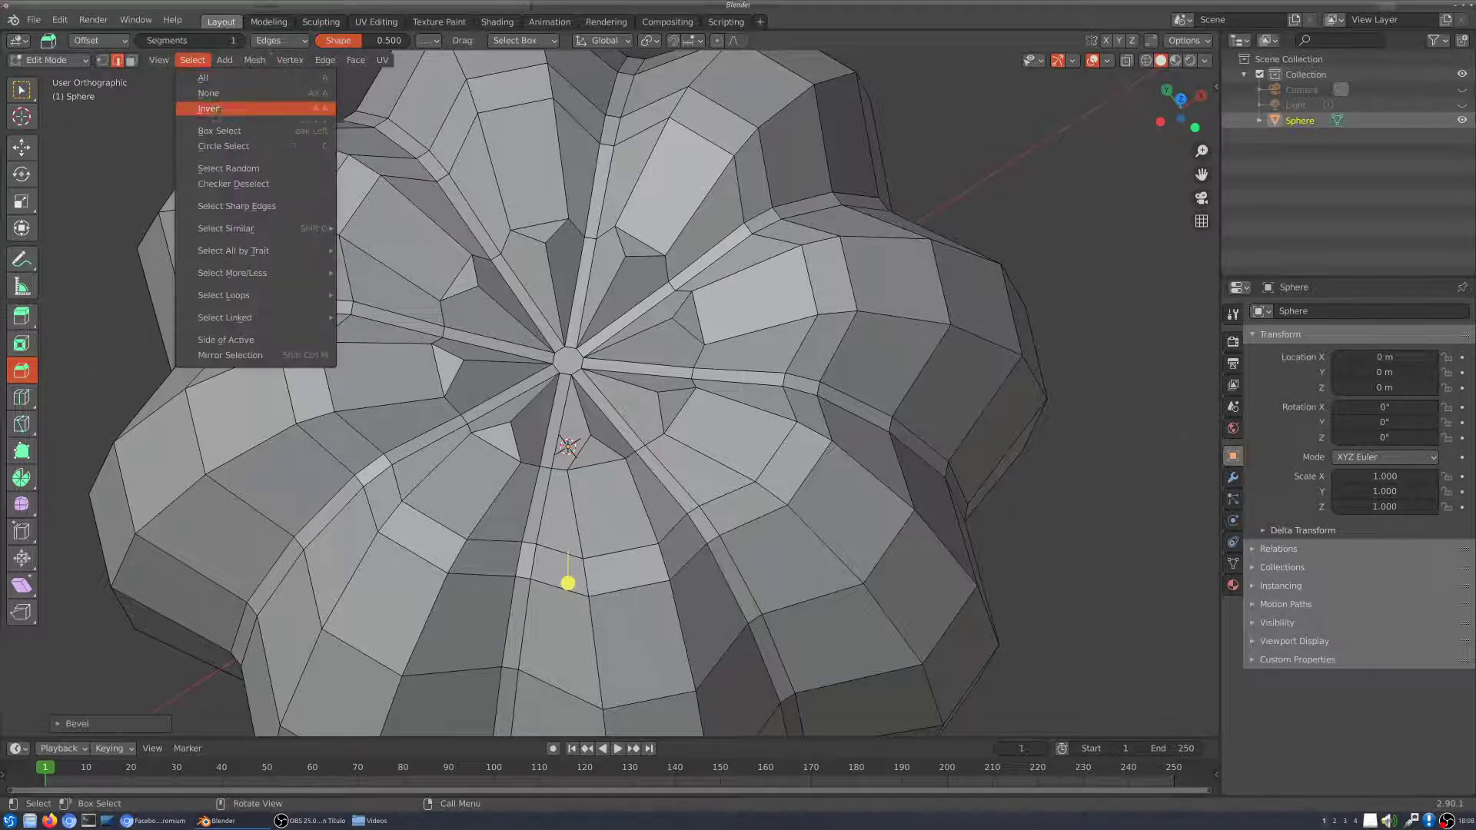
pyautogui.click(203, 92)
pyautogui.moveTo(615, 384); pyautogui.dragTo(627, 362, button='middle')
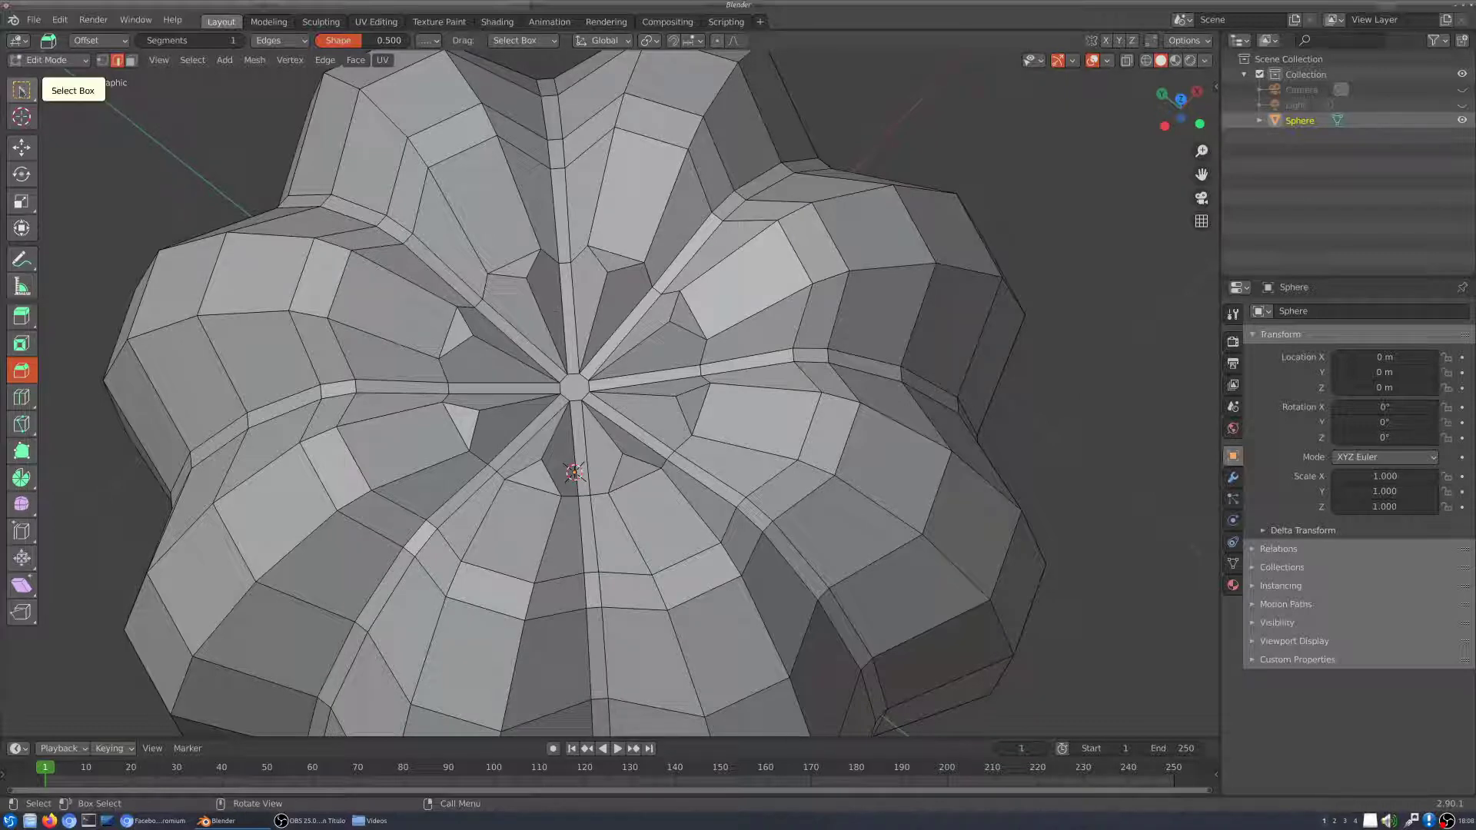
# Step: Switch to the circle selection tool with radius 25 and try it around the upper pole in edge mode
pyautogui.click(22, 91)
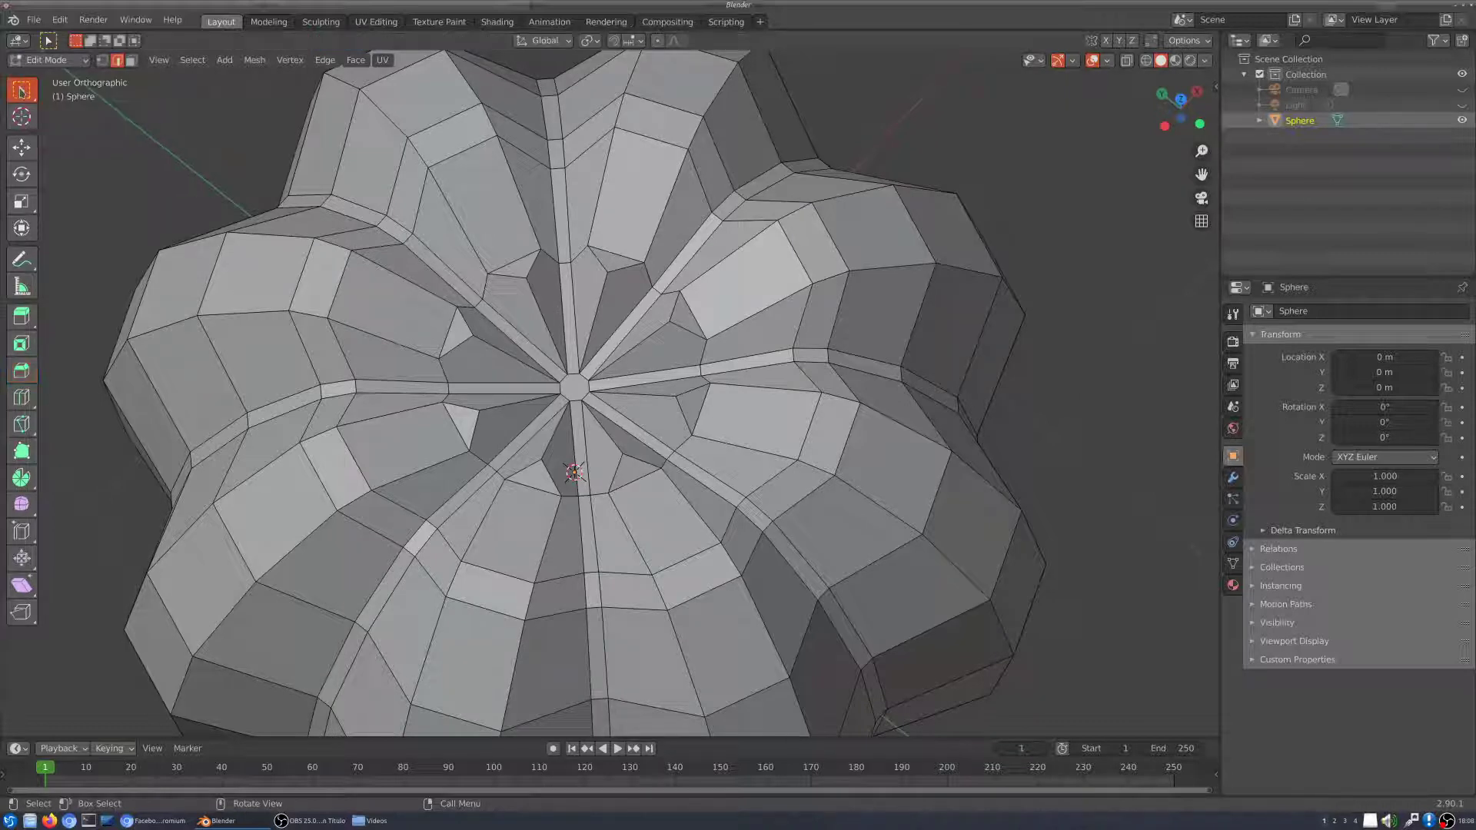
pyautogui.click(22, 91)
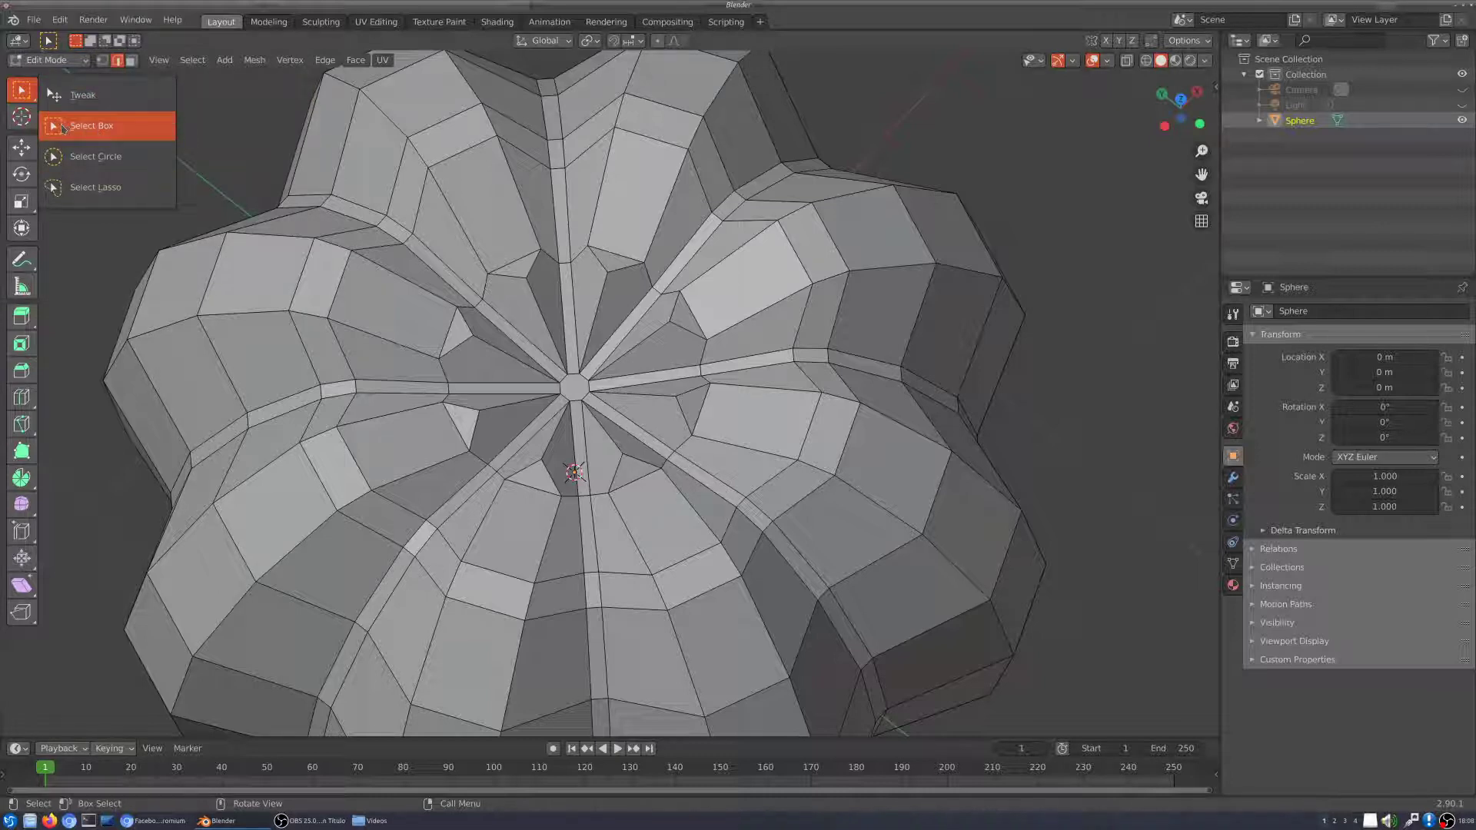
pyautogui.click(87, 163)
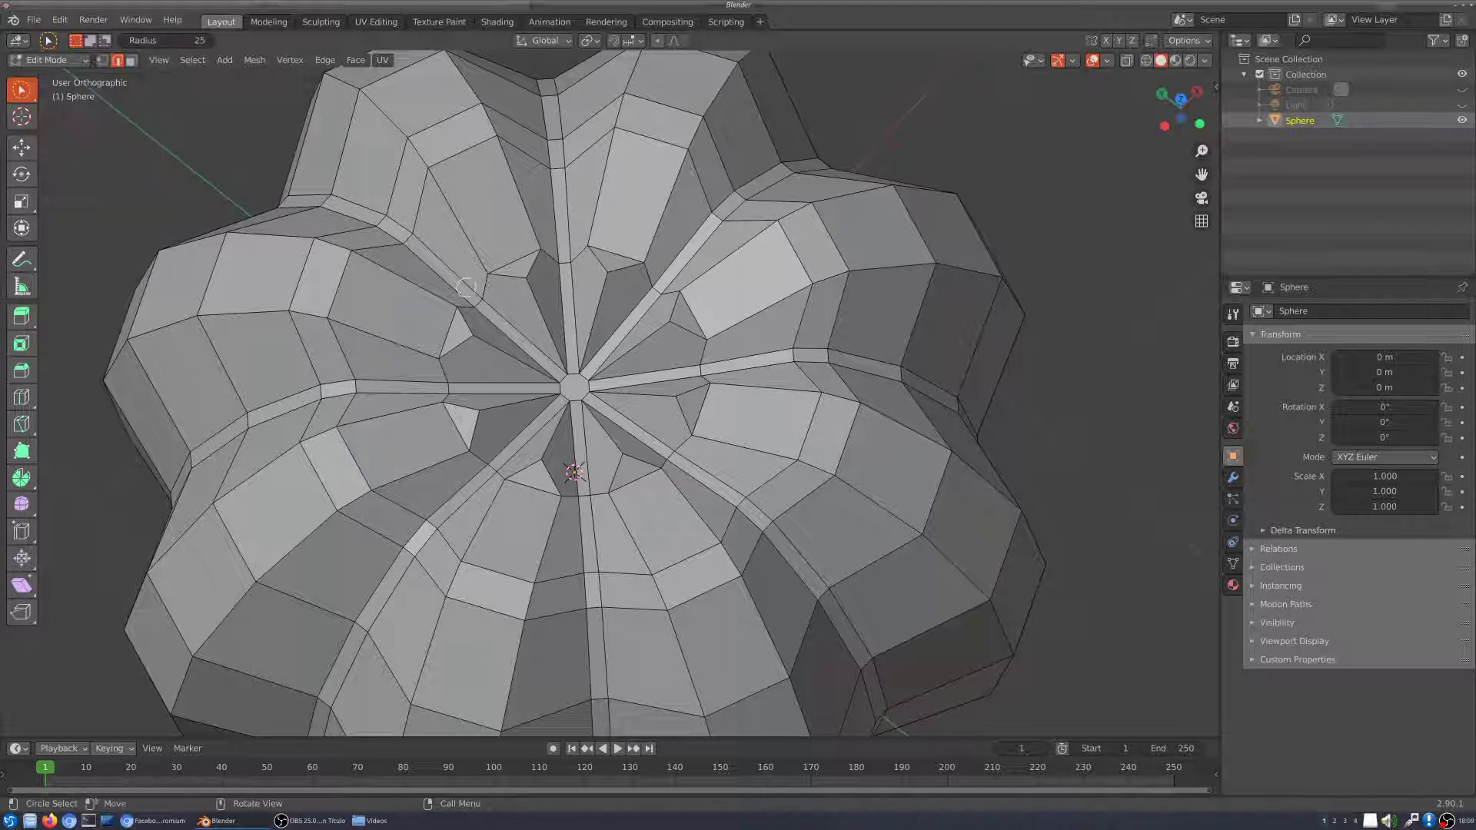
pyautogui.moveTo(666, 360); pyautogui.dragTo(607, 313)
pyautogui.rightClick(607, 313)
# Step: In face selection mode, circle-select all the inner faces of the indentation around the upper pole
pyautogui.click(132, 61)
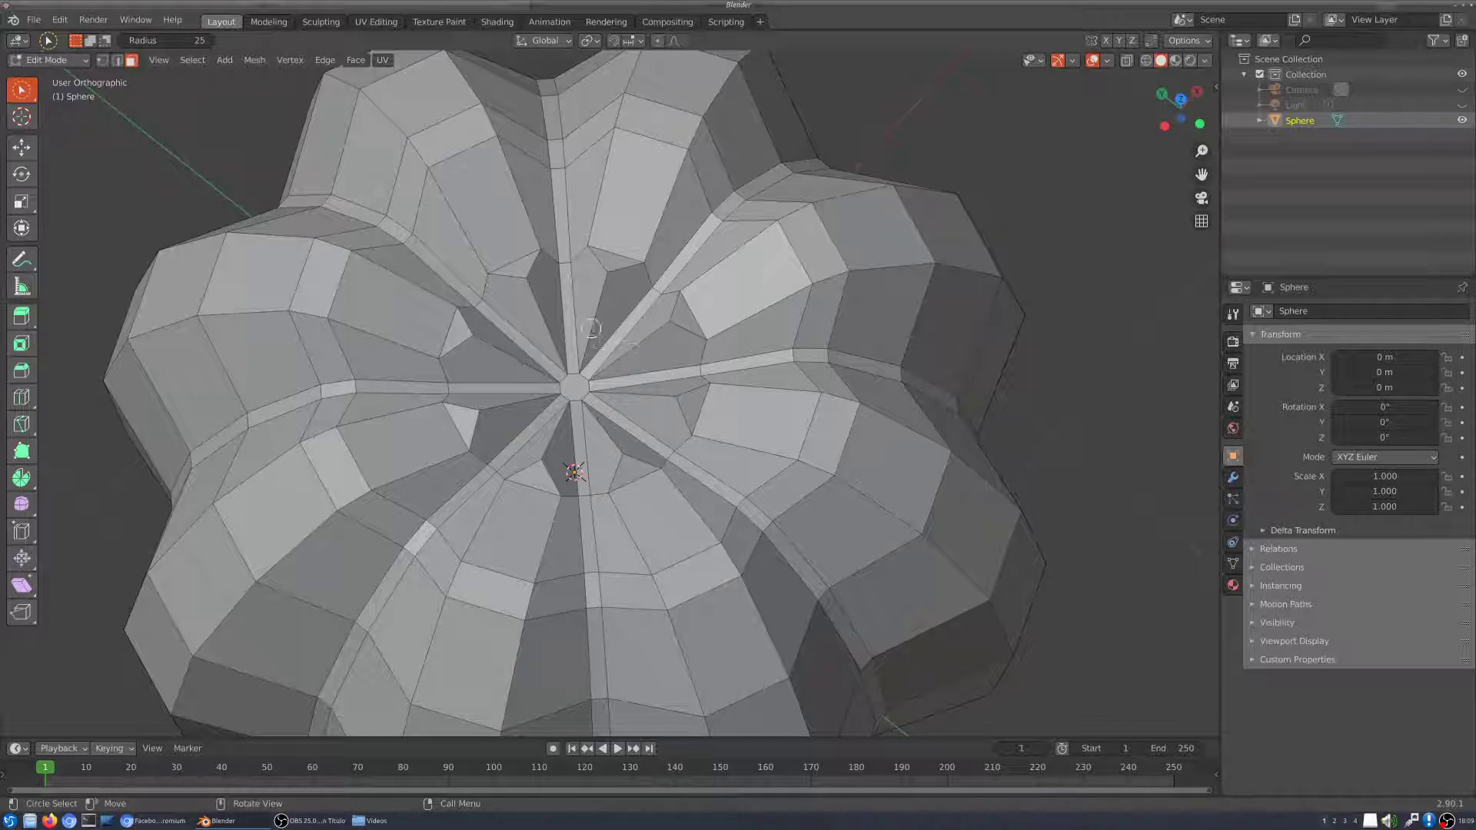
pyautogui.moveTo(655, 366)
pyautogui.mouseDown()
pyautogui.moveTo(664, 319)
pyautogui.moveTo(596, 266)
pyautogui.moveTo(553, 265)
pyautogui.moveTo(475, 338)
pyautogui.moveTo(476, 427)
pyautogui.moveTo(573, 470)
pyautogui.moveTo(630, 450)
pyautogui.moveTo(654, 419)
pyautogui.moveTo(615, 389)
pyautogui.moveTo(557, 388)
pyautogui.moveTo(589, 364)
pyautogui.mouseUp()
pyautogui.rightClick(590, 364)
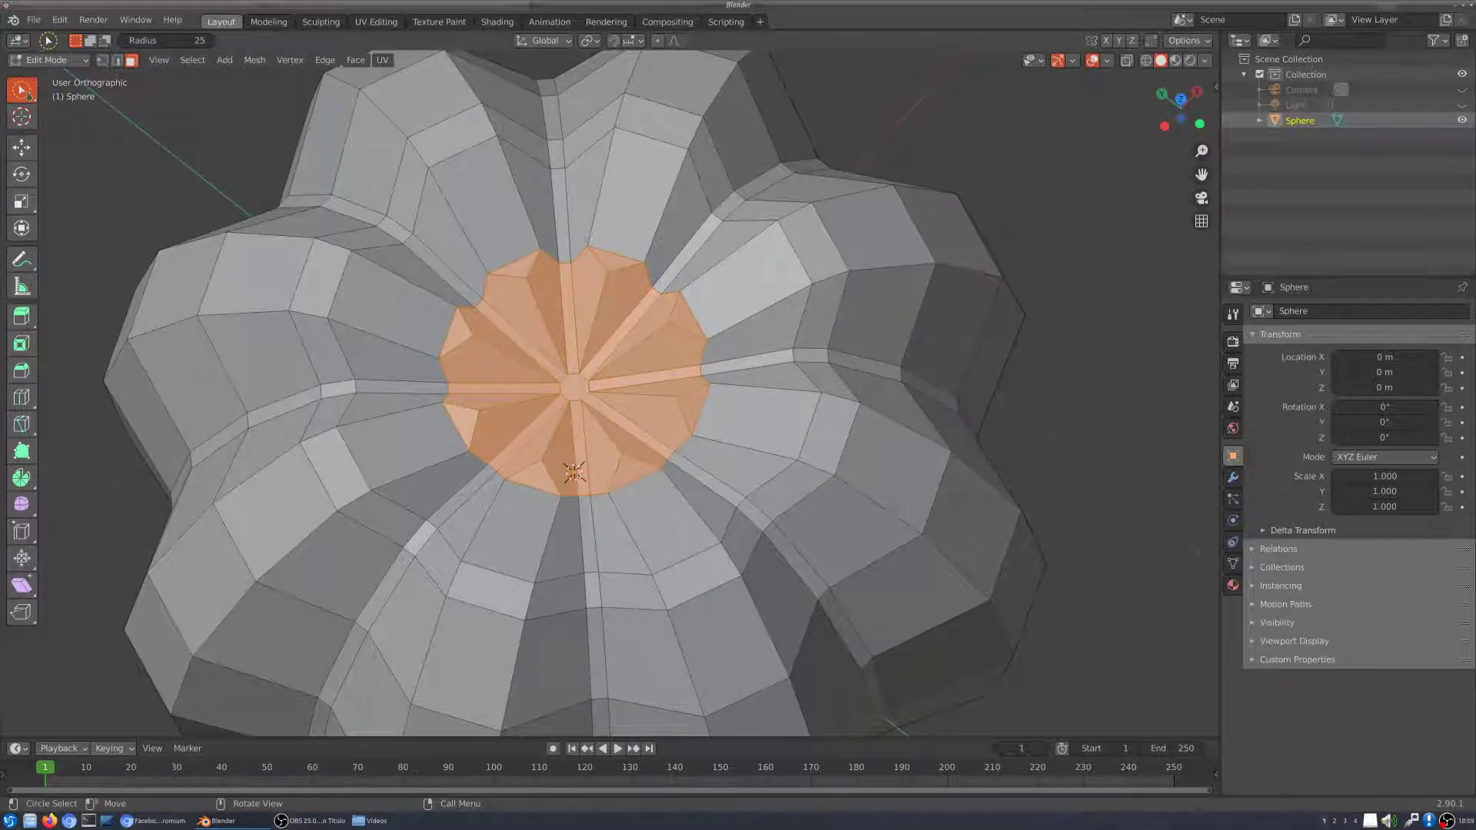
# Step: Switch to the Tweak selection tool, keeping the upper pole faces selected, and view the indentation from the side
pyautogui.moveTo(27, 93); pyautogui.dragTo(63, 90)
pyautogui.moveTo(769, 462); pyautogui.dragTo(87, 359, button='middle')
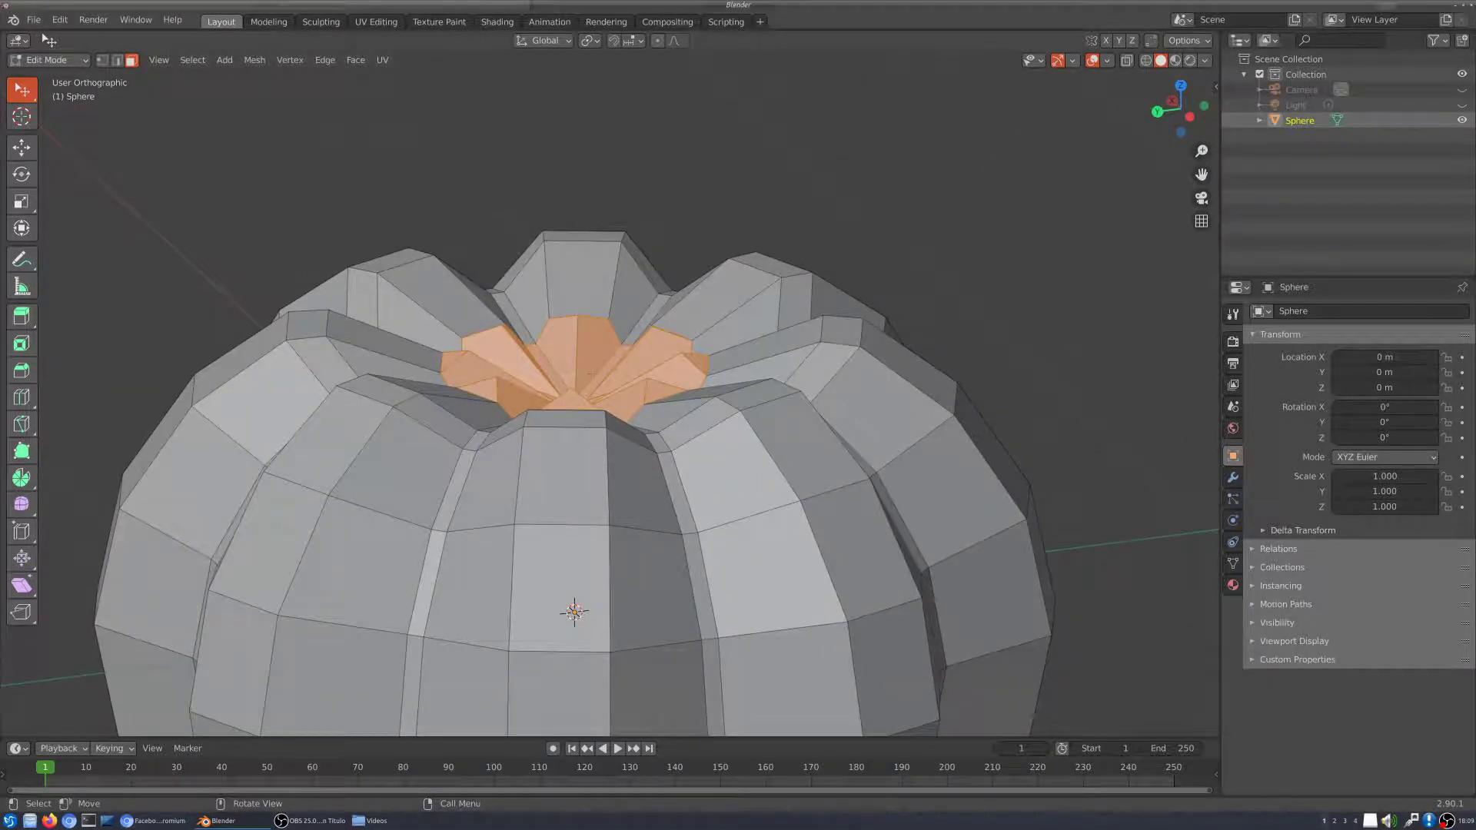
pyautogui.moveTo(623, 380)
pyautogui.mouseDown(button='middle')
pyautogui.moveTo(624, 415)
pyautogui.moveTo(624, 384)
pyautogui.mouseUp(button='middle')
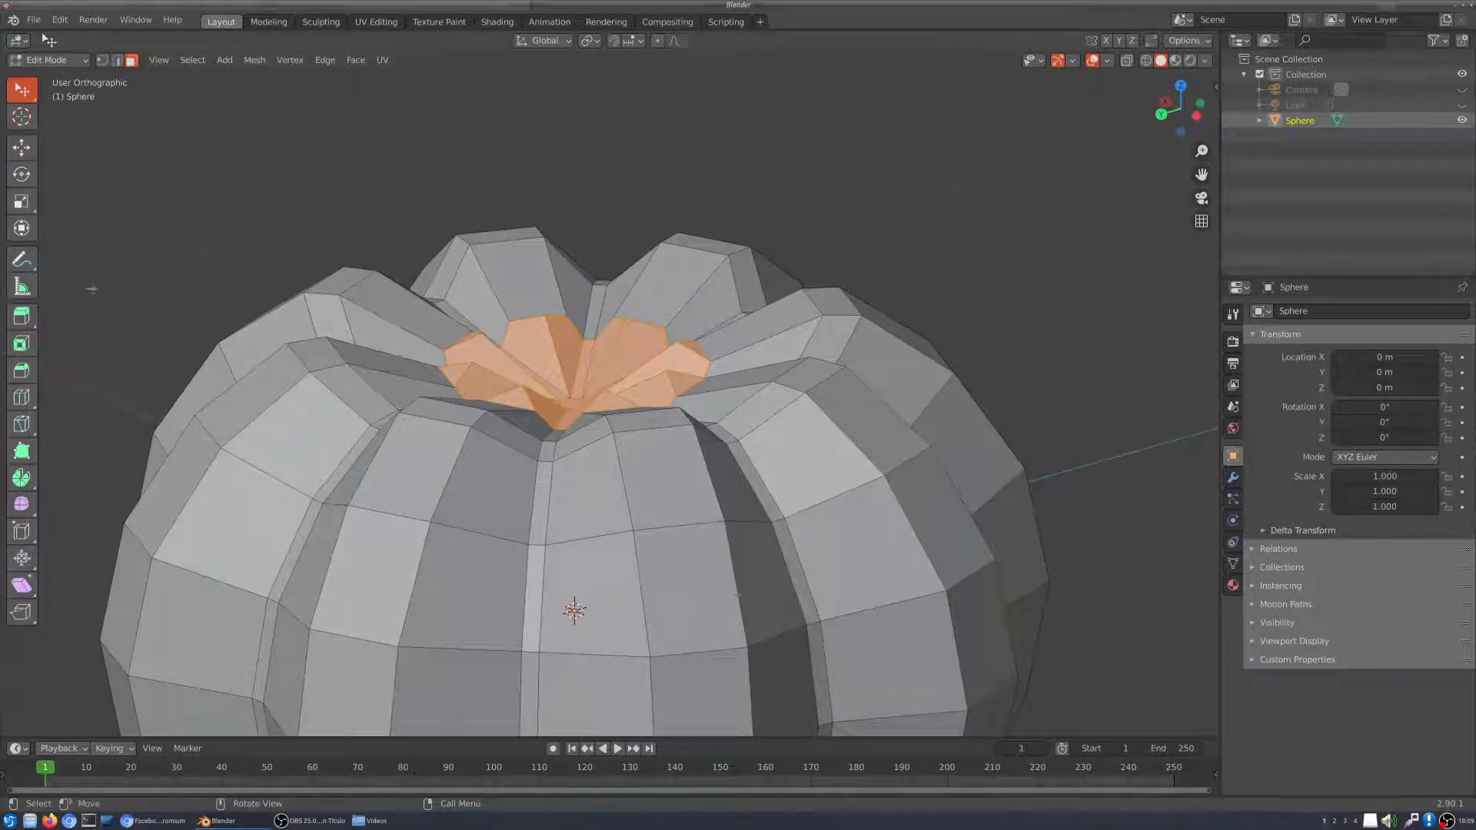
# Step: Extrude the selected upper pole faces upward as one region to form a short raised column
pyautogui.click(22, 319)
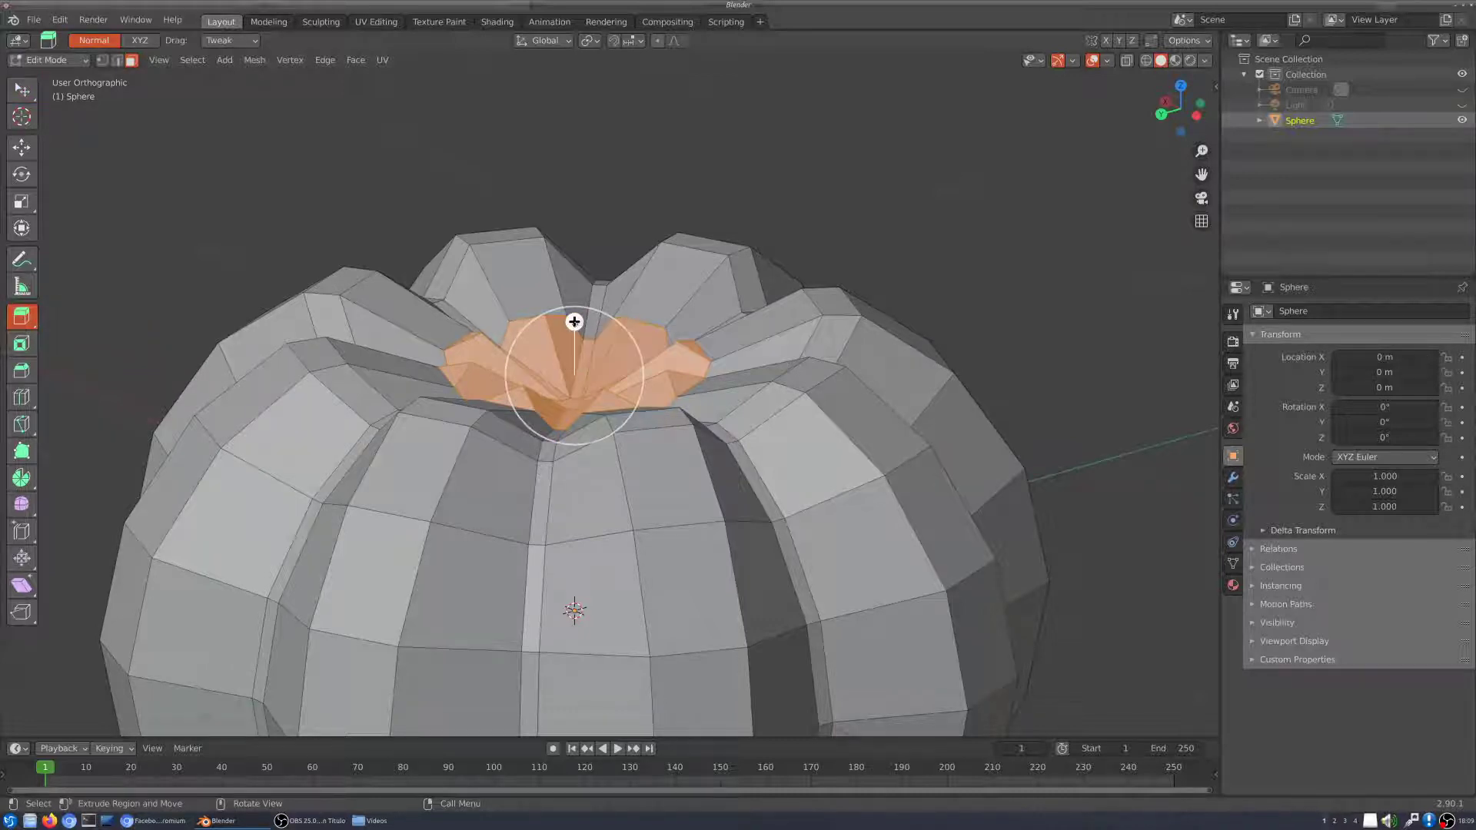
pyautogui.moveTo(574, 322); pyautogui.dragTo(574, 248)
pyautogui.moveTo(575, 247); pyautogui.dragTo(600, 231, button='middle')
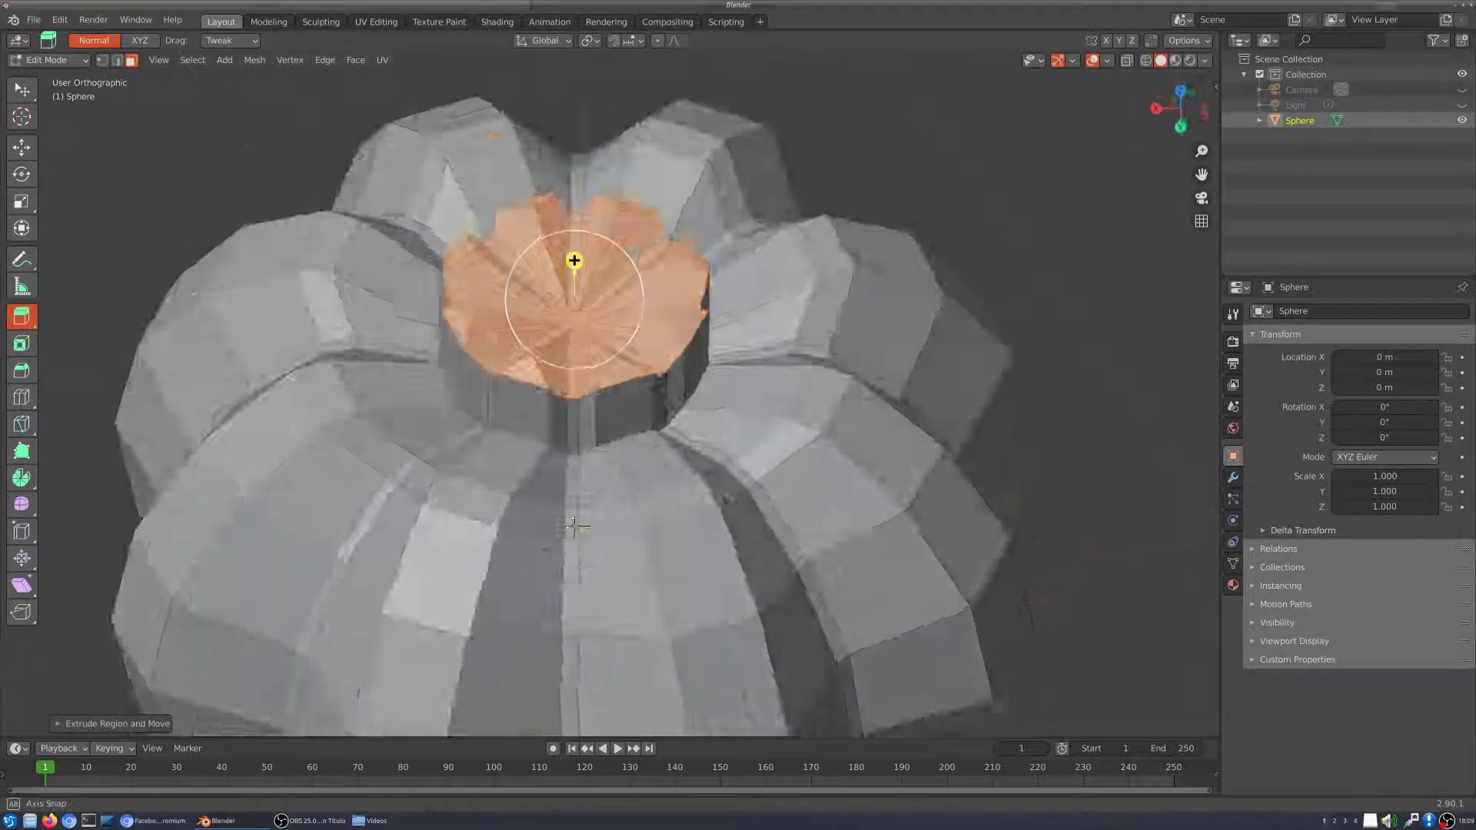
pyautogui.moveTo(647, 335); pyautogui.dragTo(731, 257, button='middle')
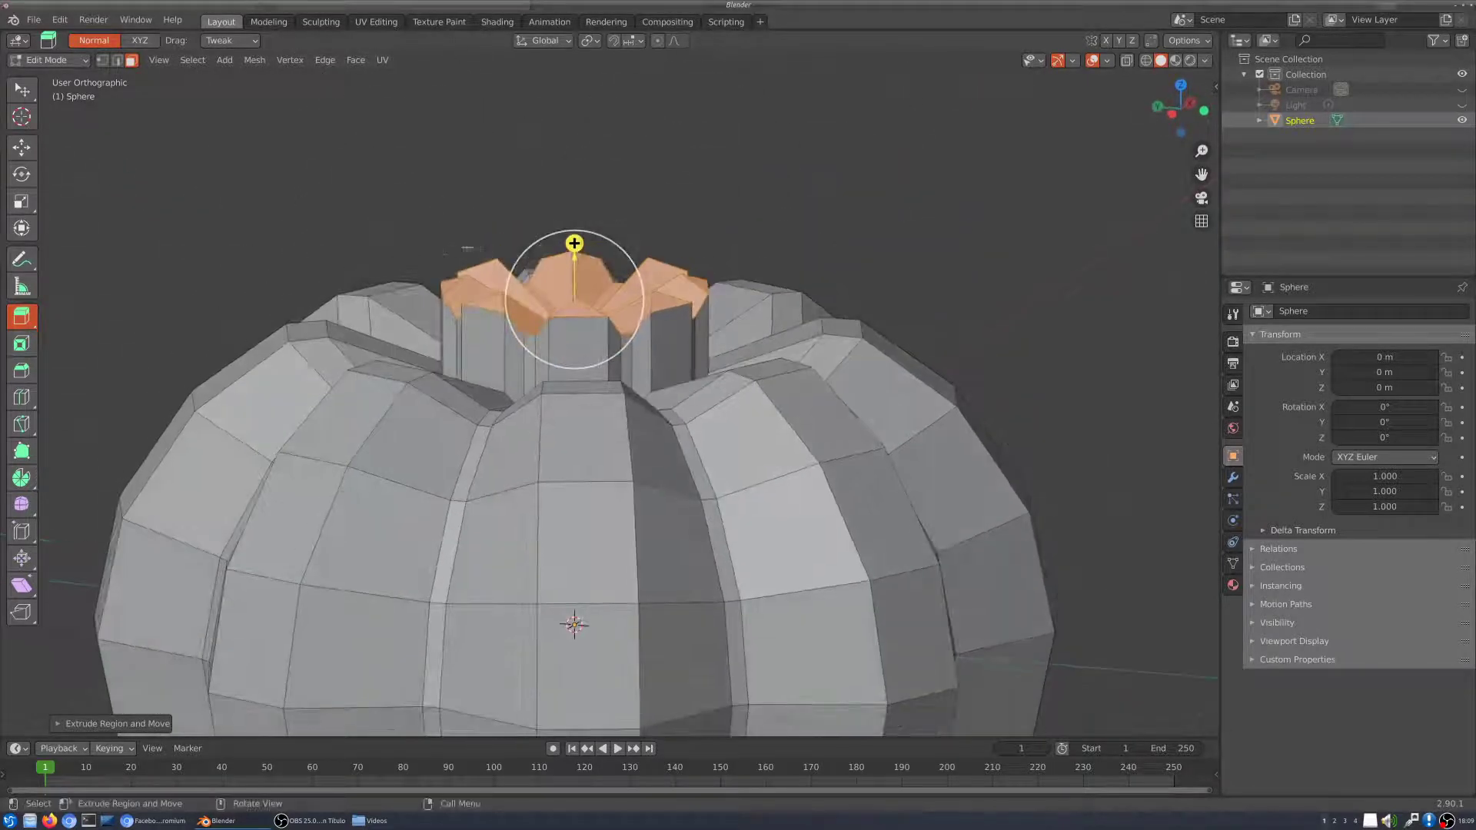
# Step: Flatten the column's top faces along Z with the Scale tool and enlarge them uniformly so the column flares outward
pyautogui.click(22, 203)
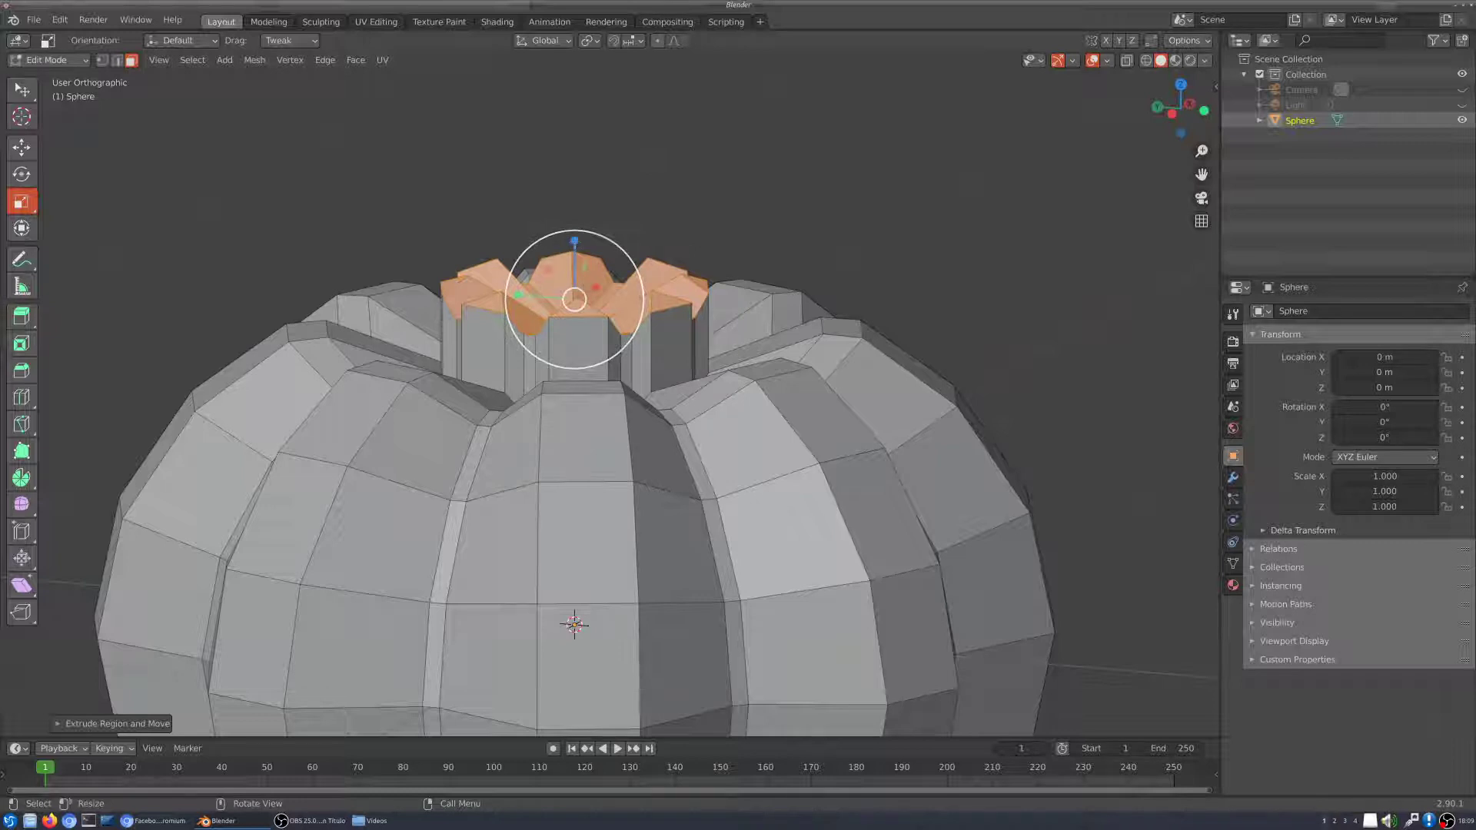
pyautogui.moveTo(575, 240); pyautogui.dragTo(577, 299)
pyautogui.moveTo(686, 260); pyautogui.dragTo(724, 293, button='middle')
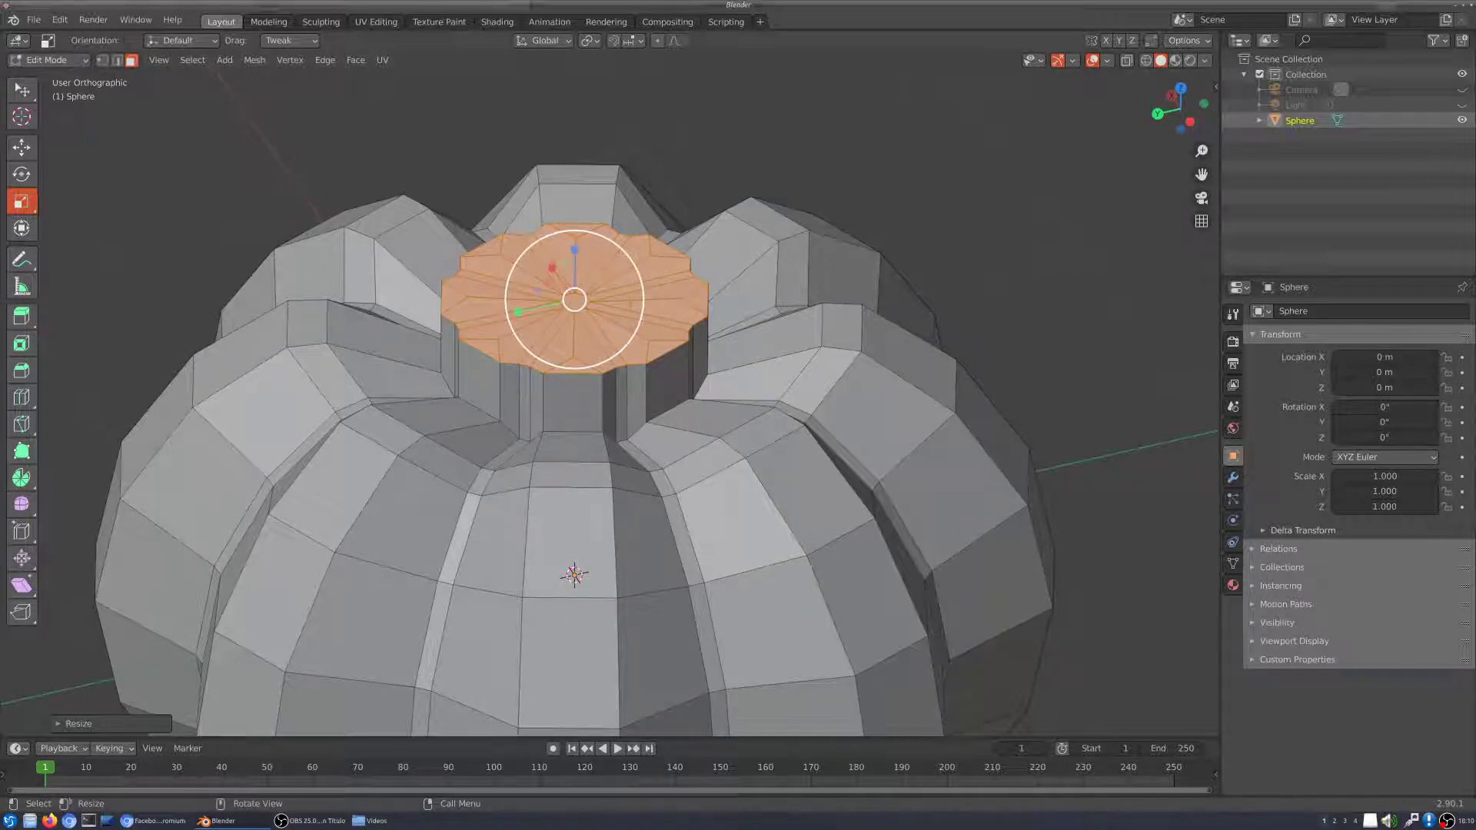
pyautogui.moveTo(631, 312); pyautogui.dragTo(659, 324)
pyautogui.moveTo(813, 432); pyautogui.dragTo(642, 358, button='middle')
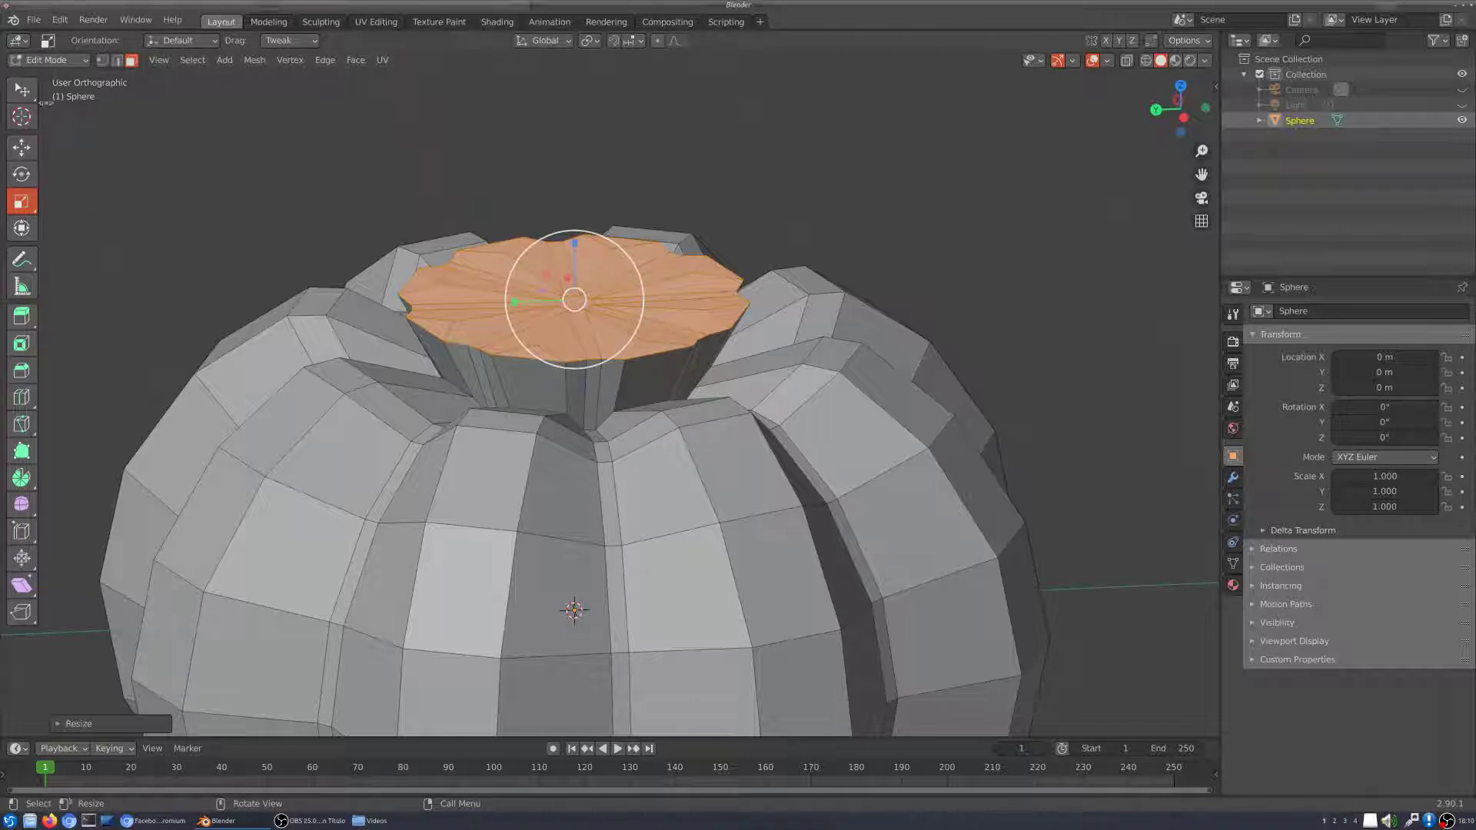
# Step: Select only the small central face on the column's flat top and scale it up to about twice its size
pyautogui.click(21, 90)
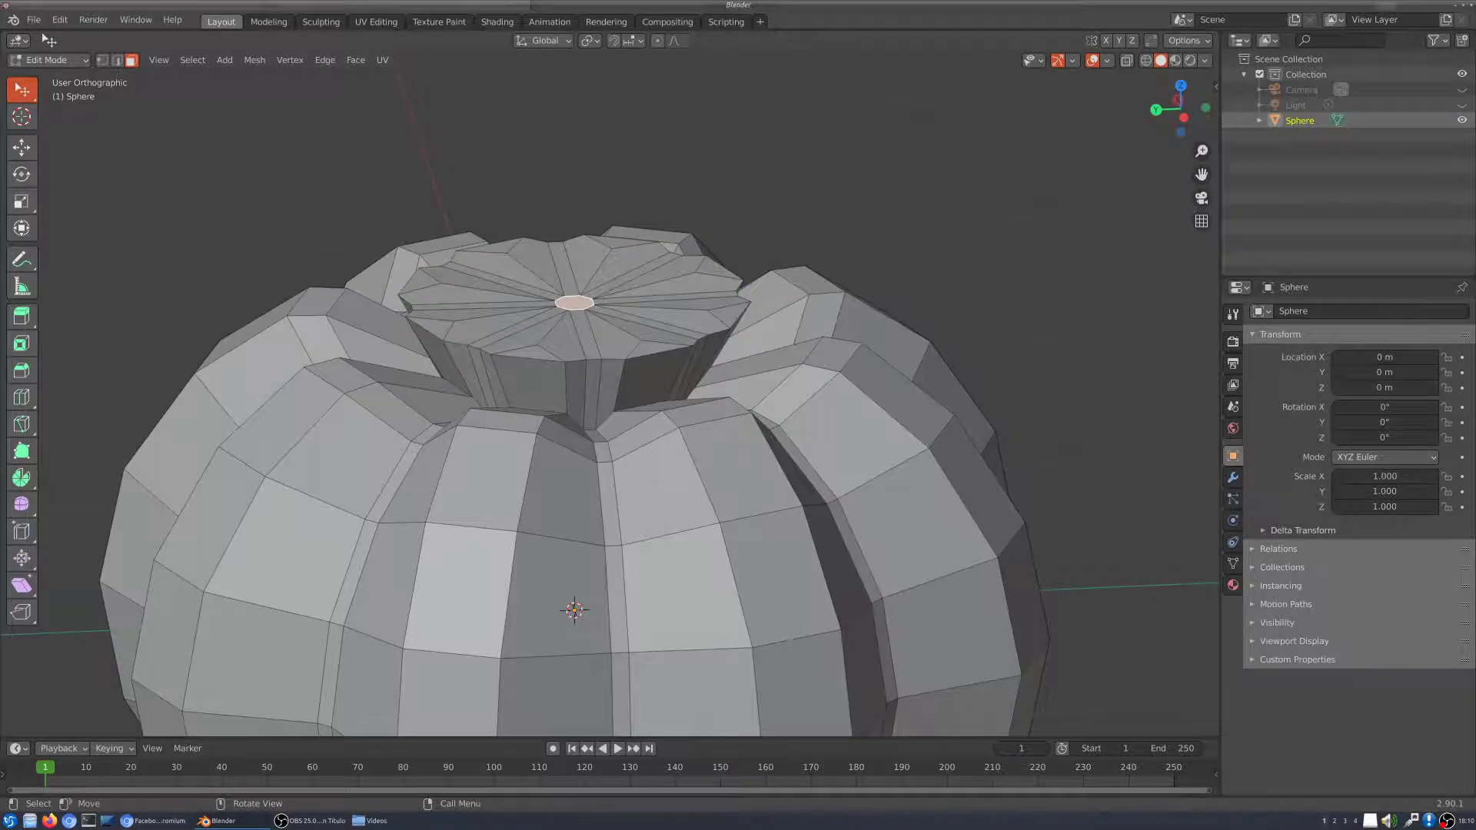
pyautogui.moveTo(575, 462); pyautogui.dragTo(605, 460, button='middle')
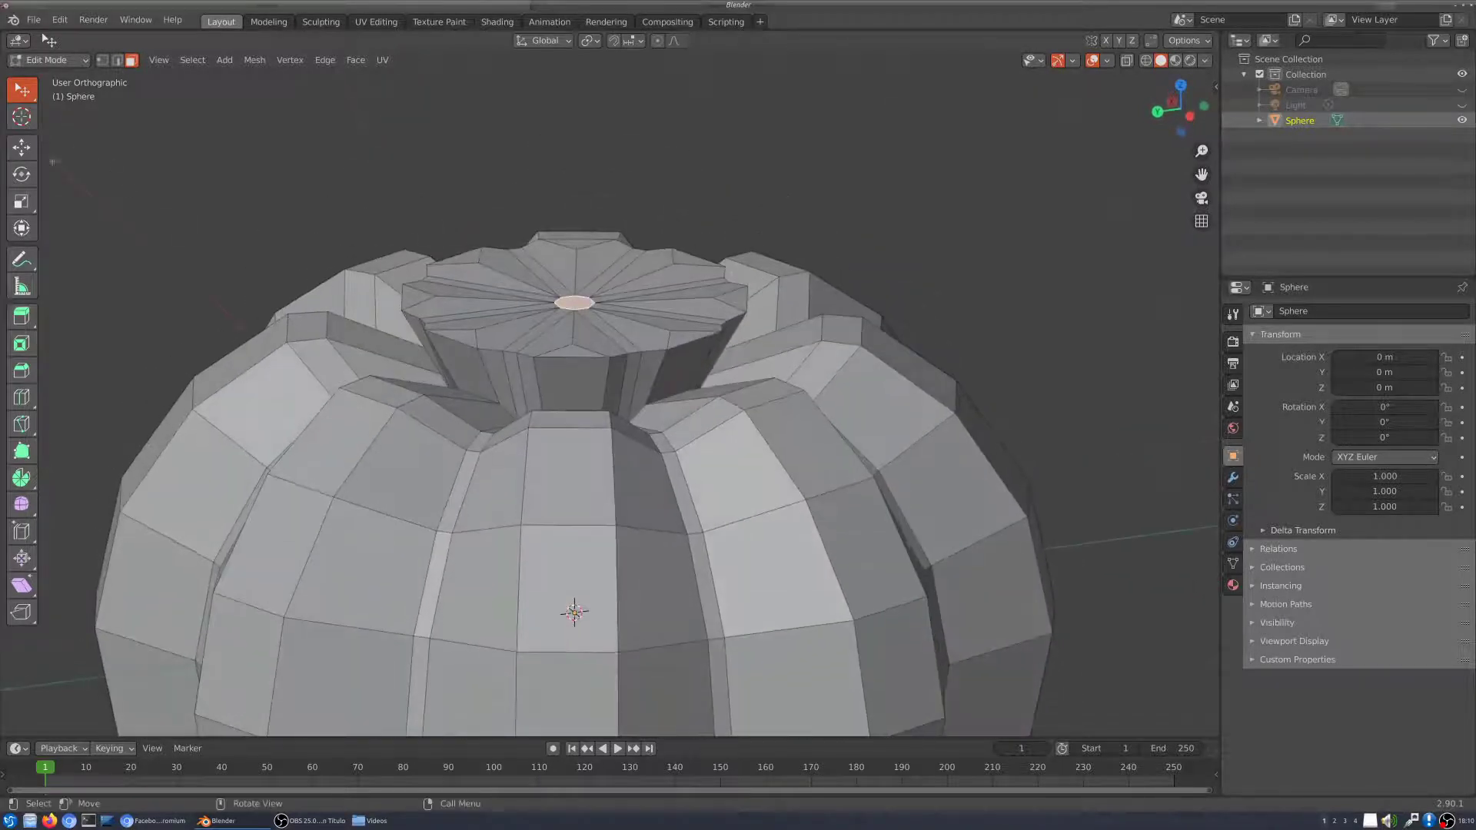
pyautogui.moveTo(553, 346); pyautogui.dragTo(572, 383, button='middle')
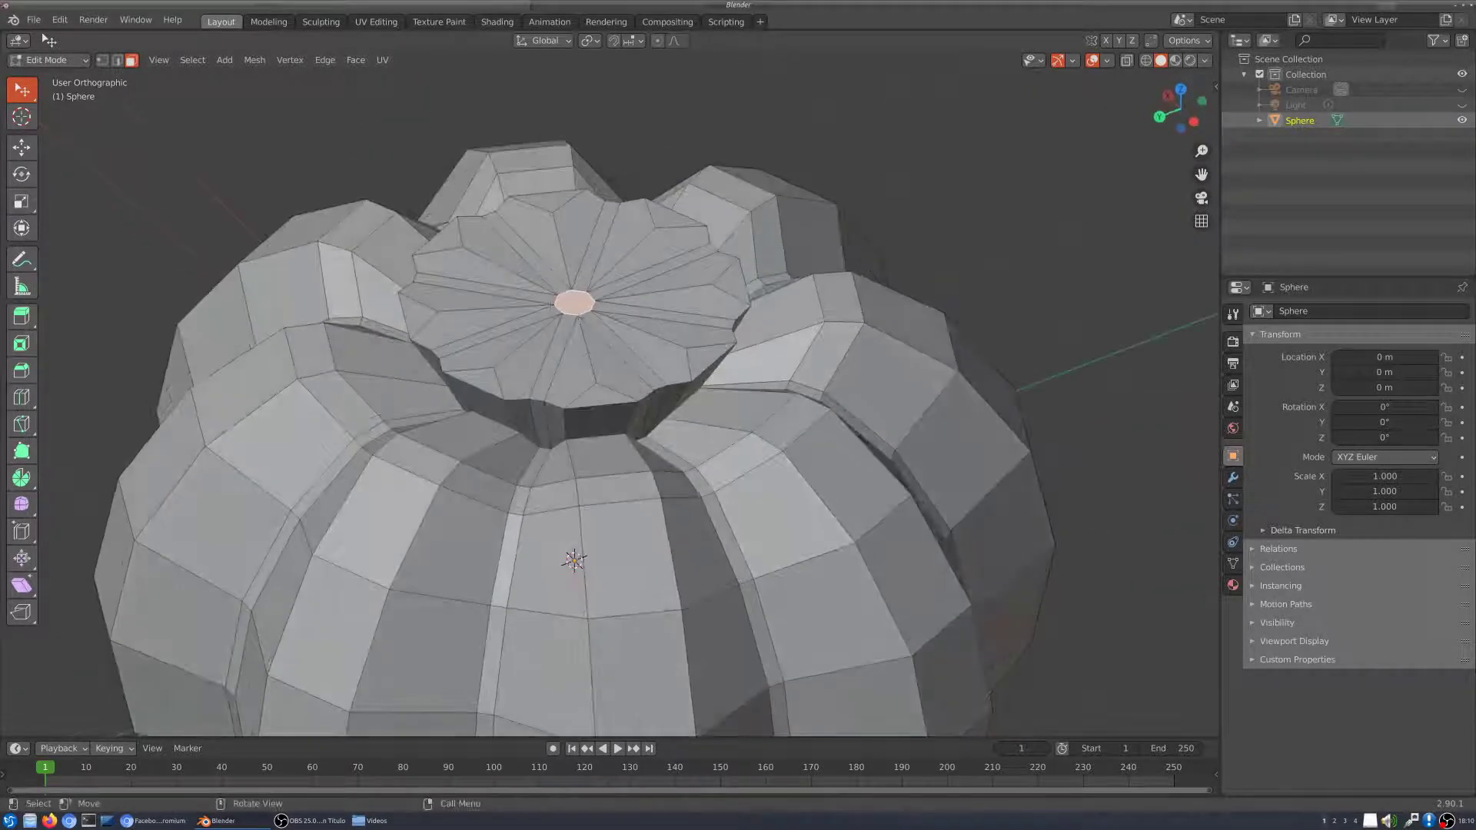
pyautogui.moveTo(591, 305); pyautogui.dragTo(622, 337, button='middle')
pyautogui.click(21, 202)
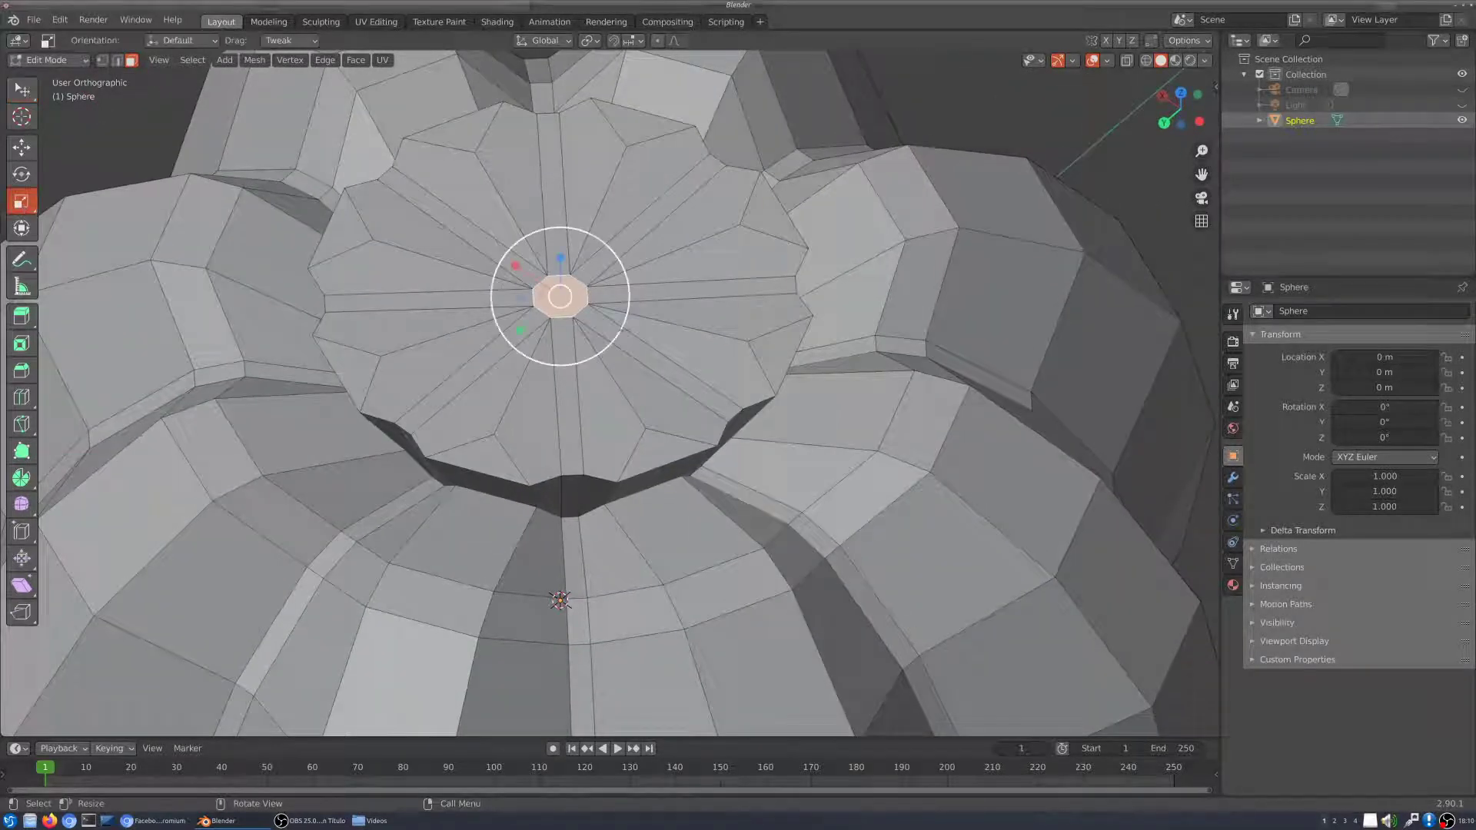
pyautogui.moveTo(591, 314); pyautogui.dragTo(667, 346)
pyautogui.moveTo(667, 346); pyautogui.dragTo(671, 333, button='middle')
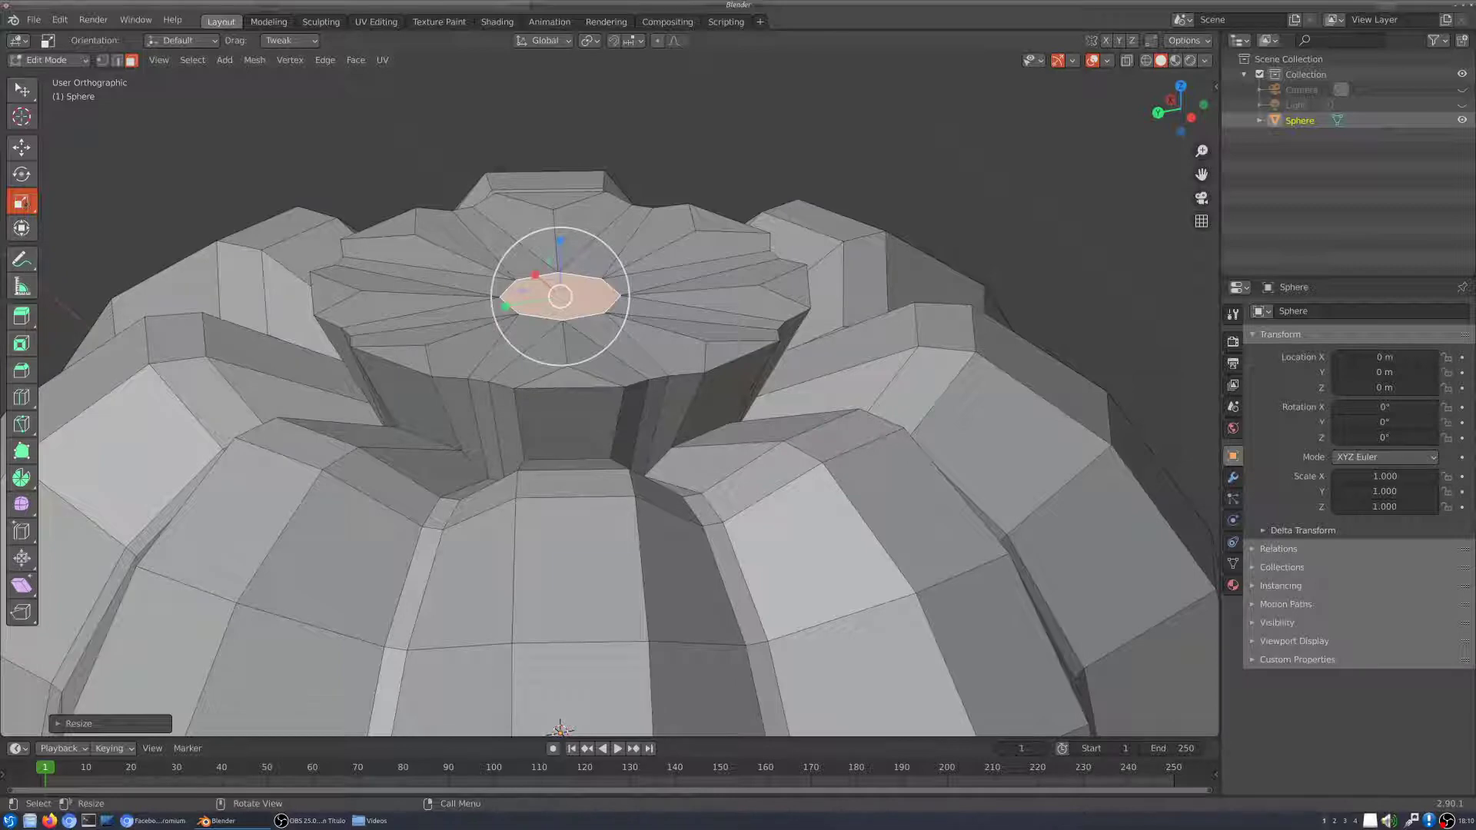
# Step: Move the central face down along Z to form a shallow funnel in the column's top
pyautogui.click(22, 148)
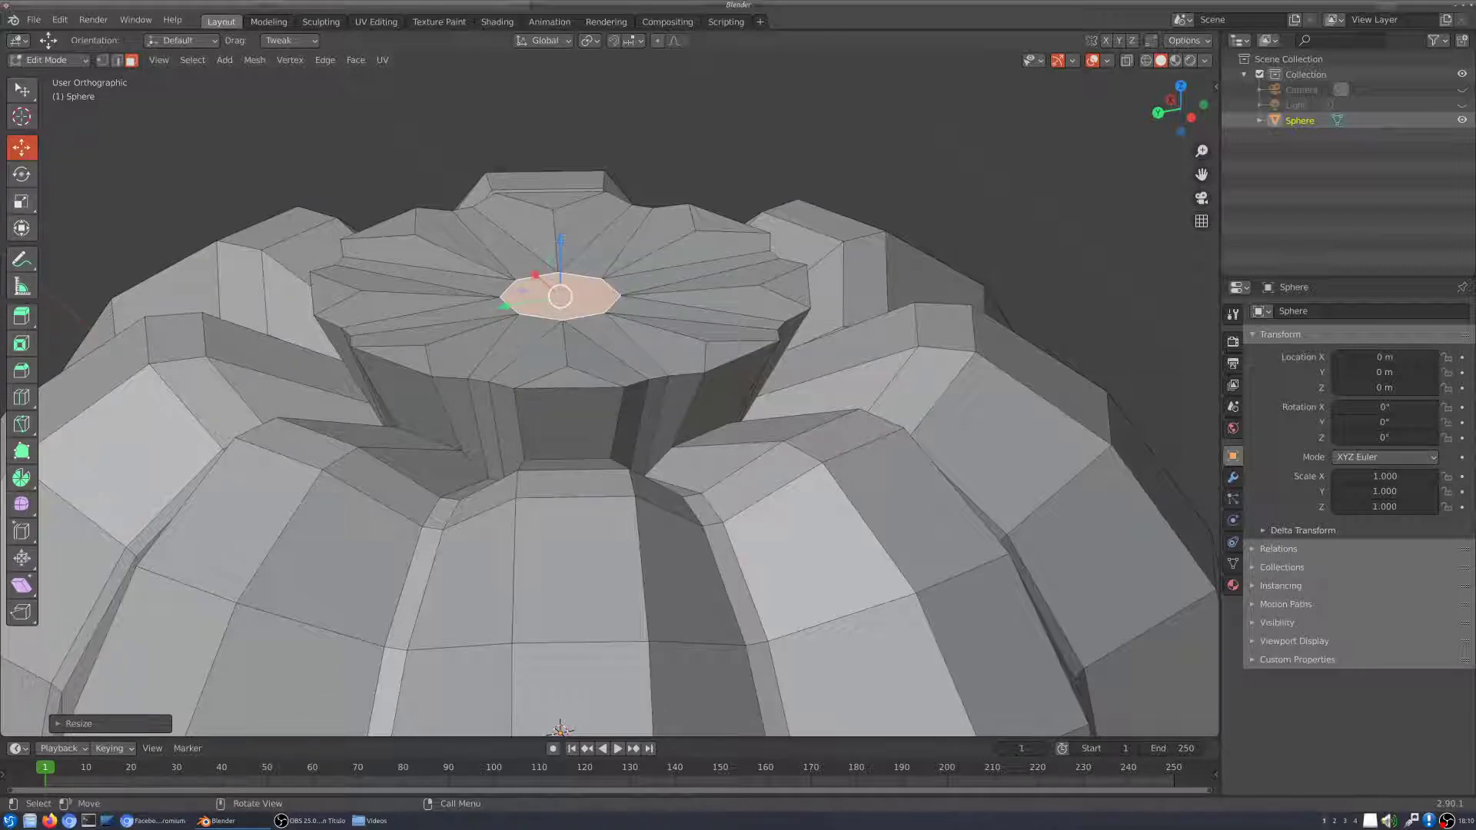
pyautogui.moveTo(561, 240); pyautogui.dragTo(560, 277)
pyautogui.moveTo(561, 277); pyautogui.dragTo(565, 323, button='middle')
pyautogui.moveTo(689, 421); pyautogui.dragTo(634, 327, button='middle')
pyautogui.scroll(-5, 684, 370)
pyautogui.scroll(3, 633, 327)
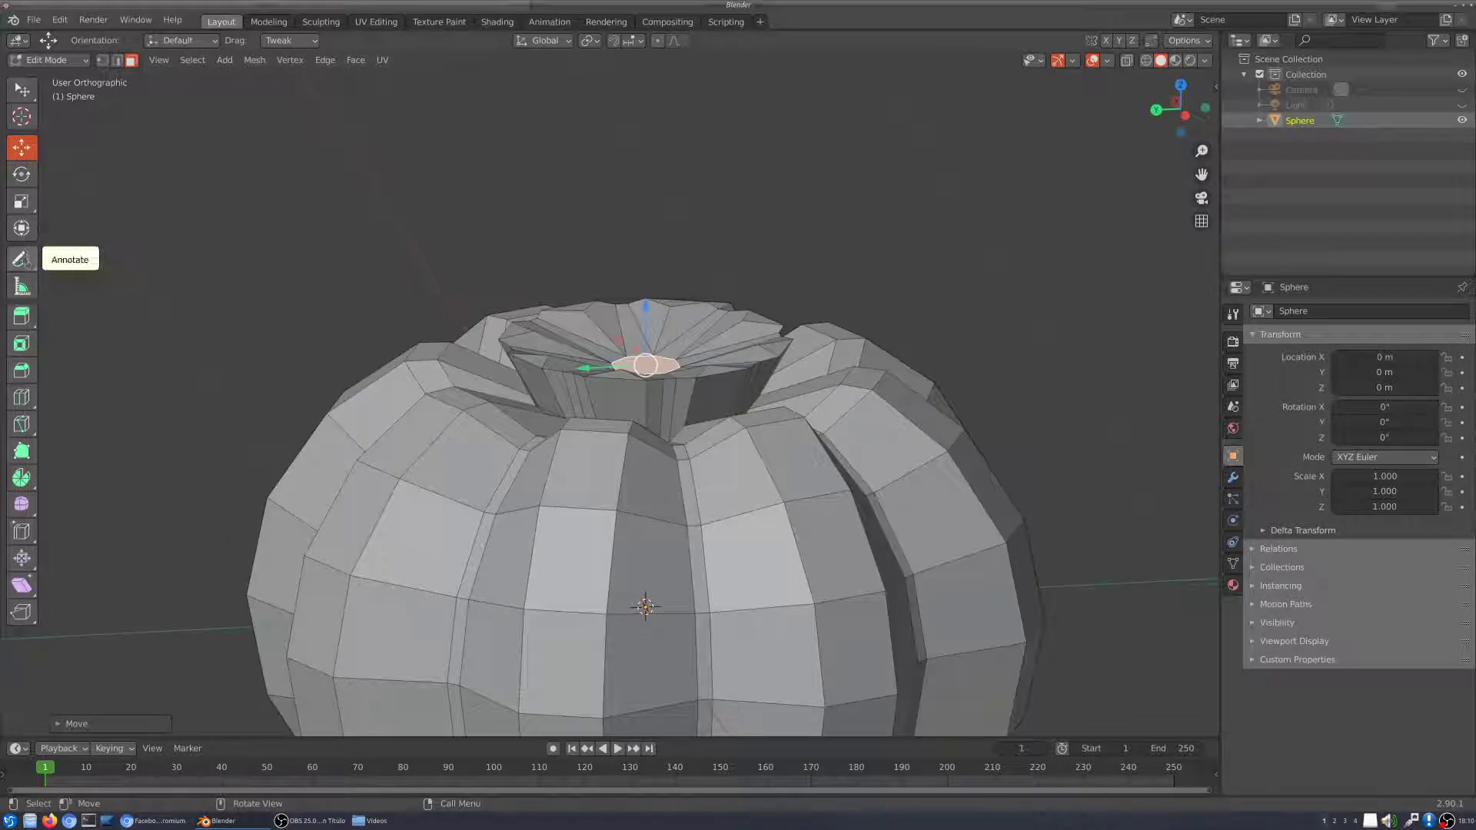
# Step: Extrude the central face upward to form a short stem stub at about the height of the rim
pyautogui.click(22, 316)
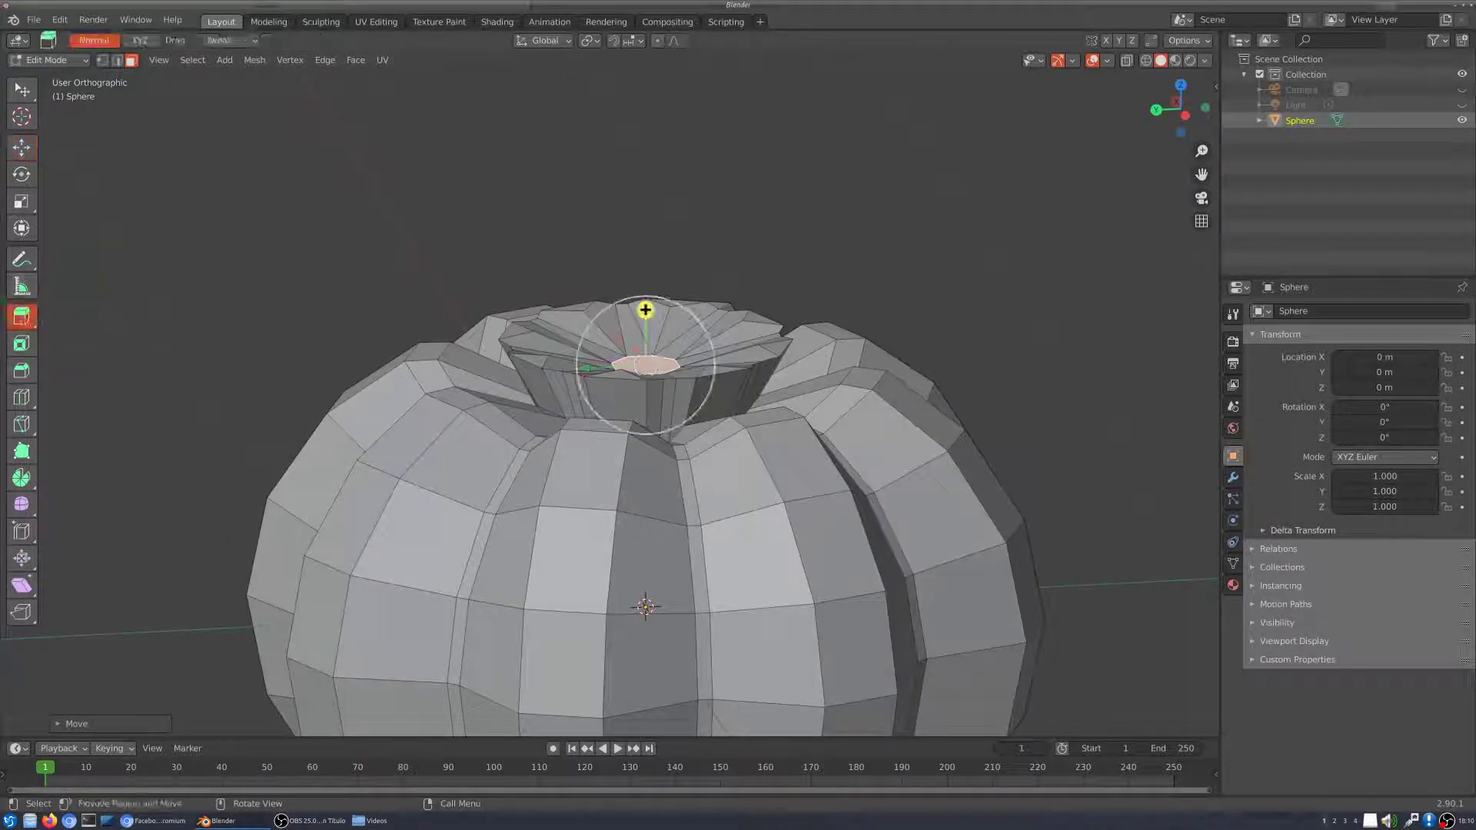
pyautogui.moveTo(645, 309); pyautogui.dragTo(646, 277)
pyautogui.moveTo(645, 277); pyautogui.dragTo(646, 281, button='middle')
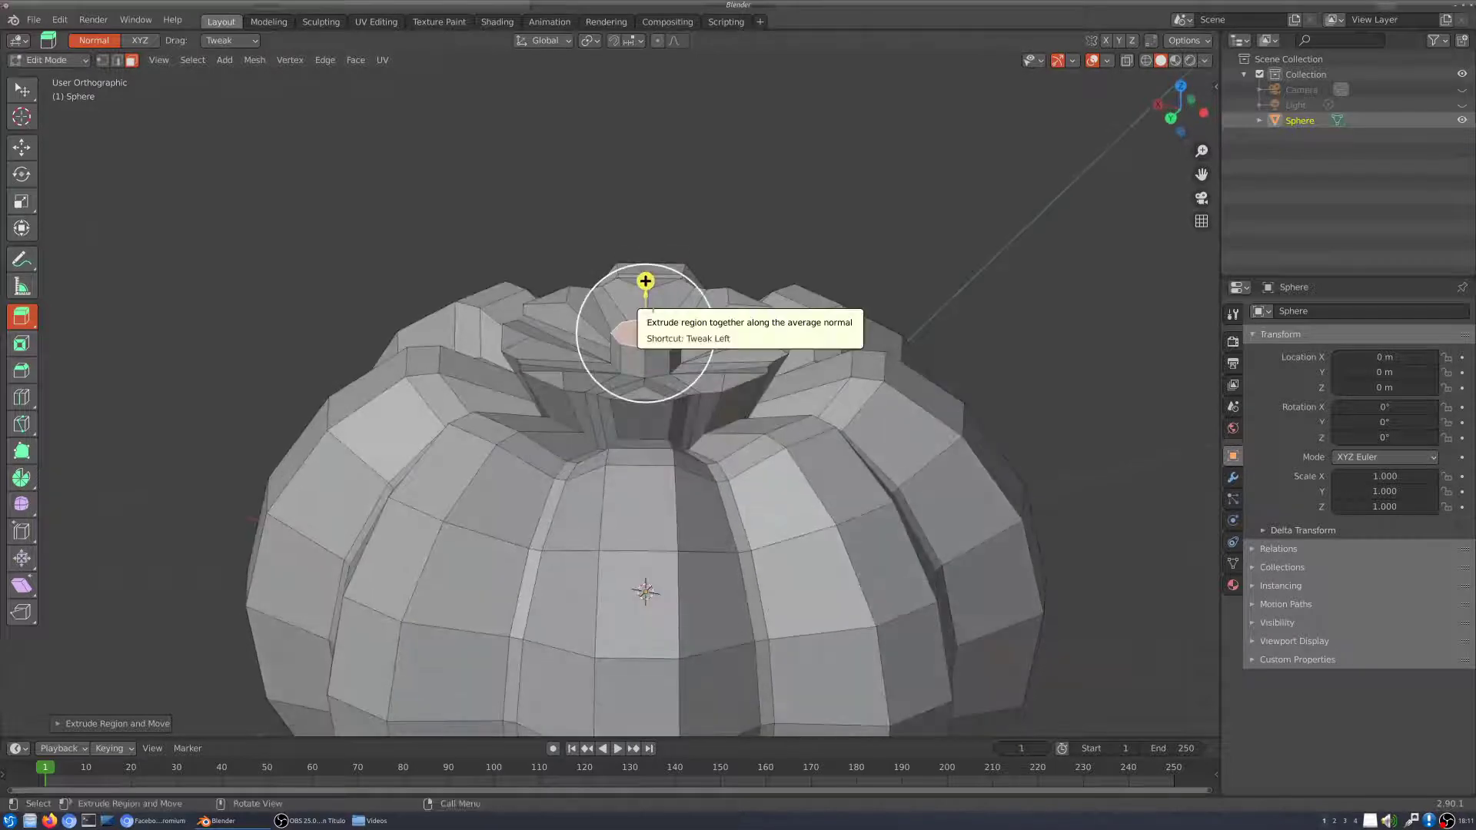
pyautogui.moveTo(907, 369); pyautogui.dragTo(891, 345, button='middle')
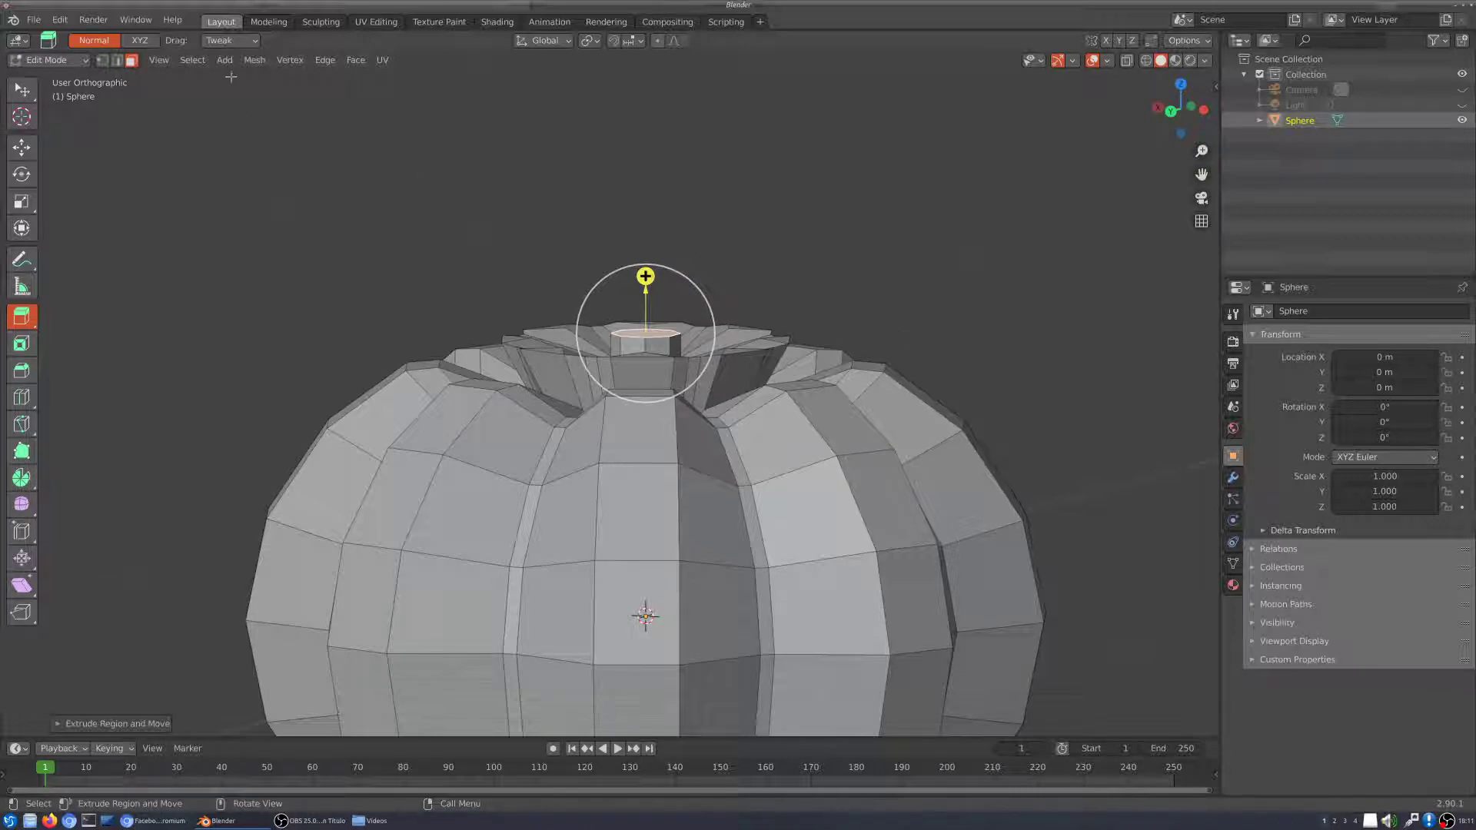
# Step: Switch to the front viewpoint and place the 3D cursor in the empty space above the stem stub, slightly toward positive X
pyautogui.click(160, 61)
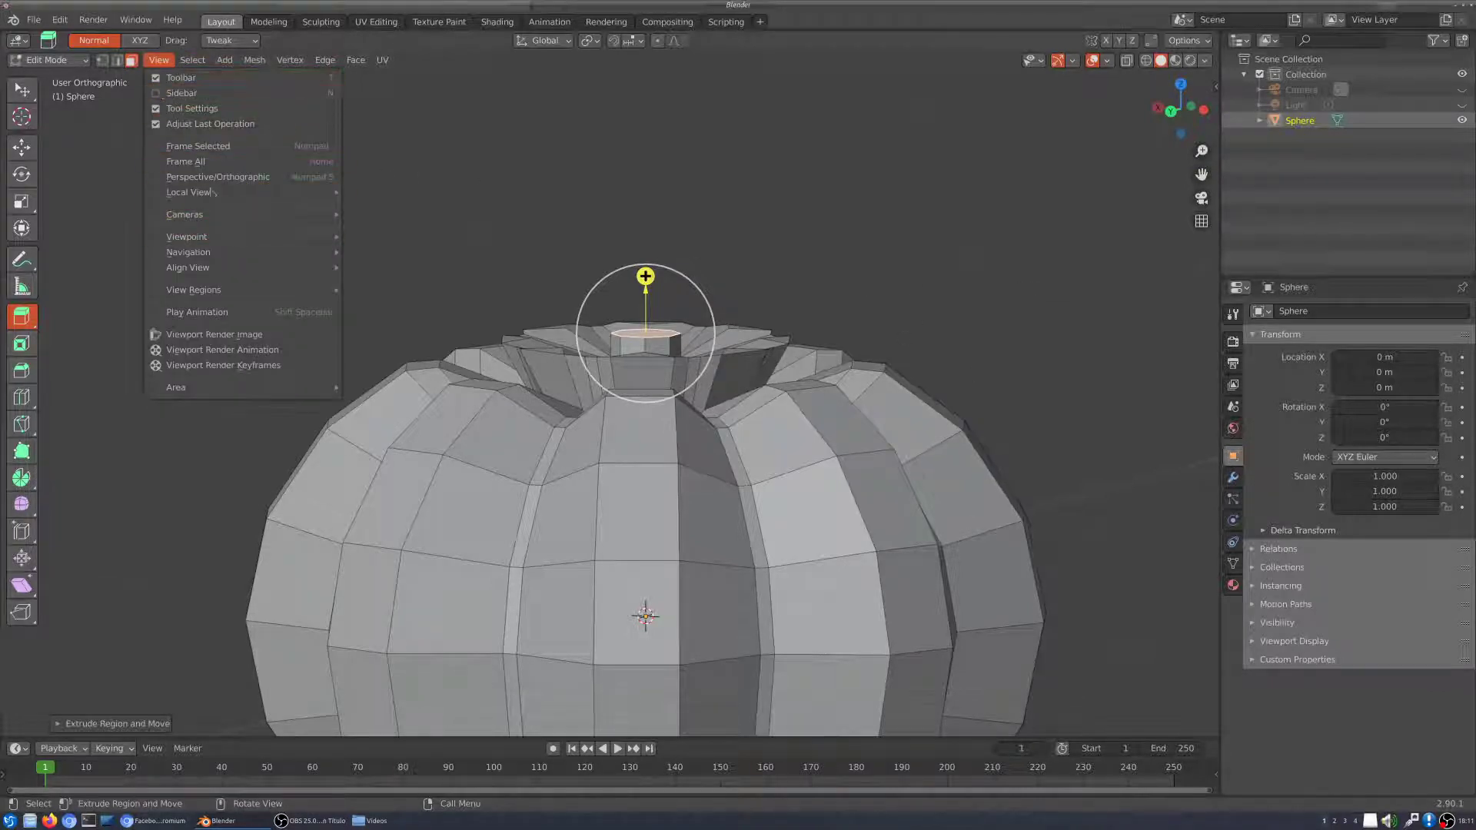
pyautogui.moveTo(224, 239)
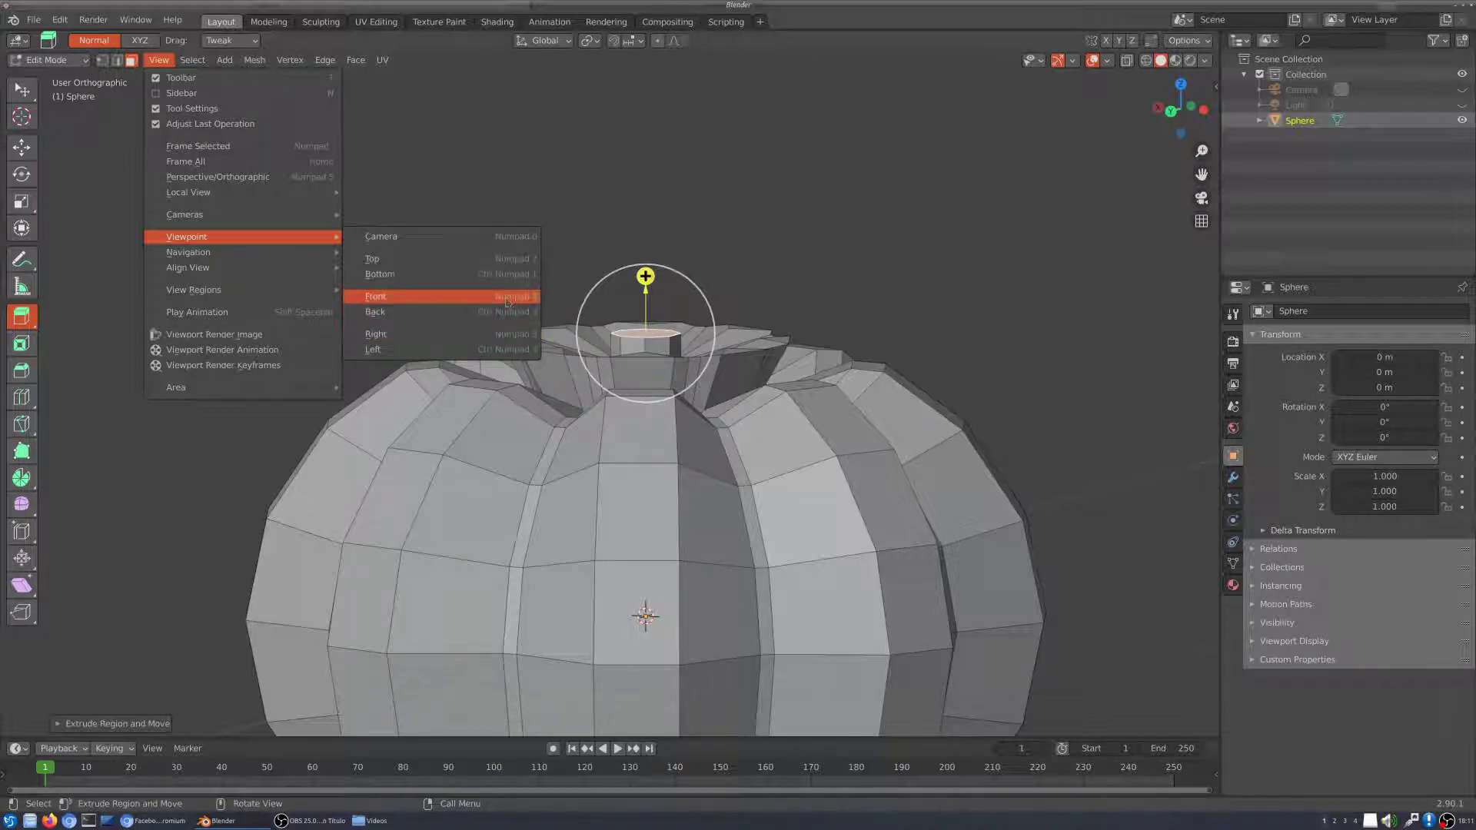
pyautogui.click(384, 299)
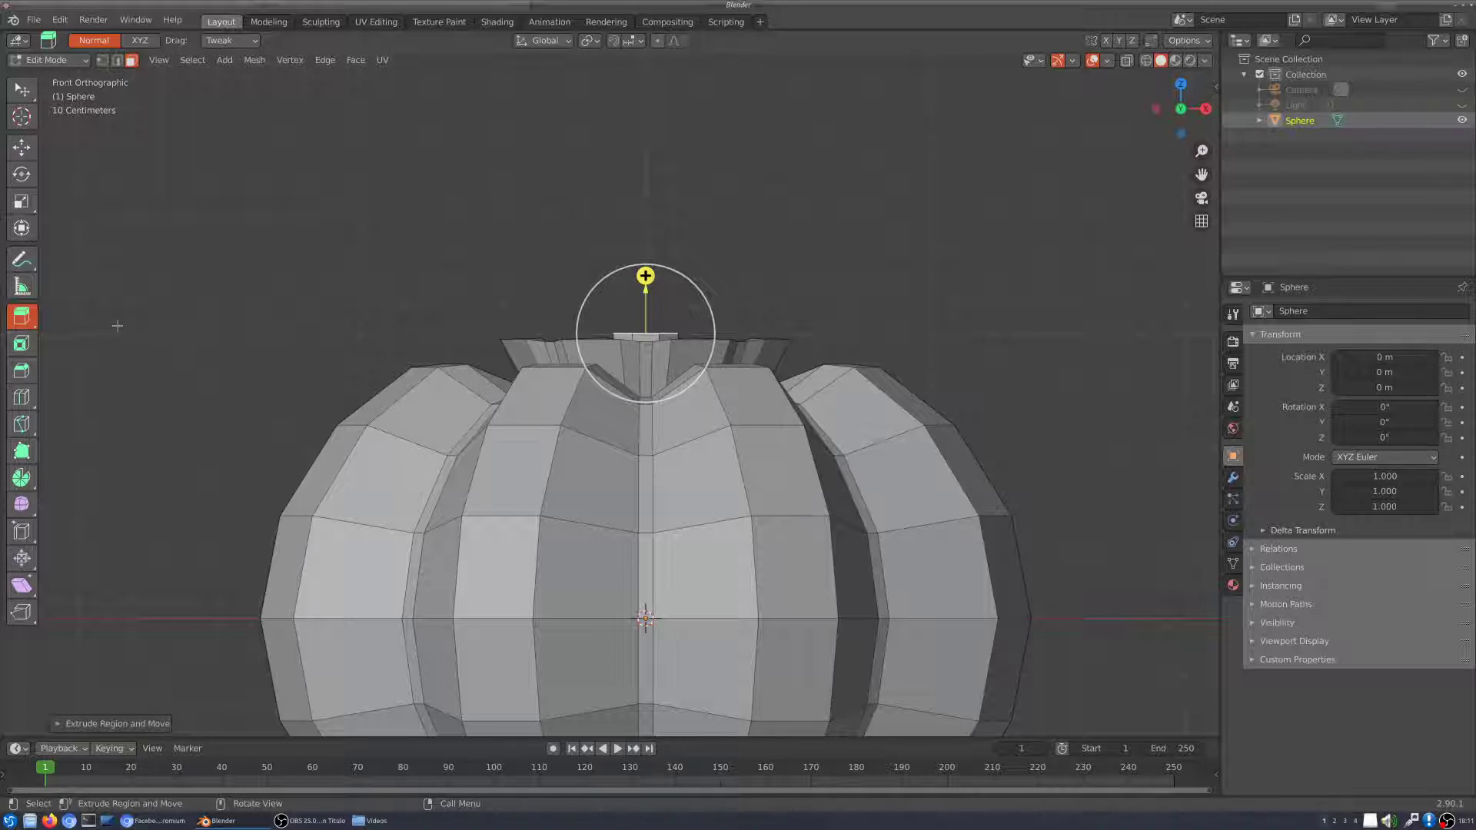
pyautogui.click(22, 90)
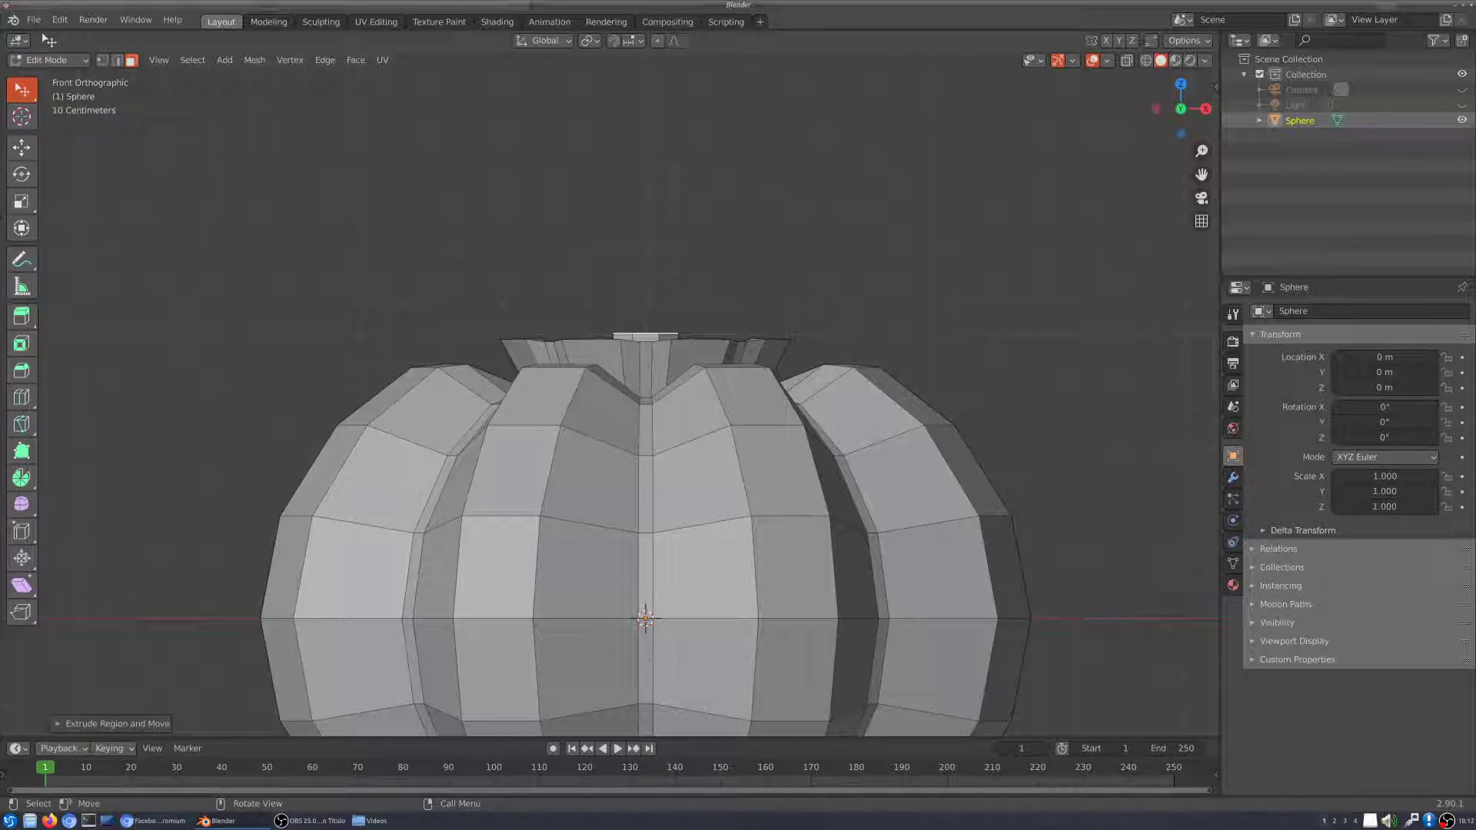
pyautogui.click(22, 117)
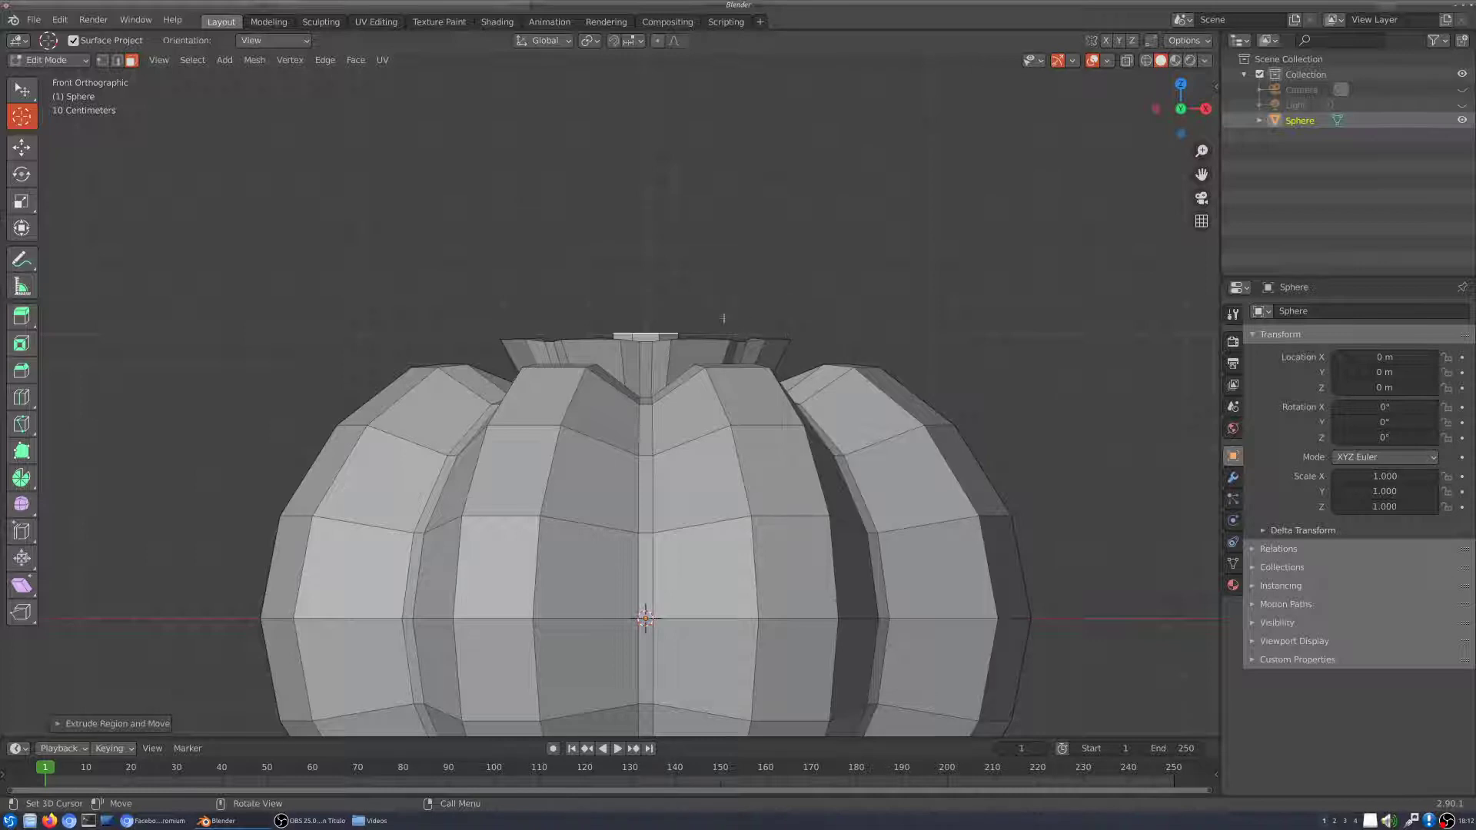
pyautogui.click(798, 334)
pyautogui.click(757, 258)
pyautogui.moveTo(580, 277); pyautogui.dragTo(695, 224)
pyautogui.click(733, 260)
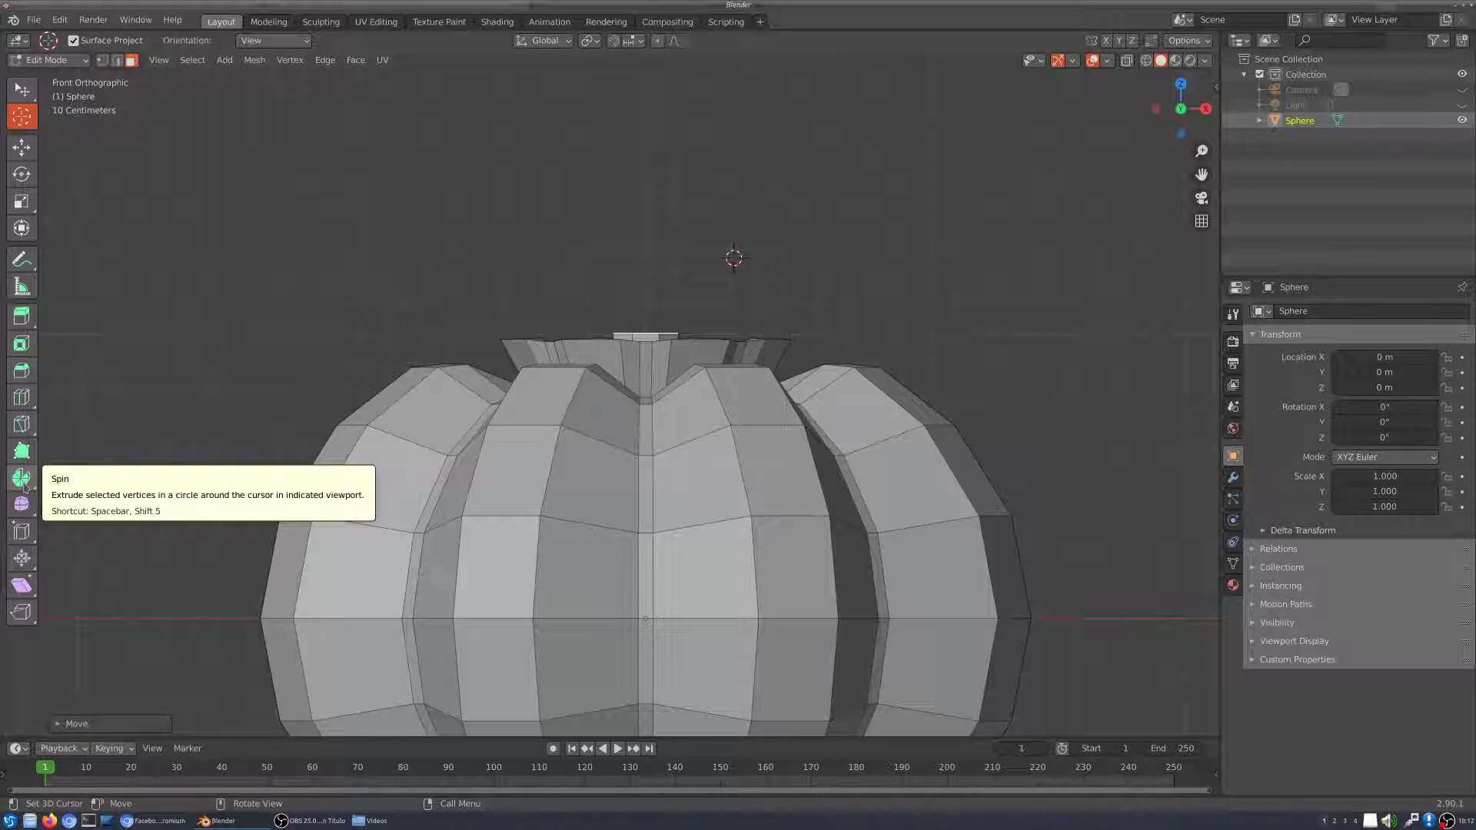
# Step: Try spinning the stub's top face around the 3D cursor about the Z axis with 12 steps, and undo it
pyautogui.click(21, 479)
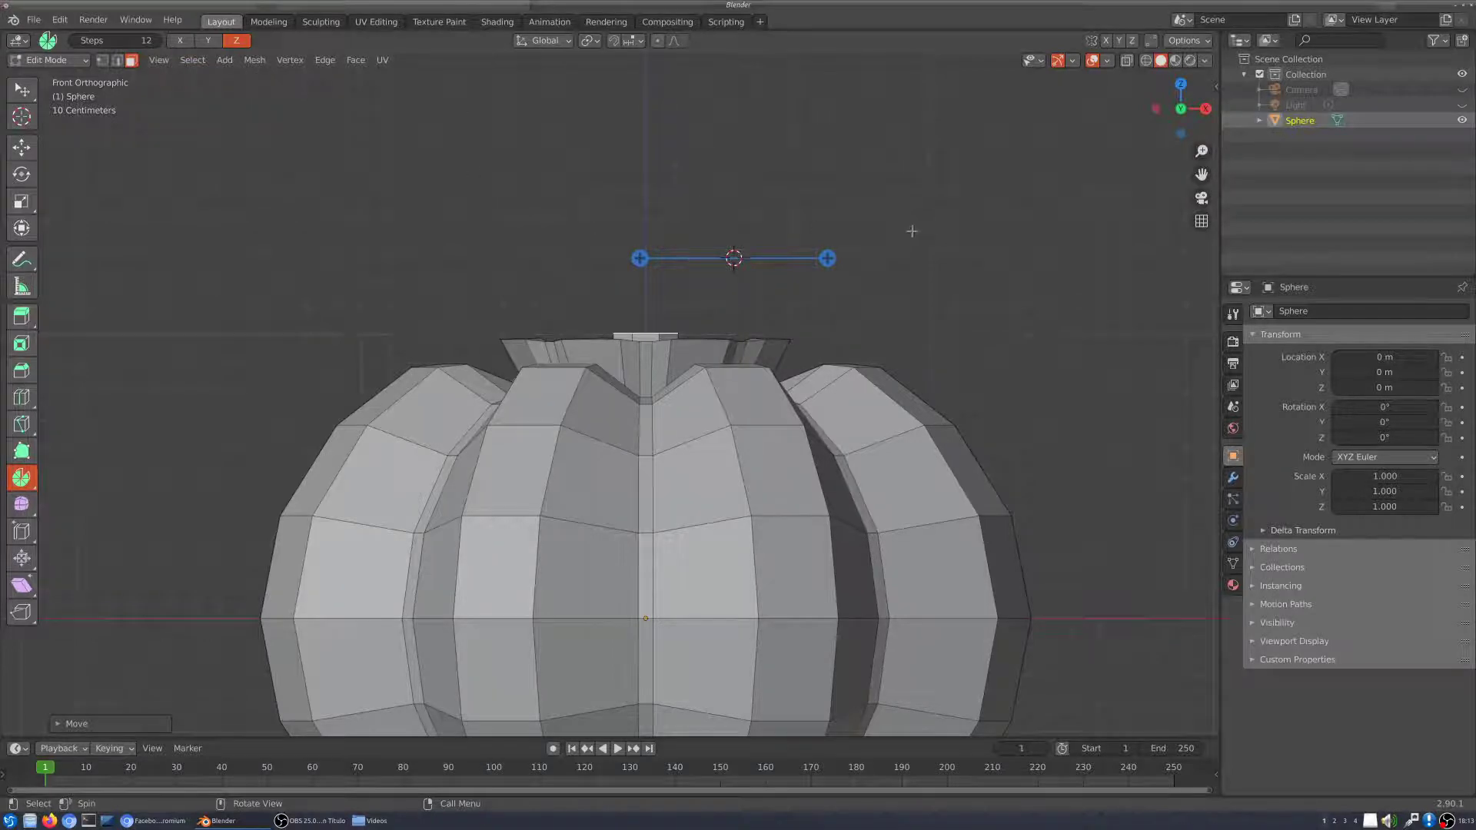
pyautogui.moveTo(899, 256); pyautogui.dragTo(892, 385, button='middle')
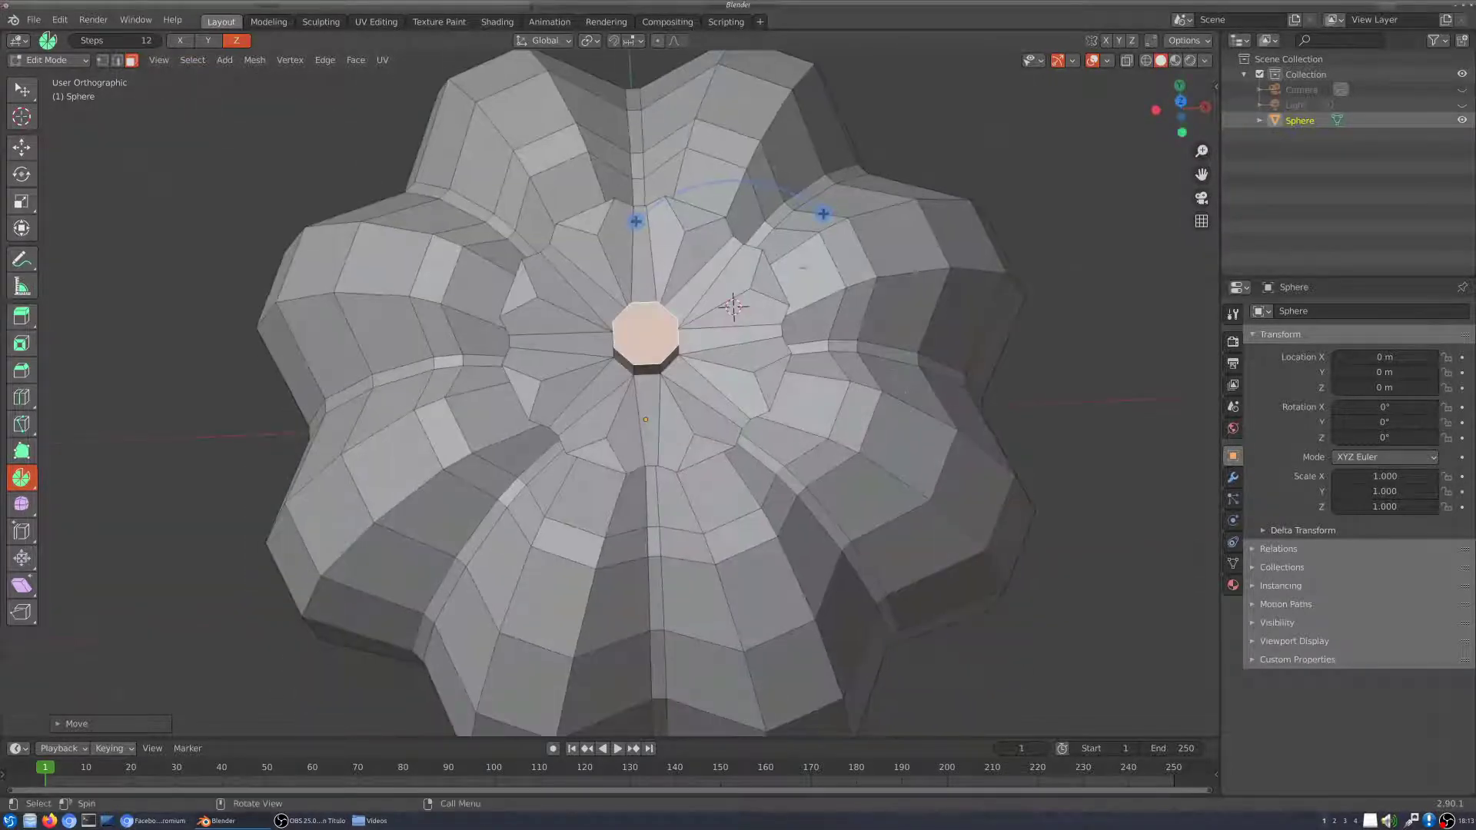
pyautogui.moveTo(803, 268); pyautogui.dragTo(824, 241, button='middle')
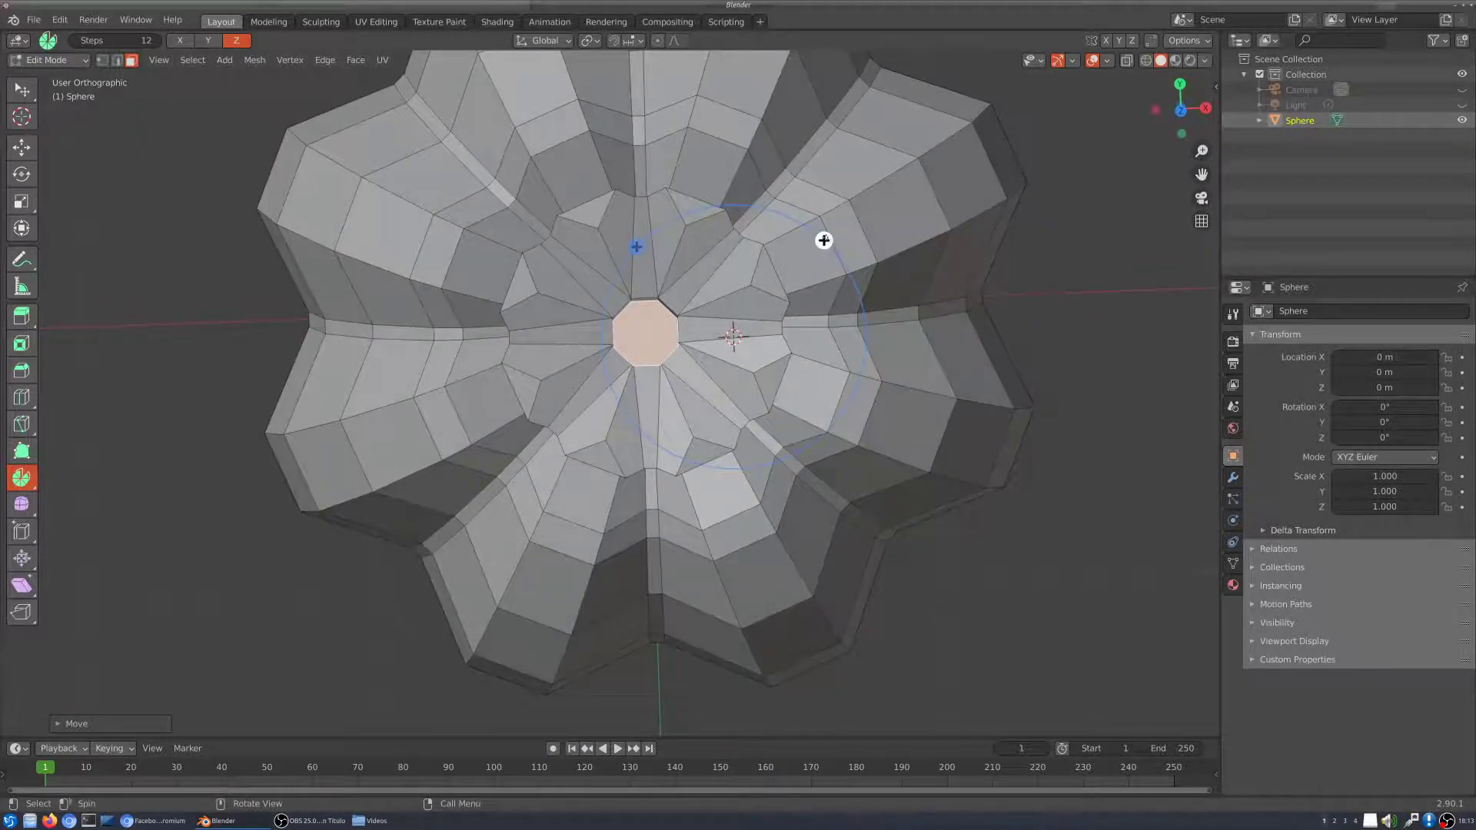
pyautogui.moveTo(824, 241); pyautogui.dragTo(984, 278)
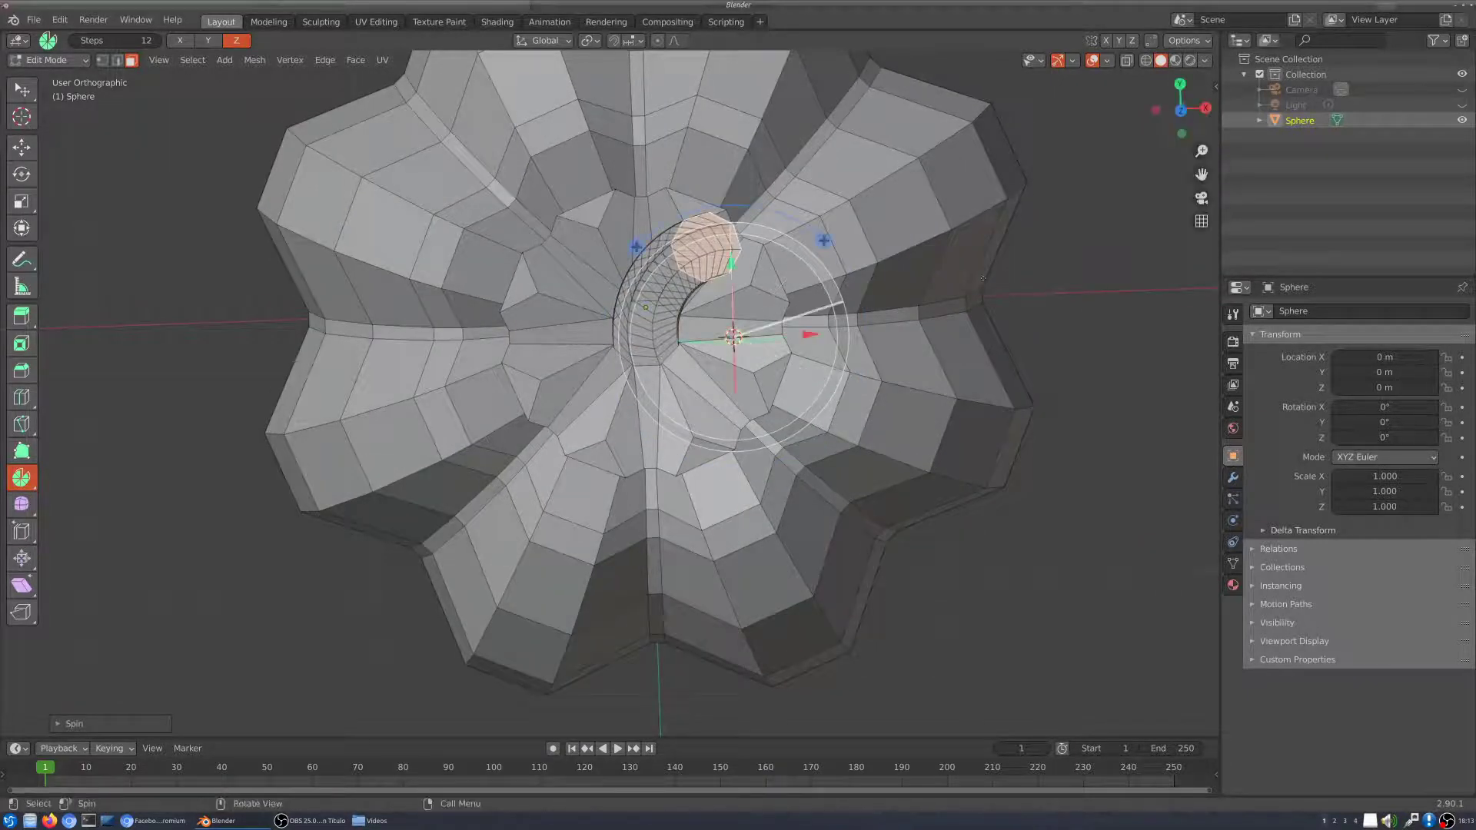
pyautogui.hotkey('ctrl', 'z')
# Step: Set the Spin axis to X, try spinning the stub's top face about it, and undo the spin
pyautogui.moveTo(983, 278); pyautogui.dragTo(992, 146, button='middle')
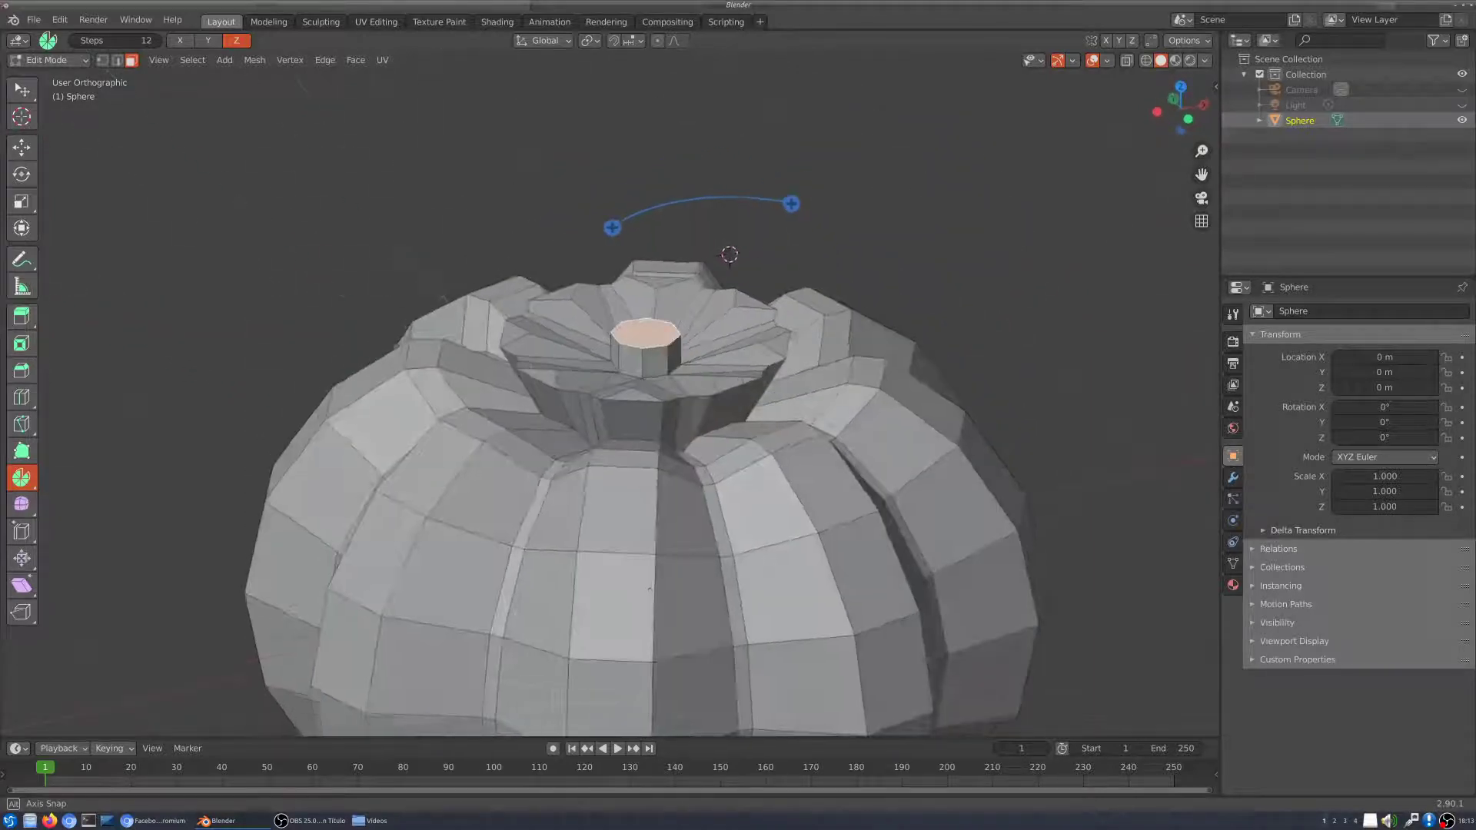
pyautogui.click(187, 41)
pyautogui.moveTo(676, 244); pyautogui.dragTo(791, 220, button='middle')
pyautogui.moveTo(769, 160); pyautogui.dragTo(784, 251)
pyautogui.hotkey('ctrl', 'z')
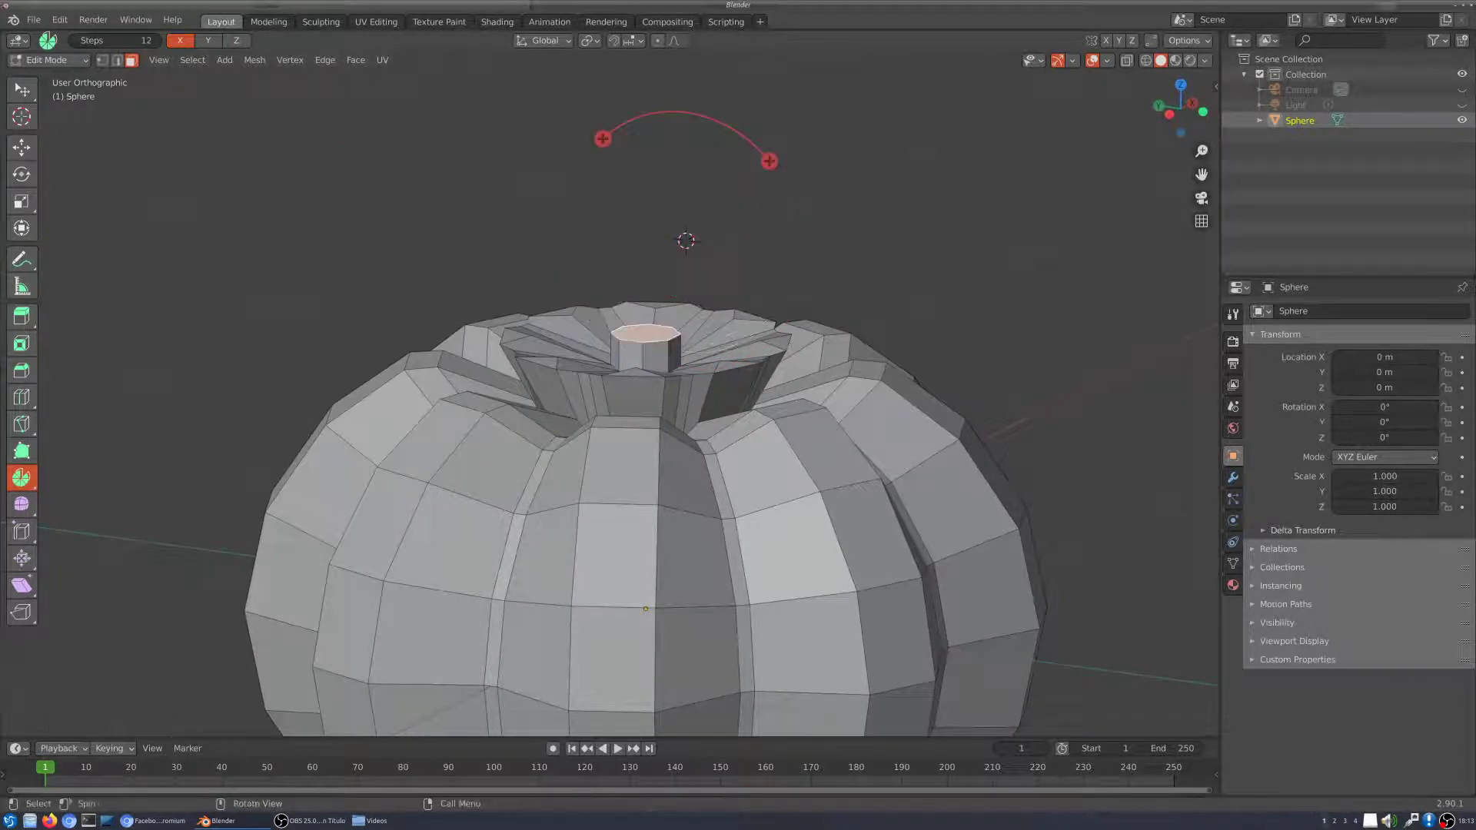
# Step: Set the Spin axis to Y and view the model from the front
pyautogui.click(207, 40)
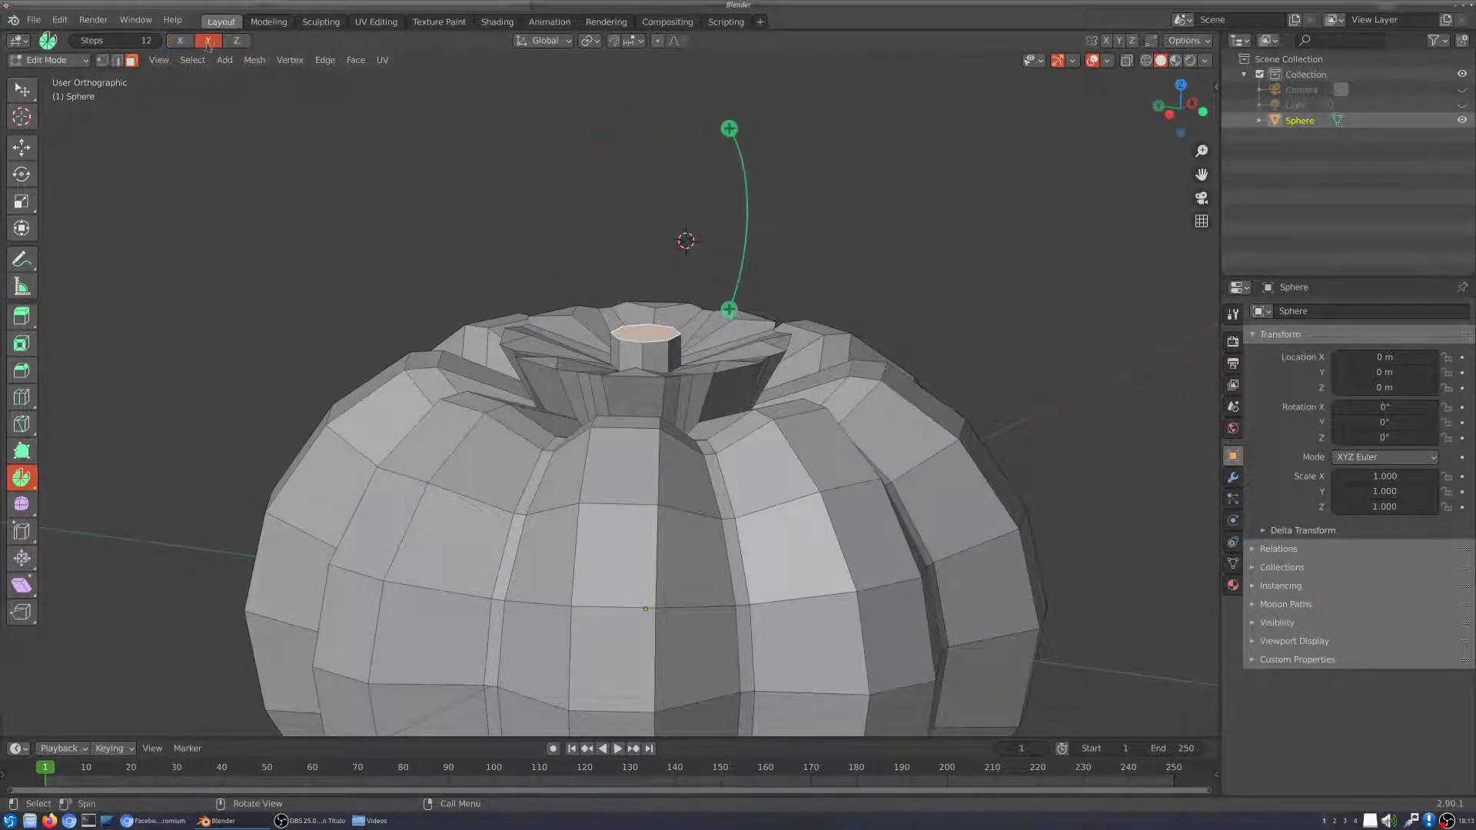
pyautogui.click(159, 61)
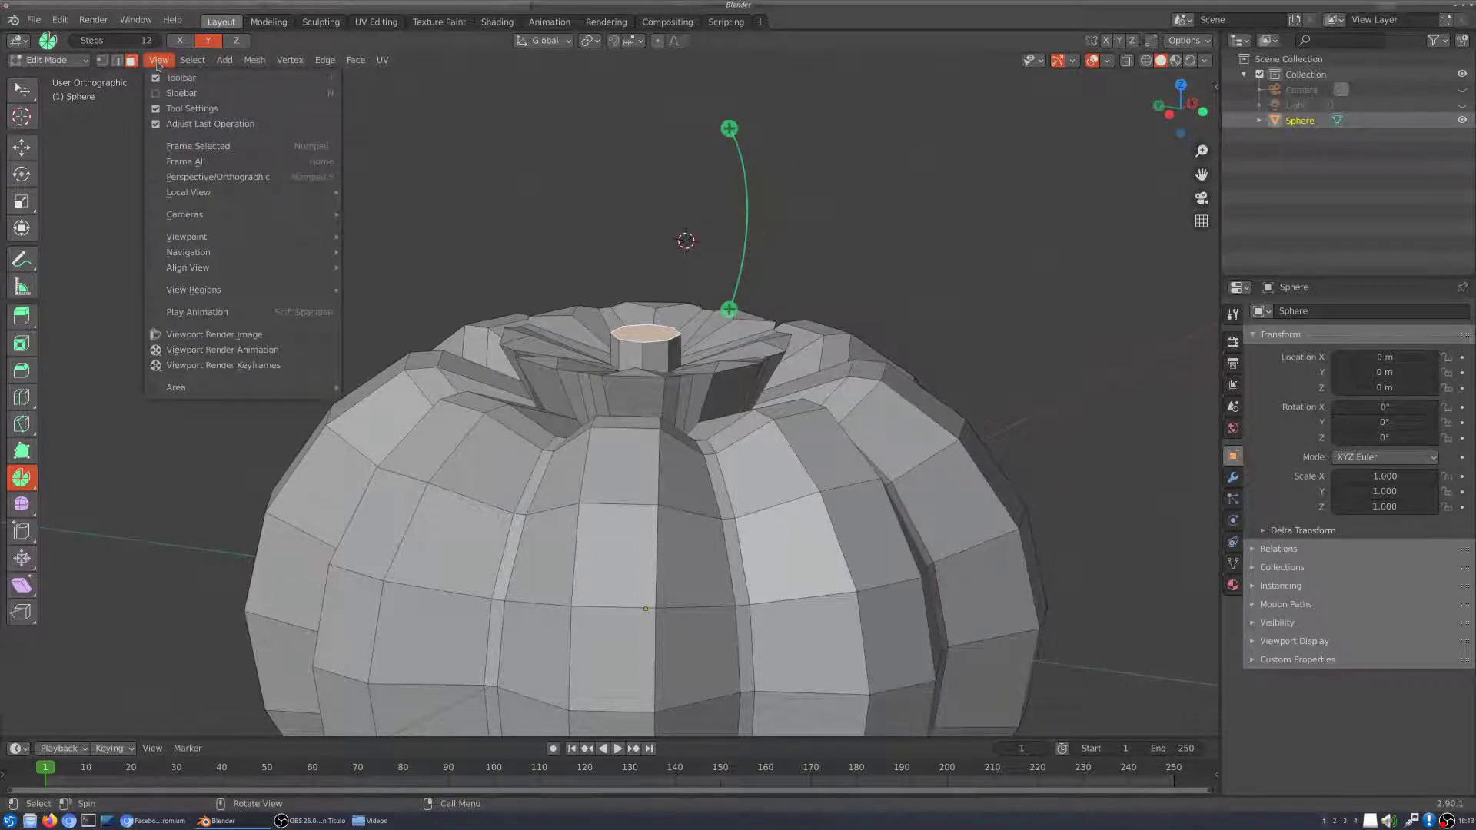
pyautogui.moveTo(231, 237)
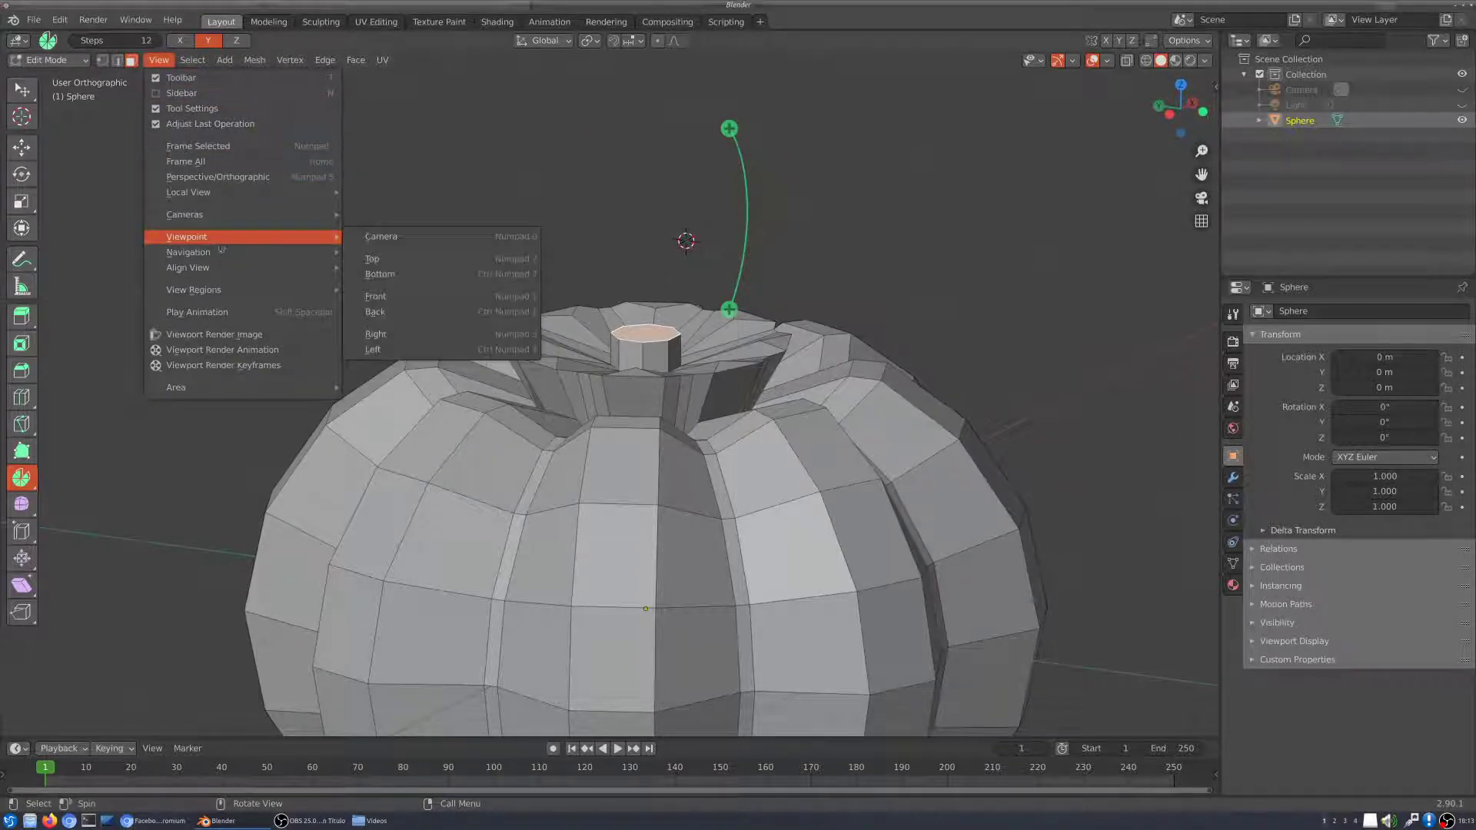
pyautogui.click(393, 302)
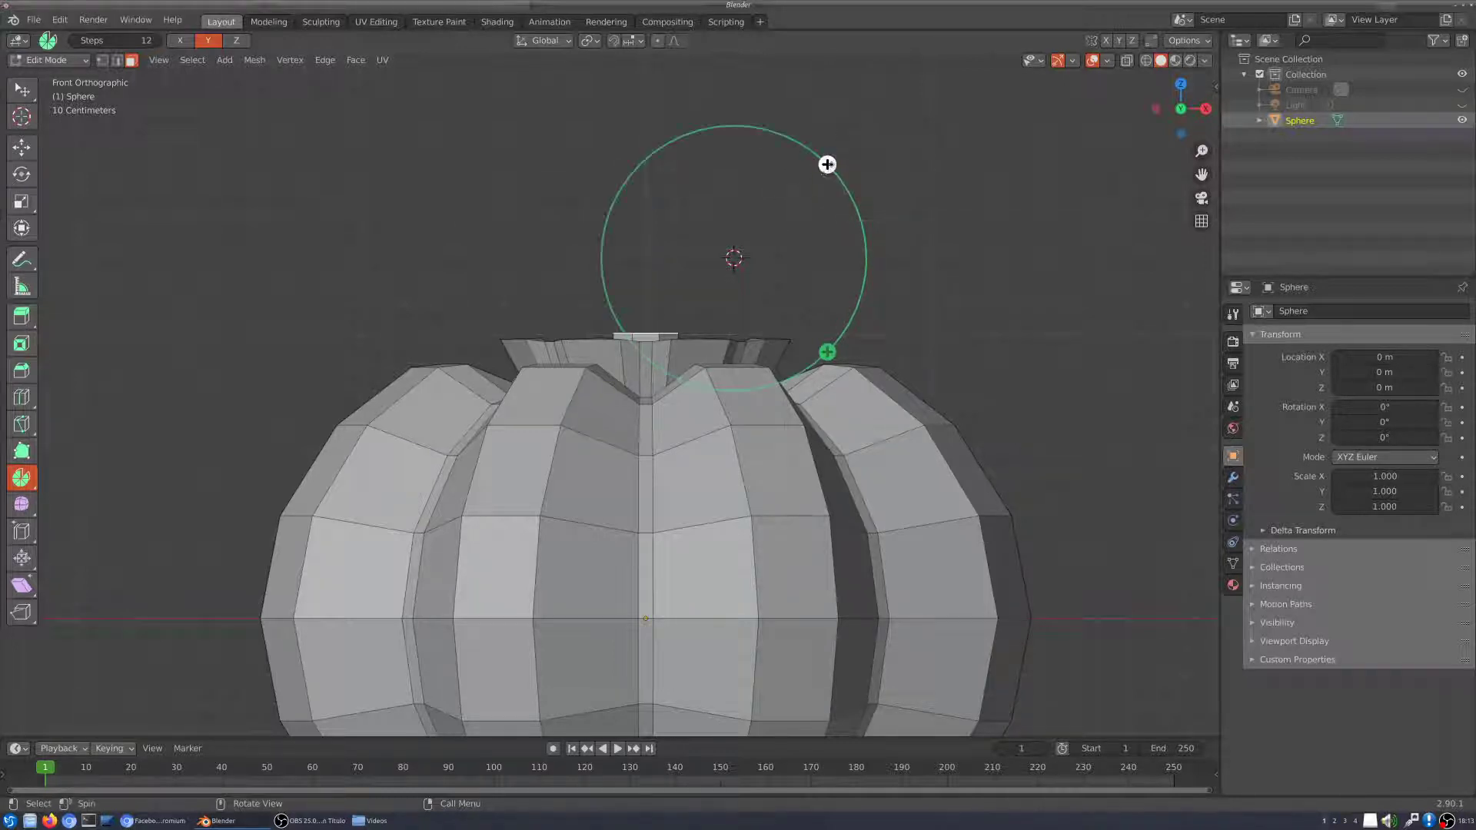
# Step: Undo a trial Y-axis spin of the stub's top face and place the 3D cursor lower, at the flared rim's positive-X edge
pyautogui.moveTo(826, 164); pyautogui.dragTo(657, 175)
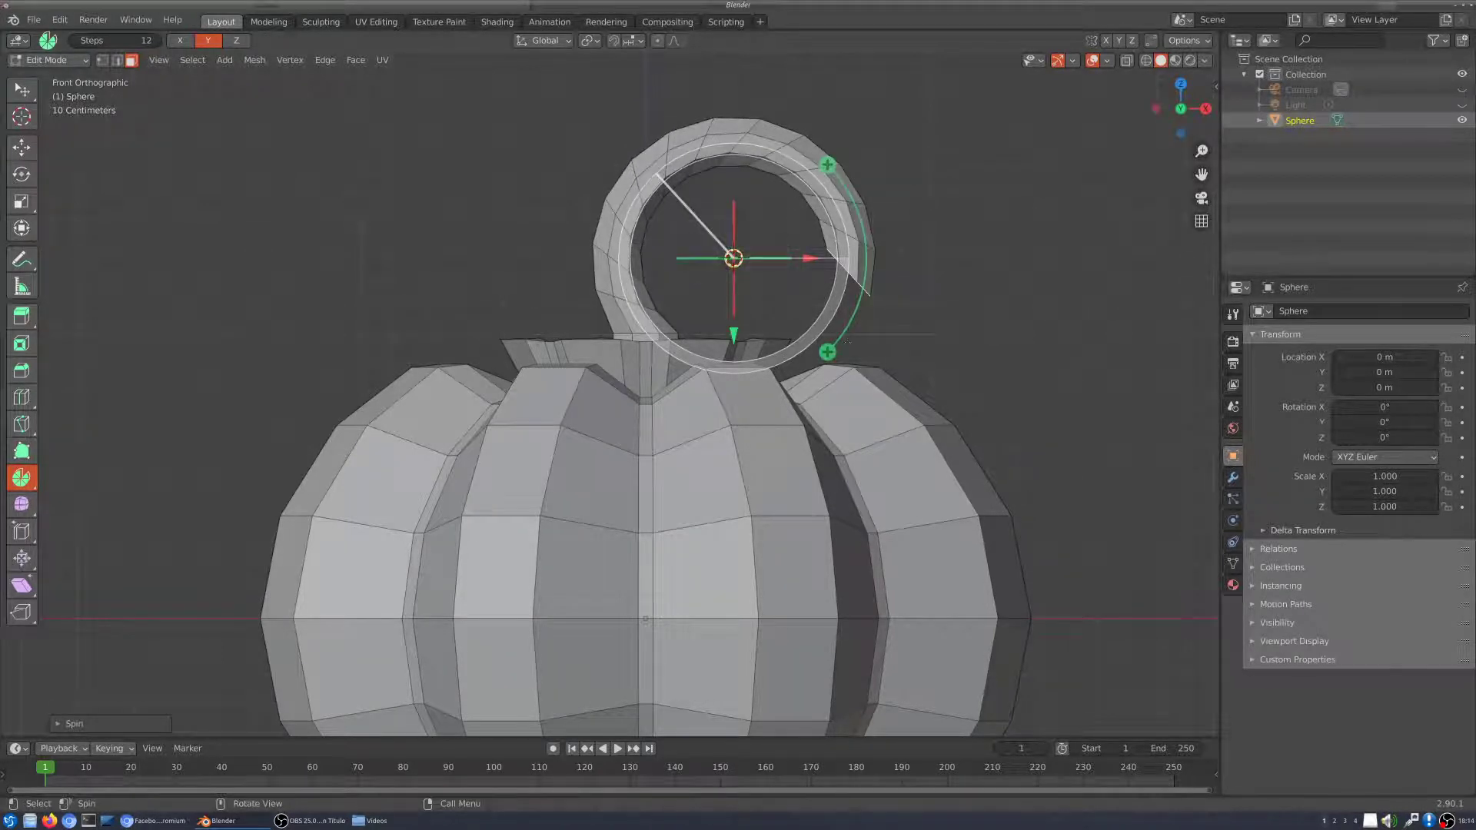
pyautogui.hotkey('ctrl', 'z')
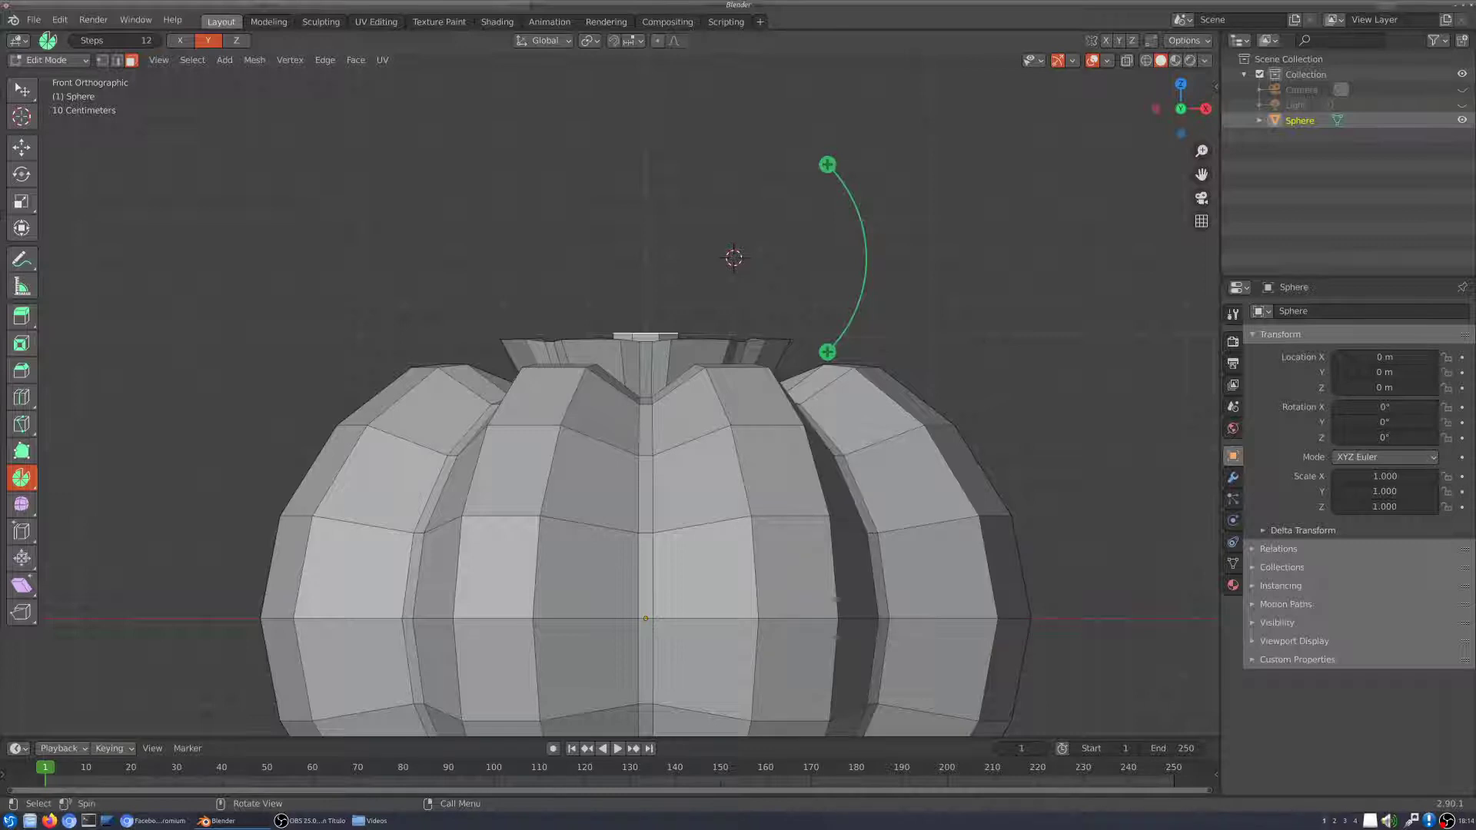
pyautogui.click(22, 116)
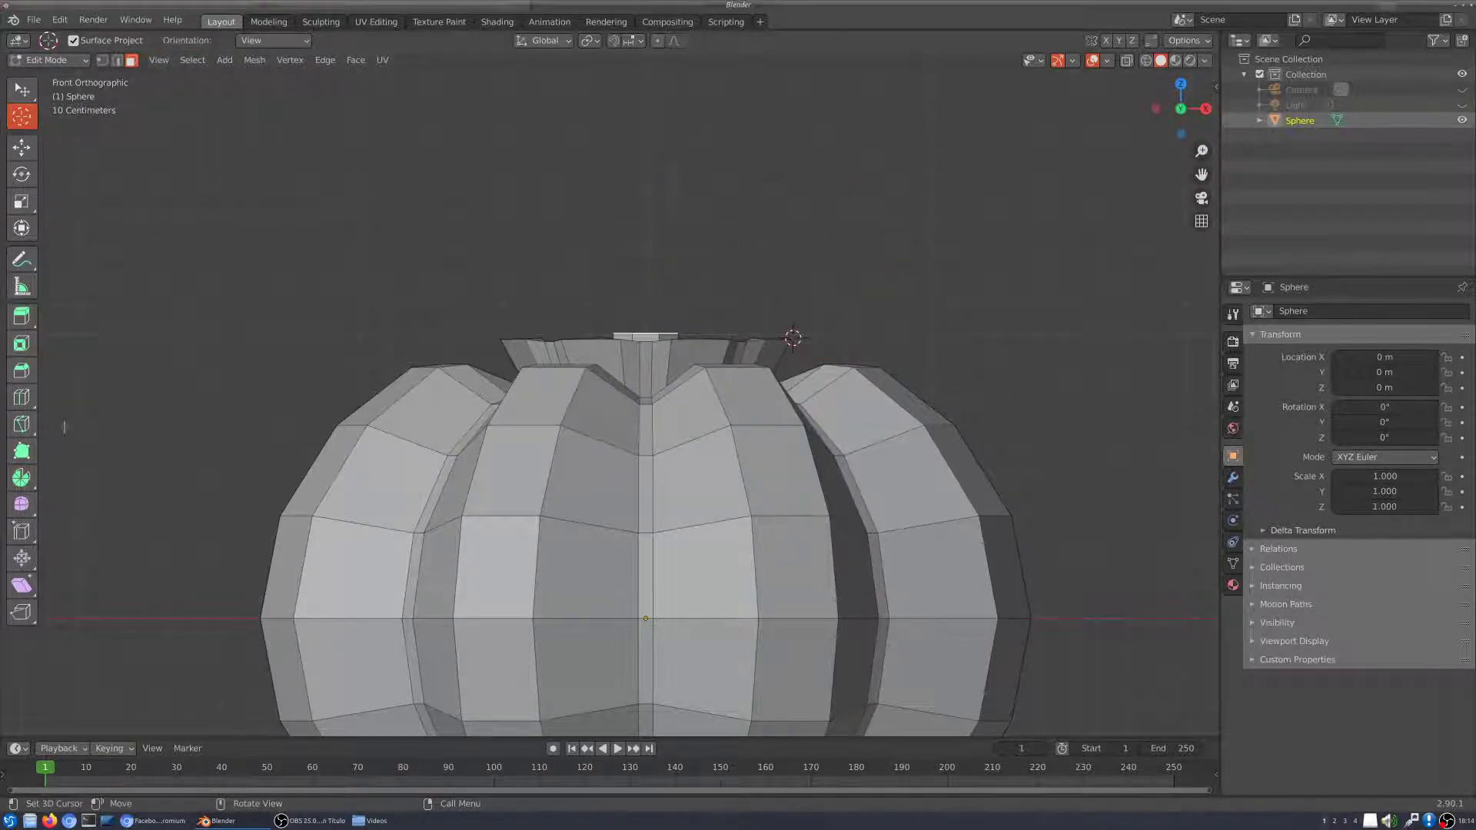
# Step: Spin the stem's top face around the 3D cursor about the Y axis, by about -174° in 12 steps
pyautogui.click(22, 477)
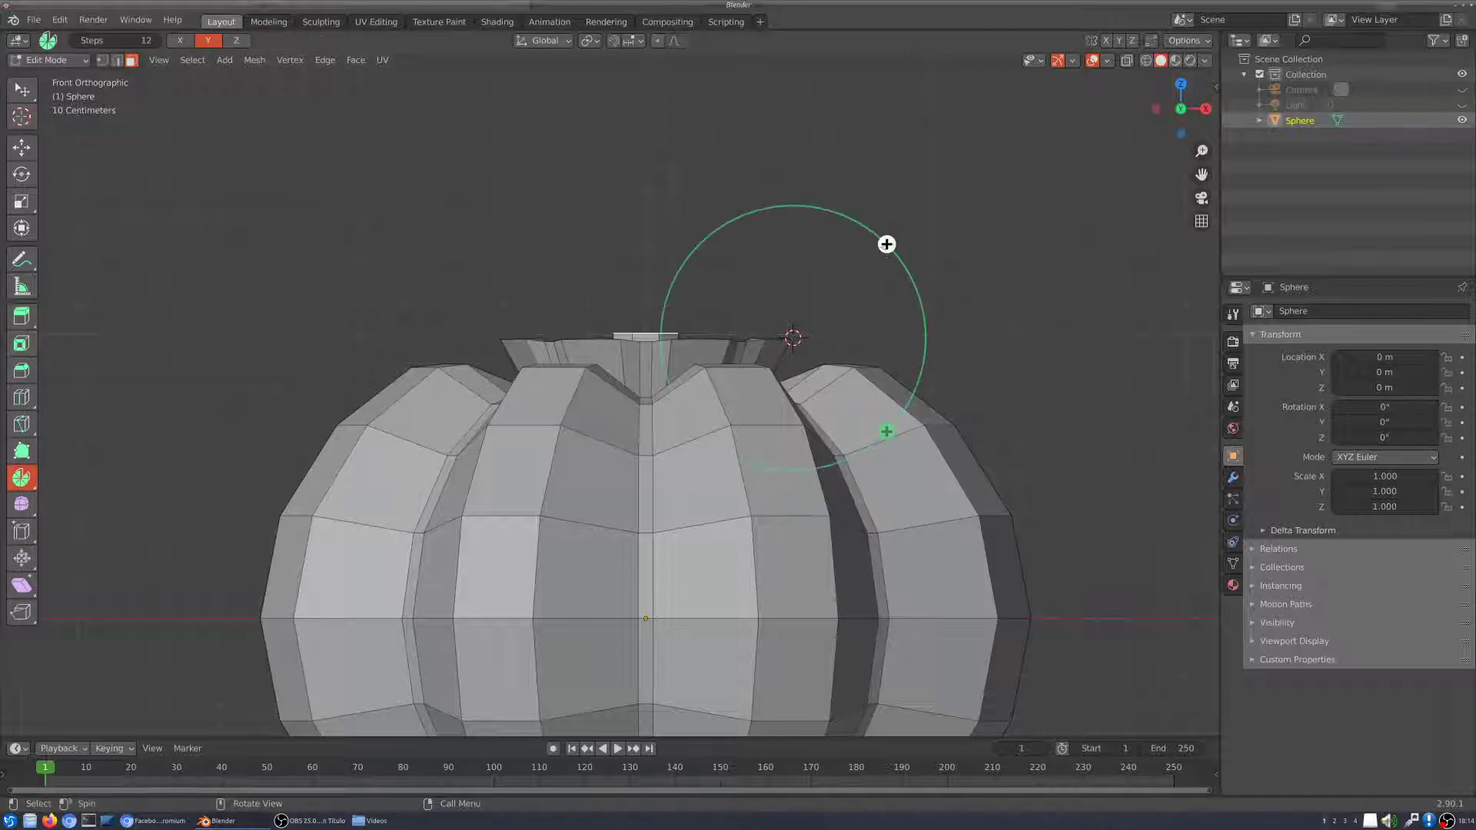
pyautogui.moveTo(887, 245); pyautogui.dragTo(723, 429)
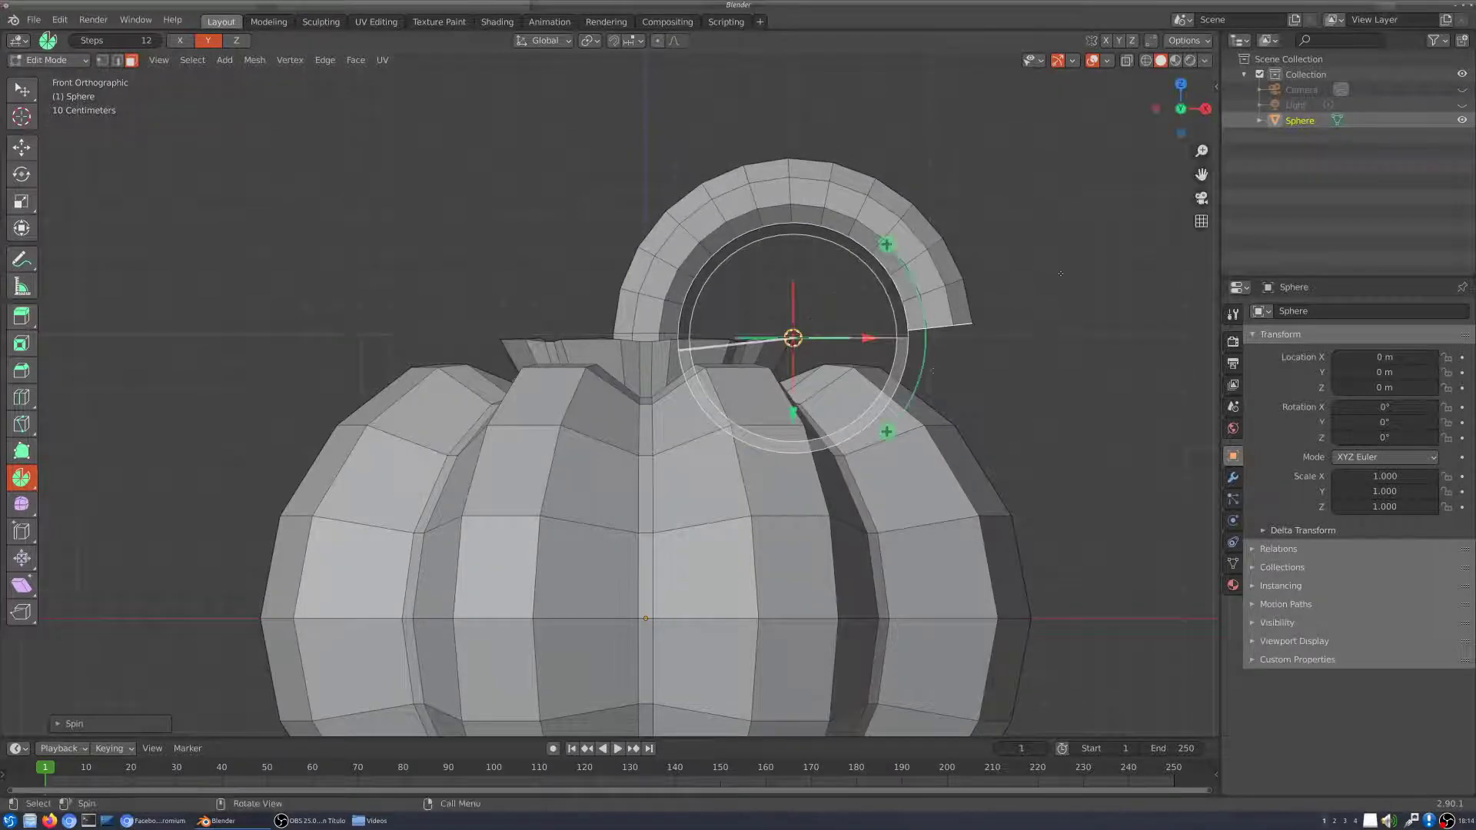
pyautogui.moveTo(1054, 264); pyautogui.dragTo(779, 341, button='middle')
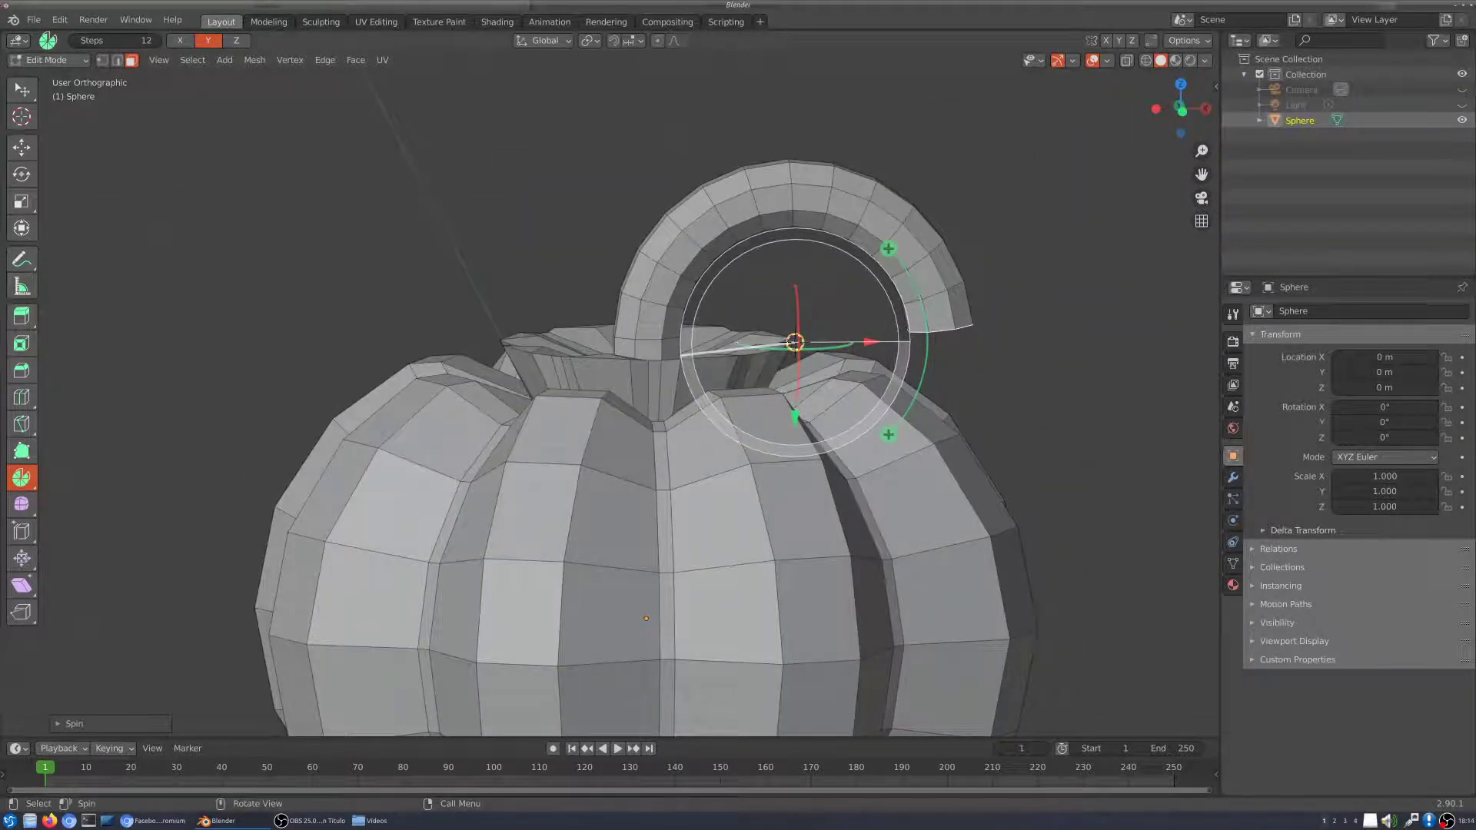
pyautogui.moveTo(439, 502); pyautogui.dragTo(269, 571, button='middle')
pyautogui.click(62, 724)
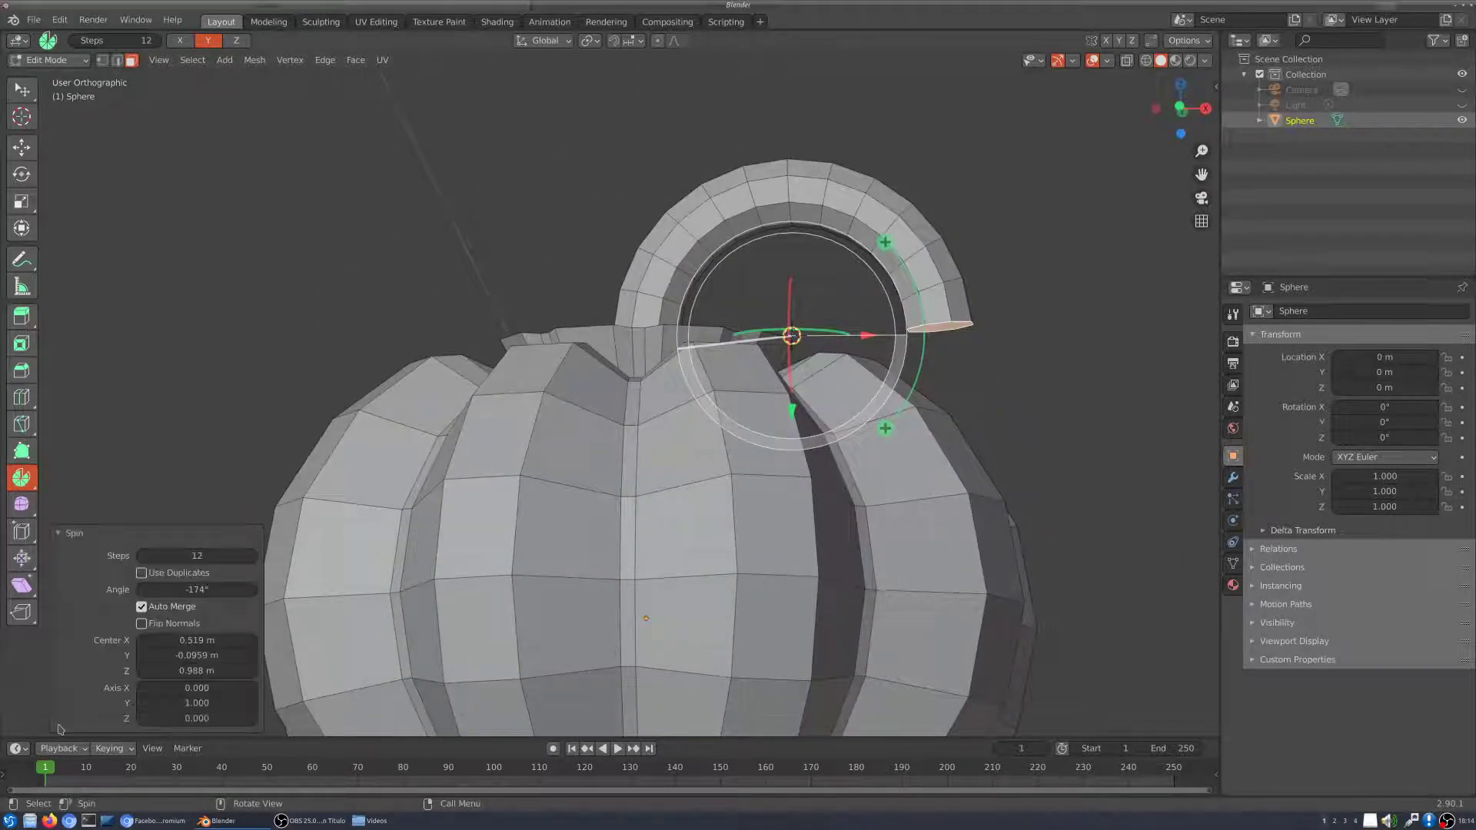
pyautogui.moveTo(269, 570); pyautogui.dragTo(199, 608, button='middle')
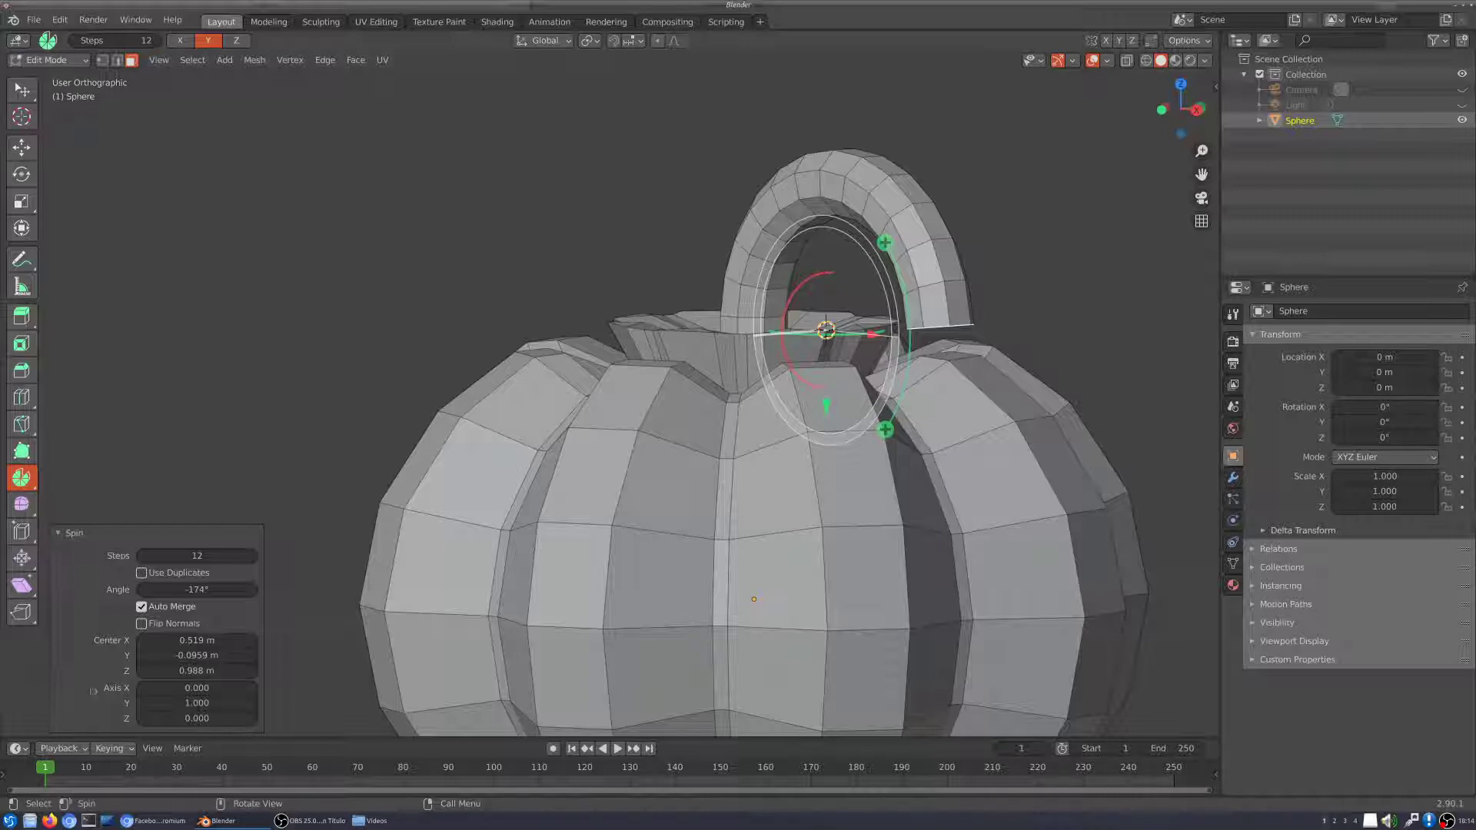
pyautogui.moveTo(270, 584); pyautogui.dragTo(330, 590, button='middle')
# Step: Try other spin angles for the curved stem, including 145°, and undo the spin
pyautogui.moveTo(185, 551); pyautogui.dragTo(215, 591)
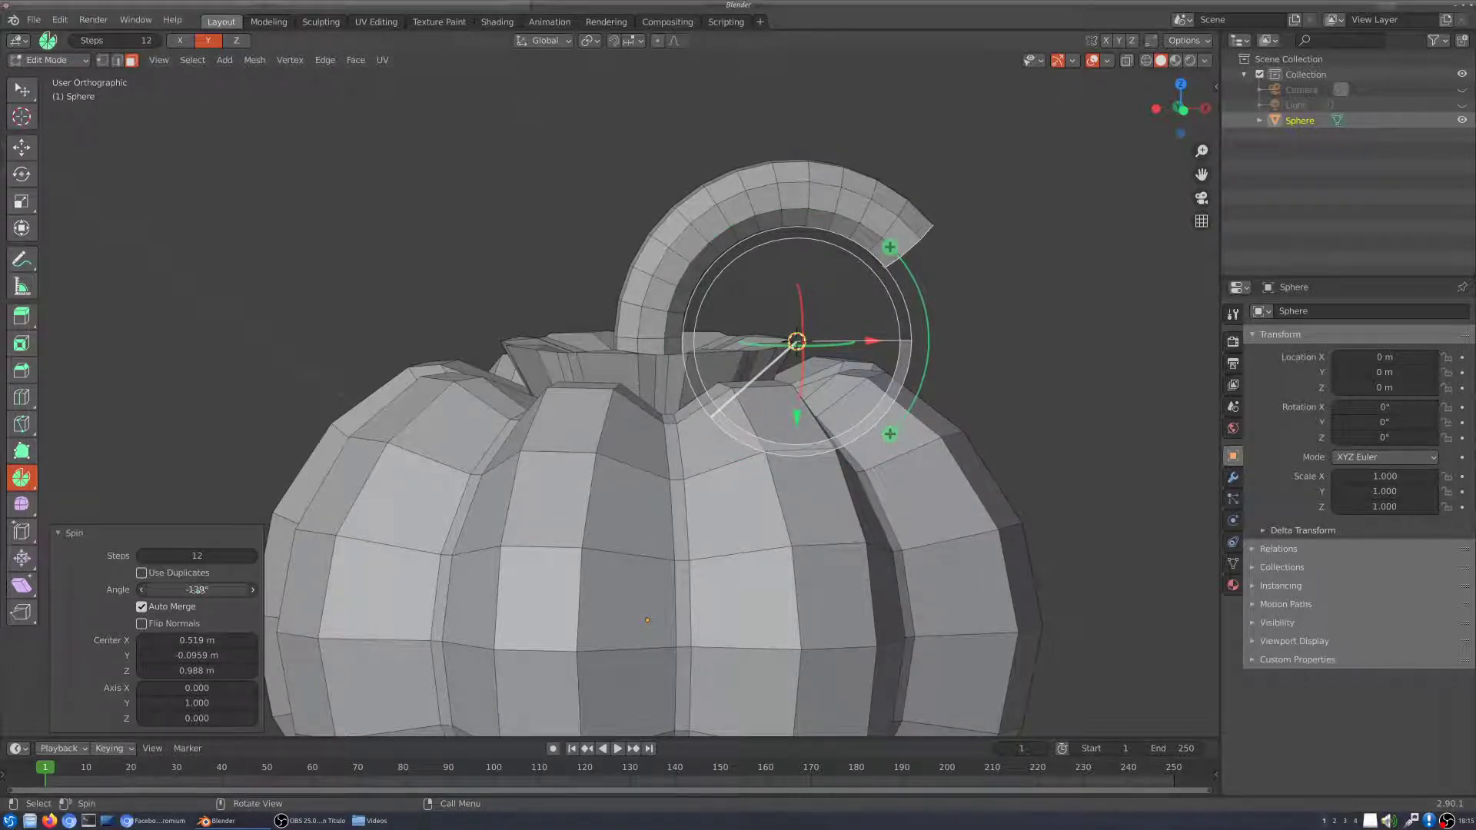
pyautogui.click(198, 590)
pyautogui.press('Return')
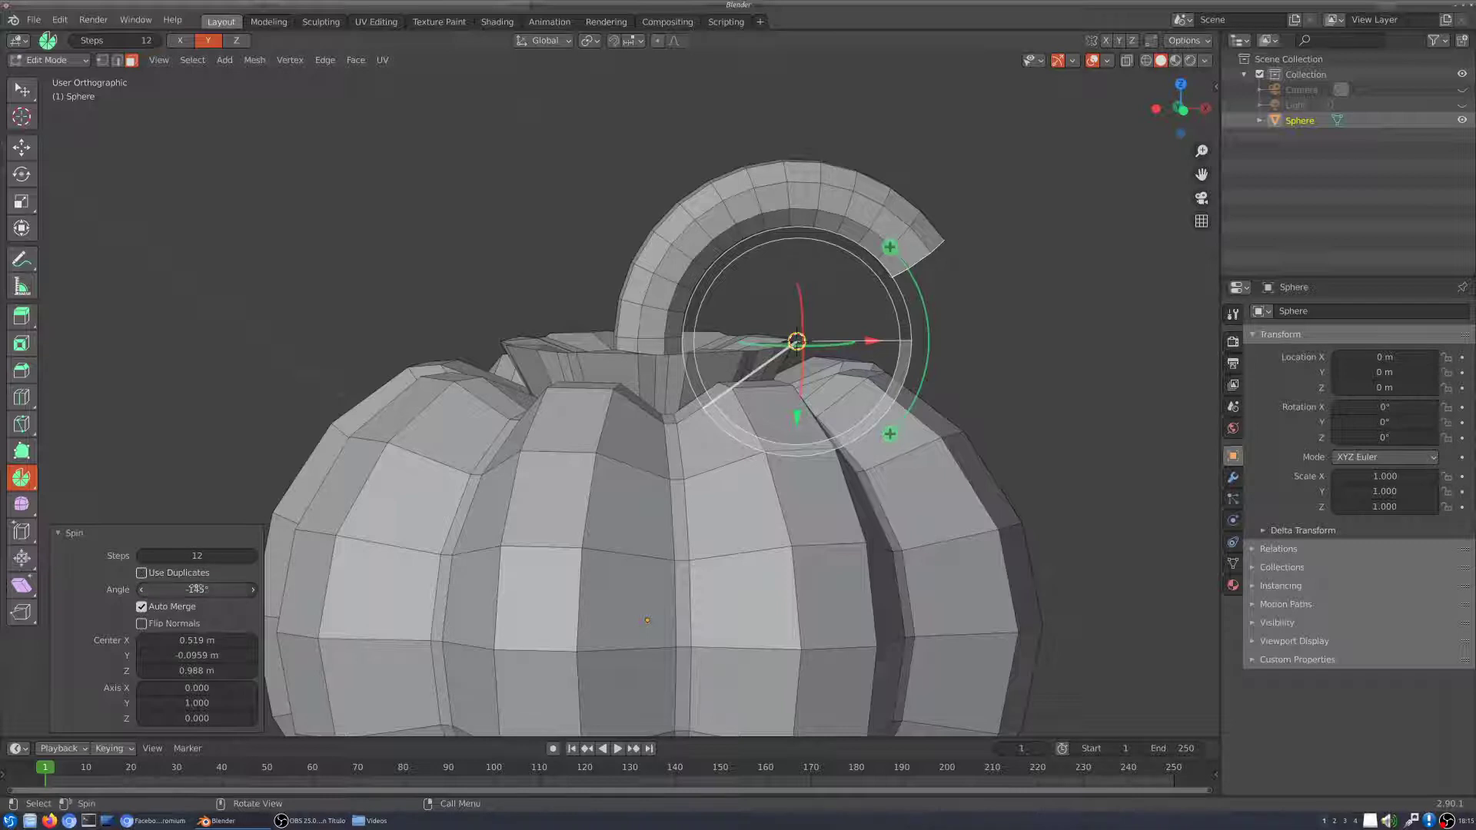
pyautogui.click(197, 589)
pyautogui.write('145')
pyautogui.press('Return')
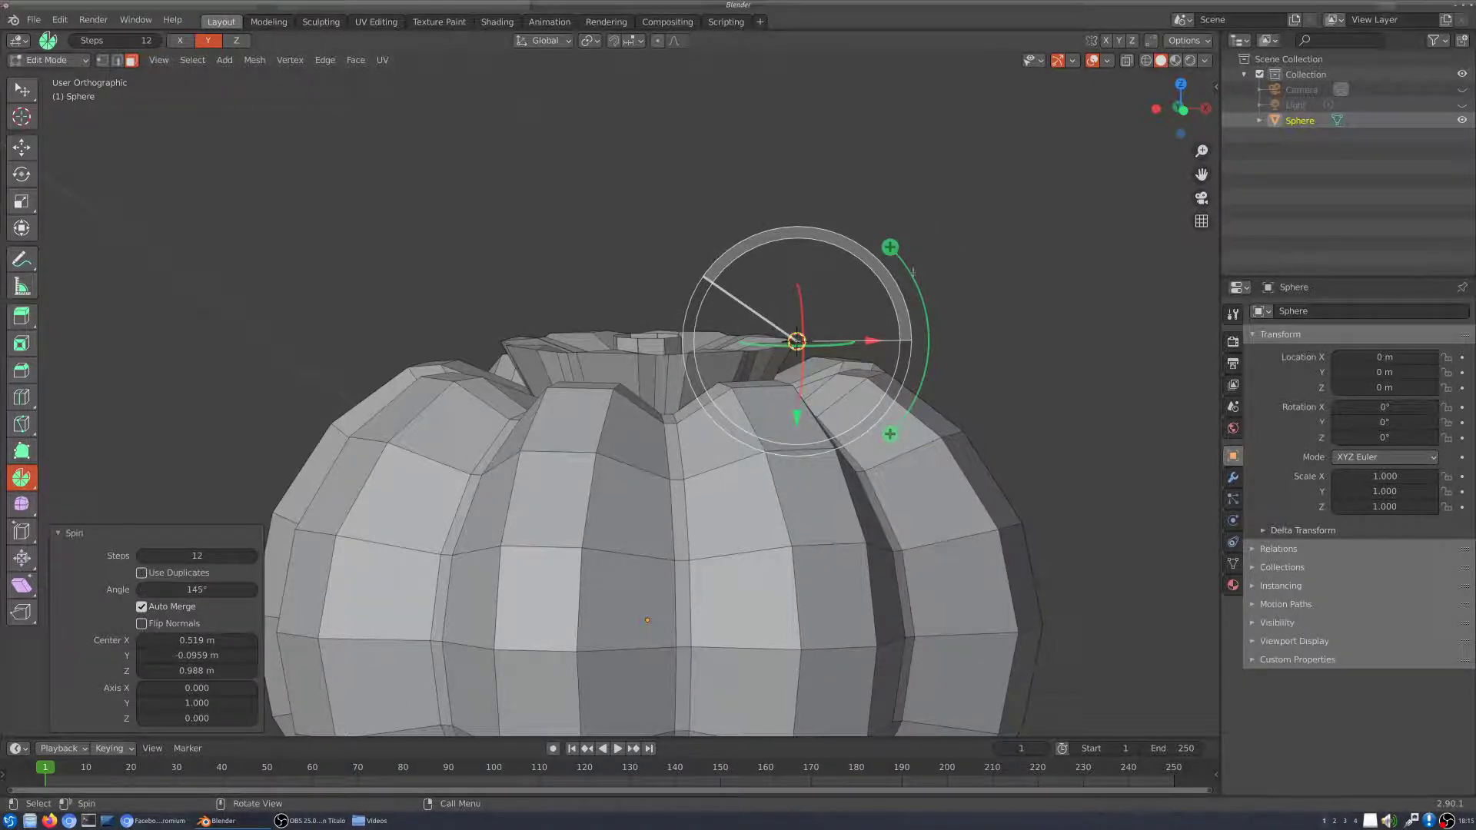
pyautogui.moveTo(1088, 236); pyautogui.dragTo(1057, 239, button='middle')
pyautogui.hotkey('ctrl', 'z')
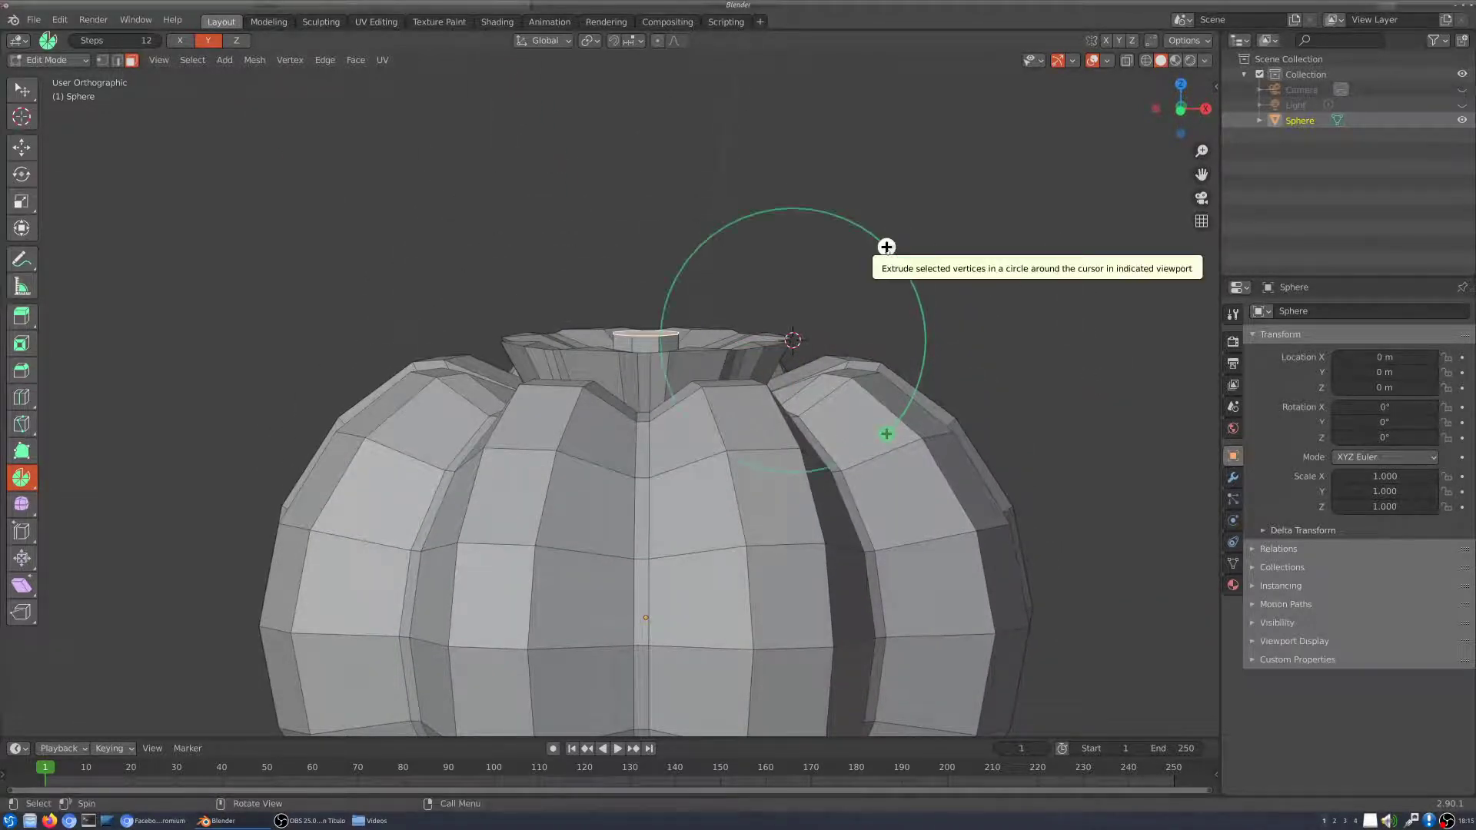
# Step: Try spinning the stem's top face around the 3D cursor by about -181°, and undo it
pyautogui.moveTo(887, 246); pyautogui.dragTo(696, 429)
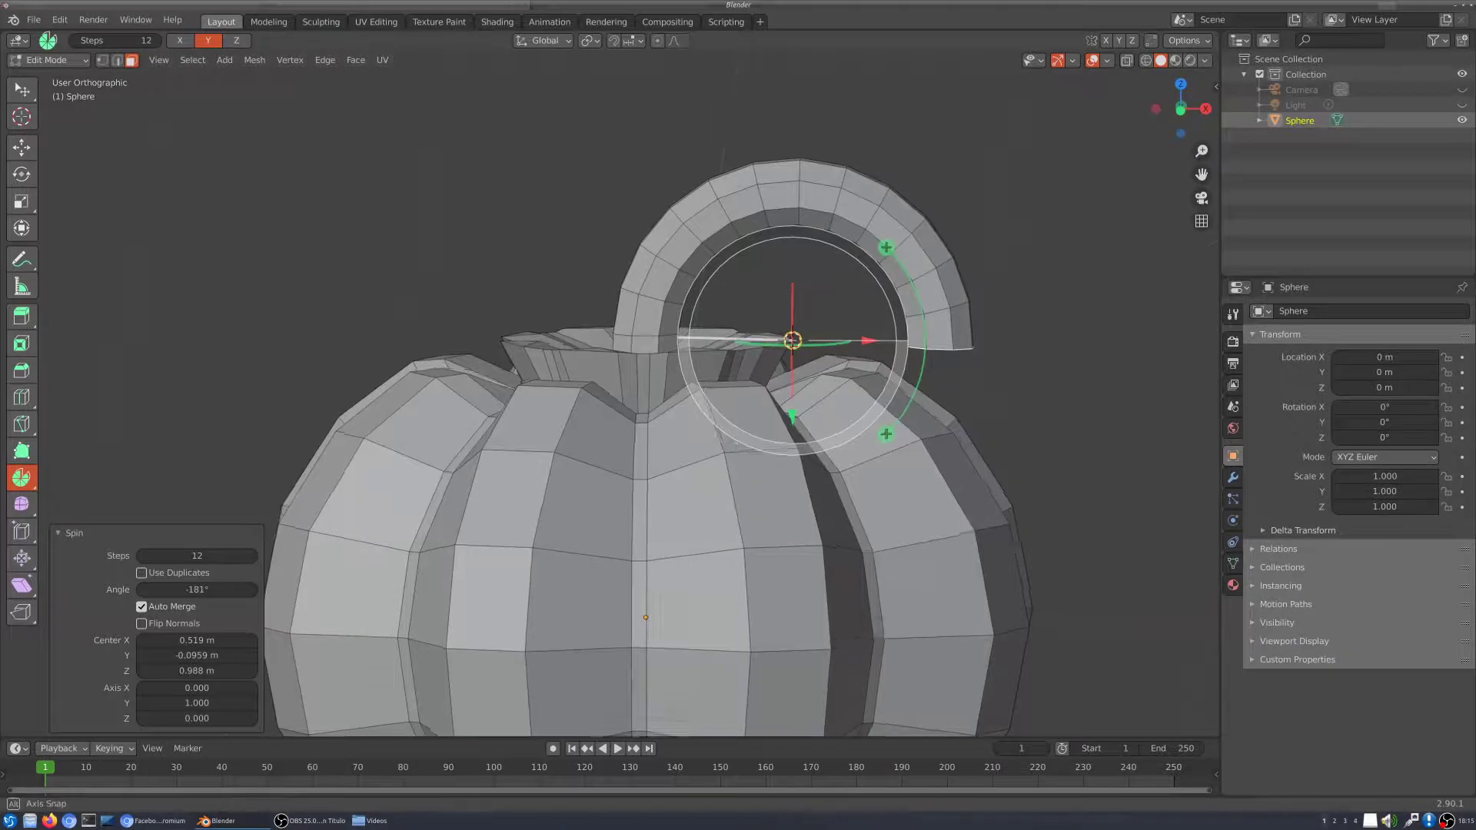
pyautogui.moveTo(696, 429); pyautogui.dragTo(880, 454, button='middle')
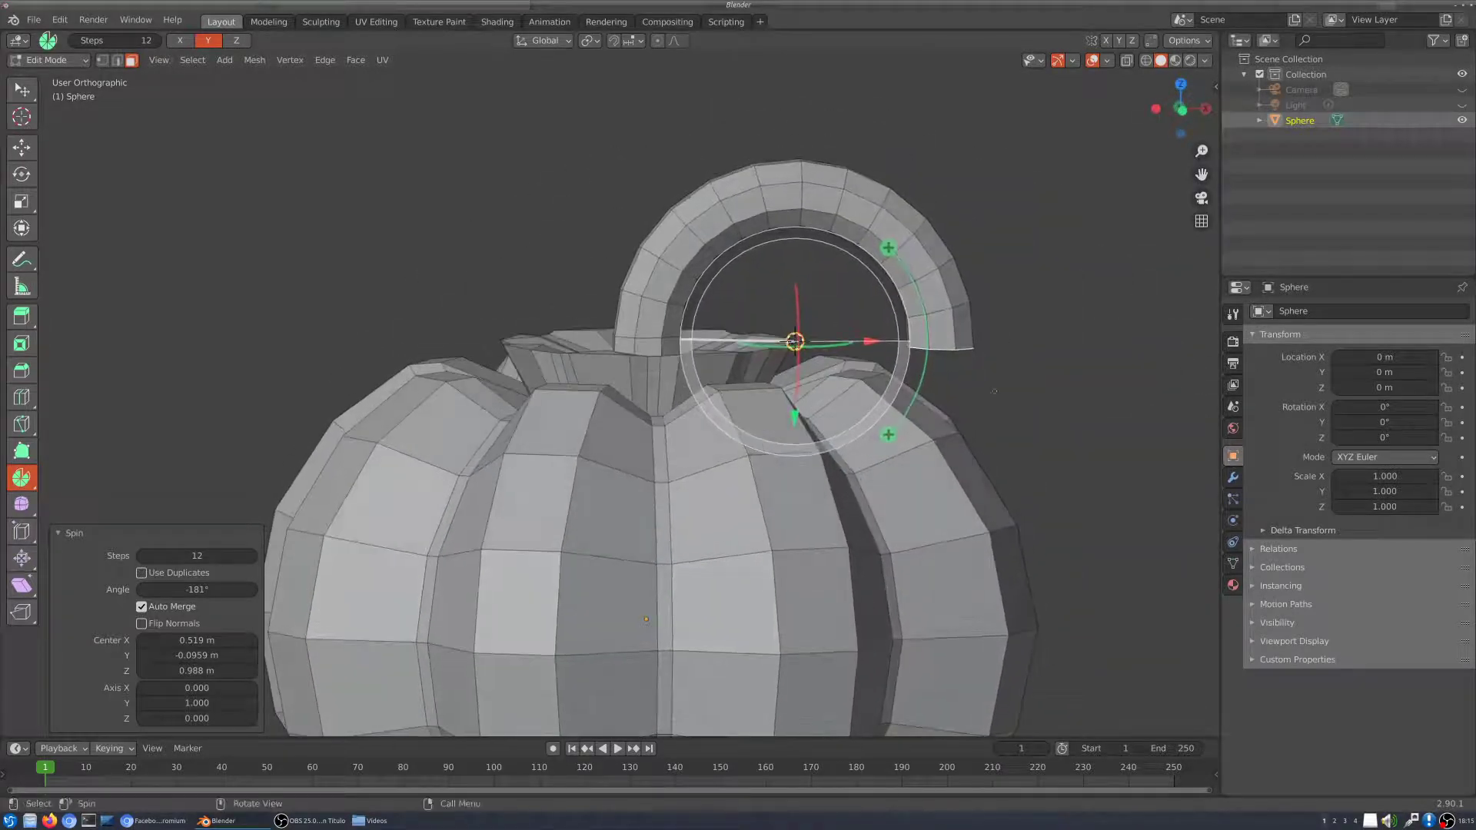
pyautogui.hotkey('ctrl', 'z')
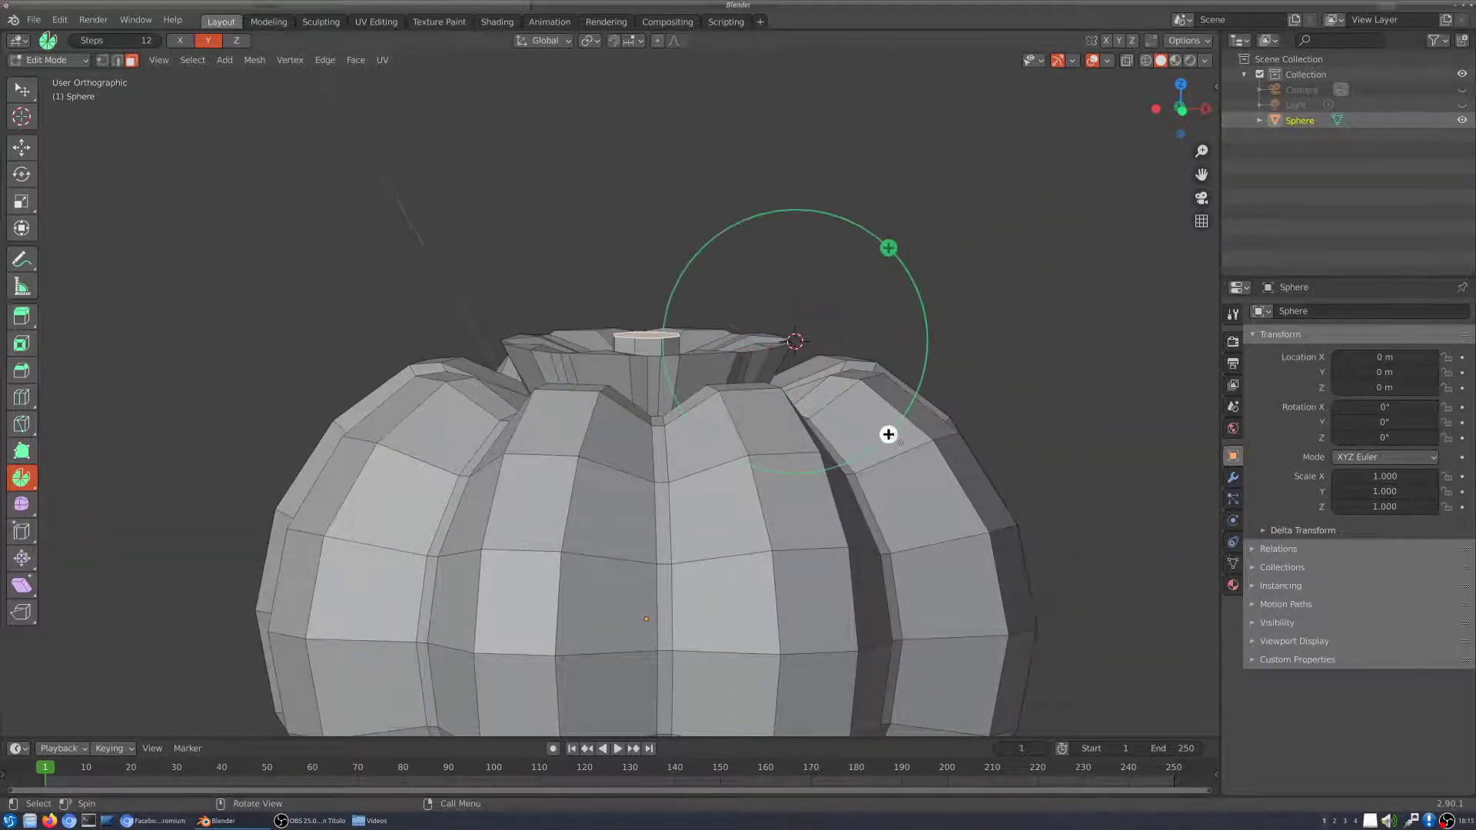
# Step: Spin the stem's top face by 131°, with center 0.429, -0.0859, 0.958 m and axis 0.280, -1.000, 0.210
pyautogui.moveTo(888, 435); pyautogui.dragTo(788, 617)
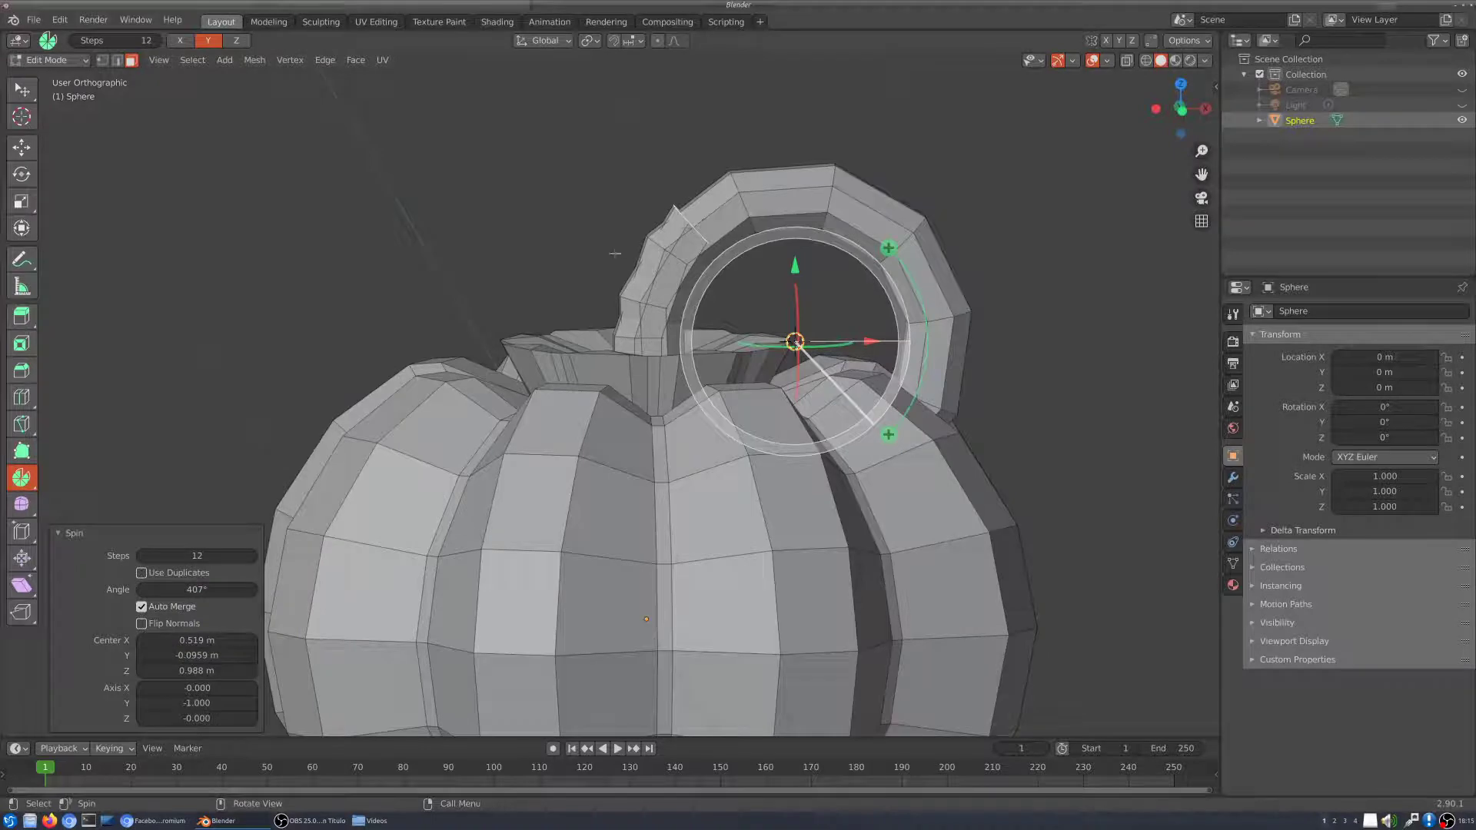
pyautogui.moveTo(788, 617)
pyautogui.mouseDown(button='middle')
pyautogui.moveTo(784, 569)
pyautogui.moveTo(761, 646)
pyautogui.moveTo(769, 626)
pyautogui.mouseUp(button='middle')
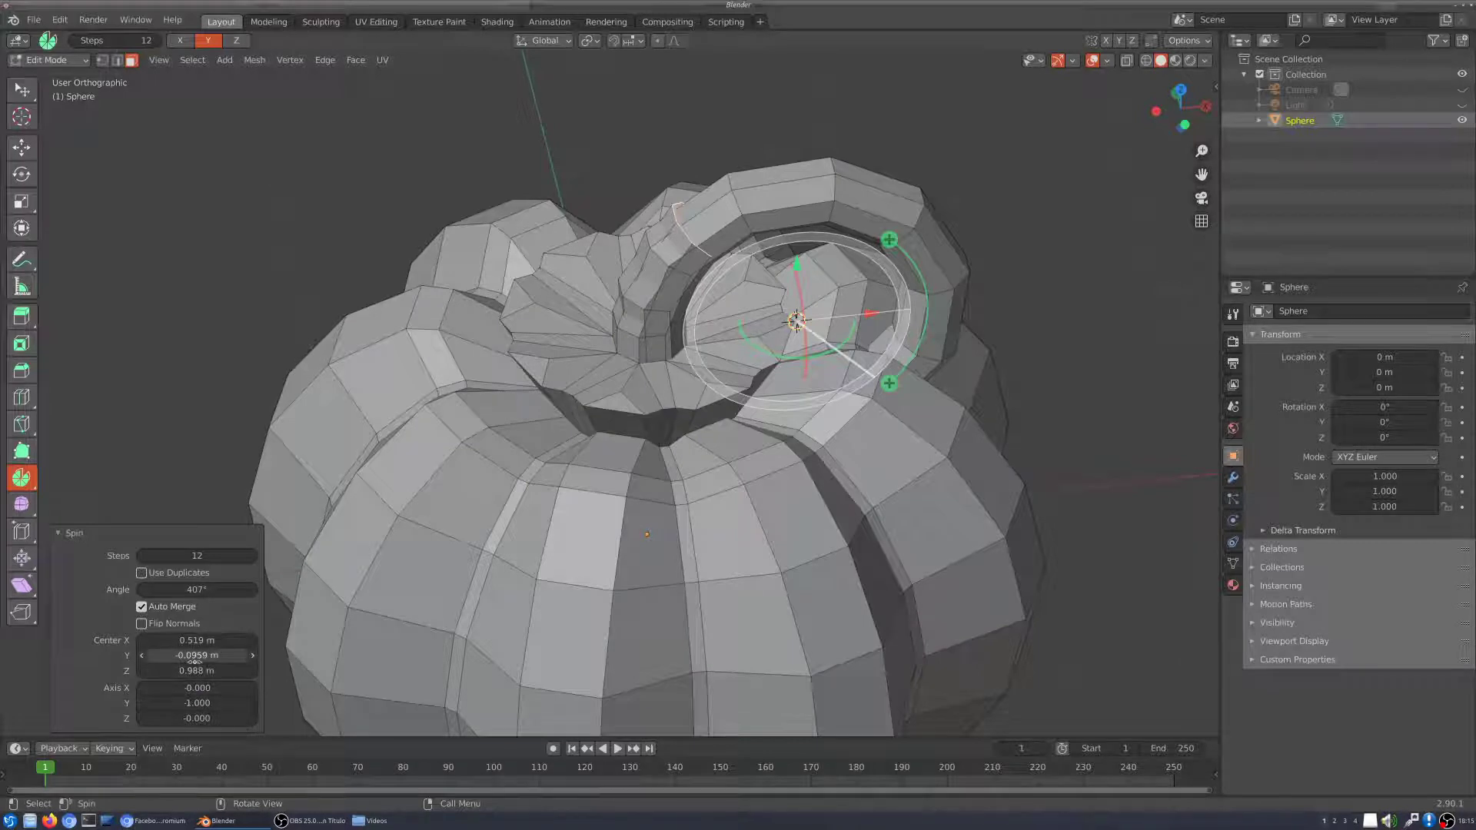
pyautogui.moveTo(197, 655); pyautogui.dragTo(206, 718)
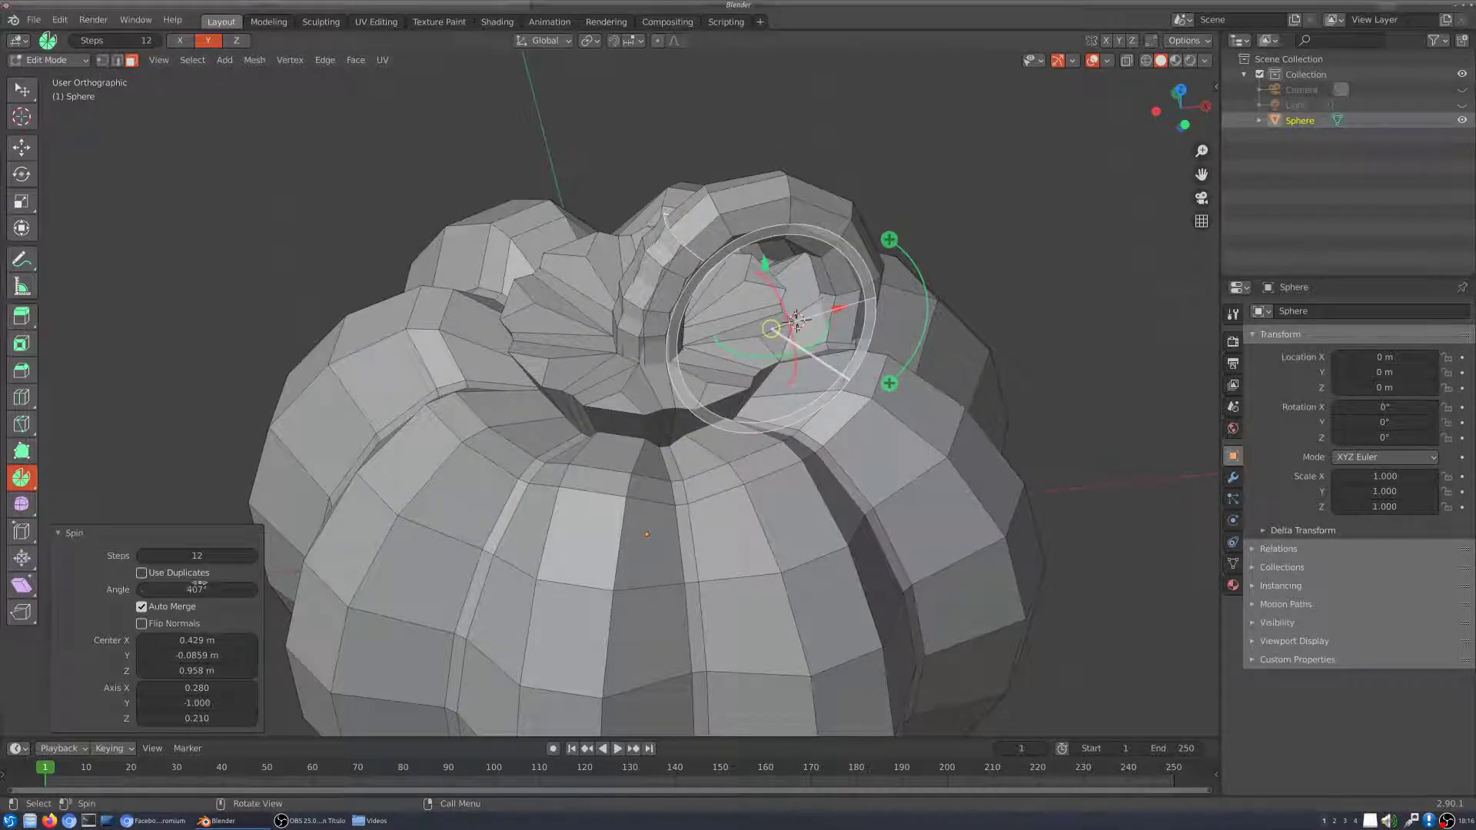
pyautogui.moveTo(196, 589)
pyautogui.mouseDown()
pyautogui.moveTo(165, 589)
pyautogui.moveTo(249, 590)
pyautogui.moveTo(182, 590)
pyautogui.mouseUp()
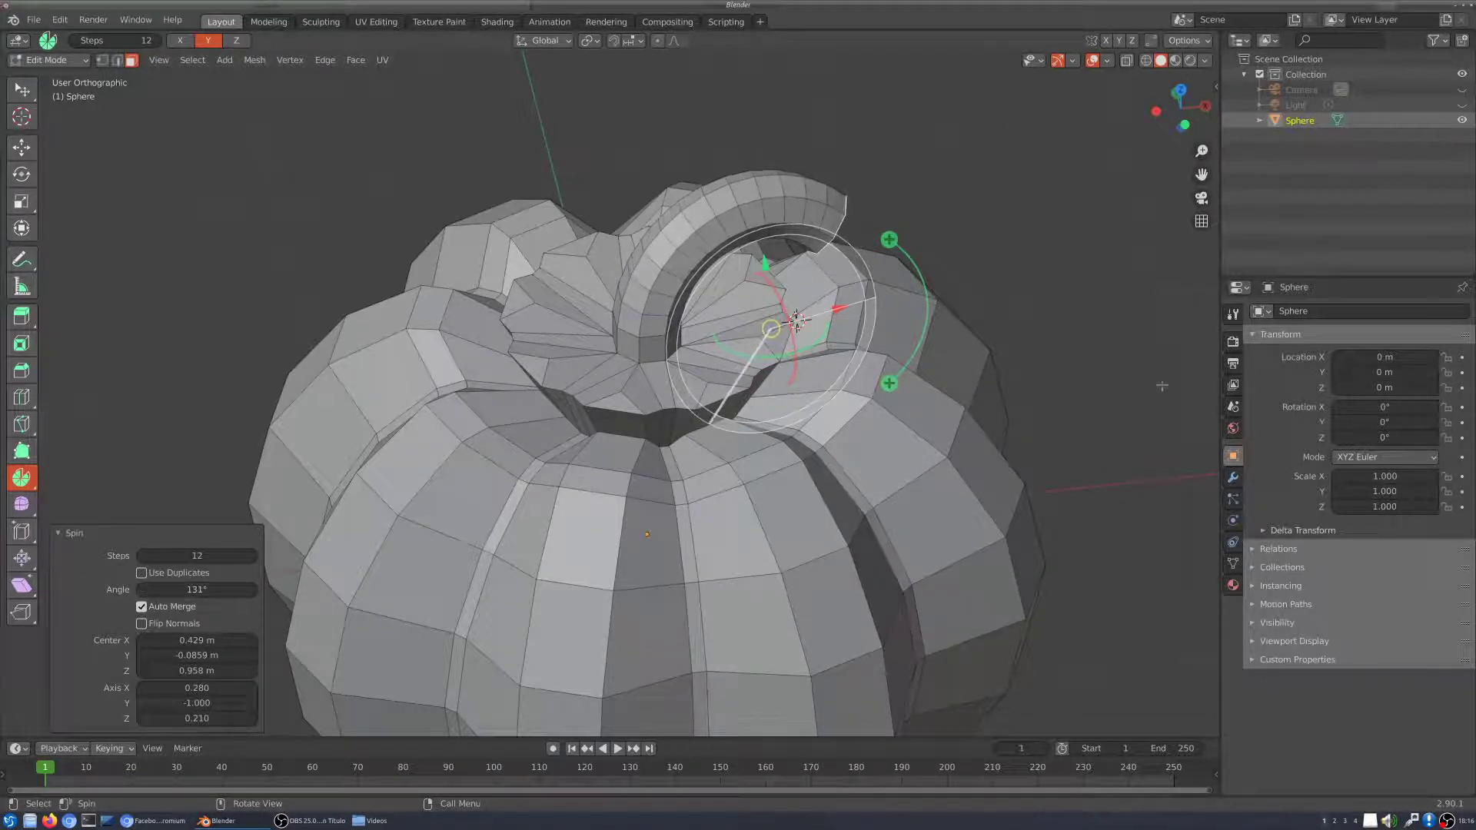
# Step: Adjust the stem's spin center to X 0.539 m, Y -0.136 m and Z 1.12 m
pyautogui.moveTo(1099, 338); pyautogui.dragTo(852, 350, button='middle')
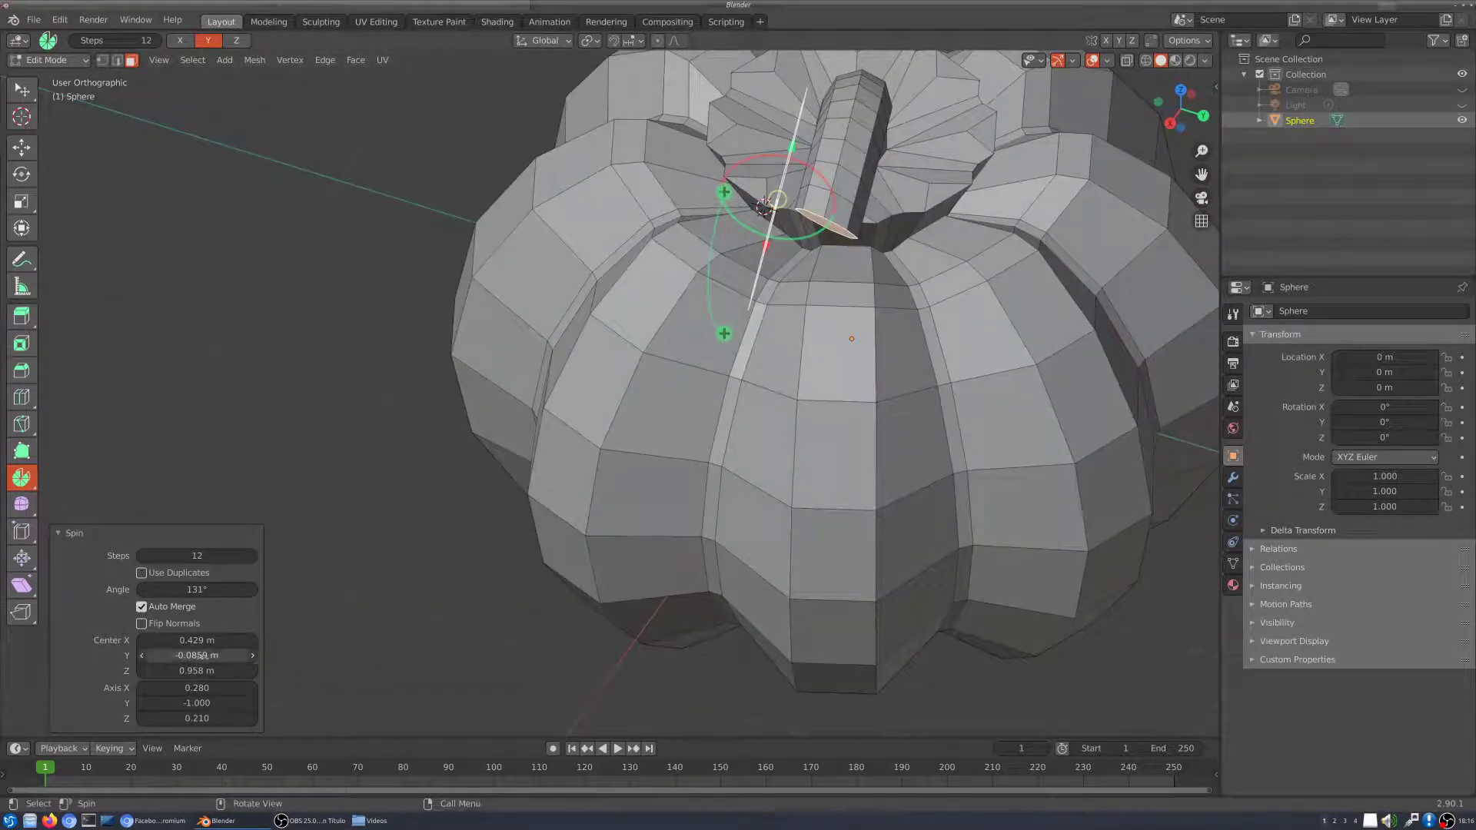
pyautogui.moveTo(192, 639); pyautogui.dragTo(212, 639)
pyautogui.moveTo(492, 476); pyautogui.dragTo(604, 452, button='middle')
pyautogui.moveTo(201, 655)
pyautogui.mouseDown()
pyautogui.moveTo(269, 671)
pyautogui.moveTo(199, 671)
pyautogui.mouseUp()
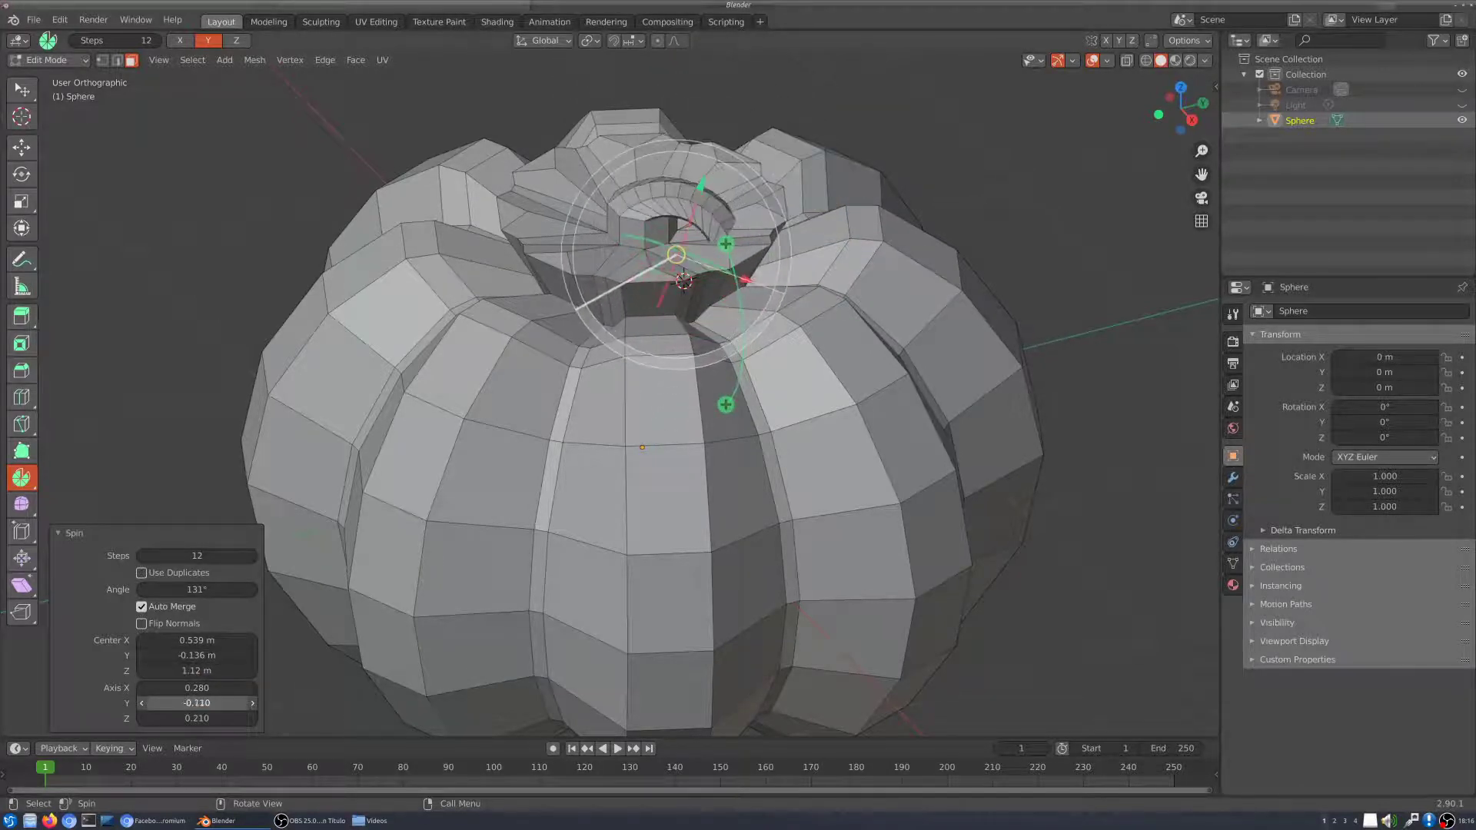
# Step: Set the stem's spin axis to Y -0.460 and Z 0.080
pyautogui.moveTo(197, 703); pyautogui.dragTo(223, 702)
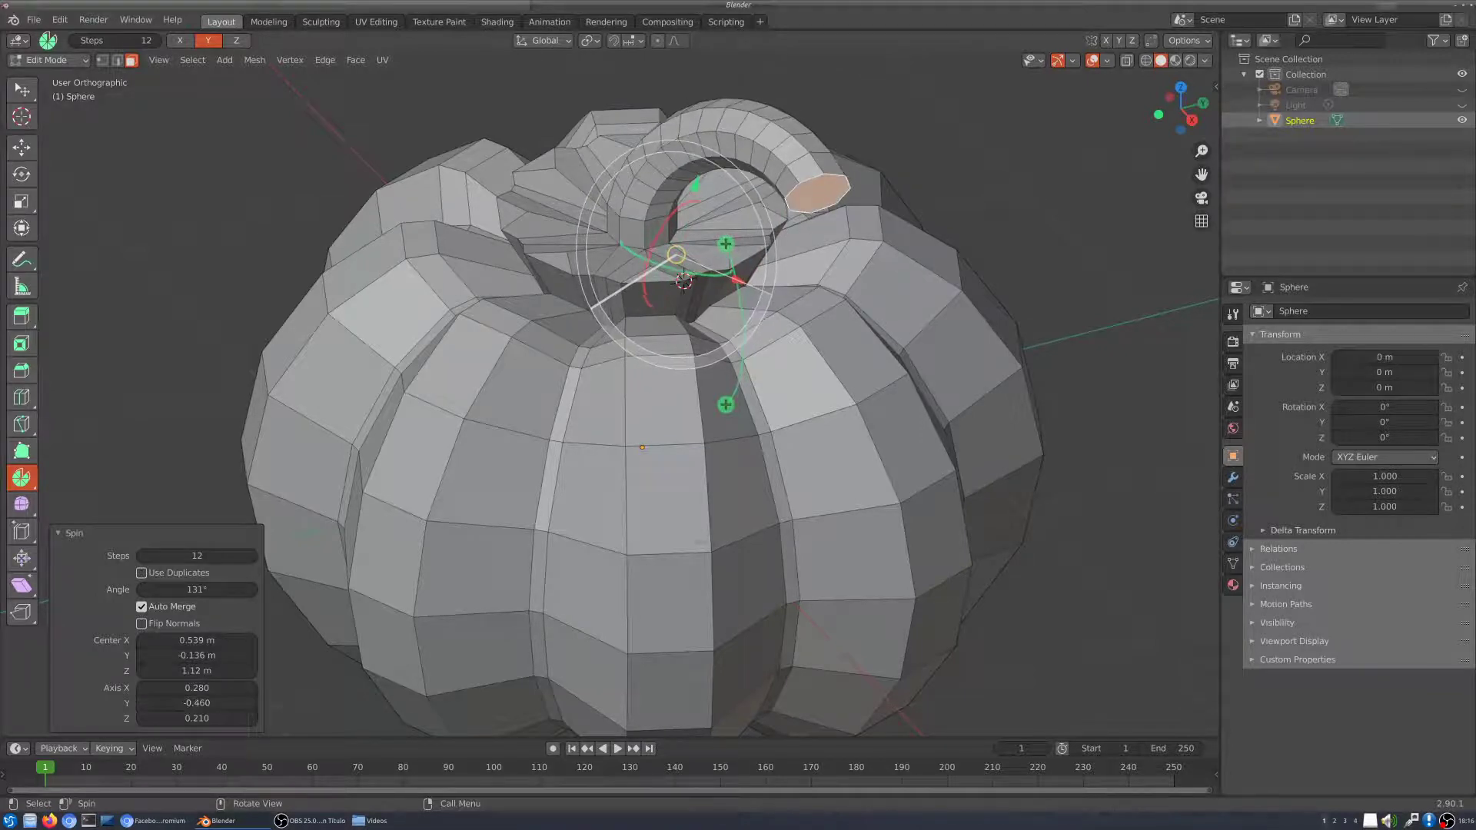
pyautogui.moveTo(936, 418); pyautogui.dragTo(852, 360, button='middle')
pyautogui.moveTo(197, 718); pyautogui.dragTo(150, 719)
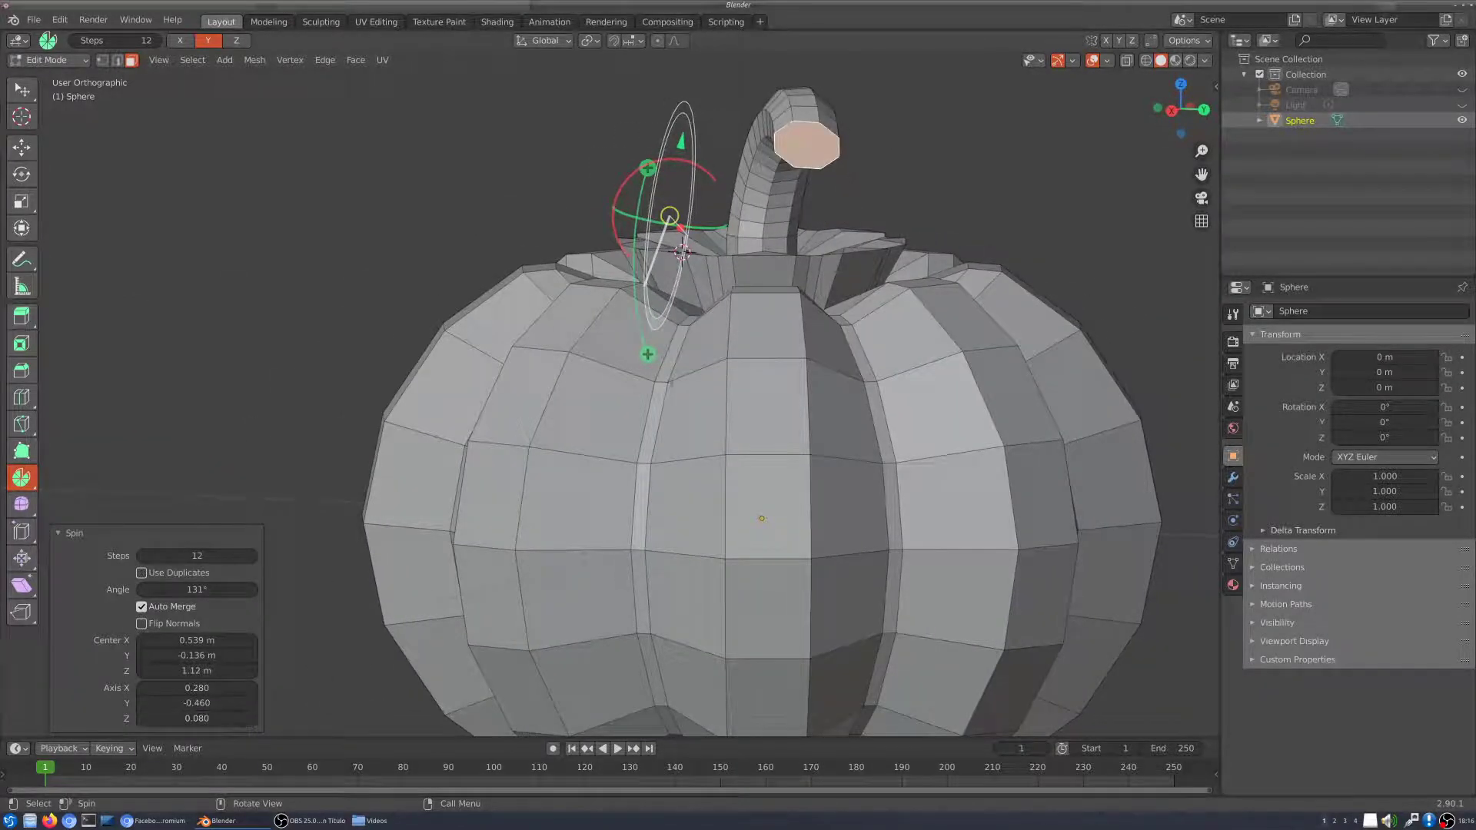
pyautogui.moveTo(904, 222); pyautogui.dragTo(837, 151, button='middle')
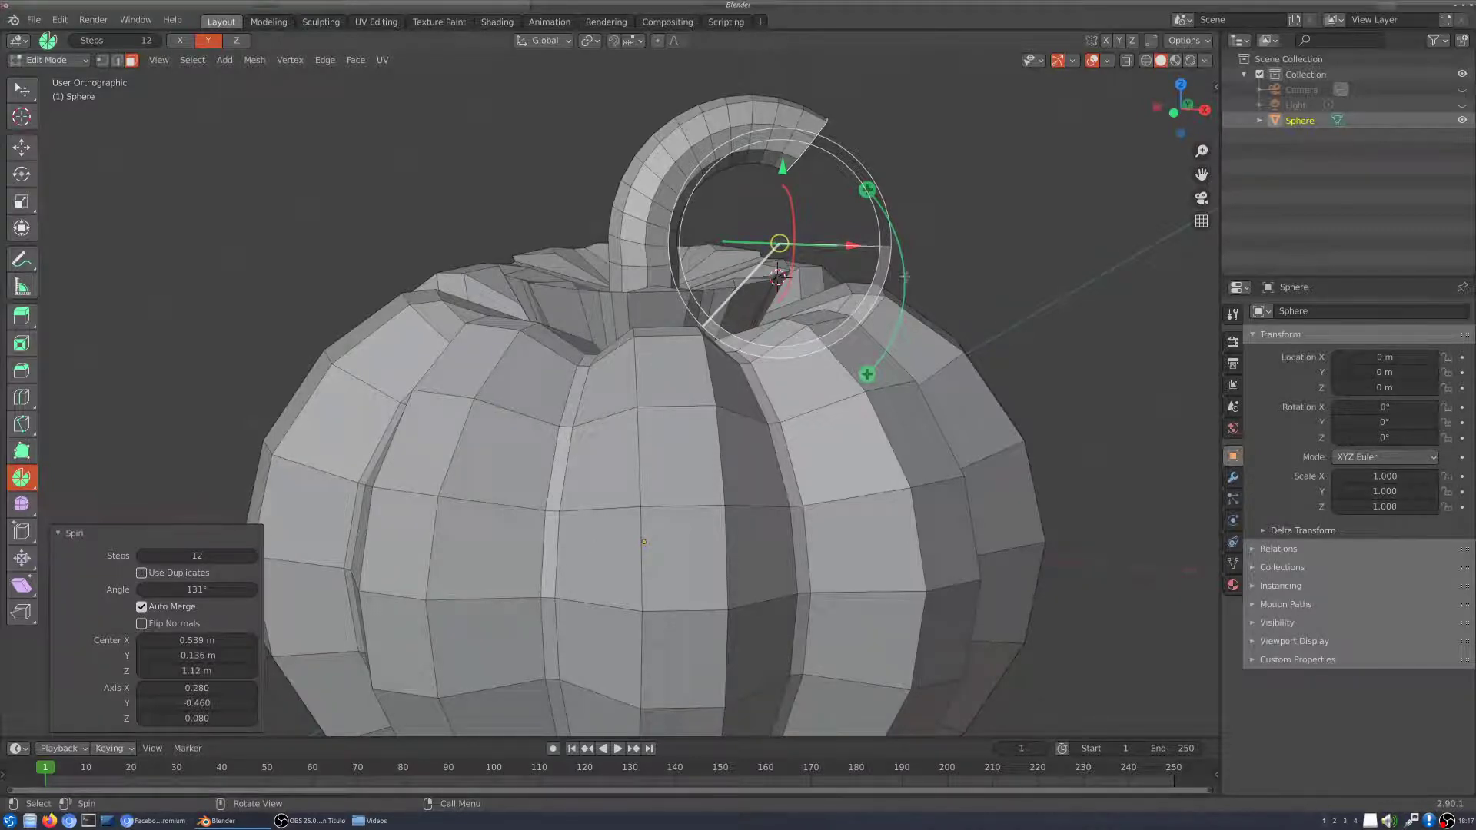
# Step: Set the stem's spin to 12 steps and an angle of 196°
pyautogui.moveTo(196, 590); pyautogui.dragTo(287, 556)
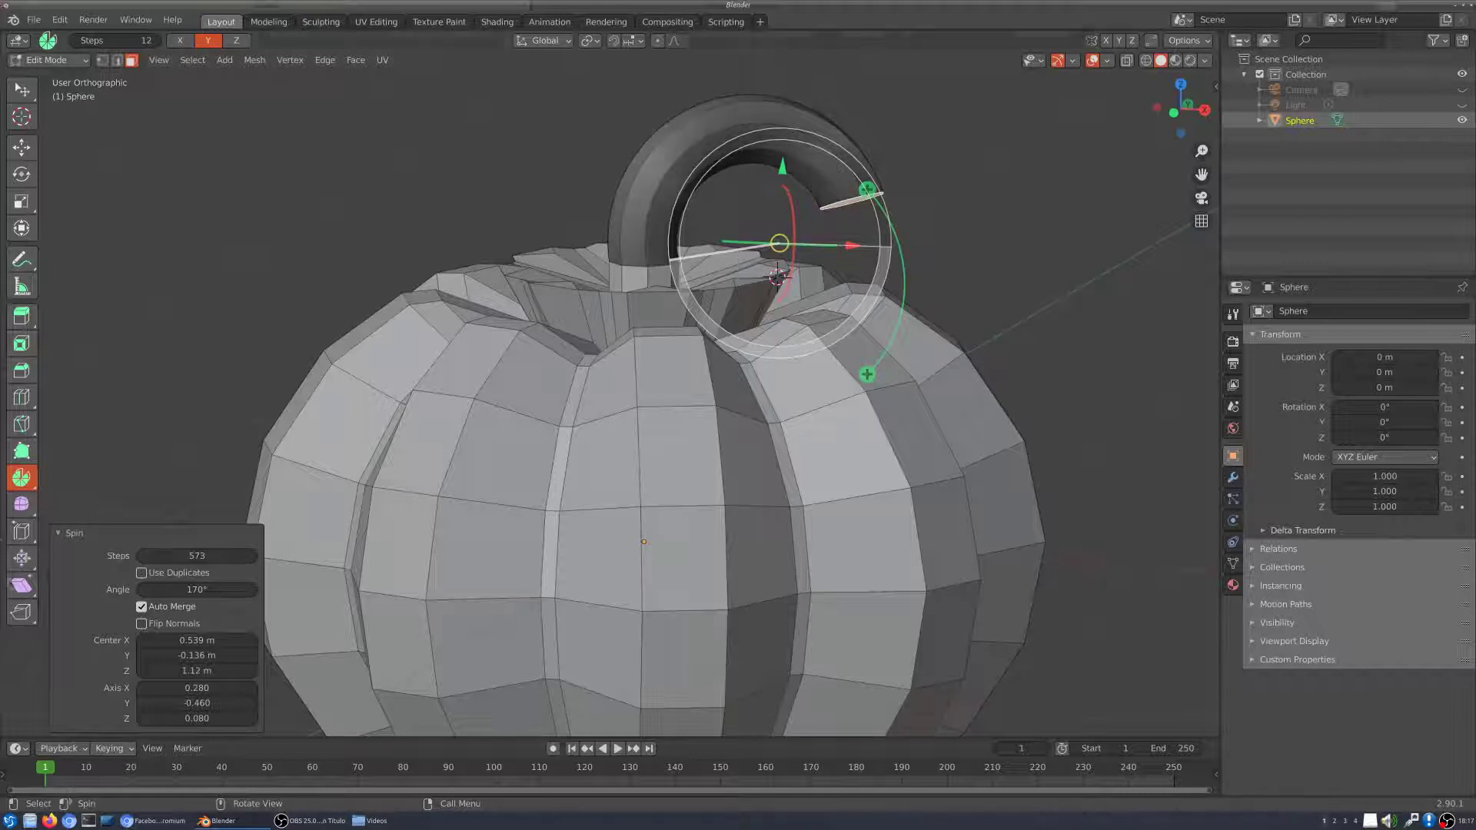
pyautogui.doubleClick(176, 554)
pyautogui.press('BackSpace')
pyautogui.press('BackSpace')
pyautogui.press('BackSpace')
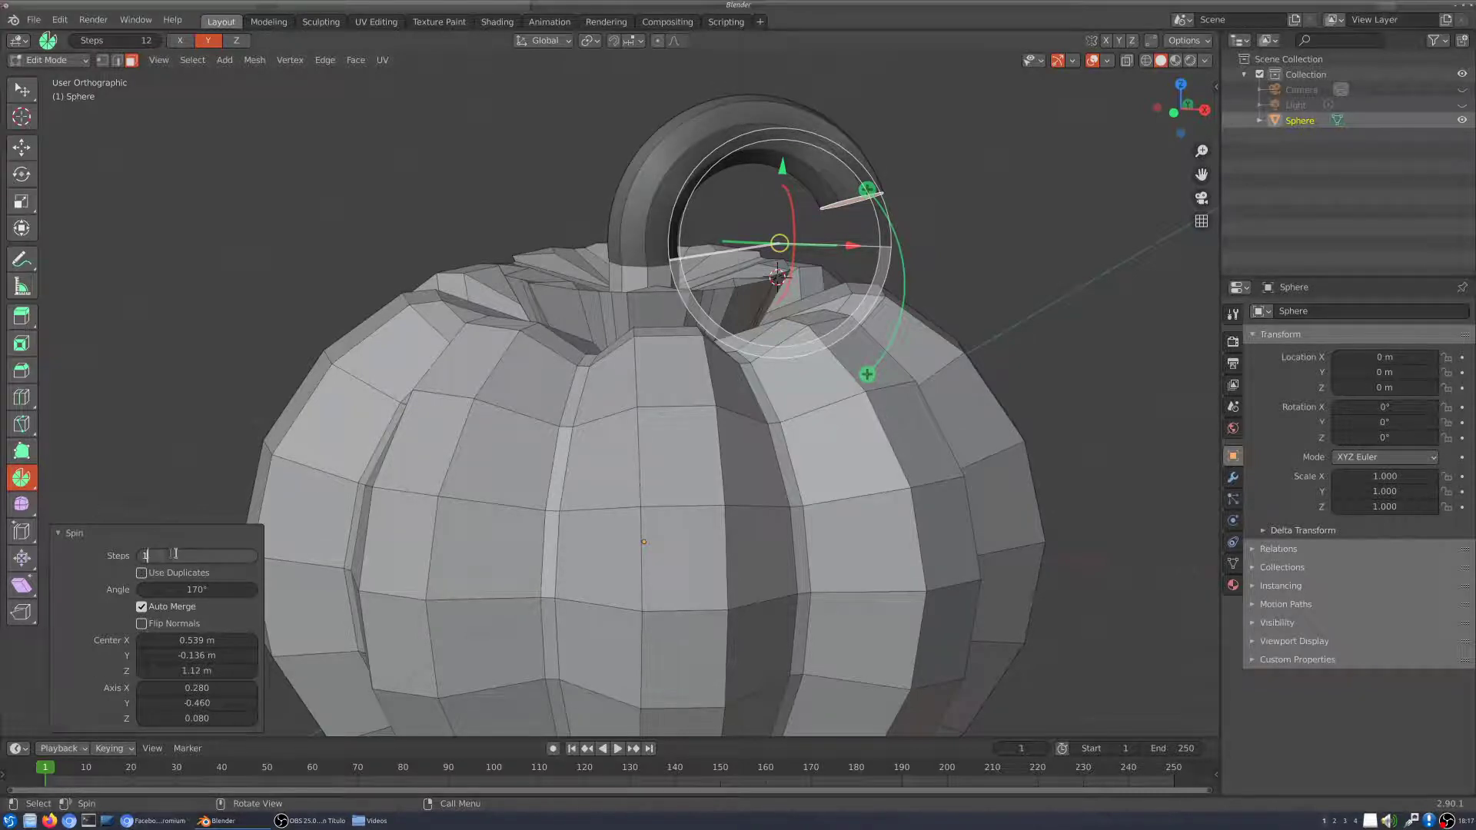
pyautogui.write('12')
pyautogui.press('Return')
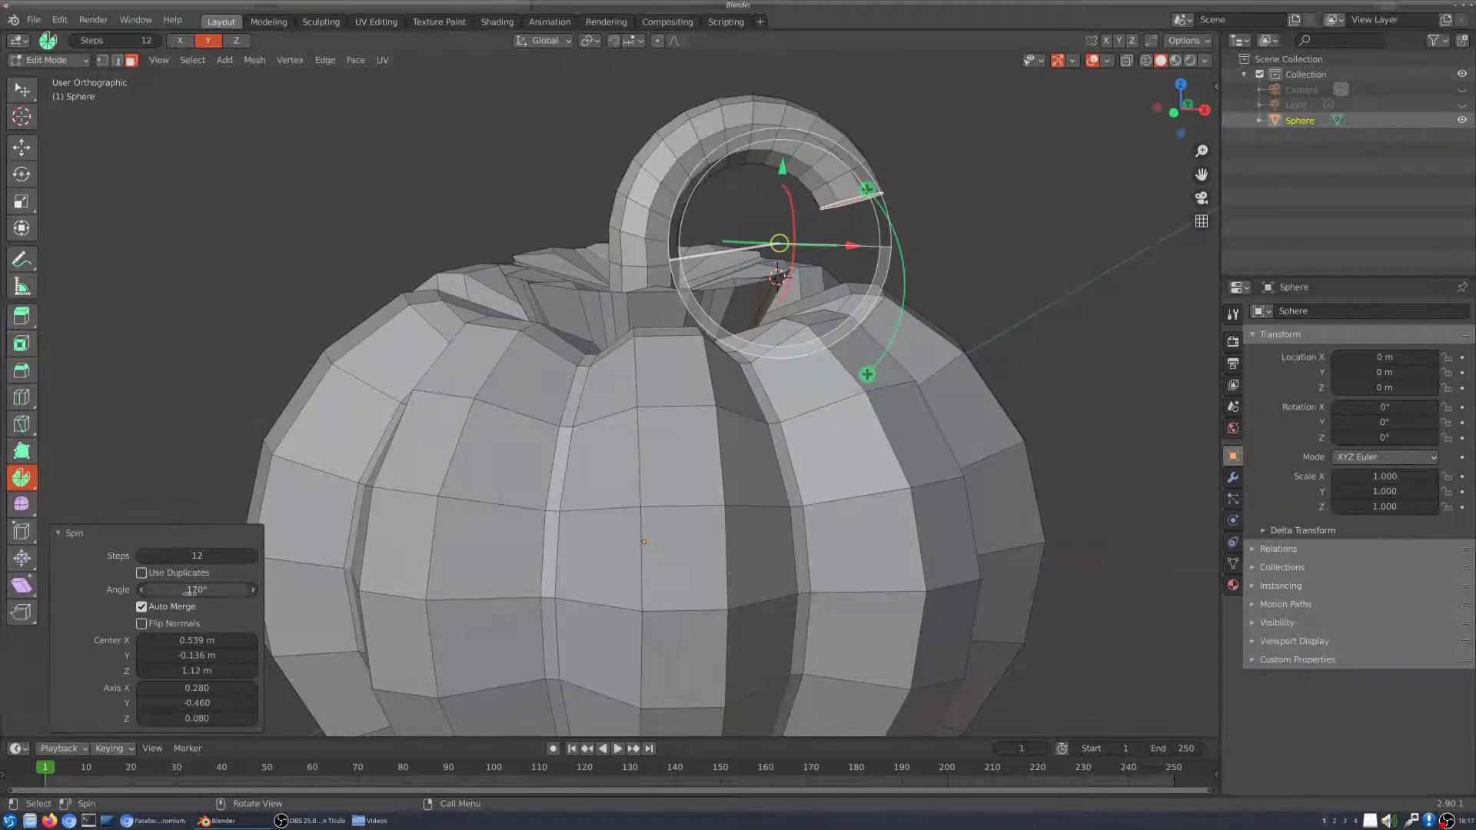
pyautogui.moveTo(157, 589); pyautogui.dragTo(184, 589)
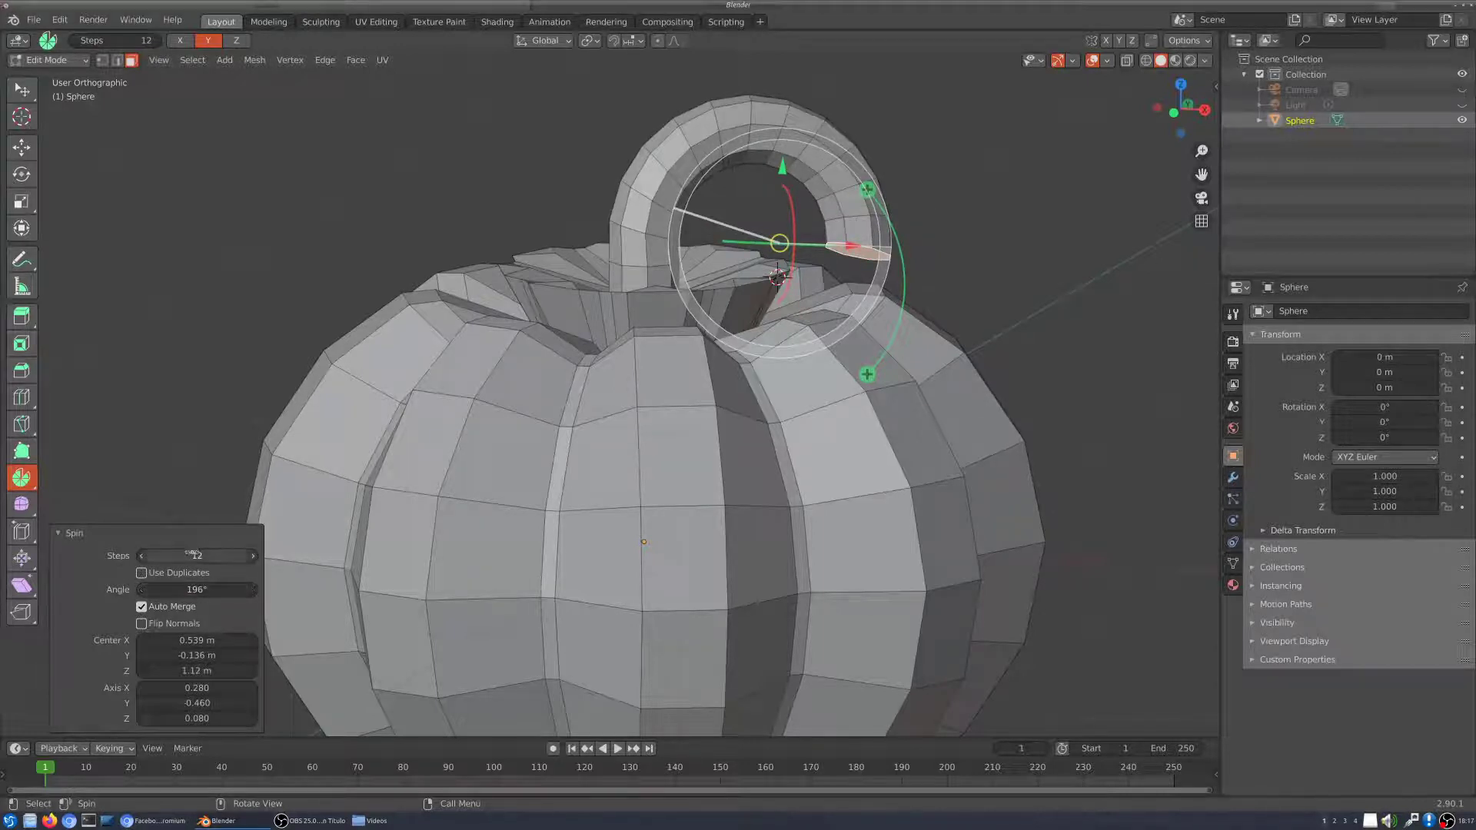
pyautogui.moveTo(1054, 240); pyautogui.dragTo(538, 240, button='middle')
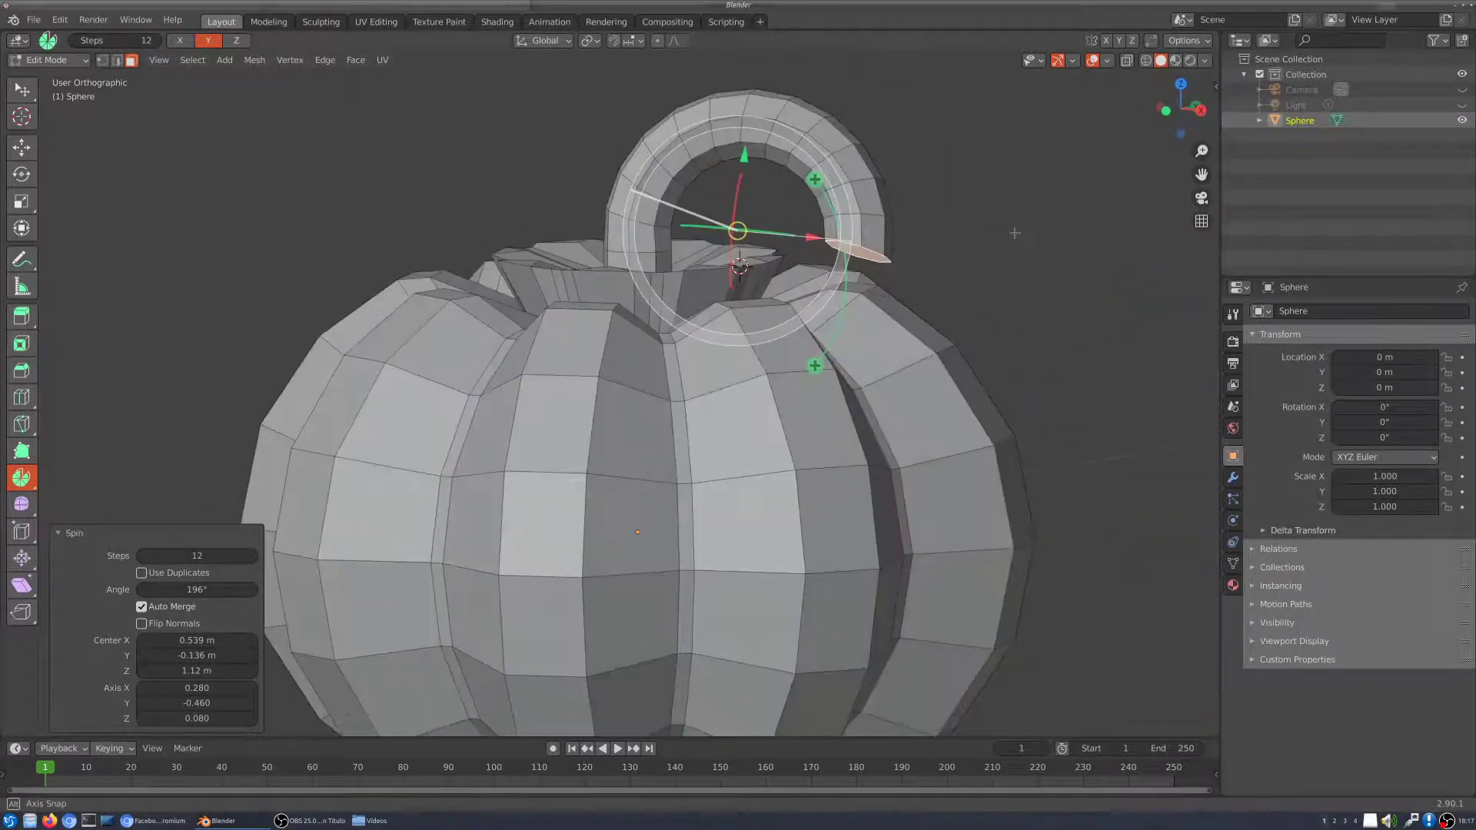
# Step: Scale the end face at the tip of the curved stem down to about 0.632
pyautogui.click(22, 200)
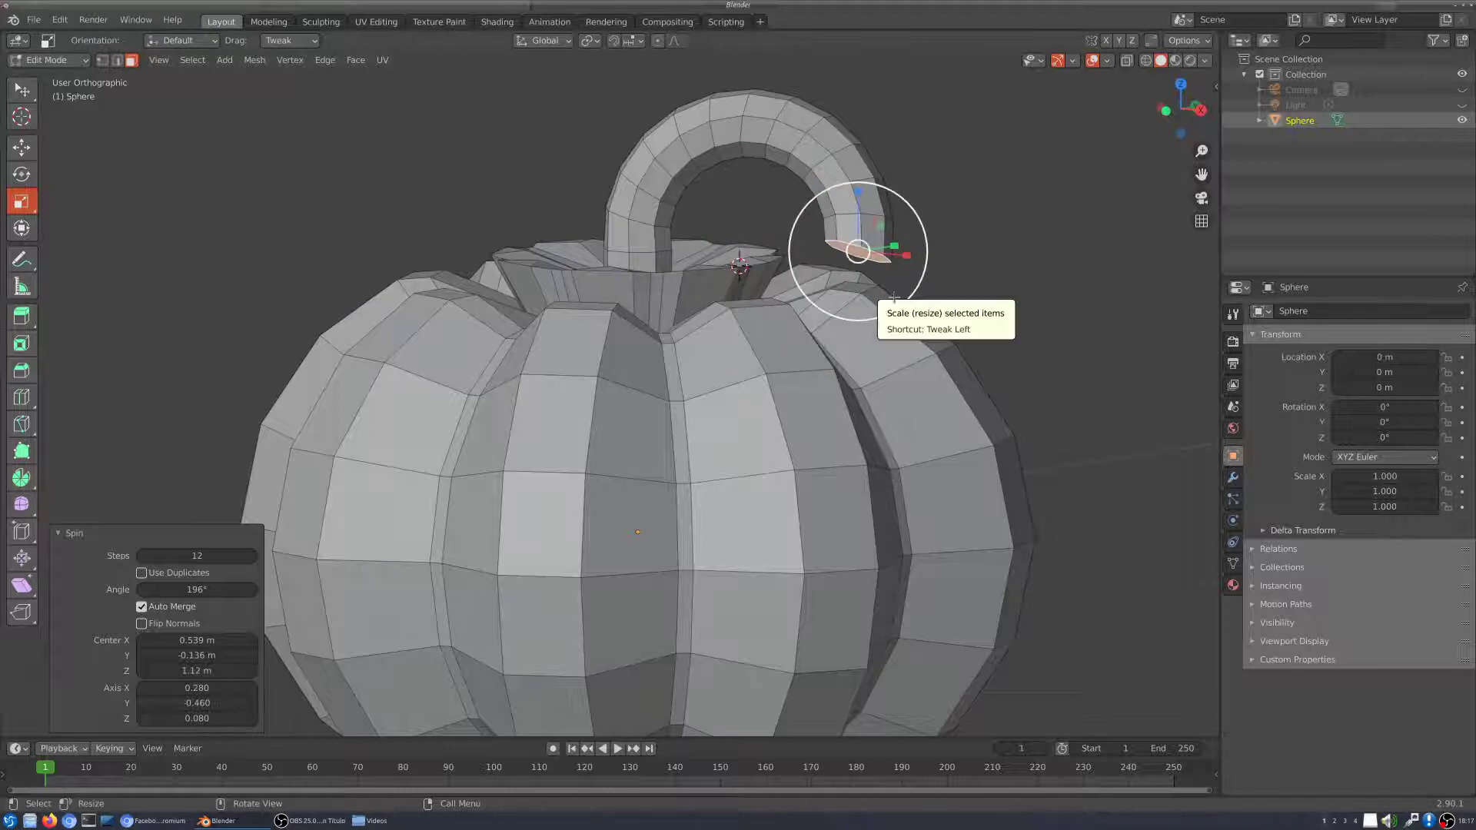
pyautogui.moveTo(881, 296); pyautogui.dragTo(855, 296)
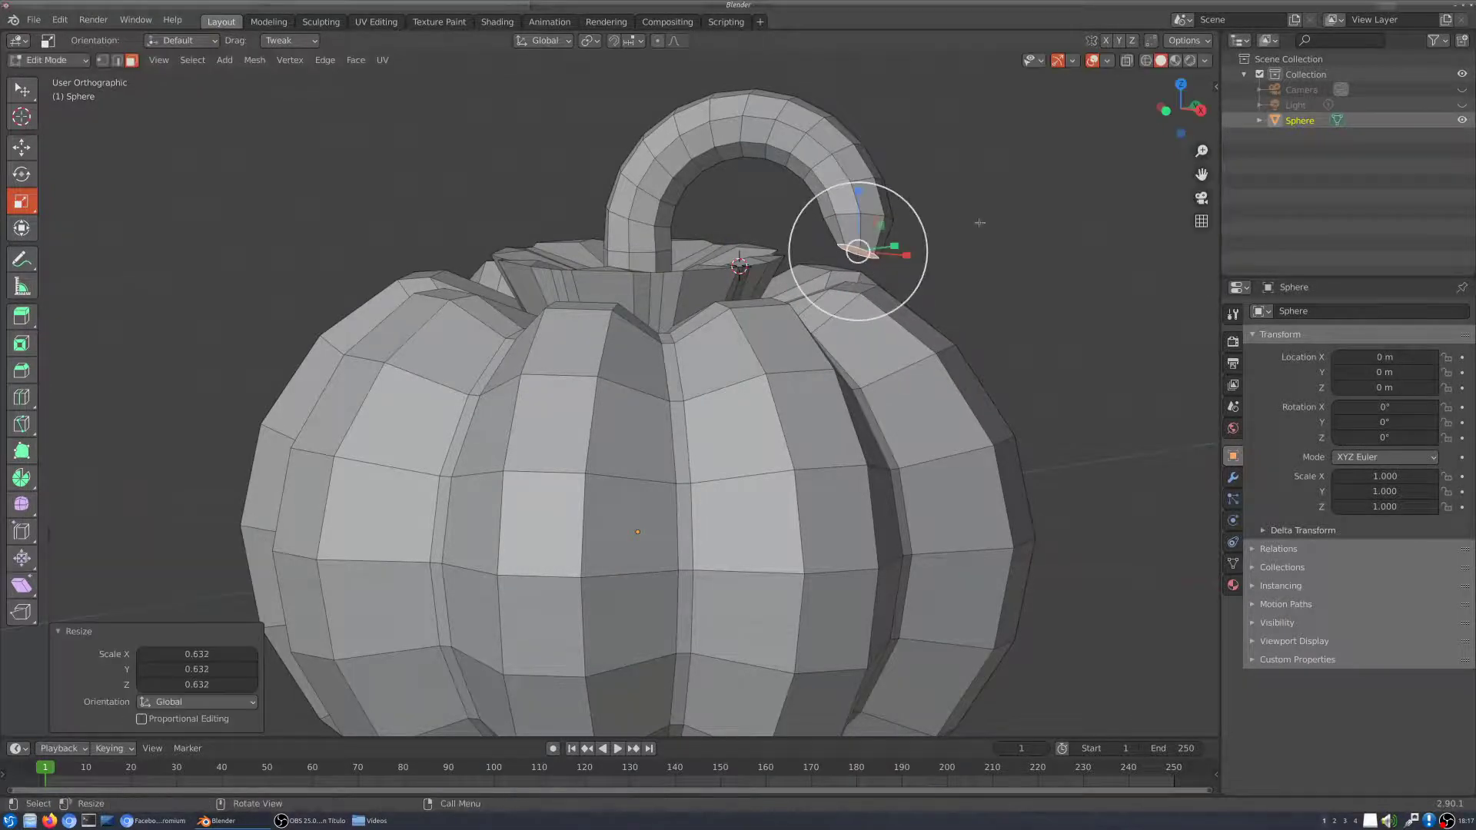
pyautogui.moveTo(949, 221); pyautogui.dragTo(861, 246, button='middle')
# Step: In edge select mode, select the edge loop just before the stem's tip and scale it down
pyautogui.scroll(6, 866, 263)
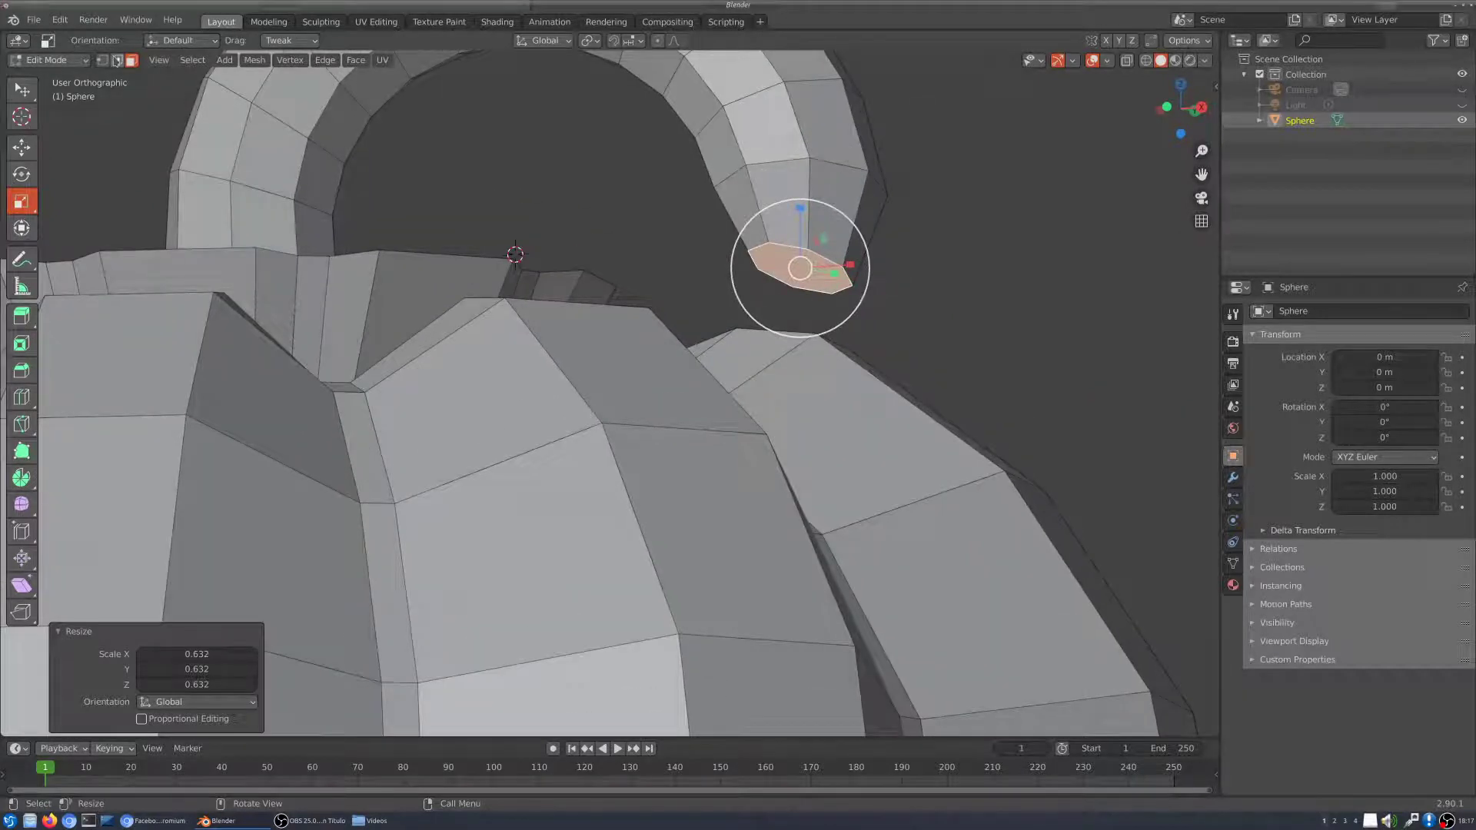
pyautogui.click(117, 61)
pyautogui.keyDown('alt'); pyautogui.click(834, 165); pyautogui.keyUp('alt')
pyautogui.moveTo(834, 165); pyautogui.dragTo(892, 460, button='middle')
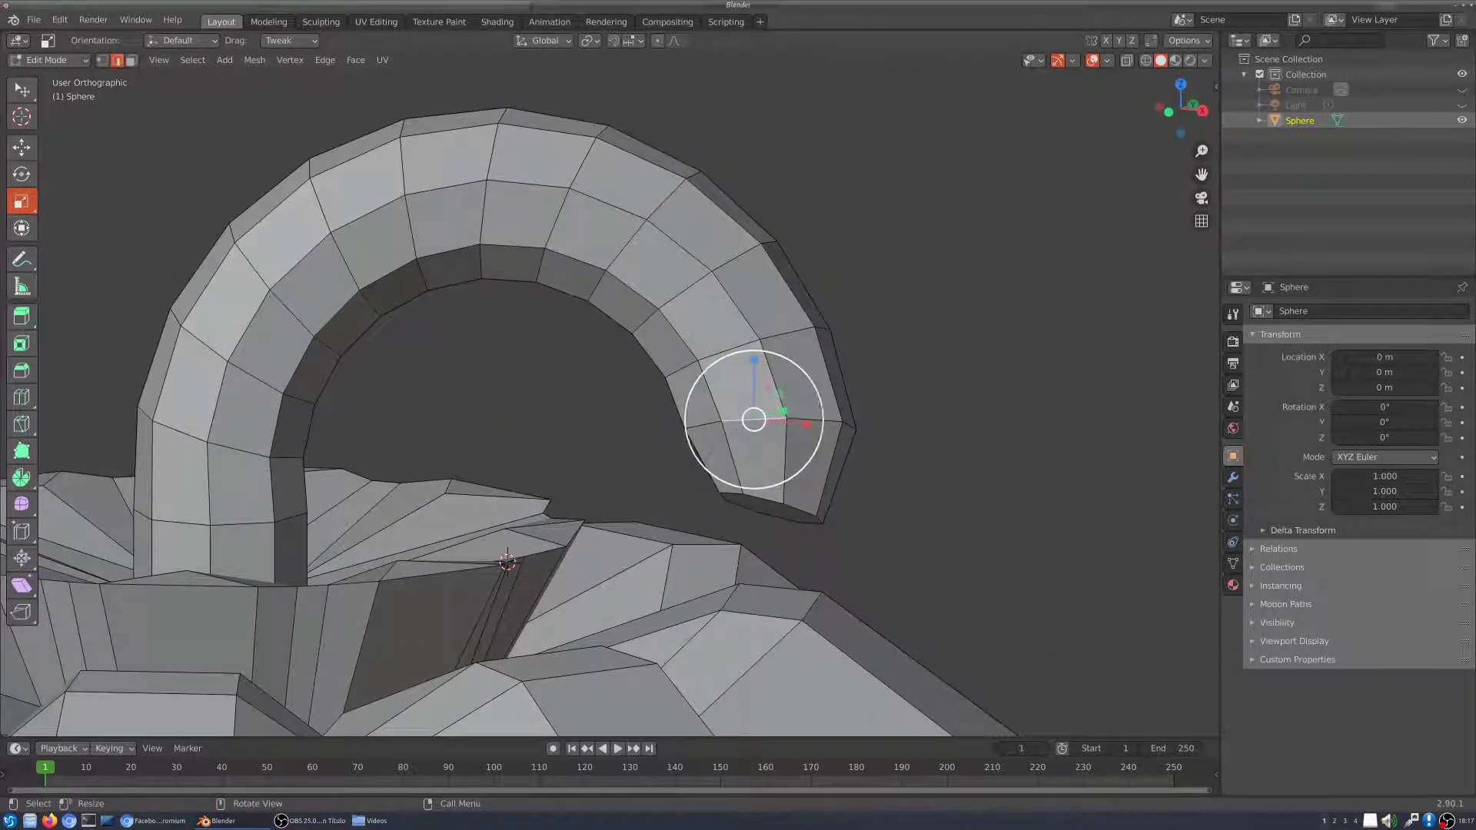
pyautogui.click(189, 60)
pyautogui.moveTo(292, 295)
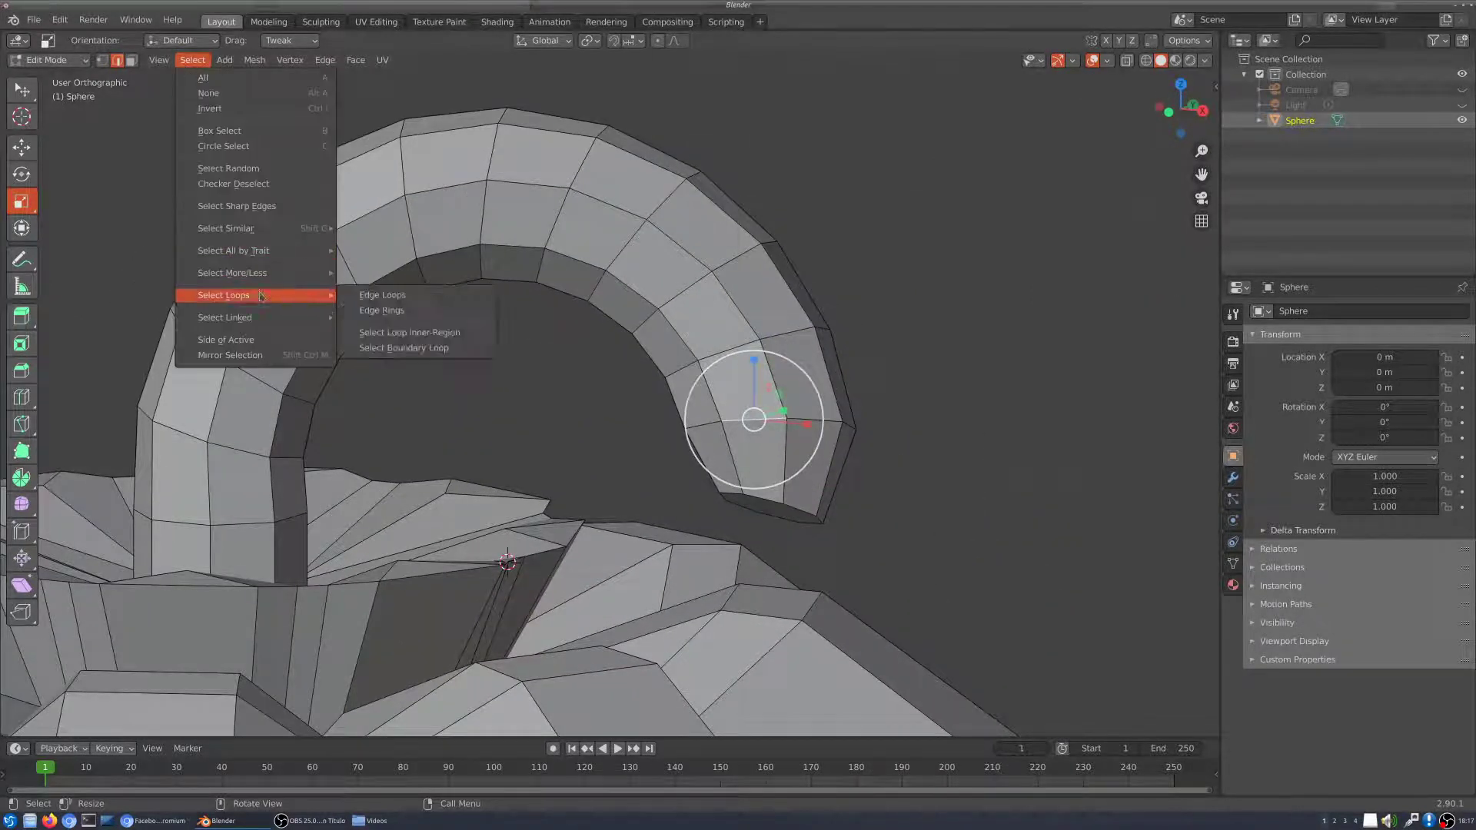
pyautogui.click(390, 296)
pyautogui.moveTo(816, 389); pyautogui.dragTo(785, 458)
# Step: Select the next three edge loops behind the stem's narrowed tip and scale them down to smooth the taper
pyautogui.click(729, 350)
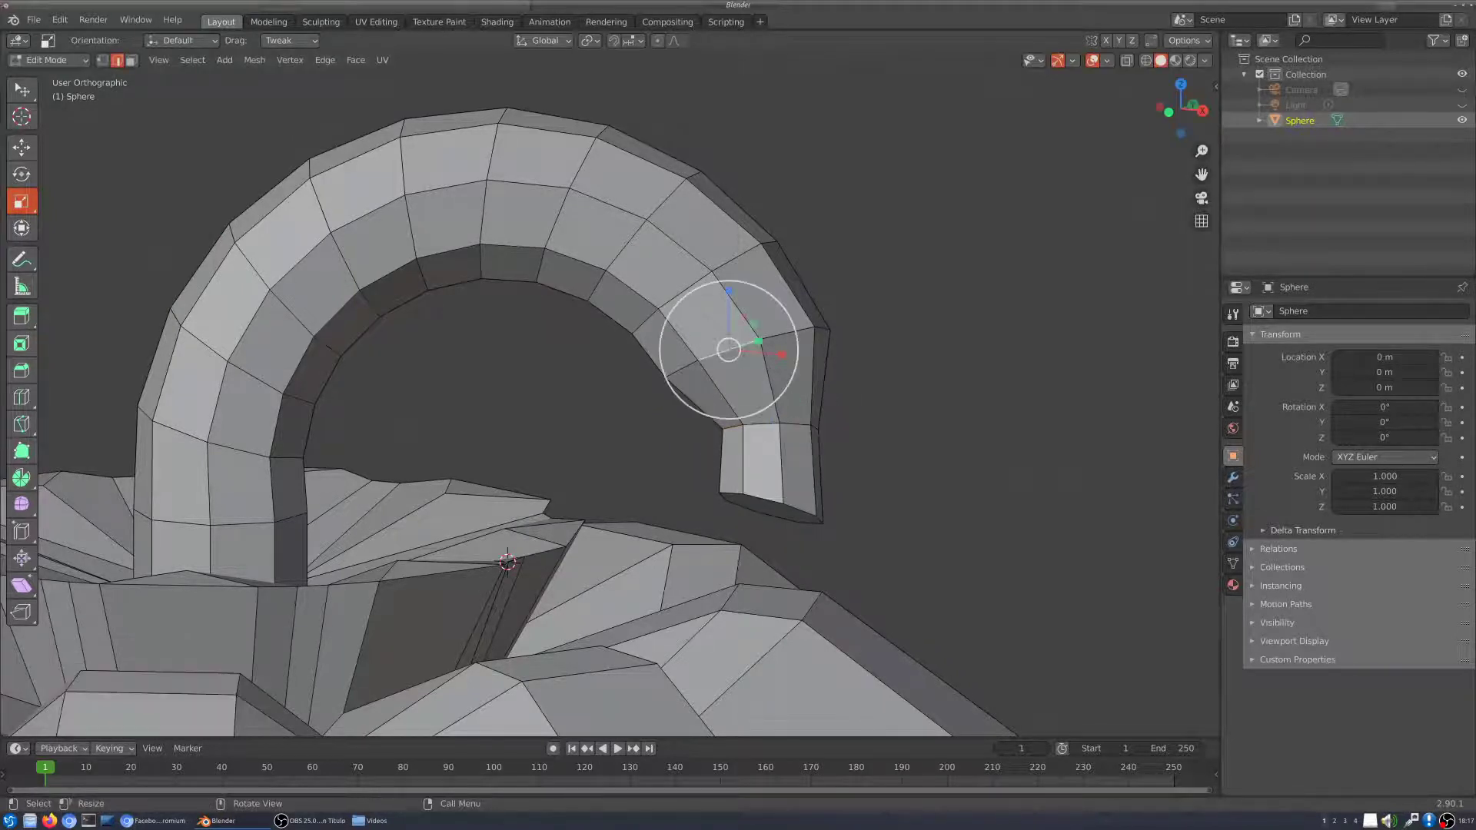
pyautogui.click(707, 319)
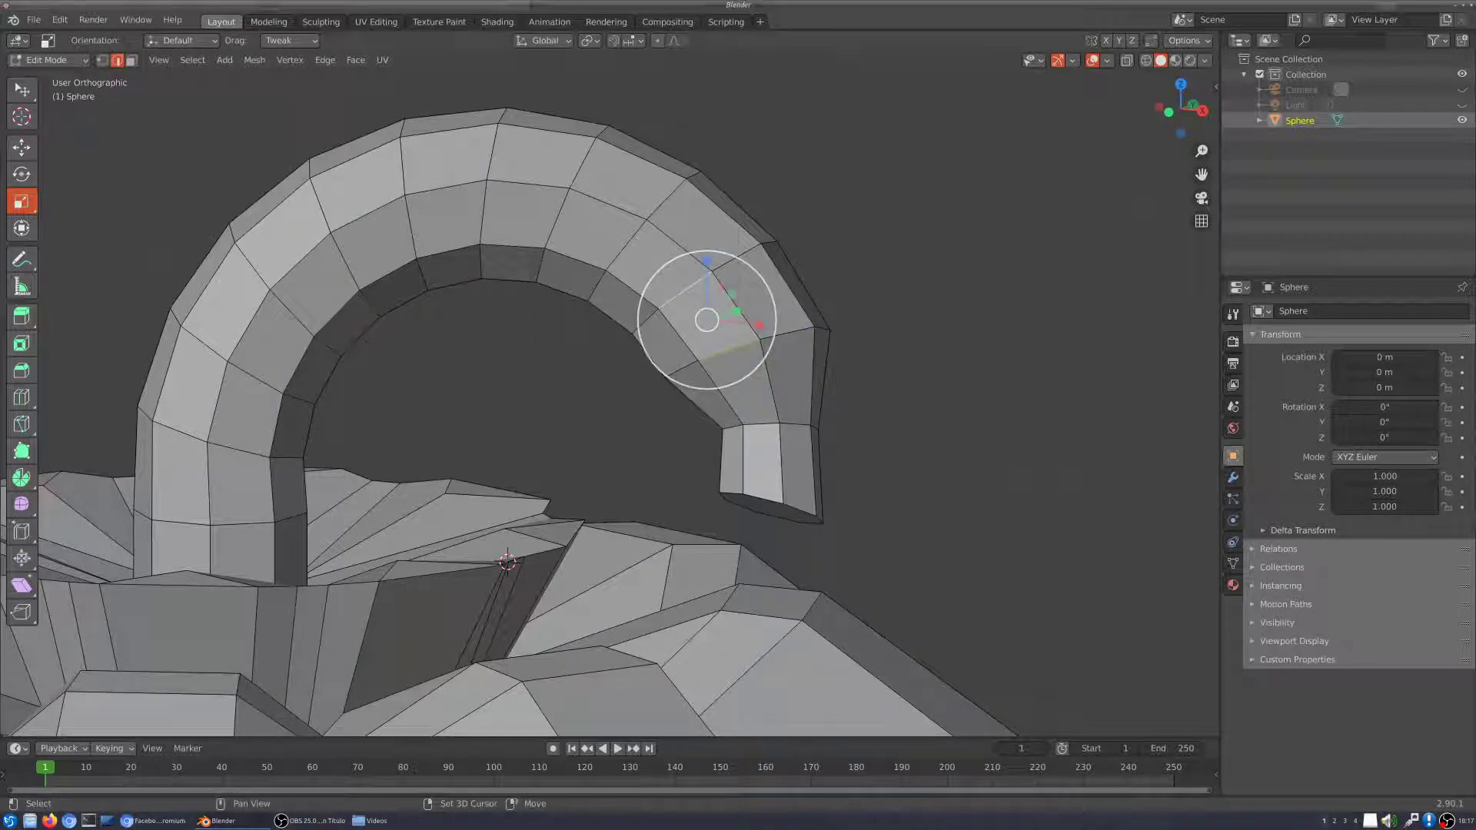
pyautogui.click(680, 294)
pyautogui.click(193, 60)
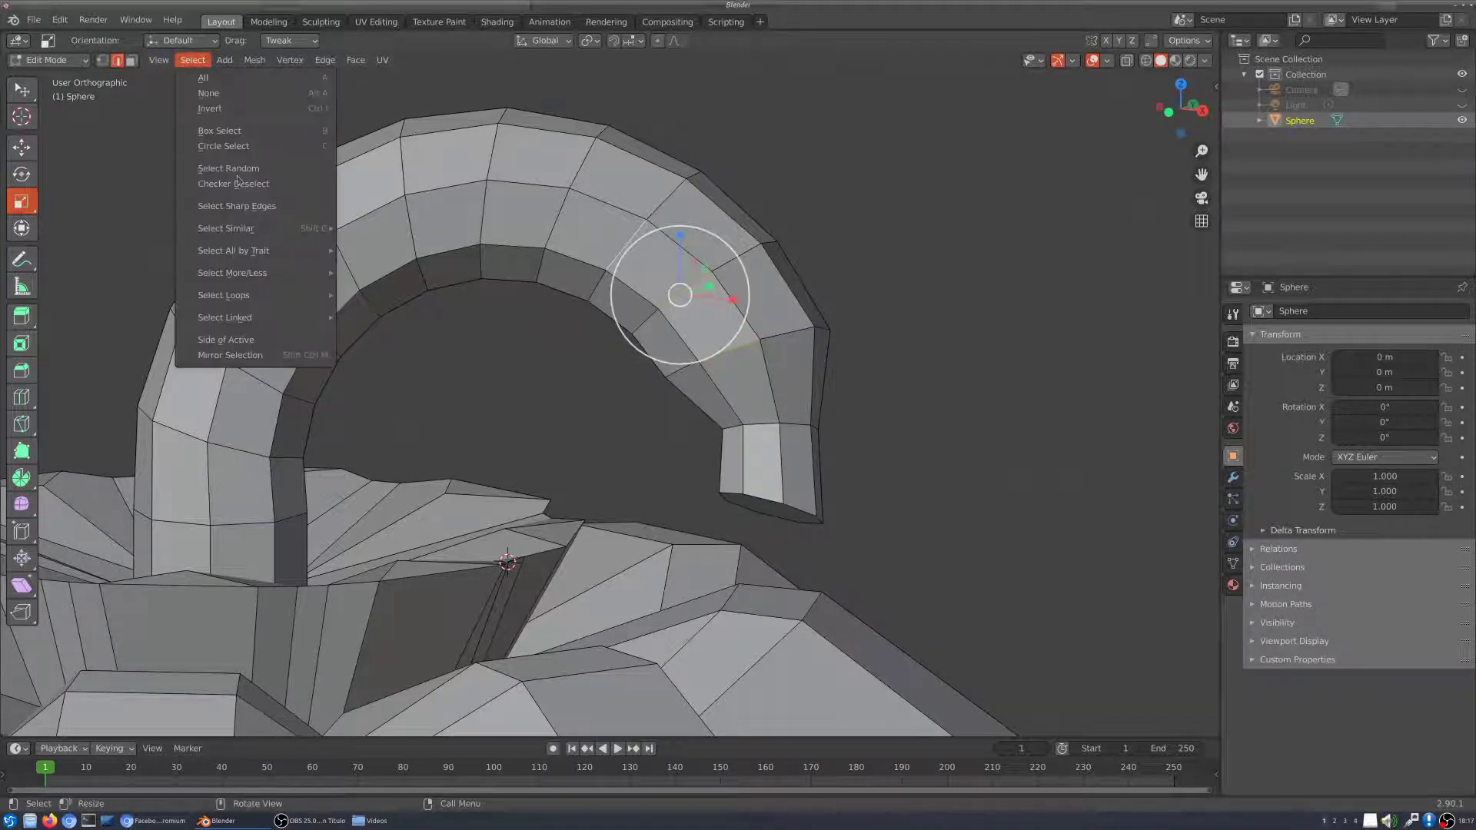
pyautogui.moveTo(231, 295)
pyautogui.click(390, 297)
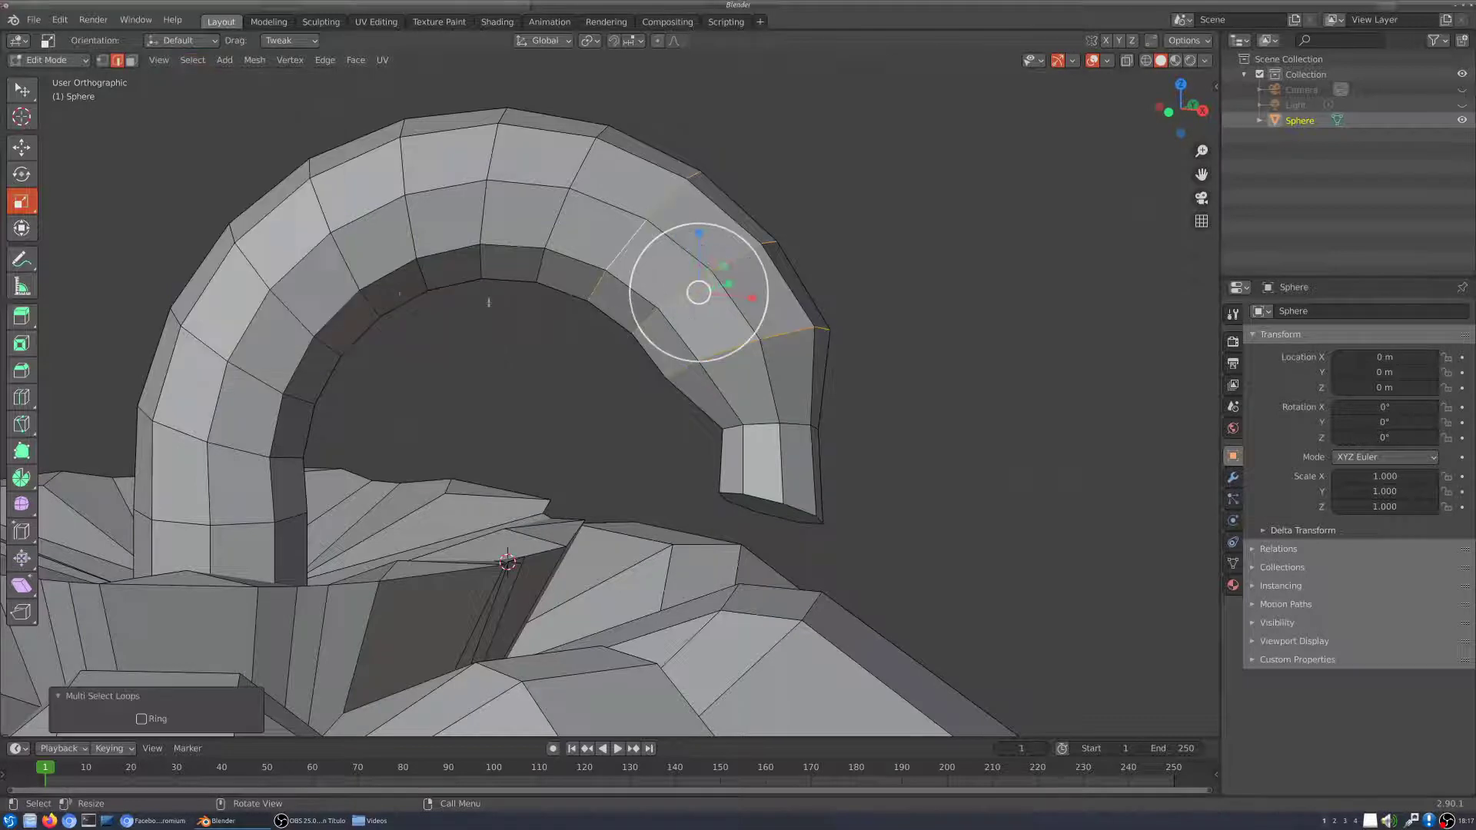
pyautogui.moveTo(731, 341); pyautogui.dragTo(708, 338)
# Step: Select the three edge loops at the crown of the stem's arch and scale them down to about 0.852
pyautogui.keyDown('alt'); pyautogui.click(580, 154); pyautogui.keyUp('alt')
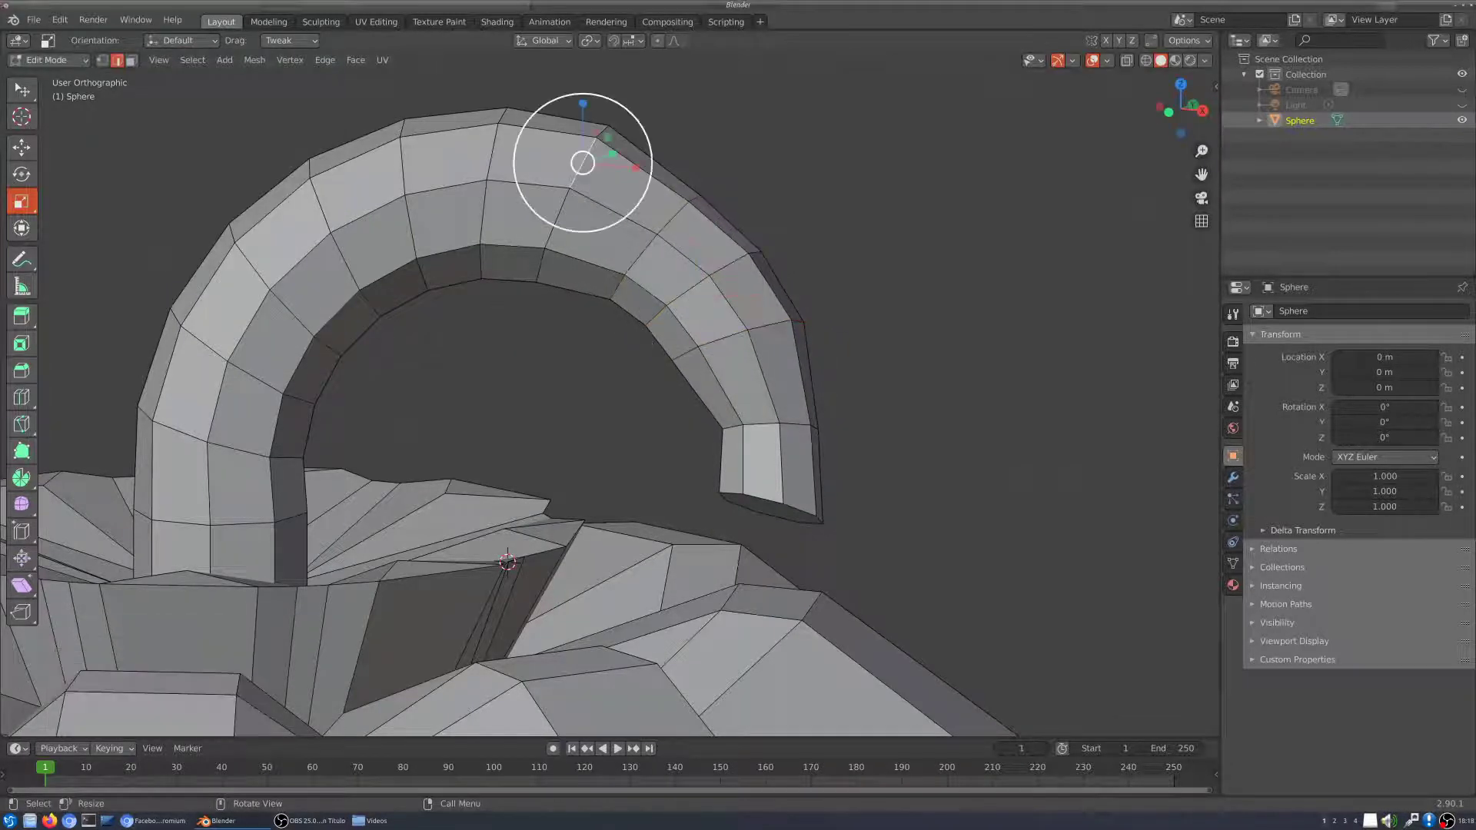
pyautogui.keyDown('alt'); pyautogui.click(494, 108); pyautogui.keyUp('alt')
pyautogui.keyDown('alt'); pyautogui.click(454, 122); pyautogui.keyUp('alt')
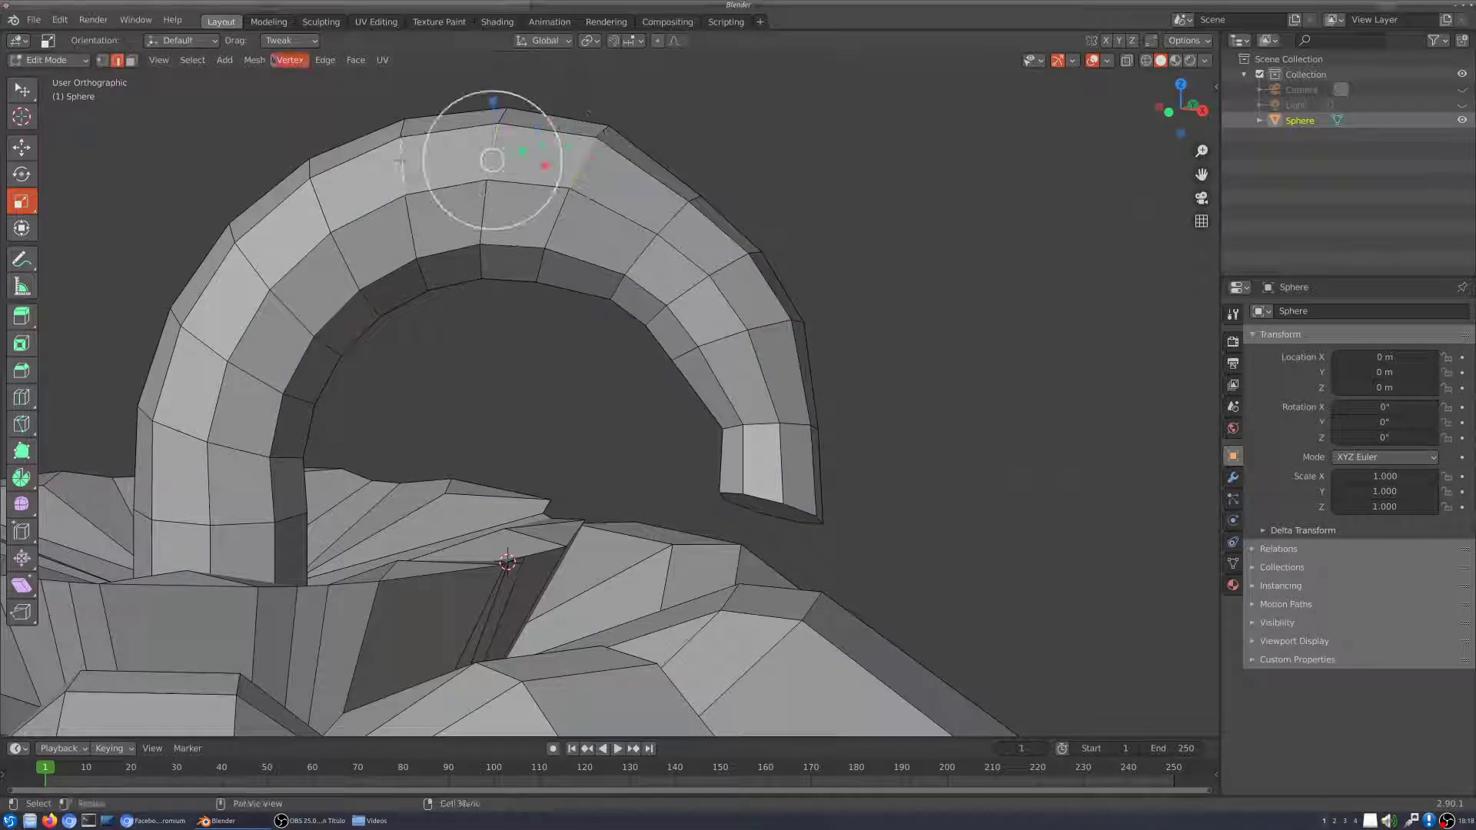
pyautogui.click(201, 66)
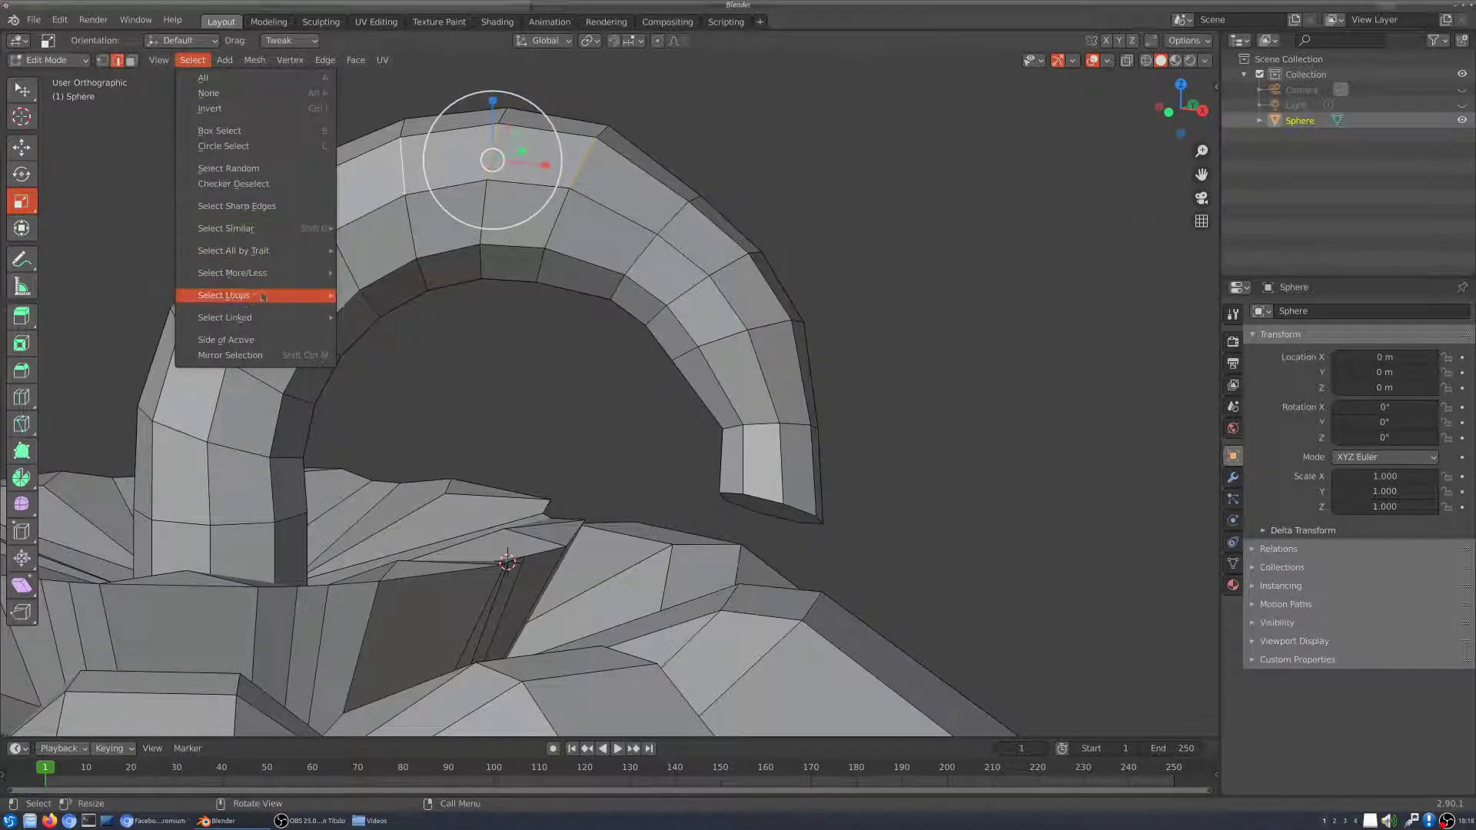
pyautogui.moveTo(262, 297)
pyautogui.click(374, 297)
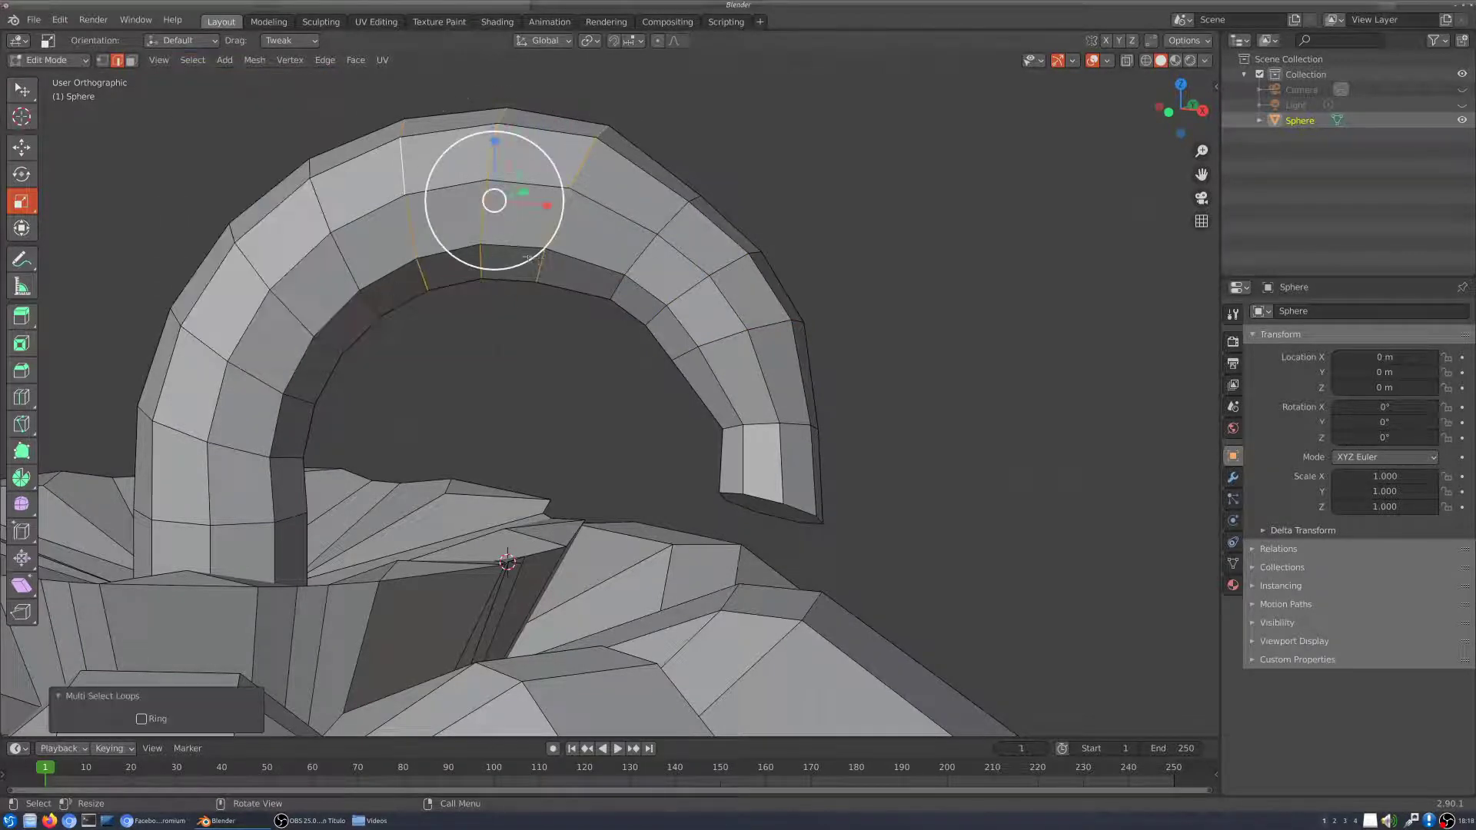
pyautogui.press('s')
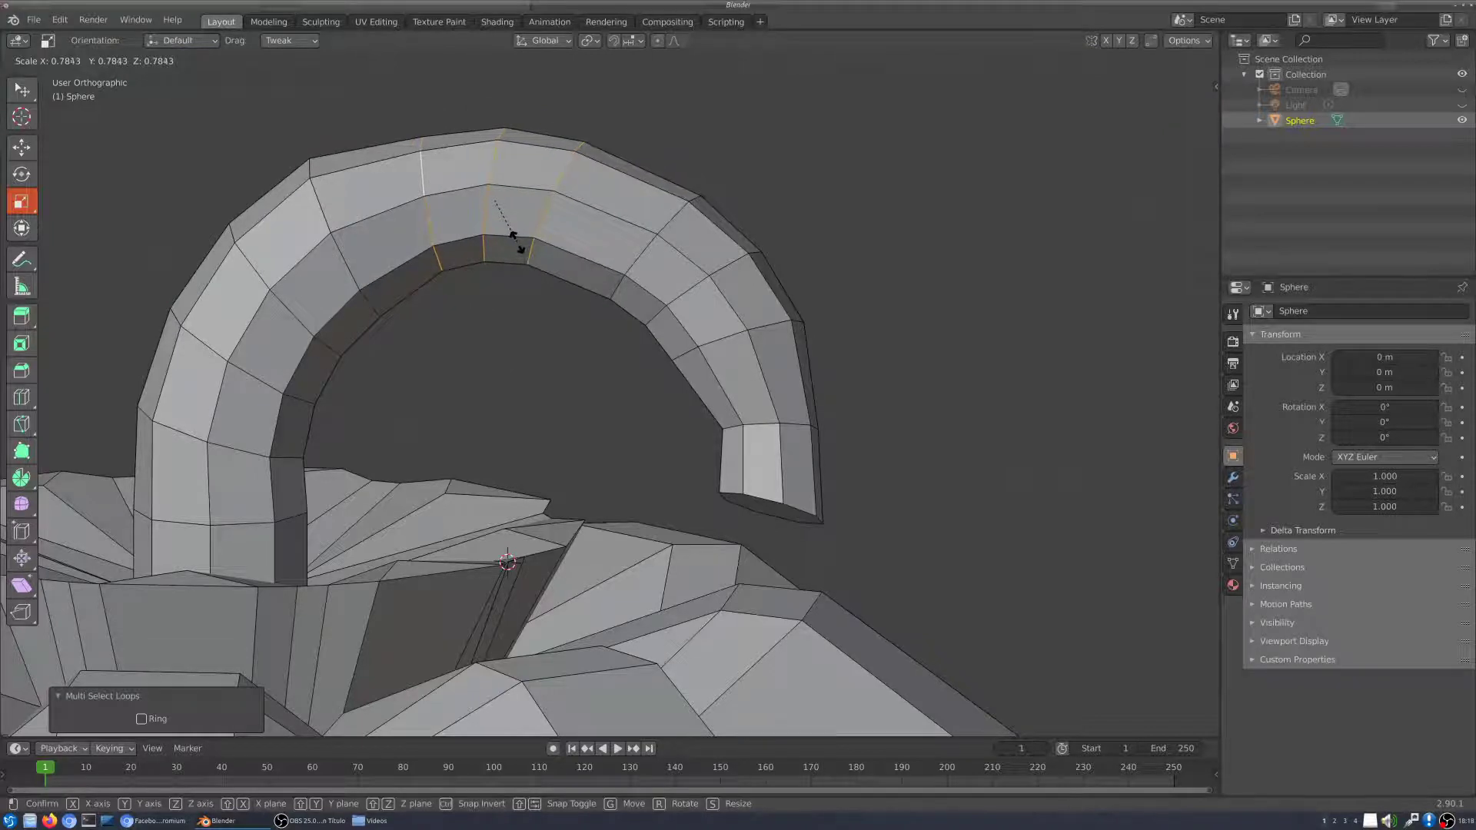
pyautogui.click(517, 247)
pyautogui.scroll(-3, 889, 257)
pyautogui.moveTo(838, 297); pyautogui.dragTo(907, 310, button='middle')
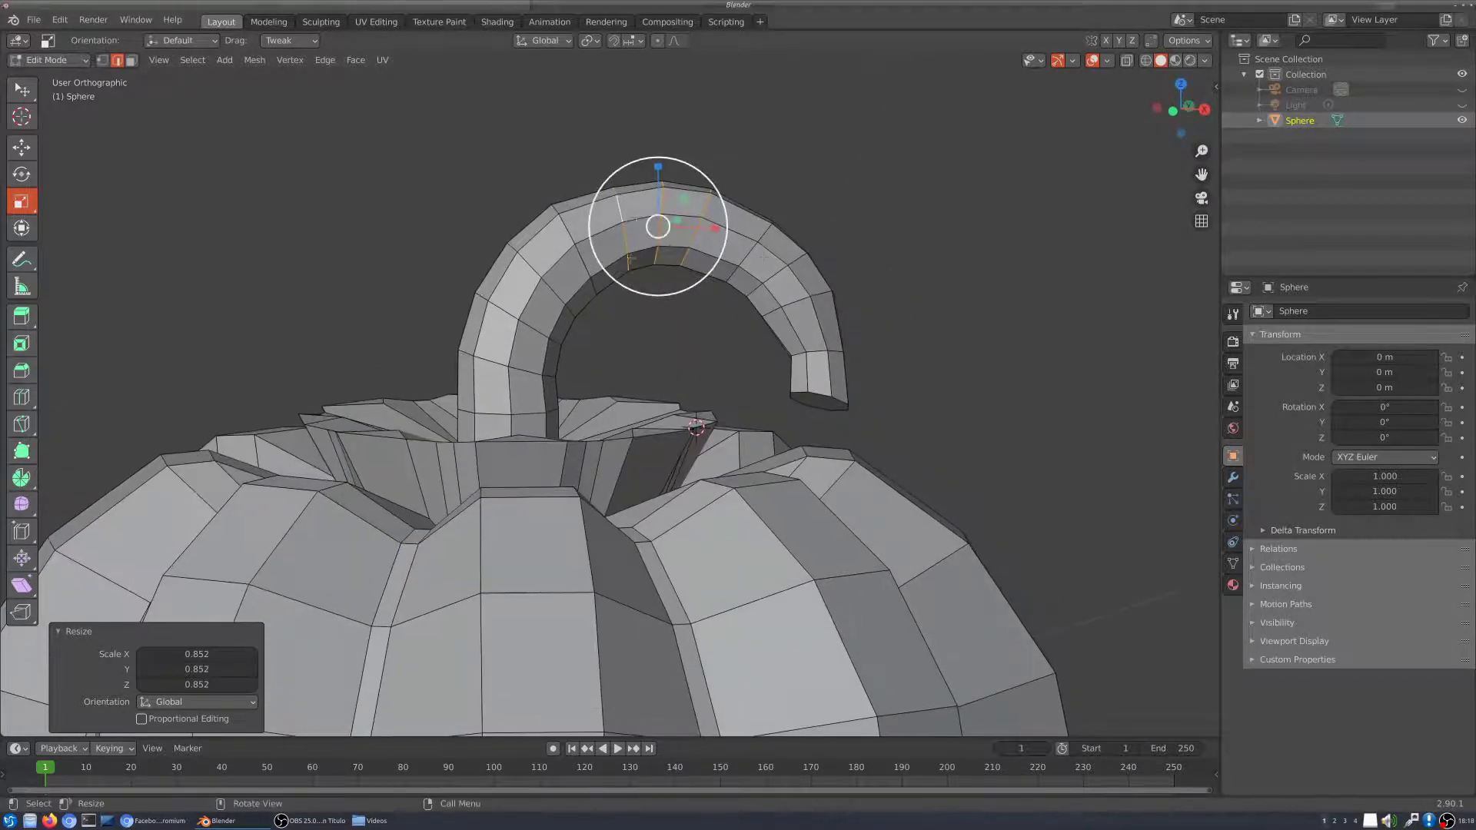
pyautogui.moveTo(697, 424); pyautogui.dragTo(685, 303, button='middle')
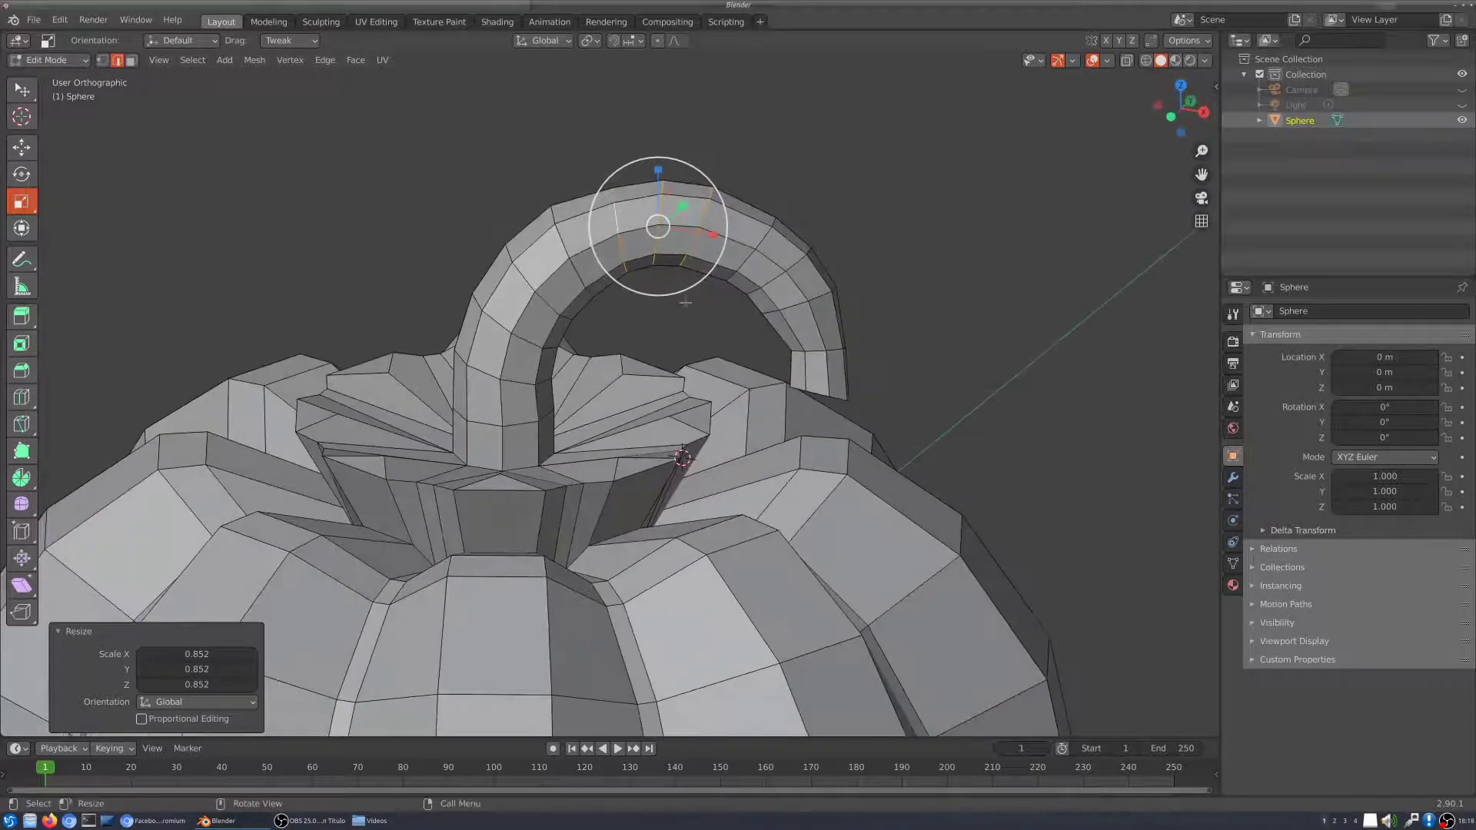
pyautogui.moveTo(863, 367); pyautogui.dragTo(846, 369, button='middle')
# Step: In face select mode, select the end face at the stem's tip and scale it to about 0.579
pyautogui.click(131, 60)
pyautogui.click(821, 401)
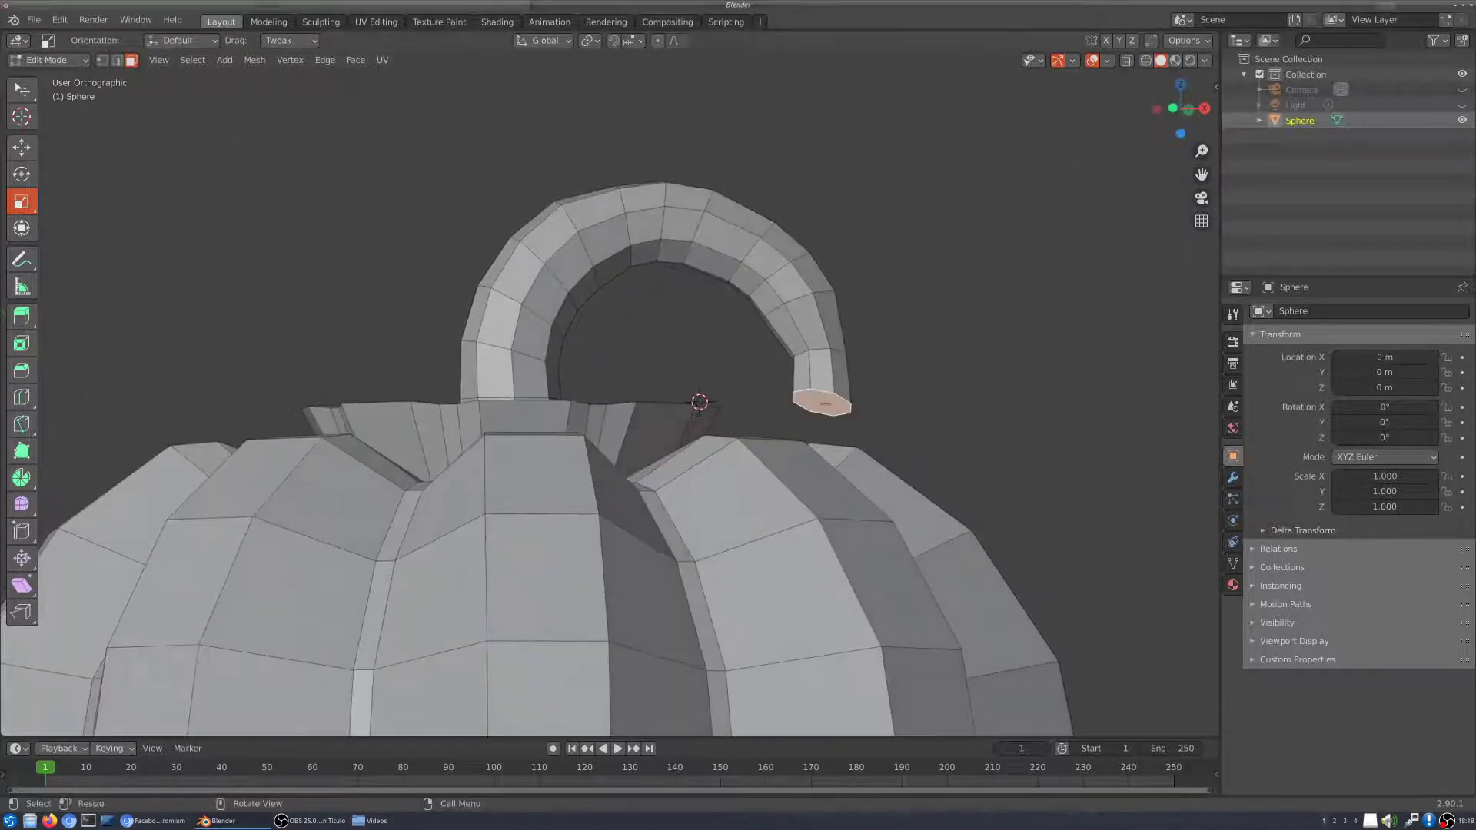
pyautogui.moveTo(859, 451); pyautogui.dragTo(829, 426)
pyautogui.scroll(5, 829, 426)
pyautogui.moveTo(829, 426); pyautogui.dragTo(784, 352, button='middle')
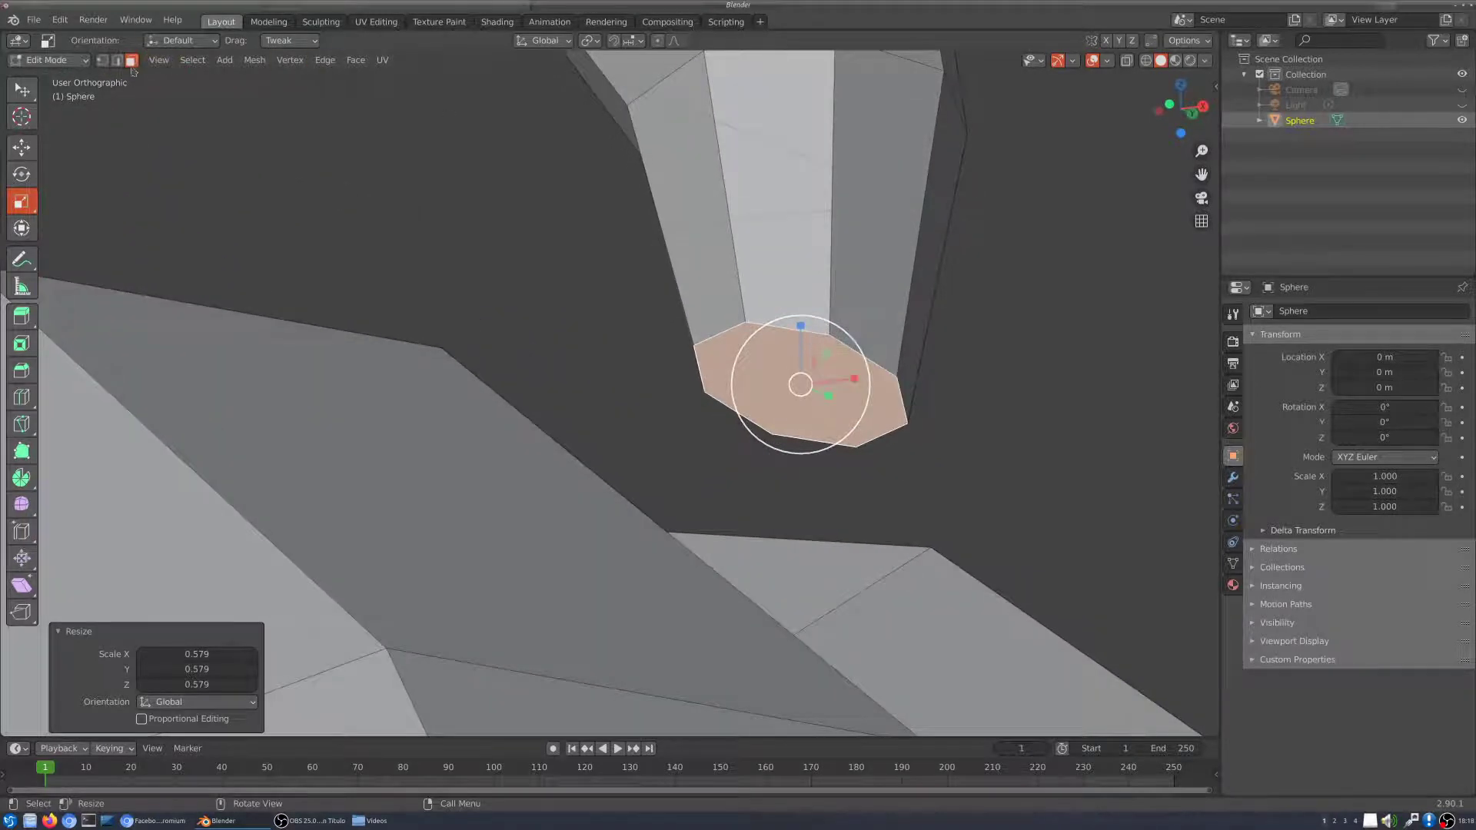
# Step: In vertex select mode, split the stem's end face by connecting opposite vertices with Connect Vertex Path
pyautogui.click(102, 61)
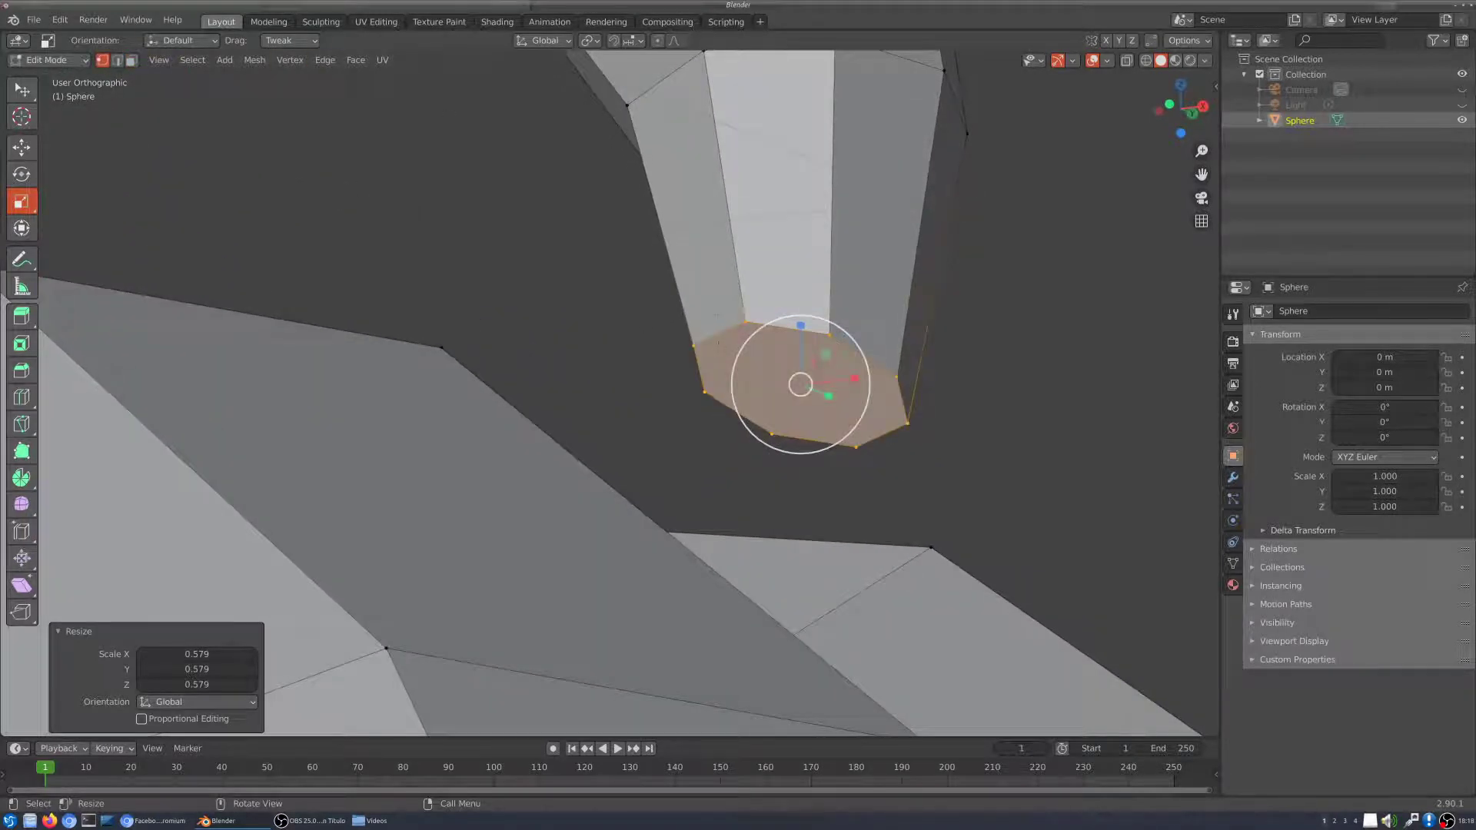
pyautogui.click(744, 322)
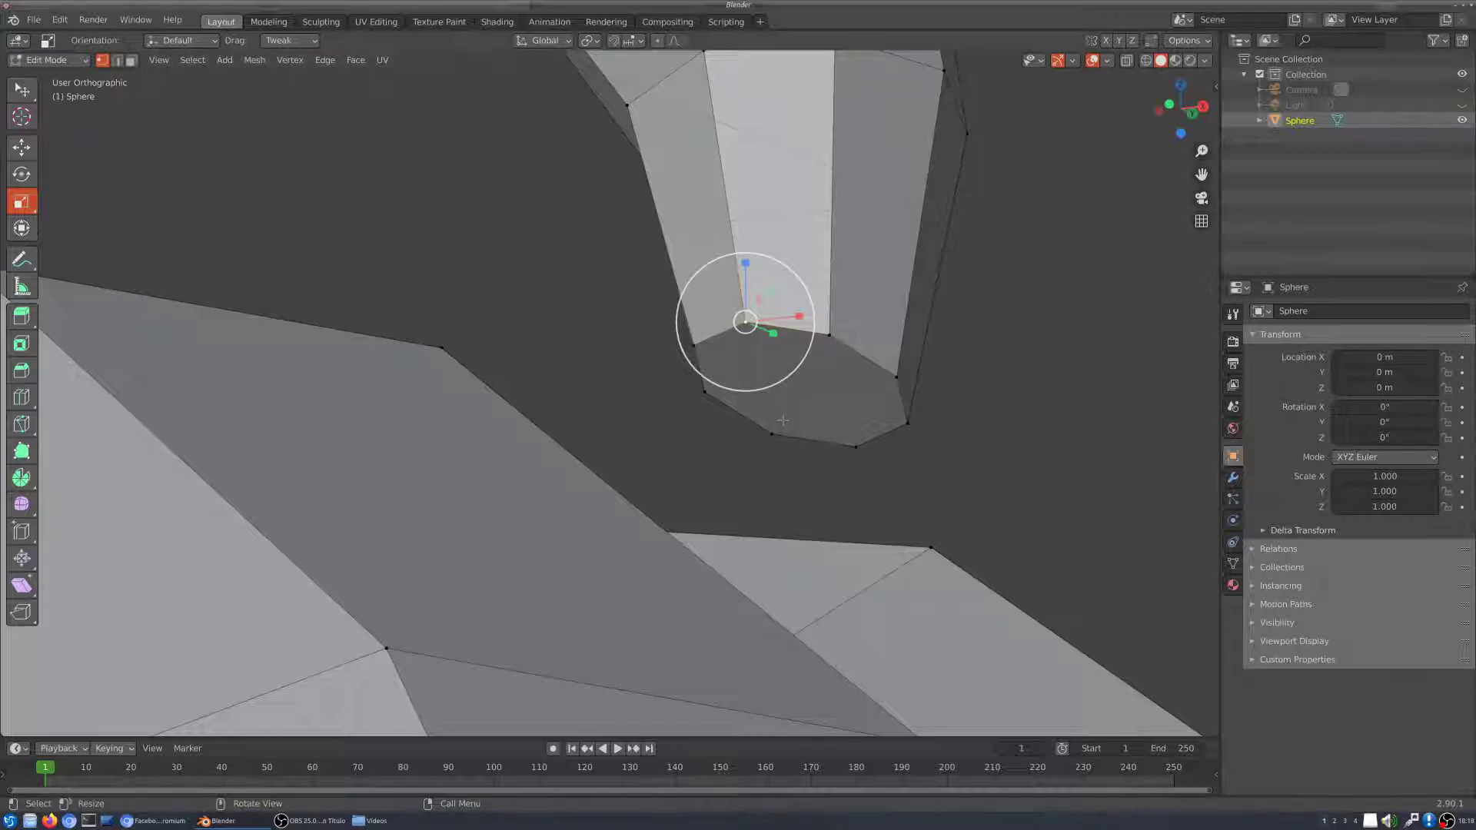
pyautogui.press('w')
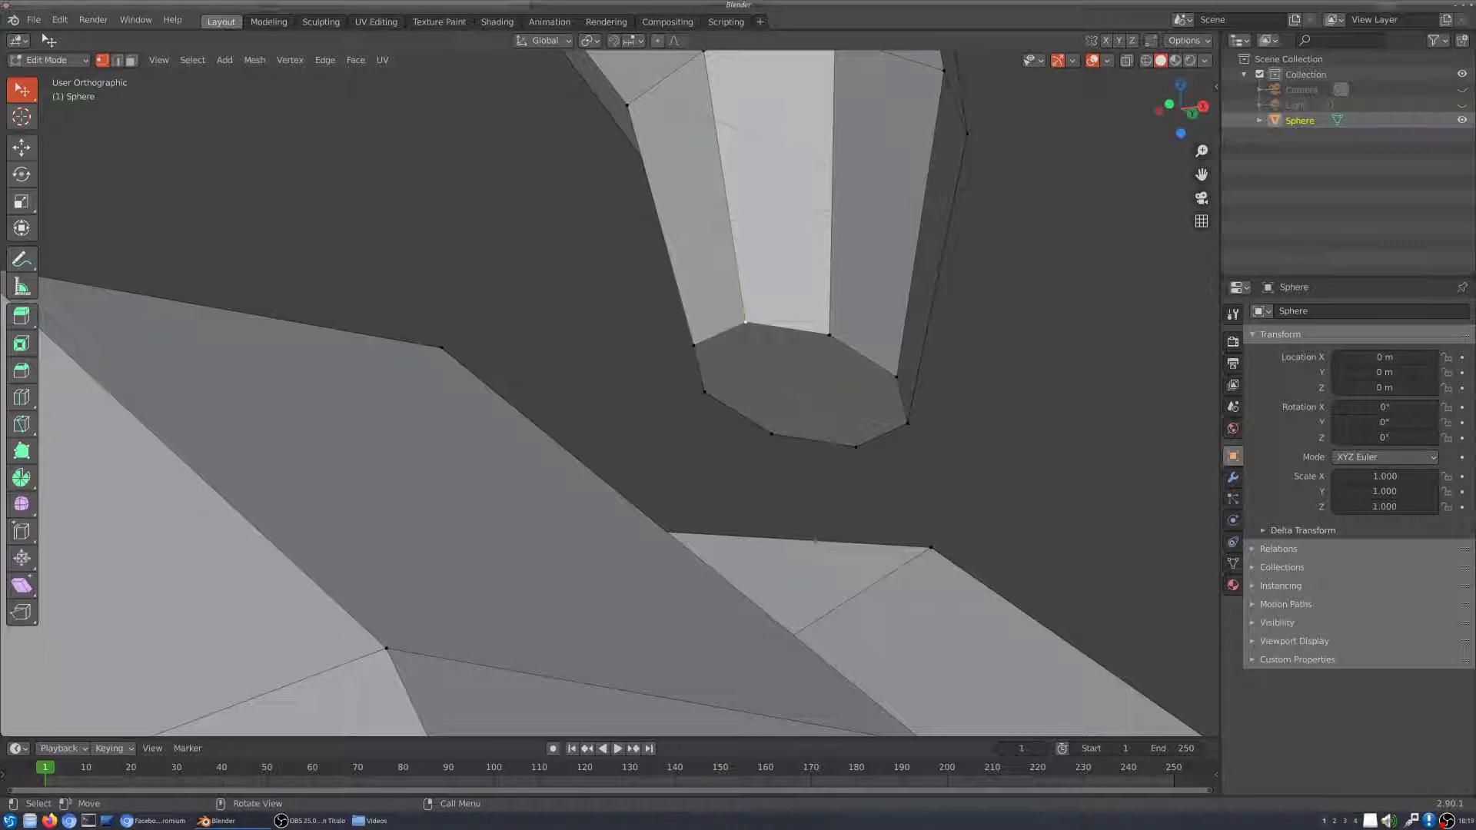
pyautogui.keyDown('shift'); pyautogui.click(773, 427); pyautogui.keyUp('shift')
pyautogui.click(299, 61)
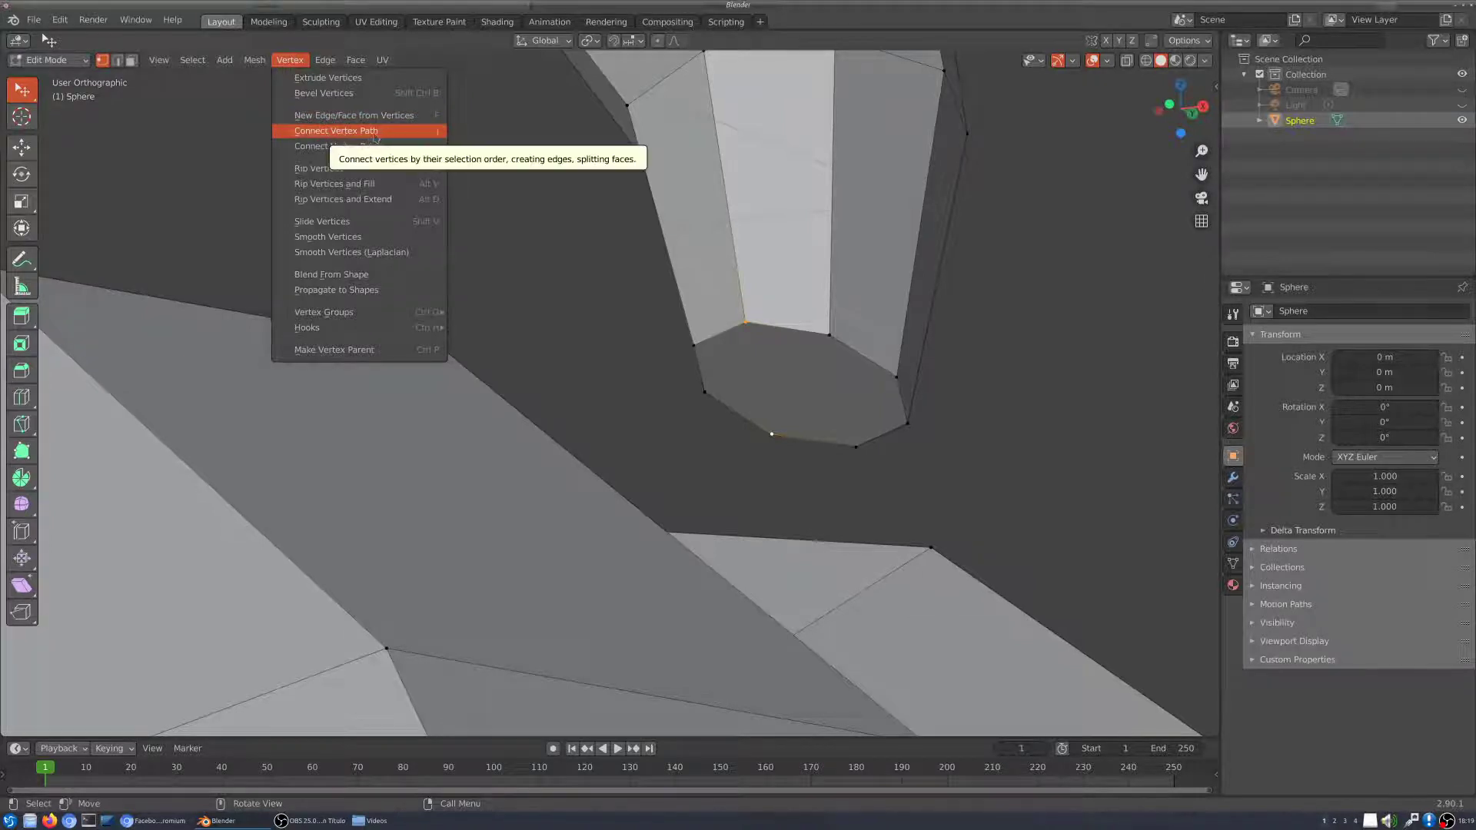
pyautogui.click(347, 139)
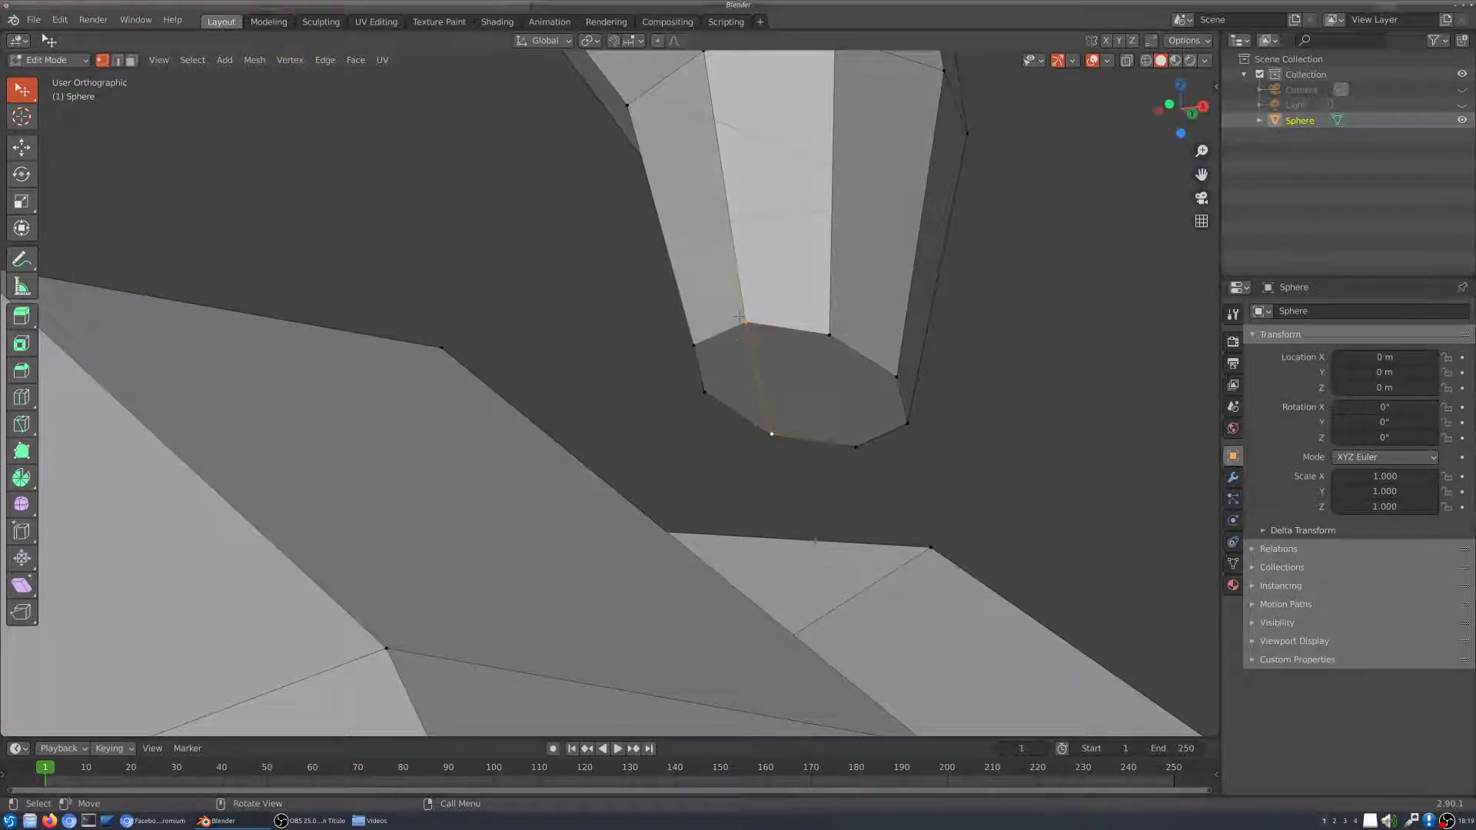
pyautogui.click(825, 347)
# Step: Split the small face at the centre of the pumpkin's underside by connecting its opposite vertices
pyautogui.moveTo(822, 407); pyautogui.dragTo(872, 392, button='middle')
pyautogui.scroll(-5, 872, 427)
pyautogui.scroll(-4, 872, 427)
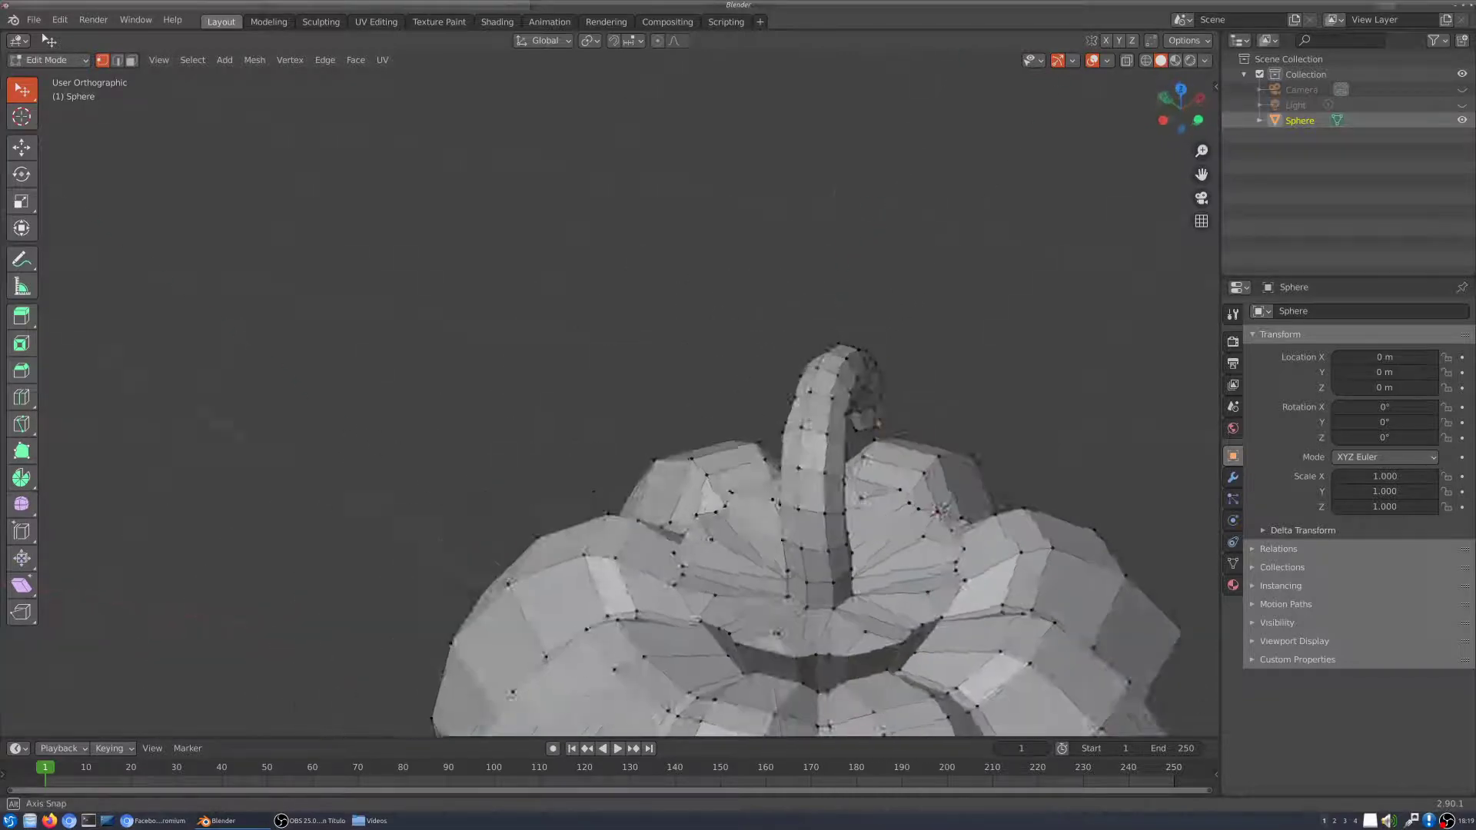
pyautogui.moveTo(867, 504); pyautogui.dragTo(714, 405, button='middle')
pyautogui.scroll(-4, 712, 464)
pyautogui.scroll(5, 713, 405)
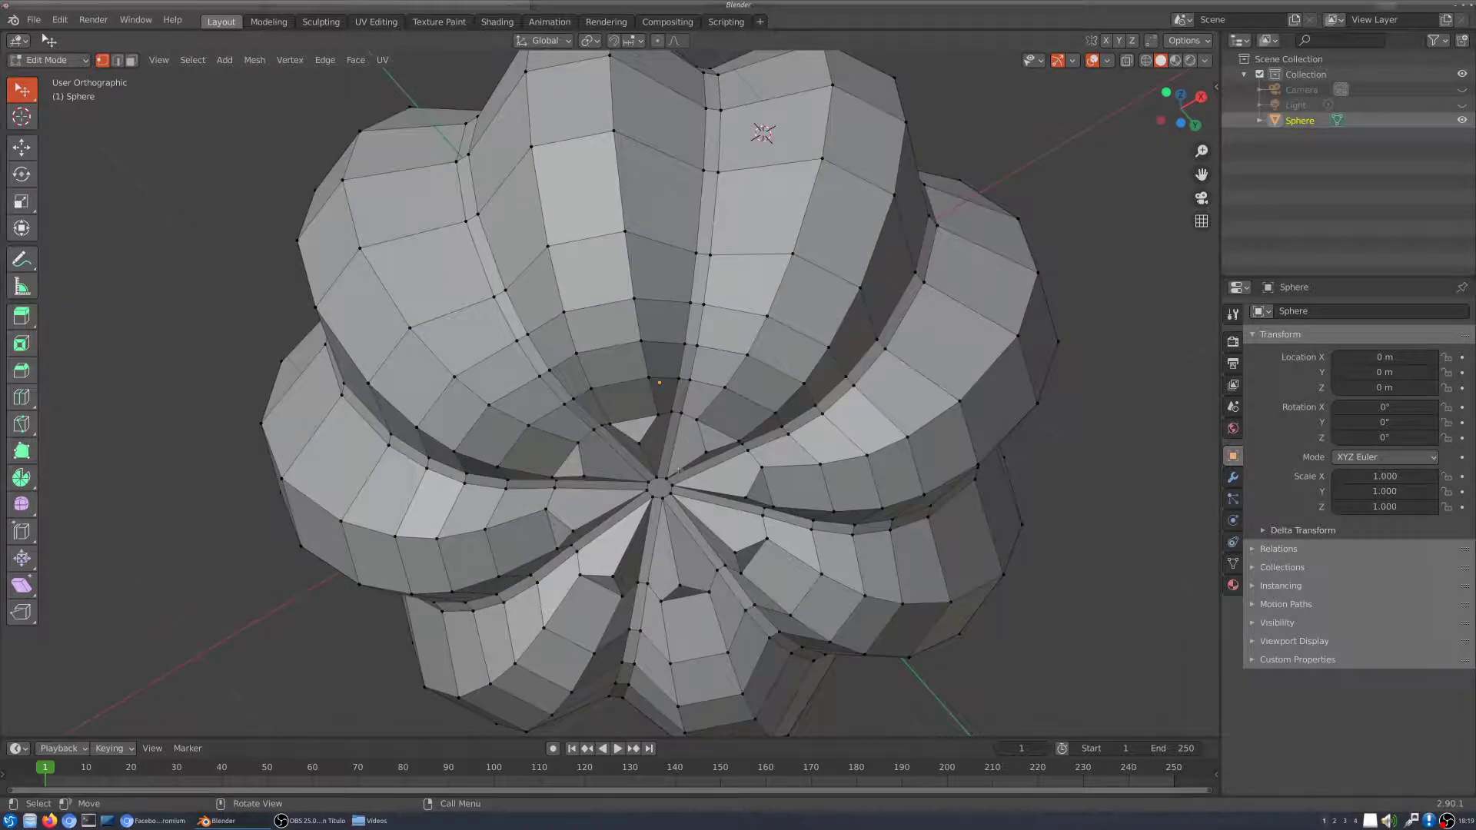
pyautogui.moveTo(679, 470); pyautogui.dragTo(673, 377, button='middle')
pyautogui.scroll(8, 673, 376)
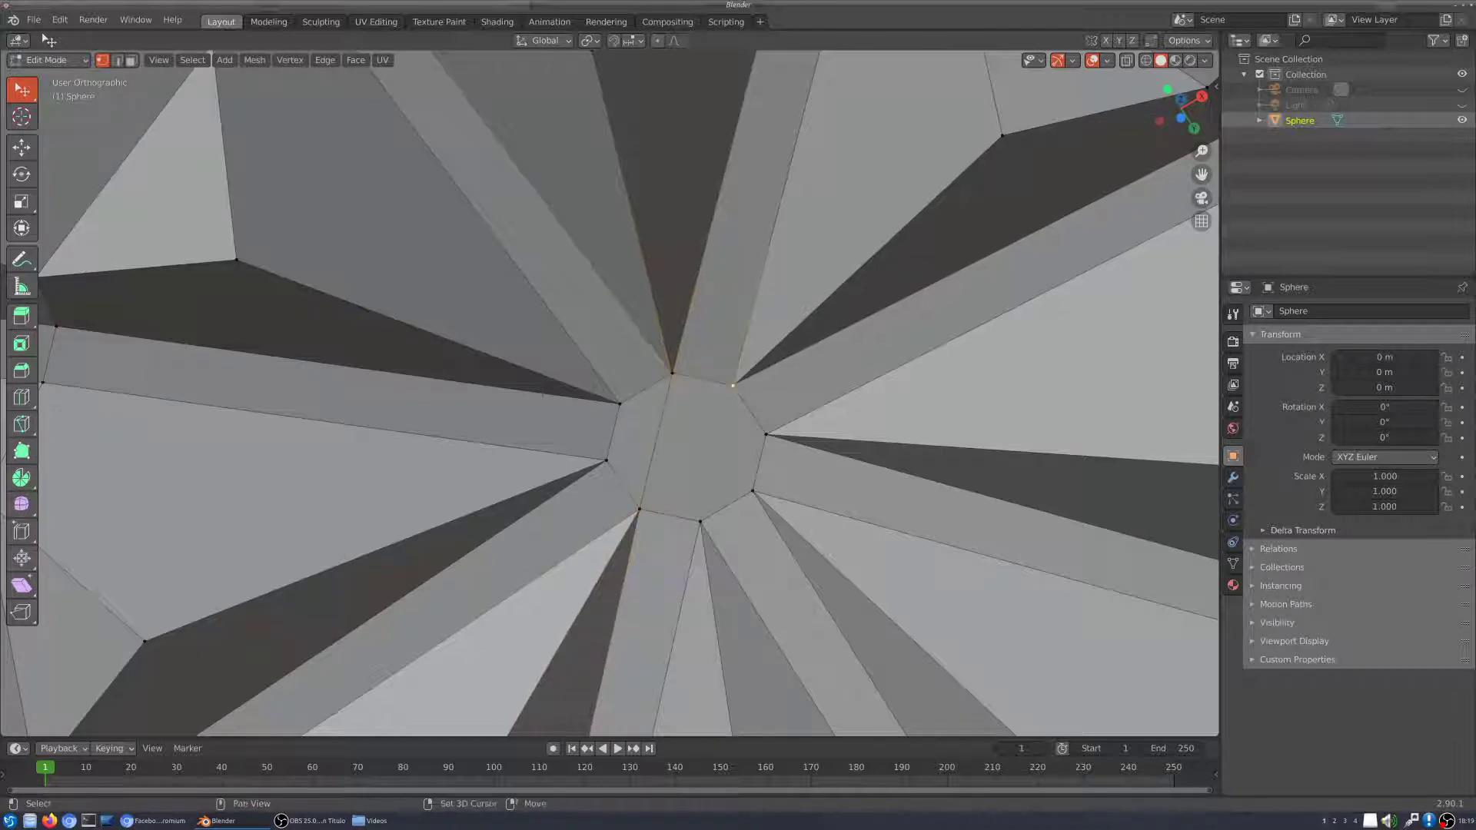
pyautogui.keyDown('shift'); pyautogui.click(700, 522); pyautogui.keyUp('shift')
pyautogui.scroll(-8, 699, 522)
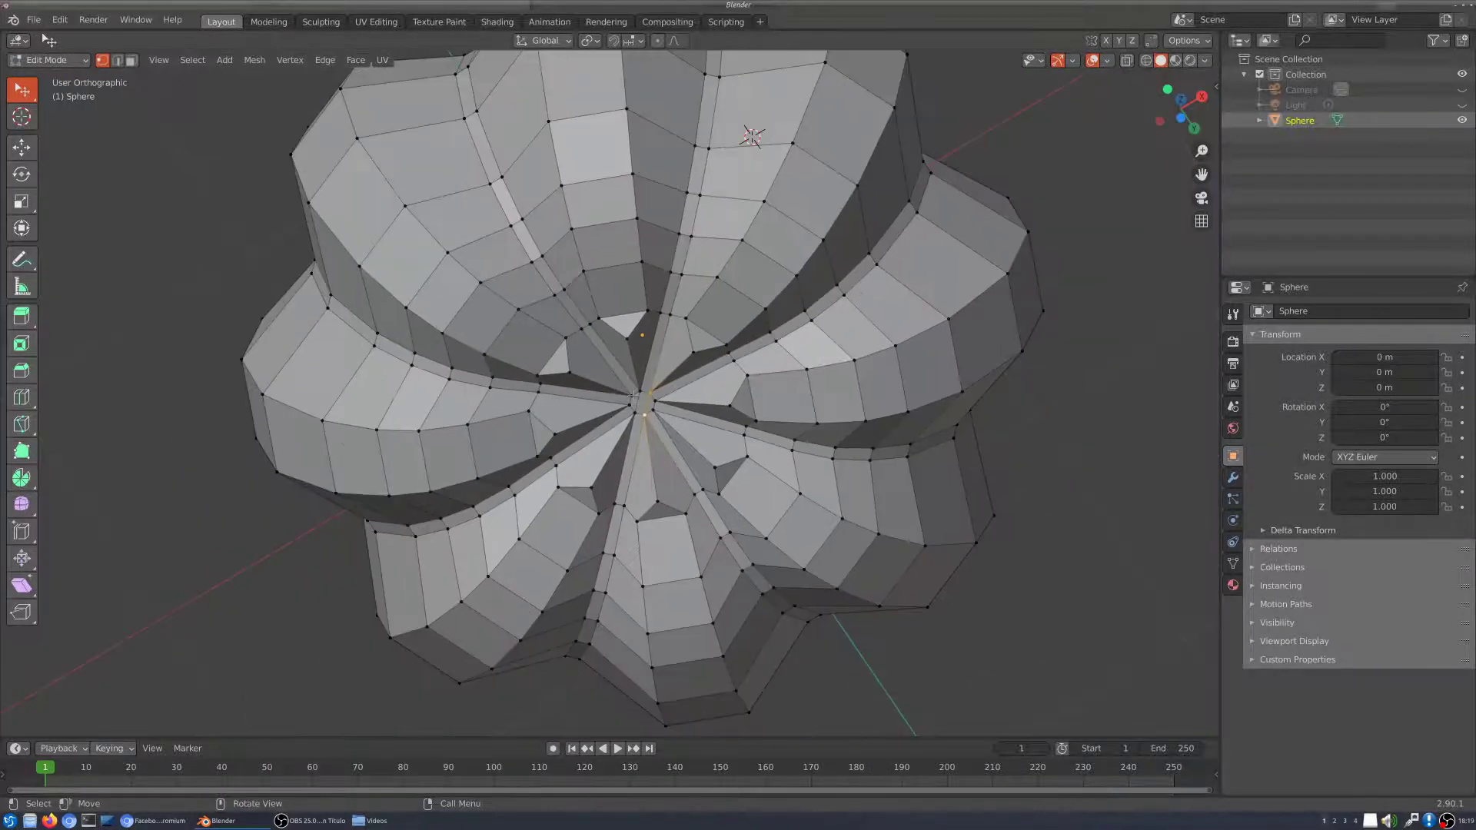
# Step: In front view, use the Knife tool to cut a closed left eye with a notch in its lower edge
pyautogui.moveTo(633, 277); pyautogui.dragTo(577, 223, button='middle')
pyautogui.keyDown('shift'); pyautogui.moveTo(619, 355); pyautogui.dragTo(1108, 403, button='middle'); pyautogui.keyUp('shift')
pyautogui.moveTo(542, 394); pyautogui.dragTo(659, 391, button='middle')
pyautogui.press('KP_1')
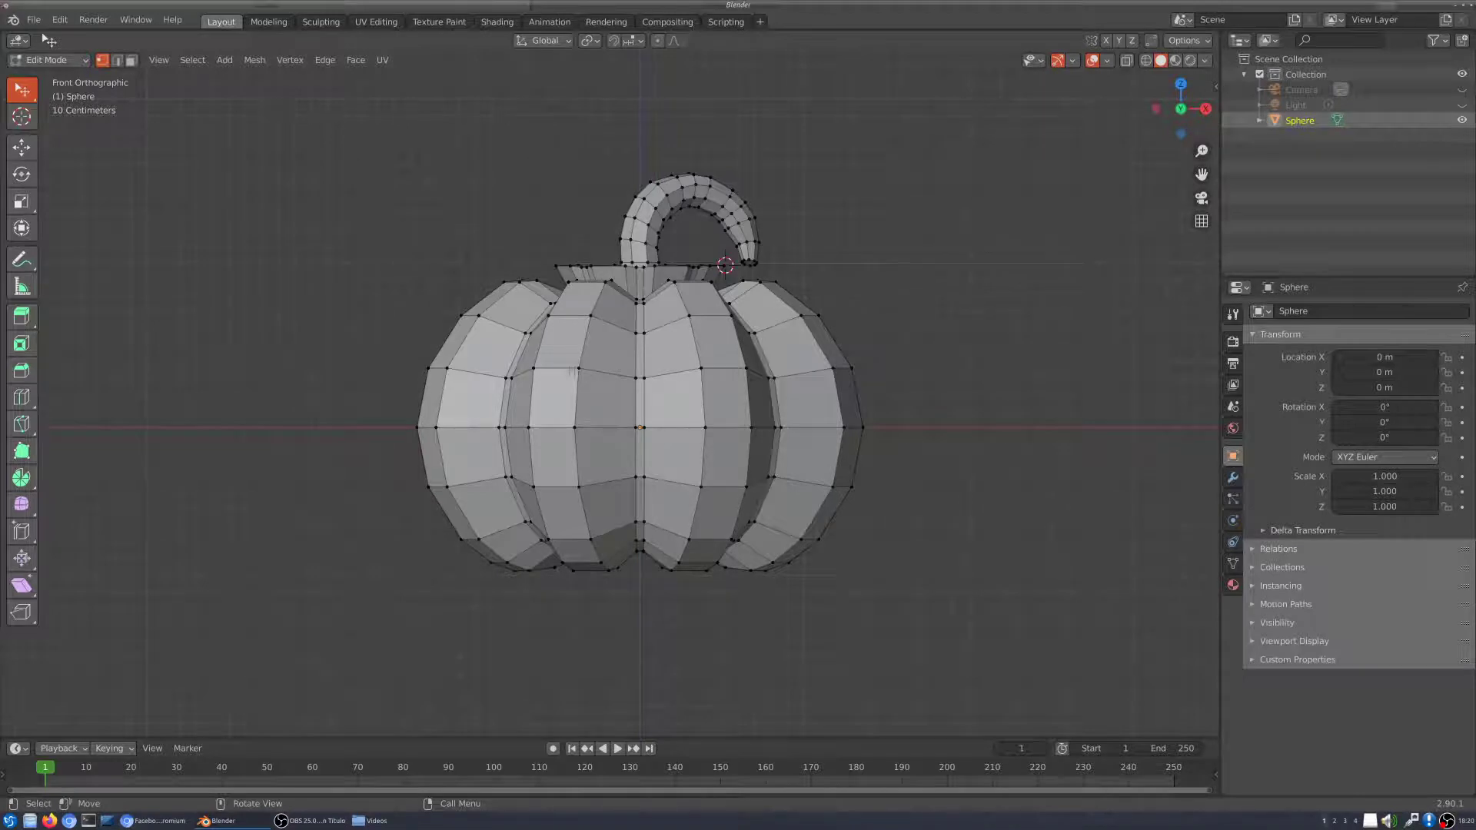
pyautogui.scroll(2, 608, 400)
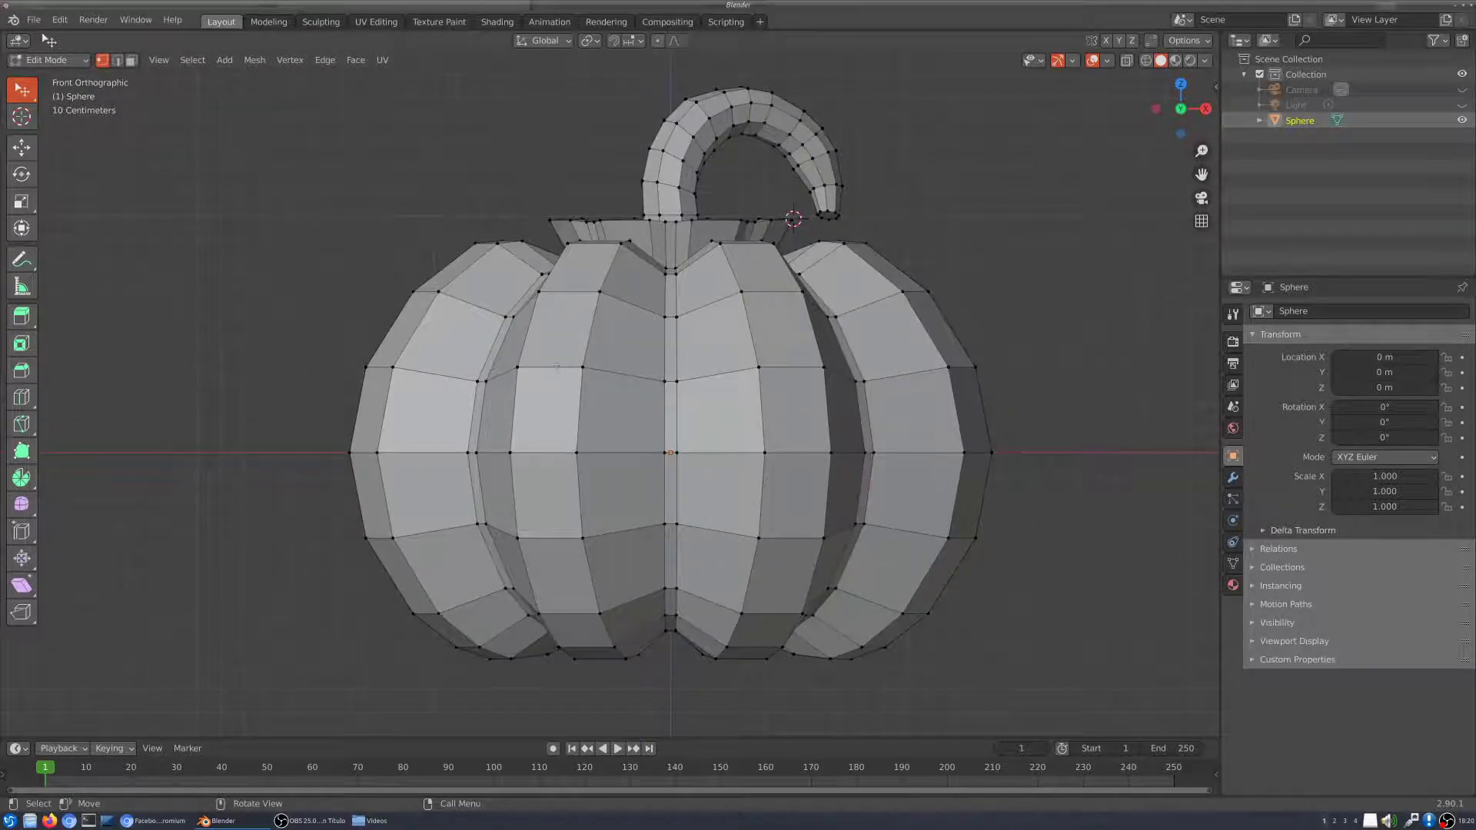
pyautogui.click(22, 427)
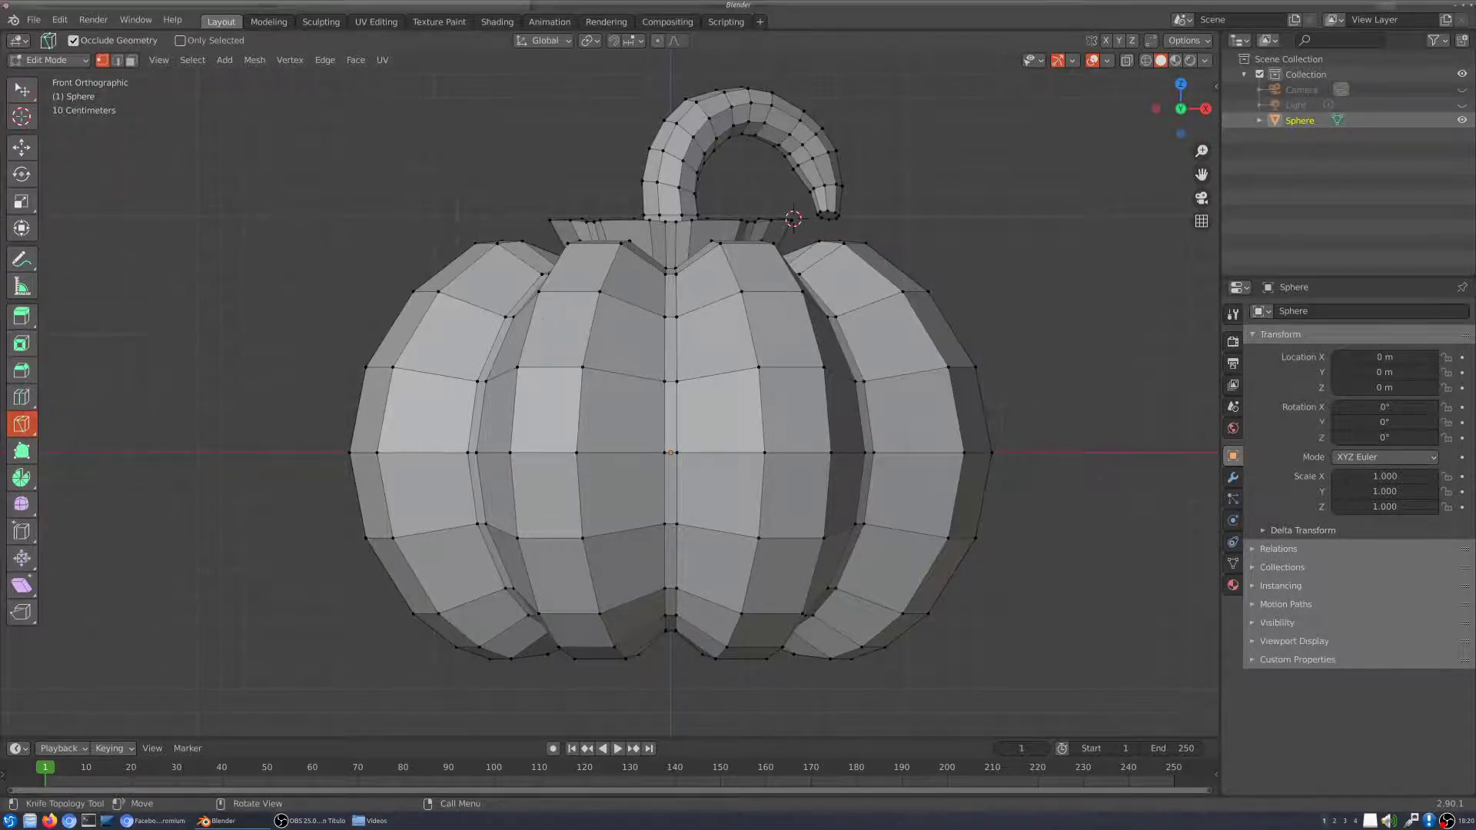
pyautogui.click(522, 323)
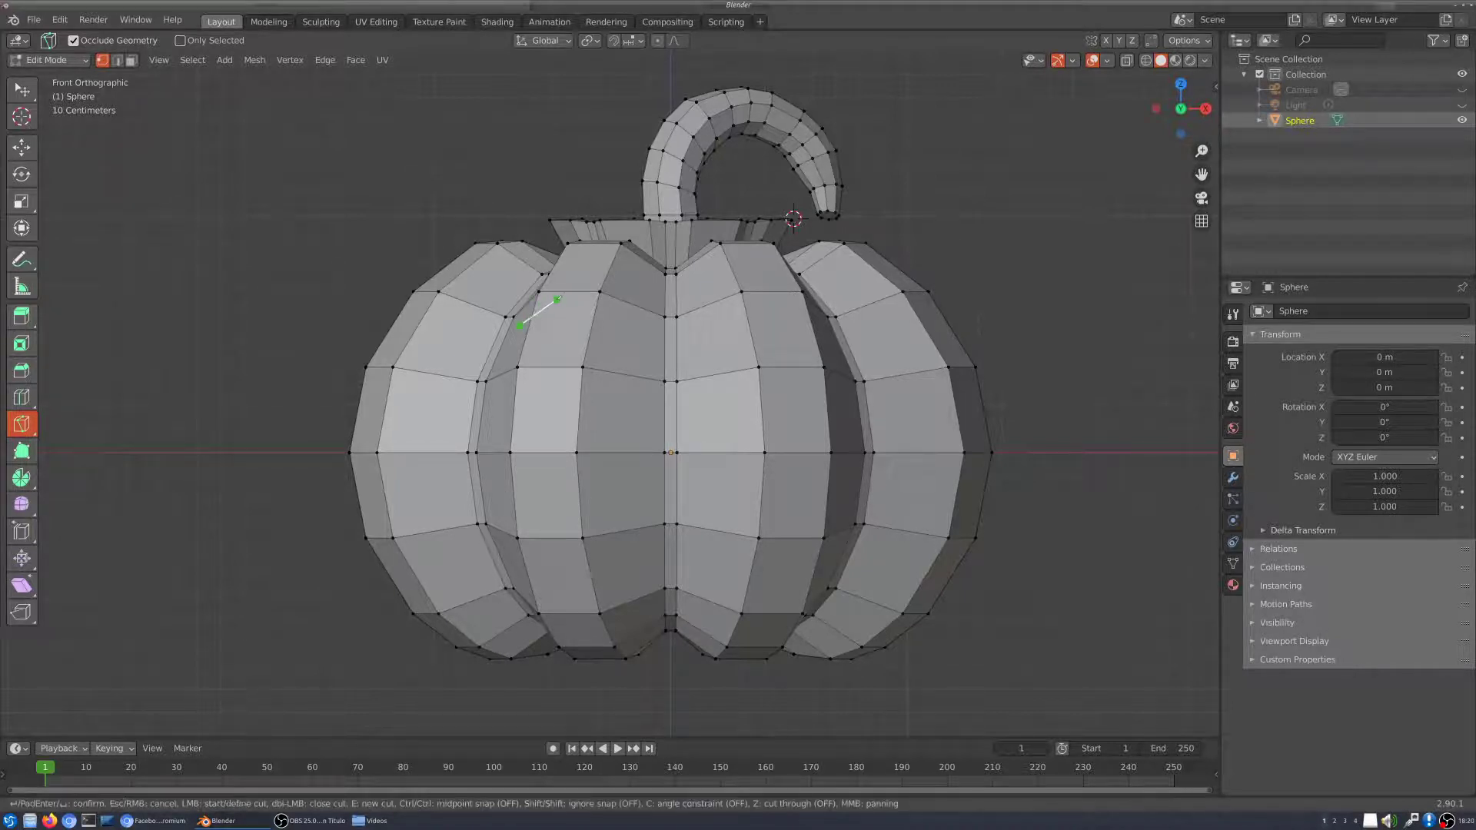
pyautogui.click(629, 332)
pyautogui.click(569, 395)
pyautogui.click(570, 376)
pyautogui.click(567, 358)
pyautogui.click(543, 358)
pyautogui.click(539, 376)
pyautogui.click(542, 394)
pyautogui.click(510, 391)
pyautogui.click(519, 325)
pyautogui.press('Return')
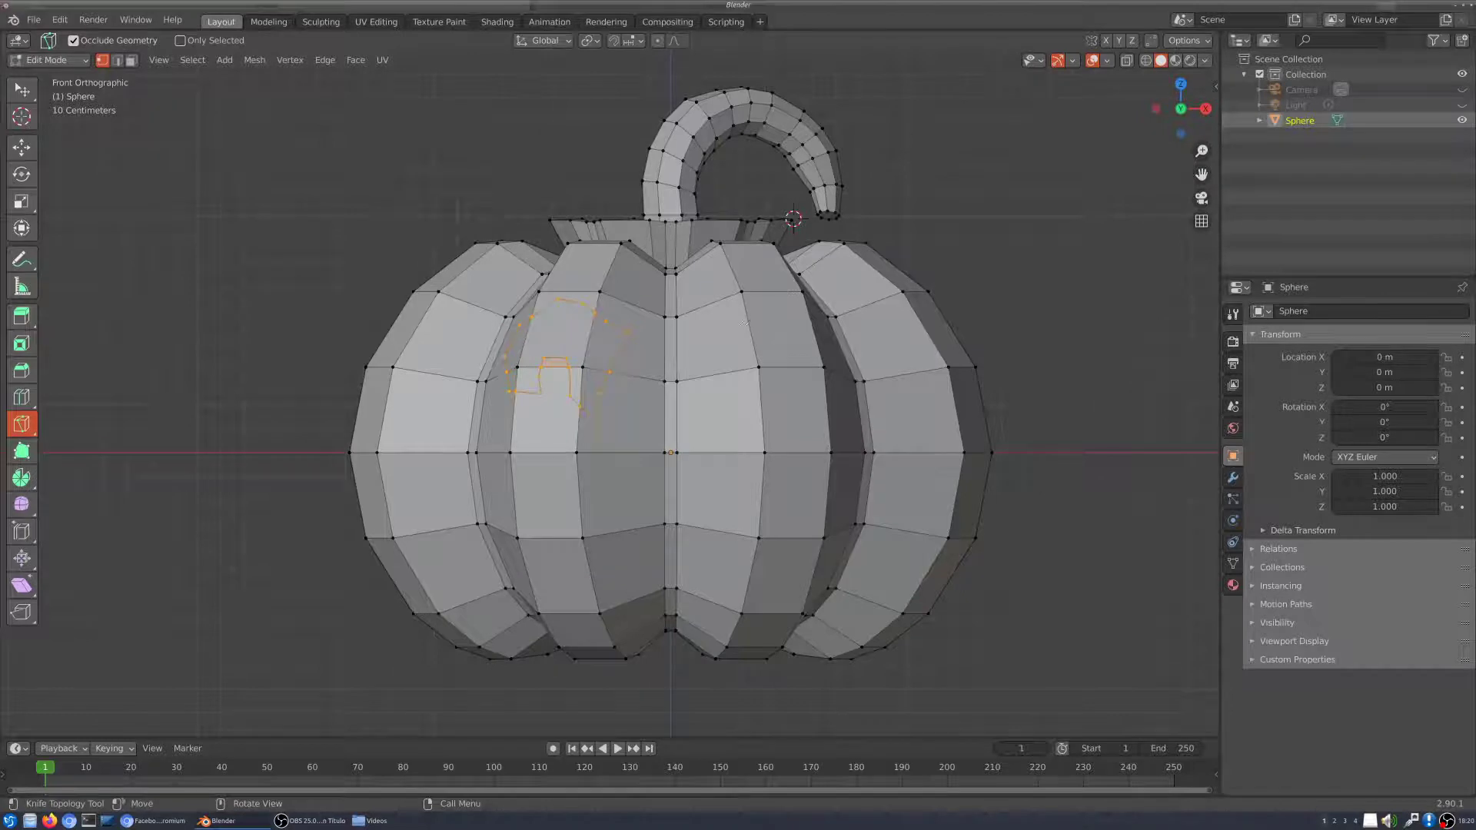
# Step: Knife-cut a matching closed right eye outline with a notch in its lower edge, level with the left eye
pyautogui.click(727, 323)
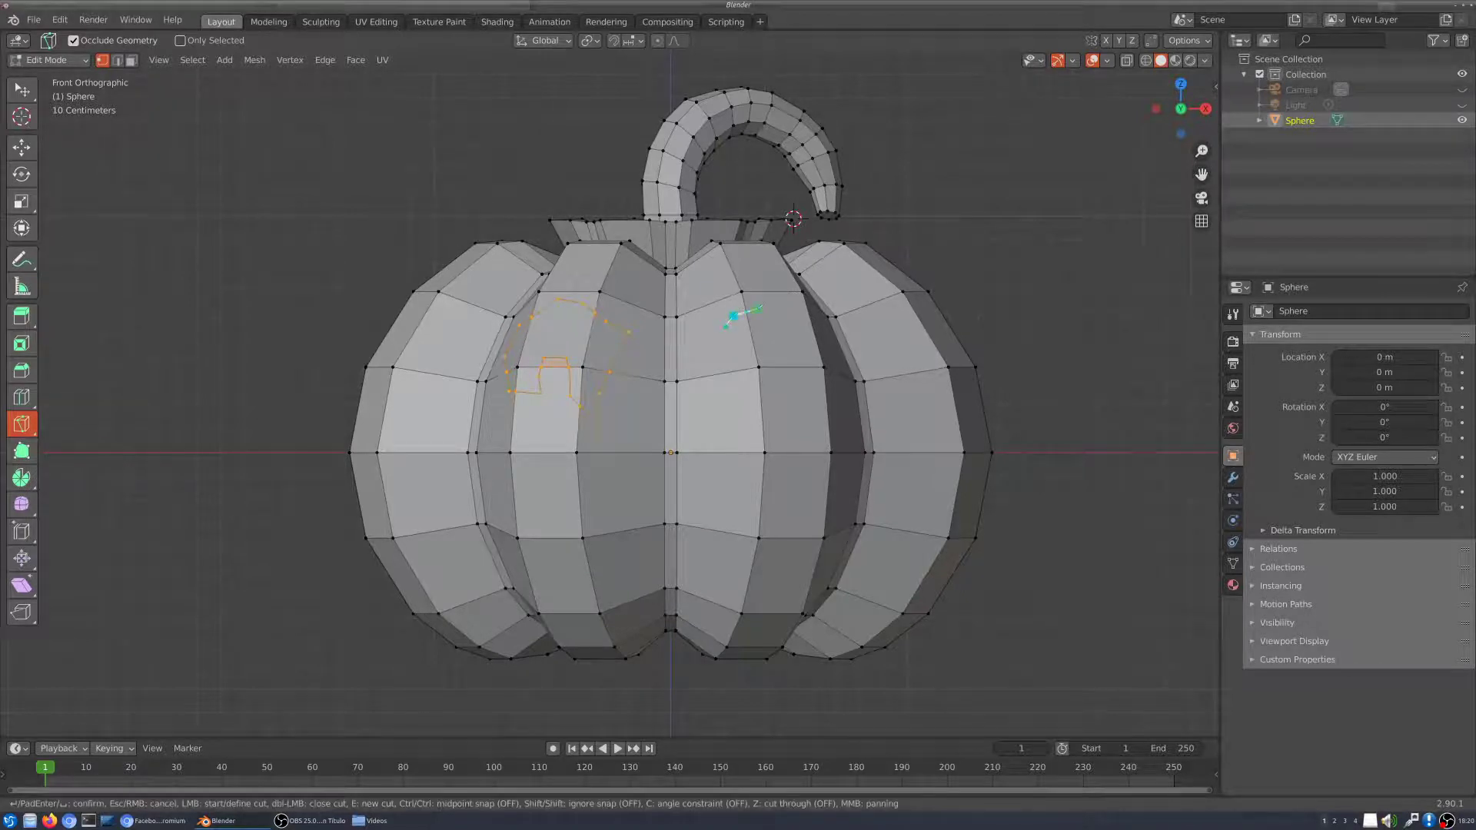
pyautogui.click(760, 308)
pyautogui.click(792, 307)
pyautogui.click(826, 326)
pyautogui.click(820, 407)
pyautogui.click(803, 384)
pyautogui.click(787, 410)
pyautogui.click(761, 410)
pyautogui.click(739, 408)
pyautogui.click(733, 372)
pyautogui.click(732, 362)
pyautogui.click(728, 339)
pyautogui.press('Return')
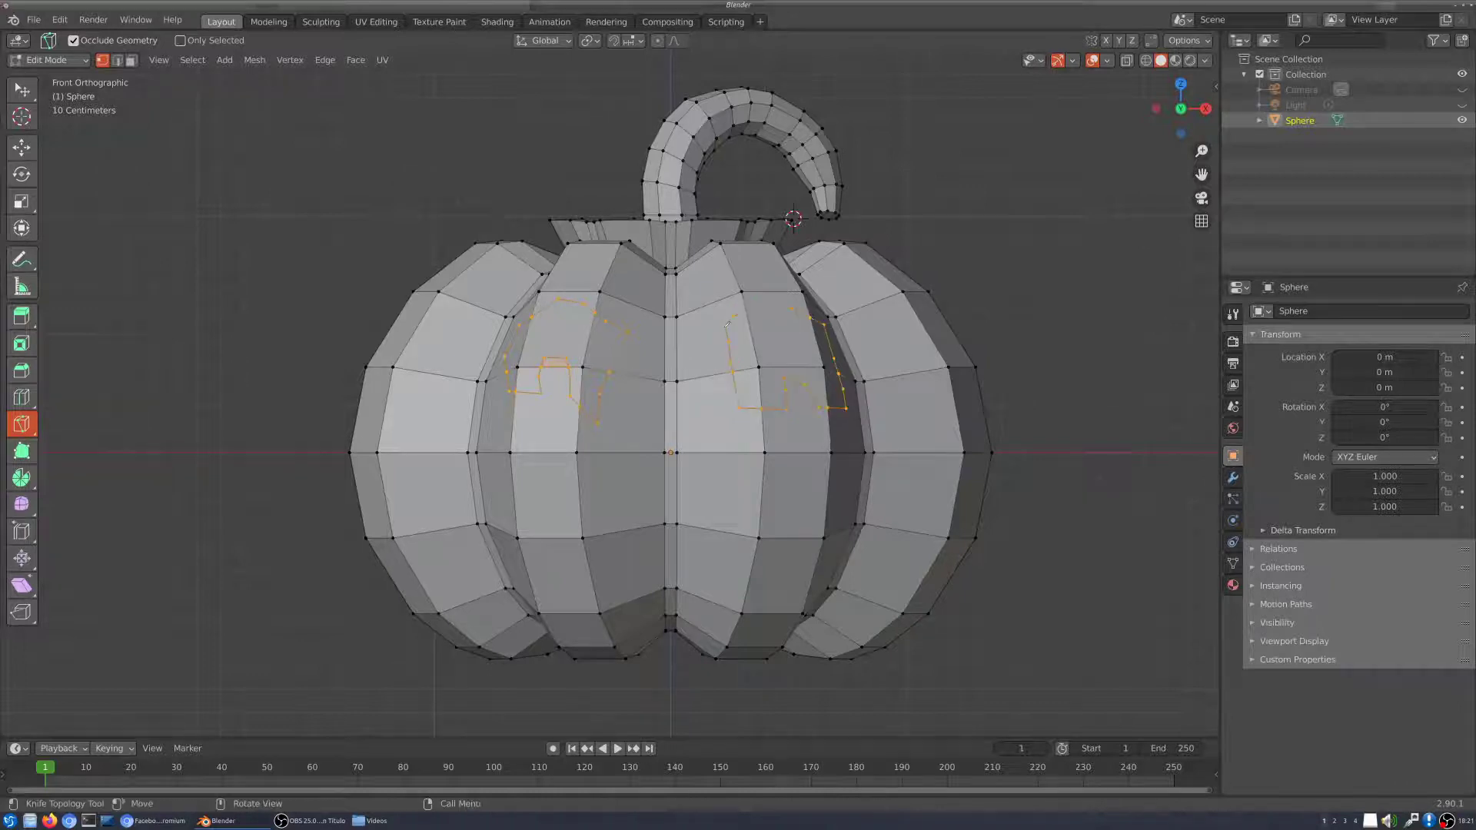
# Step: Knife-cut a closed, curved nose outline on the pumpkin's centre crease, between and below the eyes
pyautogui.click(650, 431)
pyautogui.click(659, 403)
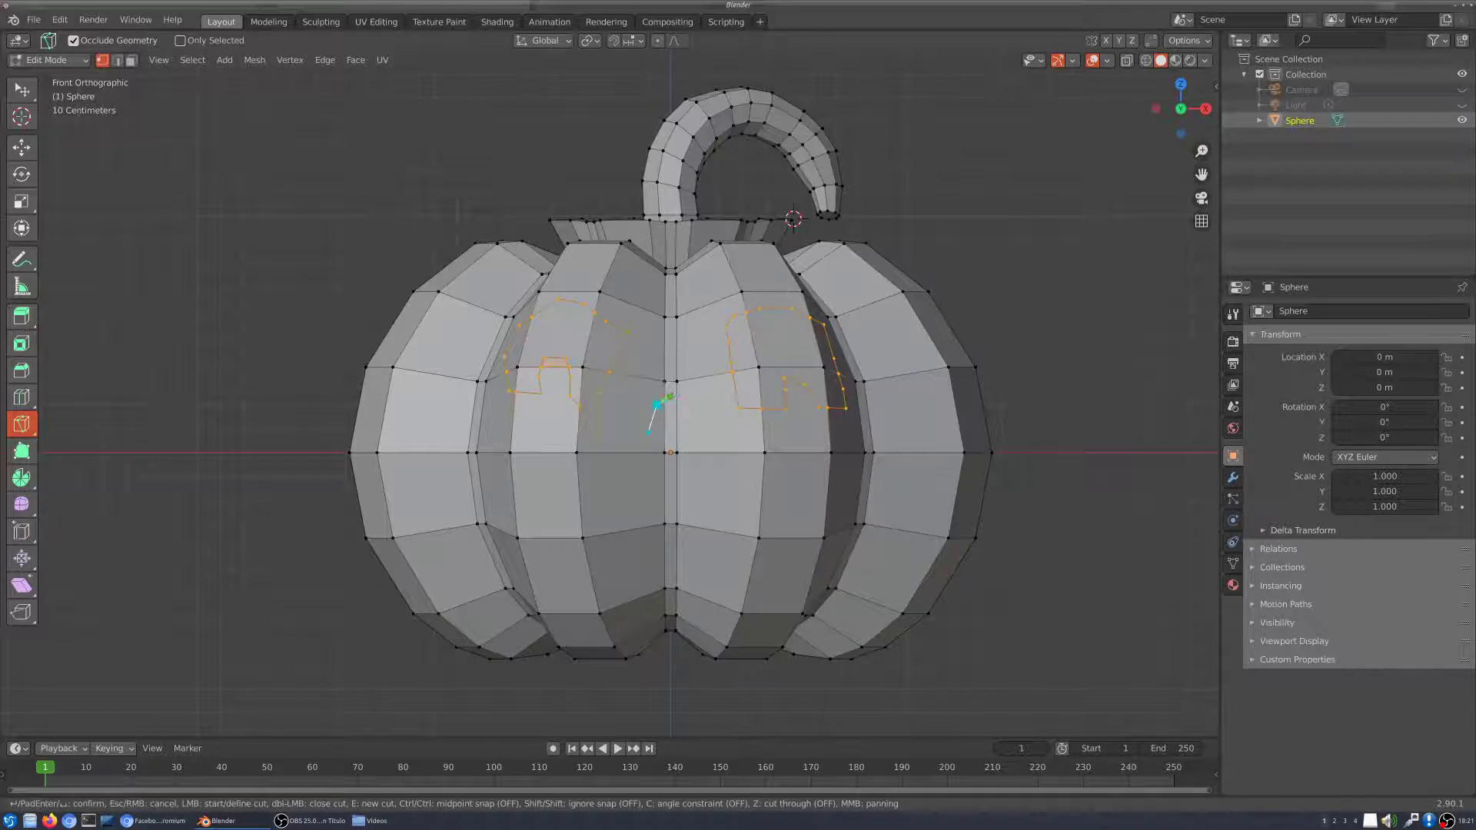
pyautogui.click(677, 393)
pyautogui.click(688, 372)
pyautogui.click(687, 348)
pyautogui.click(696, 355)
pyautogui.click(704, 400)
pyautogui.click(705, 420)
pyautogui.click(704, 437)
pyautogui.click(689, 483)
pyautogui.click(657, 453)
pyautogui.press('Return')
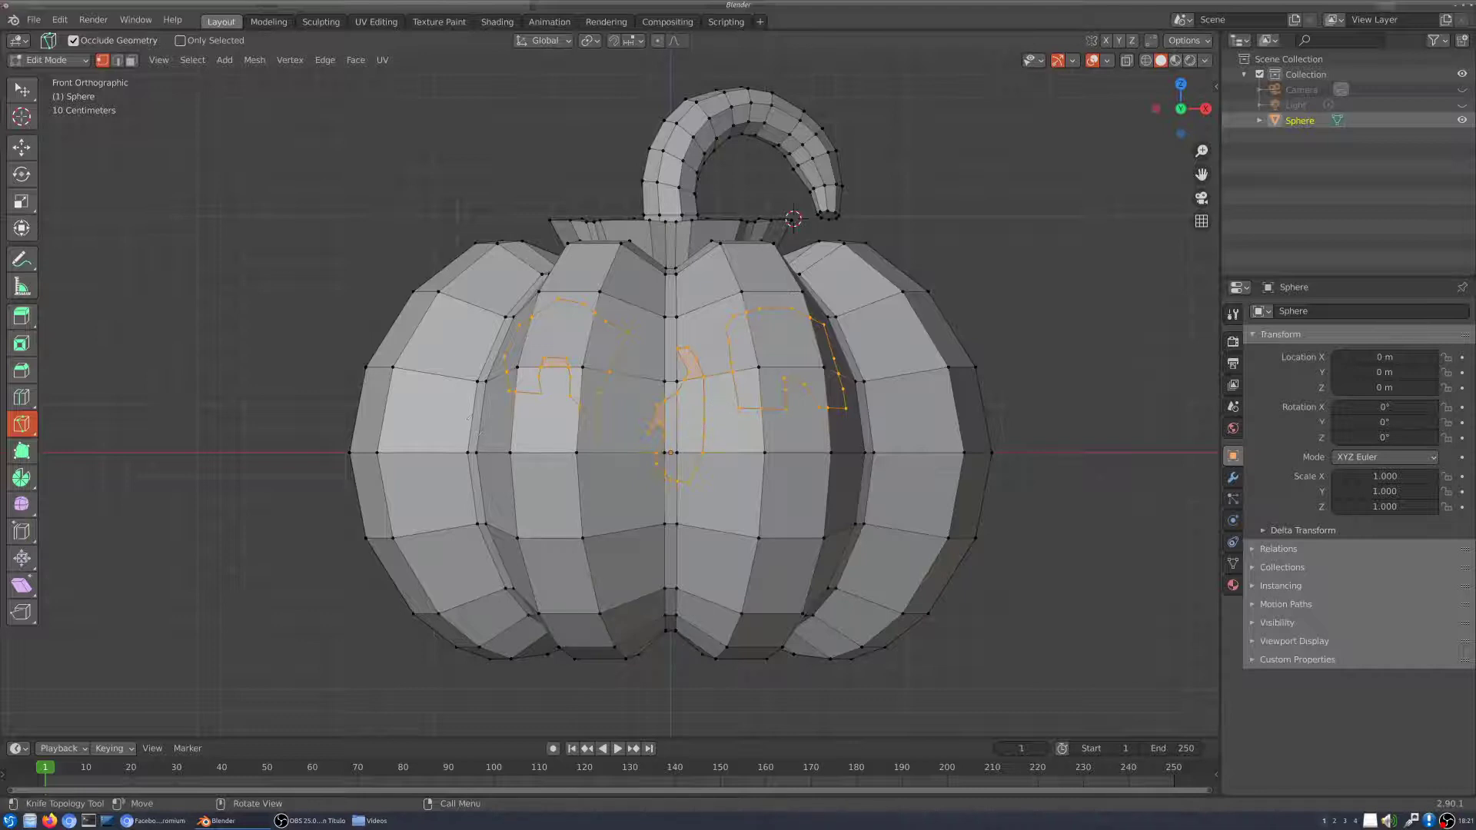
# Step: Knife-cut the upper line of a wide smile below the nose, from left to right corner, with one square tooth hanging down
pyautogui.click(446, 326)
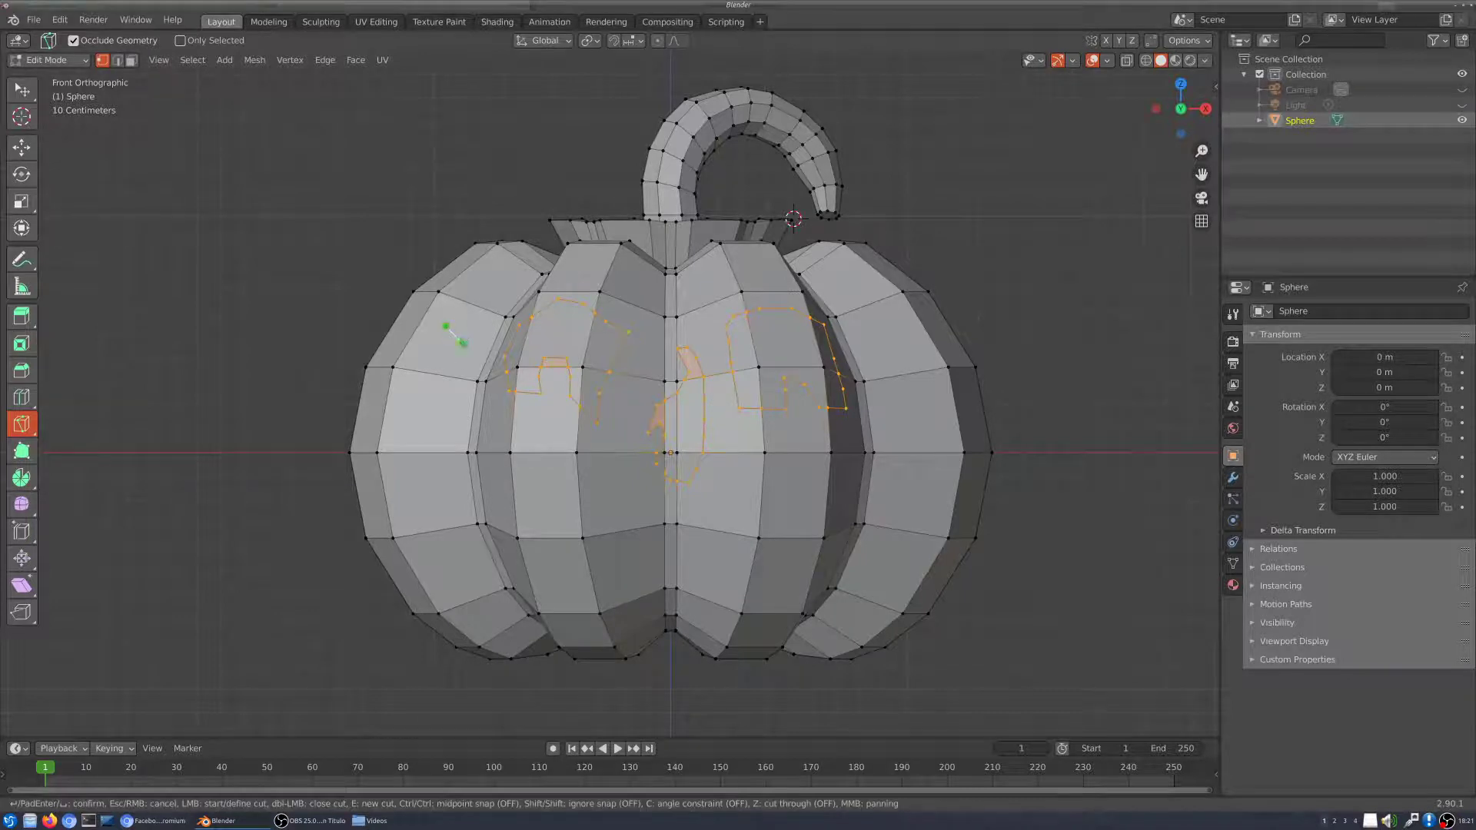
pyautogui.click(464, 345)
pyautogui.click(462, 364)
pyautogui.click(459, 393)
pyautogui.click(489, 440)
pyautogui.click(505, 476)
pyautogui.click(556, 493)
pyautogui.click(603, 510)
pyautogui.click(645, 512)
pyautogui.click(708, 497)
pyautogui.click(691, 541)
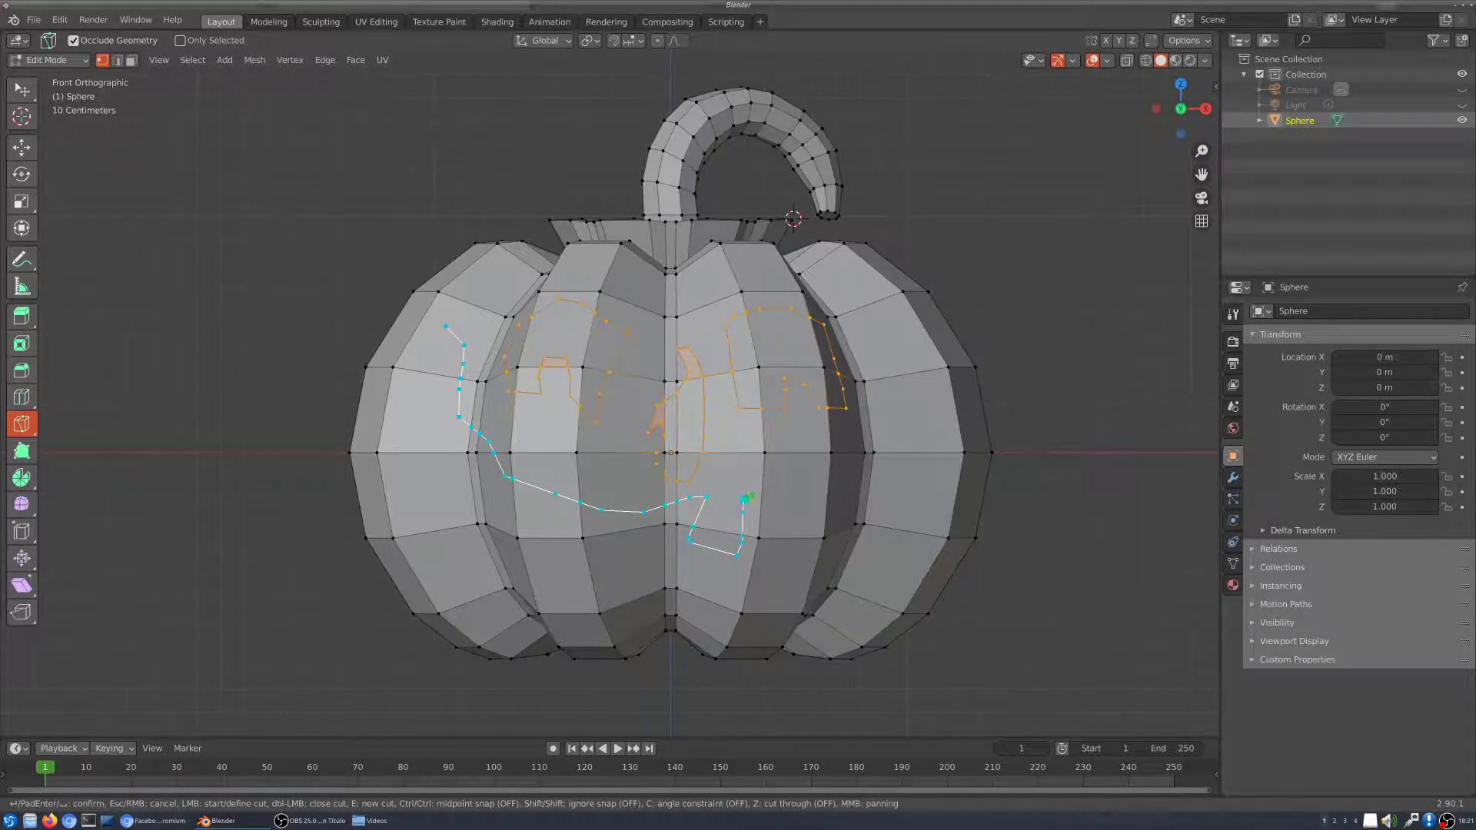
pyautogui.click(744, 499)
pyautogui.click(835, 480)
pyautogui.click(846, 469)
pyautogui.click(853, 446)
pyautogui.click(879, 425)
pyautogui.click(883, 400)
pyautogui.click(890, 331)
# Step: Continue the knife cut back along the smile's lower line with one upward tooth, closing the mouth at its left corner
pyautogui.click(907, 391)
pyautogui.click(902, 419)
pyautogui.click(890, 446)
pyautogui.click(881, 471)
pyautogui.click(860, 488)
pyautogui.click(827, 505)
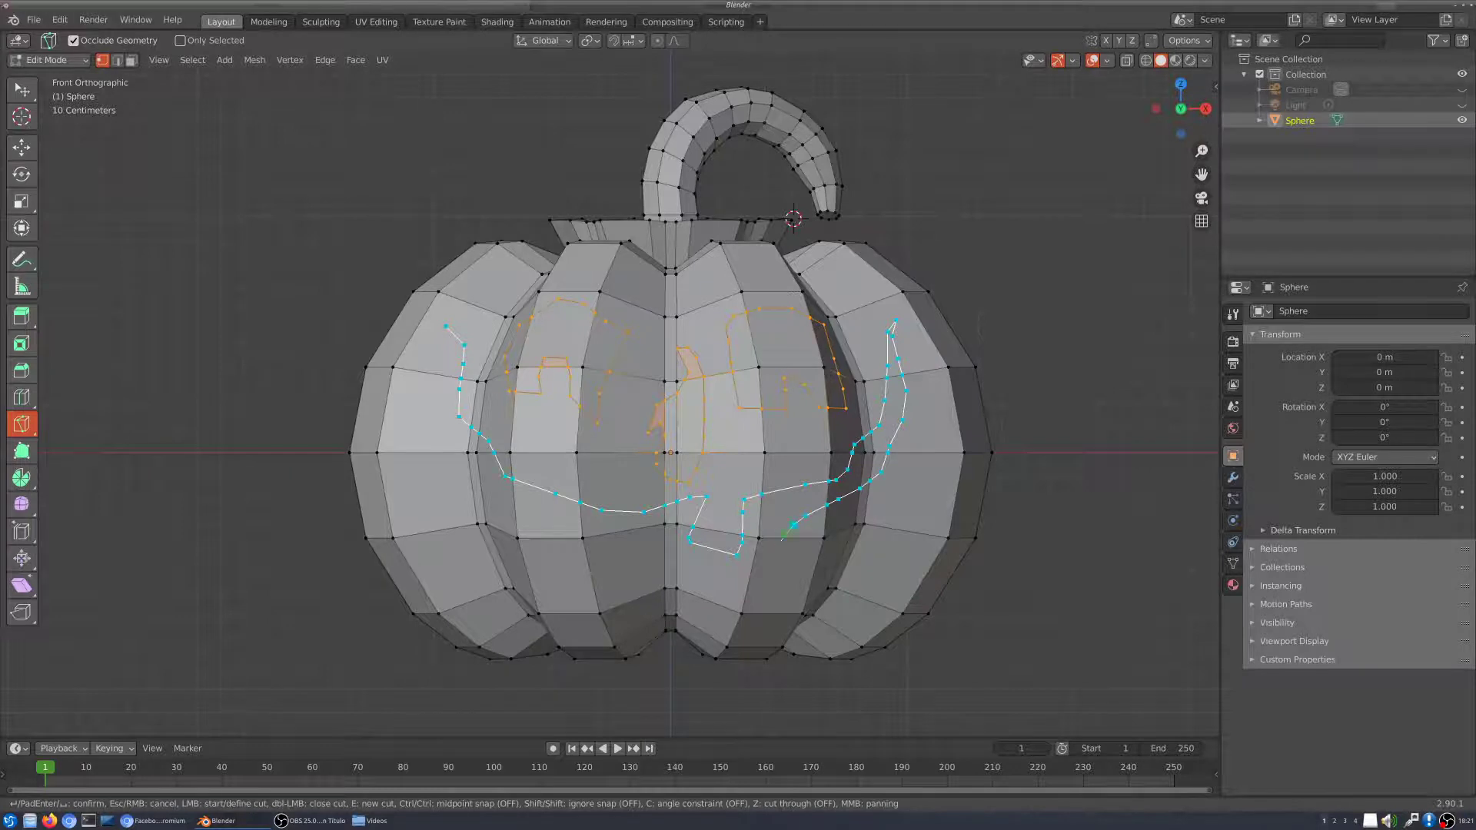
pyautogui.click(748, 573)
pyautogui.click(712, 577)
pyautogui.click(684, 565)
pyautogui.click(643, 539)
pyautogui.click(643, 525)
pyautogui.click(599, 524)
pyautogui.click(604, 557)
pyautogui.click(583, 560)
pyautogui.click(489, 480)
pyautogui.click(444, 457)
pyautogui.click(443, 437)
pyautogui.click(441, 412)
pyautogui.click(447, 394)
pyautogui.click(452, 370)
pyautogui.click(446, 326)
pyautogui.press('Return')
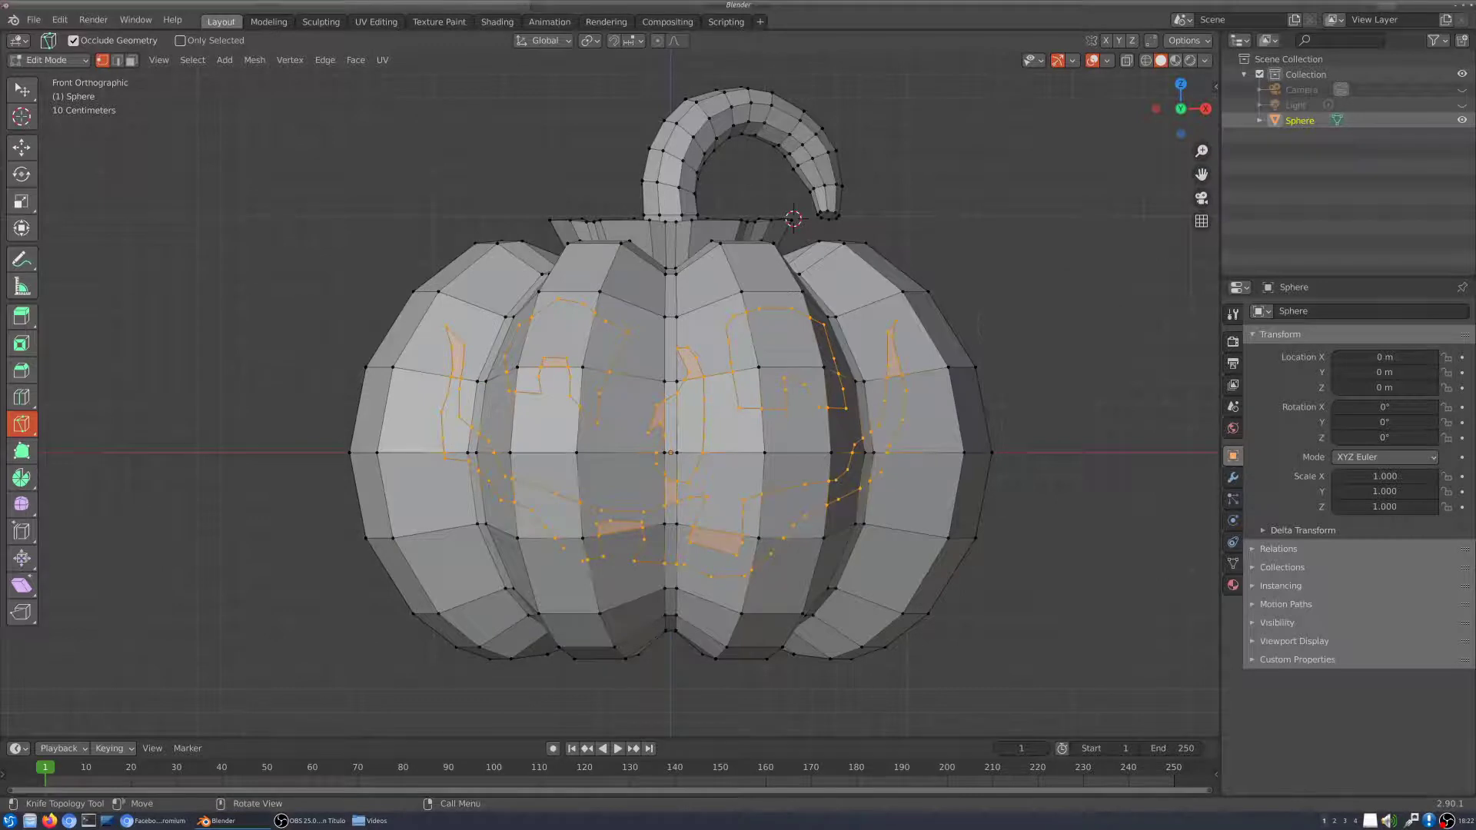
# Step: Switch to face selection with the regular select tool and delete the large upper face inside the left eye outline
pyautogui.press('3')
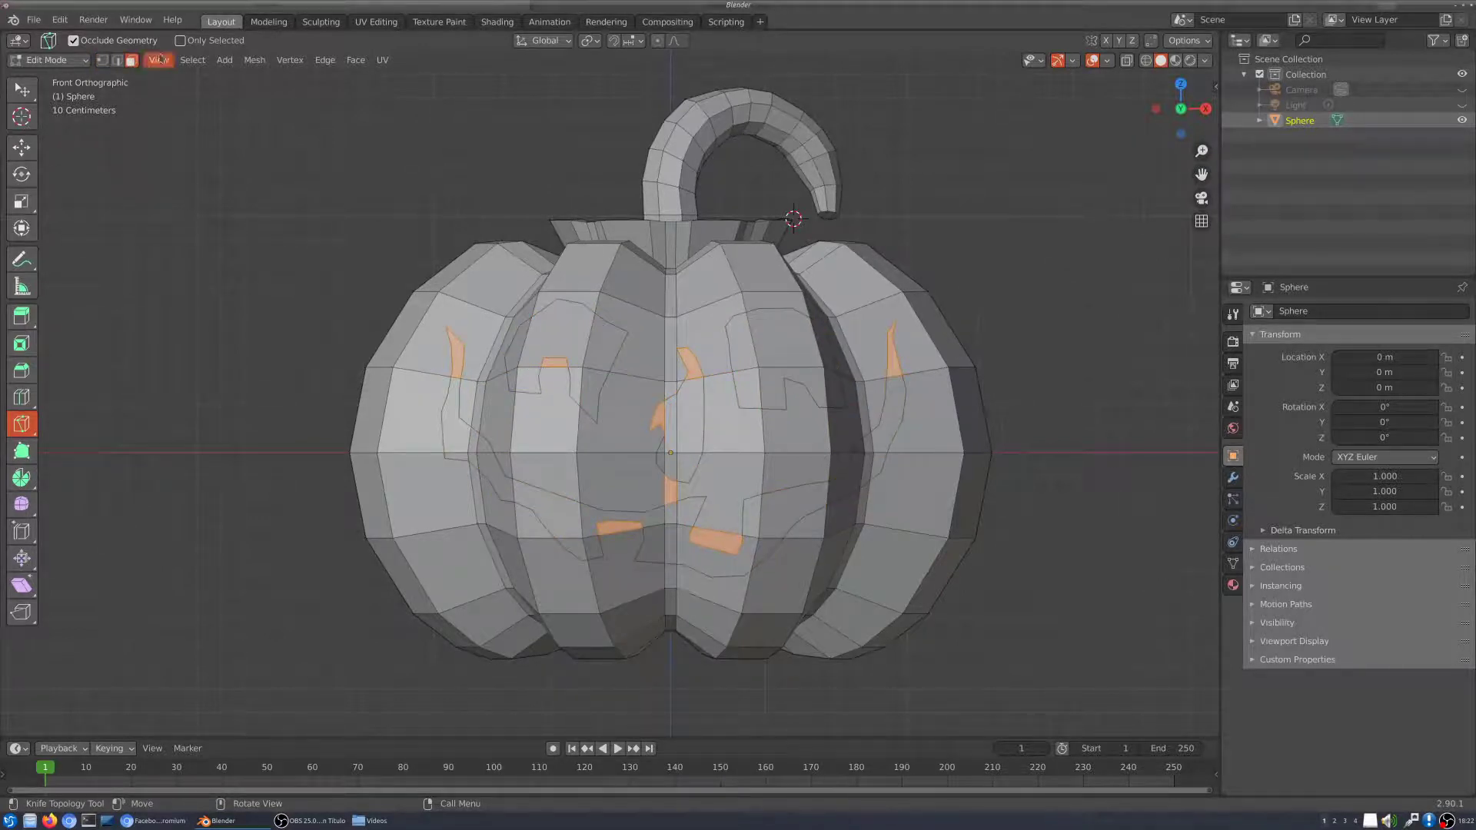
pyautogui.click(21, 90)
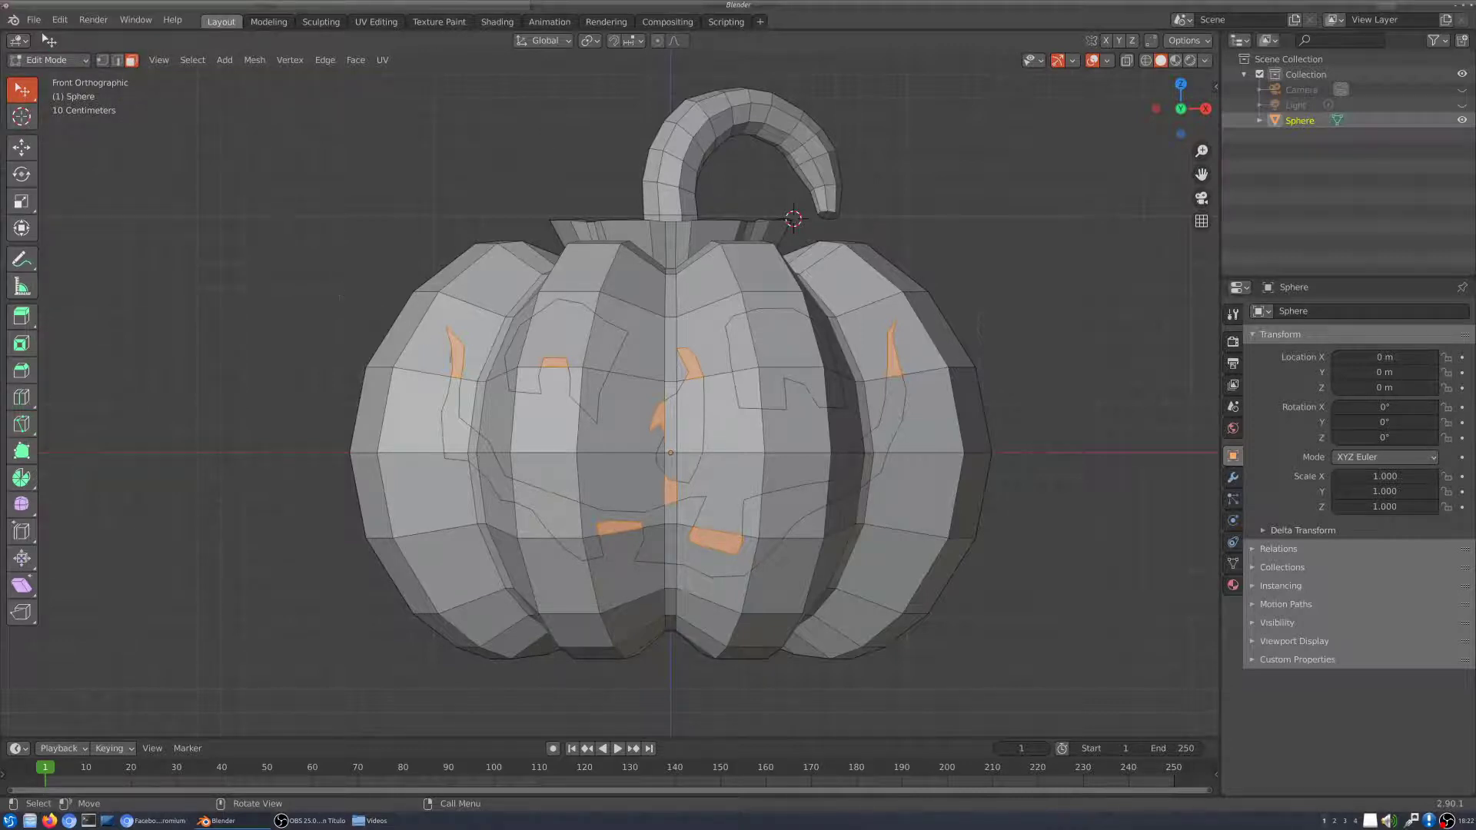
pyautogui.click(557, 334)
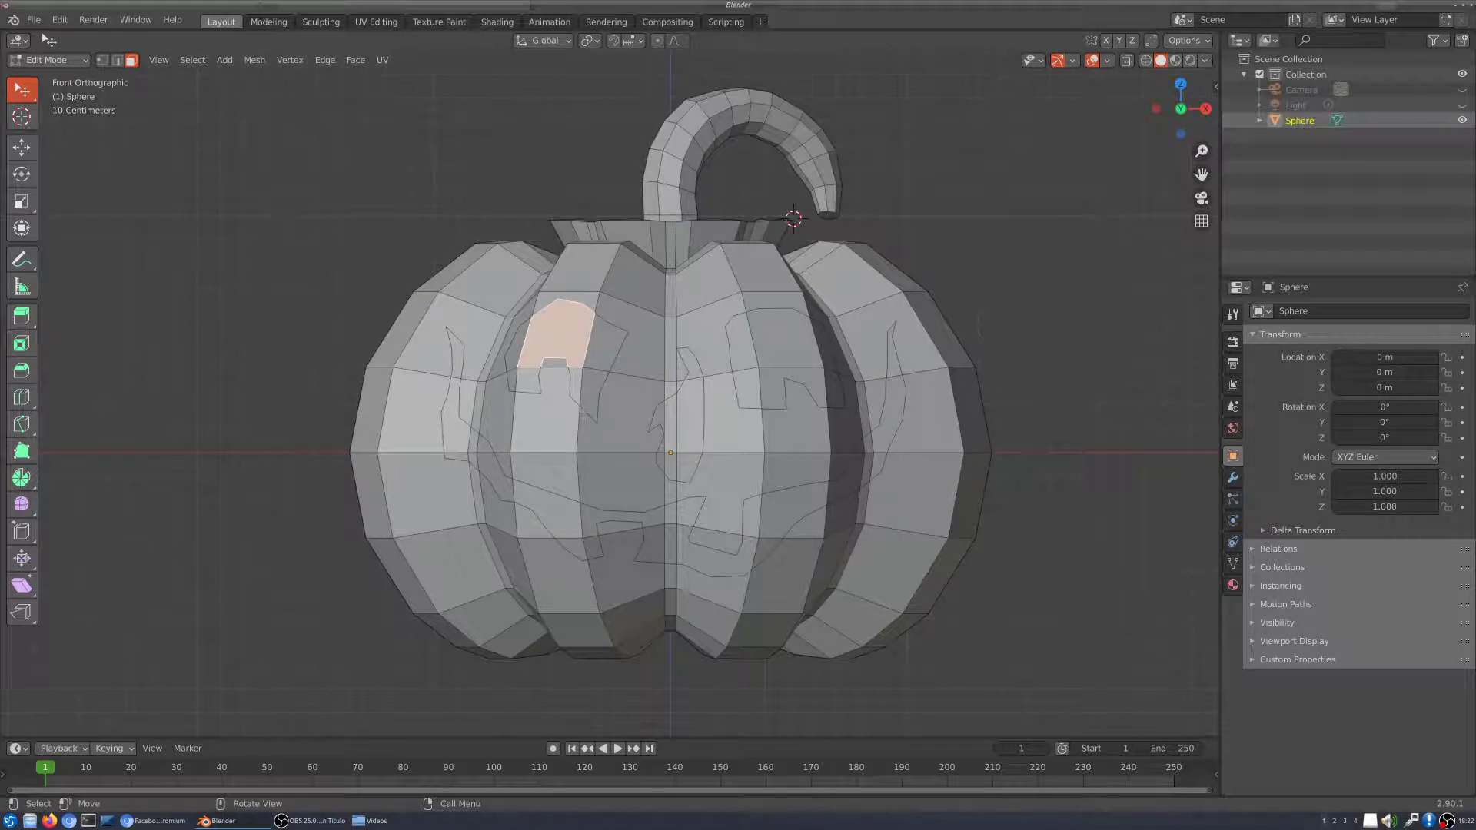
pyautogui.rightClick(571, 335)
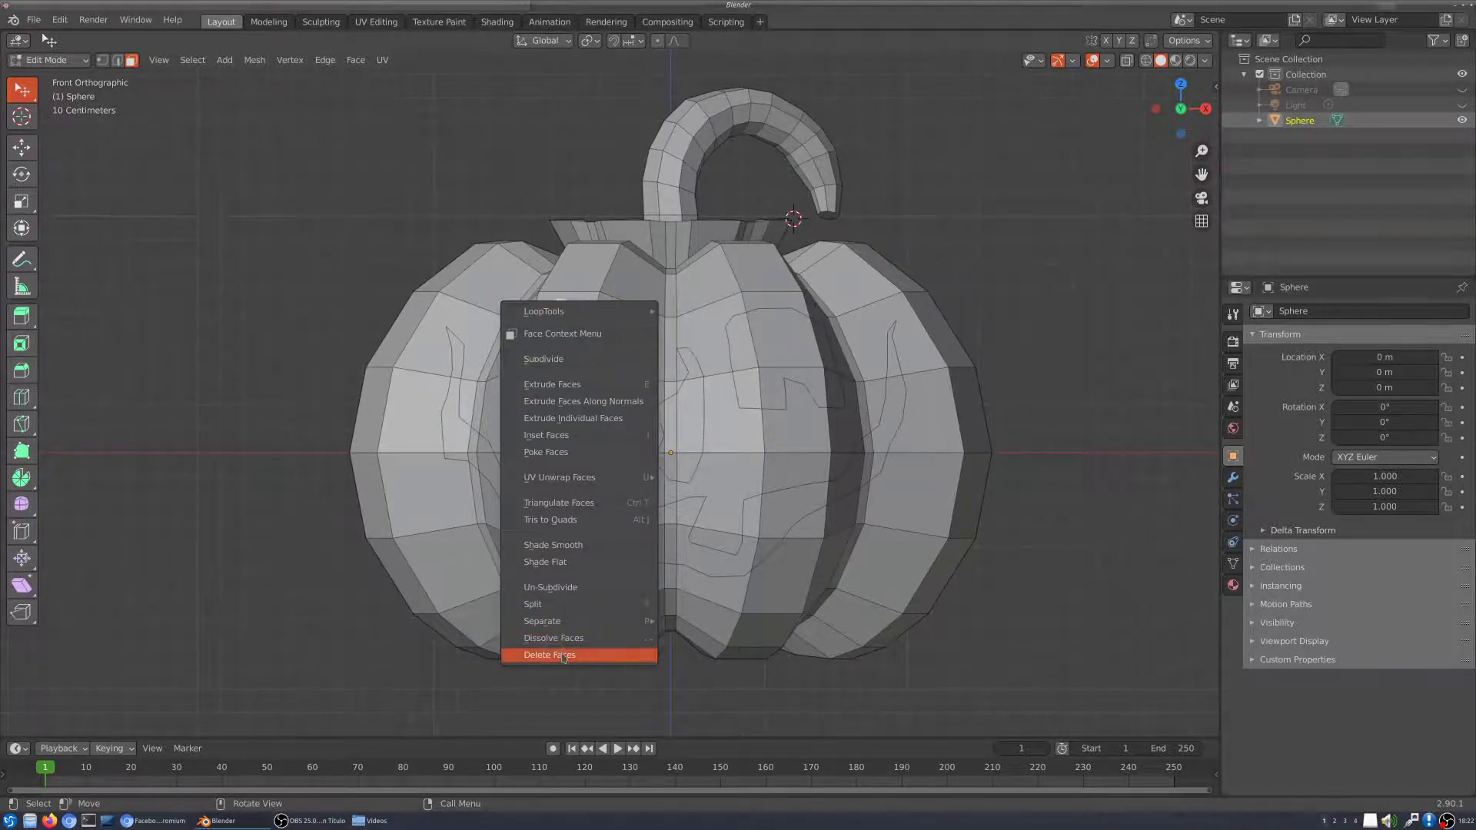
pyautogui.click(550, 655)
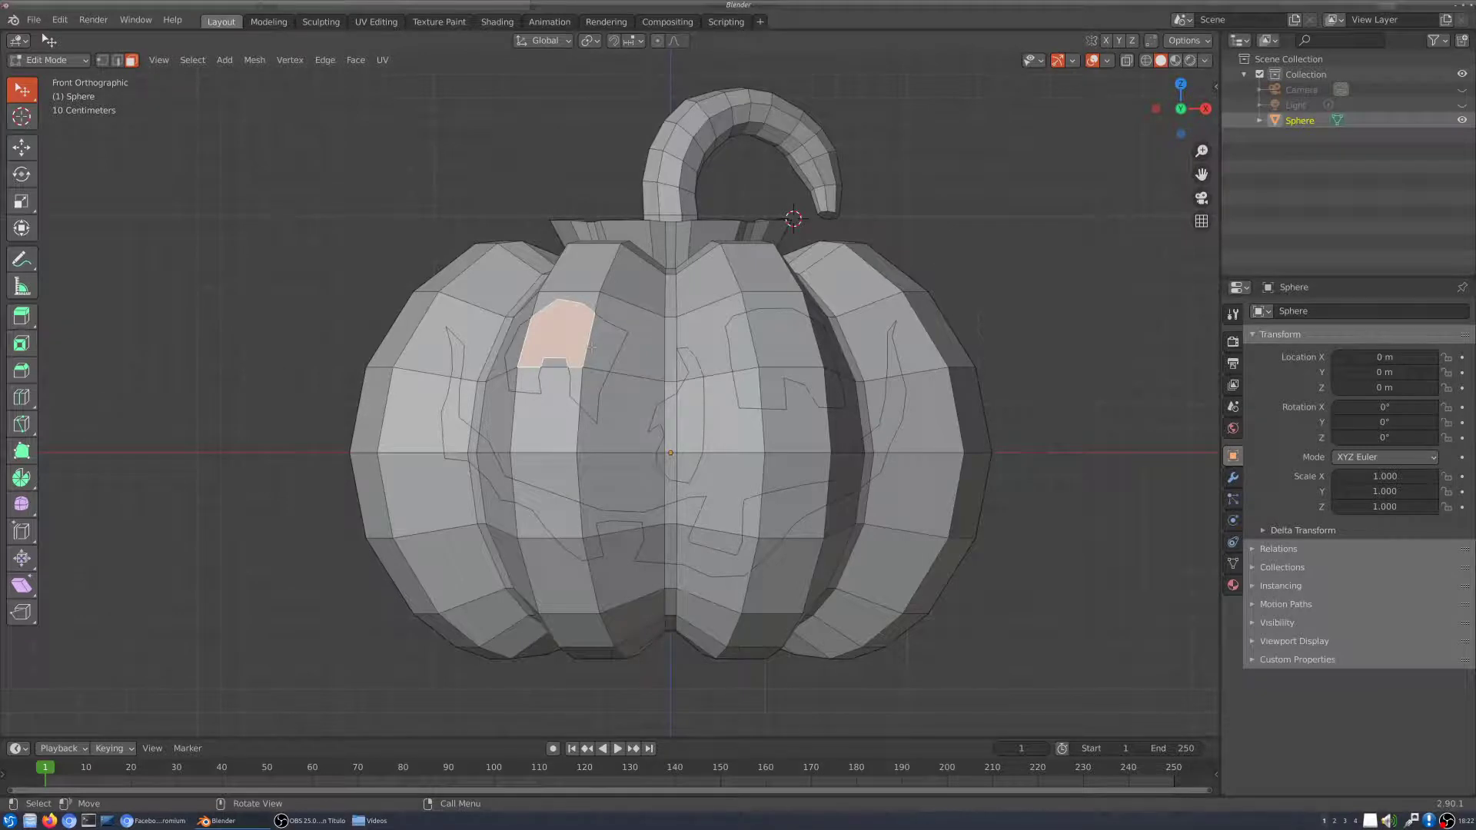
pyautogui.press('x')
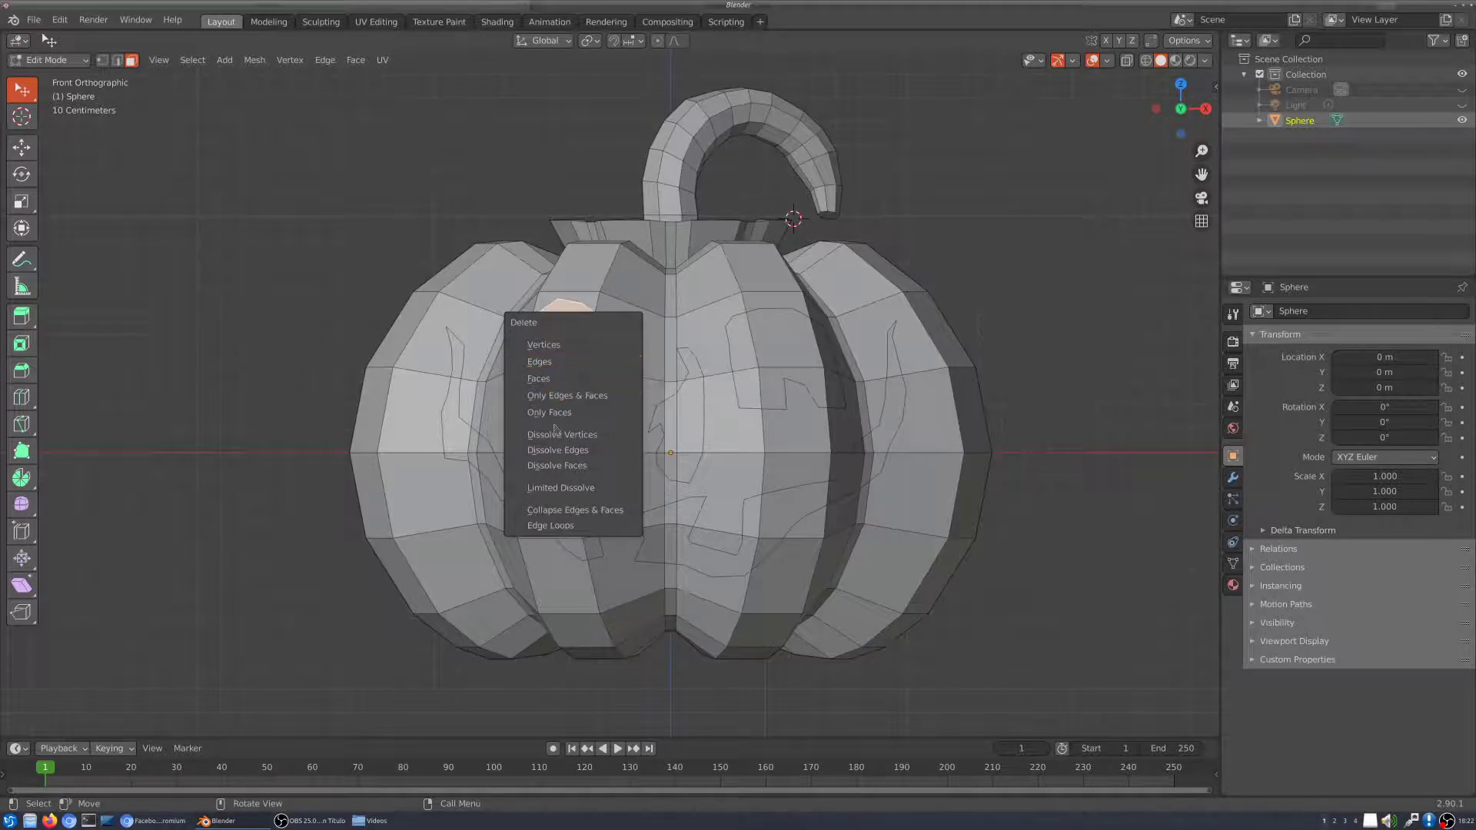
pyautogui.click(553, 378)
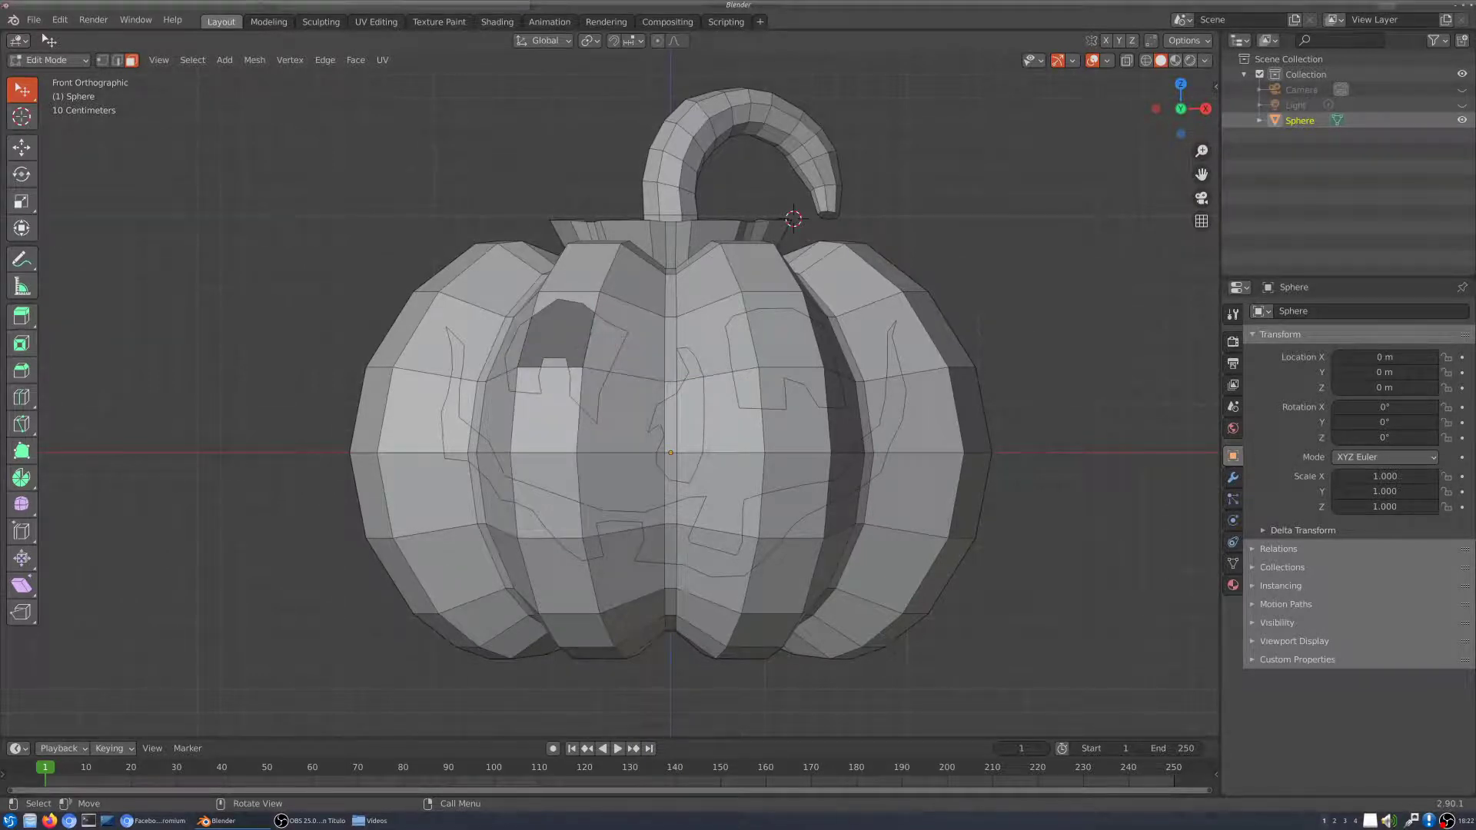
# Step: Delete the upper inner face of the left eye, beside the opening already cut
pyautogui.moveTo(600, 360); pyautogui.dragTo(620, 374, button='middle')
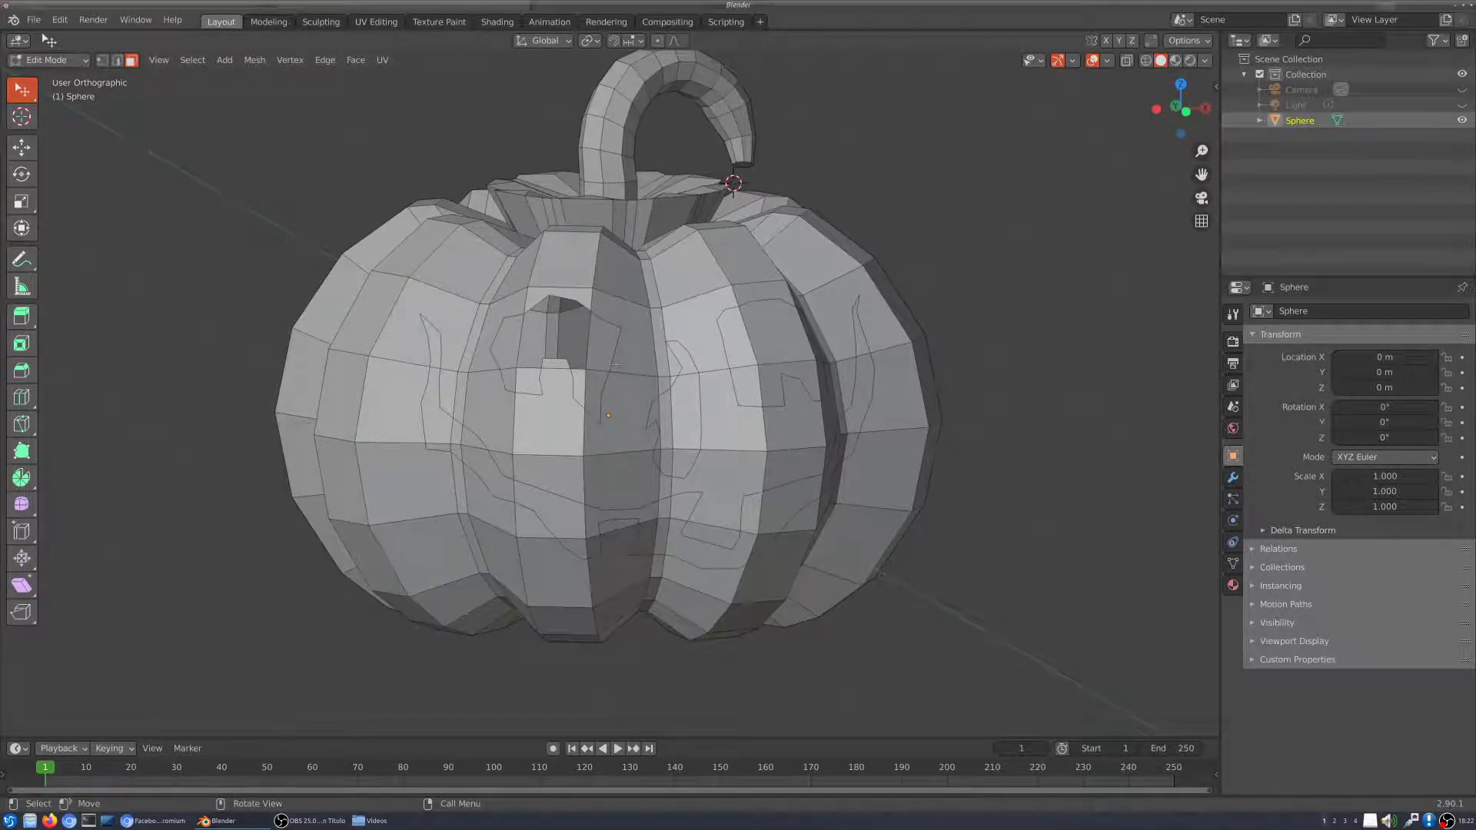
pyautogui.moveTo(612, 353); pyautogui.dragTo(603, 333, button='middle')
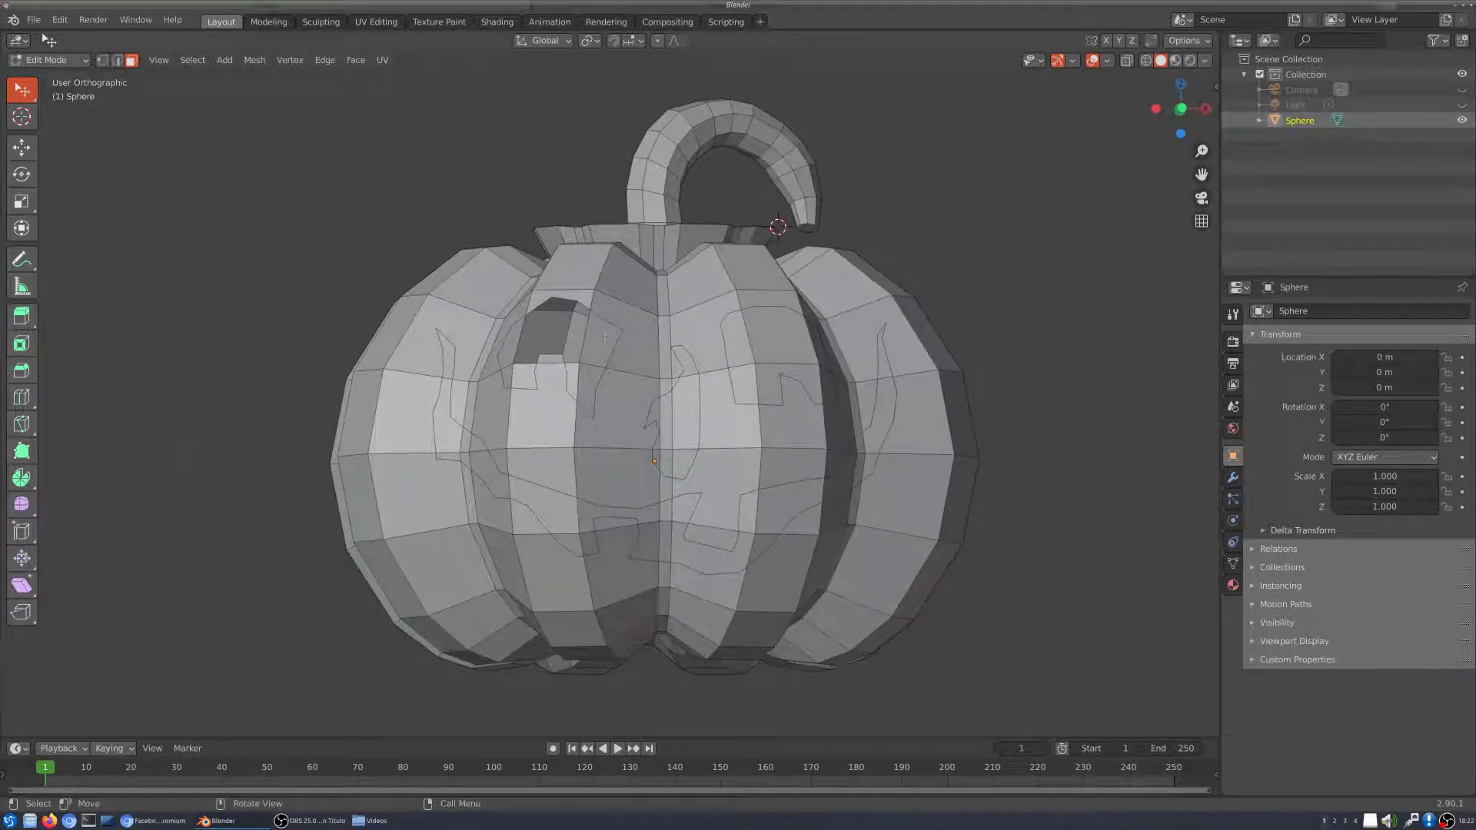
pyautogui.click(608, 341)
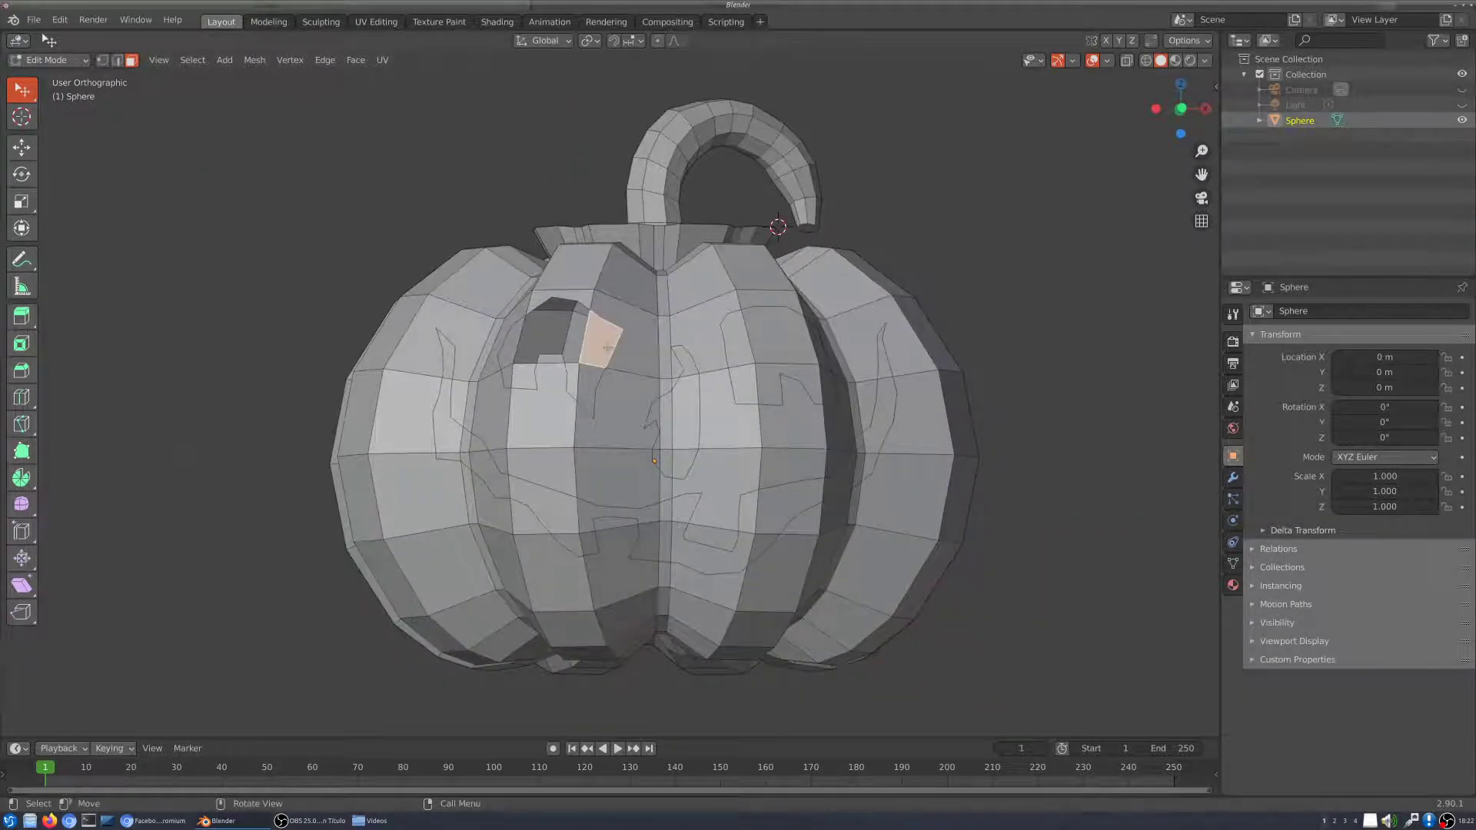
pyautogui.press('x')
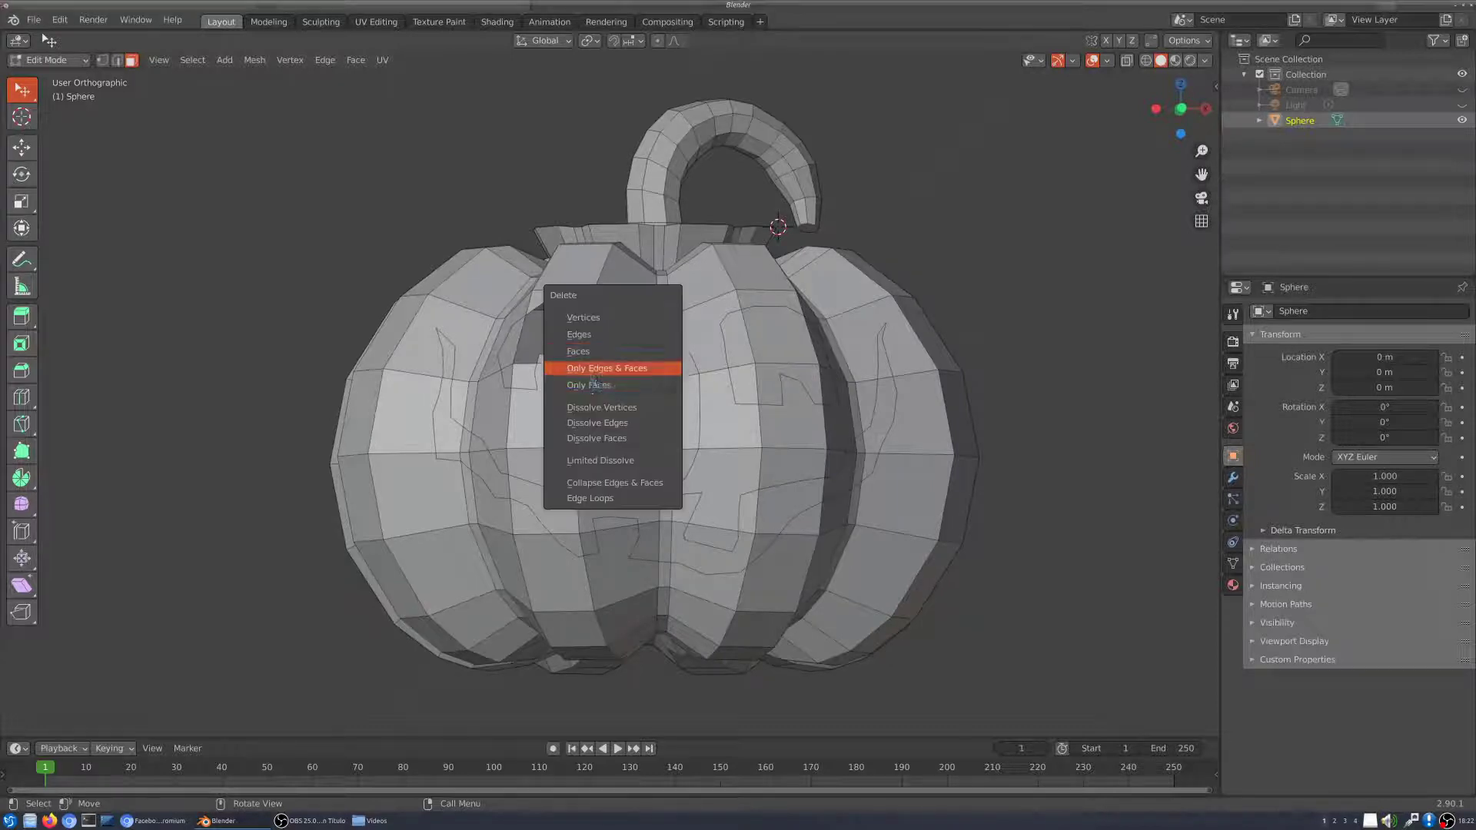
pyautogui.click(597, 358)
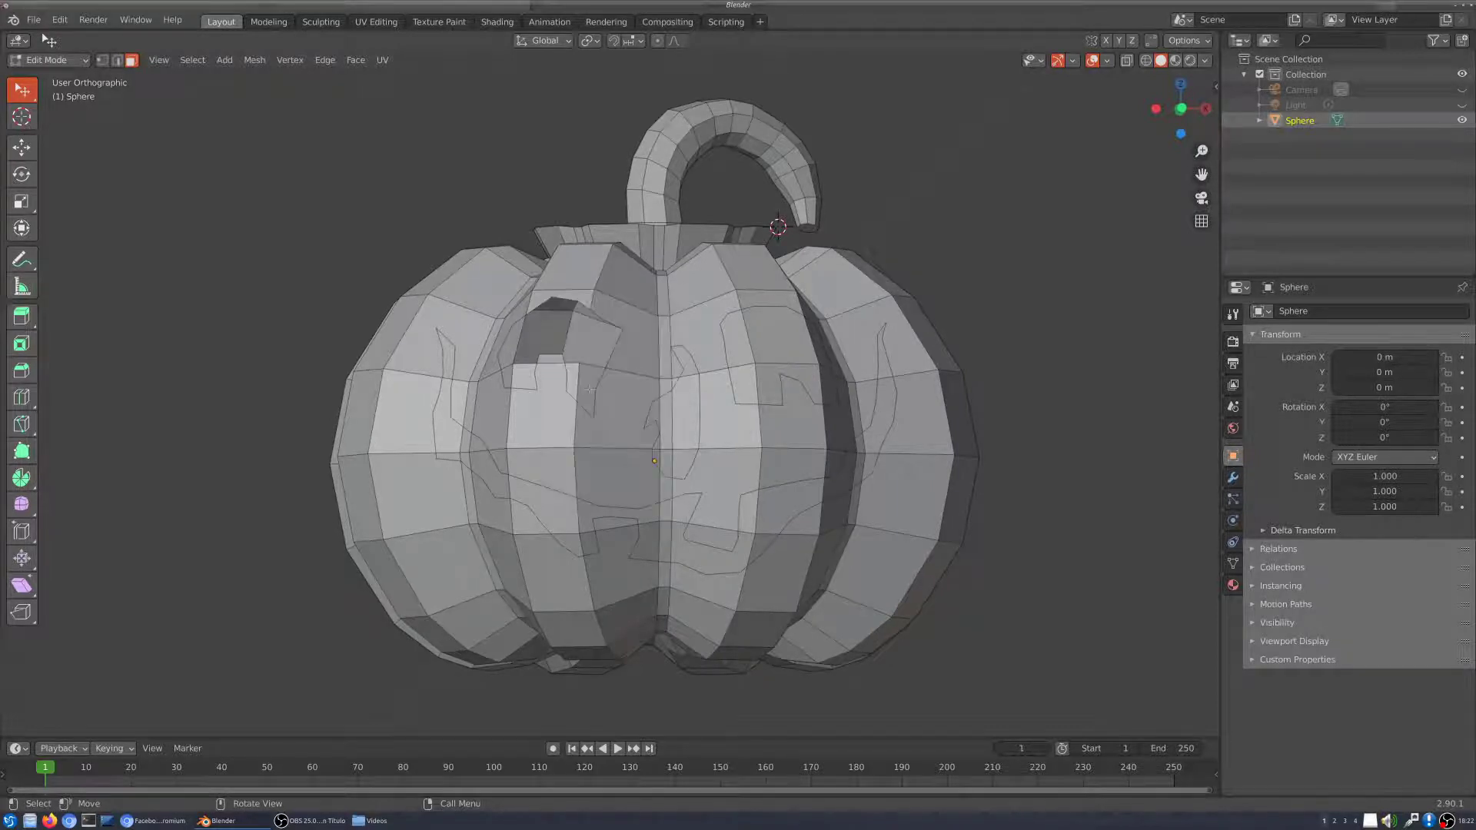
# Step: Select the left eye's remaining faces: the pieces on both sides of the notch and the outer edge pieces
pyautogui.click(588, 388)
pyautogui.moveTo(588, 389); pyautogui.dragTo(598, 377, button='middle')
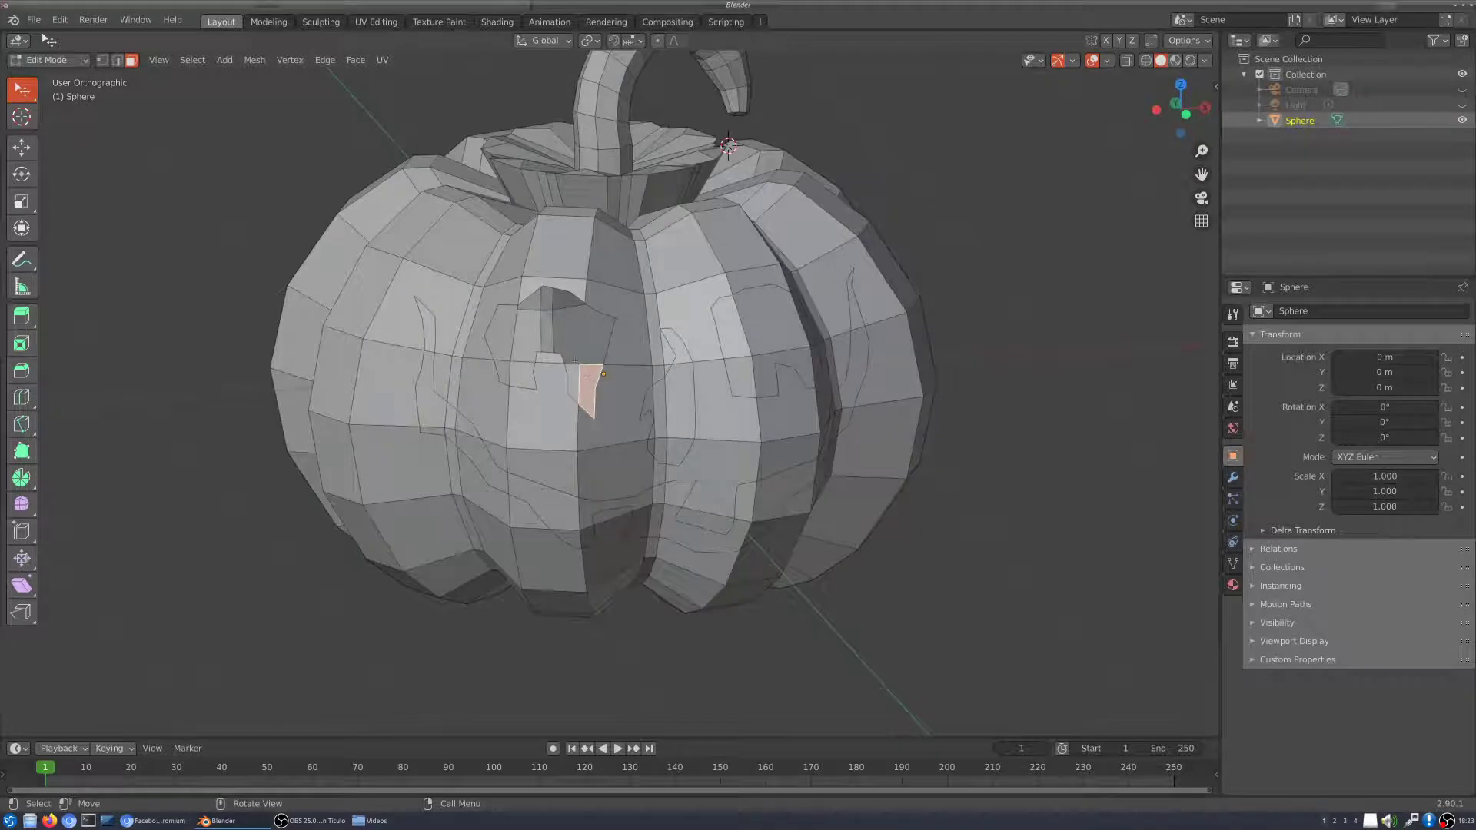
pyautogui.keyDown('shift'); pyautogui.click(523, 375); pyautogui.keyUp('shift')
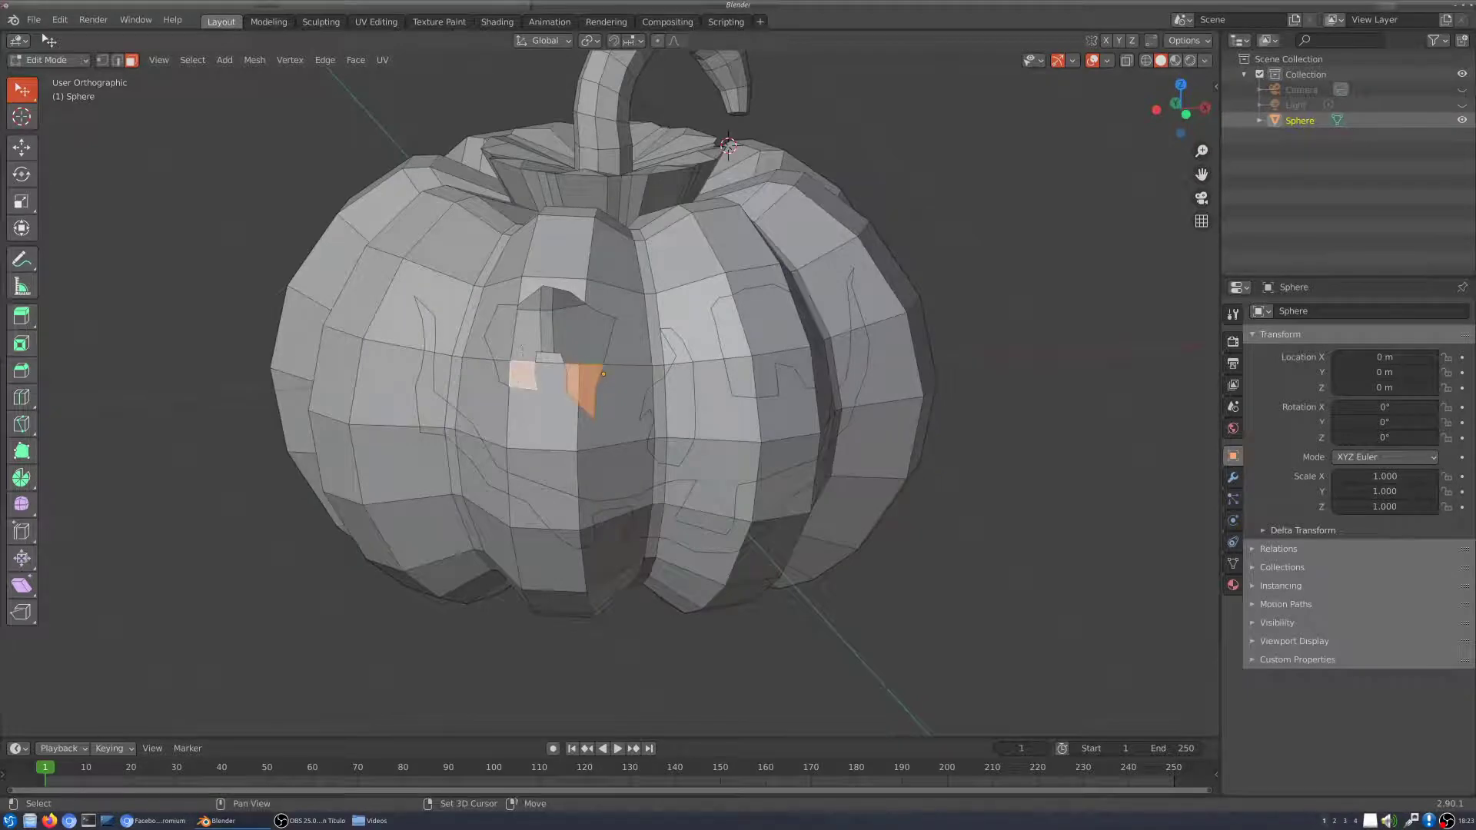
pyautogui.keyDown('shift'); pyautogui.click(543, 330); pyautogui.keyUp('shift')
# Step: Add all faces inside the nose outline to the selection
pyautogui.moveTo(543, 331); pyautogui.dragTo(662, 411, button='middle')
pyautogui.keyDown('shift'); pyautogui.click(661, 411); pyautogui.keyUp('shift')
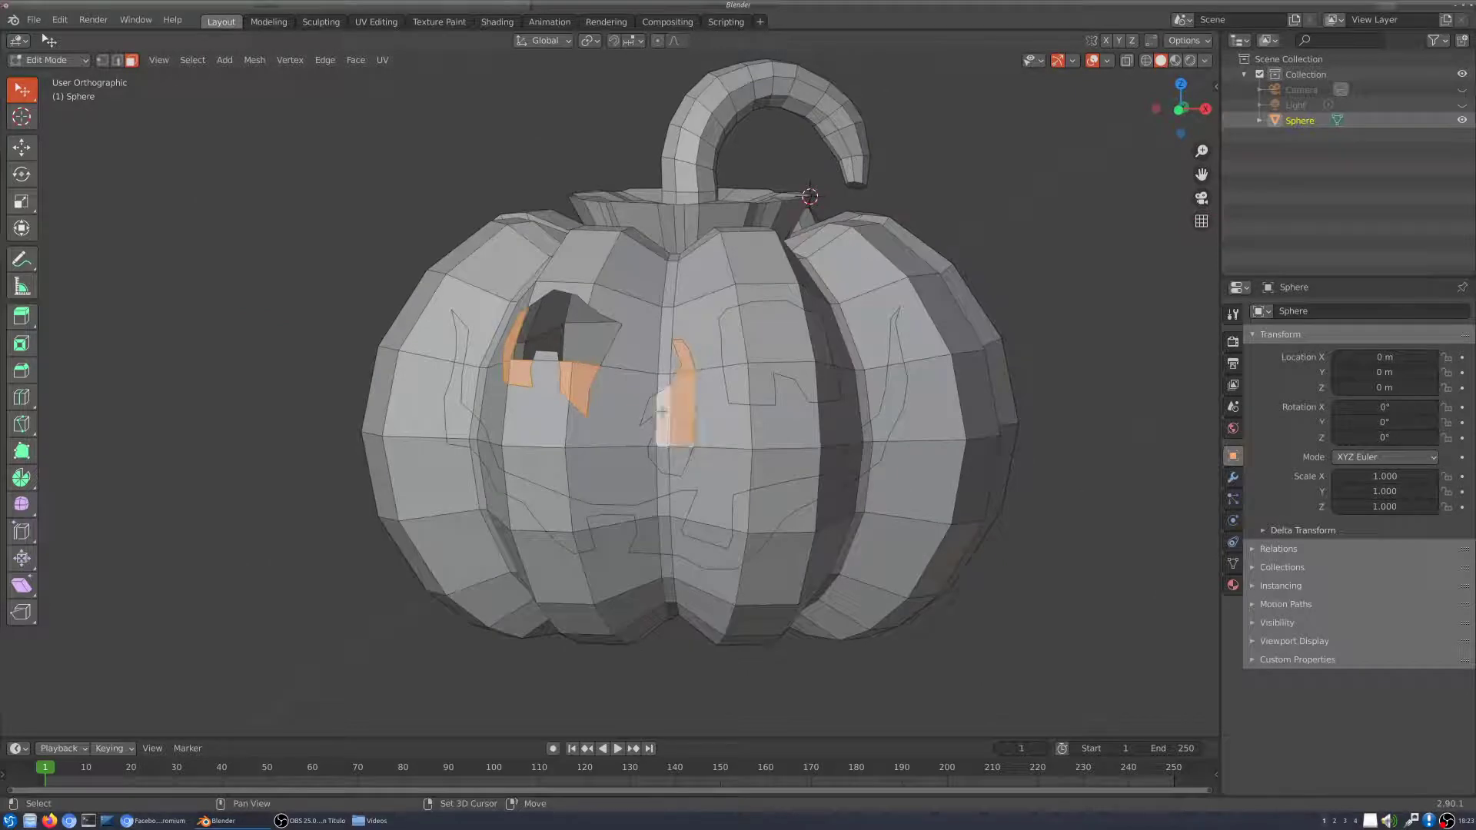
pyautogui.keyDown('shift'); pyautogui.click(652, 413); pyautogui.keyUp('shift')
pyautogui.keyDown('shift'); pyautogui.click(652, 455); pyautogui.keyUp('shift')
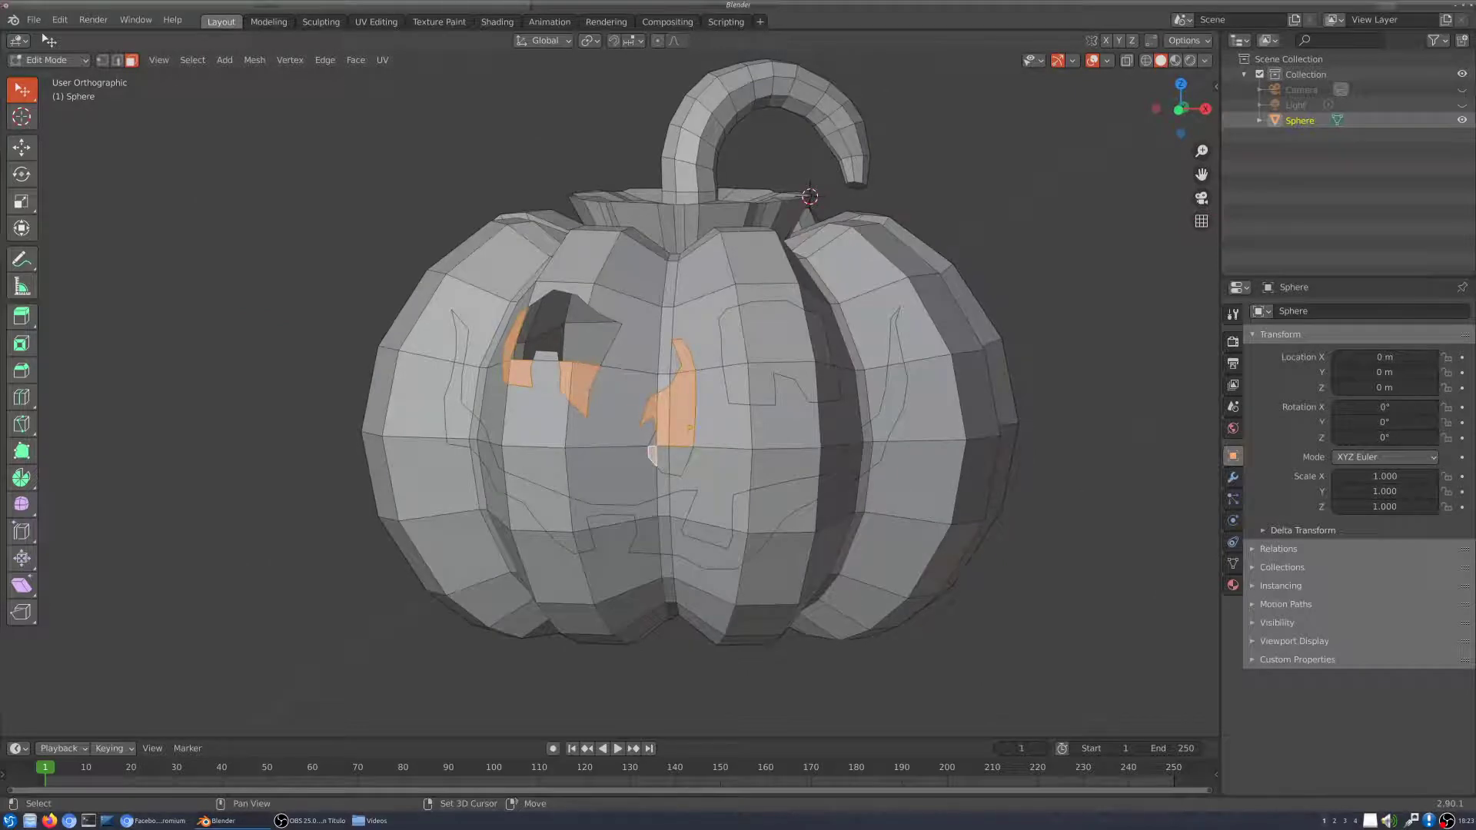
pyautogui.keyDown('shift'); pyautogui.click(661, 464); pyautogui.keyUp('shift')
pyautogui.keyDown('shift'); pyautogui.click(680, 461); pyautogui.keyUp('shift')
# Step: Add all faces inside the right eye outline to the selection
pyautogui.keyDown('shift'); pyautogui.click(737, 383); pyautogui.keyUp('shift')
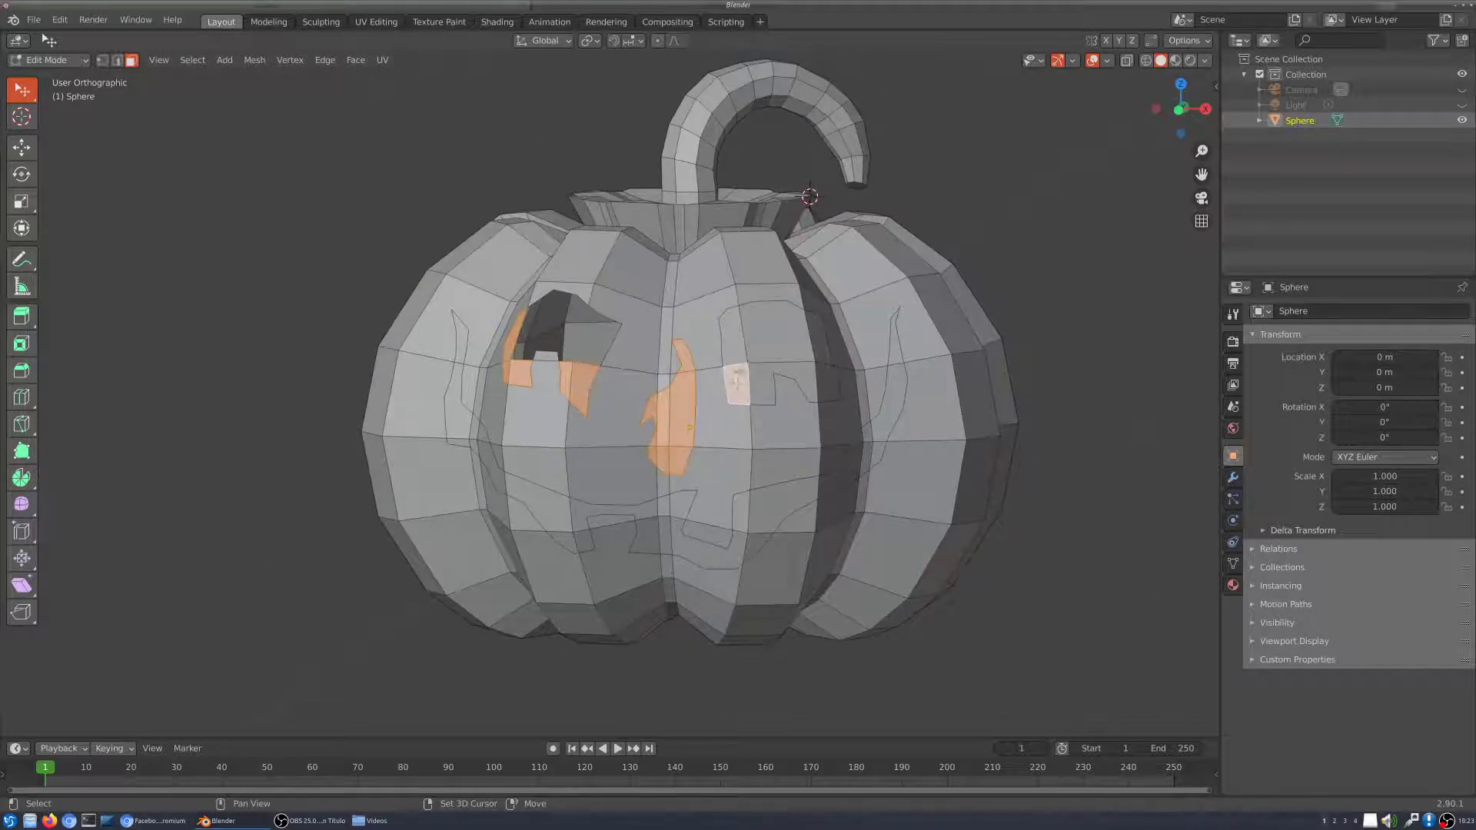
pyautogui.keyDown('shift'); pyautogui.click(740, 338); pyautogui.keyUp('shift')
pyautogui.keyDown('shift'); pyautogui.click(771, 336); pyautogui.keyUp('shift')
pyautogui.keyDown('shift'); pyautogui.click(770, 378); pyautogui.keyUp('shift')
pyautogui.keyDown('shift'); pyautogui.click(818, 345); pyautogui.keyUp('shift')
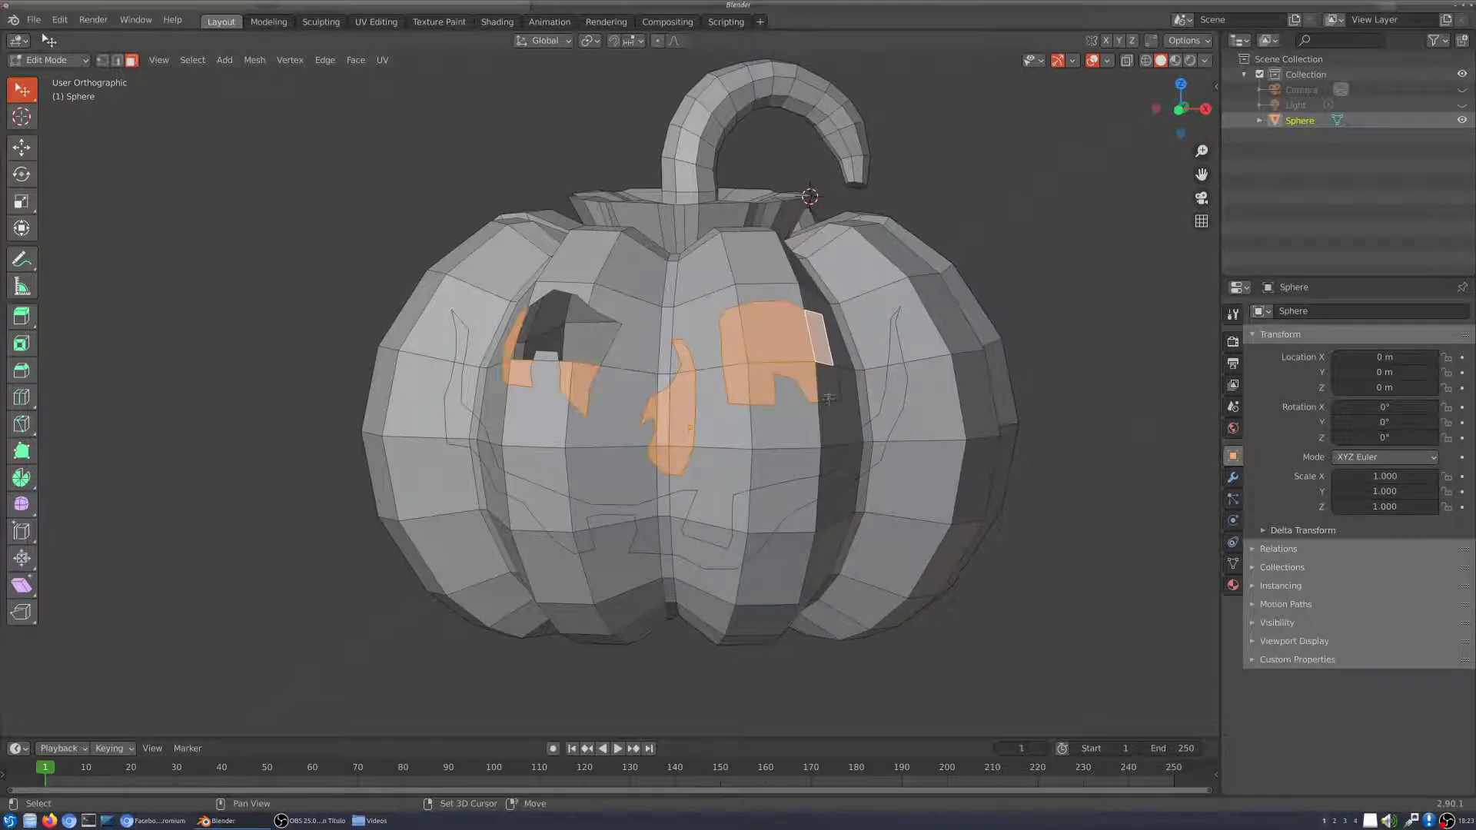
pyautogui.keyDown('shift'); pyautogui.click(828, 397); pyautogui.keyUp('shift')
# Step: Add the faces of the smile's right half, from the corner to the centre crease, and delete all selected faces
pyautogui.keyDown('shift'); pyautogui.click(895, 341); pyautogui.keyUp('shift')
pyautogui.keyDown('shift'); pyautogui.click(891, 395); pyautogui.keyUp('shift')
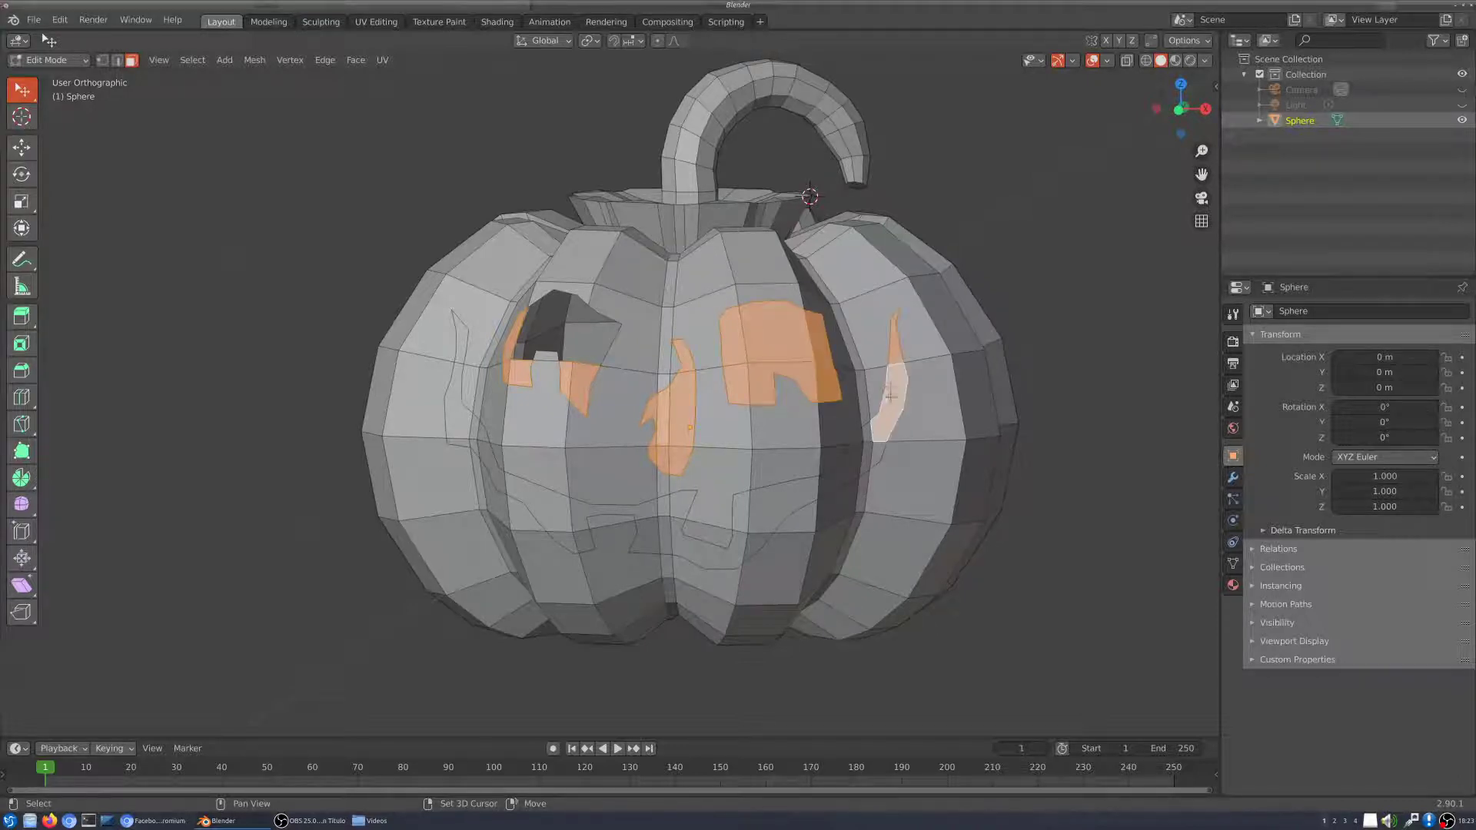
pyautogui.keyDown('shift'); pyautogui.click(866, 453); pyautogui.keyUp('shift')
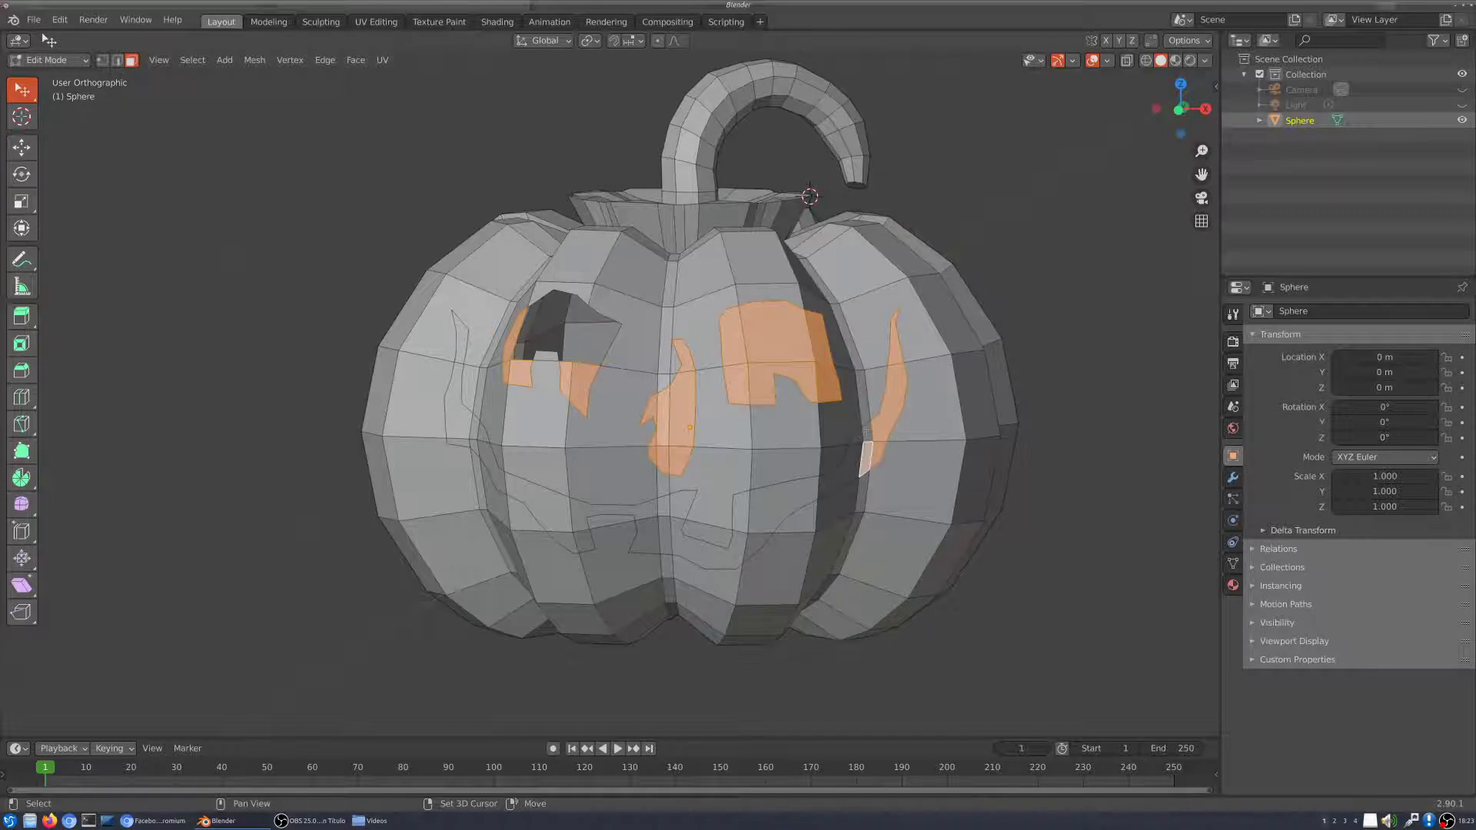
pyautogui.keyDown('shift'); pyautogui.click(867, 432); pyautogui.keyUp('shift')
pyautogui.keyDown('shift'); pyautogui.click(855, 436); pyautogui.keyUp('shift')
pyautogui.keyDown('shift'); pyautogui.click(846, 463); pyautogui.keyUp('shift')
pyautogui.keyDown('shift'); pyautogui.click(754, 523); pyautogui.keyUp('shift')
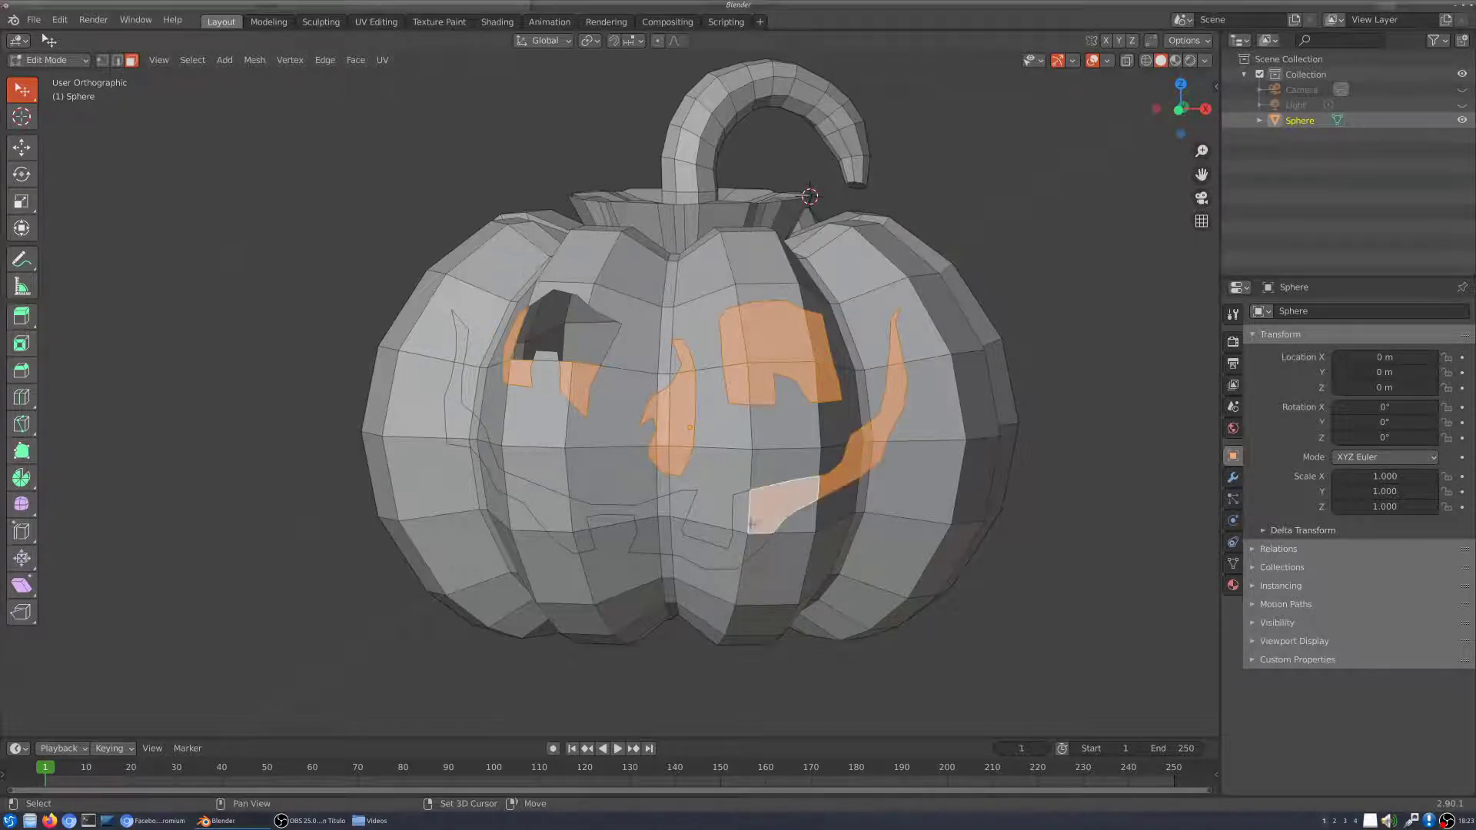
pyautogui.keyDown('shift'); pyautogui.click(741, 512); pyautogui.keyUp('shift')
pyautogui.keyDown('shift'); pyautogui.click(756, 542); pyautogui.keyUp('shift')
pyautogui.keyDown('shift'); pyautogui.click(727, 555); pyautogui.keyUp('shift')
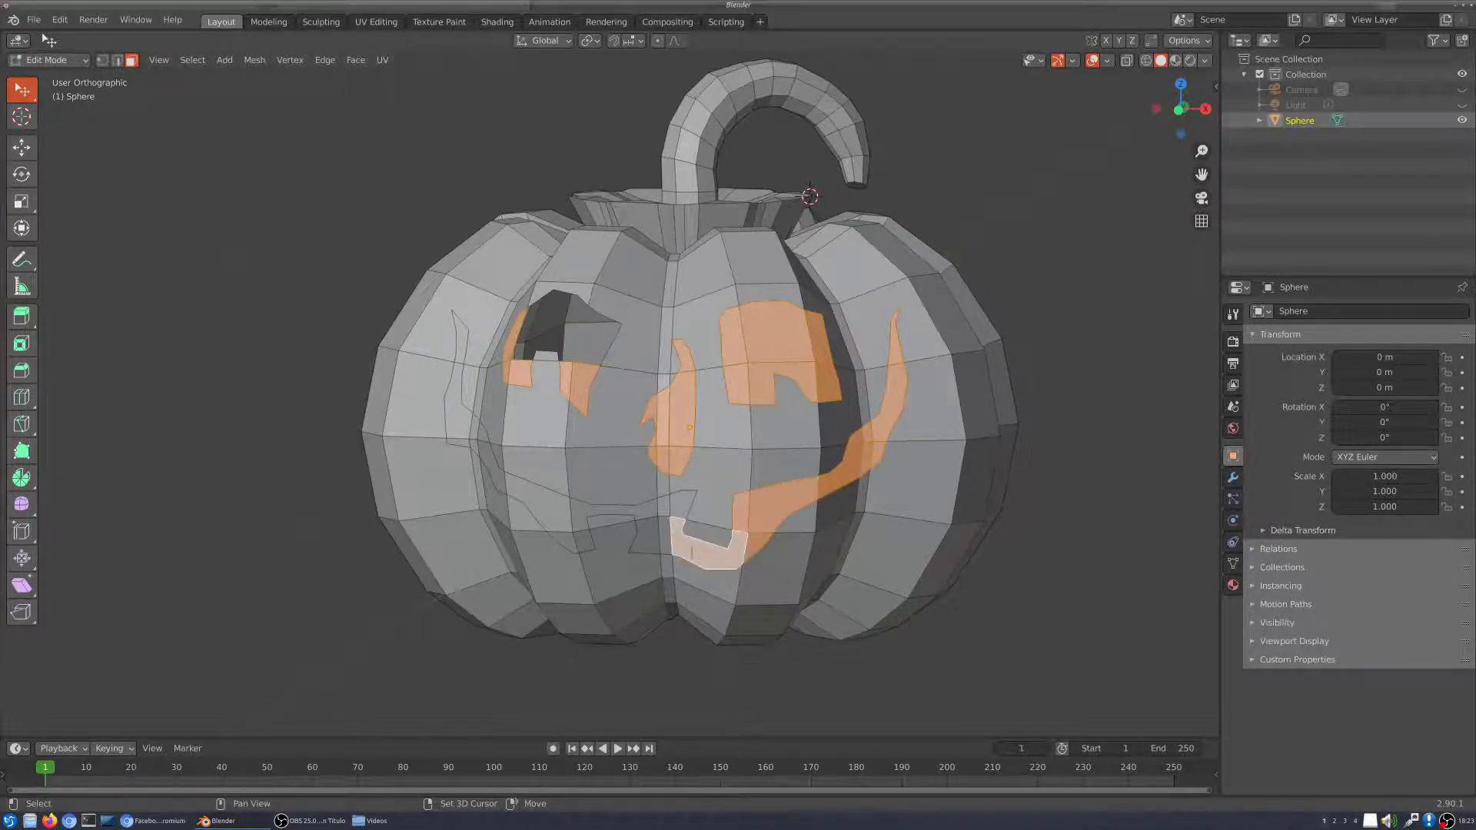
pyautogui.keyDown('shift'); pyautogui.click(681, 511); pyautogui.keyUp('shift')
pyautogui.press('x')
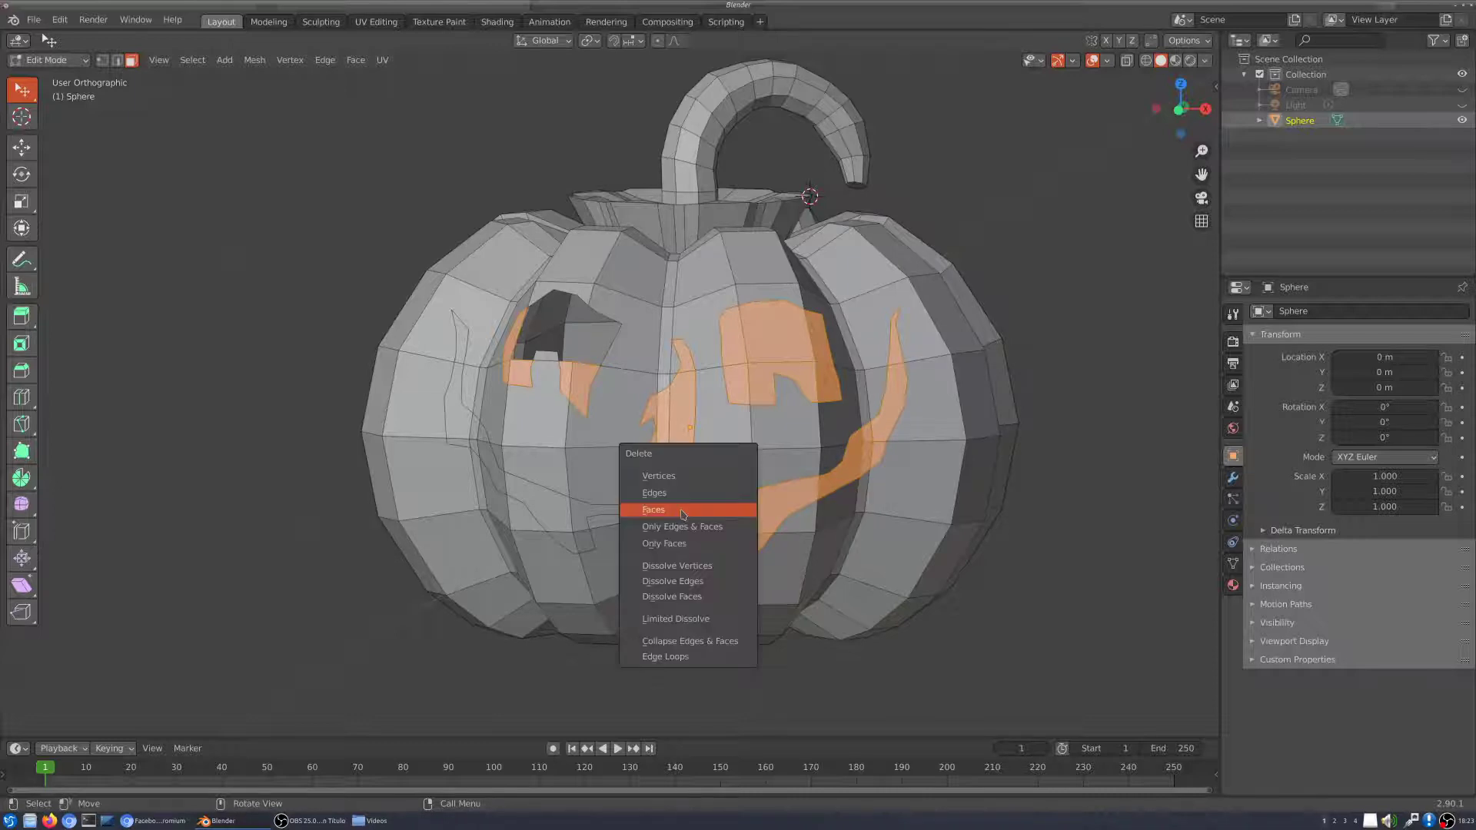
pyautogui.click(683, 511)
# Step: Select all faces of the smile's left half, from the corner around the upward tooth to the centre crease, and delete them
pyautogui.moveTo(700, 514); pyautogui.dragTo(748, 516, button='middle')
pyautogui.click(425, 350)
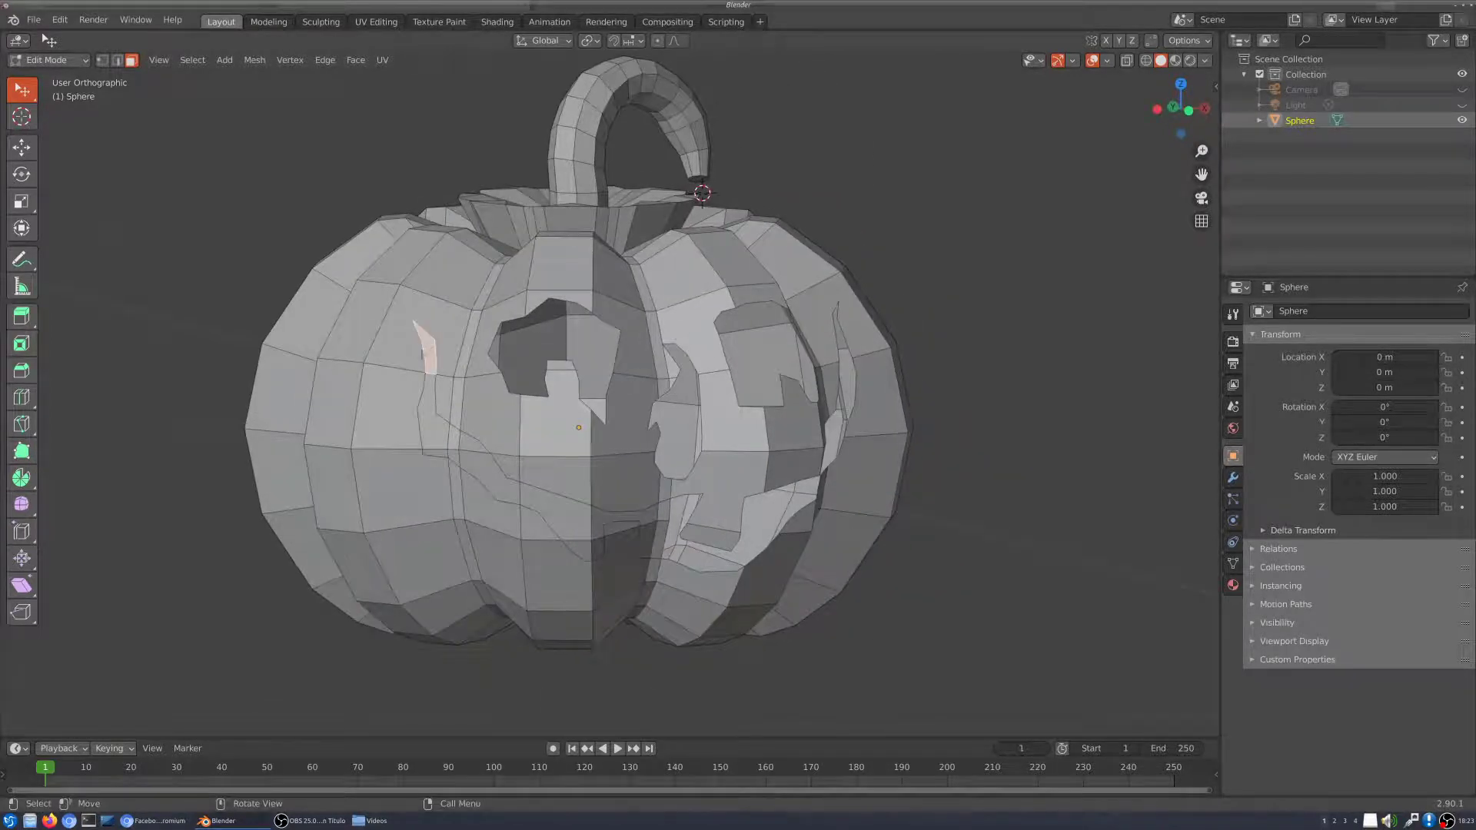
pyautogui.keyDown('shift'); pyautogui.click(429, 427); pyautogui.keyUp('shift')
pyautogui.keyDown('shift'); pyautogui.click(452, 440); pyautogui.keyUp('shift')
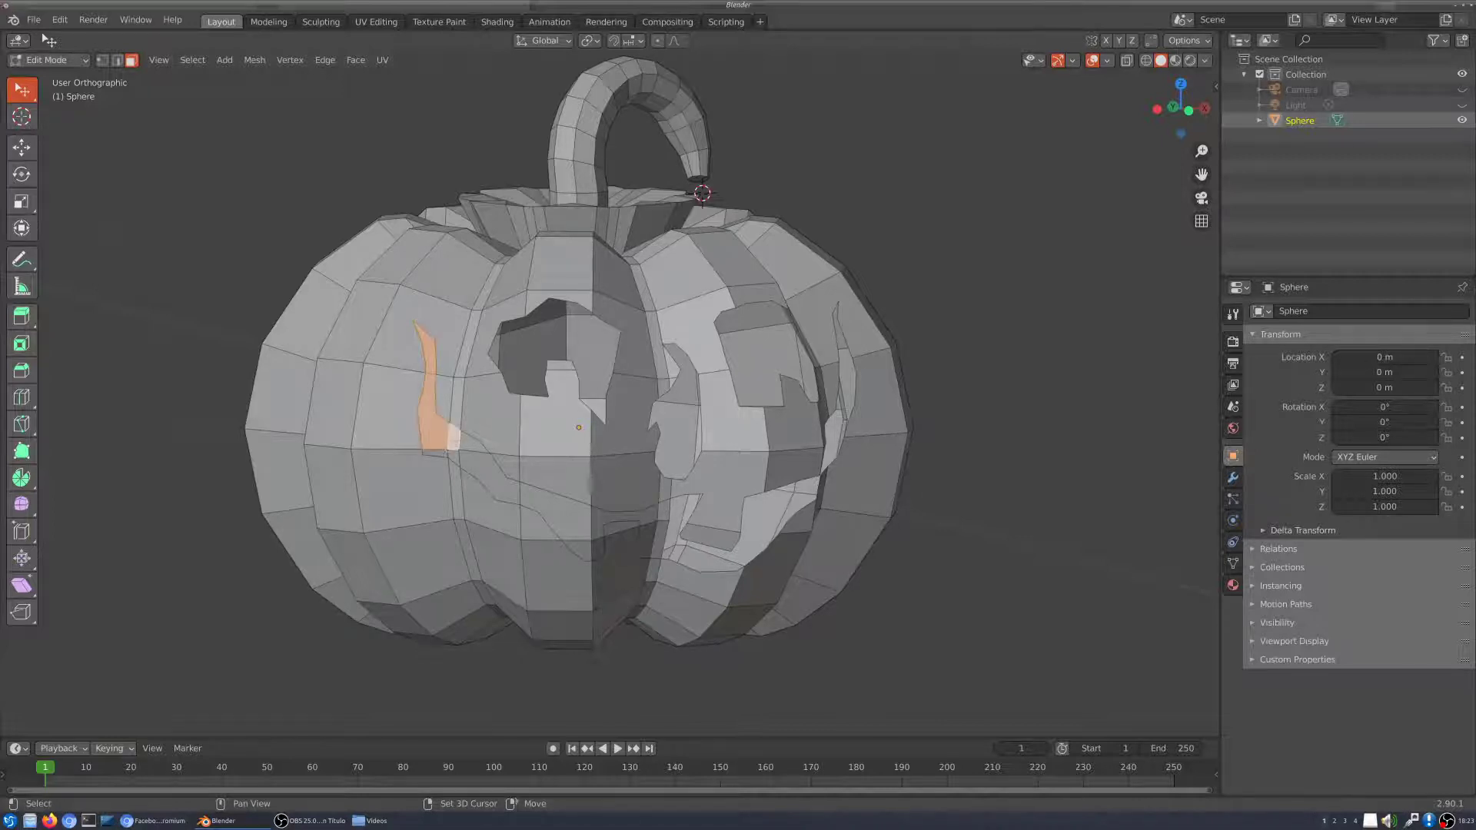
pyautogui.keyDown('shift'); pyautogui.click(445, 453); pyautogui.keyUp('shift')
pyautogui.keyDown('shift'); pyautogui.click(455, 455); pyautogui.keyUp('shift')
pyautogui.keyDown('shift'); pyautogui.click(470, 444); pyautogui.keyUp('shift')
pyautogui.keyDown('shift'); pyautogui.click(481, 464); pyautogui.keyUp('shift')
pyautogui.keyDown('shift'); pyautogui.click(569, 510); pyautogui.keyUp('shift')
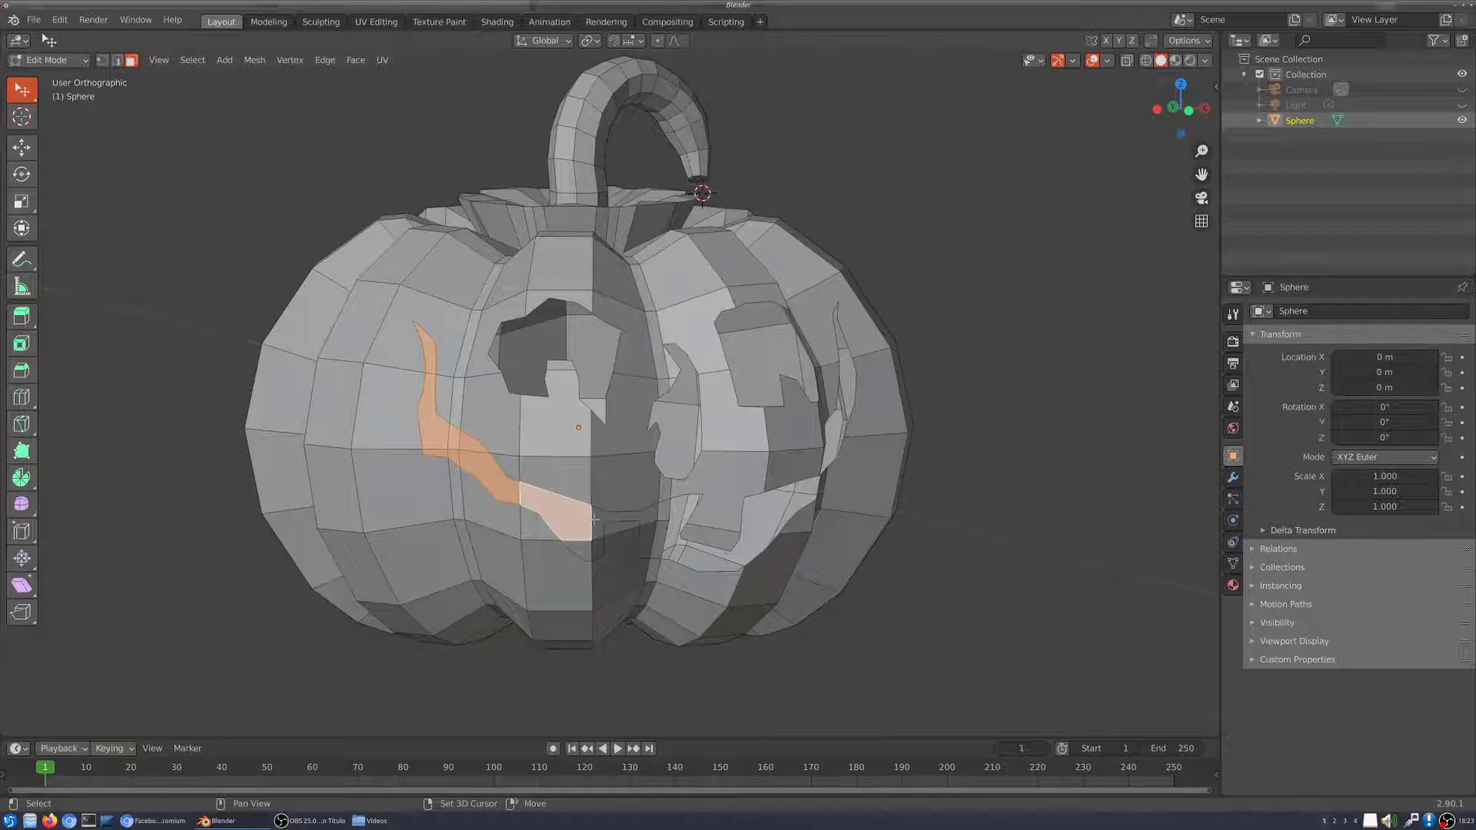
pyautogui.keyDown('shift'); pyautogui.click(595, 512); pyautogui.keyUp('shift')
pyautogui.keyDown('shift'); pyautogui.click(597, 549); pyautogui.keyUp('shift')
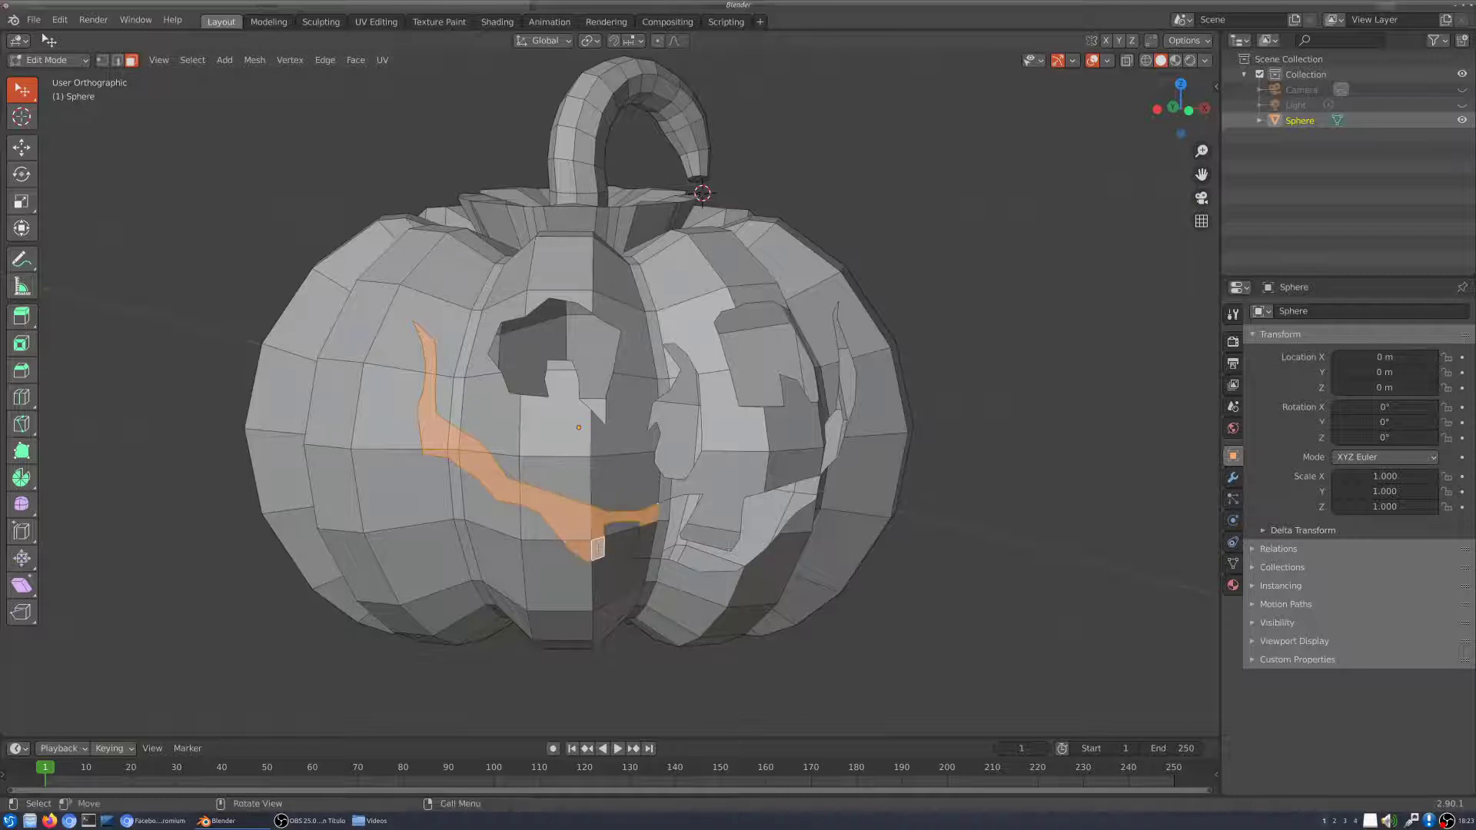
pyautogui.moveTo(597, 549); pyautogui.dragTo(731, 534, button='middle')
pyautogui.keyDown('shift'); pyautogui.click(634, 547); pyautogui.keyUp('shift')
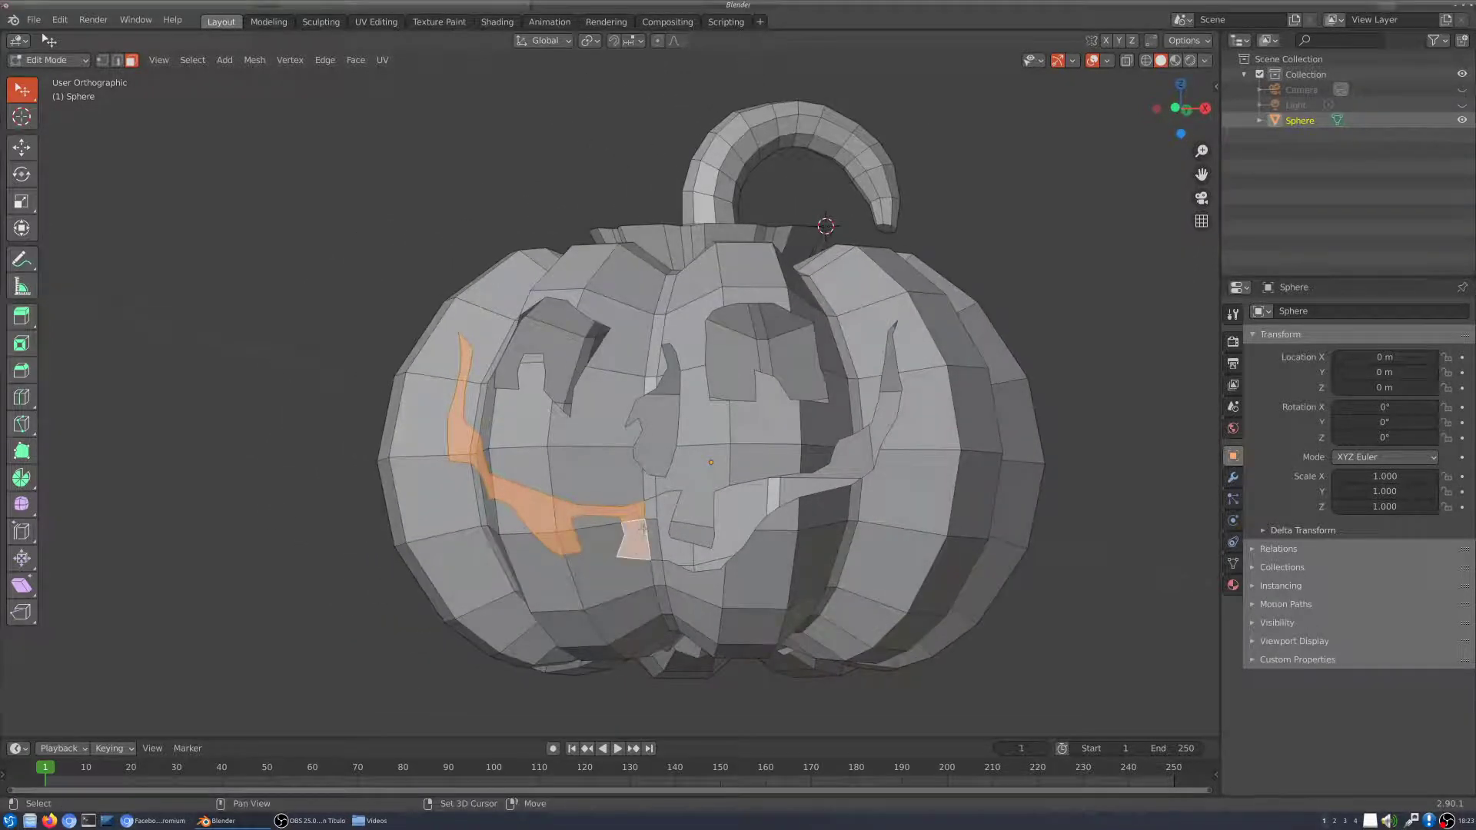
pyautogui.keyDown('shift'); pyautogui.click(656, 530); pyautogui.keyUp('shift')
pyautogui.moveTo(657, 530); pyautogui.dragTo(772, 522, button='middle')
pyautogui.press('x')
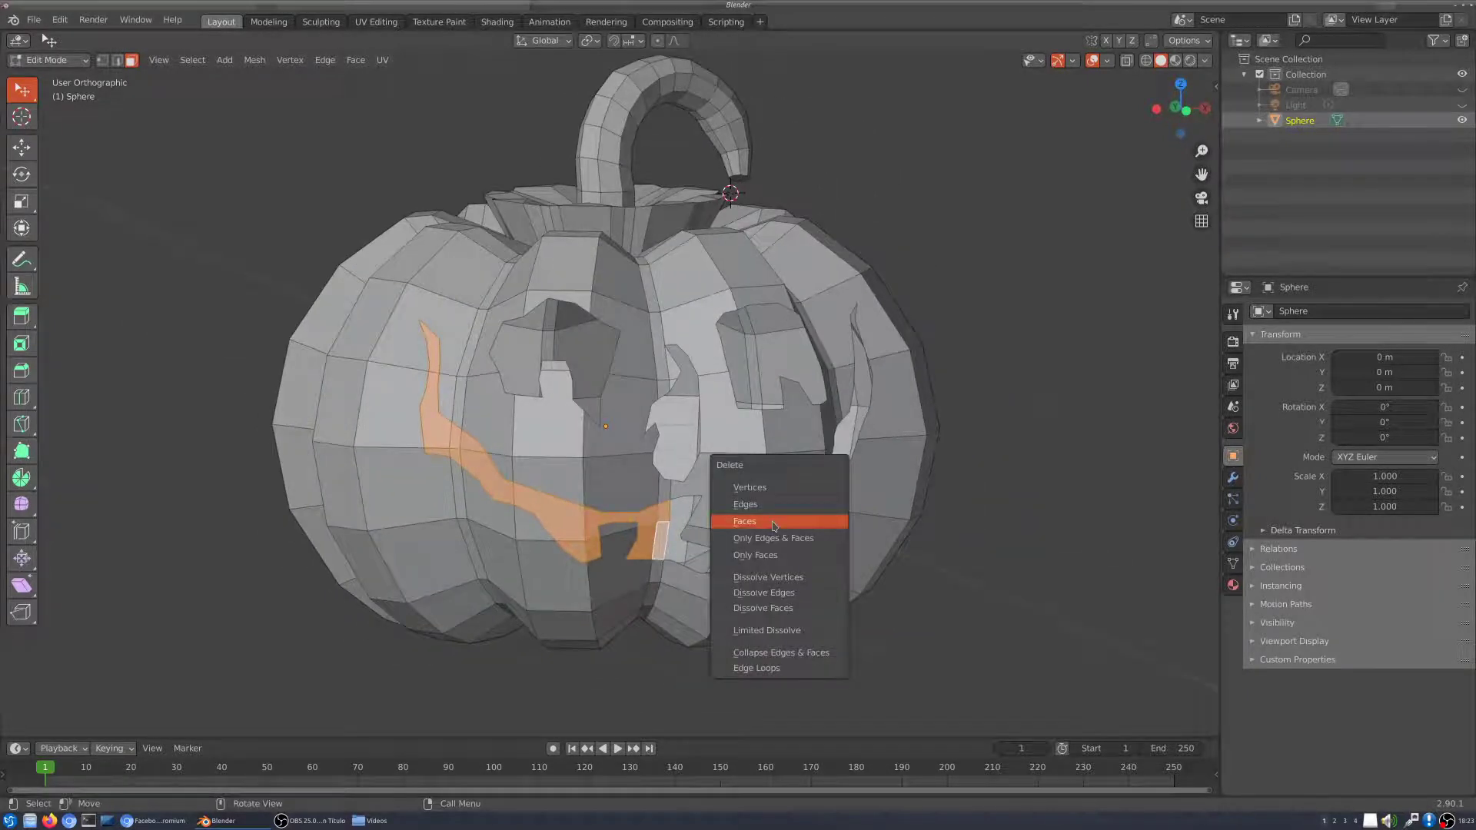
pyautogui.click(773, 516)
# Step: Examine the eye, nose and mouth openings from several angles, checking the faces around the right eye
pyautogui.moveTo(888, 481); pyautogui.dragTo(946, 514, button='middle')
pyautogui.moveTo(939, 500); pyautogui.dragTo(815, 481, button='middle')
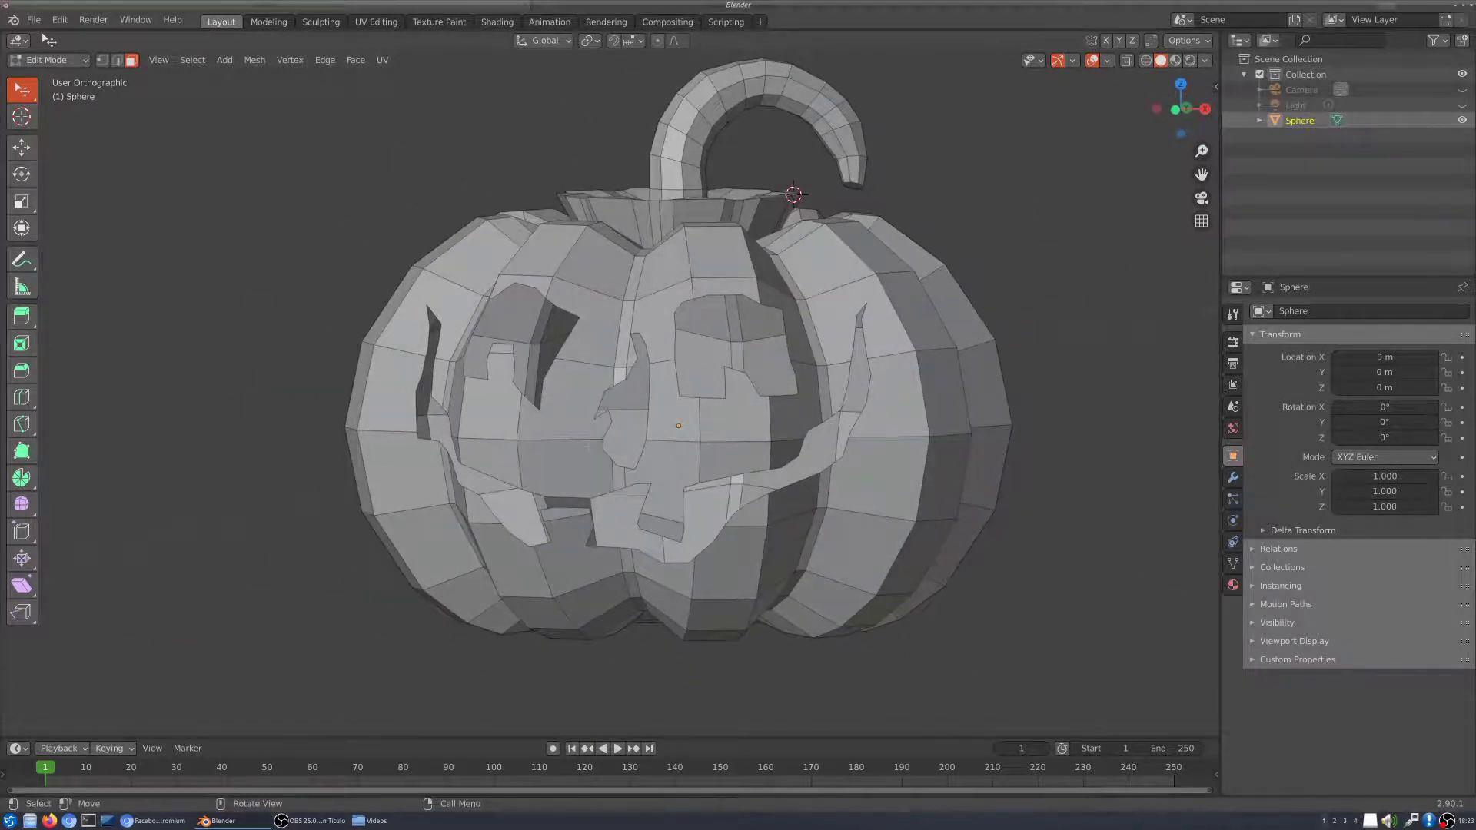
pyautogui.moveTo(589, 448); pyautogui.dragTo(626, 442, button='middle')
pyautogui.moveTo(639, 372); pyautogui.dragTo(662, 382, button='middle')
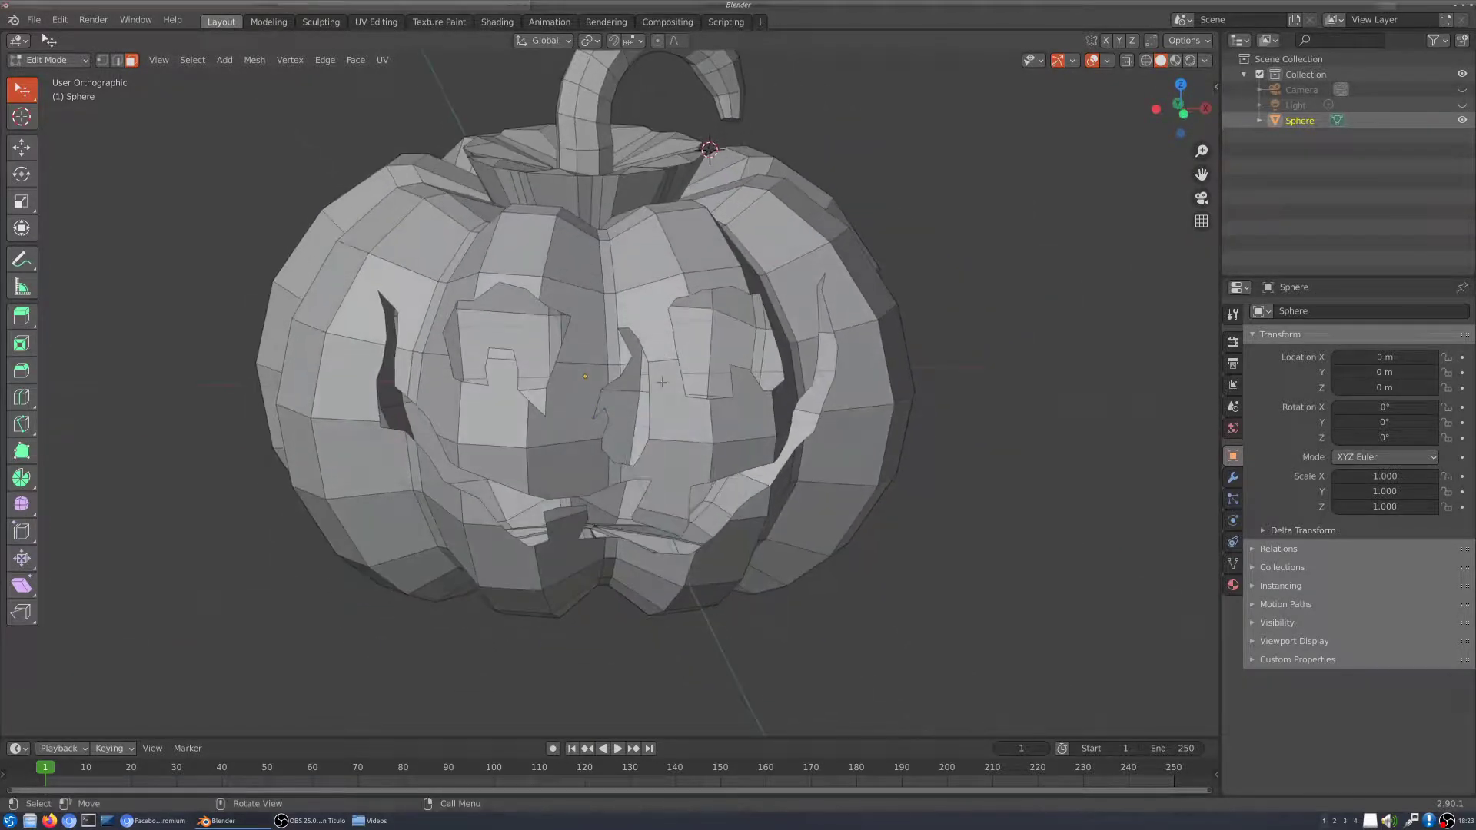
pyautogui.click(671, 416)
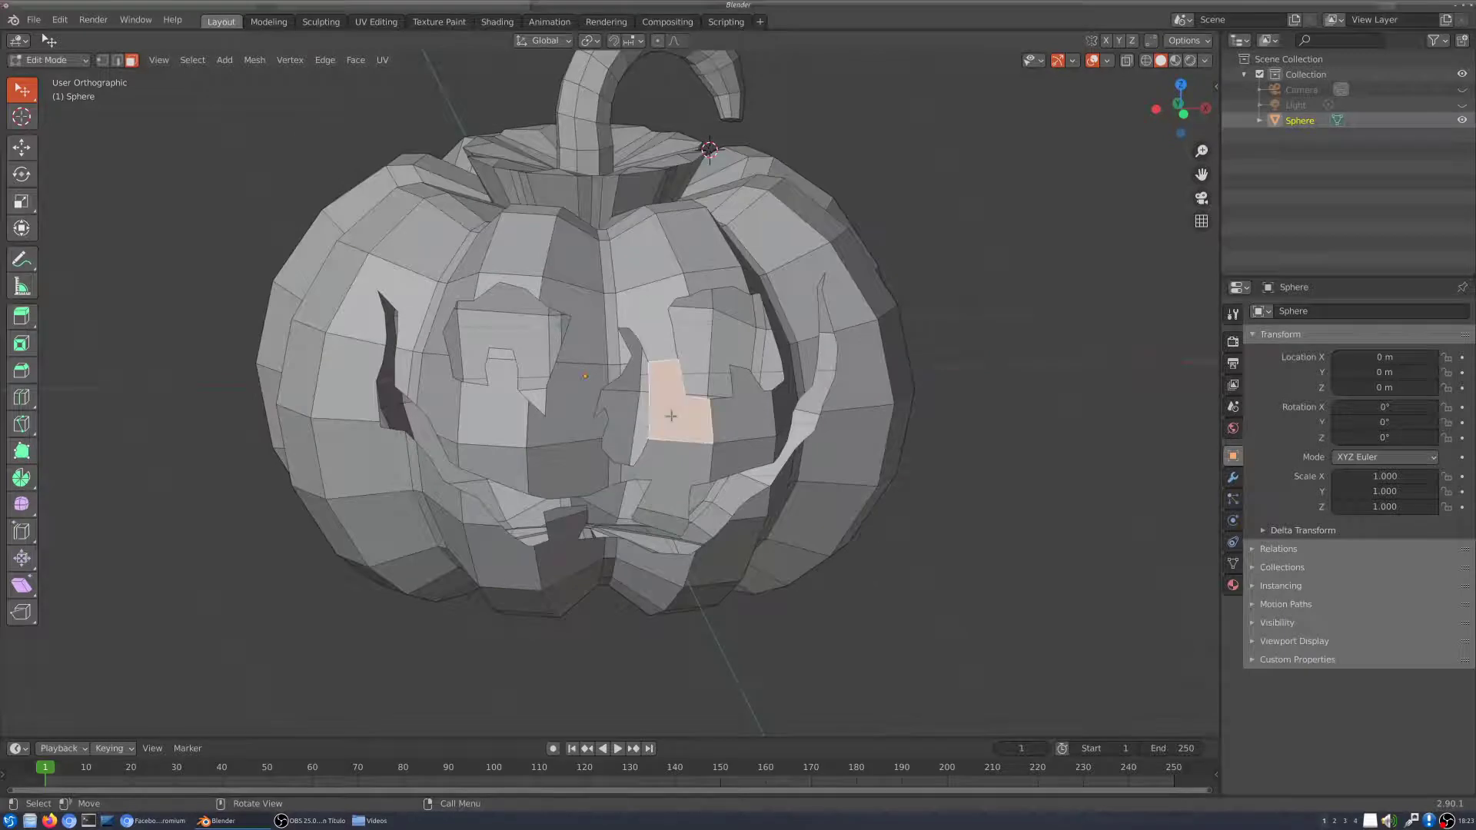
pyautogui.scroll(3, 680, 437)
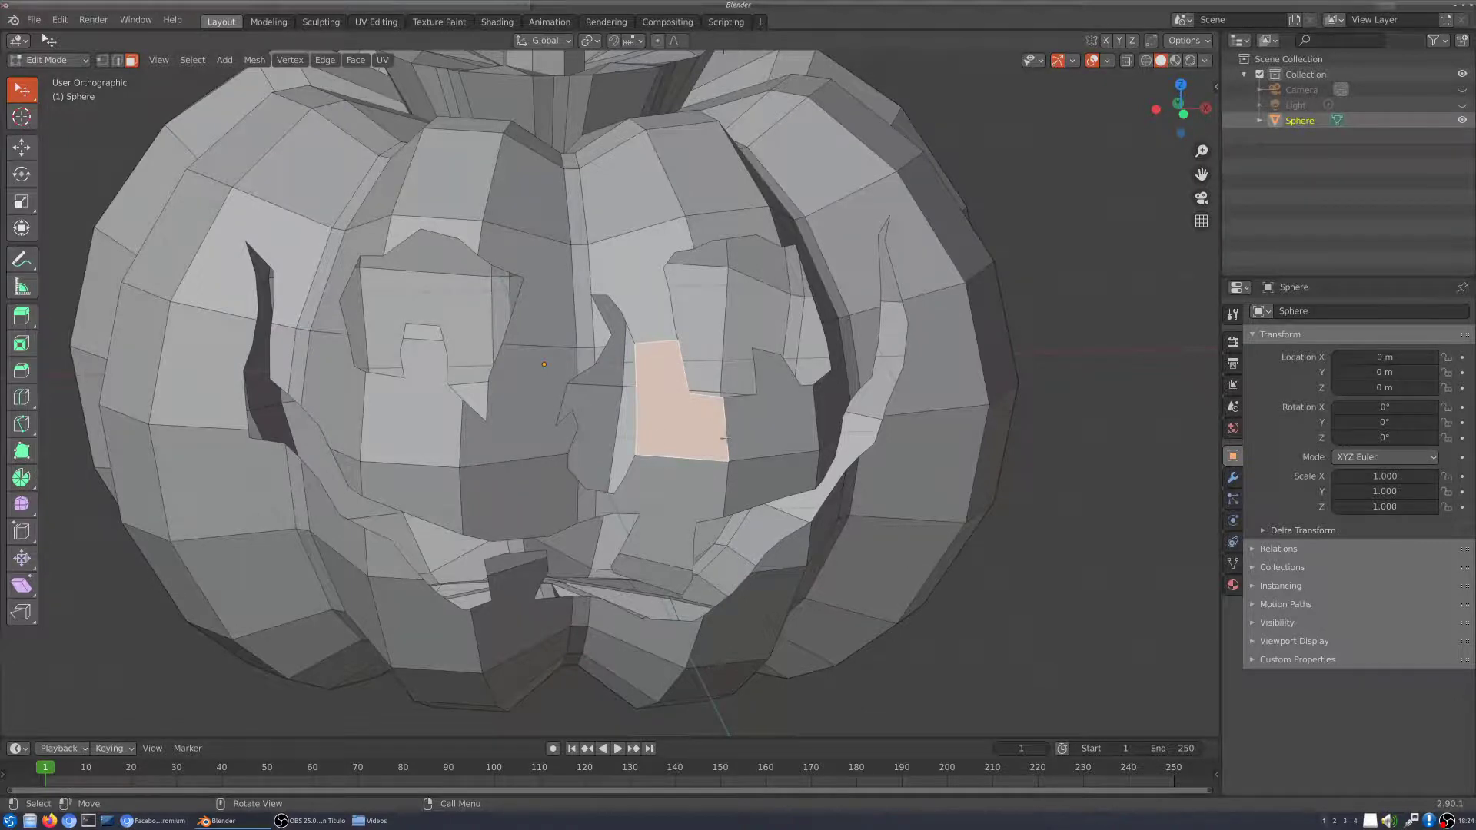
pyautogui.moveTo(724, 438); pyautogui.dragTo(788, 431, button='middle')
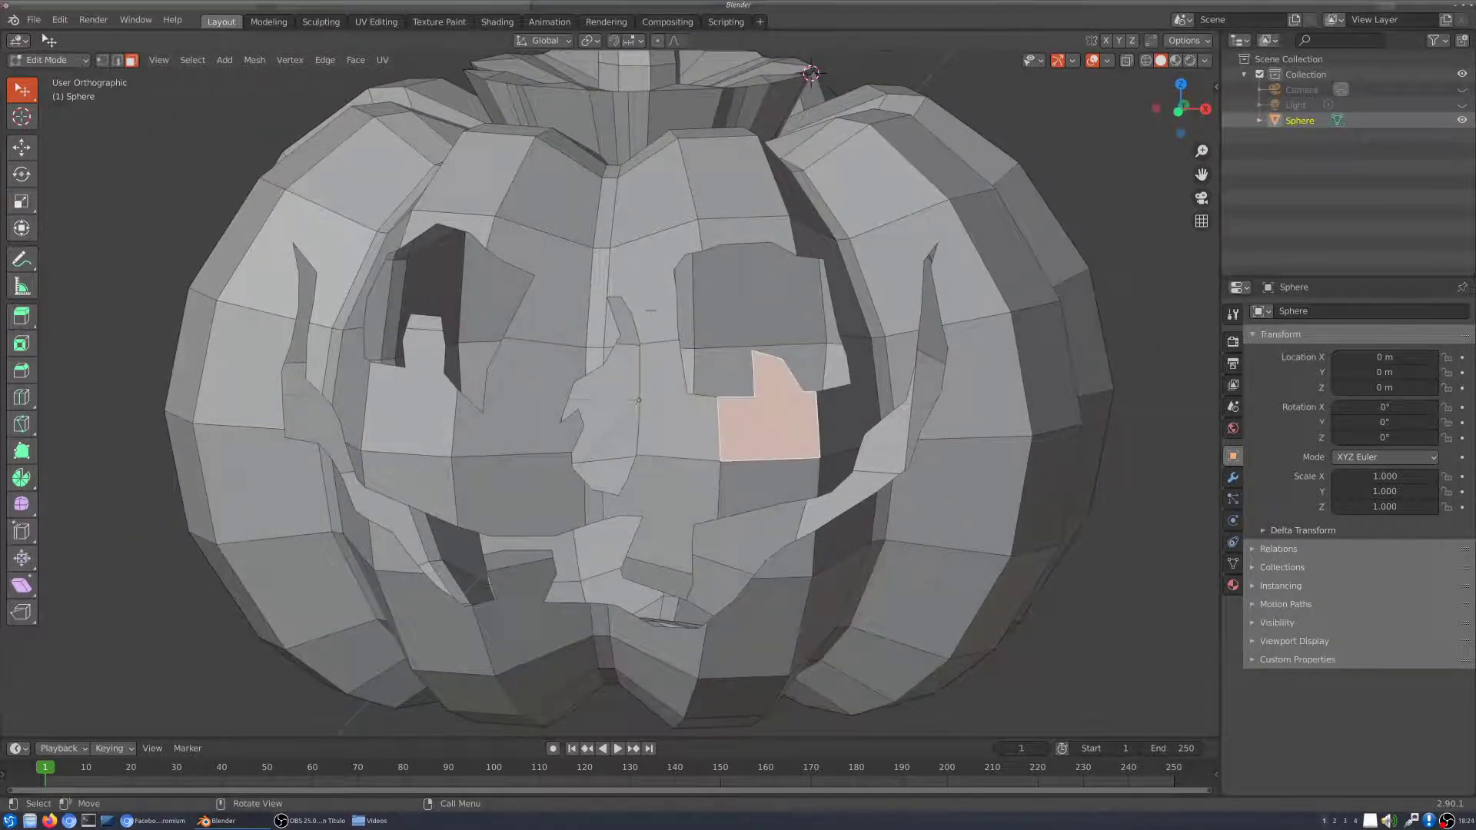
pyautogui.click(651, 310)
pyautogui.moveTo(652, 311); pyautogui.dragTo(473, 336, button='middle')
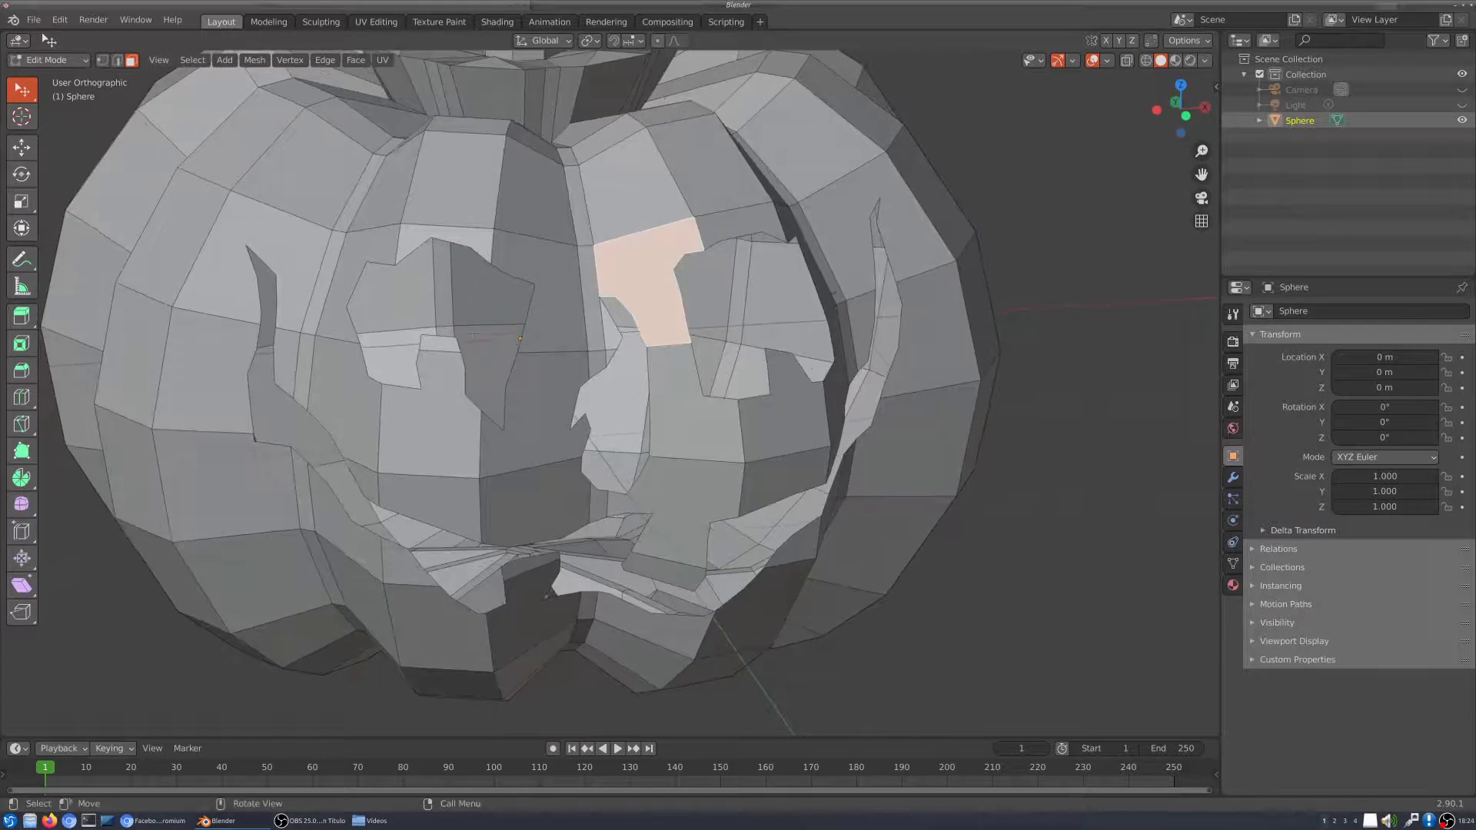
# Step: Check the face between the left eye and nose openings, and return the pumpkin to Object Mode
pyautogui.click(539, 415)
pyautogui.moveTo(538, 415); pyautogui.dragTo(570, 414, button='middle')
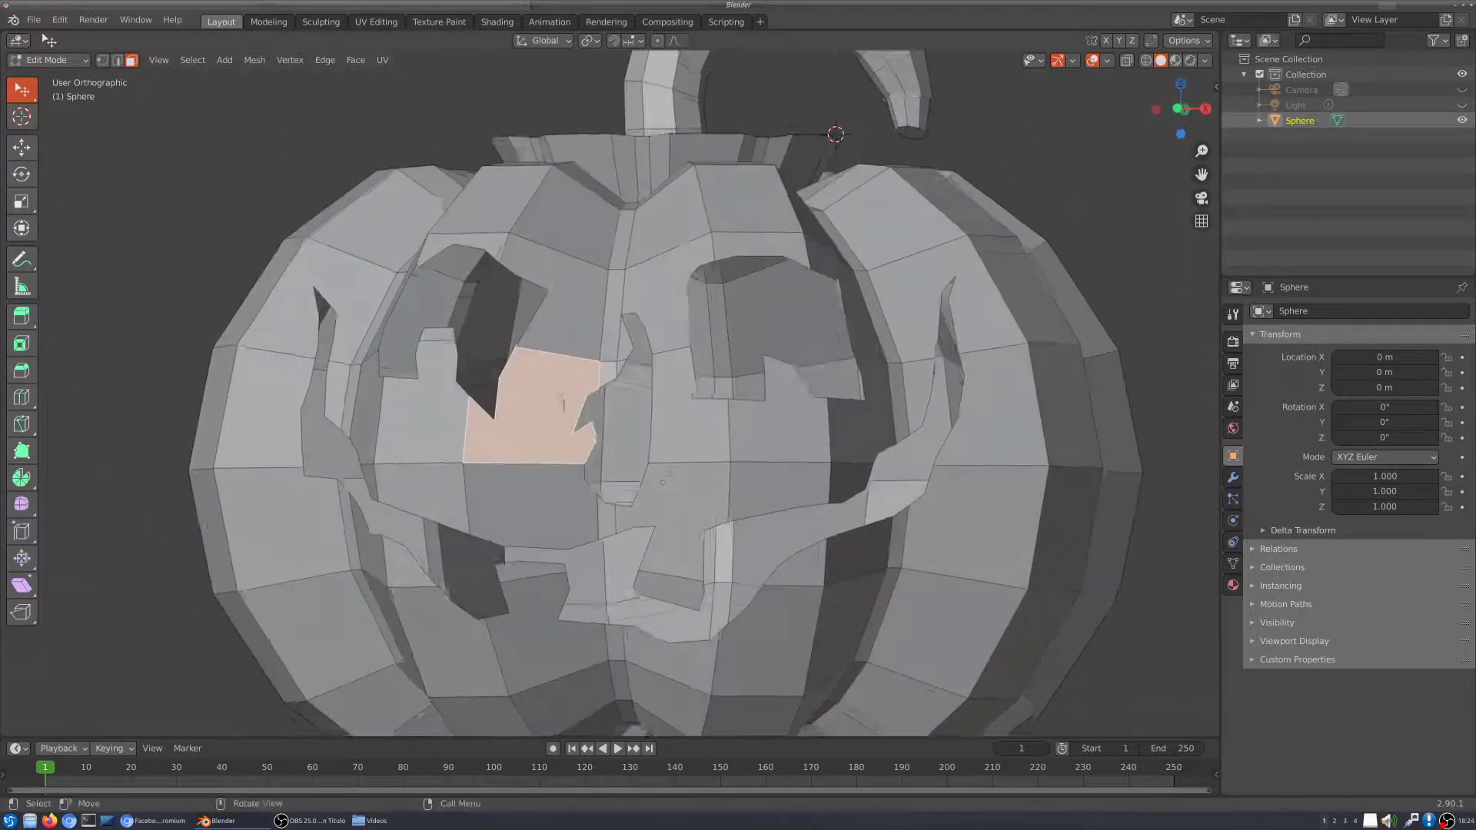
pyautogui.scroll(3, 570, 413)
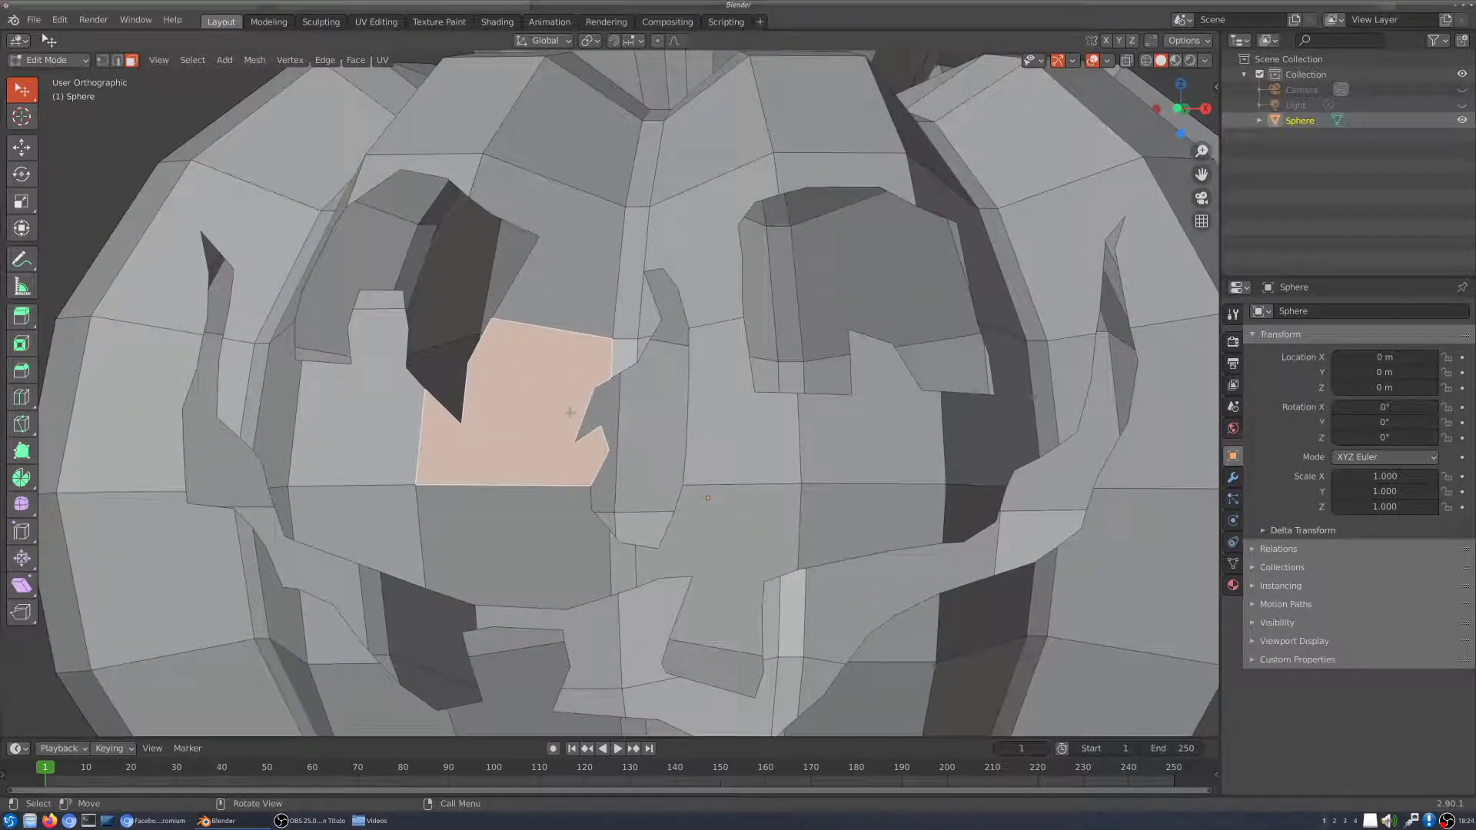
pyautogui.scroll(-6, 571, 413)
pyautogui.moveTo(570, 412); pyautogui.dragTo(538, 407, button='middle')
pyautogui.click(50, 60)
pyautogui.click(73, 75)
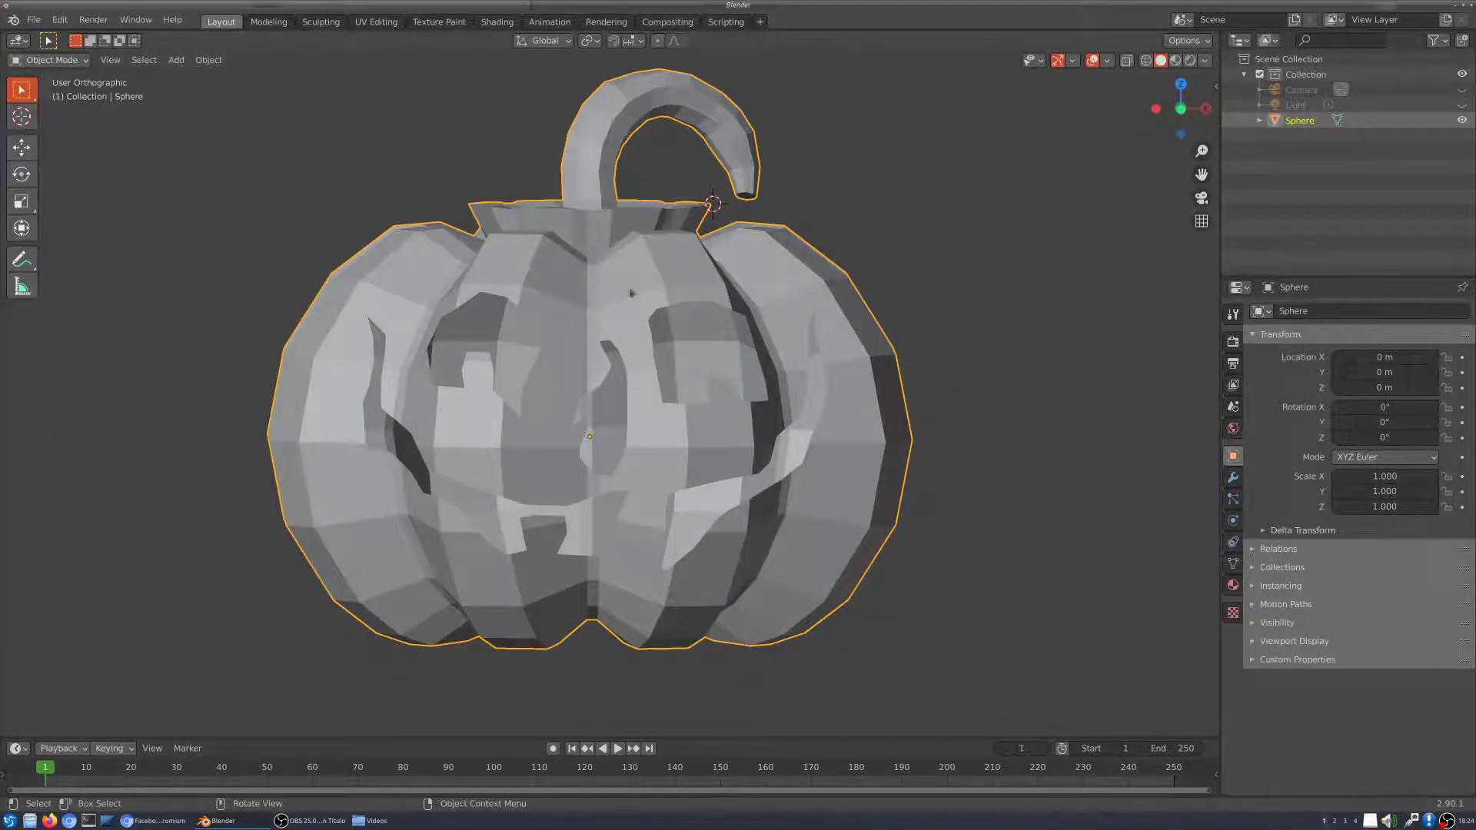
# Step: Apply smooth shading to the whole pumpkin object
pyautogui.moveTo(743, 298); pyautogui.dragTo(700, 306, button='middle')
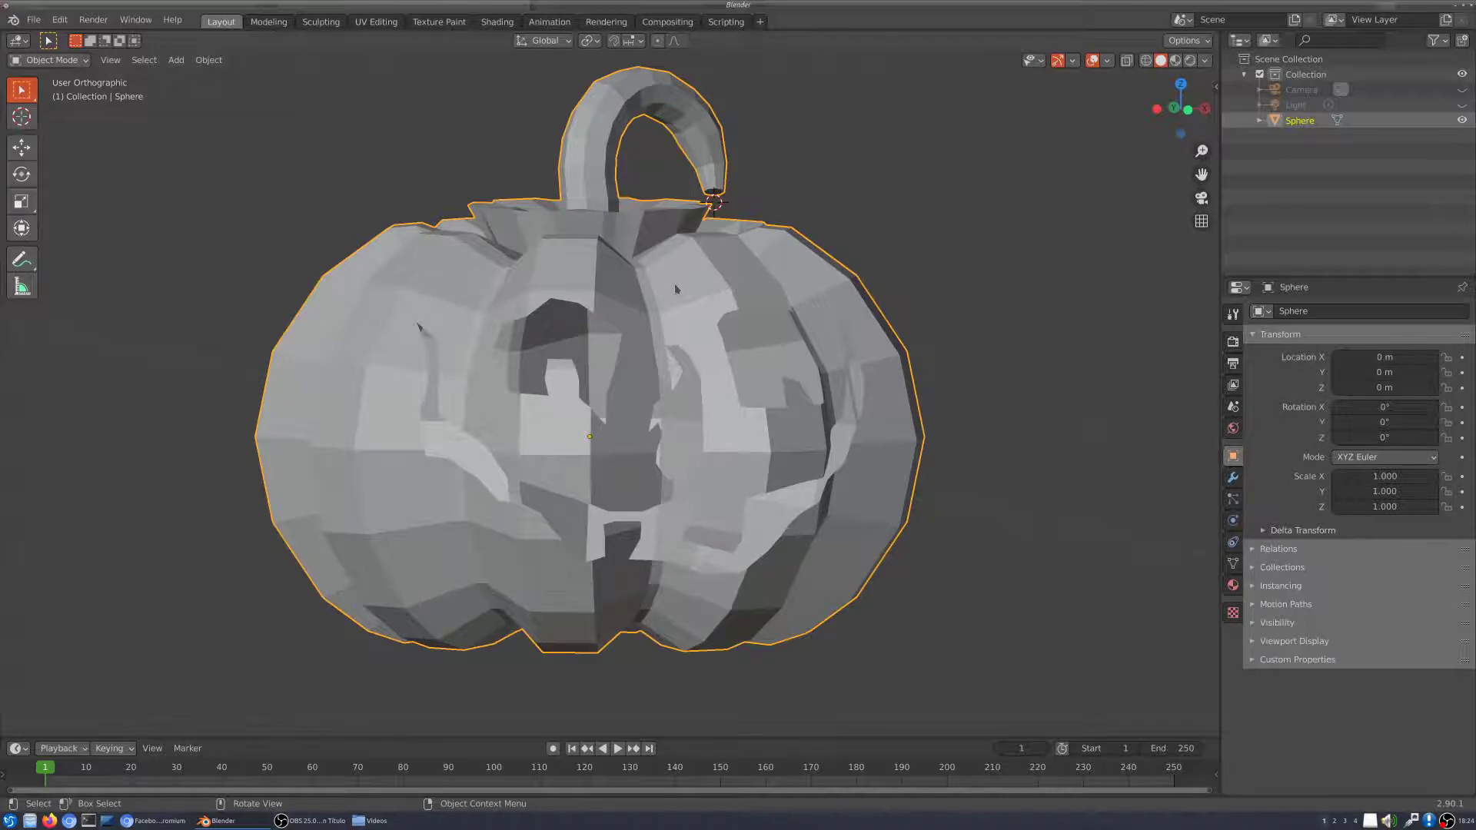
pyautogui.rightClick(676, 289)
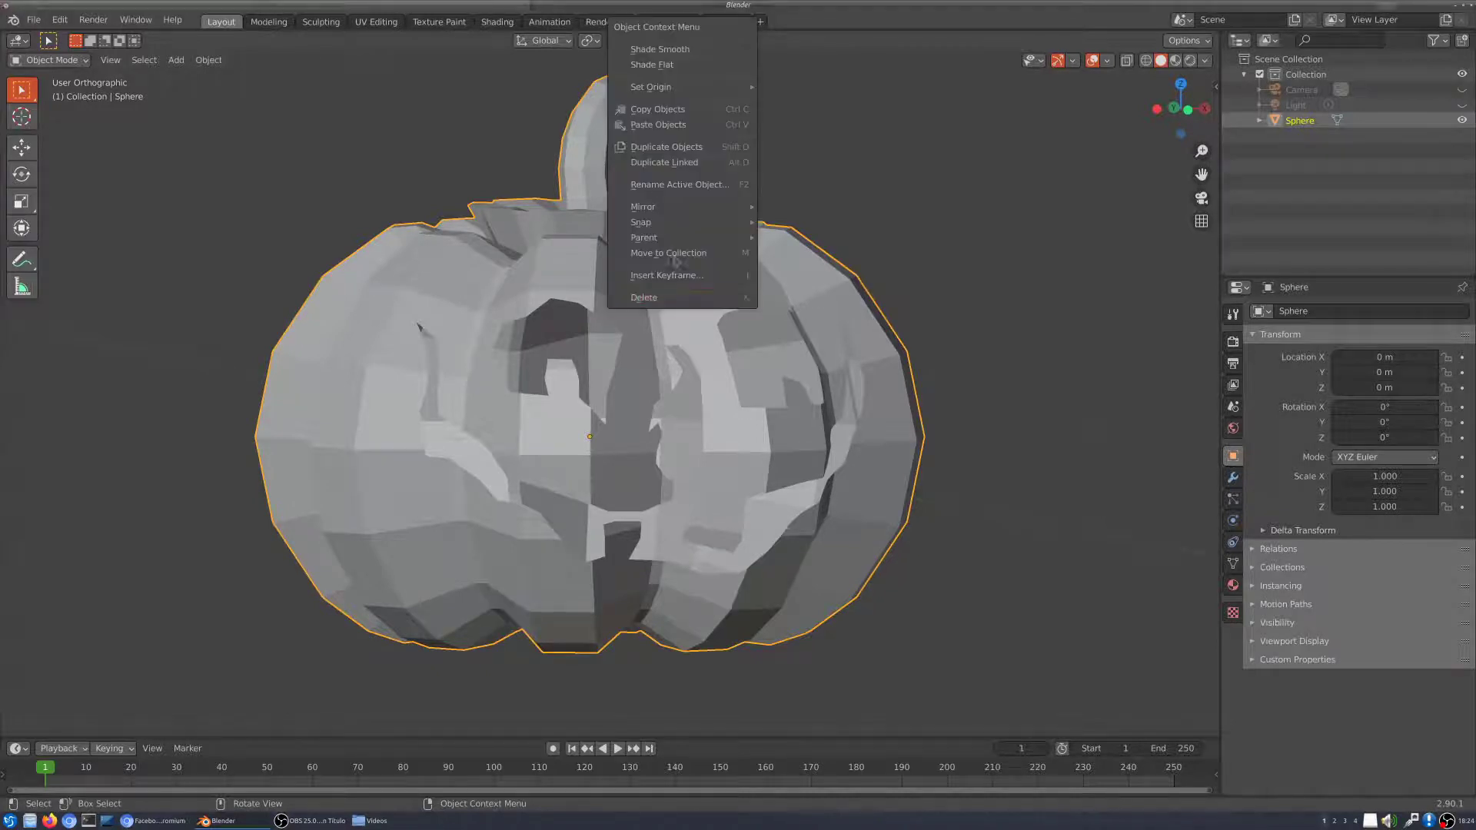
pyautogui.click(658, 50)
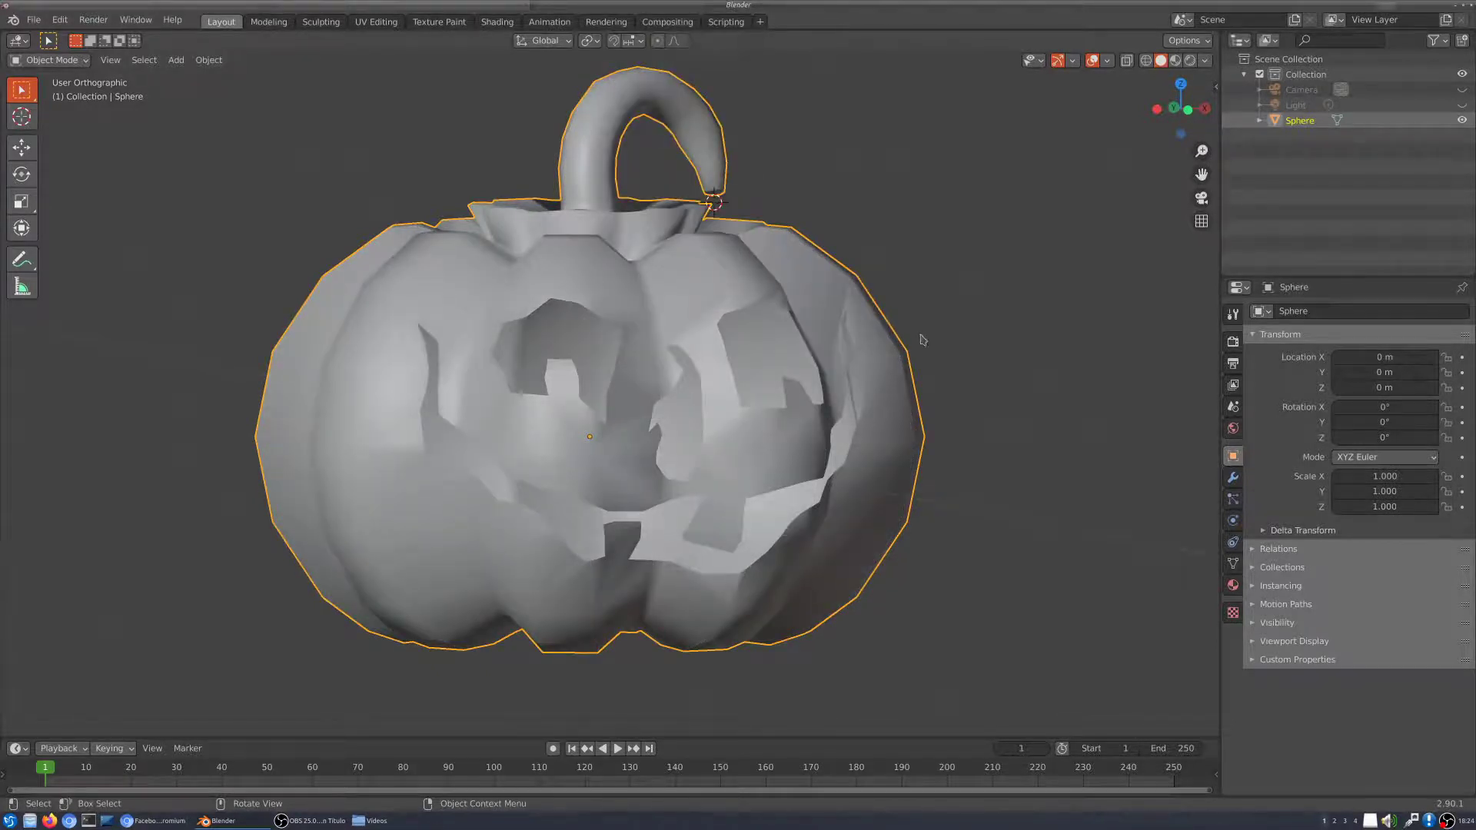
pyautogui.moveTo(925, 342)
pyautogui.mouseDown(button='middle')
pyautogui.moveTo(814, 360)
pyautogui.moveTo(959, 353)
pyautogui.moveTo(845, 330)
pyautogui.mouseUp(button='middle')
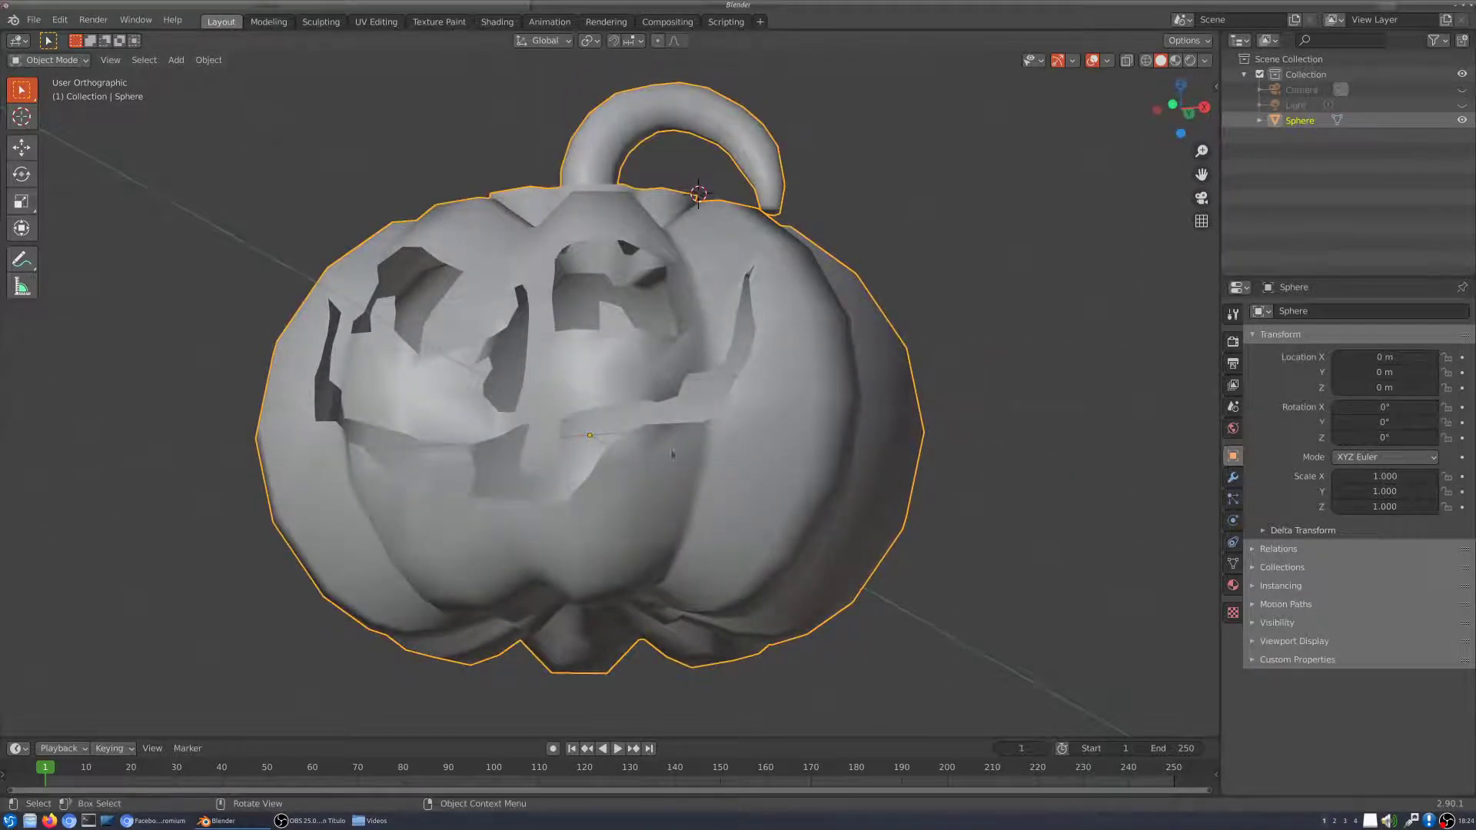
pyautogui.moveTo(672, 455); pyautogui.dragTo(680, 425, button='middle')
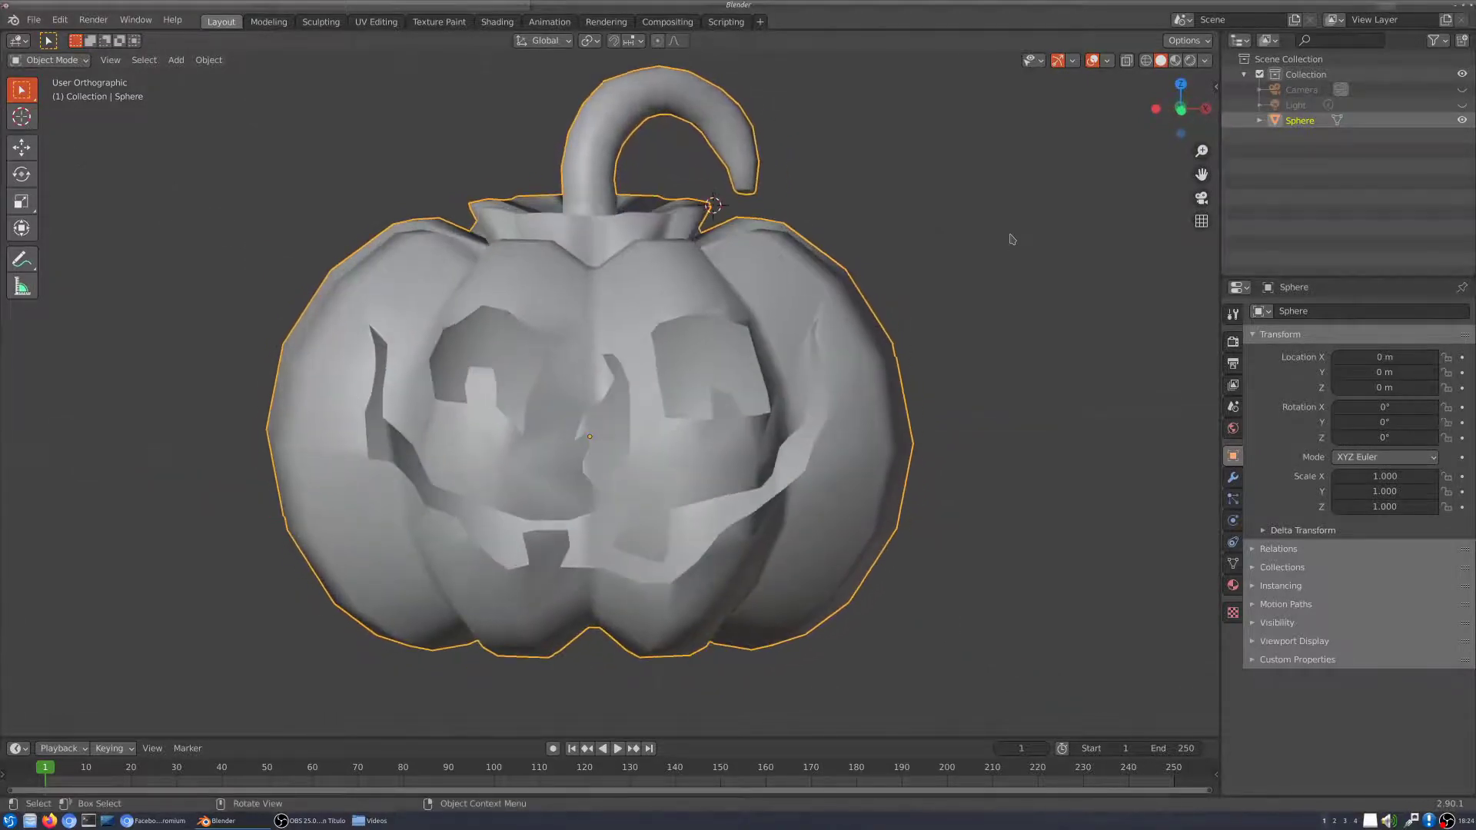
# Step: Switch the viewport's solid lighting to MatCap and try the rainbow normal matcap and the black one with a white rim
pyautogui.click(1204, 60)
pyautogui.click(1191, 134)
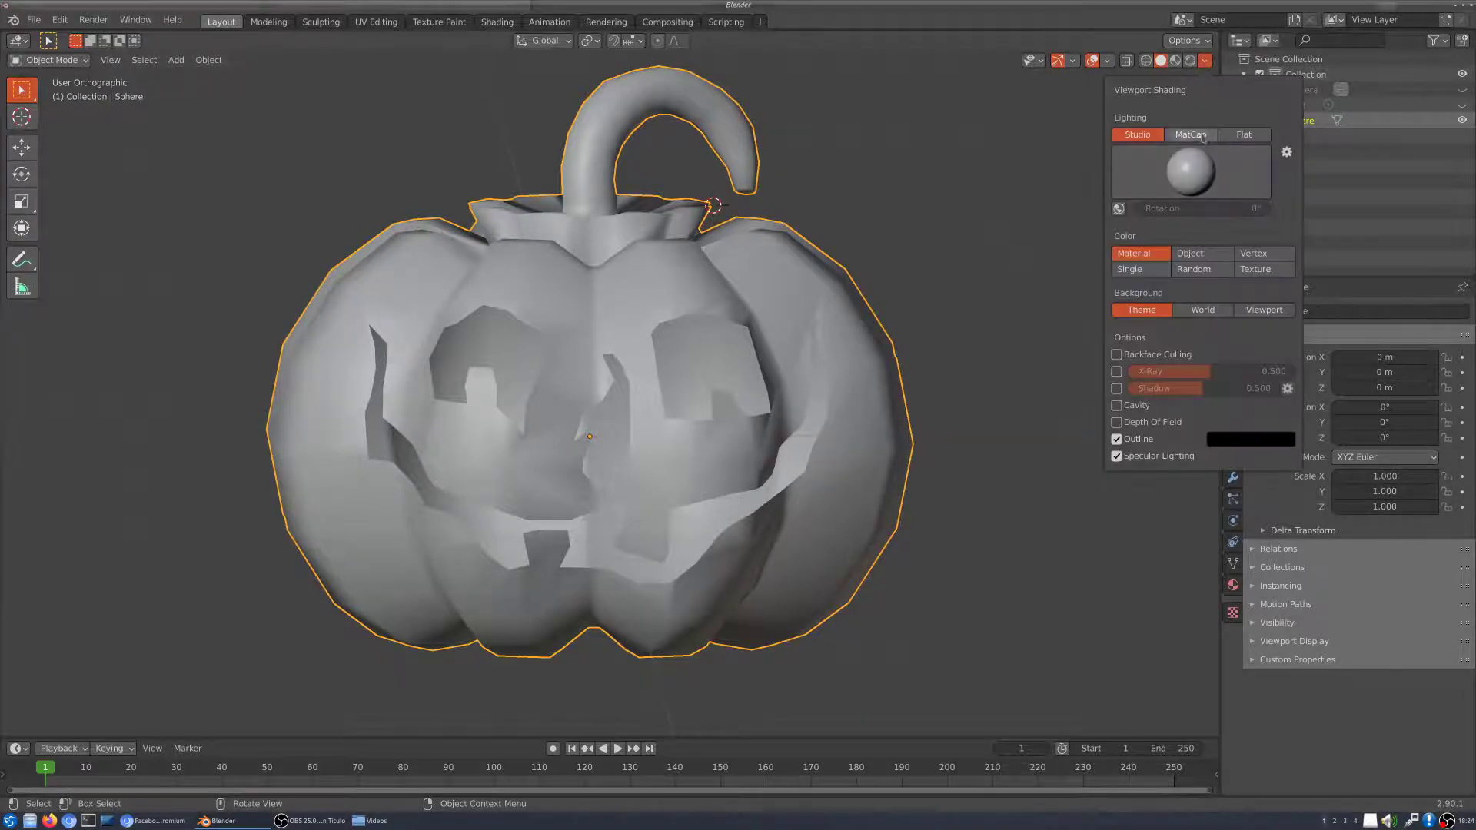
pyautogui.click(1199, 173)
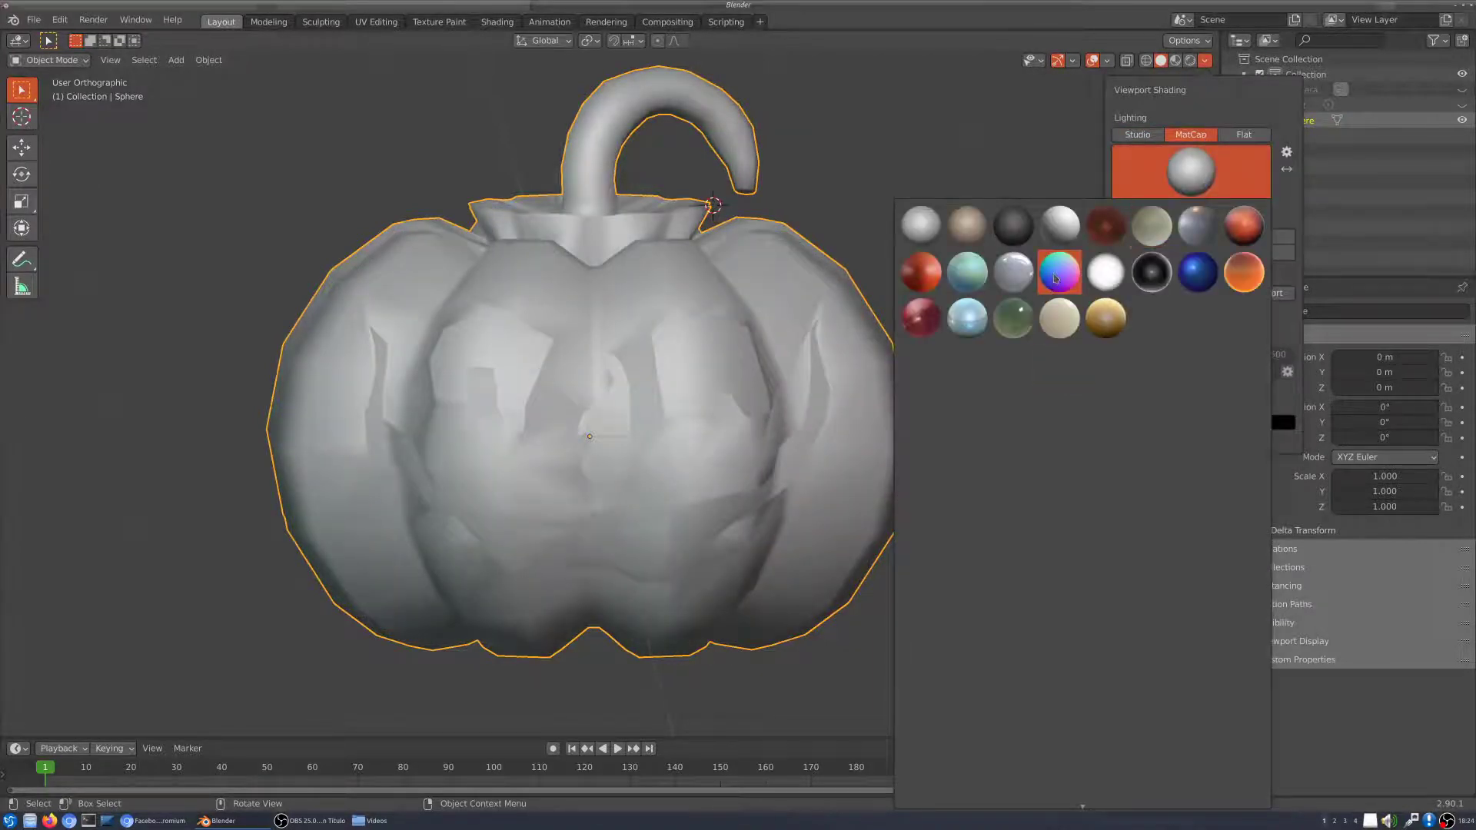
pyautogui.click(1060, 273)
pyautogui.click(1184, 195)
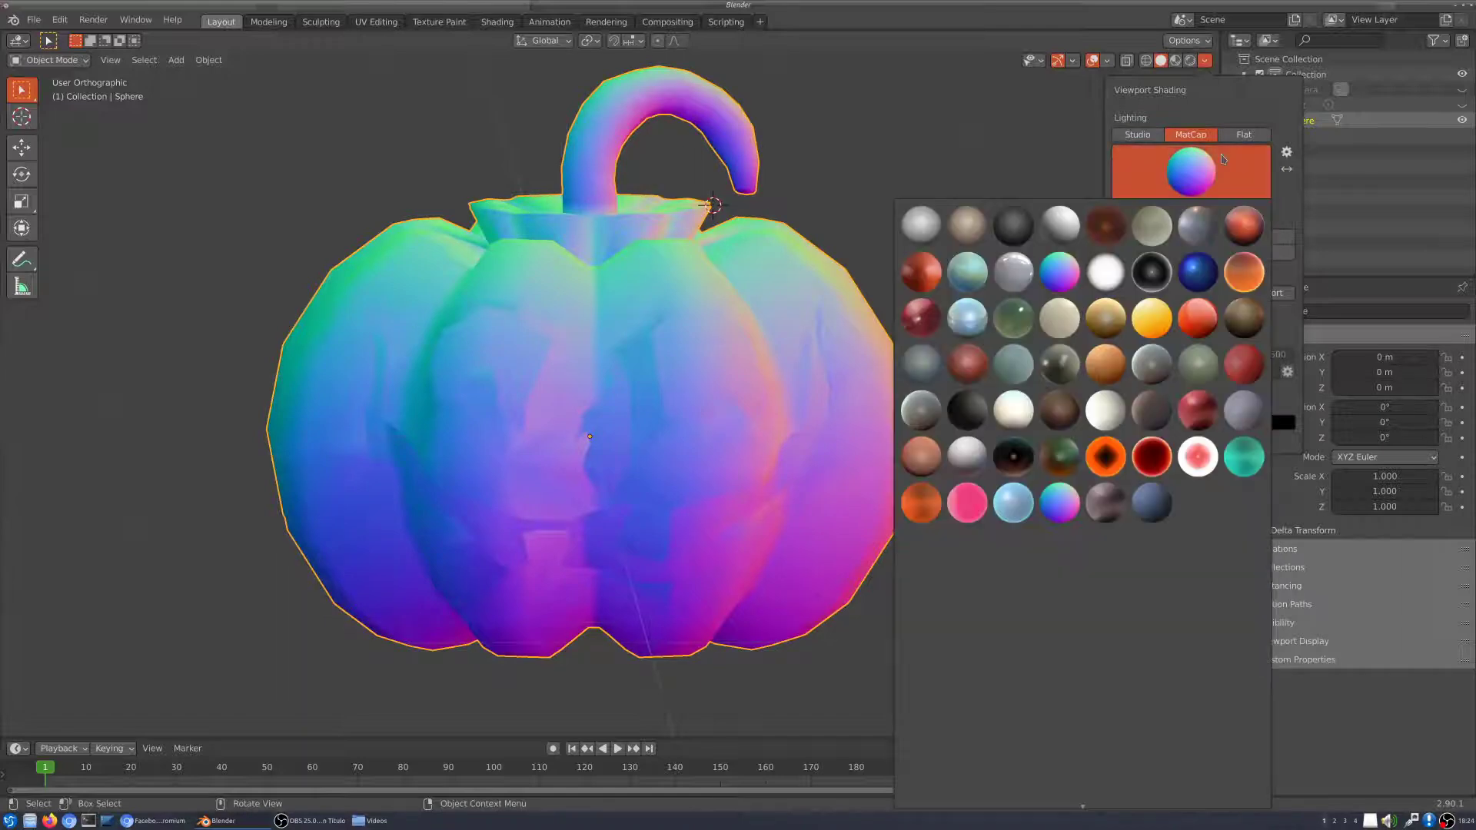
pyautogui.click(1165, 280)
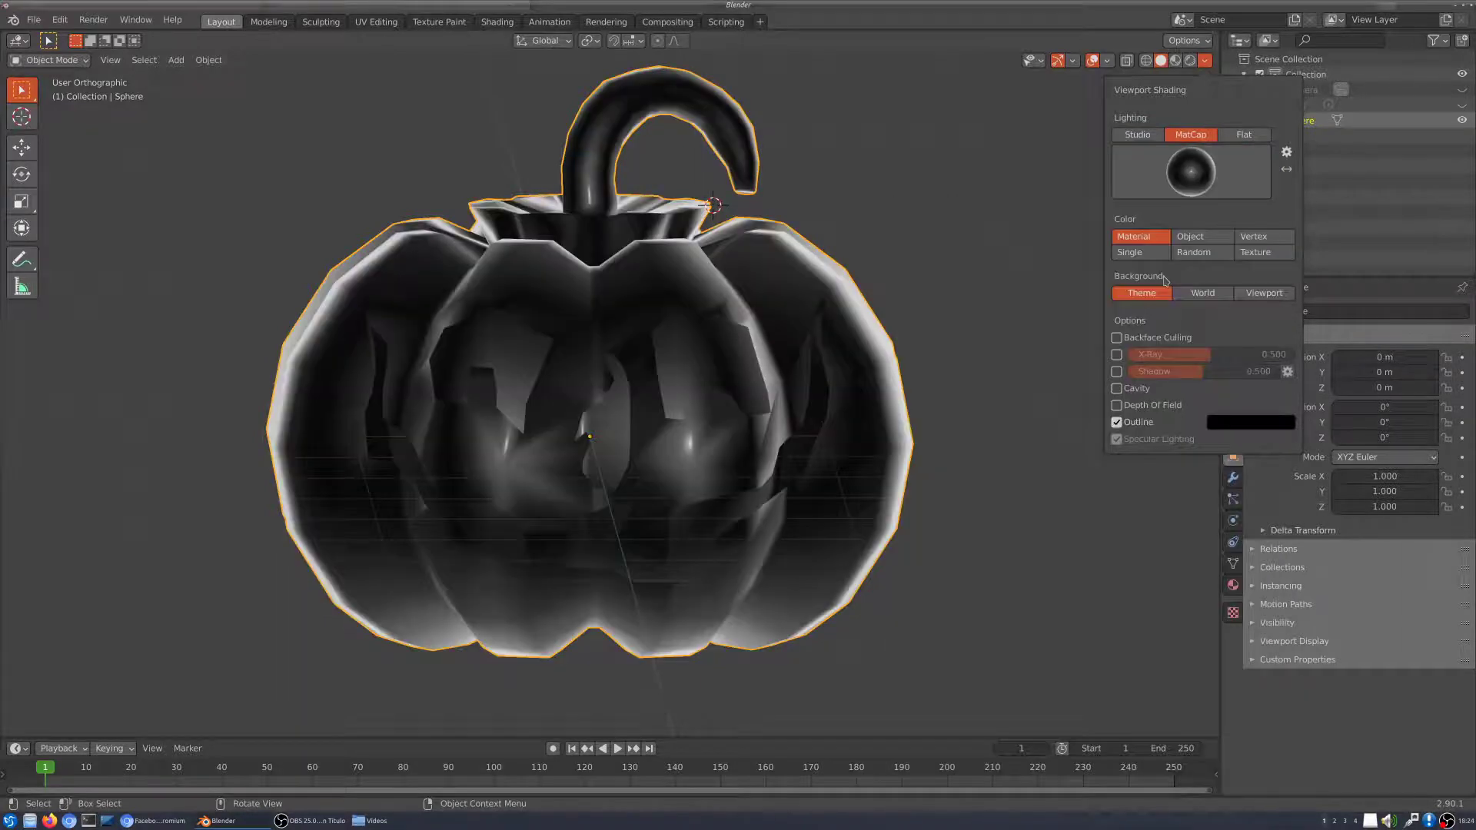
pyautogui.moveTo(860, 446)
pyautogui.mouseDown(button='middle')
pyautogui.moveTo(780, 425)
pyautogui.moveTo(550, 470)
pyautogui.mouseUp(button='middle')
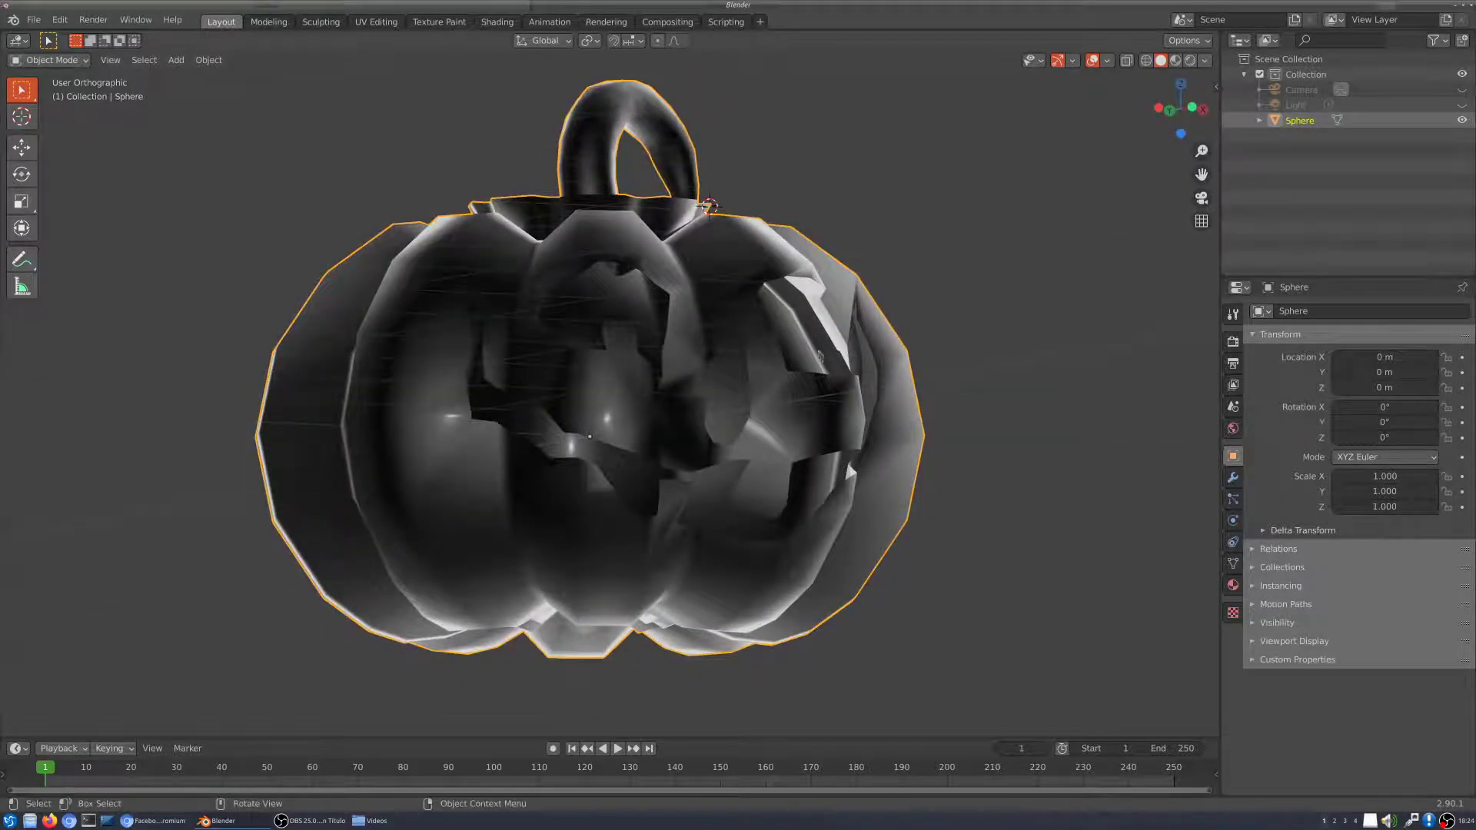
# Step: Try the glossy dark olive matcap on the pumpkin
pyautogui.click(1205, 60)
pyautogui.click(1196, 180)
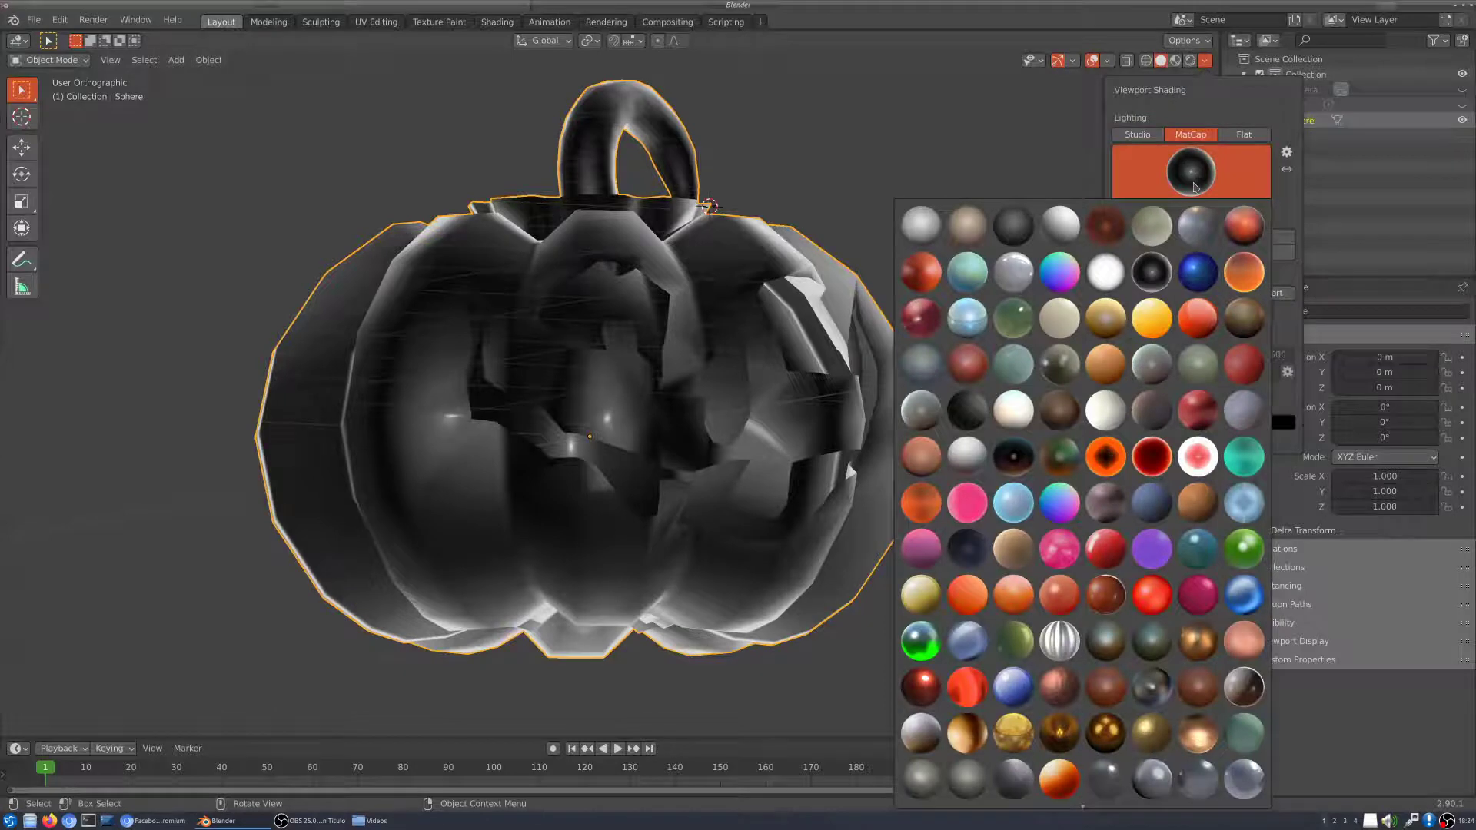
pyautogui.click(1064, 370)
pyautogui.moveTo(904, 438)
pyautogui.mouseDown(button='middle')
pyautogui.moveTo(750, 450)
pyautogui.moveTo(799, 448)
pyautogui.mouseUp(button='middle')
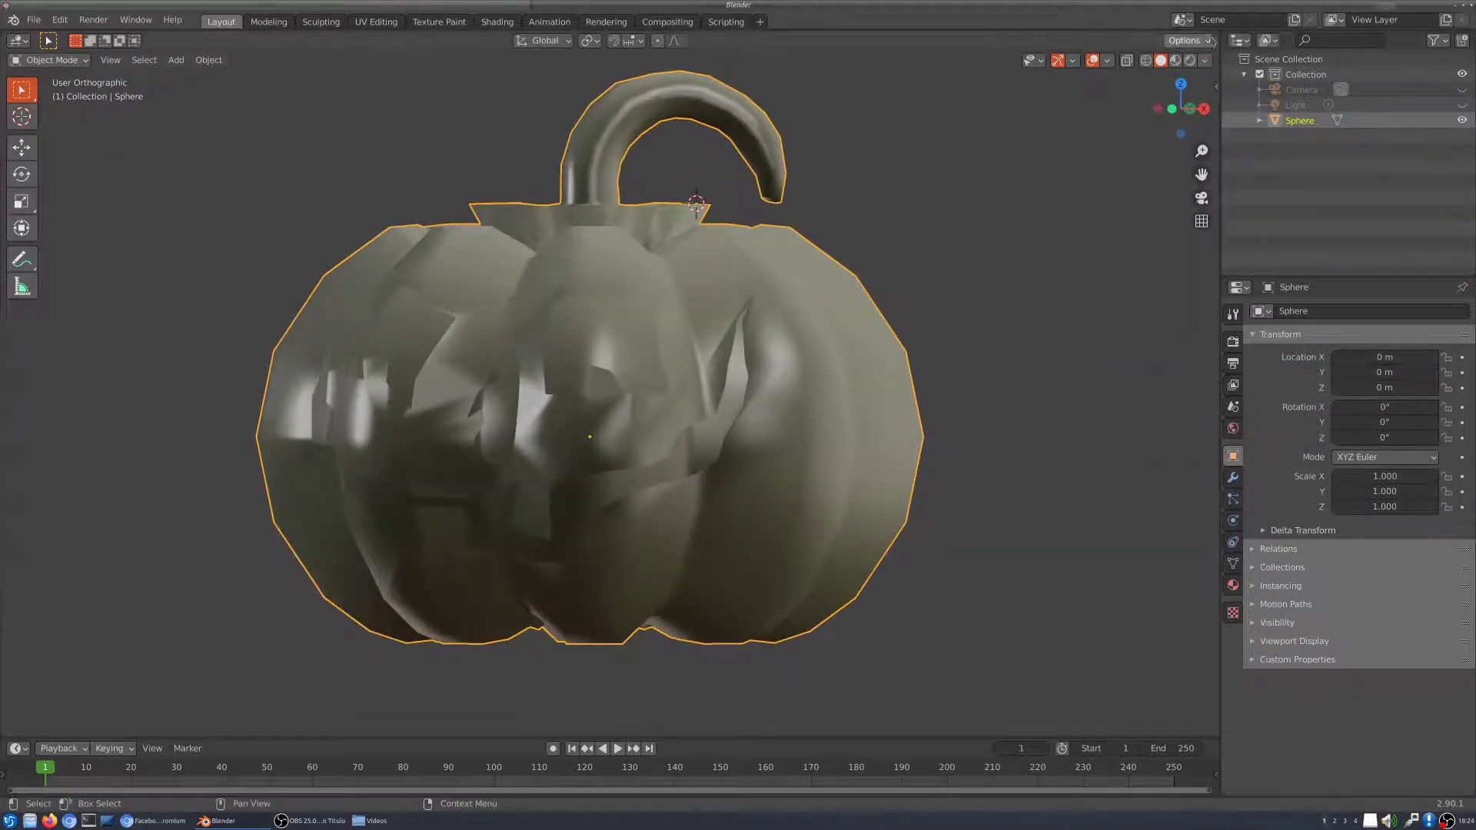
# Step: Choose the glowing orange matcap with the reddish top for the viewport shading
pyautogui.click(1205, 60)
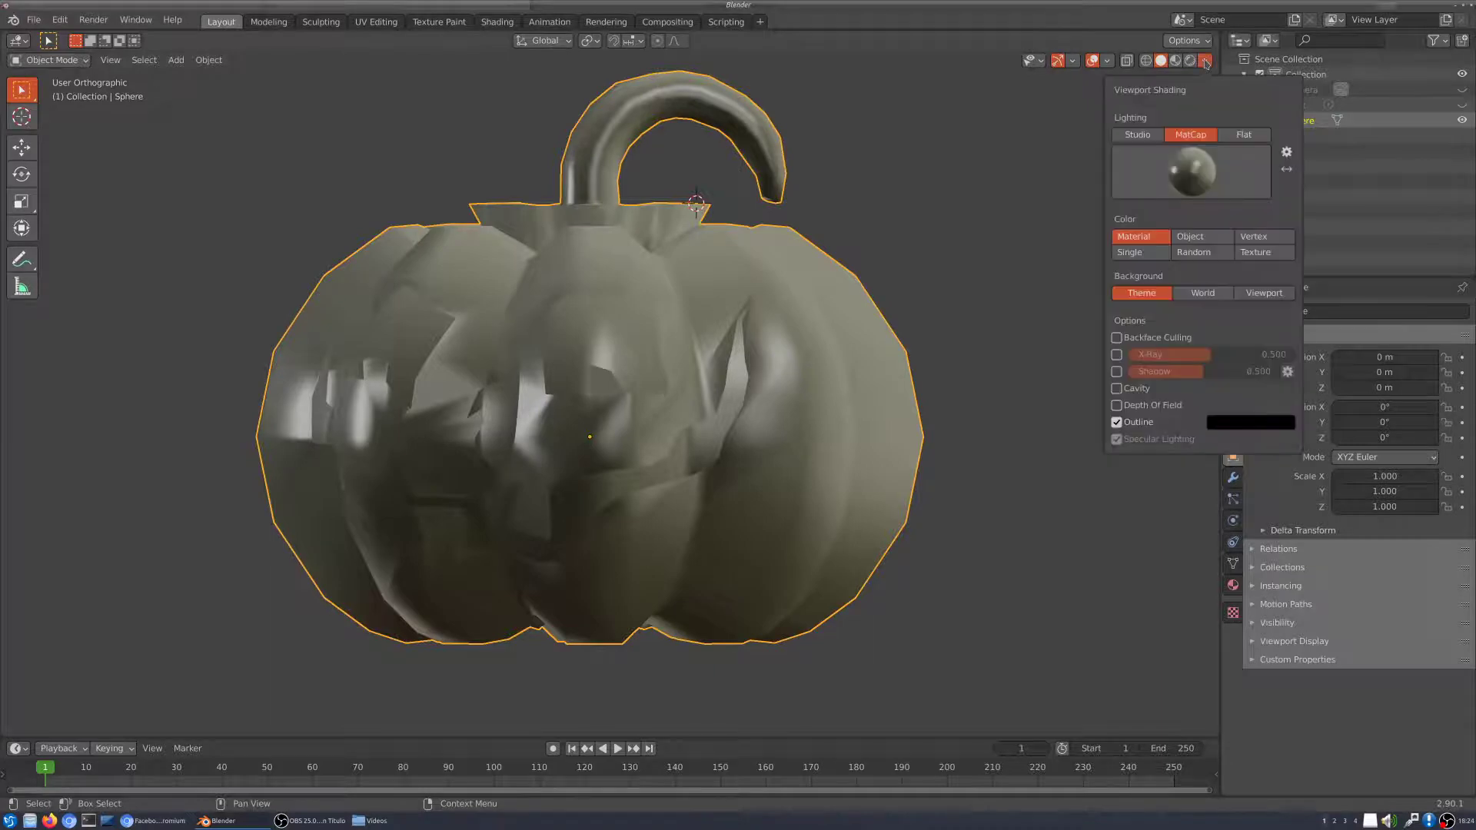
pyautogui.click(1202, 176)
pyautogui.click(1248, 286)
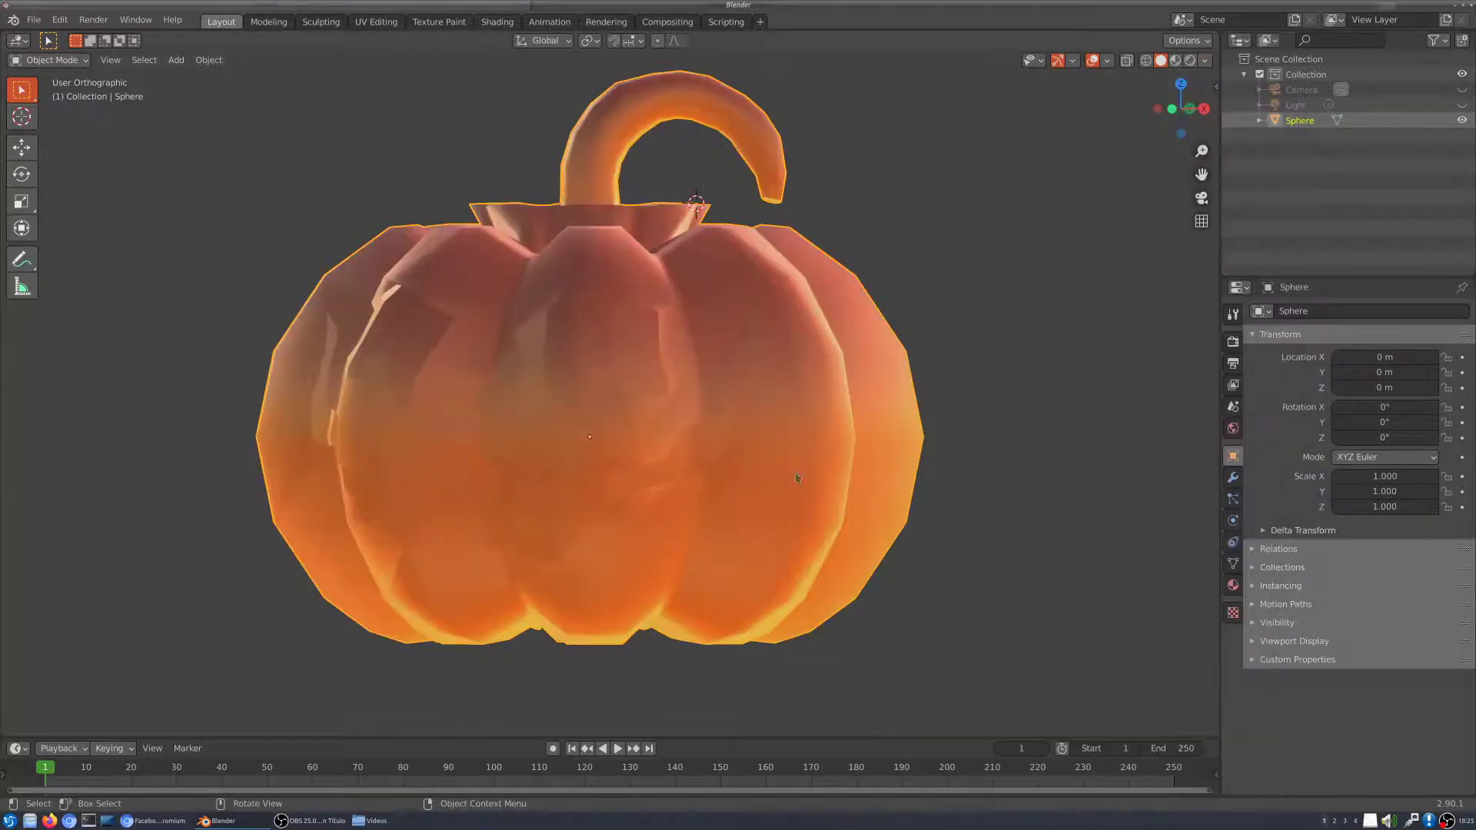
pyautogui.moveTo(791, 482)
pyautogui.mouseDown(button='middle')
pyautogui.moveTo(834, 461)
pyautogui.moveTo(952, 461)
pyautogui.moveTo(983, 481)
pyautogui.moveTo(759, 353)
pyautogui.moveTo(861, 346)
pyautogui.moveTo(961, 292)
pyautogui.mouseUp(button='middle')
# Step: Enable Cavity in the viewport shading and set its type to Both
pyautogui.click(1204, 60)
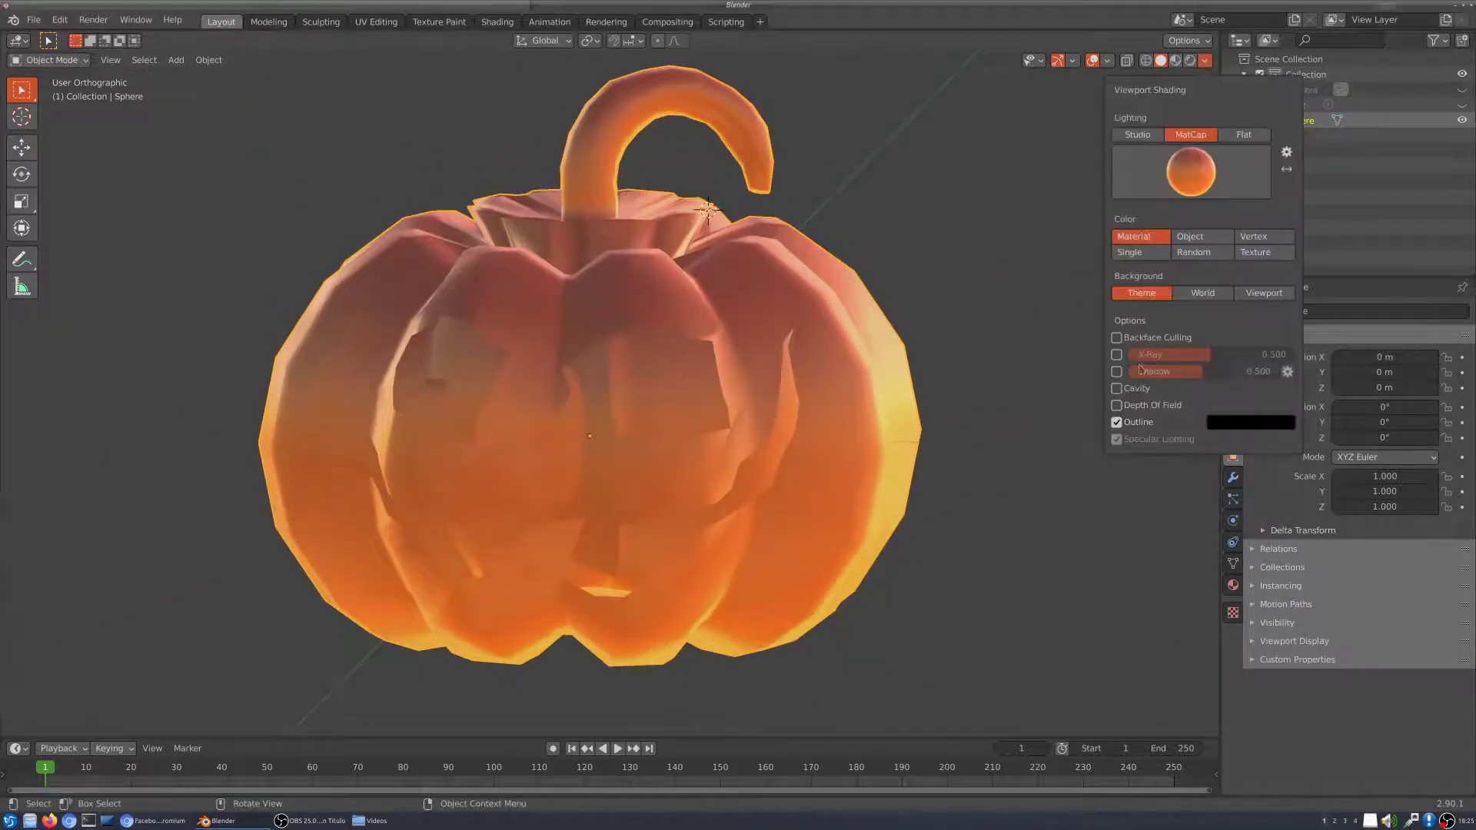
pyautogui.click(1118, 389)
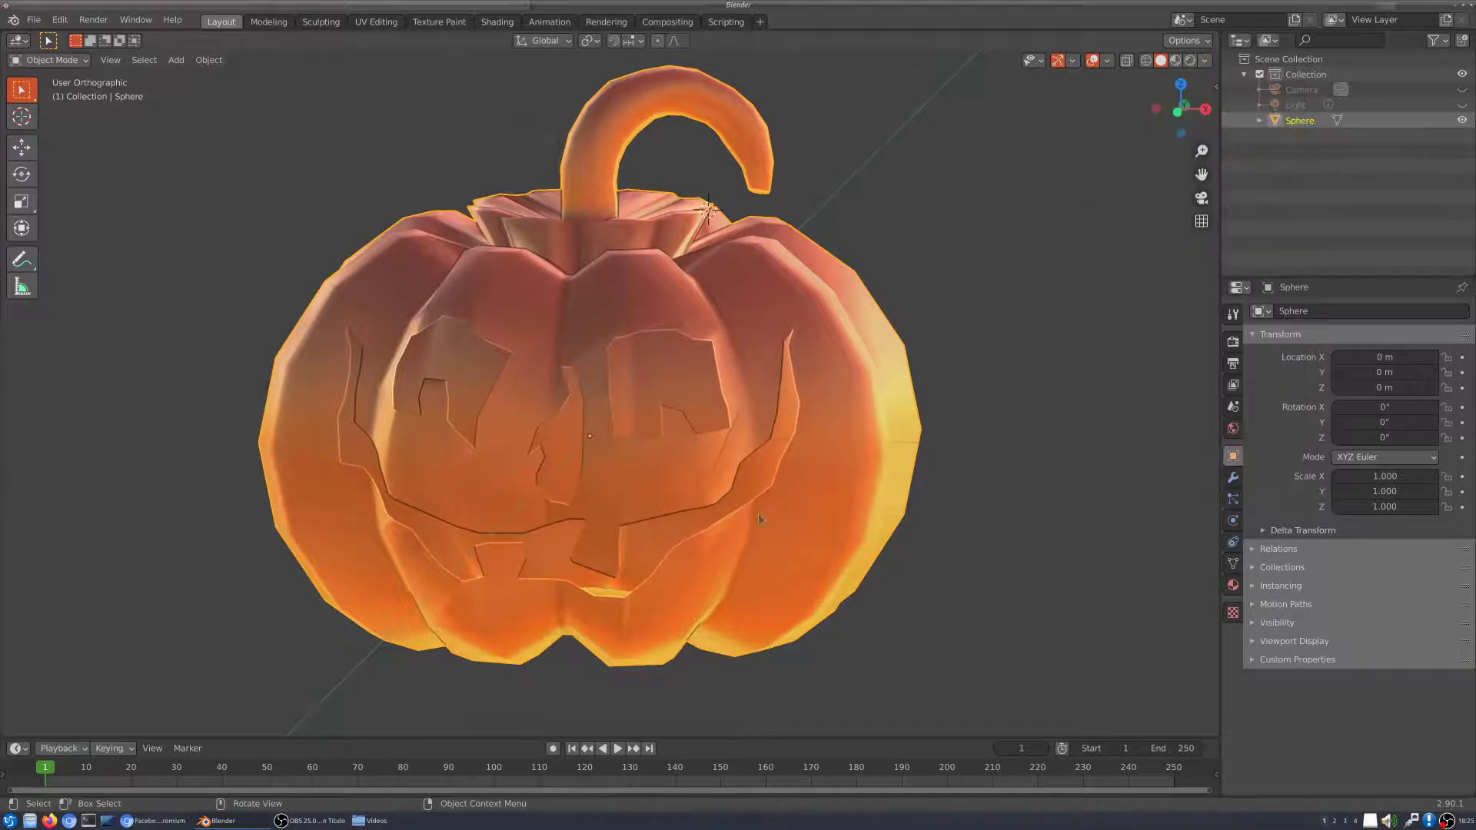
pyautogui.moveTo(769, 476)
pyautogui.mouseDown(button='middle')
pyautogui.moveTo(841, 469)
pyautogui.moveTo(1014, 156)
pyautogui.mouseUp(button='middle')
pyautogui.click(1205, 60)
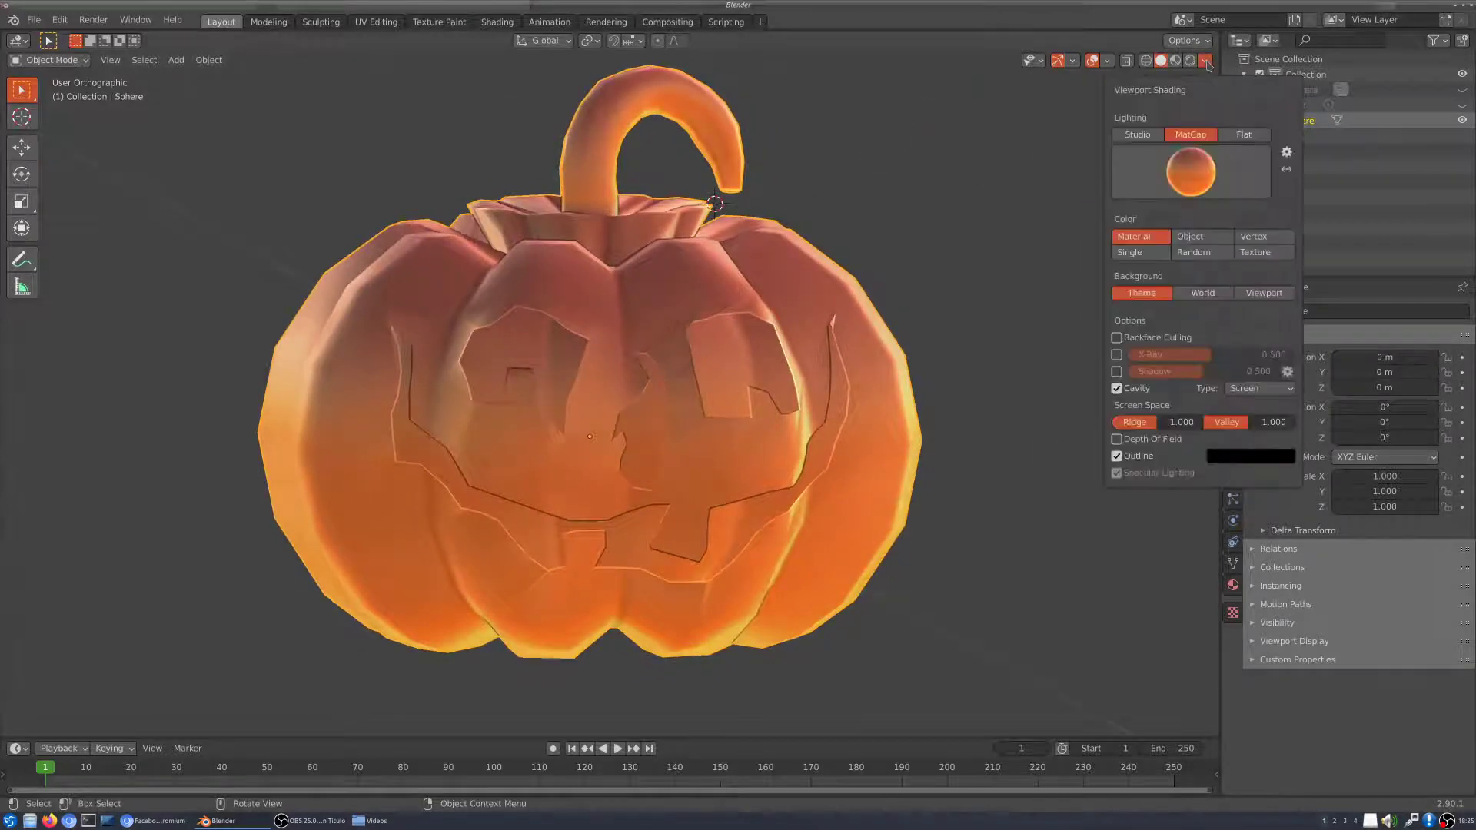
pyautogui.click(1261, 389)
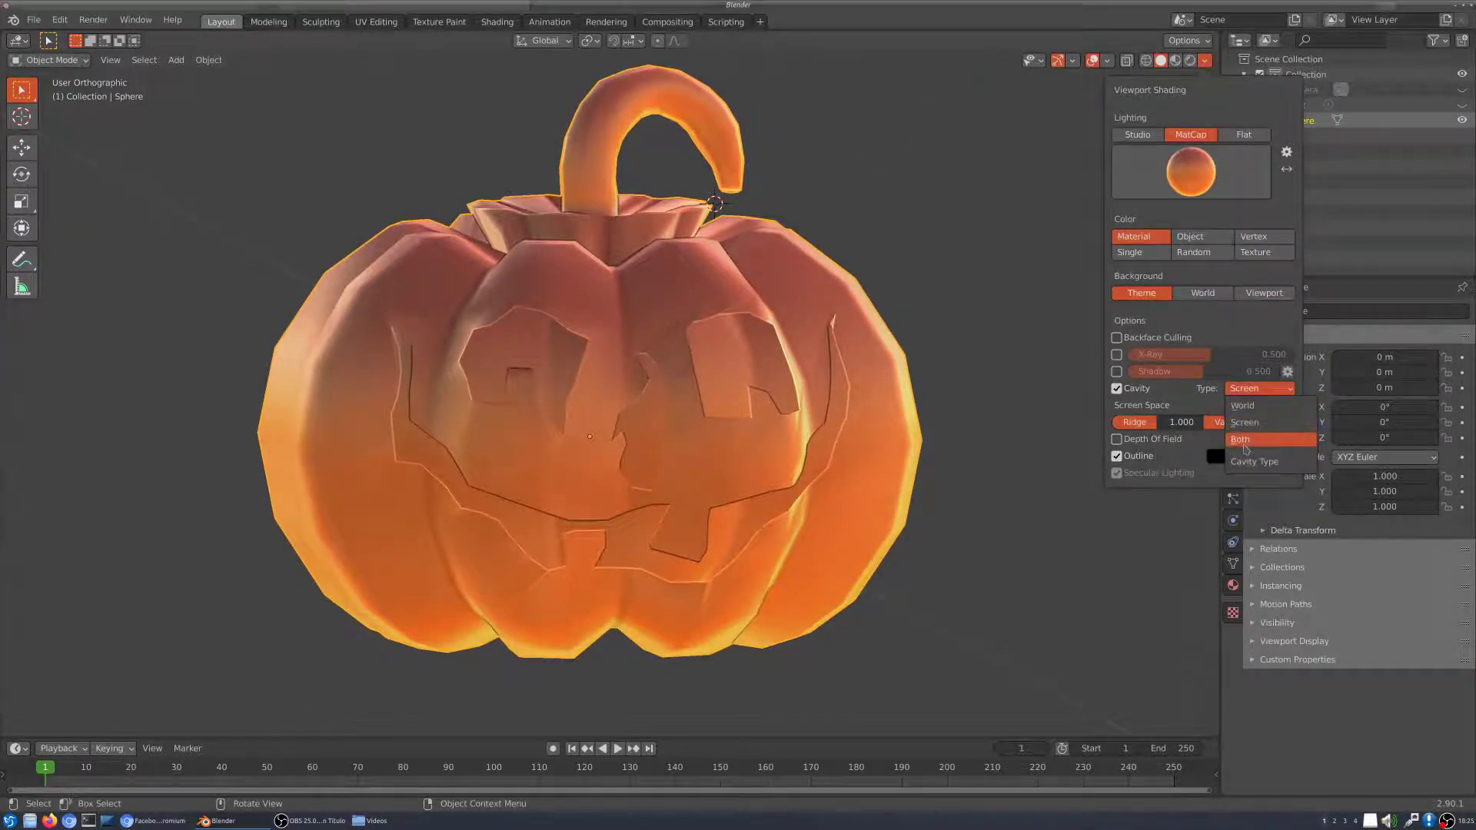
pyautogui.click(1241, 439)
# Step: Examine the carved mouth, eyes, nose and underside of the shaded pumpkin from below, the front and both sides
pyautogui.moveTo(1050, 371); pyautogui.dragTo(615, 475, button='middle')
pyautogui.moveTo(746, 500); pyautogui.dragTo(653, 431, button='middle')
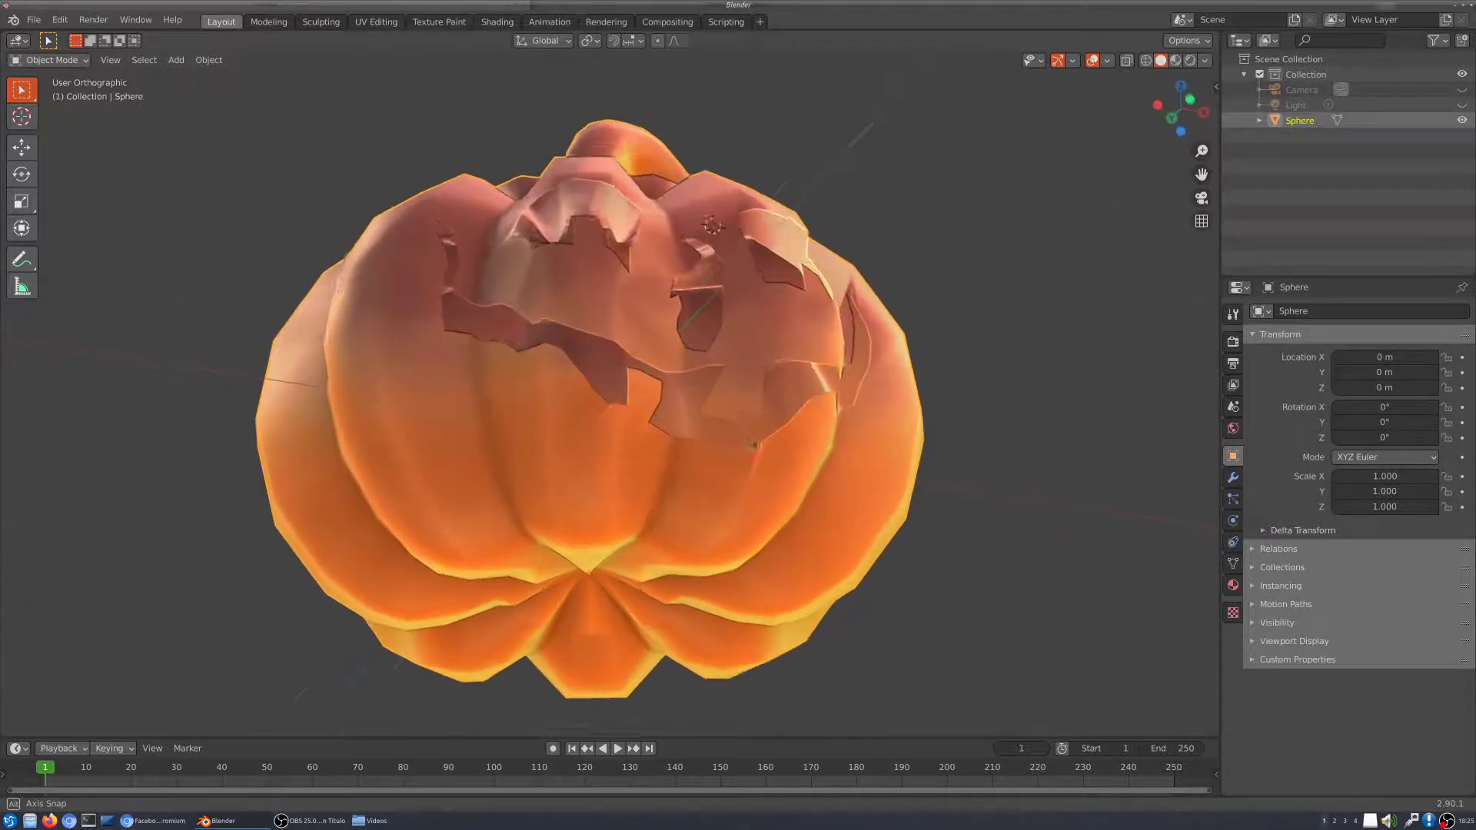
pyautogui.scroll(5, 523, 390)
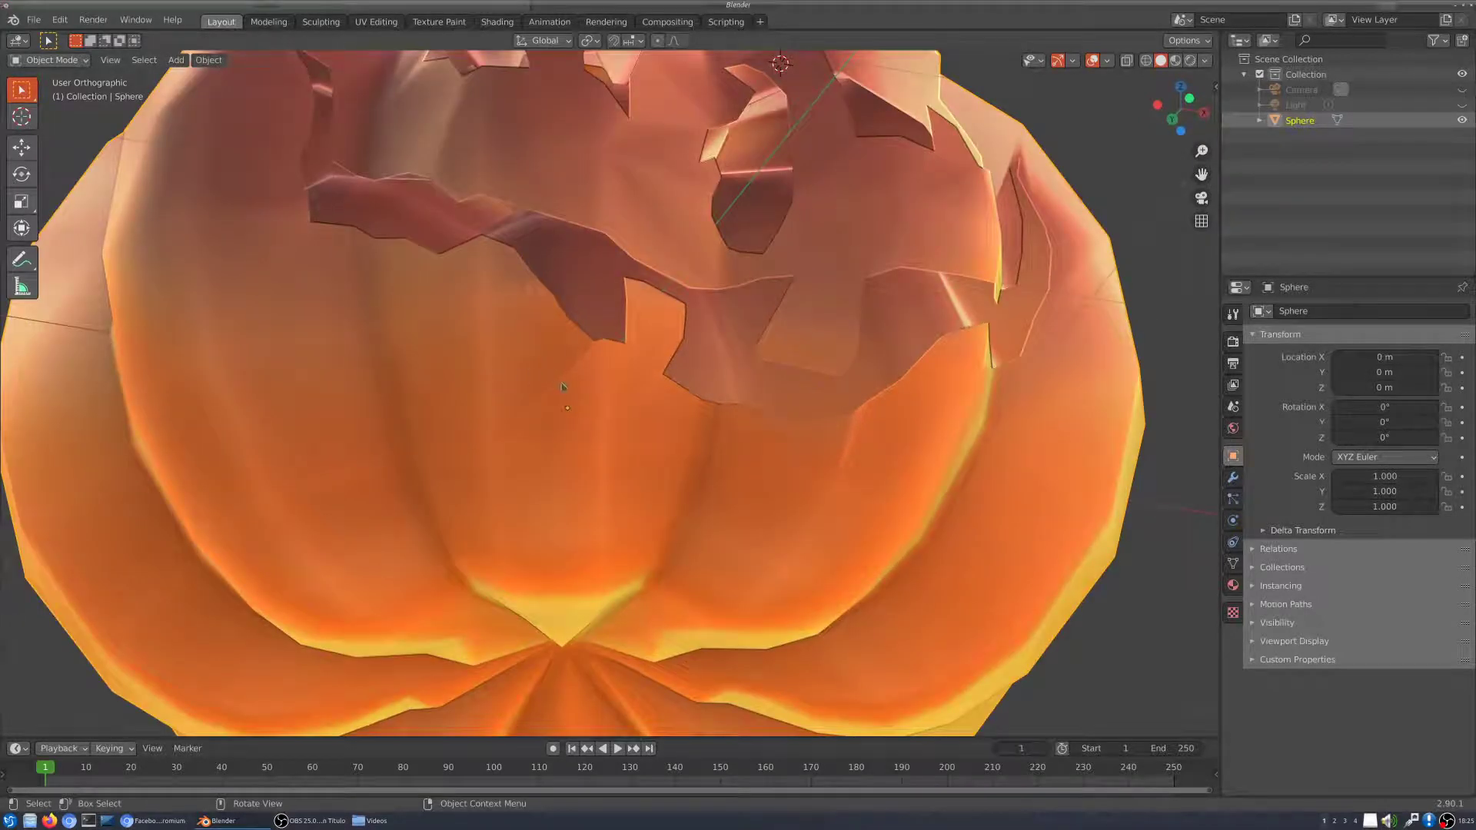
pyautogui.moveTo(606, 406); pyautogui.dragTo(562, 406, button='middle')
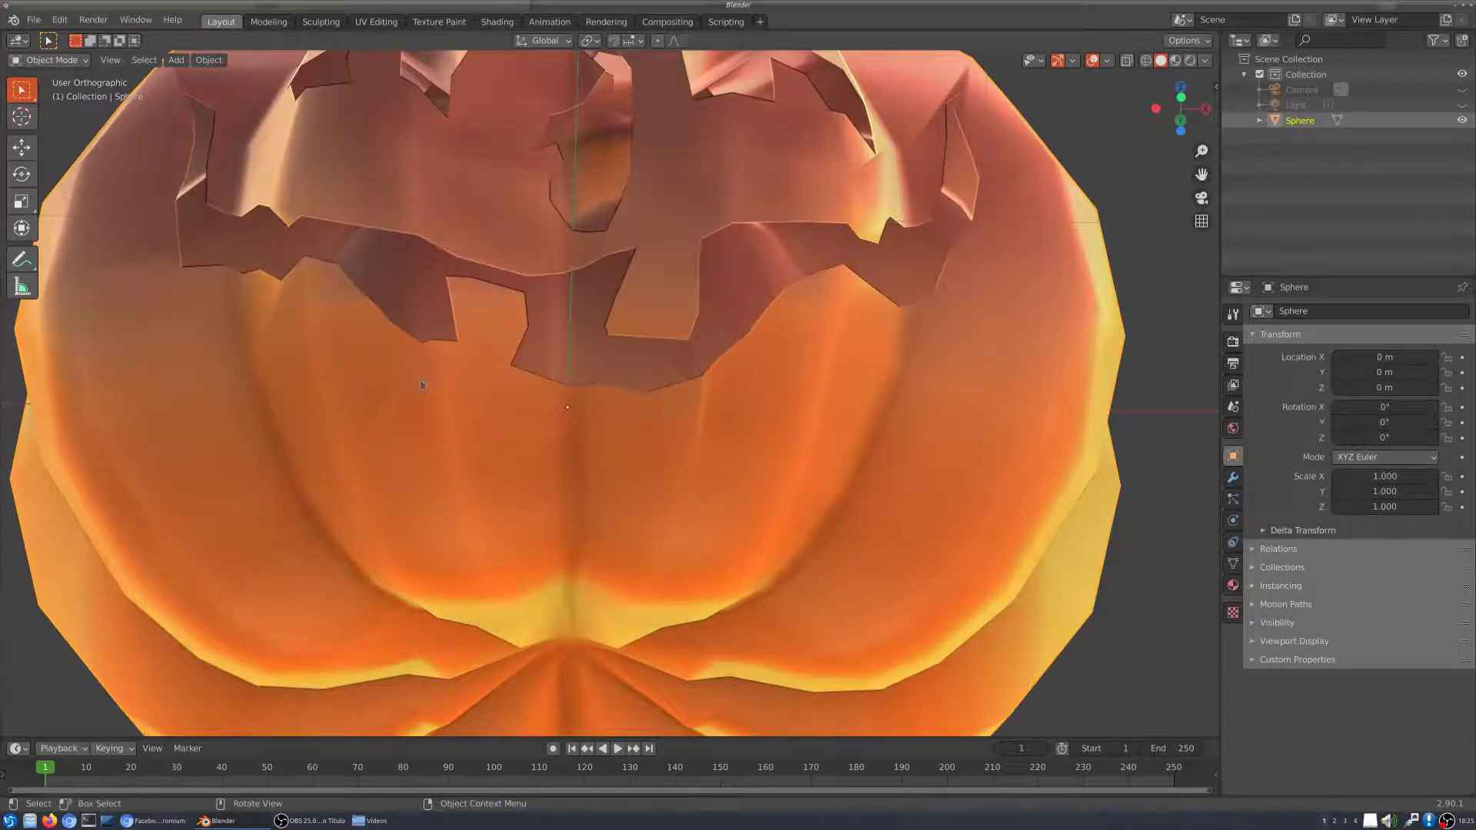
pyautogui.scroll(-6, 752, 399)
pyautogui.moveTo(751, 398); pyautogui.dragTo(753, 463, button='middle')
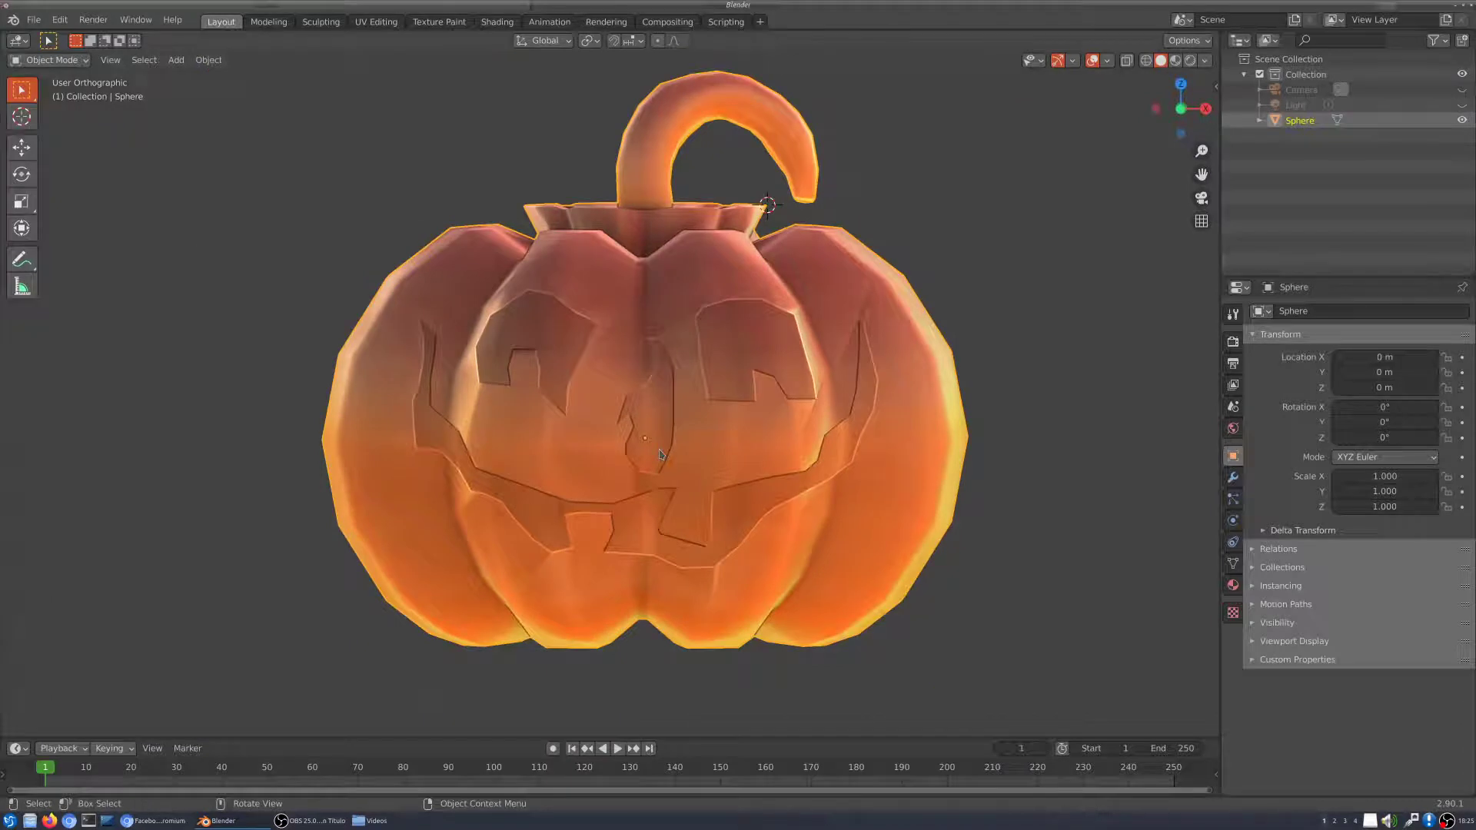
pyautogui.moveTo(592, 473); pyautogui.dragTo(671, 499, button='middle')
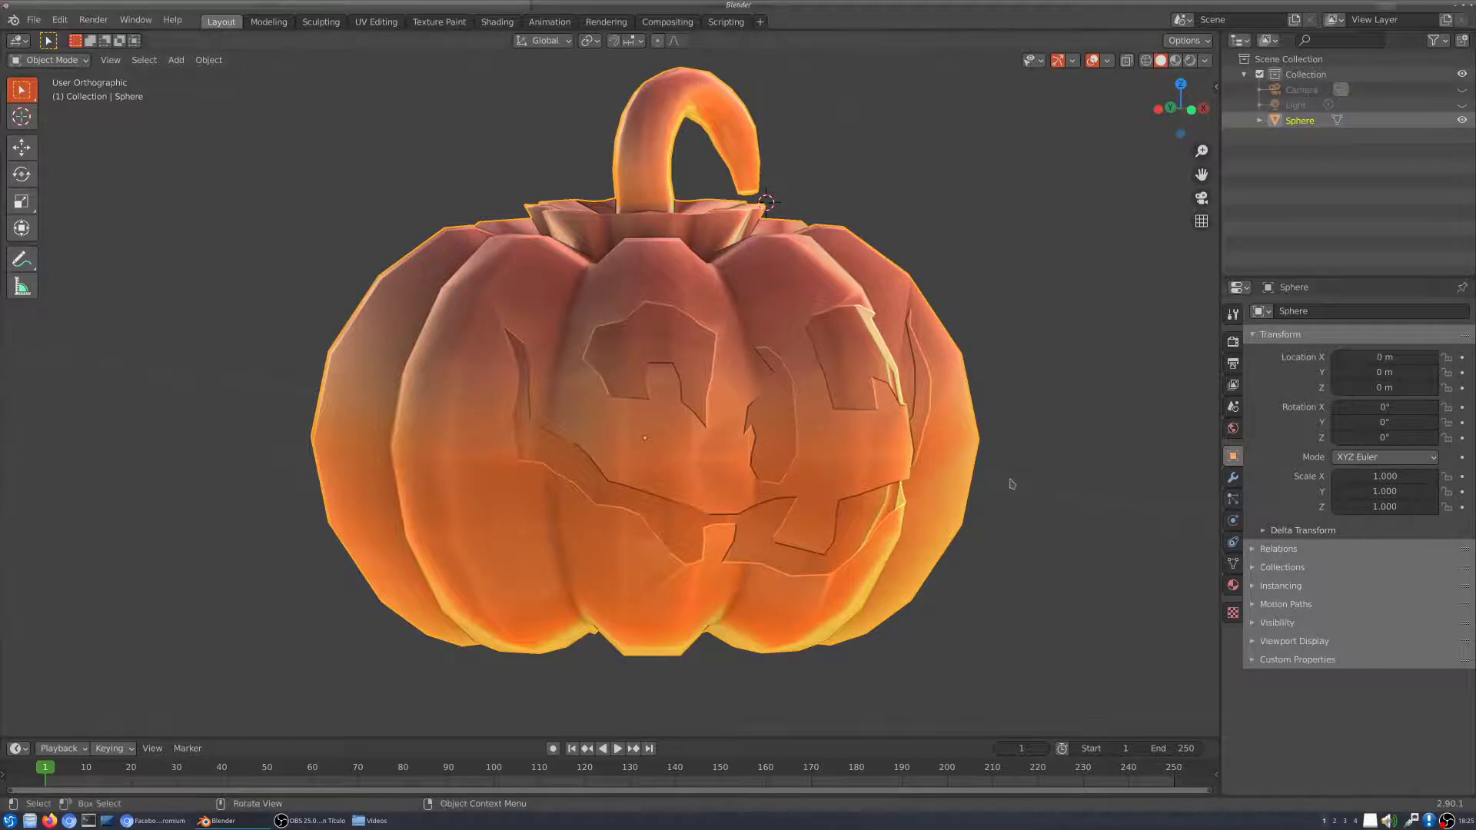
pyautogui.moveTo(1010, 486); pyautogui.dragTo(949, 485, button='middle')
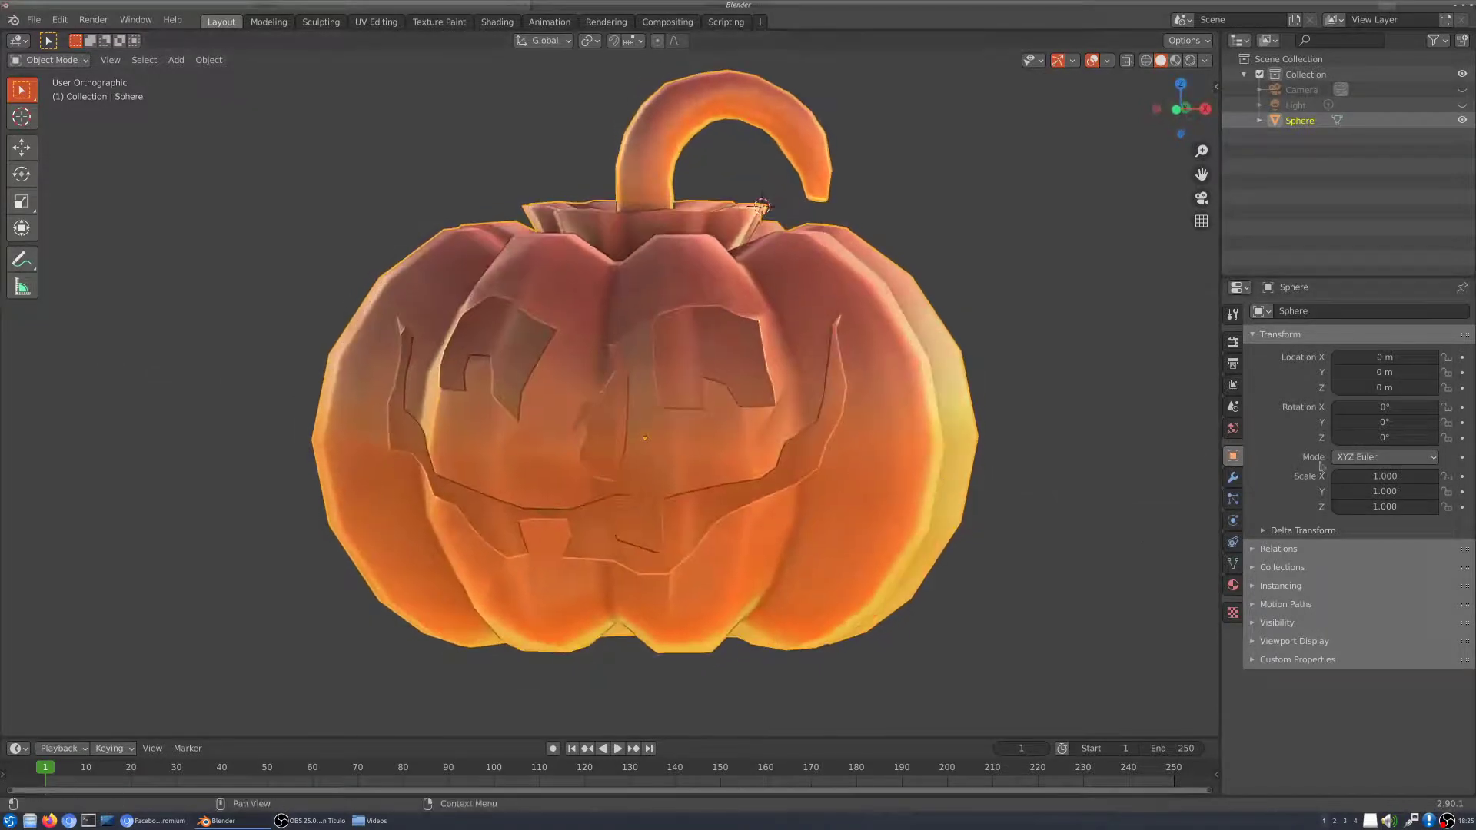
# Step: Add a Subdivision Surface modifier to the pumpkin and check the smoothed face openings from several angles
pyautogui.click(1233, 477)
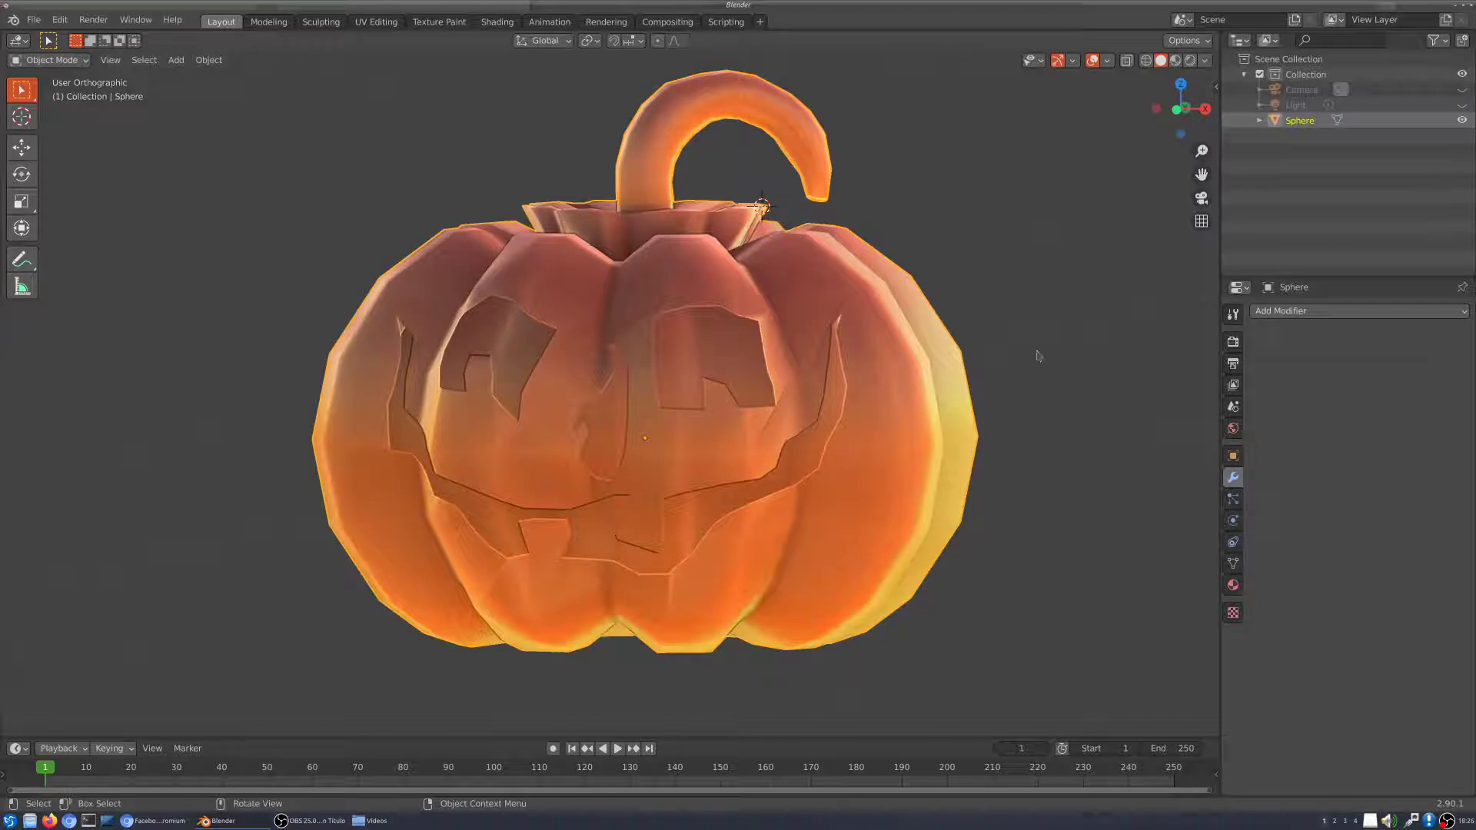
pyautogui.click(1285, 312)
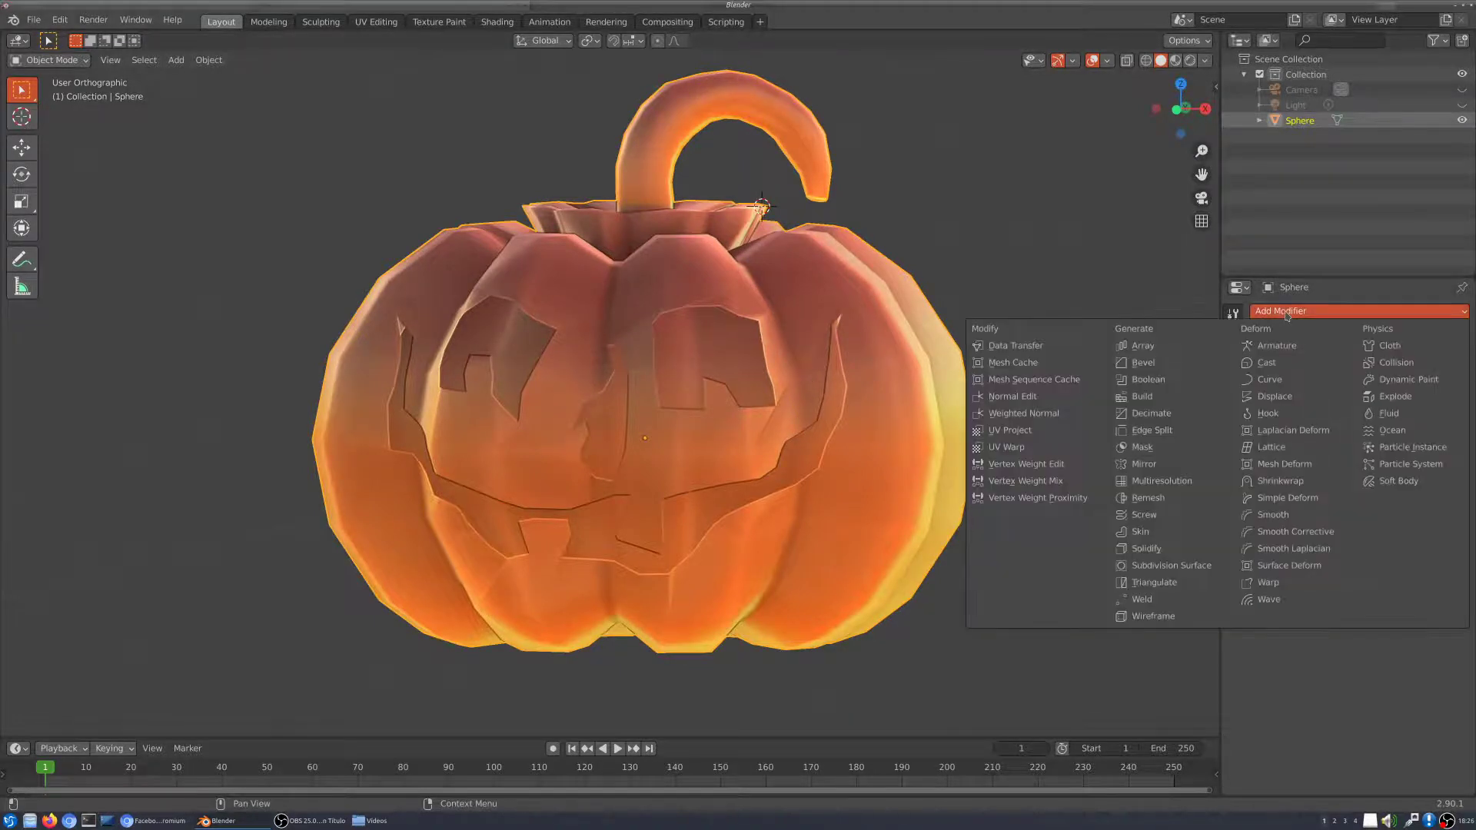
pyautogui.click(1165, 566)
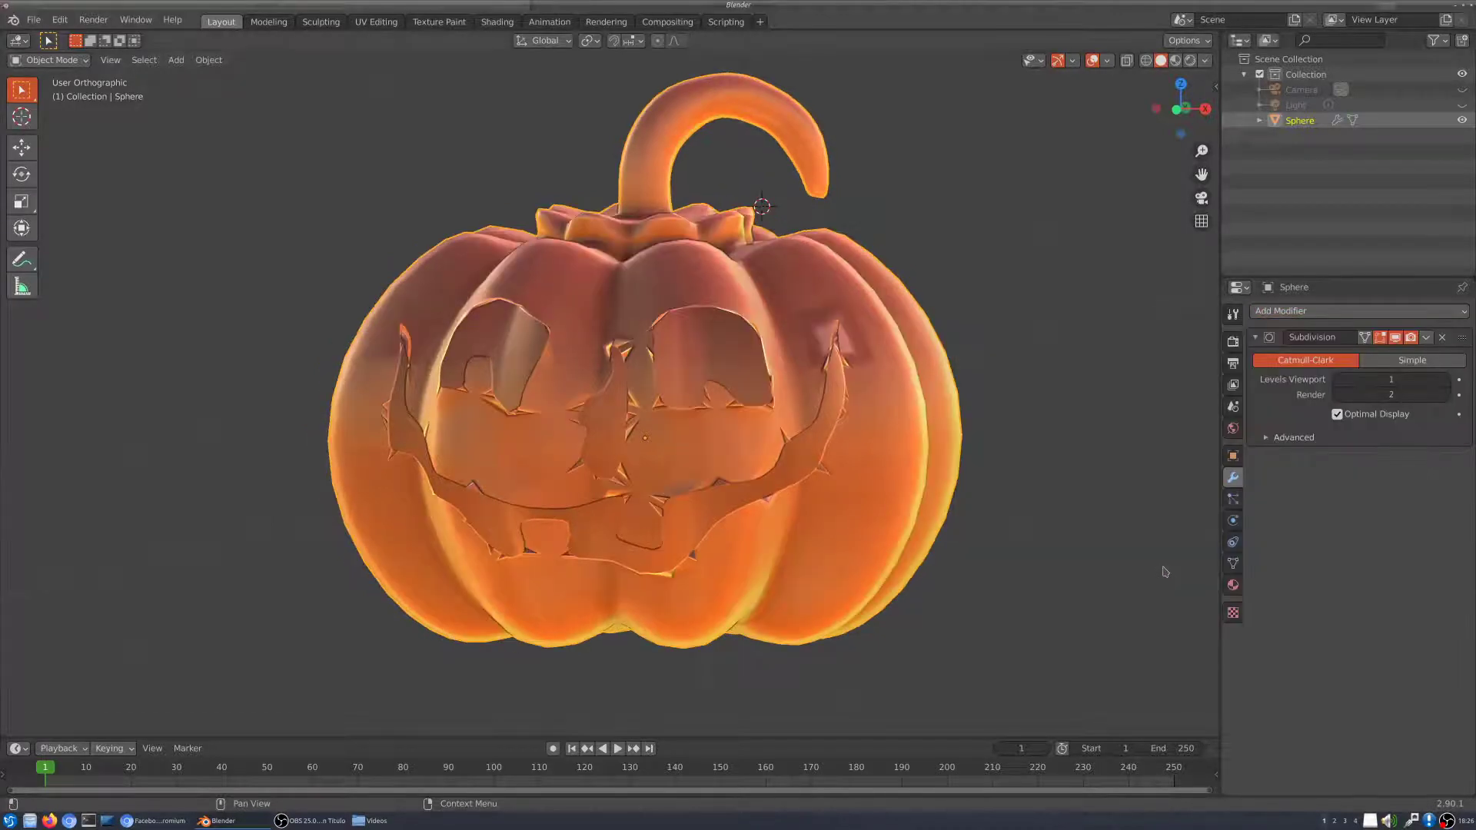
pyautogui.moveTo(646, 430); pyautogui.dragTo(769, 452, button='middle')
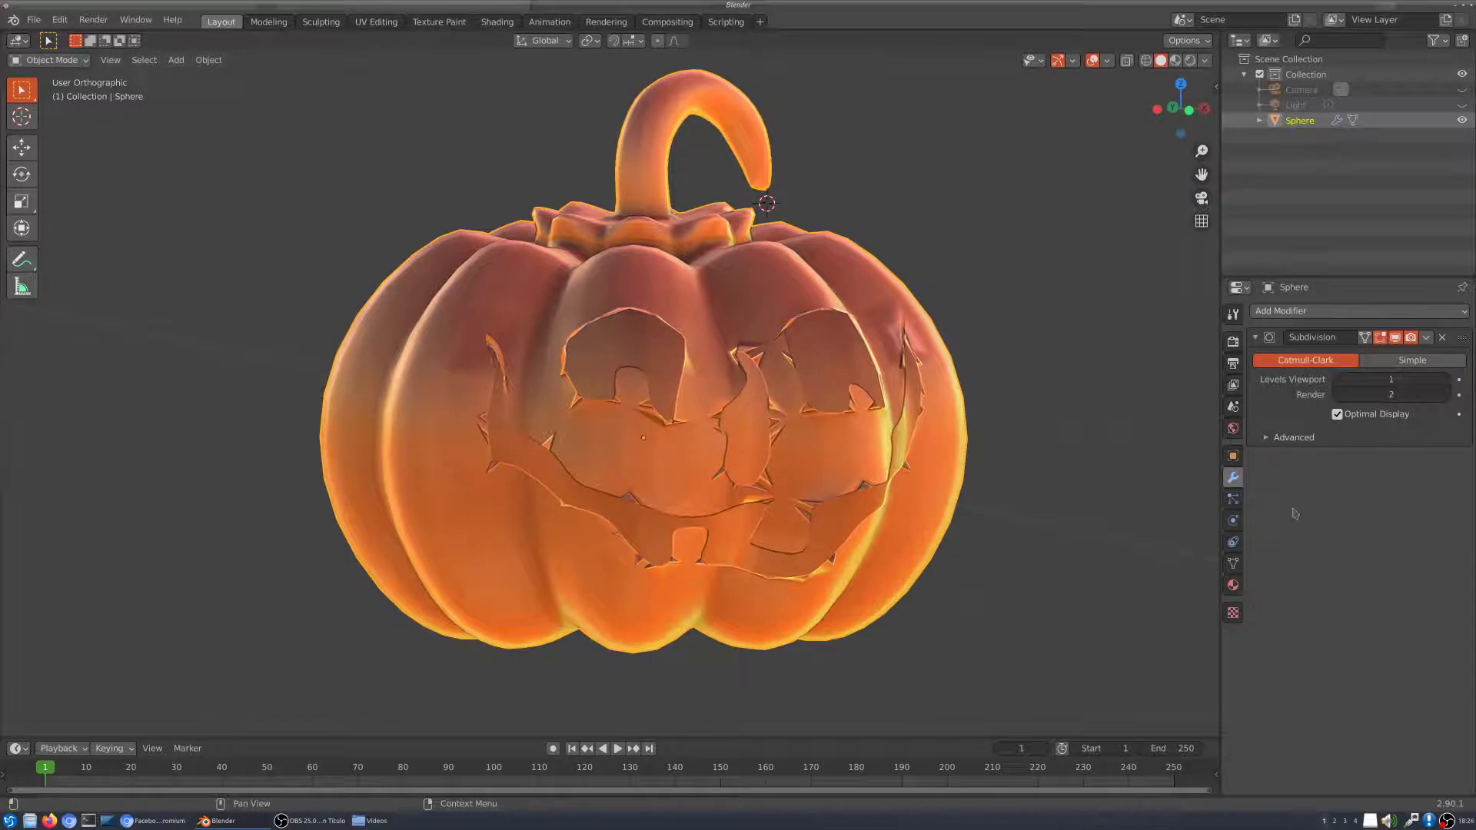
pyautogui.moveTo(692, 450); pyautogui.dragTo(696, 347, button='middle')
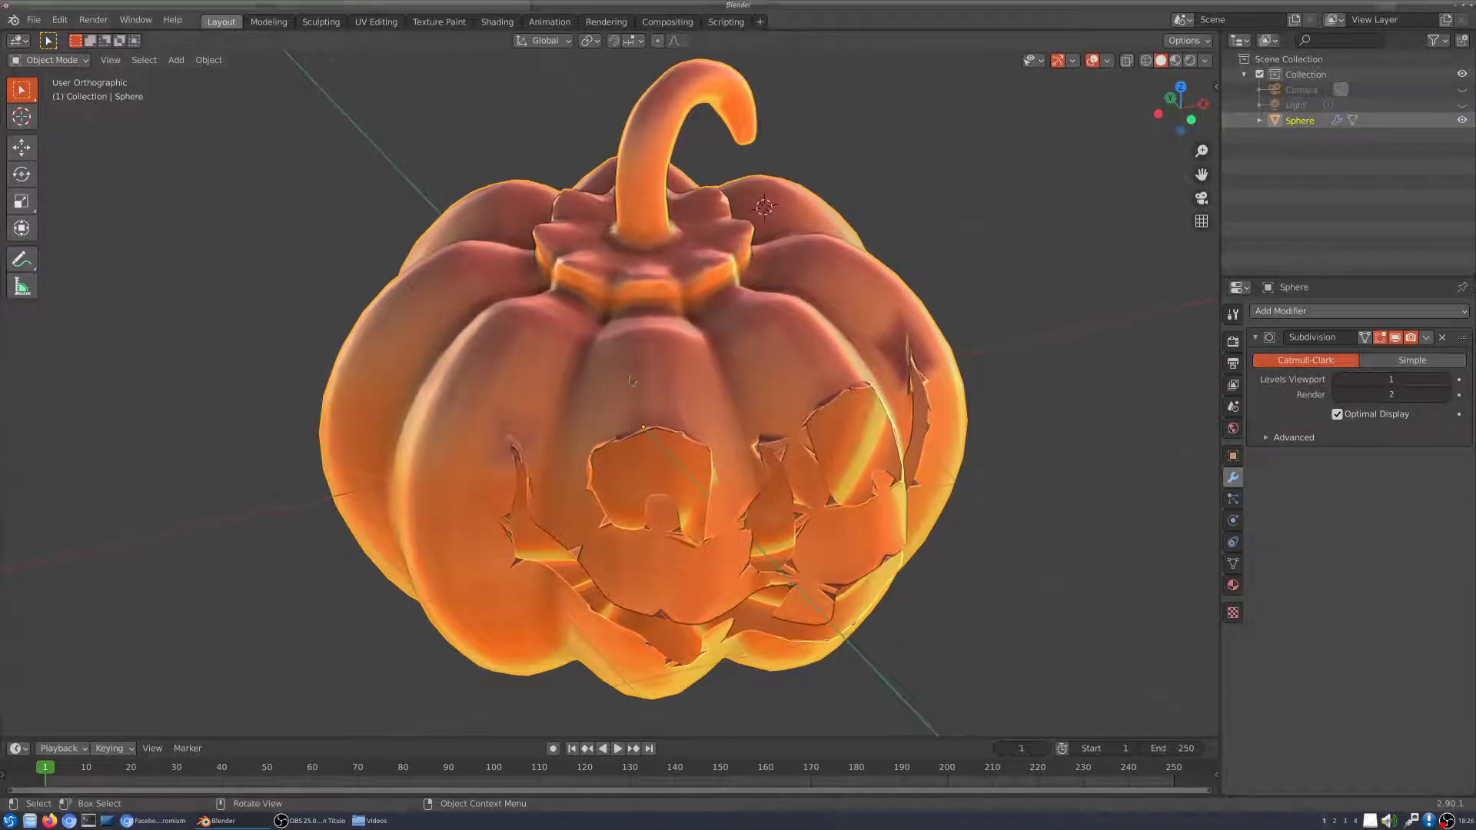
pyautogui.moveTo(868, 376); pyautogui.dragTo(815, 338, button='middle')
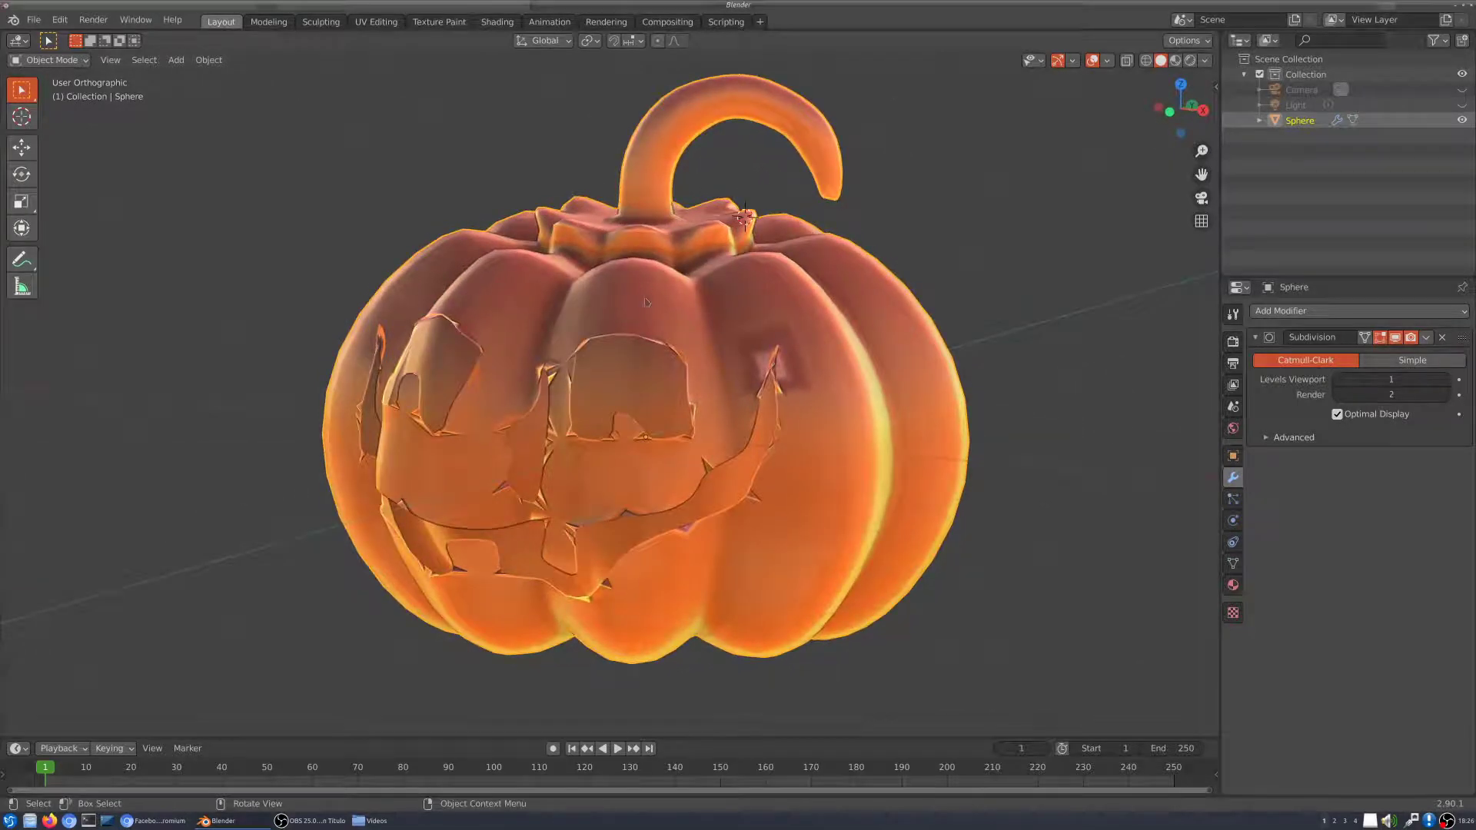
pyautogui.moveTo(644, 312)
pyautogui.mouseDown(button='middle')
pyautogui.moveTo(786, 295)
pyautogui.moveTo(761, 270)
pyautogui.mouseUp(button='middle')
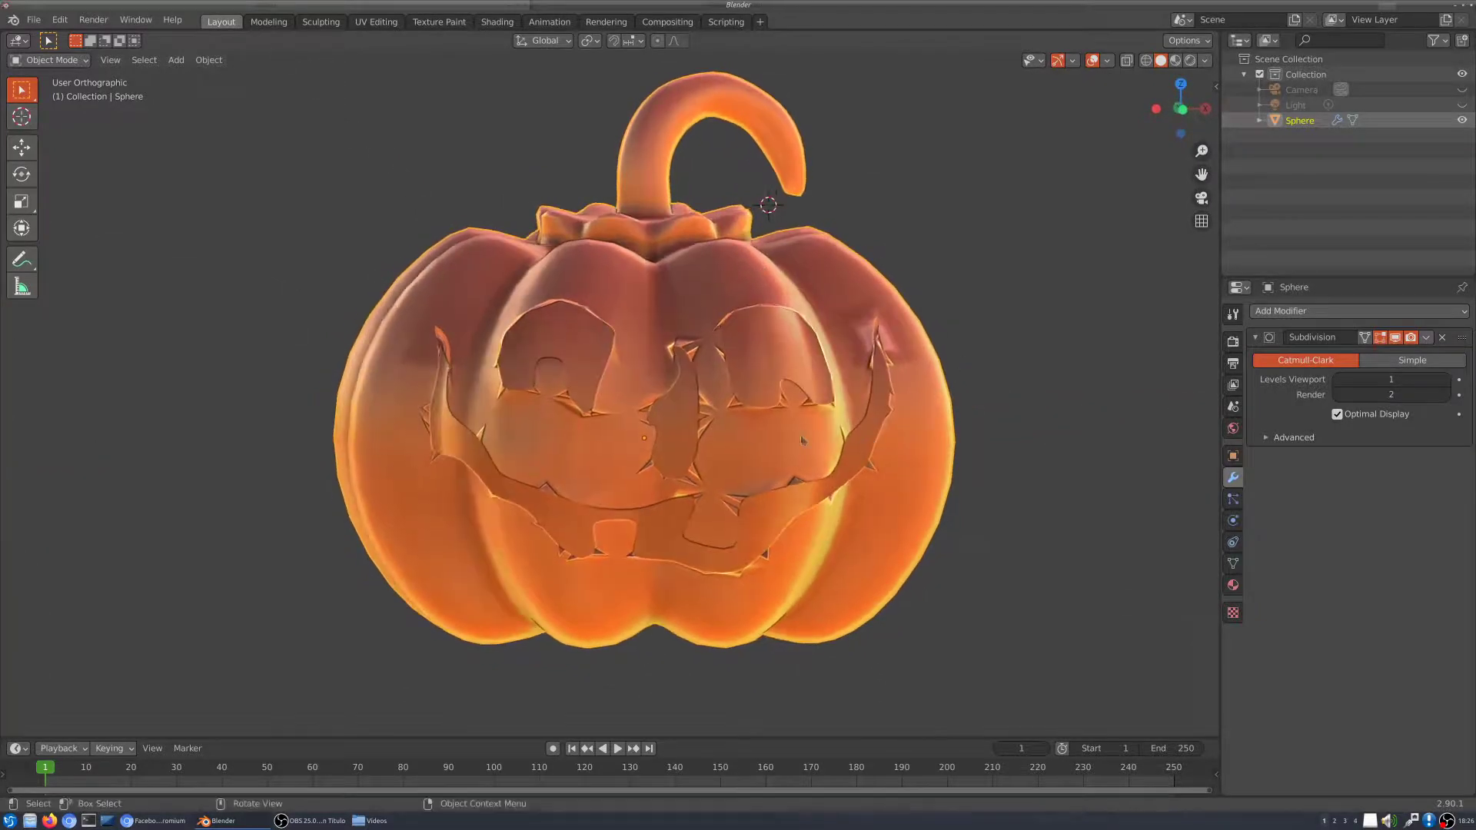
pyautogui.moveTo(733, 459); pyautogui.dragTo(692, 477, button='middle')
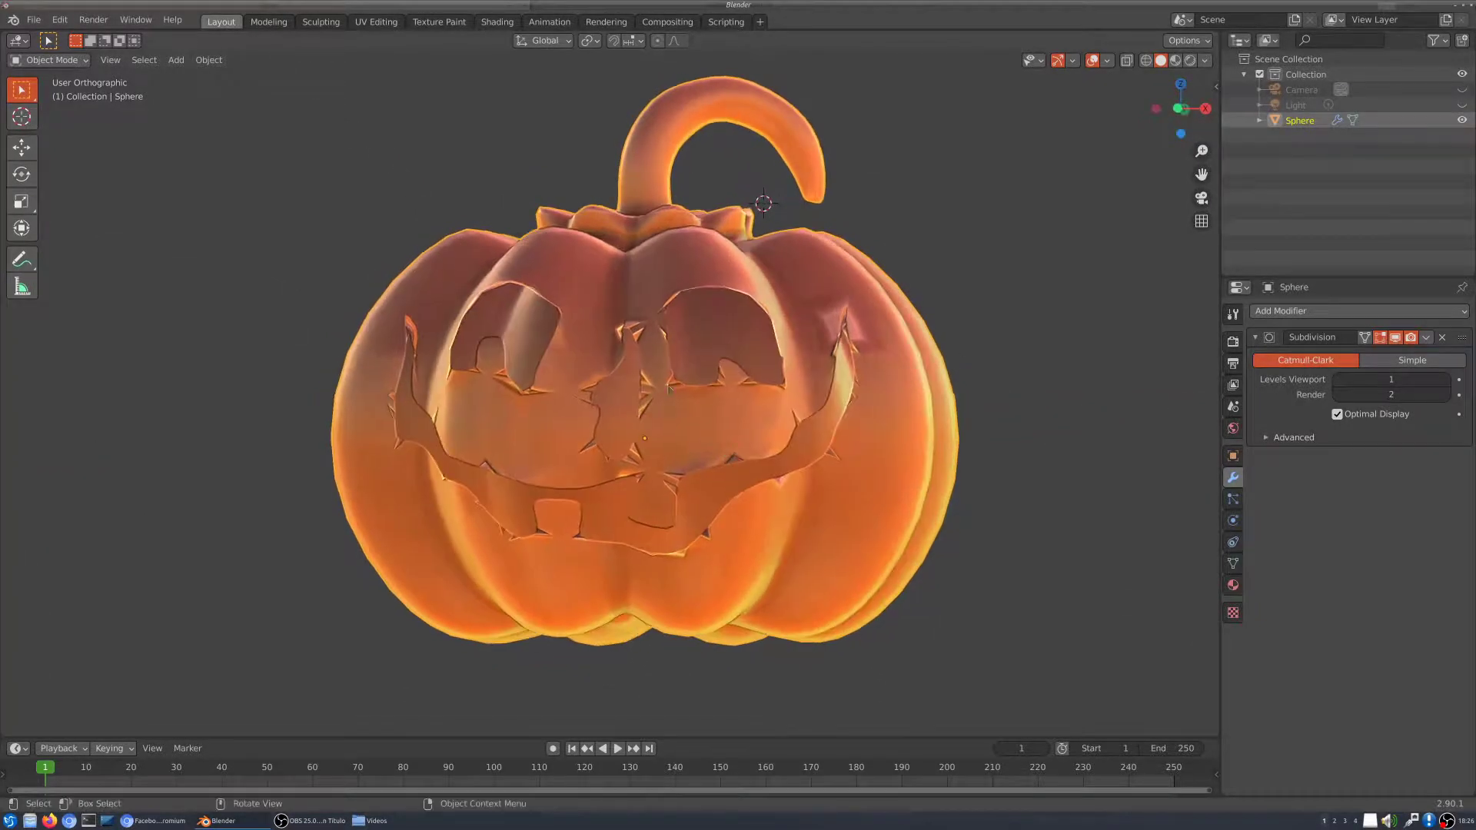
# Step: Examine the edges of the carved eyes, nose and mouth on the subdivided pumpkin up close and from the front
pyautogui.scroll(6, 666, 489)
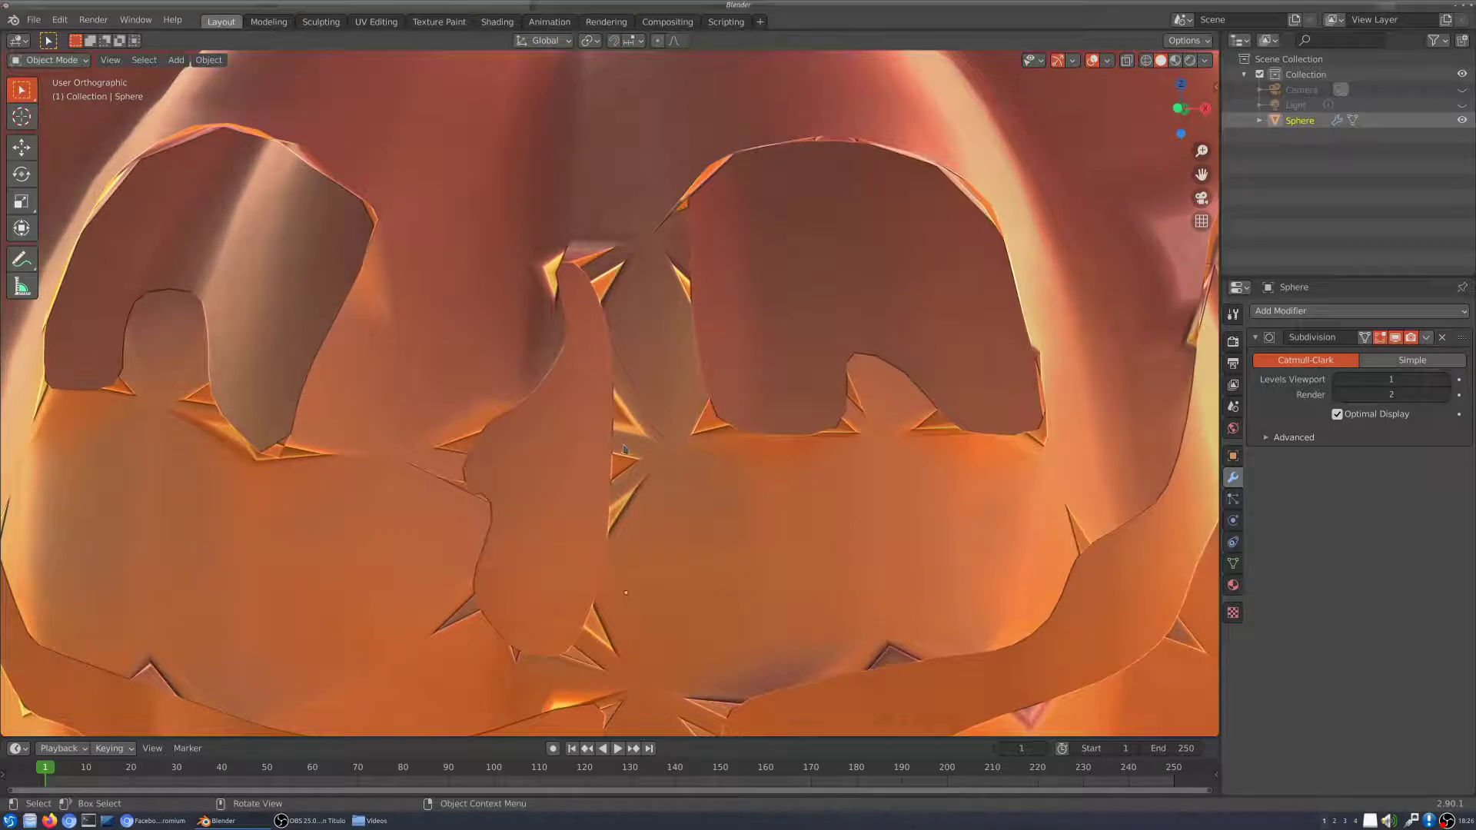
pyautogui.scroll(-6, 644, 273)
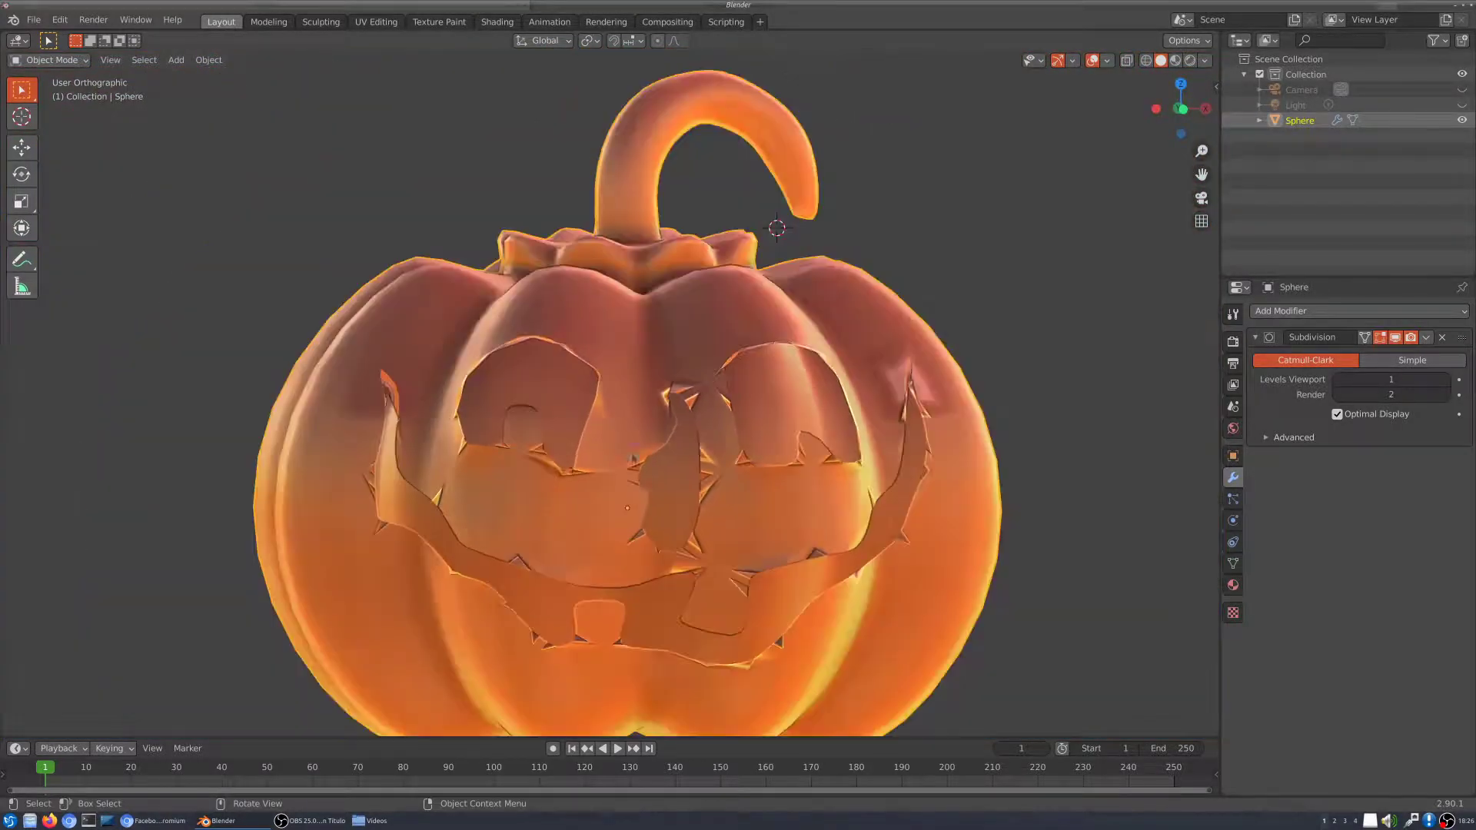
pyautogui.moveTo(615, 547); pyautogui.dragTo(627, 531, button='middle')
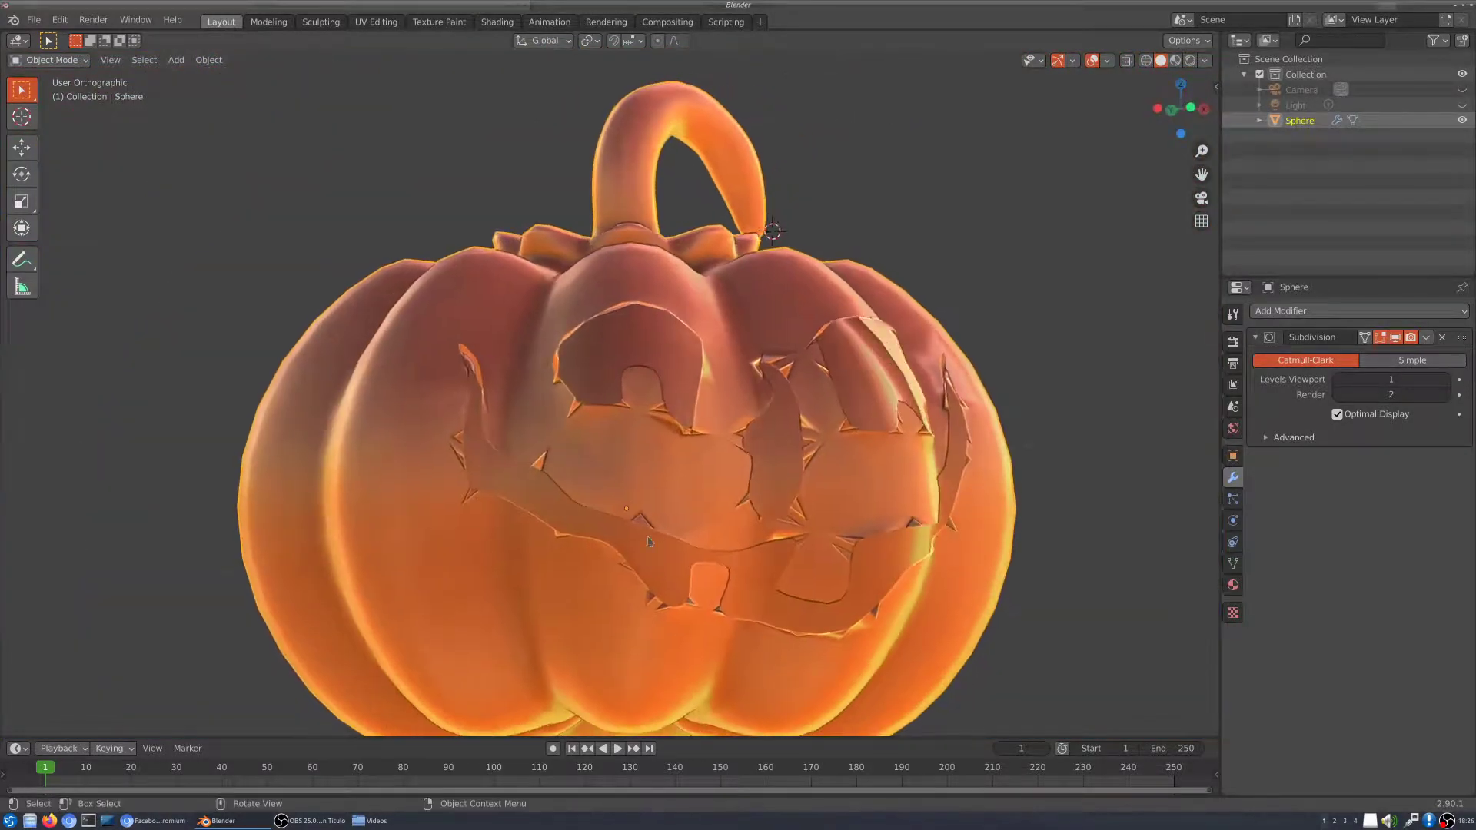
pyautogui.scroll(6, 633, 512)
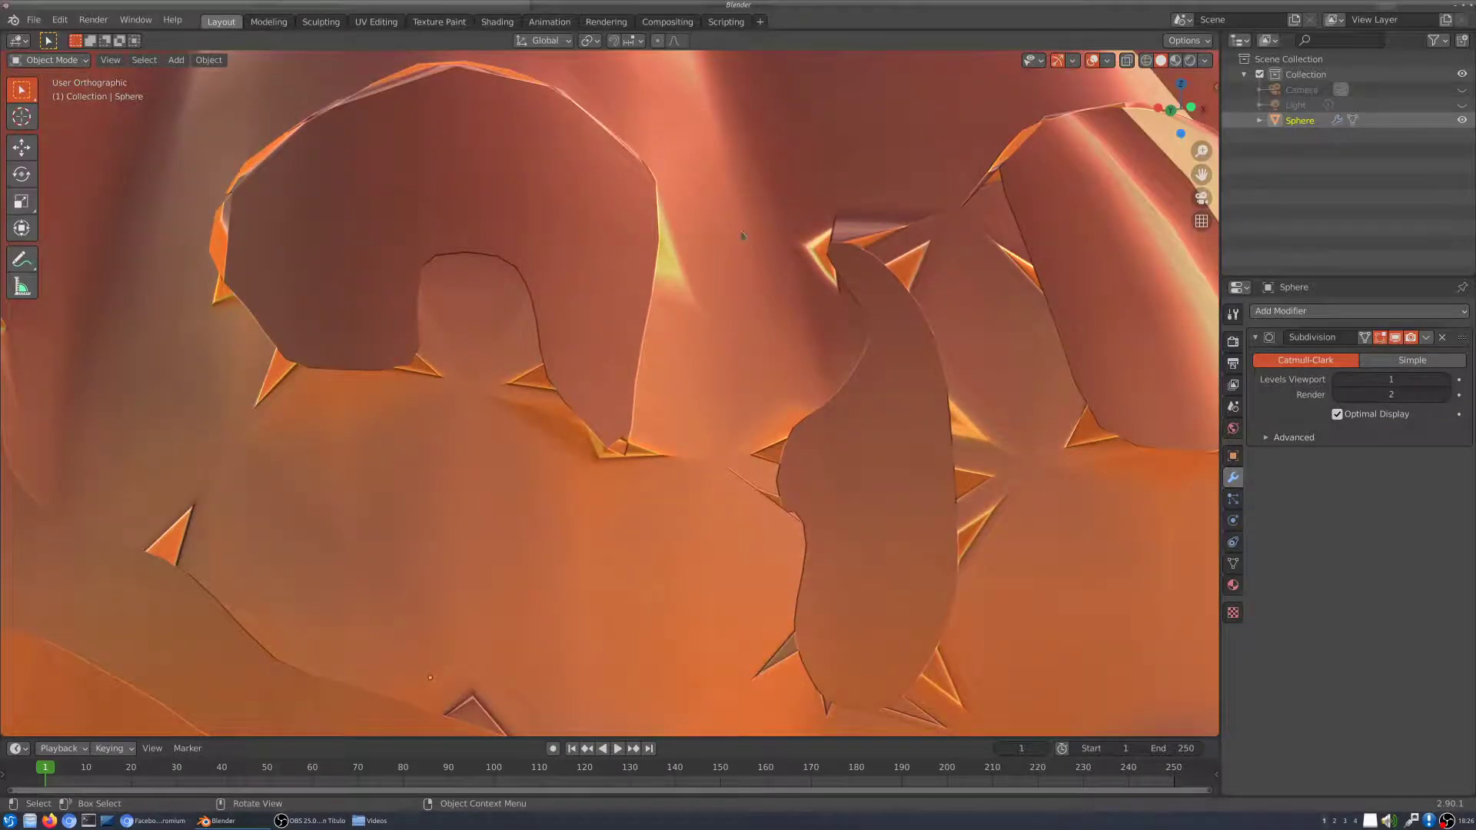
pyautogui.scroll(-6, 685, 397)
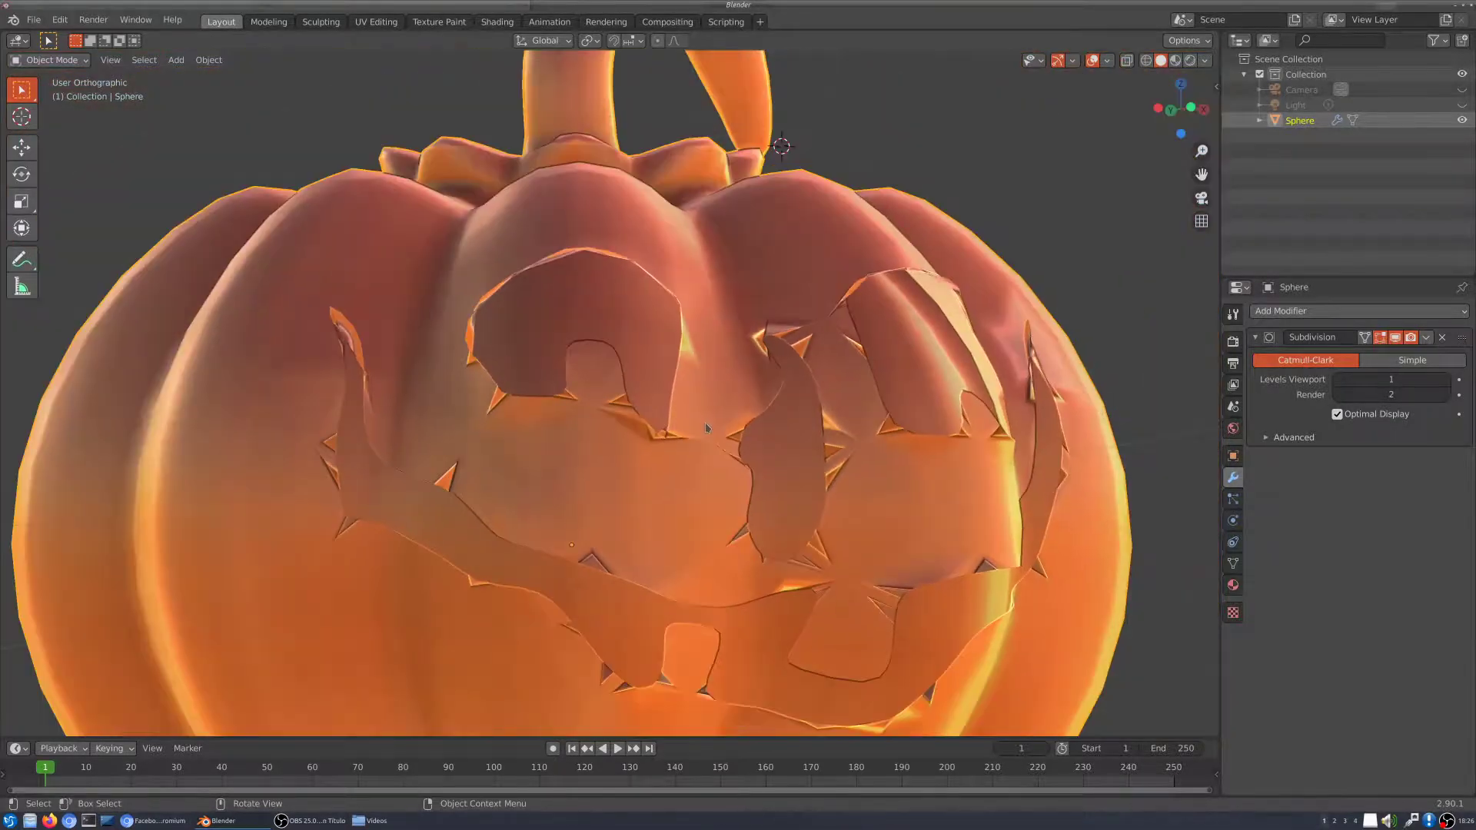
pyautogui.moveTo(918, 477); pyautogui.dragTo(907, 474, button='middle')
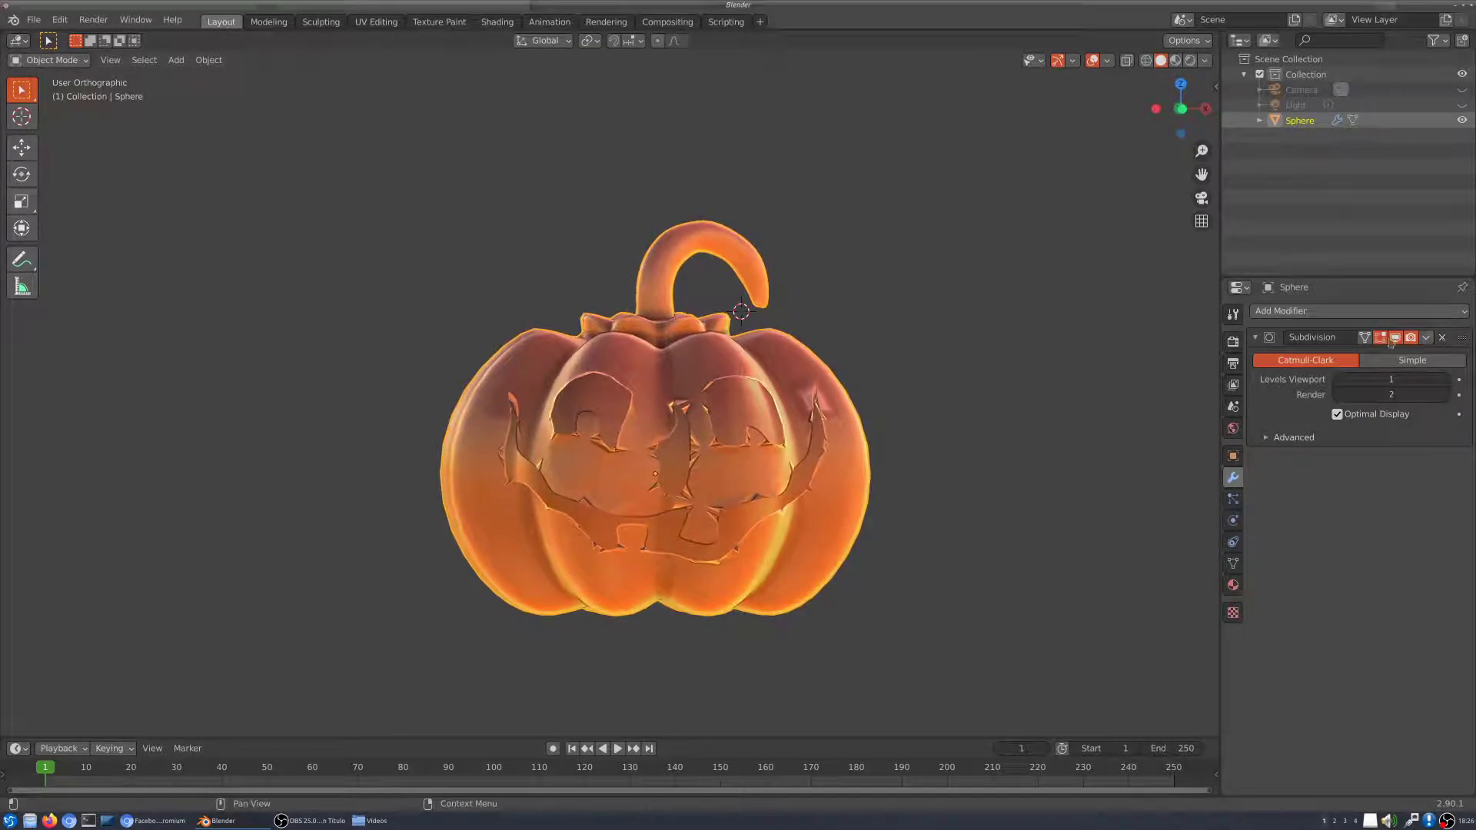
# Step: Turn off the Subdivision modifier's viewport display and deselect all of the pumpkin's geometry in Edit Mode
pyautogui.click(1393, 339)
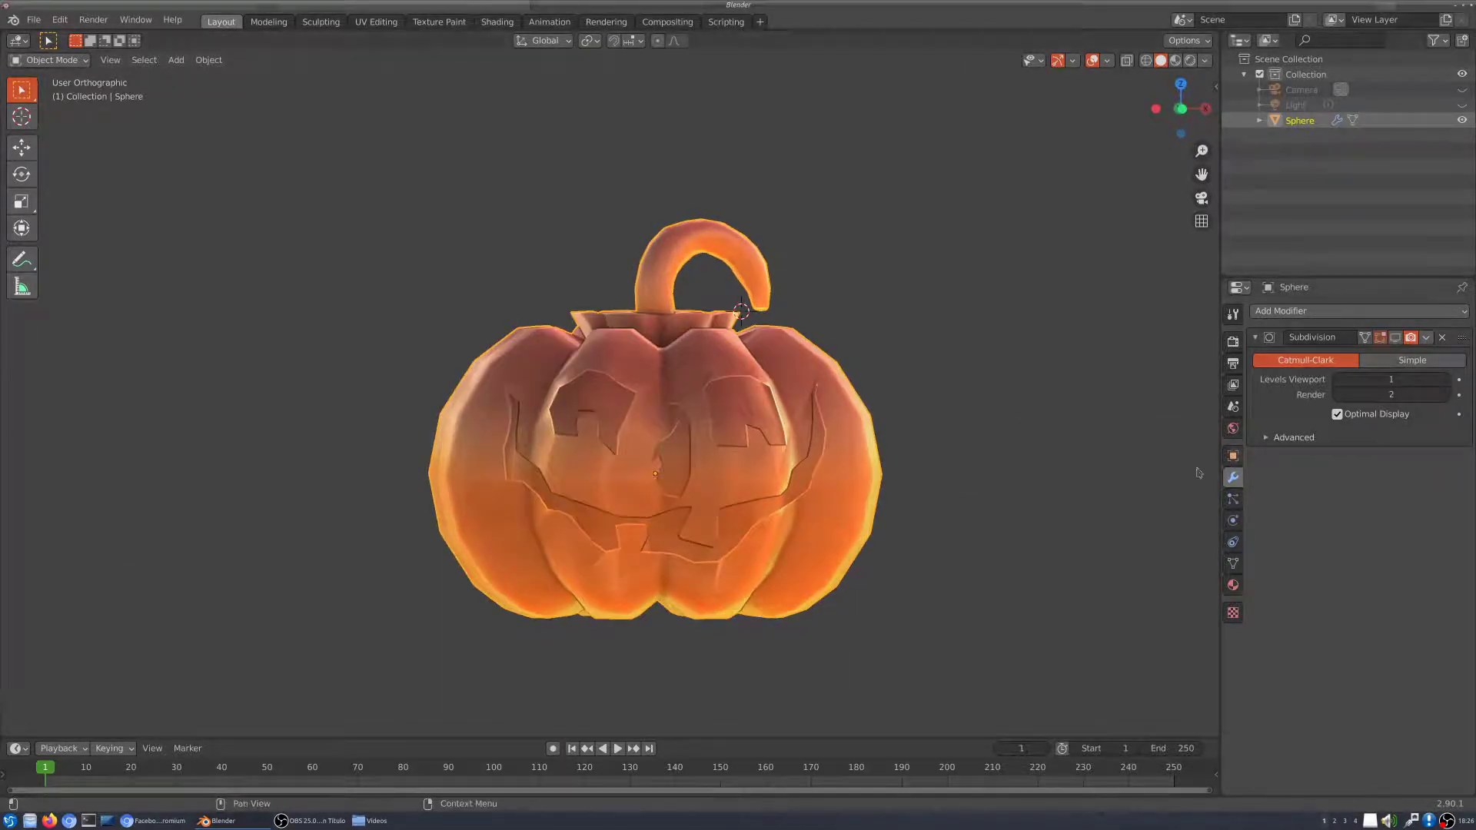
pyautogui.click(52, 60)
pyautogui.click(69, 93)
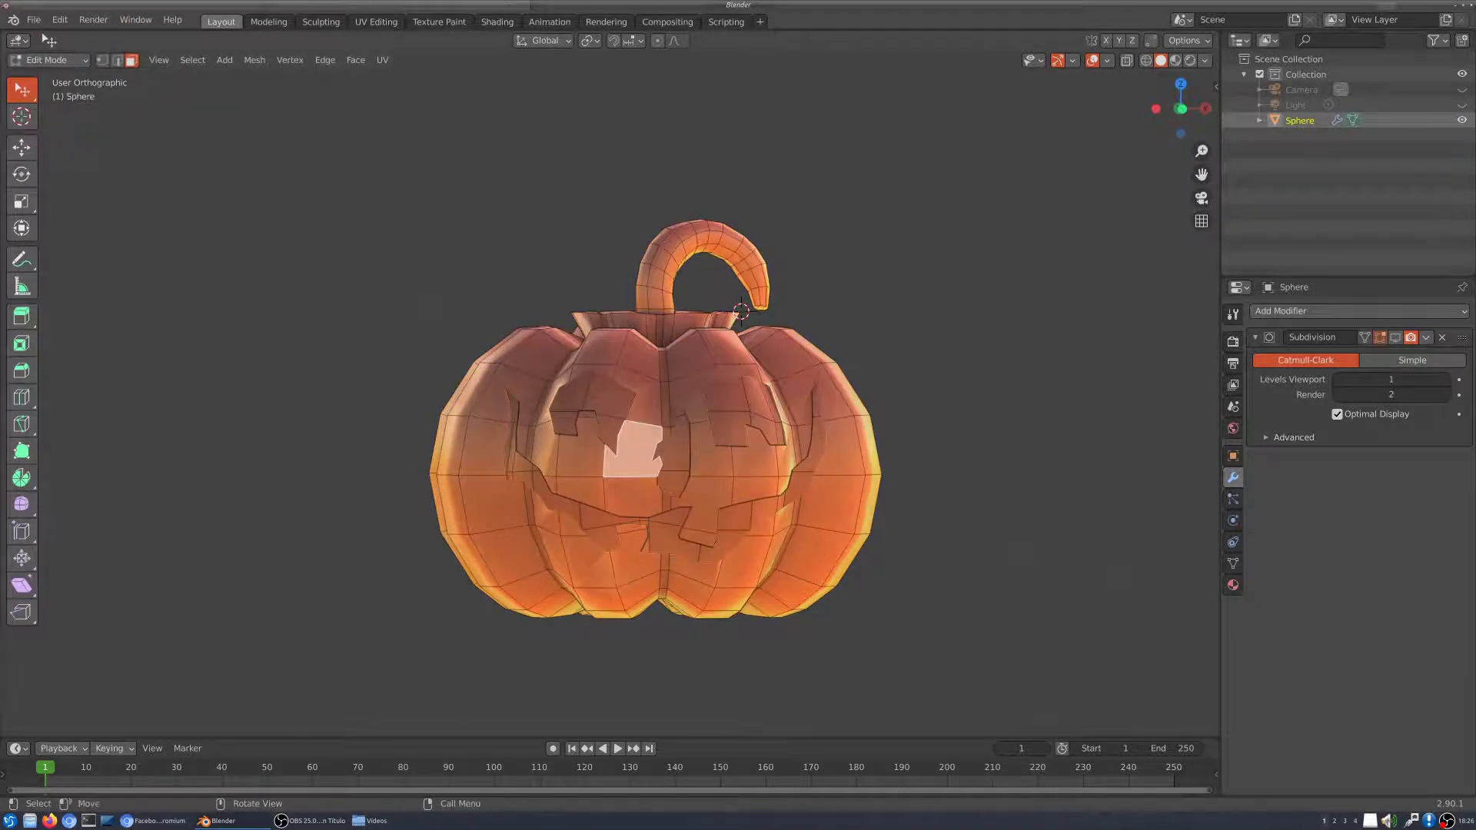
pyautogui.scroll(3, 722, 482)
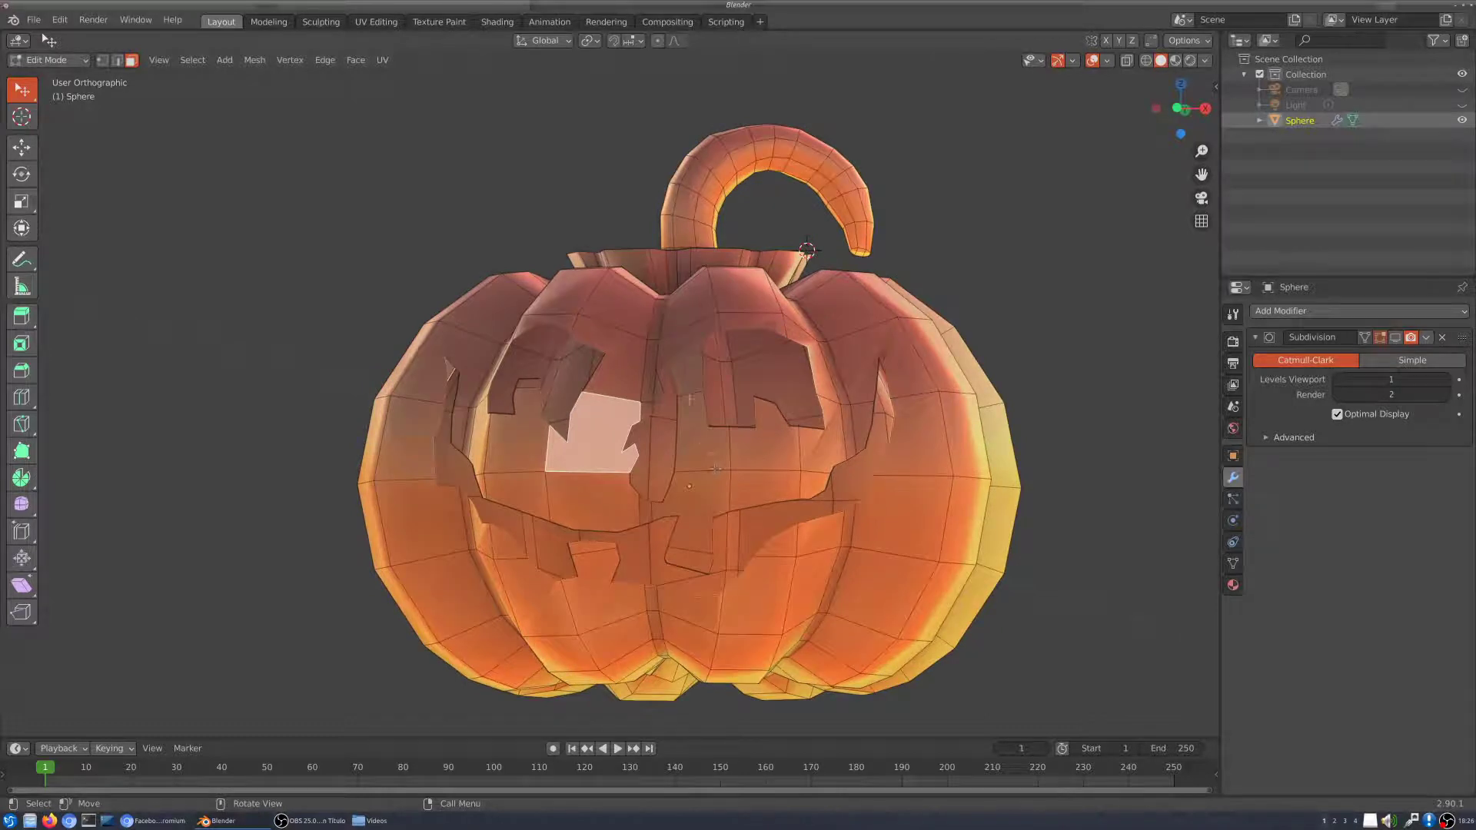
pyautogui.click(192, 60)
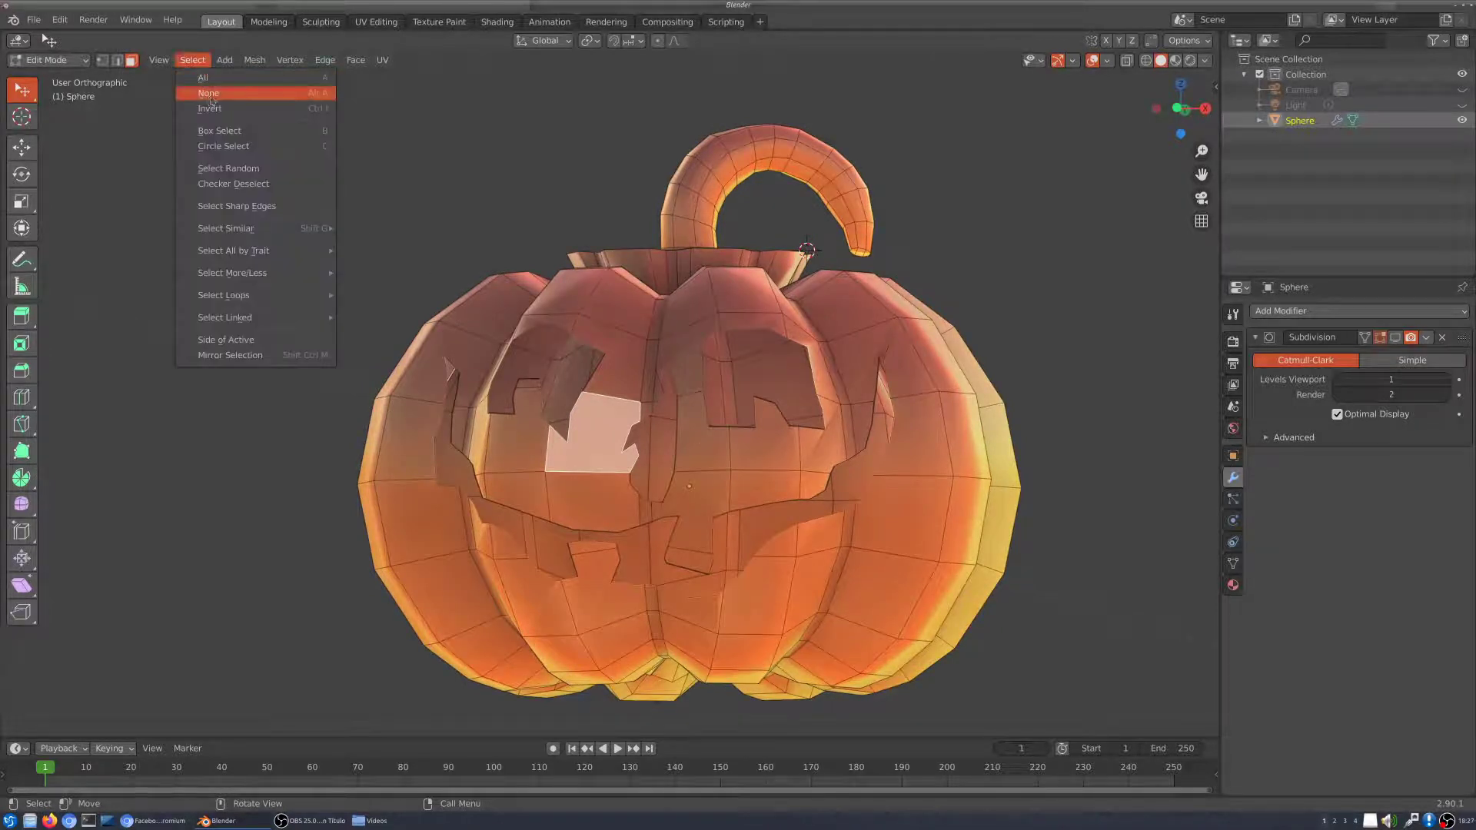
pyautogui.click(216, 93)
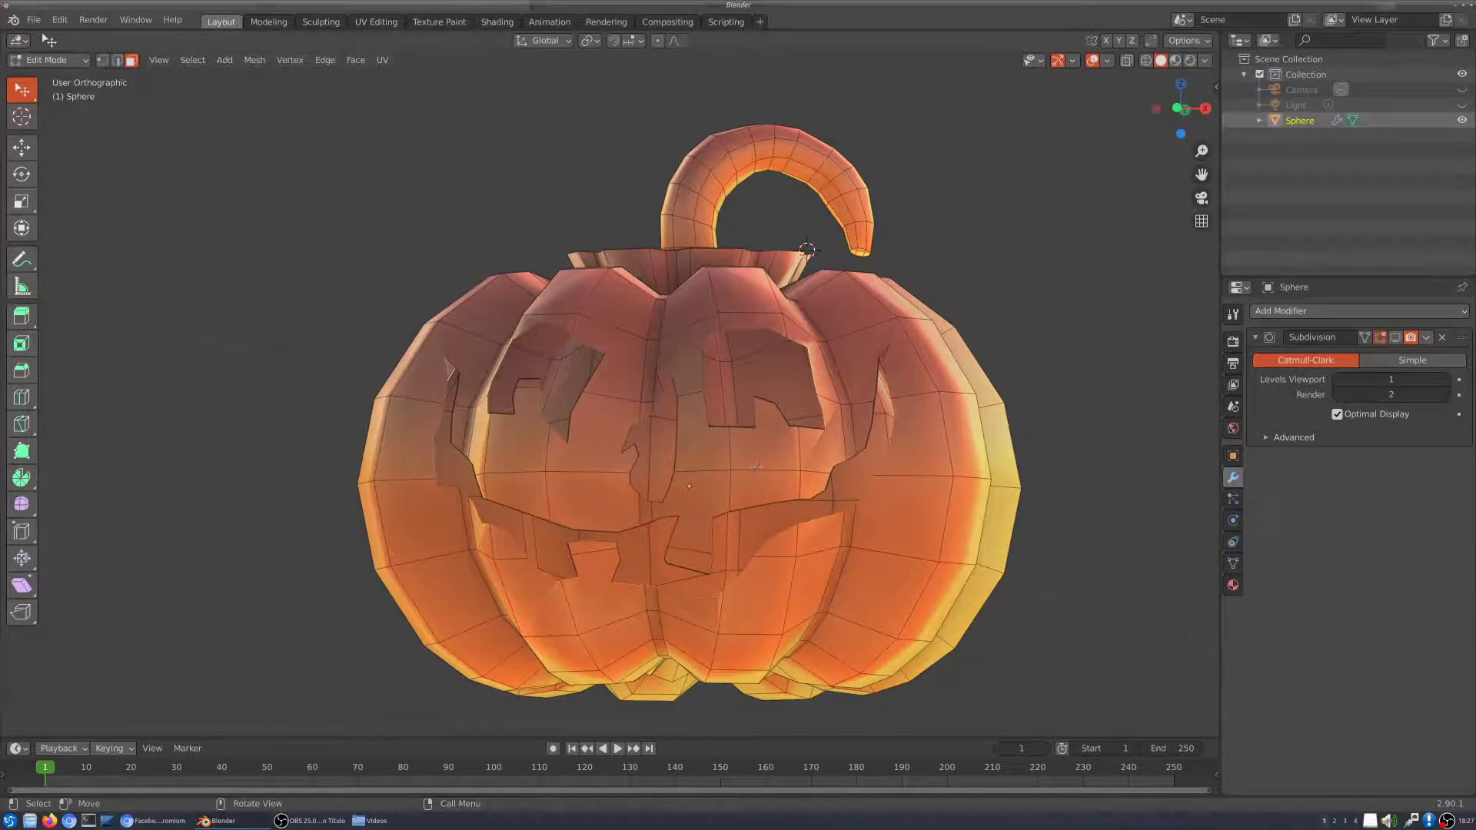
# Step: Select all pumpkin faces by number of sides, using the Greater Than type with 4 vertices
pyautogui.moveTo(757, 467); pyautogui.dragTo(883, 414, button='middle')
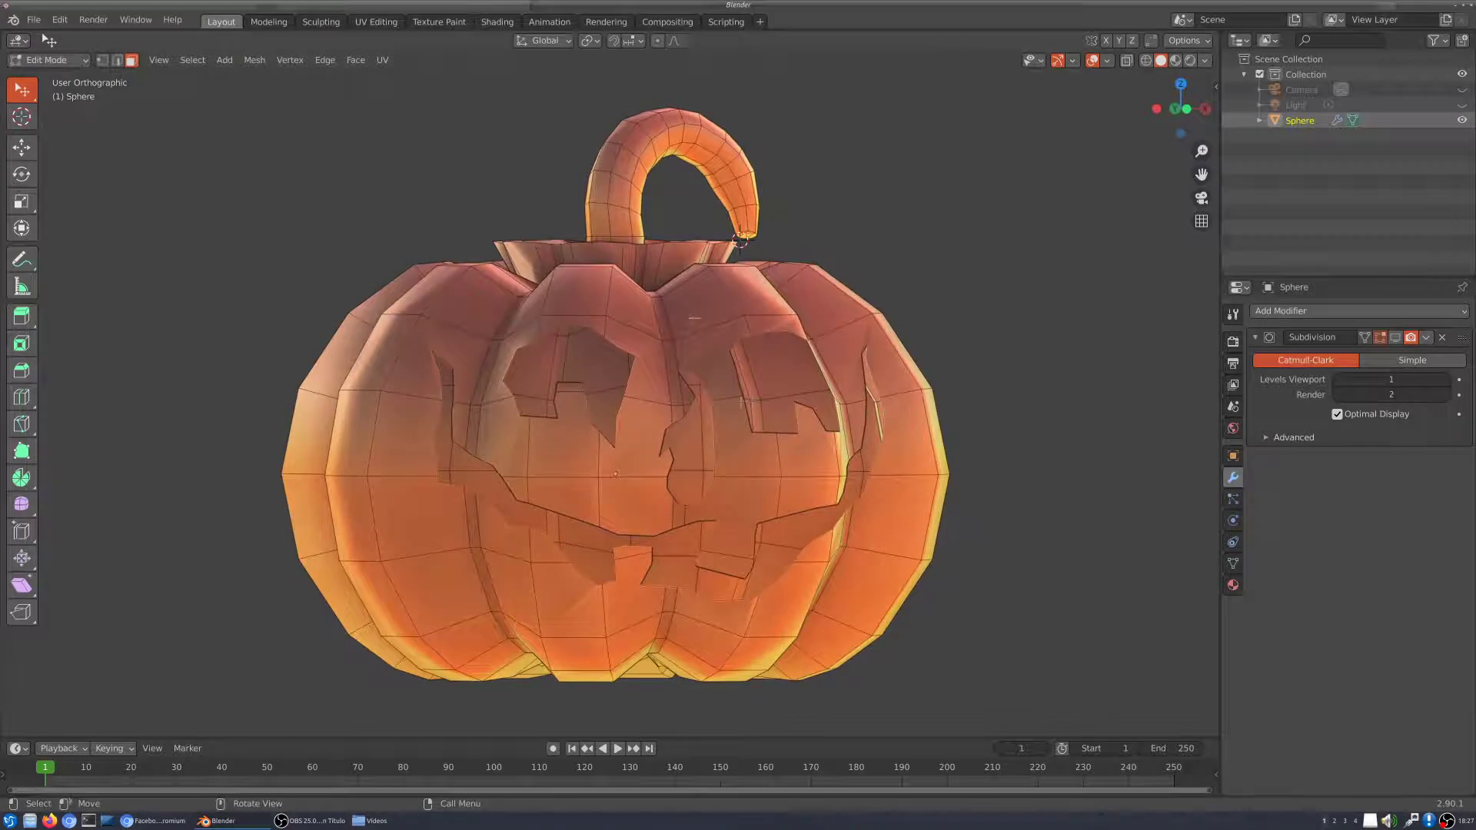
pyautogui.moveTo(694, 318); pyautogui.dragTo(695, 367, button='middle')
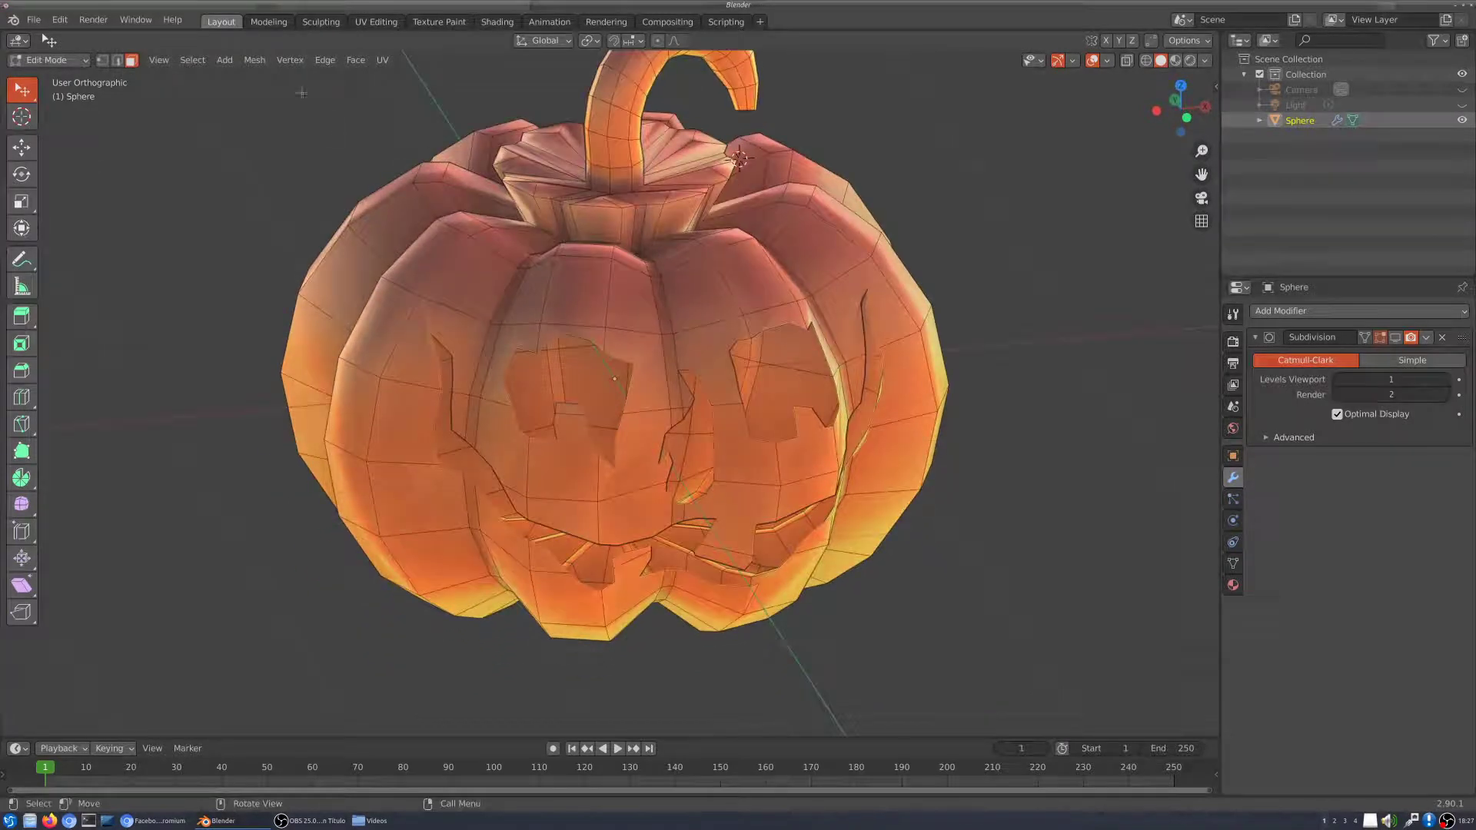
pyautogui.click(194, 60)
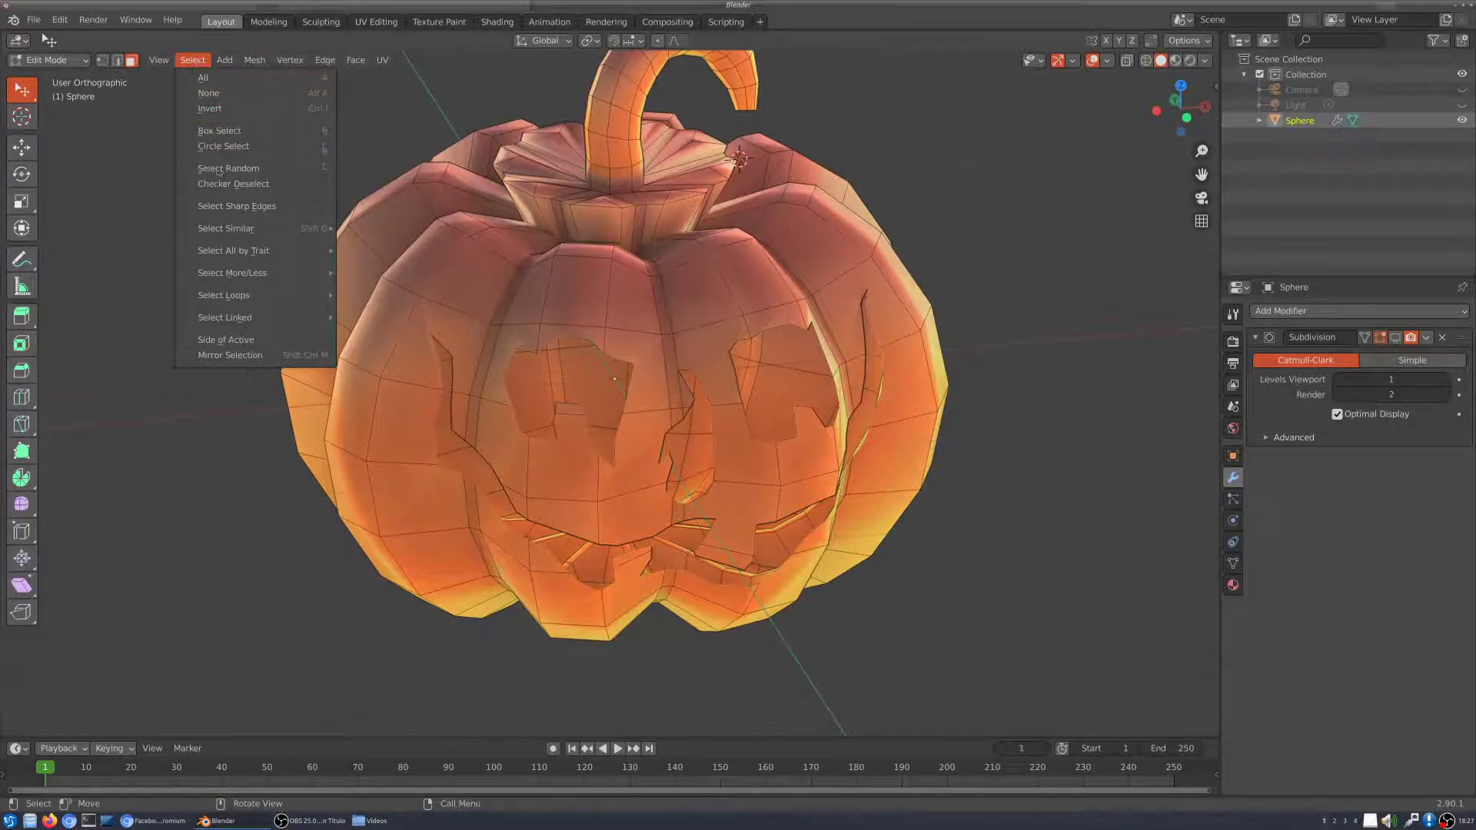
pyautogui.moveTo(248, 259)
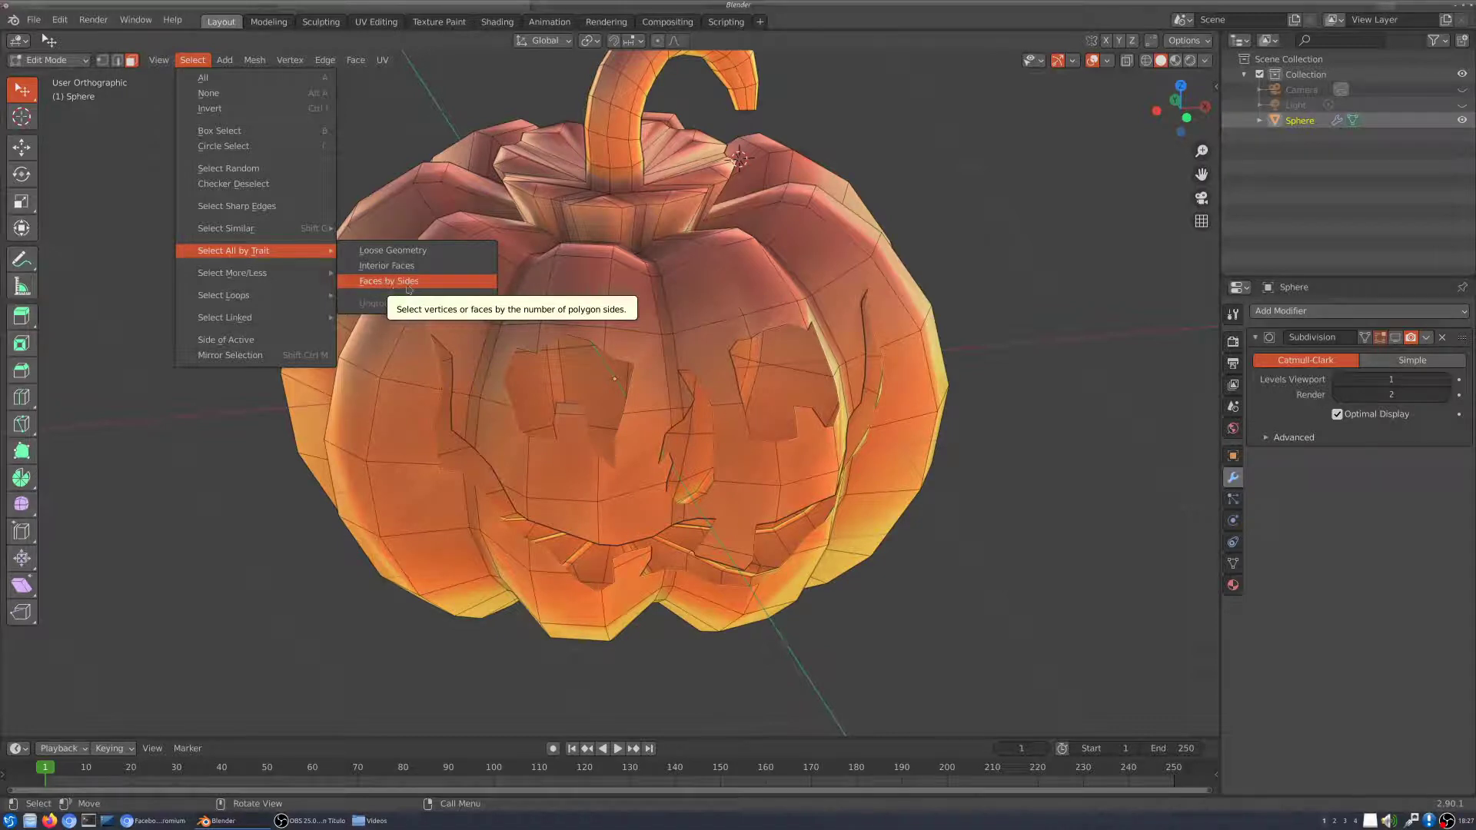
pyautogui.click(408, 283)
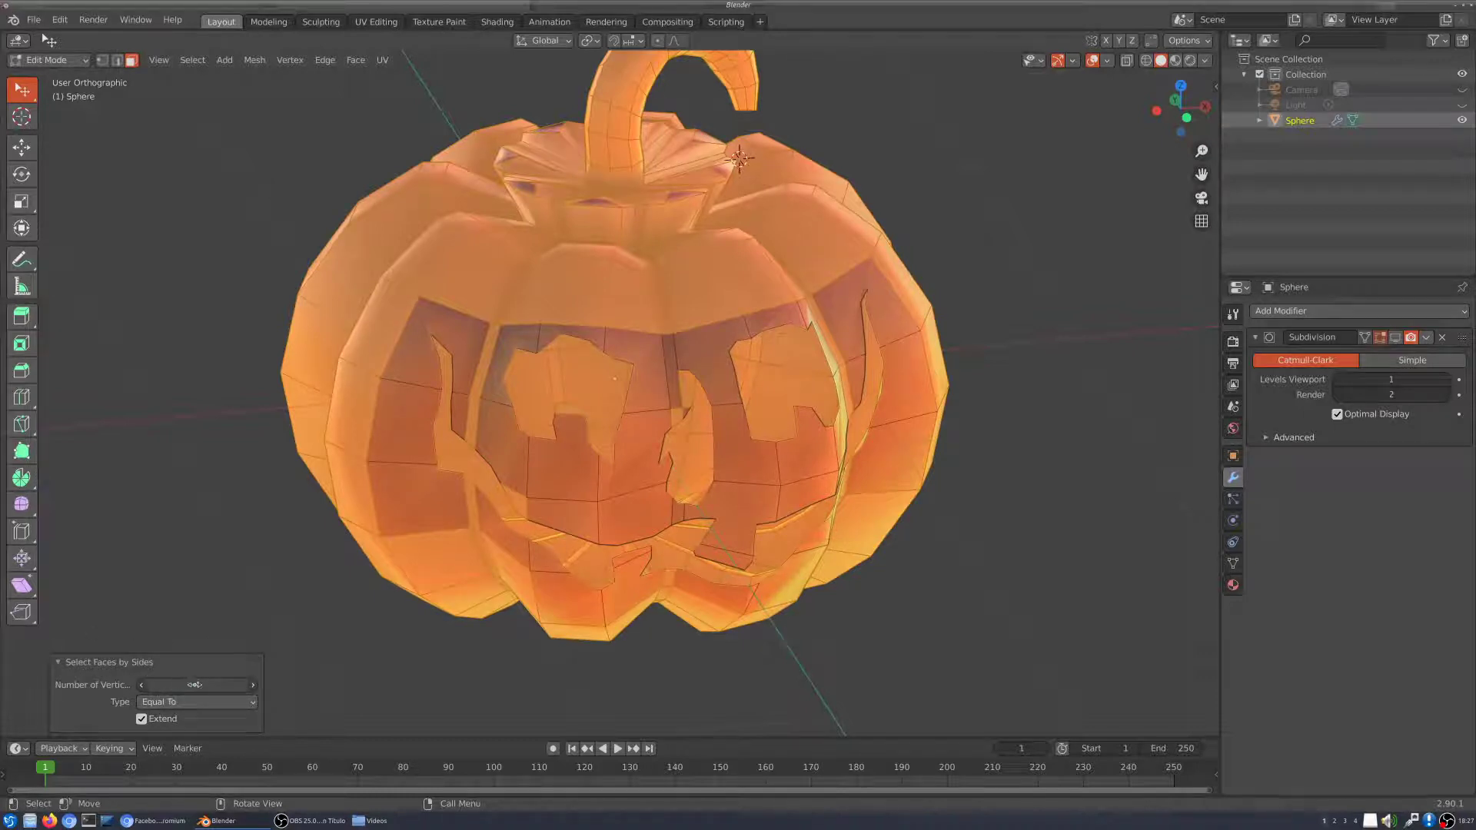
pyautogui.click(176, 706)
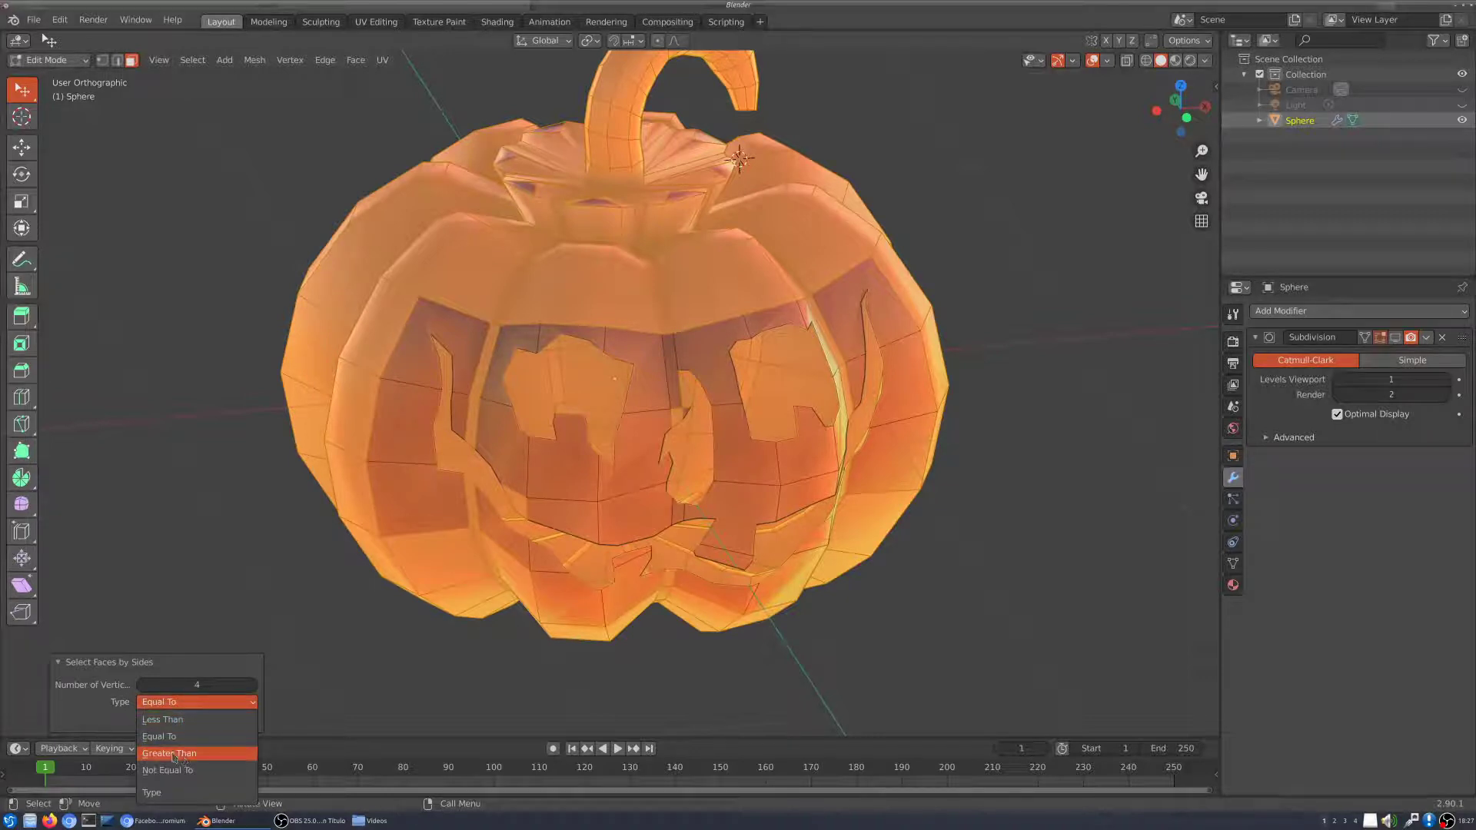
pyautogui.click(169, 755)
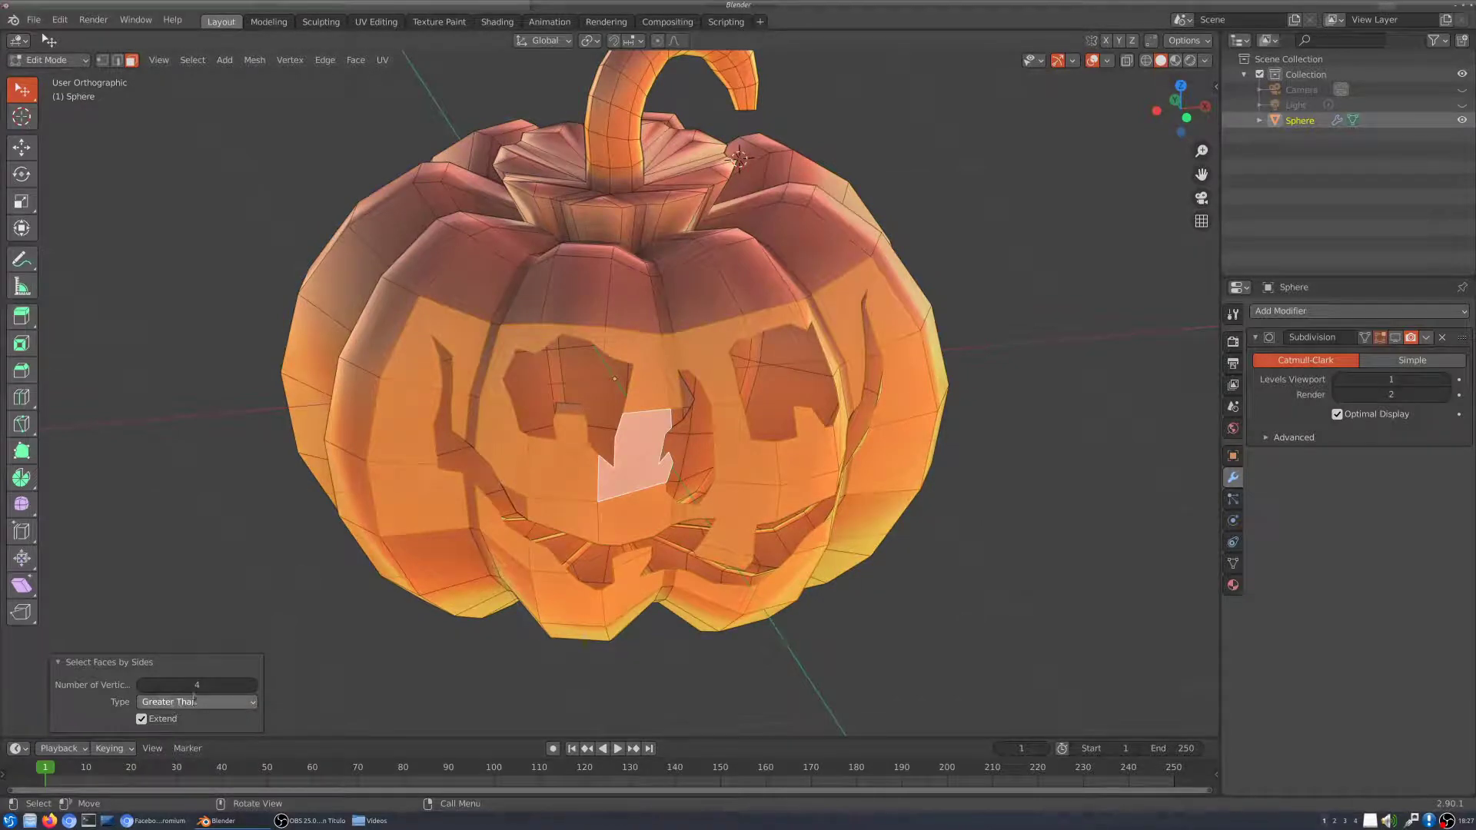
pyautogui.moveTo(776, 597); pyautogui.dragTo(931, 489, button='middle')
pyautogui.moveTo(809, 485); pyautogui.dragTo(851, 366, button='middle')
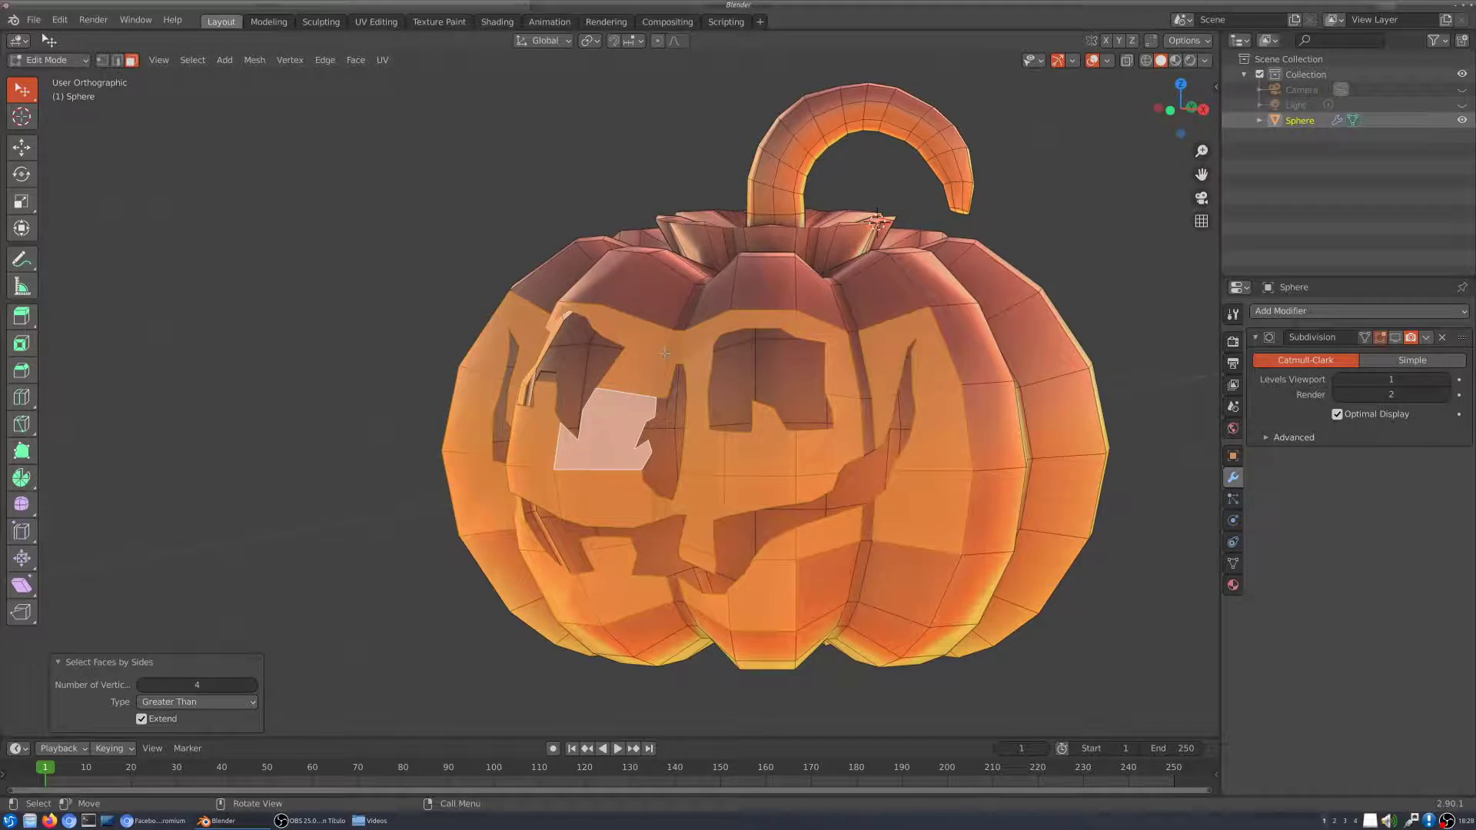
# Step: Triangulate the selected many-sided faces around the carved face and check the new triangles from both sides
pyautogui.moveTo(665, 353); pyautogui.dragTo(472, 172, button='middle')
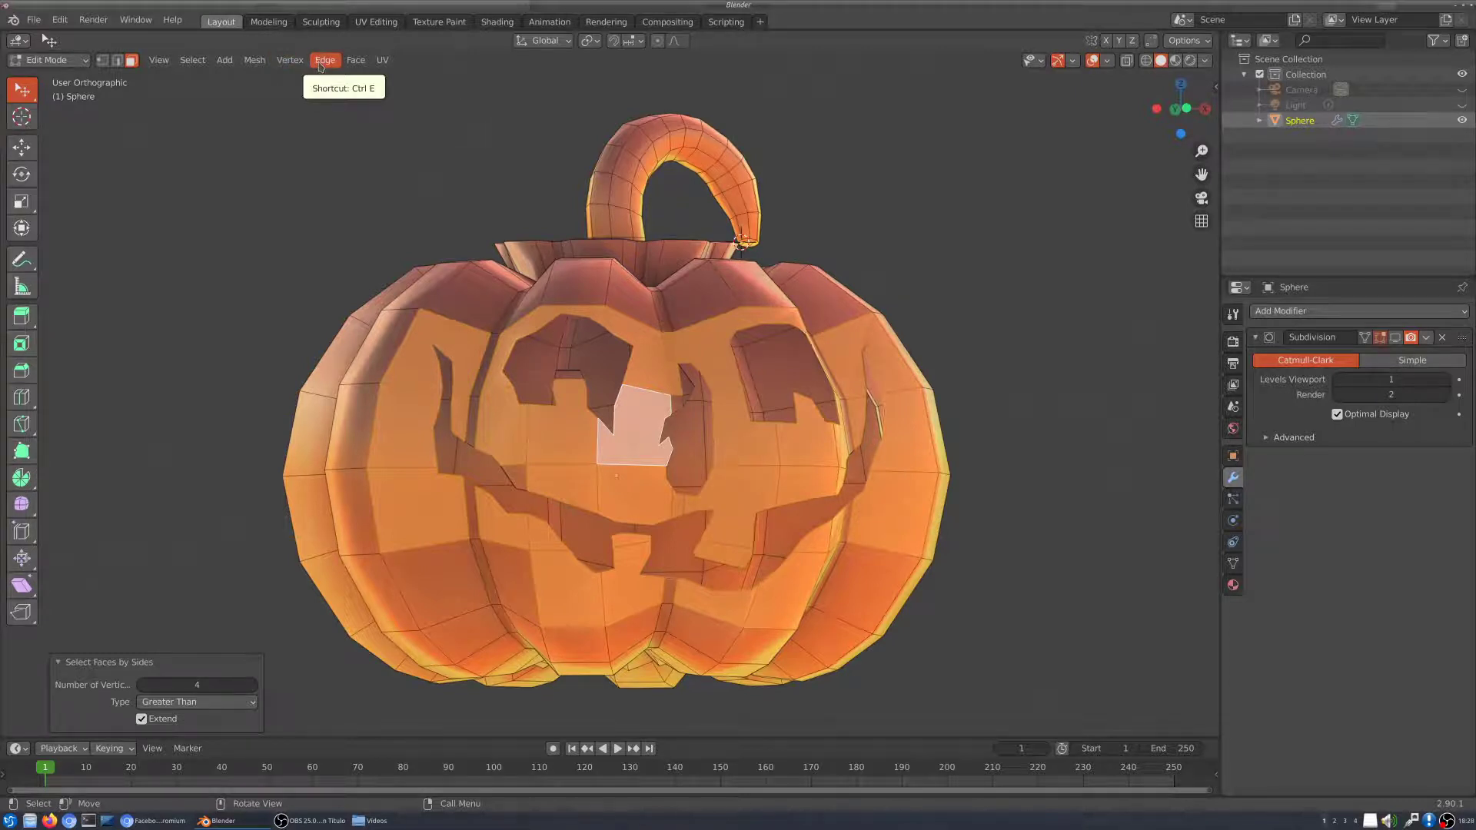
pyautogui.click(357, 62)
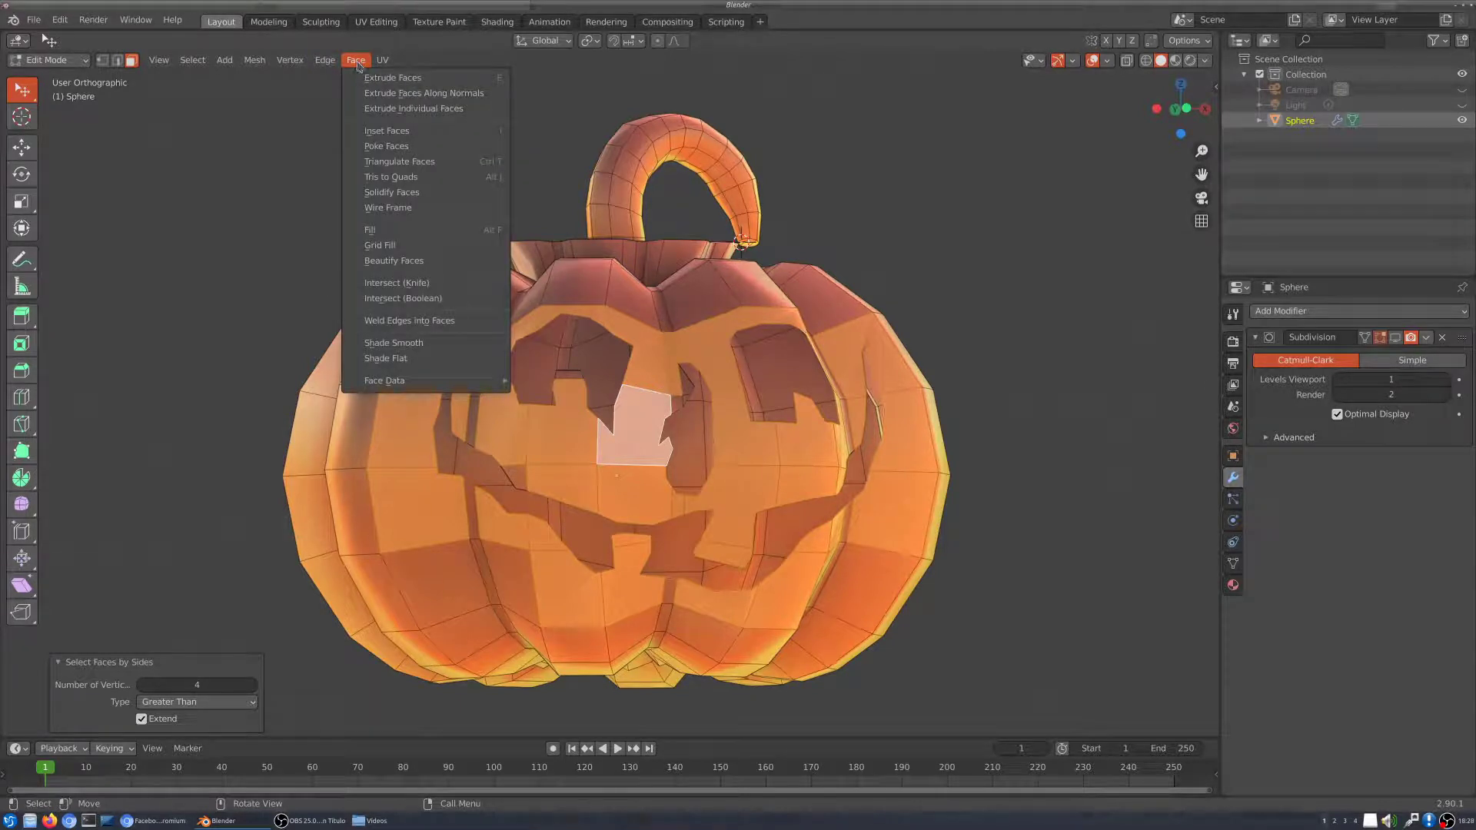
pyautogui.click(439, 168)
pyautogui.moveTo(677, 461); pyautogui.dragTo(752, 458, button='middle')
pyautogui.scroll(4, 752, 458)
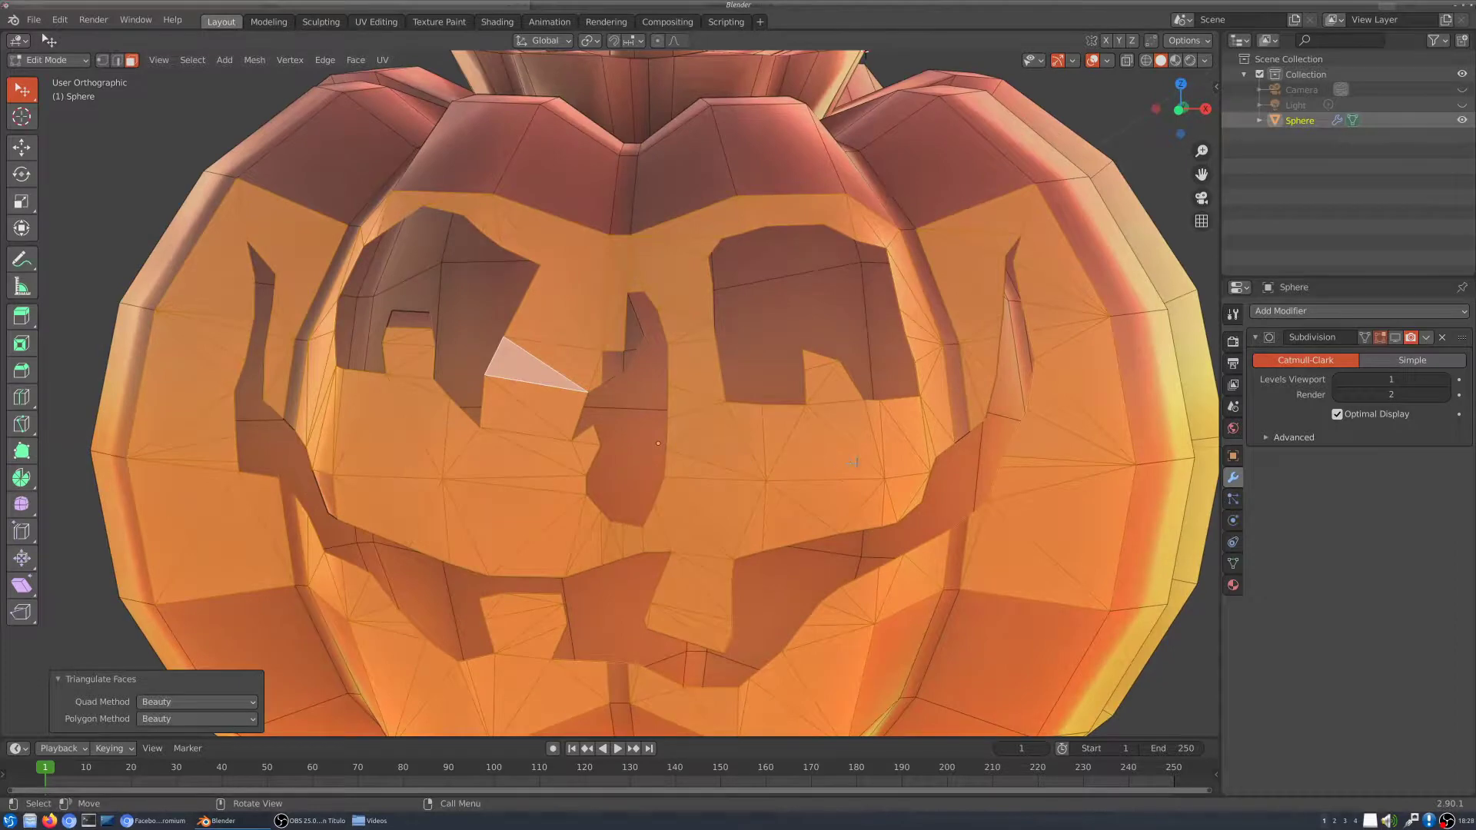
pyautogui.moveTo(853, 462); pyautogui.dragTo(777, 449, button='middle')
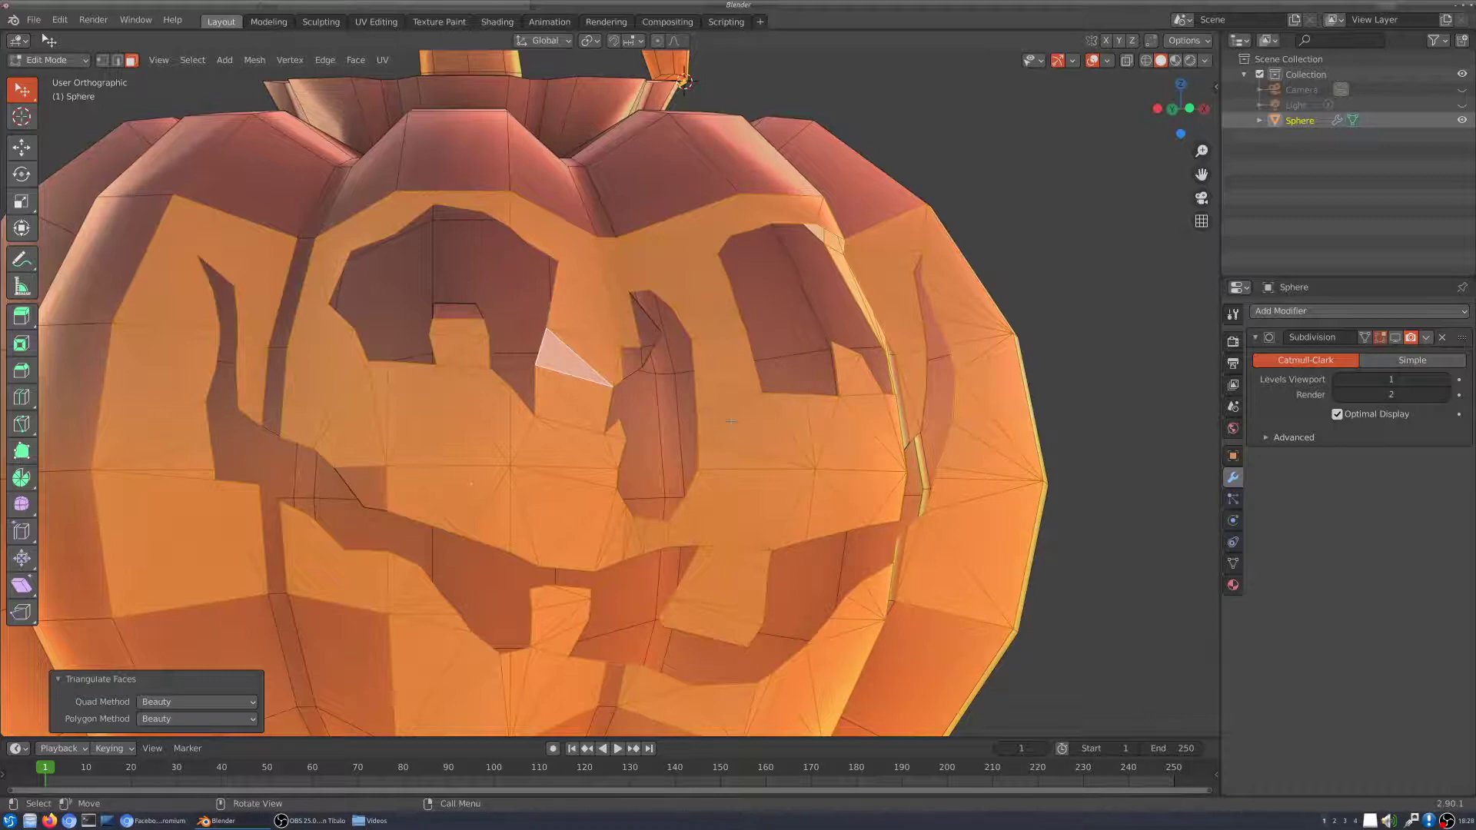
pyautogui.scroll(-2, 731, 421)
pyautogui.moveTo(732, 433)
pyautogui.mouseDown(button='middle')
pyautogui.moveTo(769, 454)
pyautogui.moveTo(692, 469)
pyautogui.moveTo(714, 481)
pyautogui.moveTo(722, 412)
pyautogui.mouseUp(button='middle')
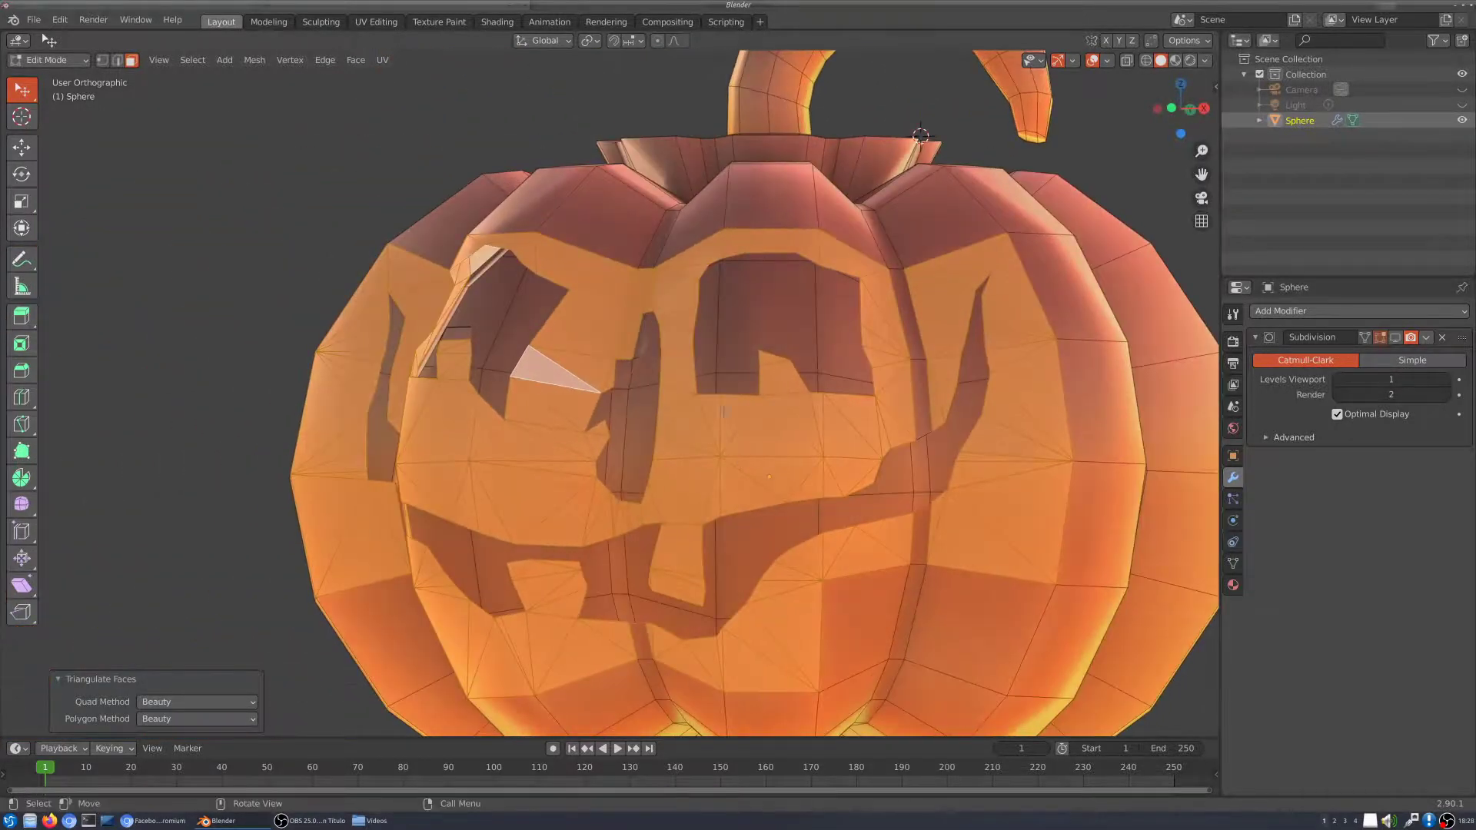
# Step: Join the selected triangles with Tris to Quads and check the resulting topology around the pumpkin
pyautogui.click(354, 62)
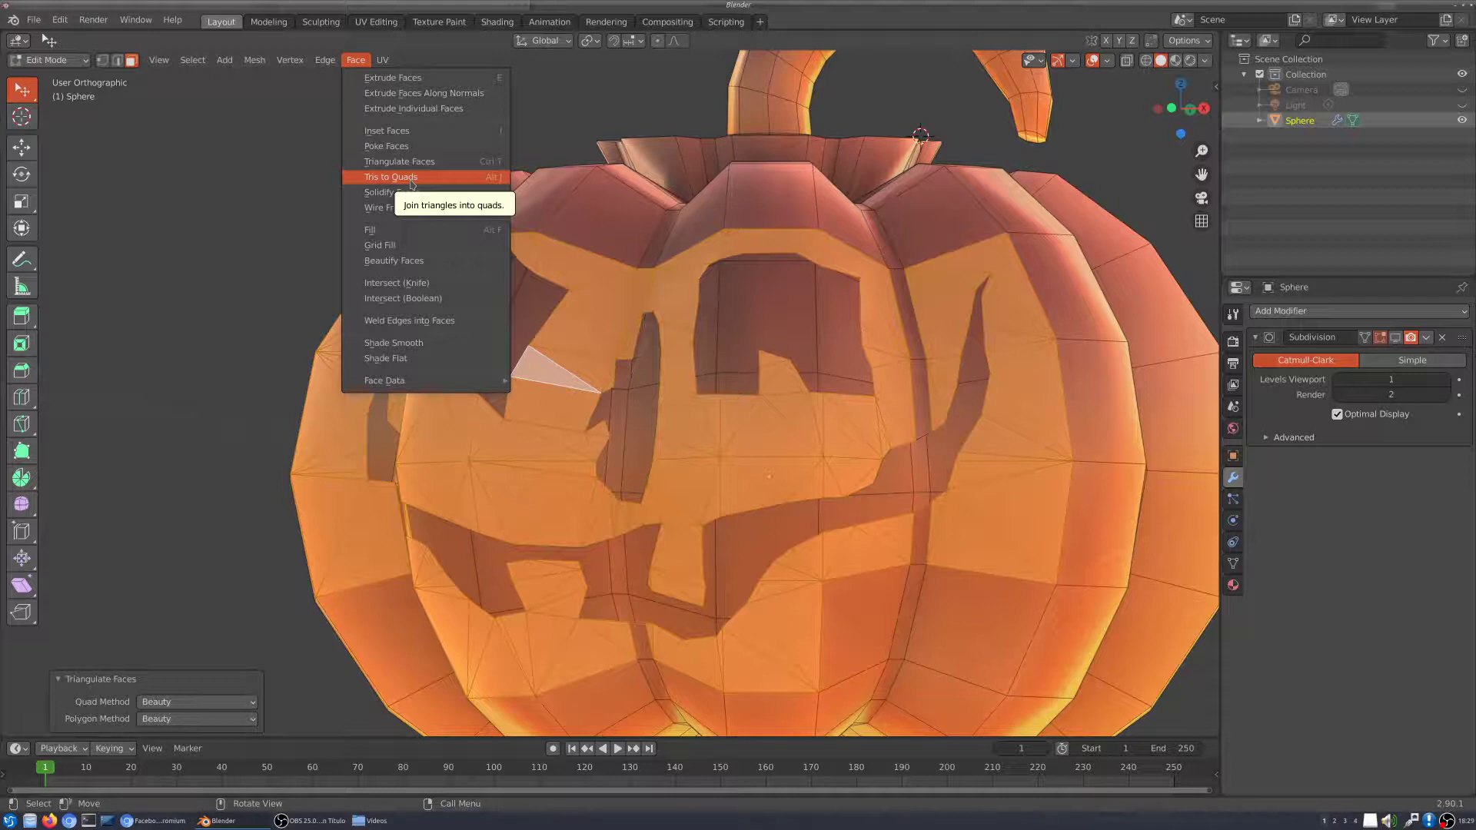
pyautogui.click(411, 181)
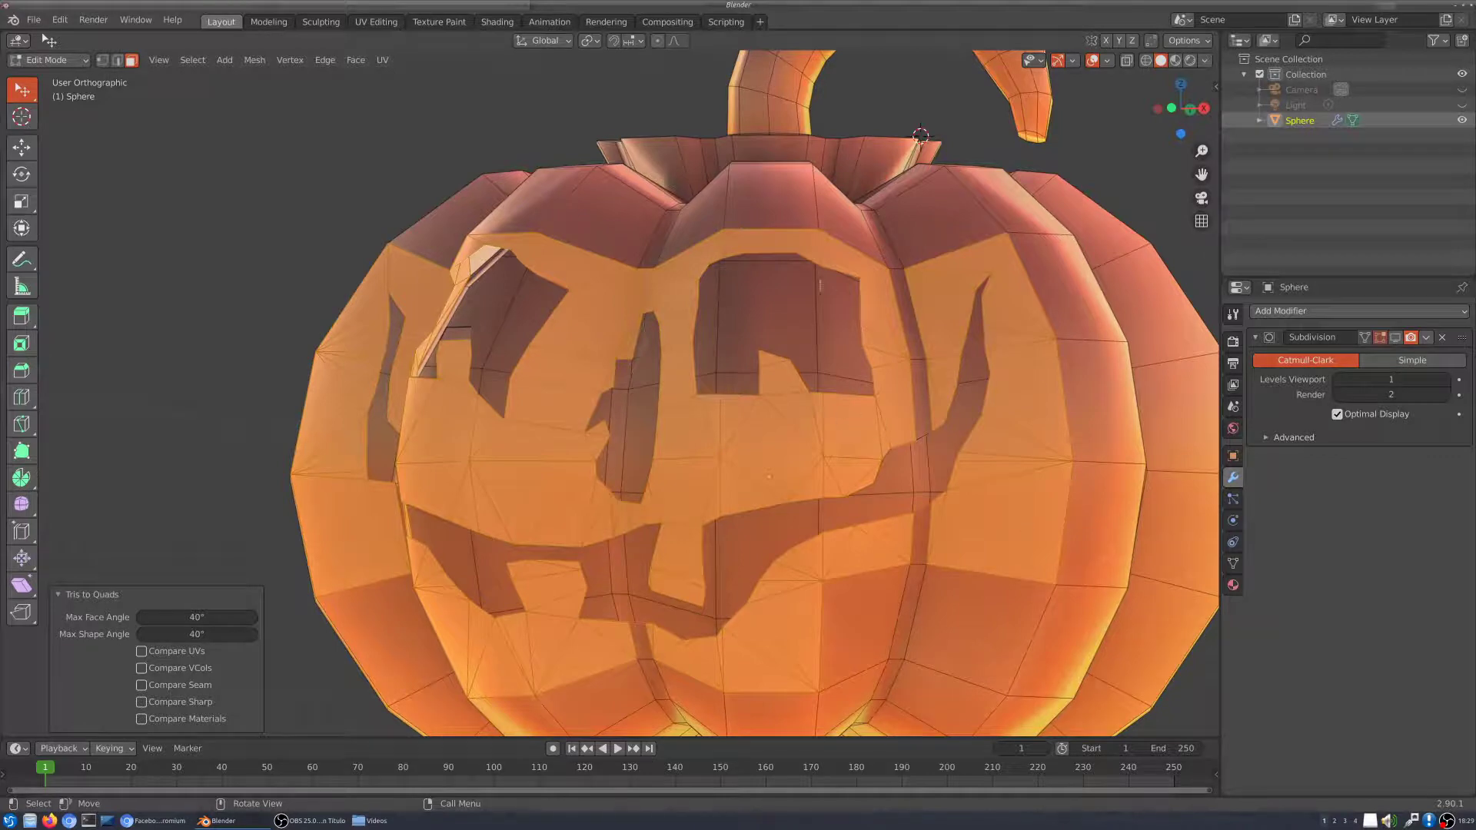
pyautogui.scroll(-6, 616, 392)
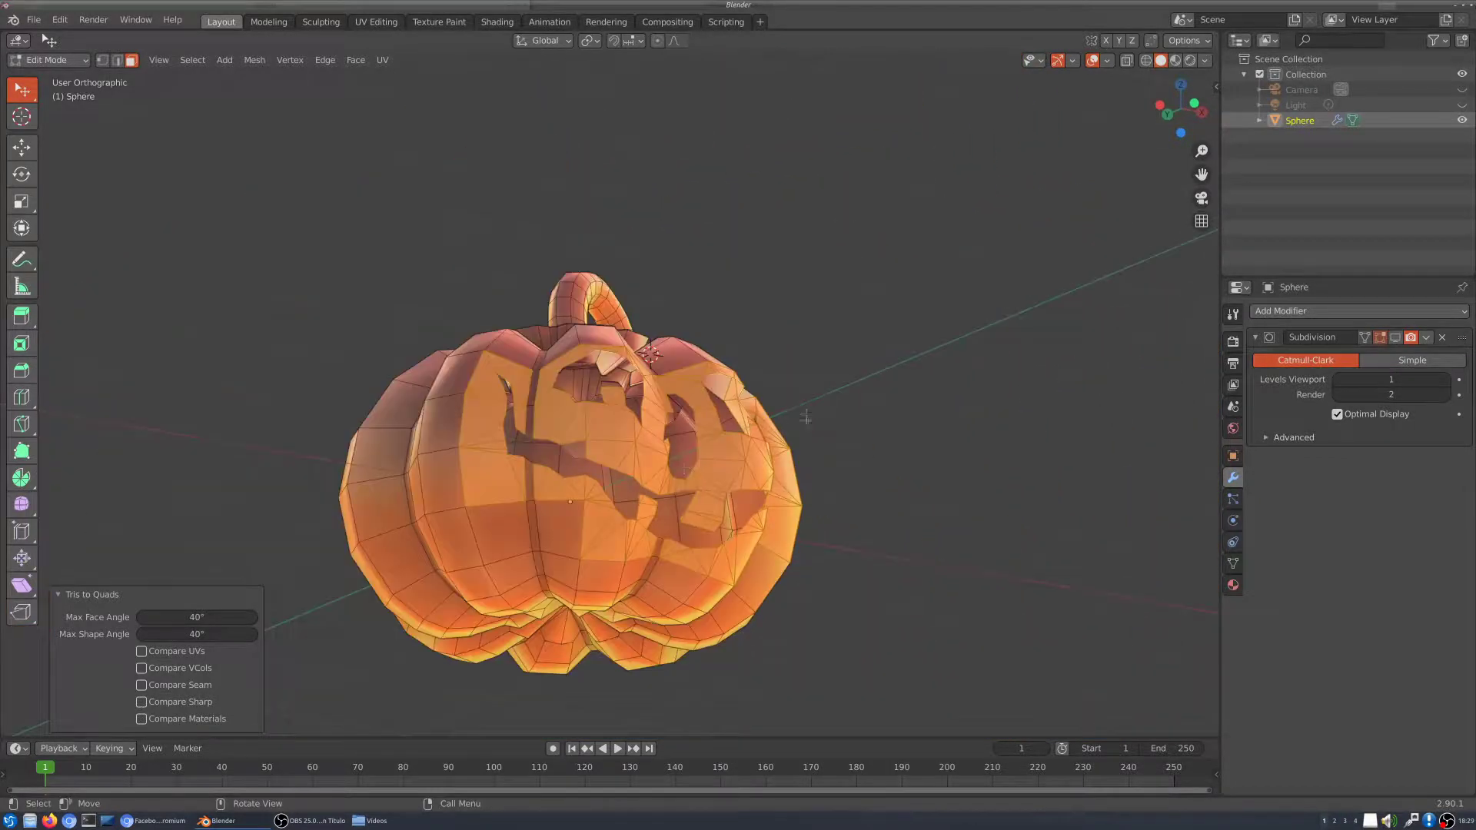
pyautogui.moveTo(615, 392); pyautogui.dragTo(646, 384, button='middle')
pyautogui.moveTo(768, 448); pyautogui.dragTo(441, 332, button='middle')
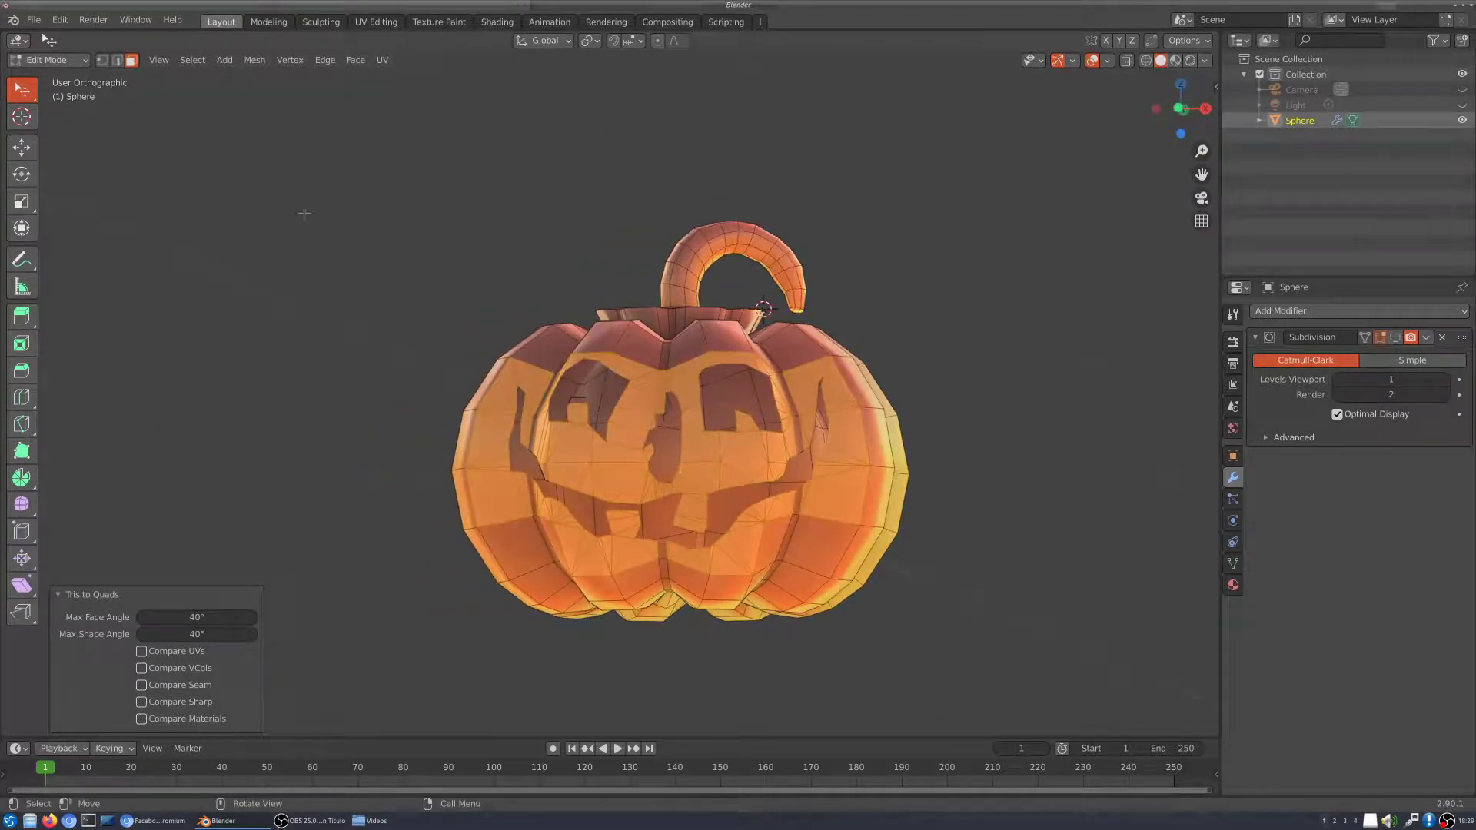
# Step: Return to Object Mode, turn the Subdivision modifier's viewport display back on and inspect the carved openings from several angles
pyautogui.click(68, 62)
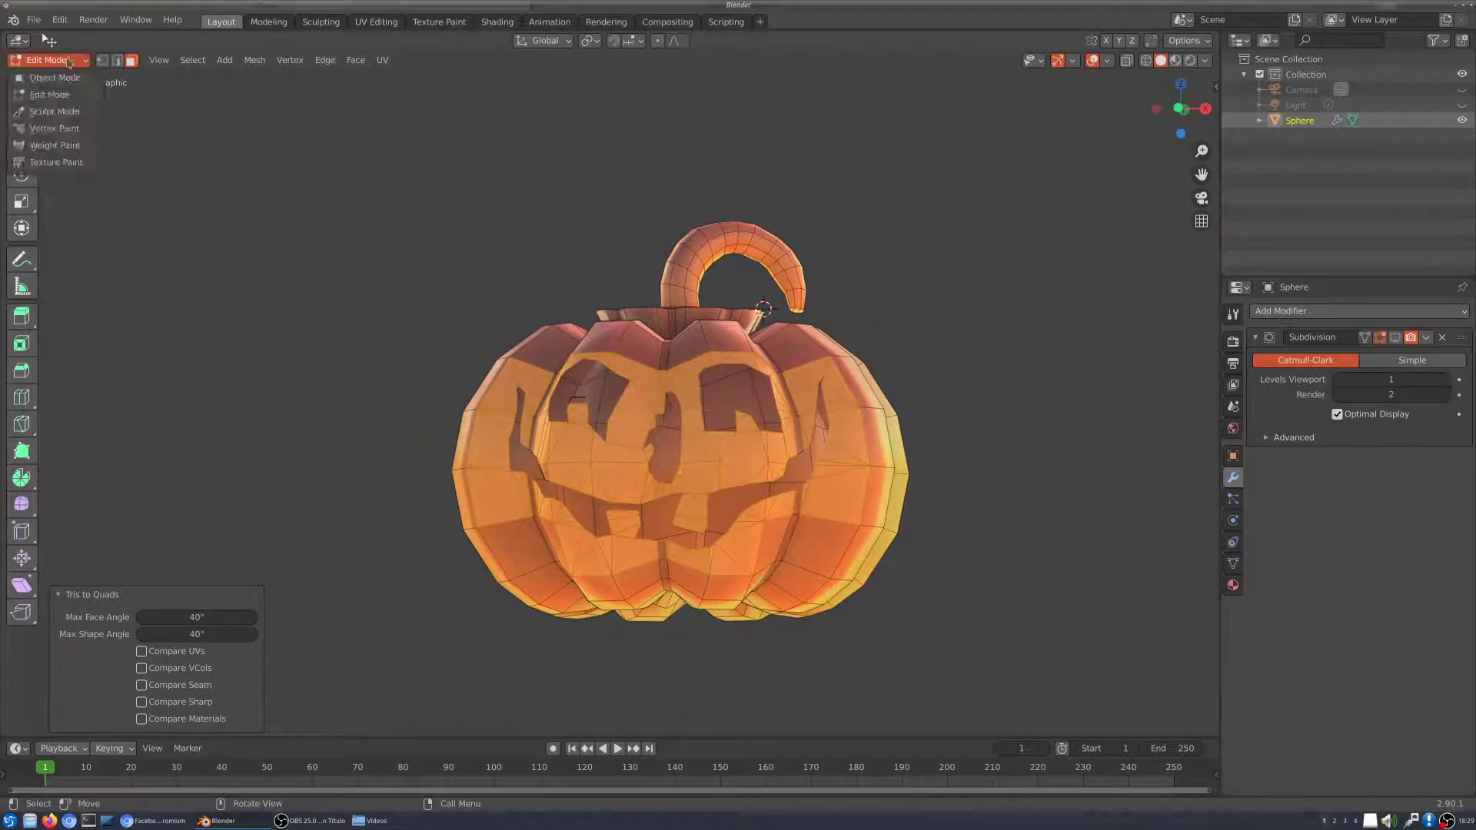
pyautogui.click(54, 77)
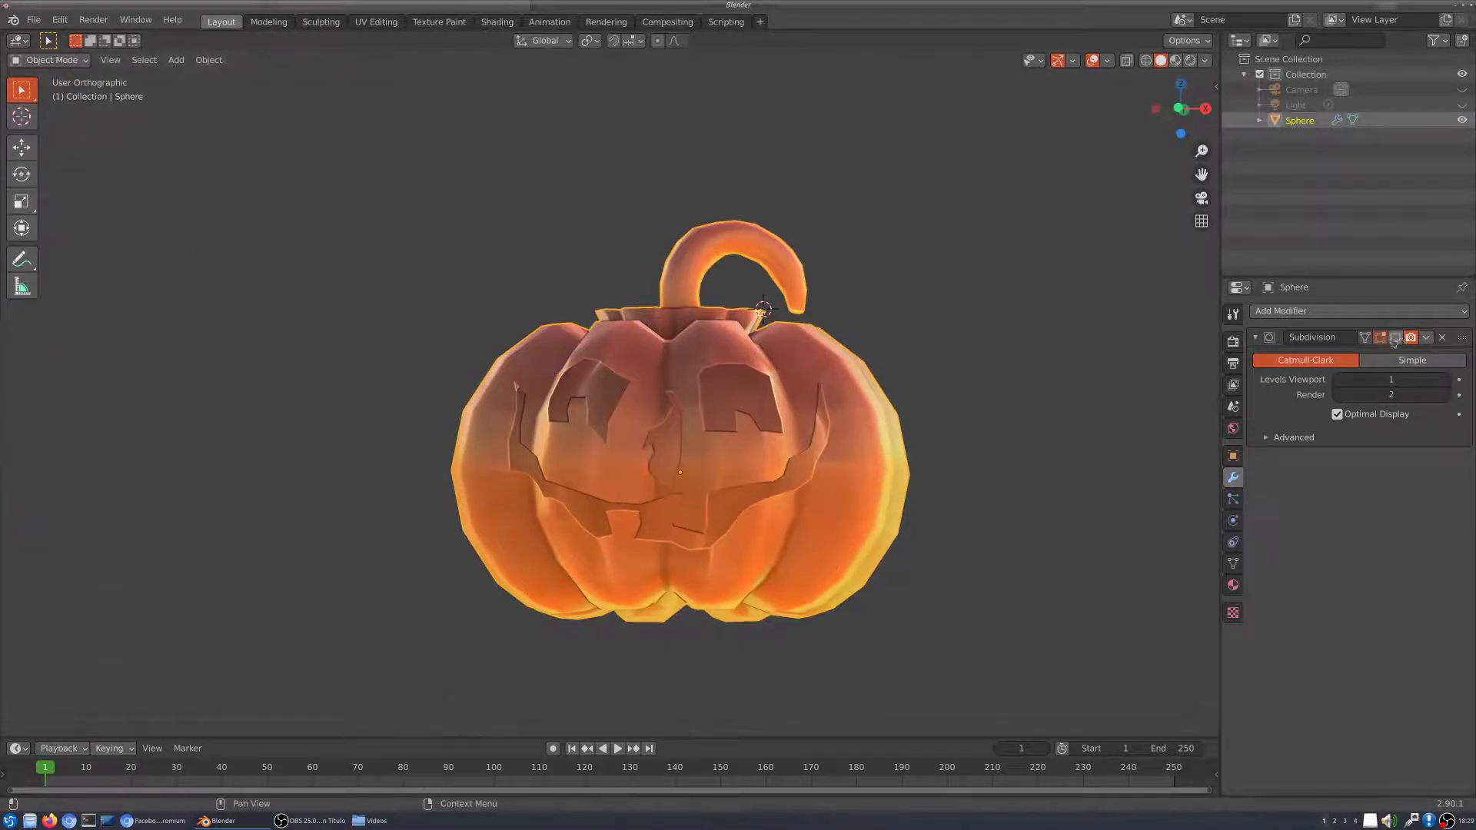
pyautogui.click(1398, 339)
pyautogui.moveTo(769, 346); pyautogui.dragTo(739, 385, button='middle')
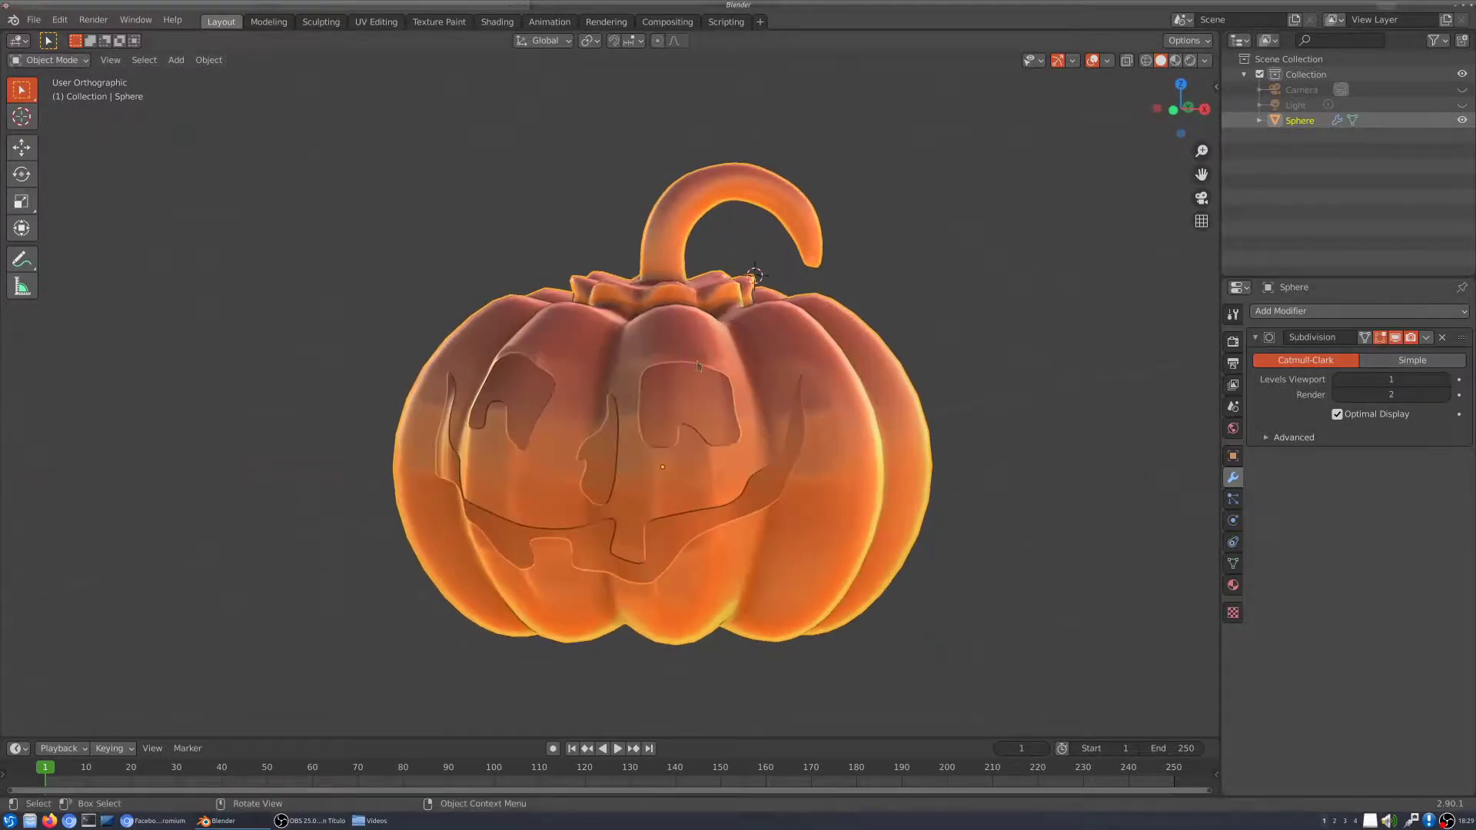
pyautogui.scroll(3, 738, 385)
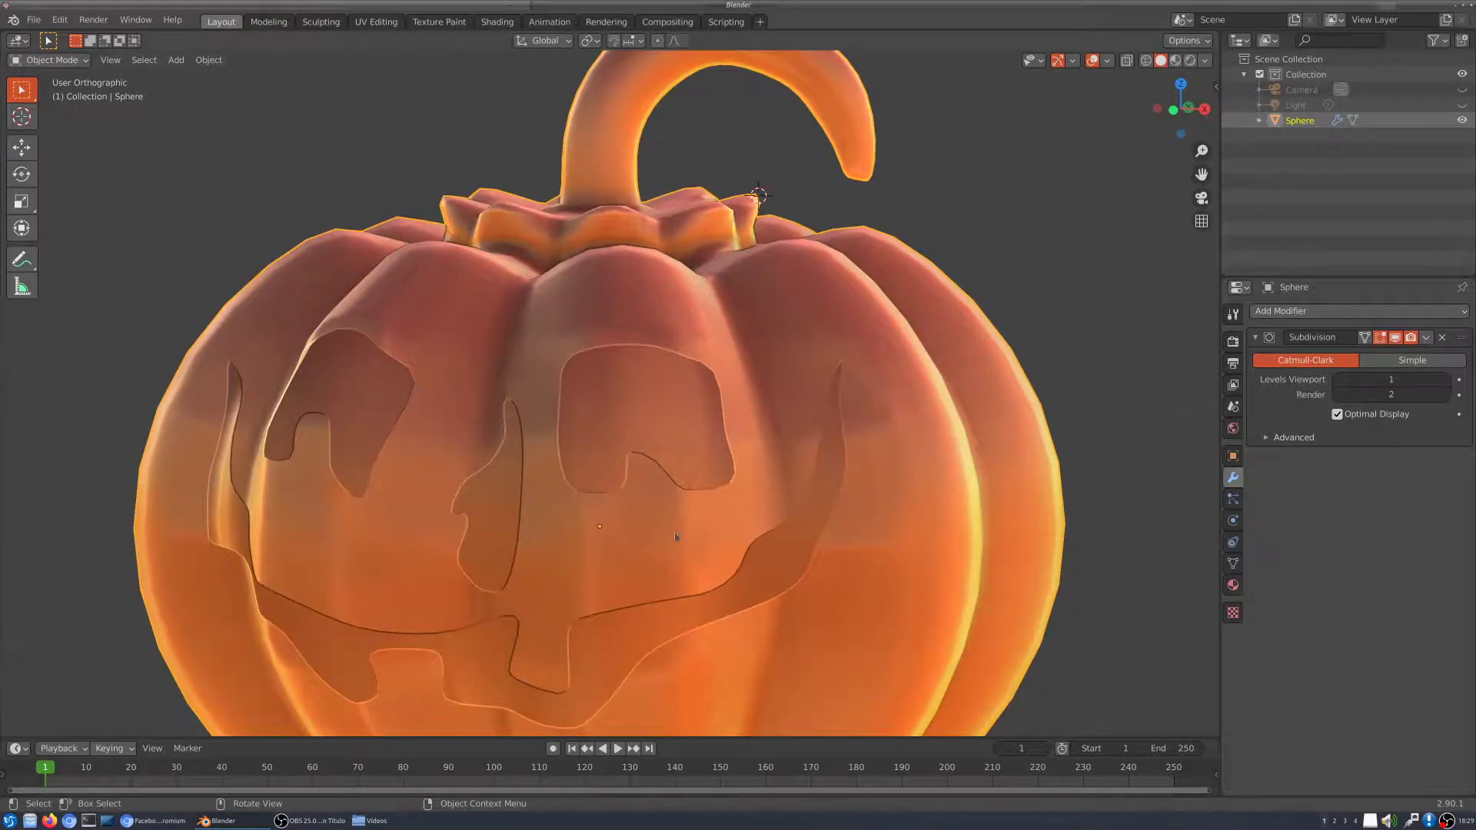
pyautogui.moveTo(615, 316); pyautogui.dragTo(749, 319, button='middle')
pyautogui.scroll(-2, 749, 319)
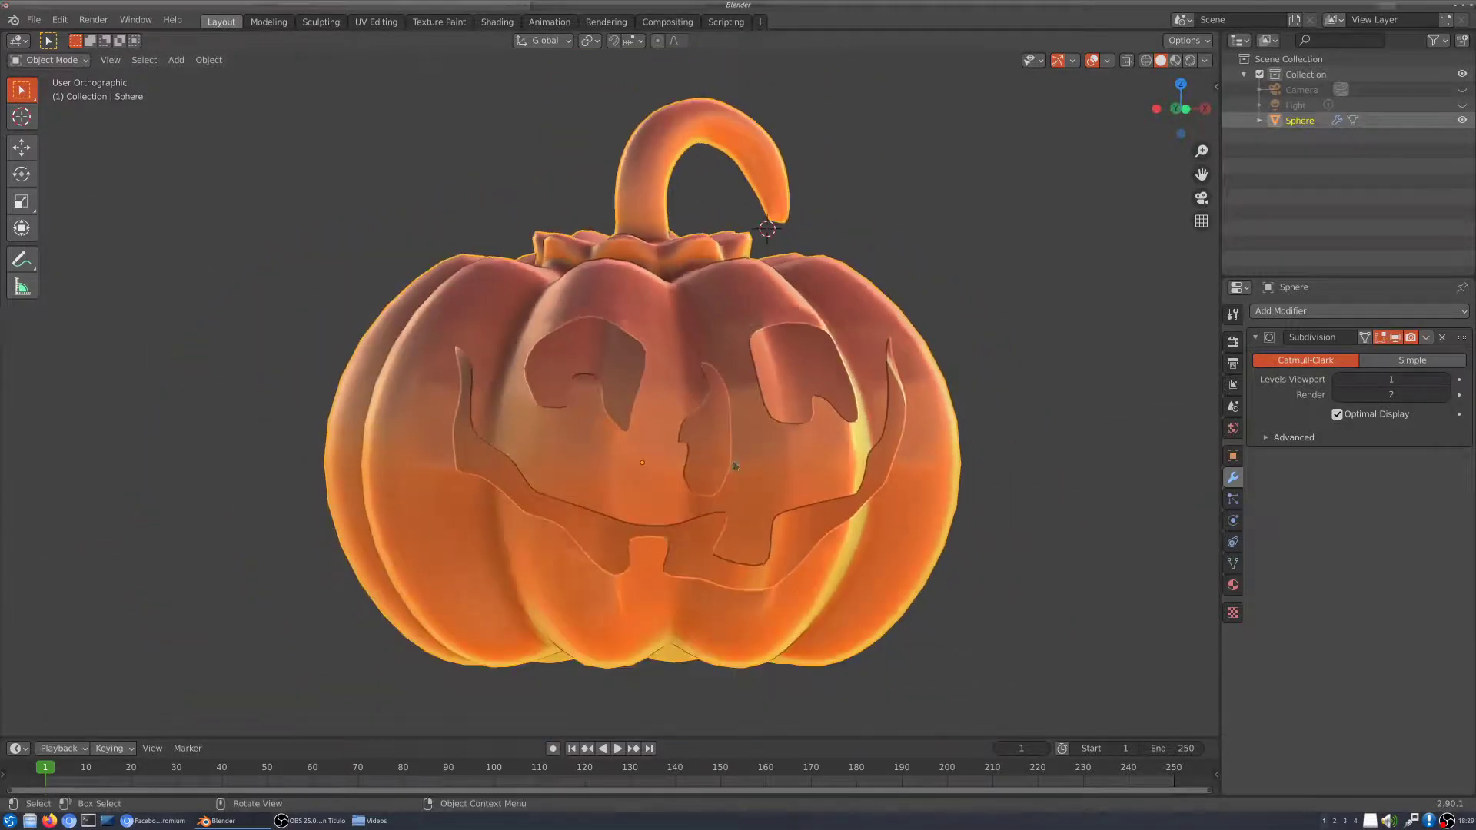
pyautogui.moveTo(630, 313); pyautogui.dragTo(729, 358, button='middle')
pyautogui.scroll(6, 729, 359)
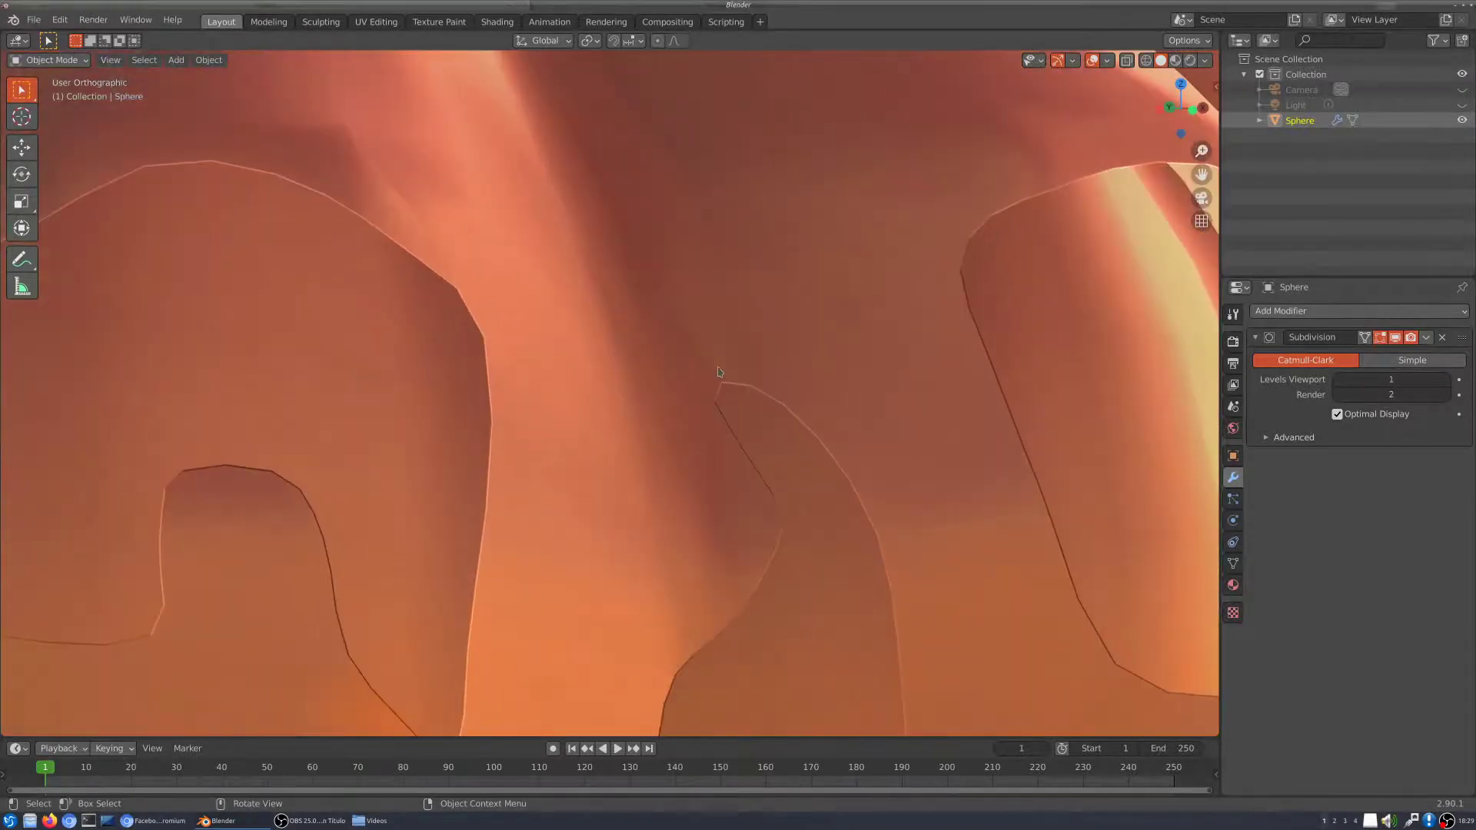
pyautogui.scroll(-6, 729, 352)
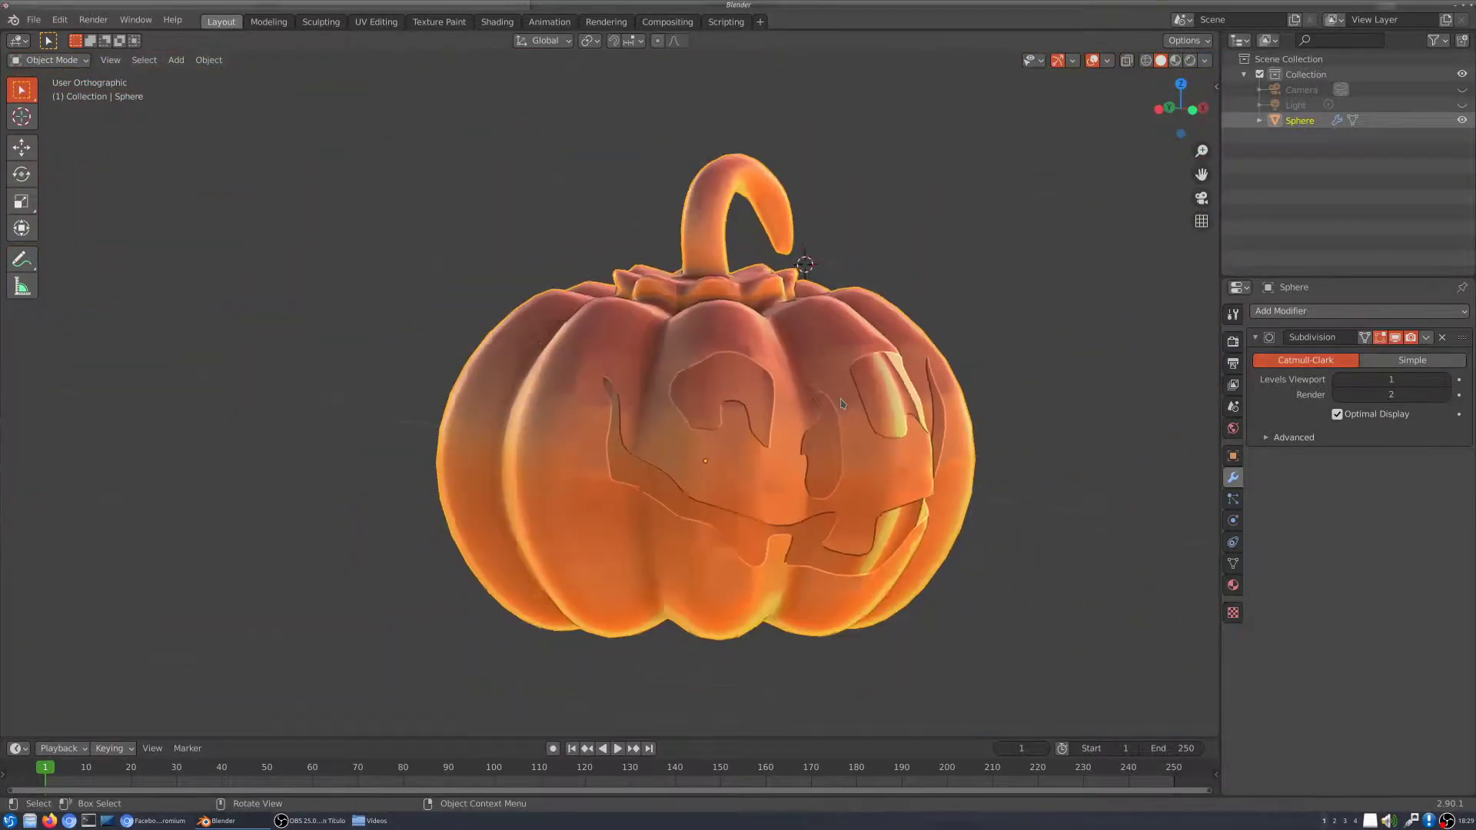
# Step: Check the carved face up close and add a Solidify modifier to the pumpkin
pyautogui.moveTo(769, 415); pyautogui.dragTo(784, 439, button='middle')
pyautogui.scroll(3, 784, 439)
pyautogui.moveTo(884, 442); pyautogui.dragTo(916, 435, button='middle')
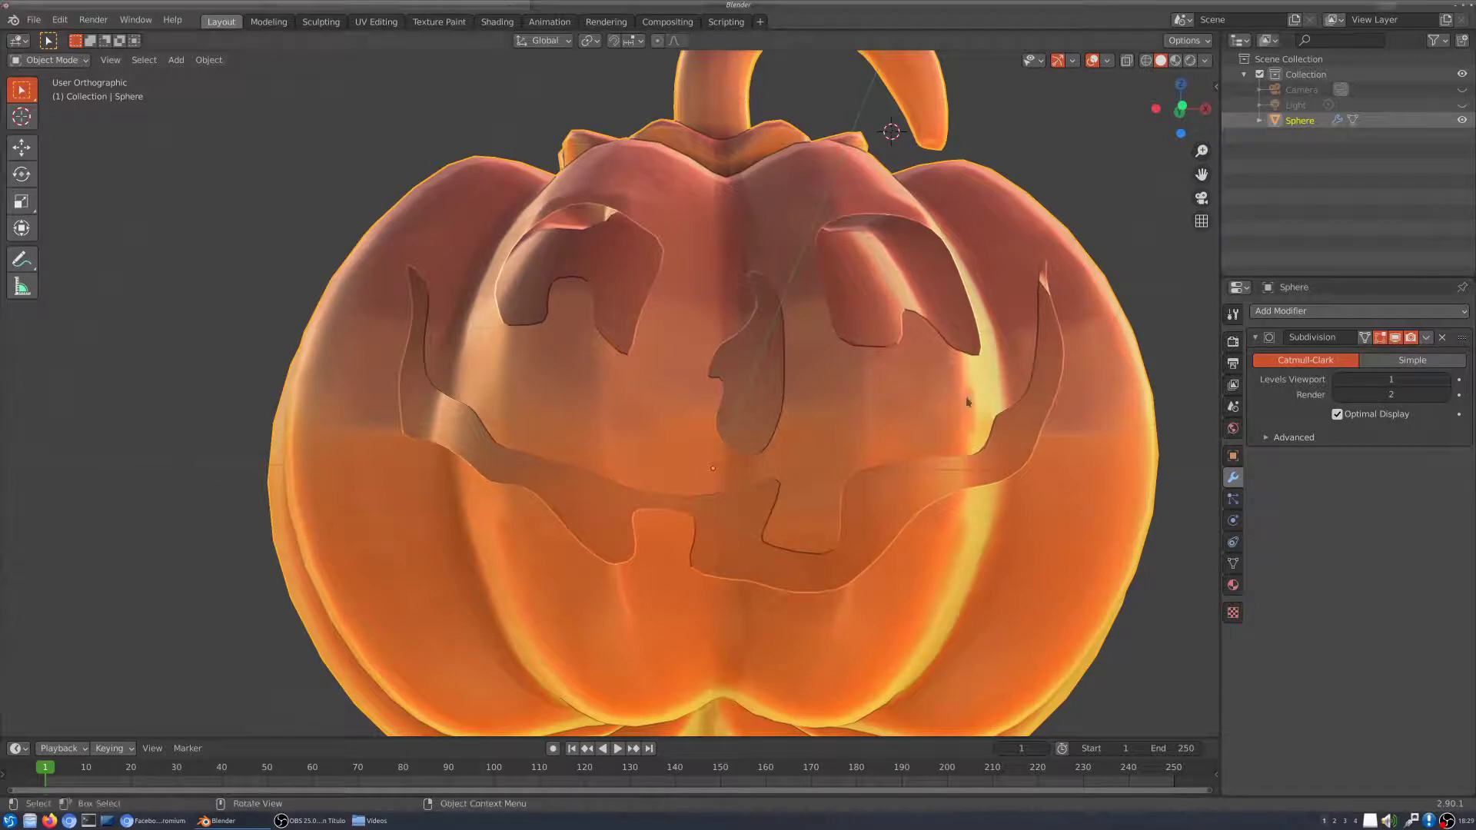
pyautogui.moveTo(980, 381); pyautogui.dragTo(966, 388, button='middle')
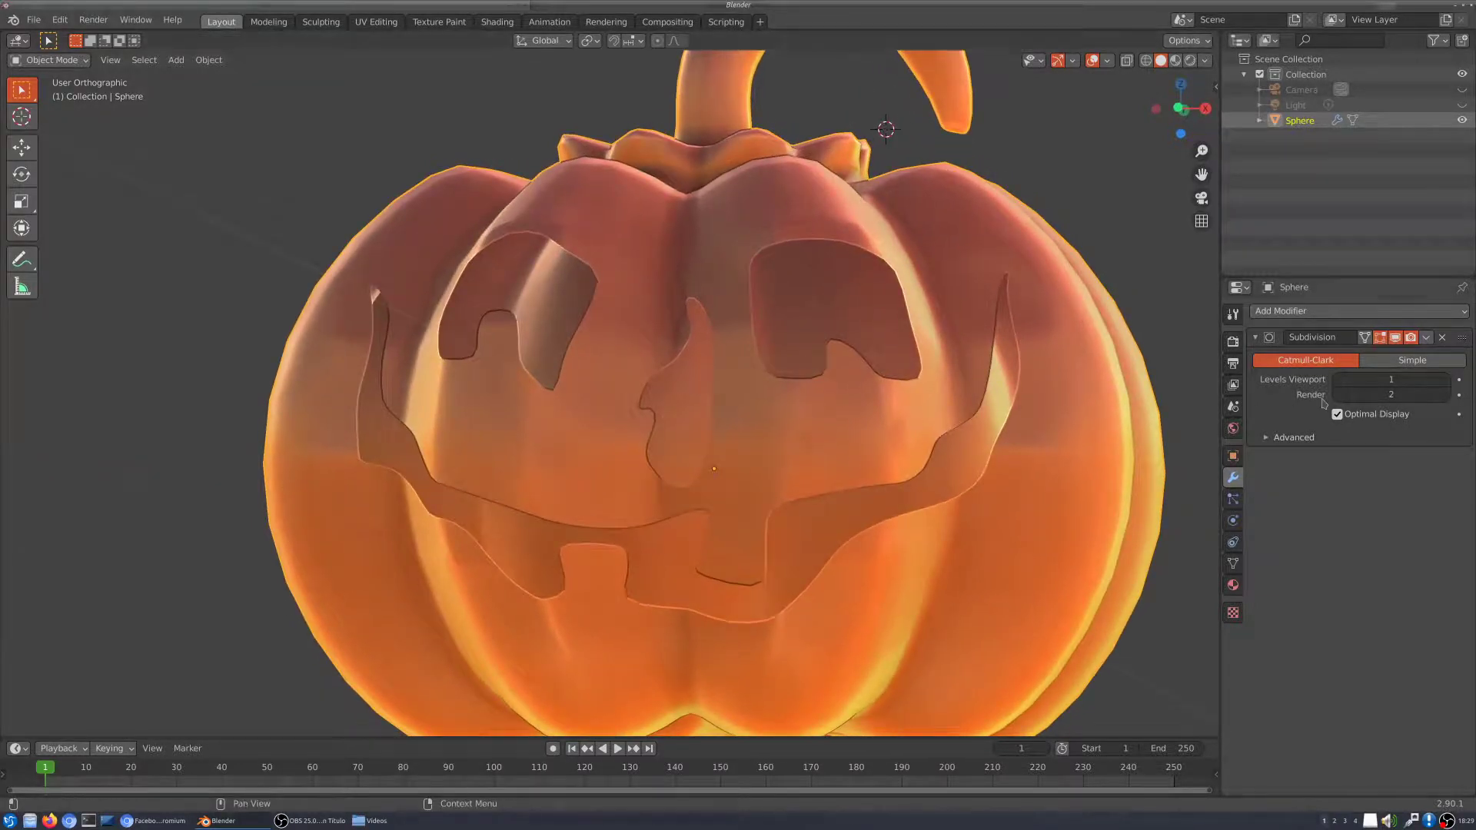
pyautogui.scroll(-3, 1046, 423)
pyautogui.moveTo(1038, 424)
pyautogui.mouseDown(button='middle')
pyautogui.moveTo(1076, 431)
pyautogui.moveTo(1032, 444)
pyautogui.mouseUp(button='middle')
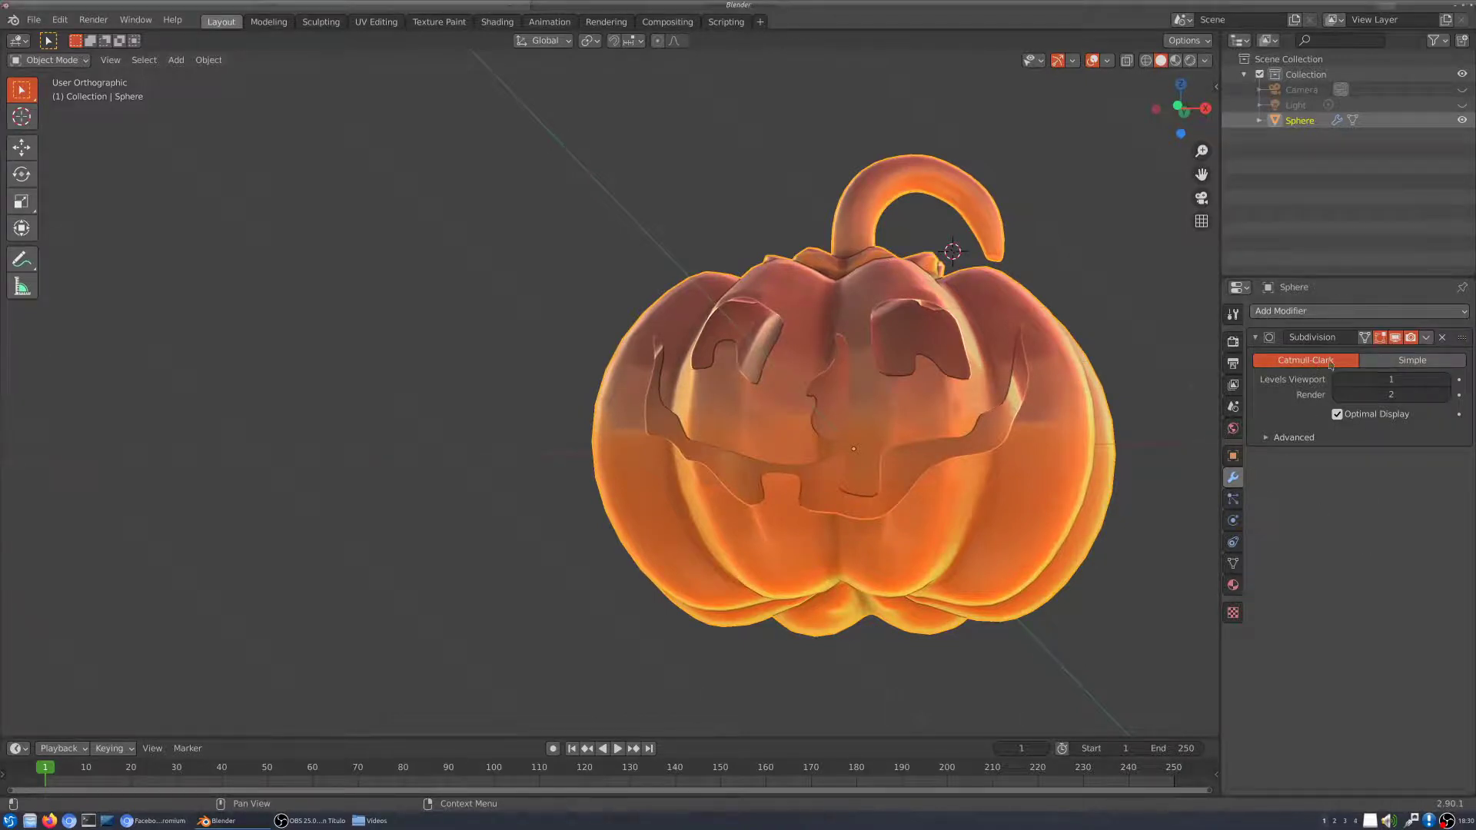
pyautogui.click(1333, 312)
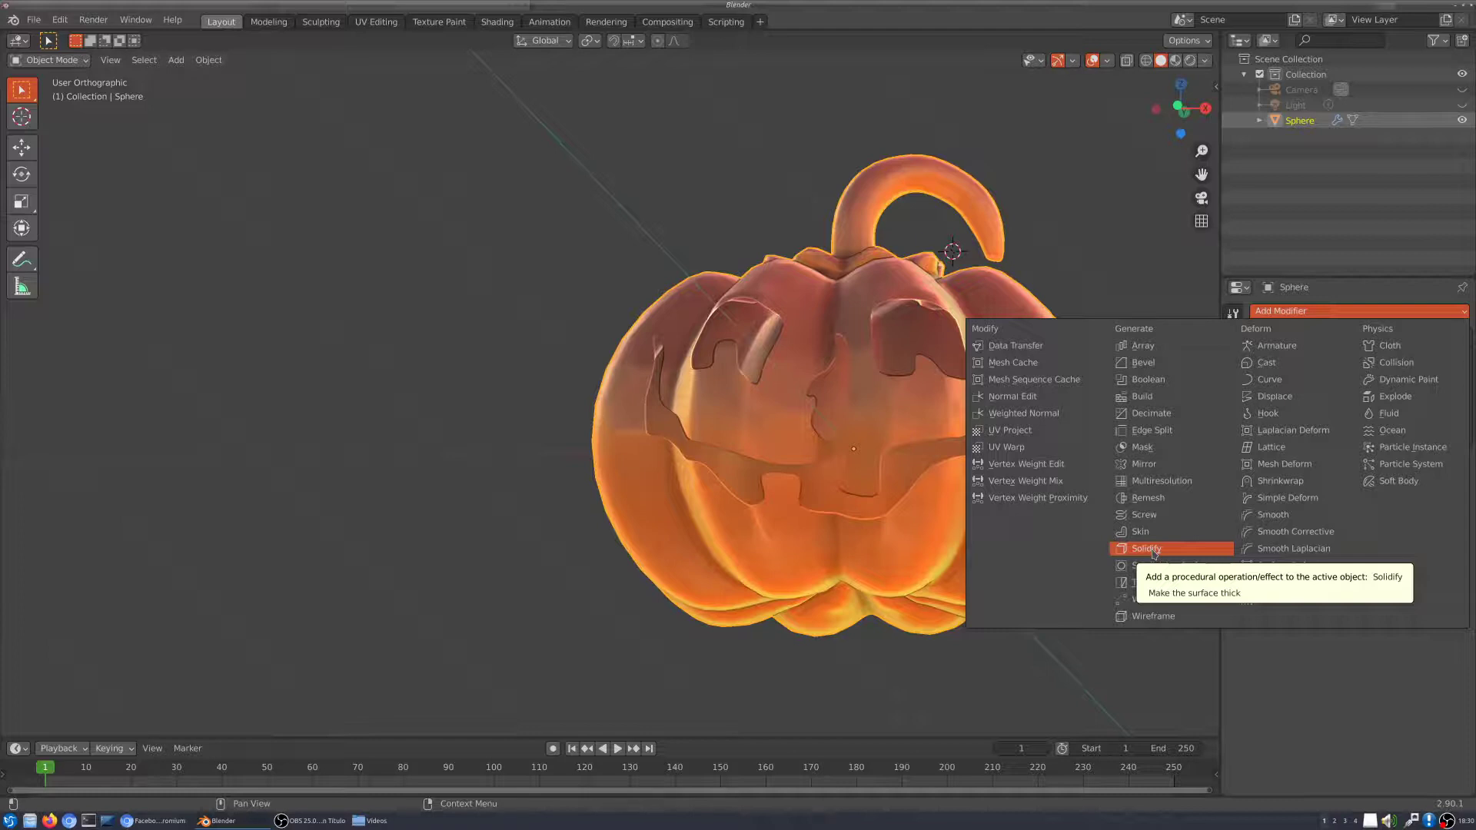
pyautogui.click(1153, 549)
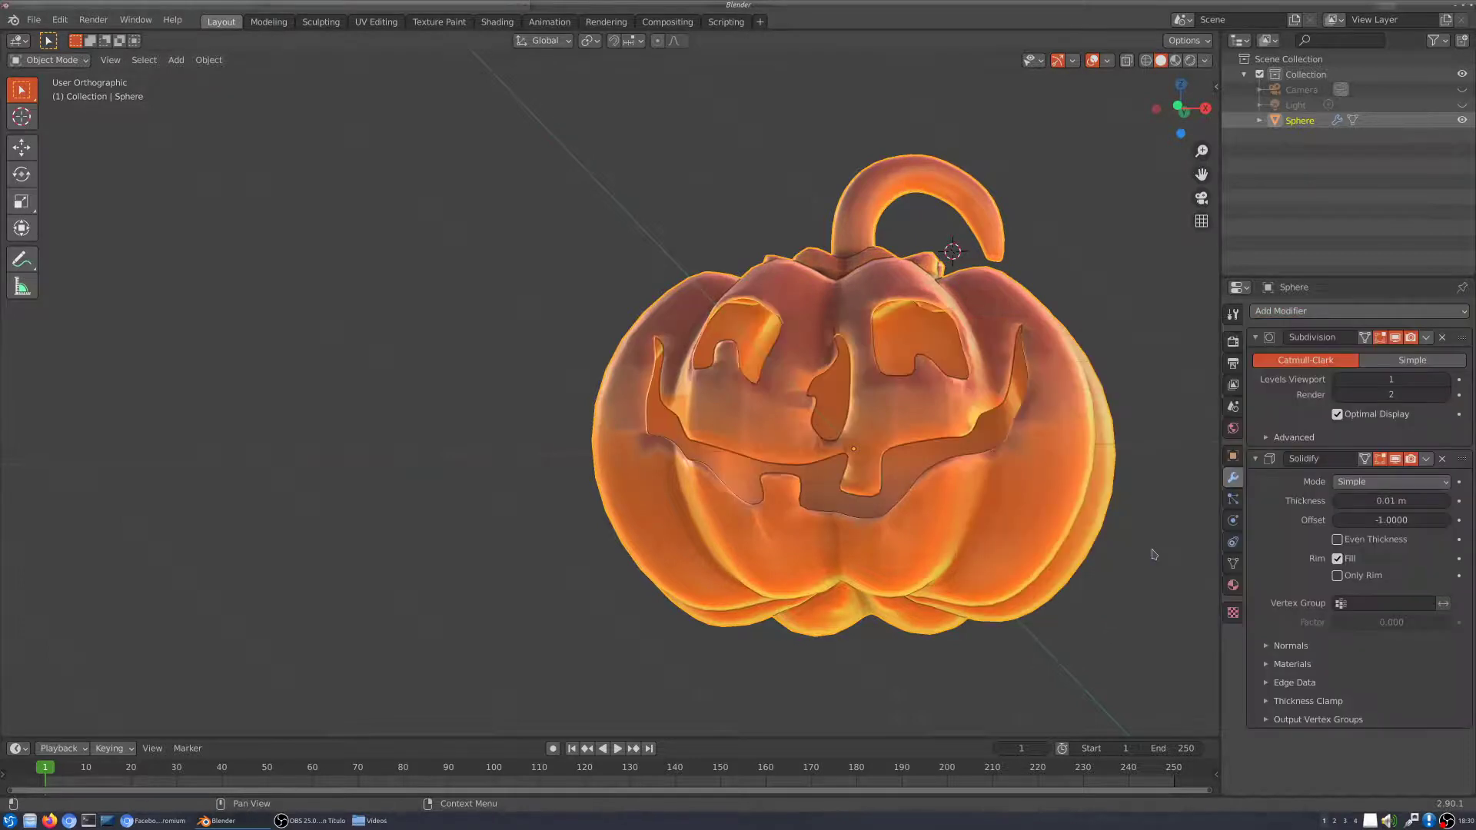
# Step: Set the Solidify thickness to 0.12 m so the walls around the carved openings get visible depth
pyautogui.moveTo(934, 383); pyautogui.dragTo(915, 382, button='middle')
pyautogui.moveTo(861, 393); pyautogui.dragTo(846, 396, button='middle')
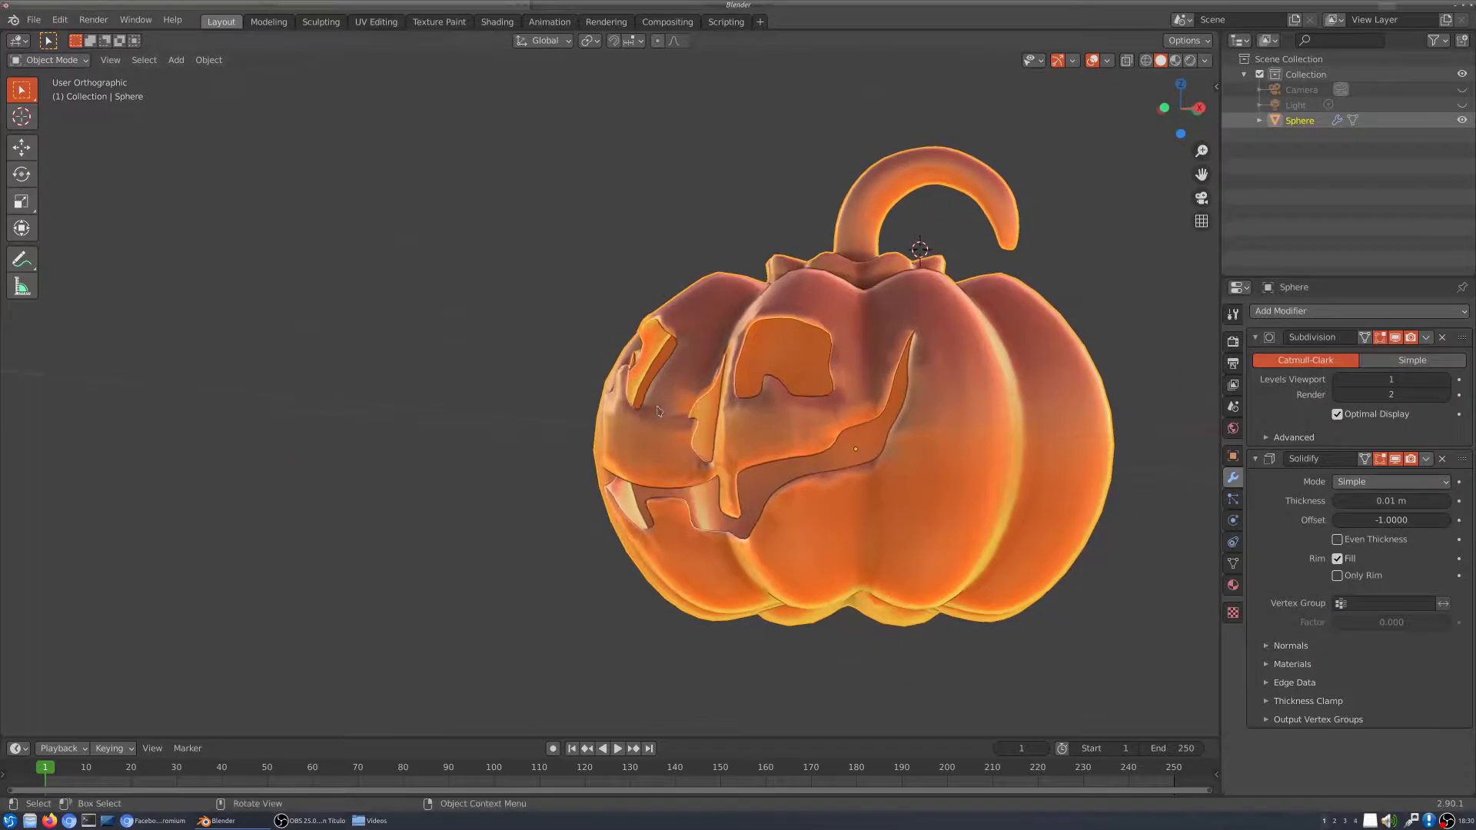
pyautogui.scroll(8, 769, 400)
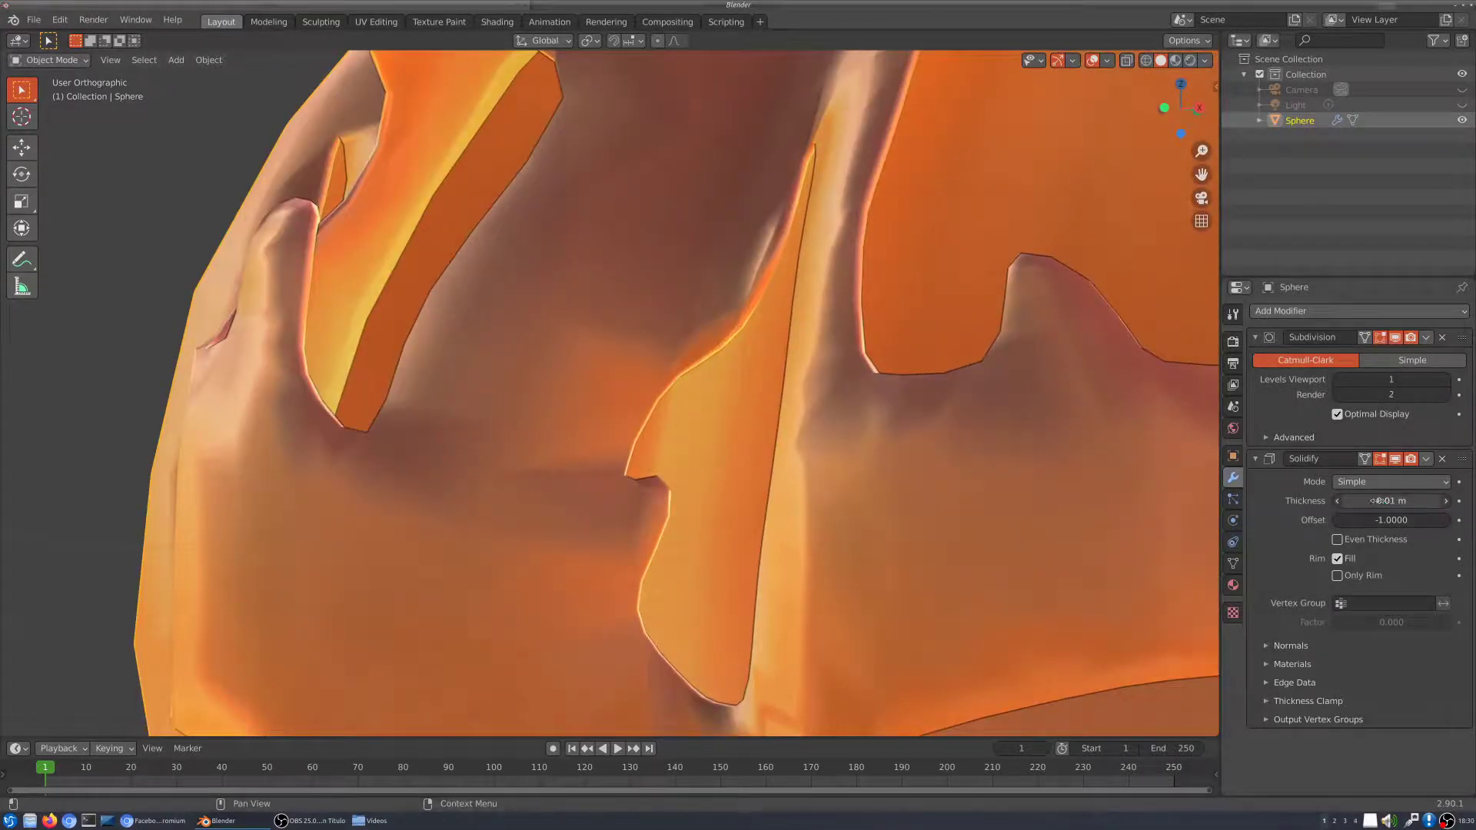
pyautogui.moveTo(1380, 500); pyautogui.dragTo(1432, 500)
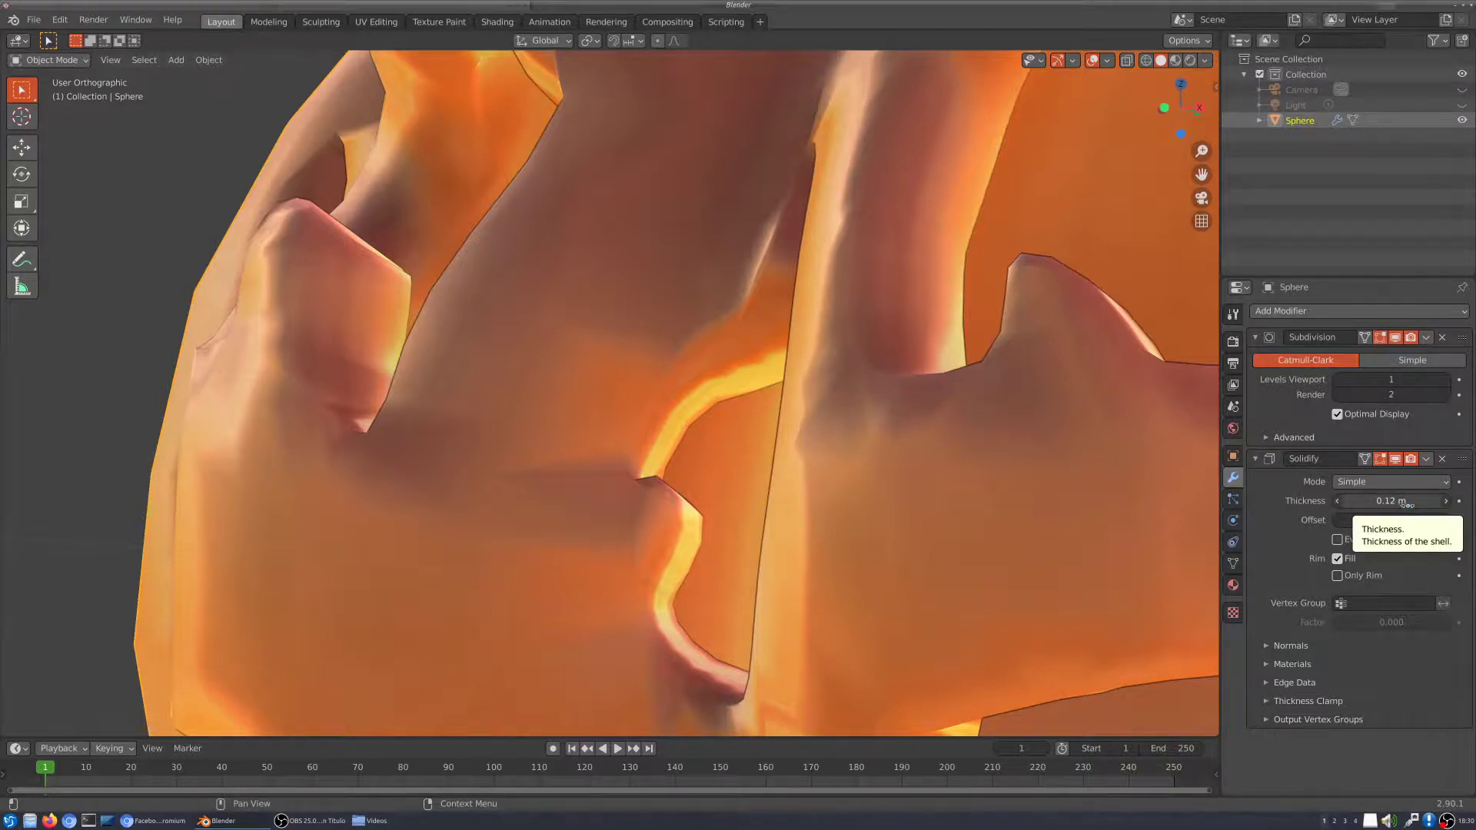
pyautogui.scroll(-5, 658, 335)
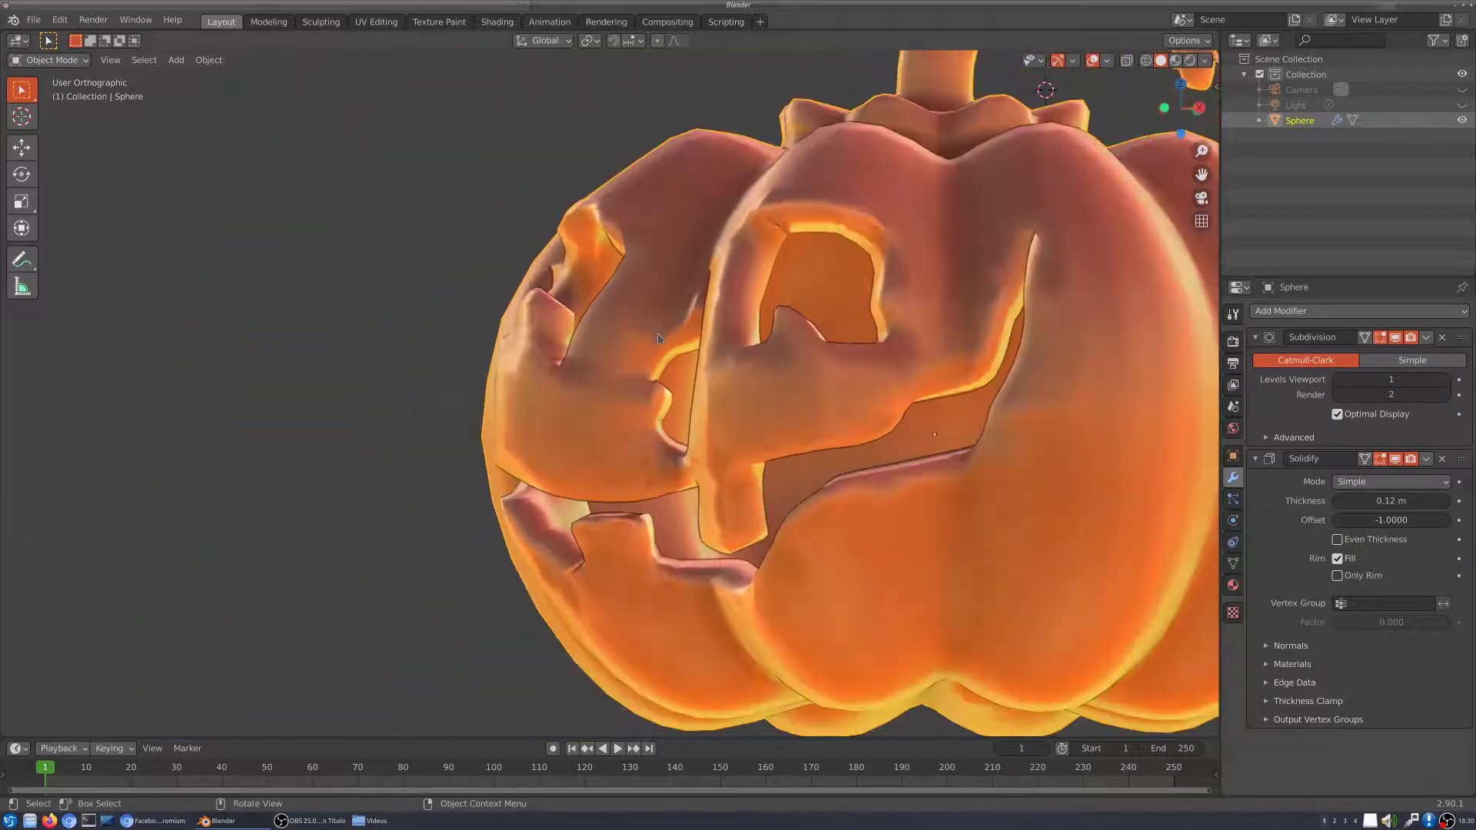
# Step: Move the Solidify modifier above the Subdivision modifier in the stack and check the carved edges
pyautogui.moveTo(657, 334); pyautogui.dragTo(709, 420, button='middle')
pyautogui.scroll(-3, 1048, 415)
pyautogui.scroll(1, 860, 399)
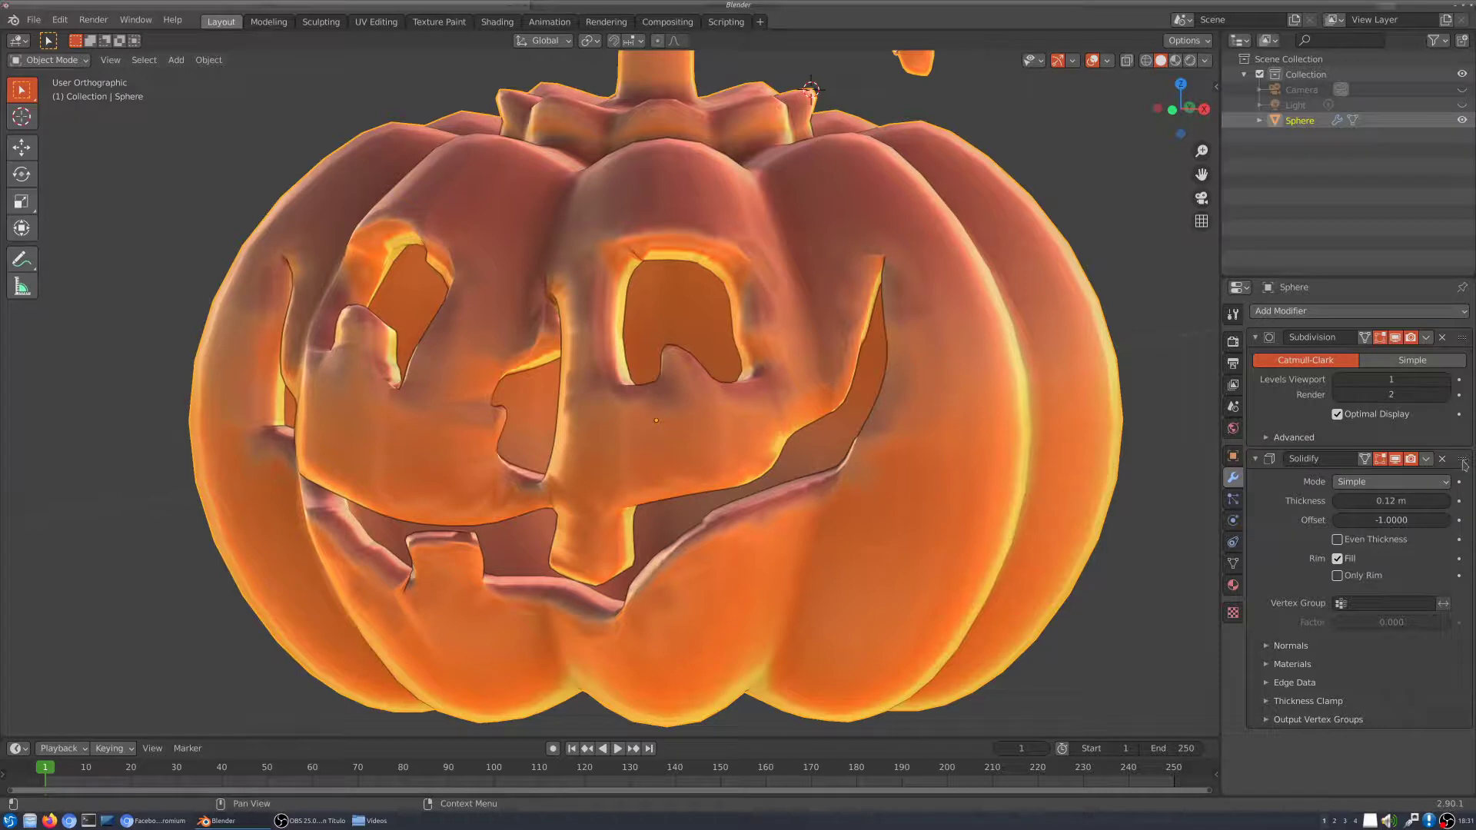
pyautogui.moveTo(1465, 465); pyautogui.dragTo(1454, 339)
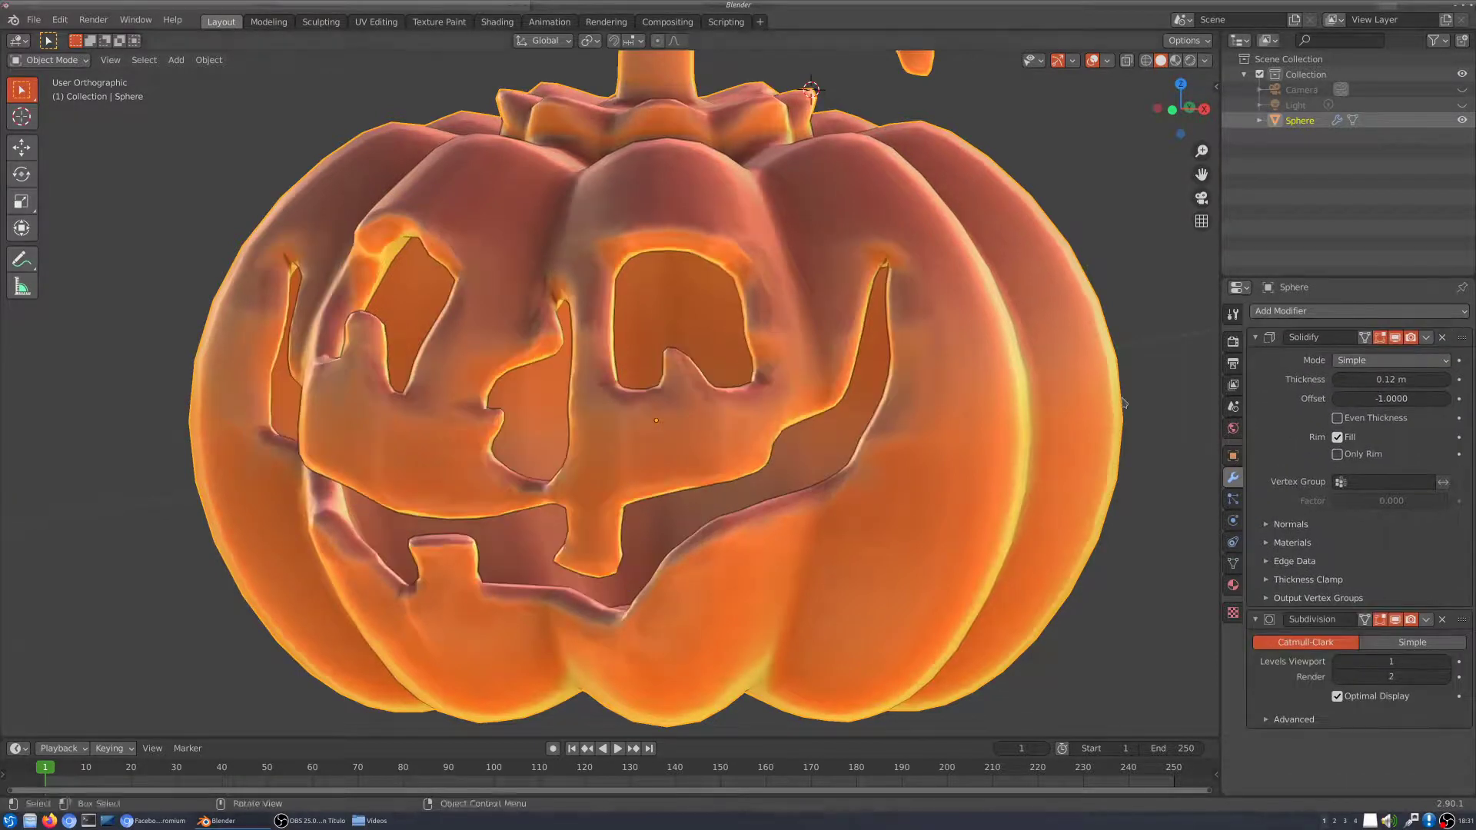
pyautogui.moveTo(789, 423); pyautogui.dragTo(934, 410, button='middle')
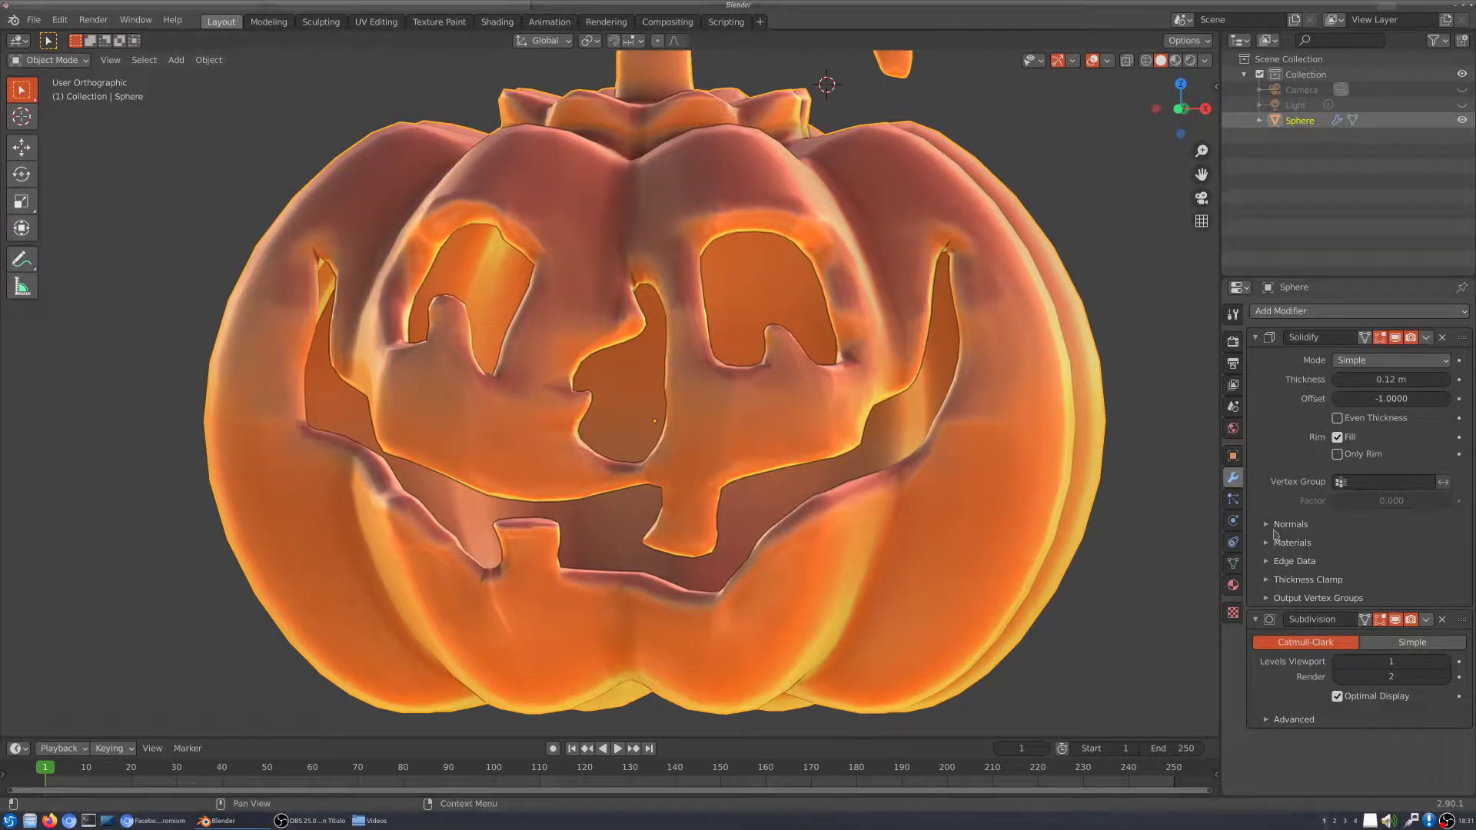
# Step: Look through the Solidify modifier's Materials and Thickness Clamp options and expand its Edge Data settings
pyautogui.click(1276, 544)
pyautogui.click(1276, 546)
pyautogui.click(1269, 598)
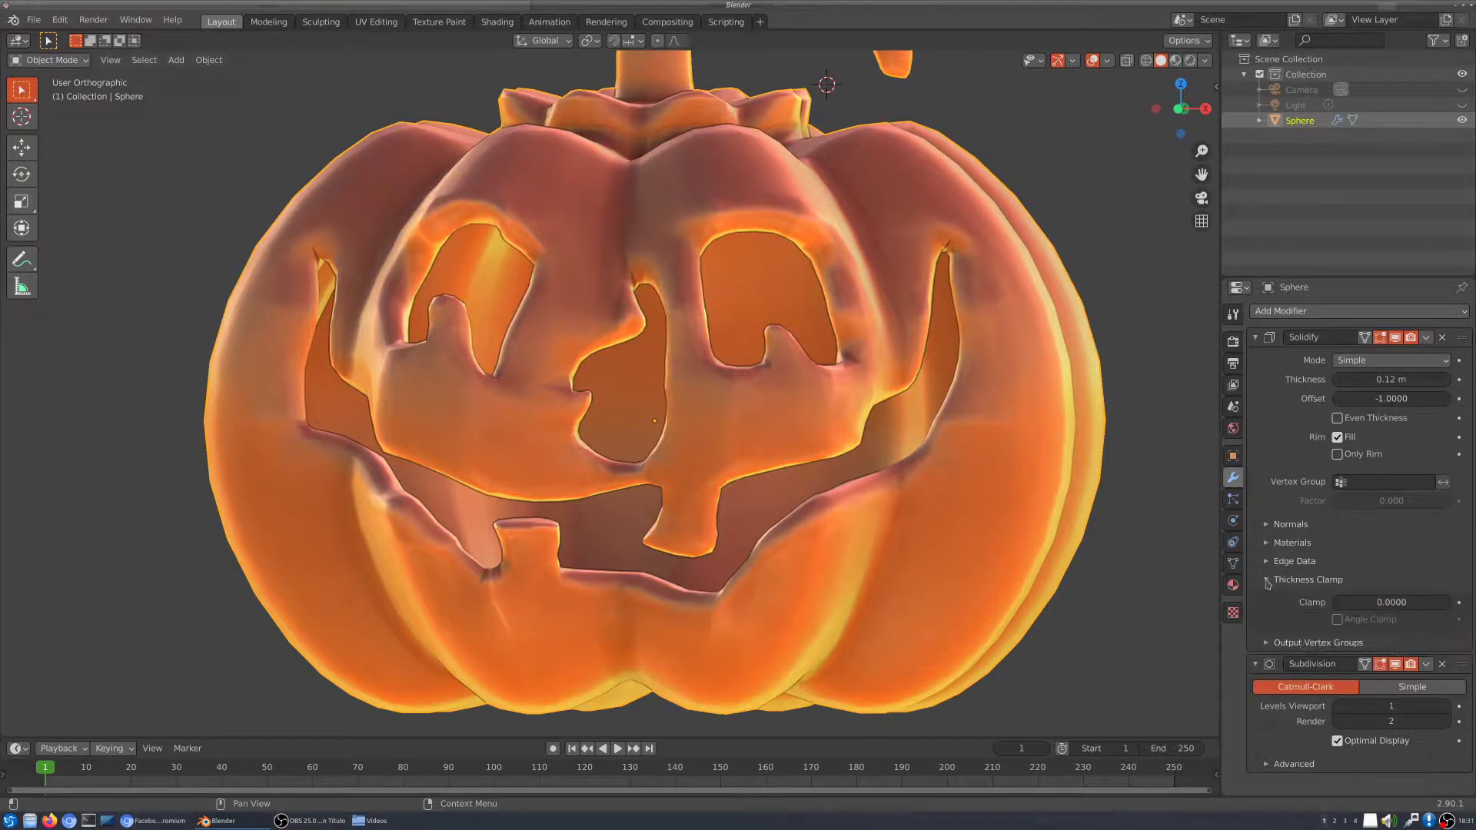
pyautogui.click(1269, 598)
pyautogui.click(1267, 562)
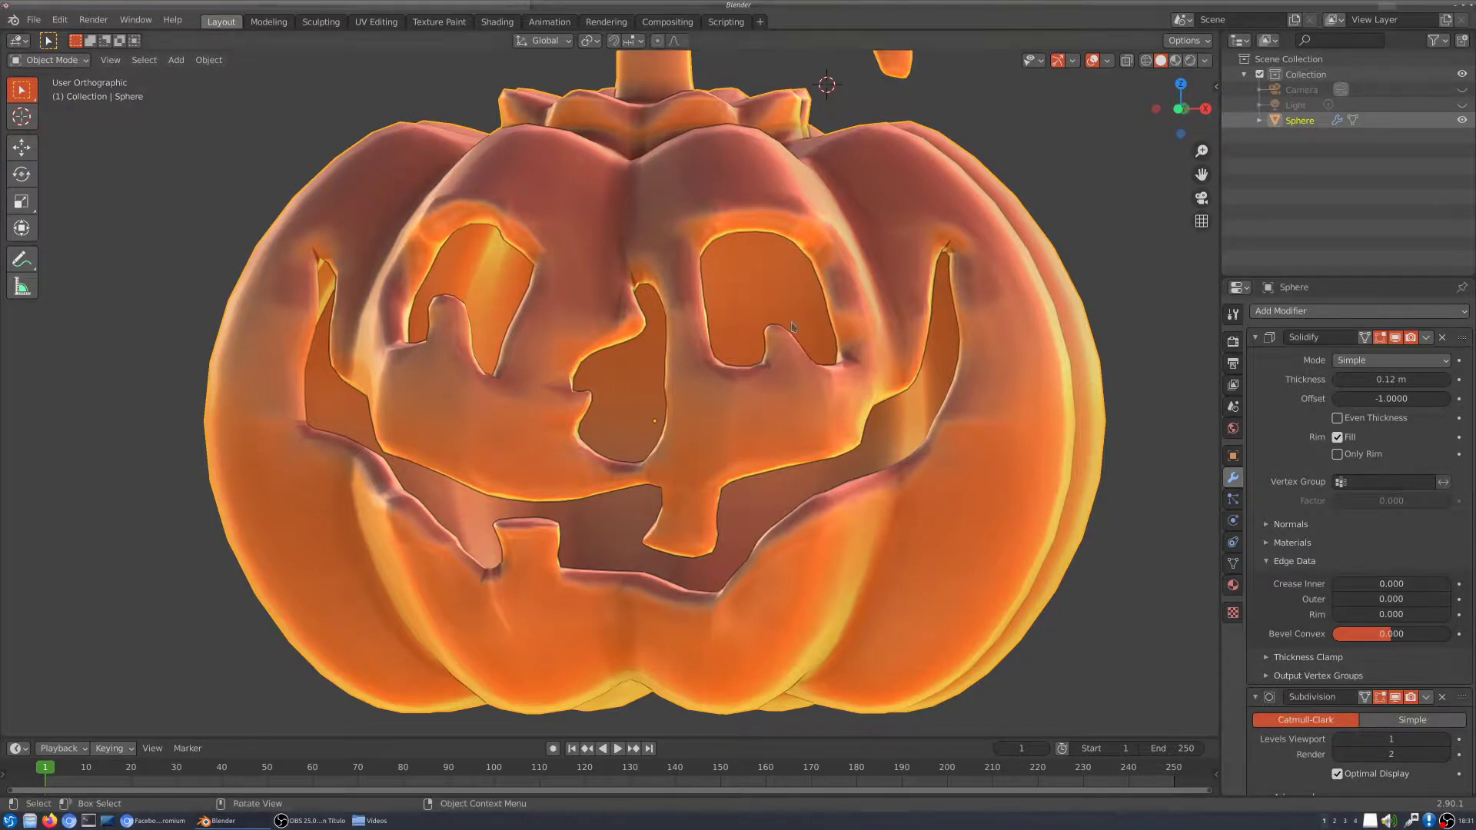
# Step: Sharpen the carved edges by setting the Solidify inner crease to 0.762 and the outer crease to 0.794
pyautogui.scroll(3, 786, 235)
pyautogui.moveTo(827, 239); pyautogui.dragTo(566, 208, button='middle')
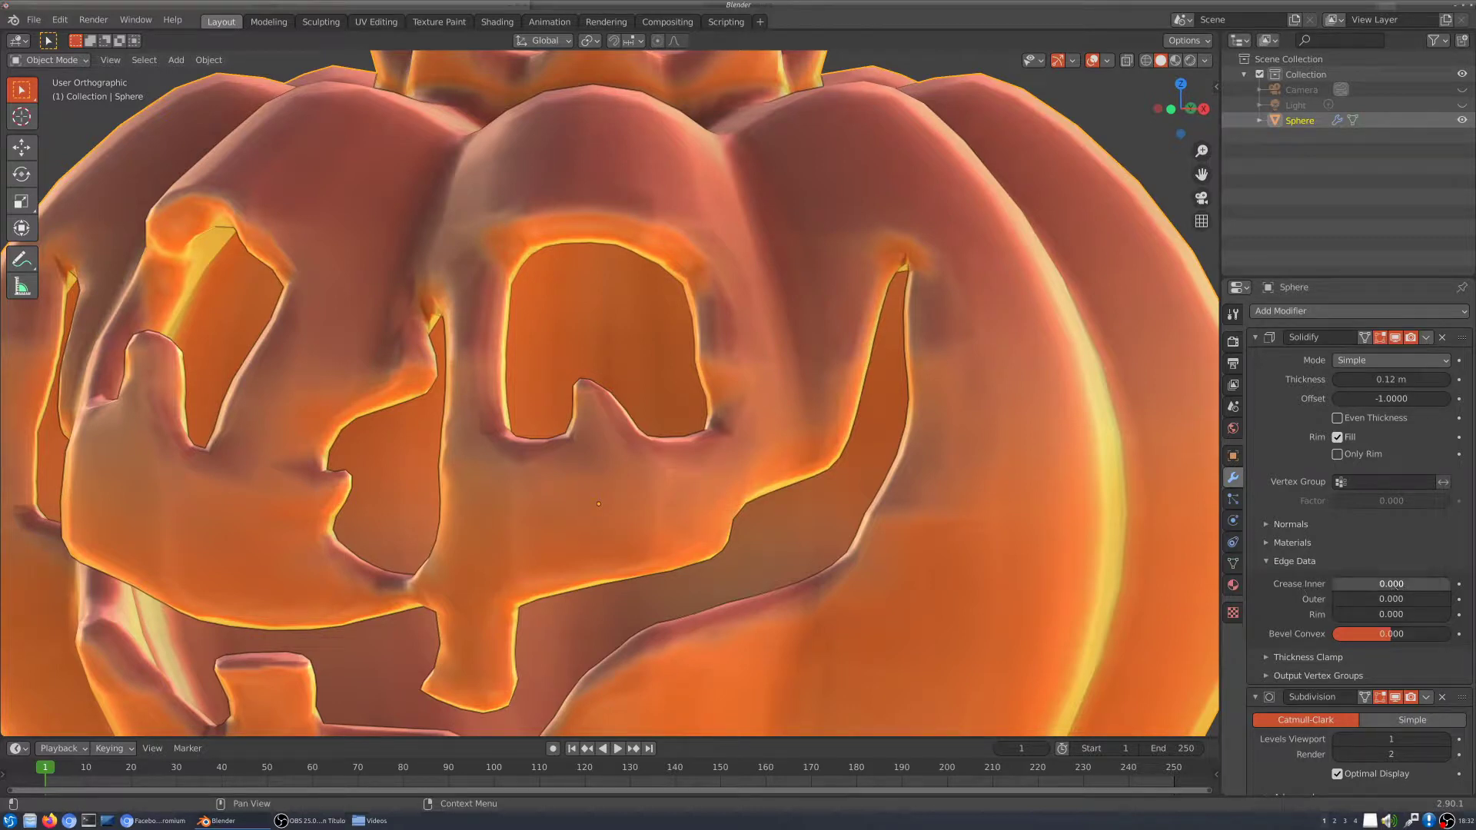
pyautogui.moveTo(1376, 584)
pyautogui.mouseDown()
pyautogui.moveTo(1403, 584)
pyautogui.moveTo(1380, 604)
pyautogui.moveTo(1426, 605)
pyautogui.moveTo(1388, 599)
pyautogui.mouseUp()
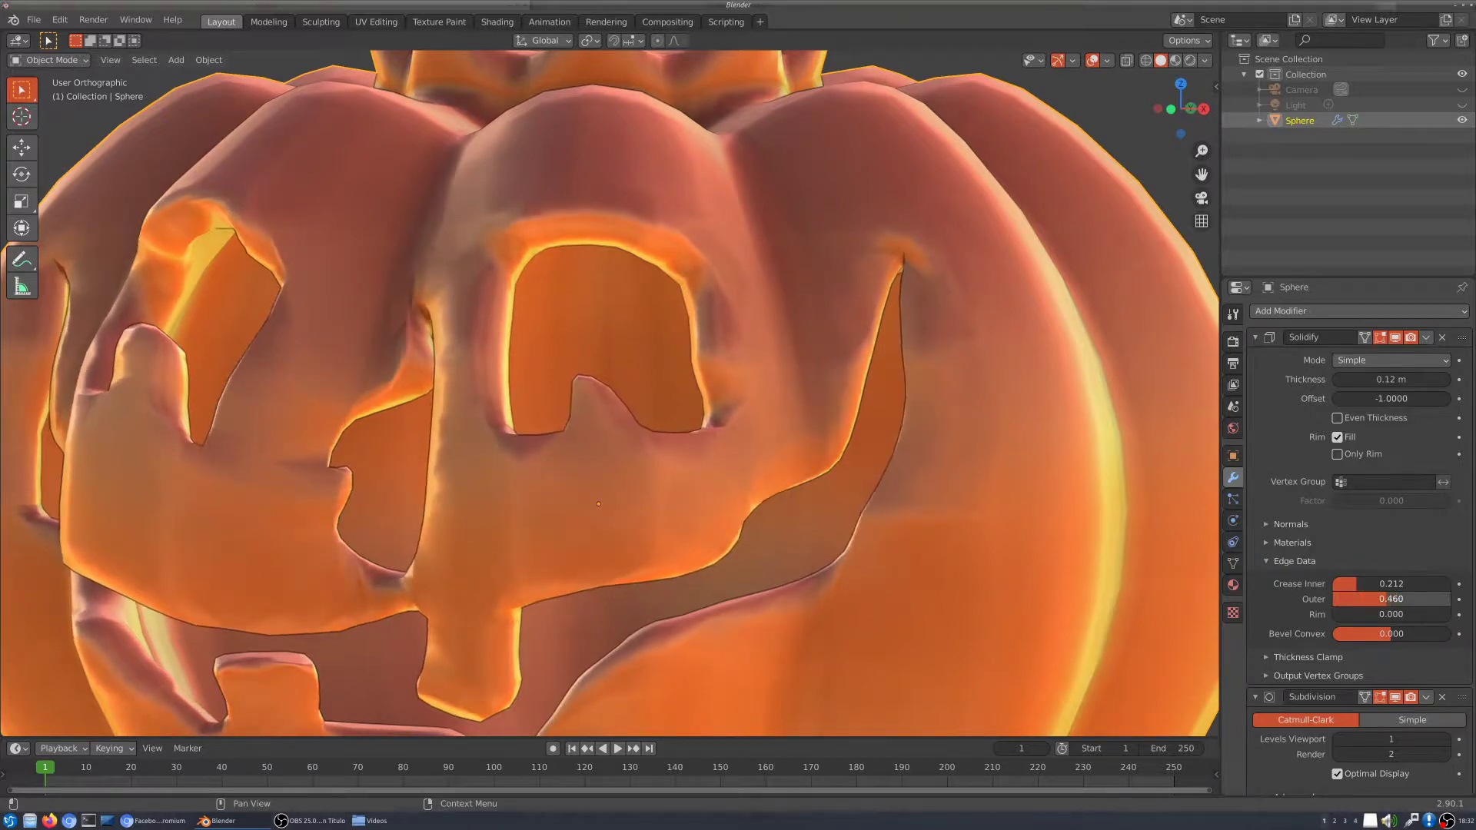
pyautogui.scroll(1, 534, 464)
pyautogui.scroll(-6, 534, 463)
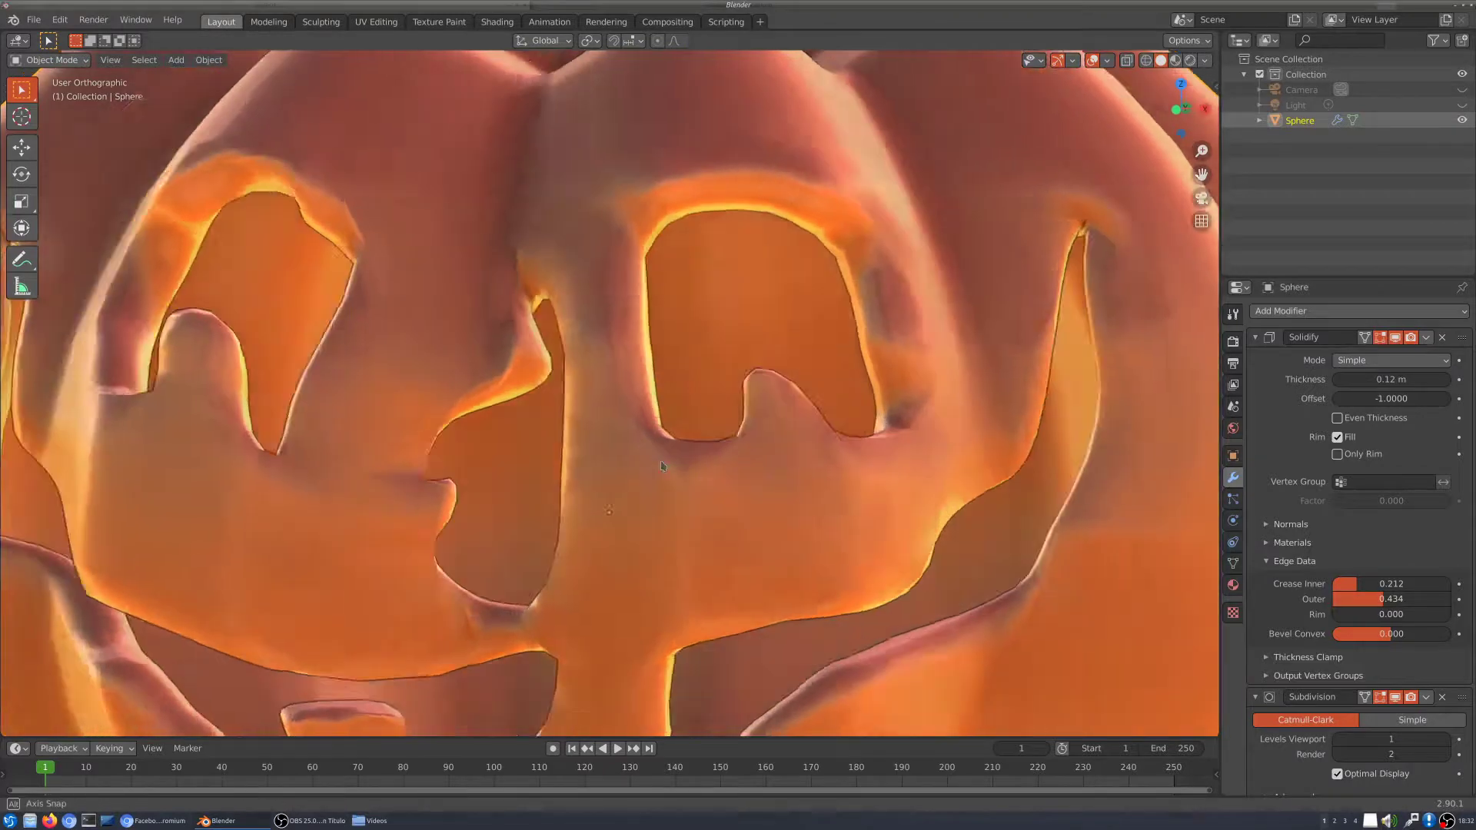
pyautogui.moveTo(754, 477); pyautogui.dragTo(840, 486, button='middle')
pyautogui.moveTo(1360, 584)
pyautogui.mouseDown()
pyautogui.moveTo(1450, 583)
pyautogui.moveTo(1401, 599)
pyautogui.moveTo(1422, 599)
pyautogui.mouseUp()
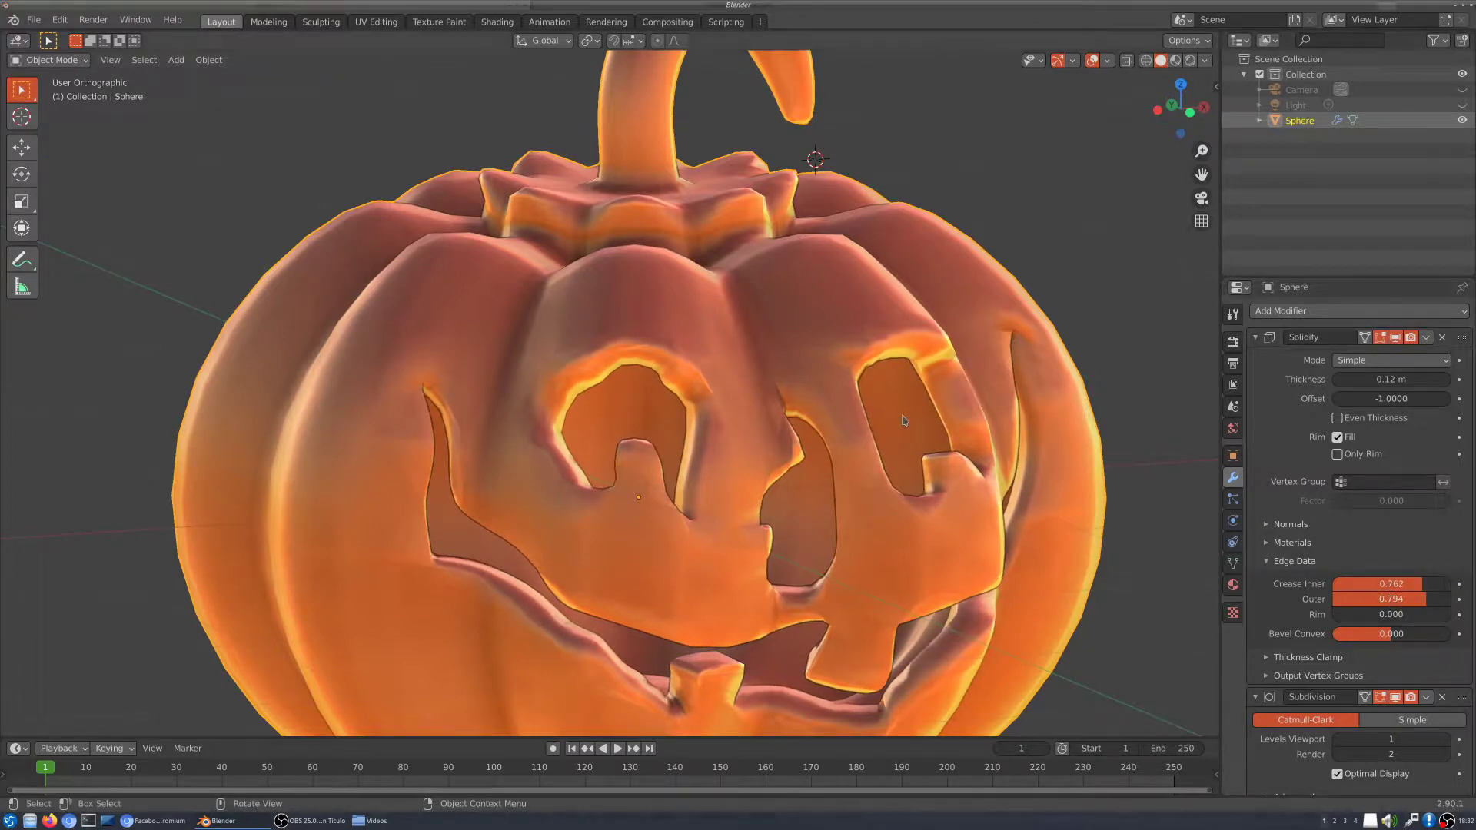
# Step: Try stronger rim creases on the Solidify modifier, compare the openings, and settle on a Rim value of 0.392
pyautogui.moveTo(961, 369); pyautogui.dragTo(915, 340, button='middle')
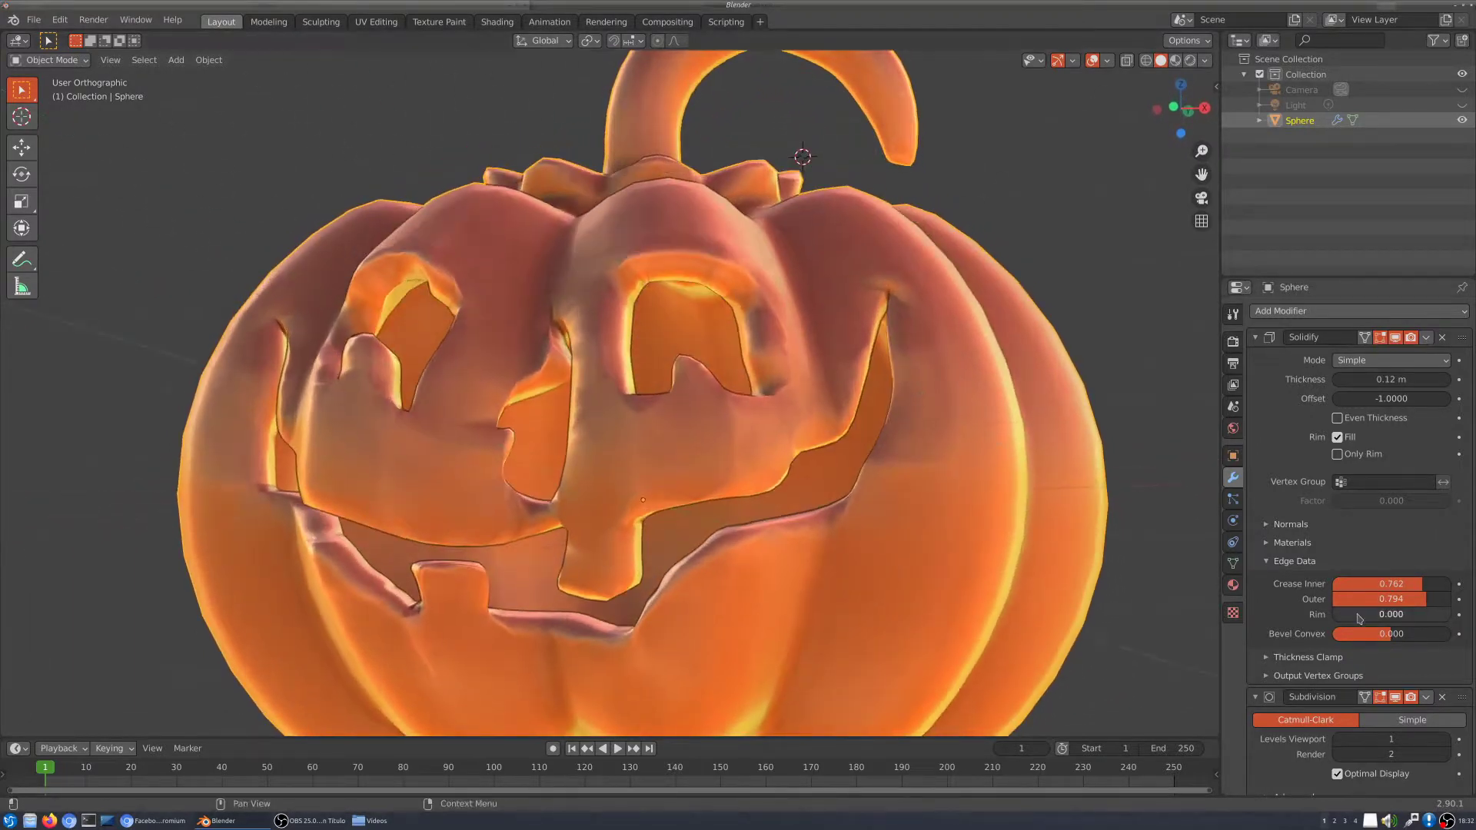
pyautogui.moveTo(1388, 614)
pyautogui.mouseDown()
pyautogui.moveTo(1446, 615)
pyautogui.moveTo(1432, 614)
pyautogui.mouseUp()
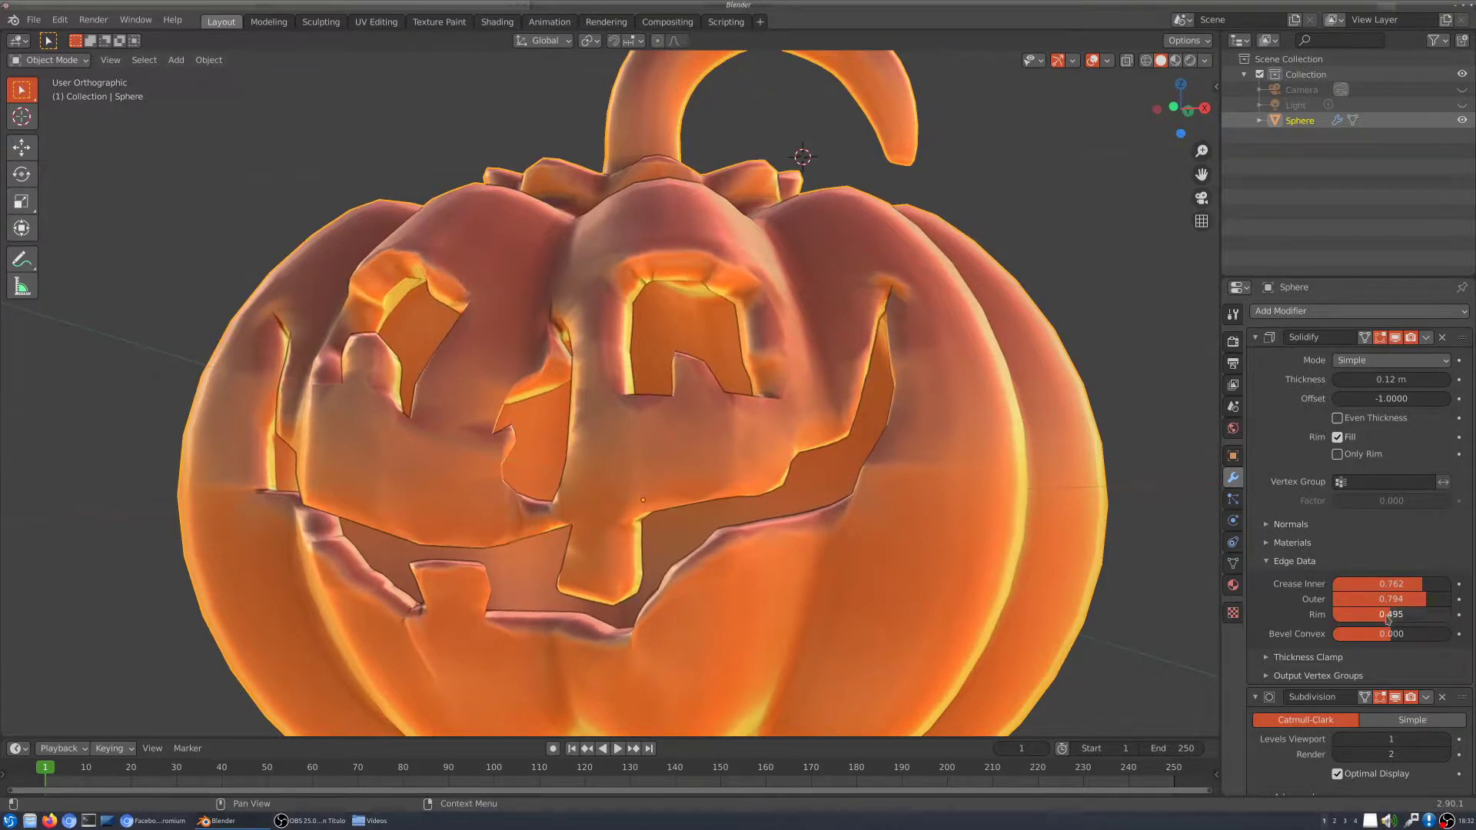
pyautogui.moveTo(669, 477); pyautogui.dragTo(678, 560, button='middle')
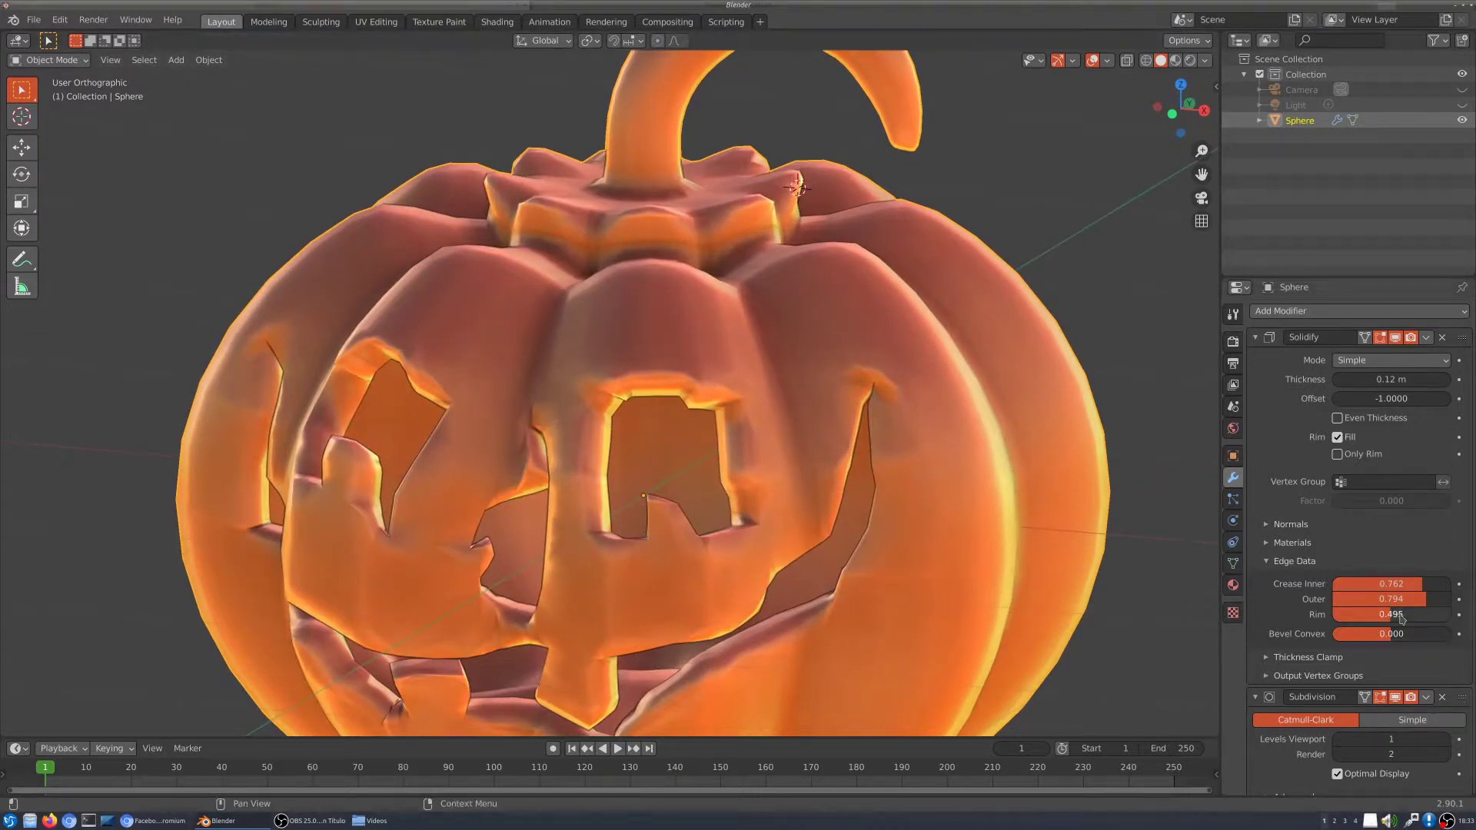
pyautogui.moveTo(1392, 615)
pyautogui.mouseDown()
pyautogui.moveTo(1450, 615)
pyautogui.moveTo(1333, 614)
pyautogui.moveTo(1429, 614)
pyautogui.mouseUp()
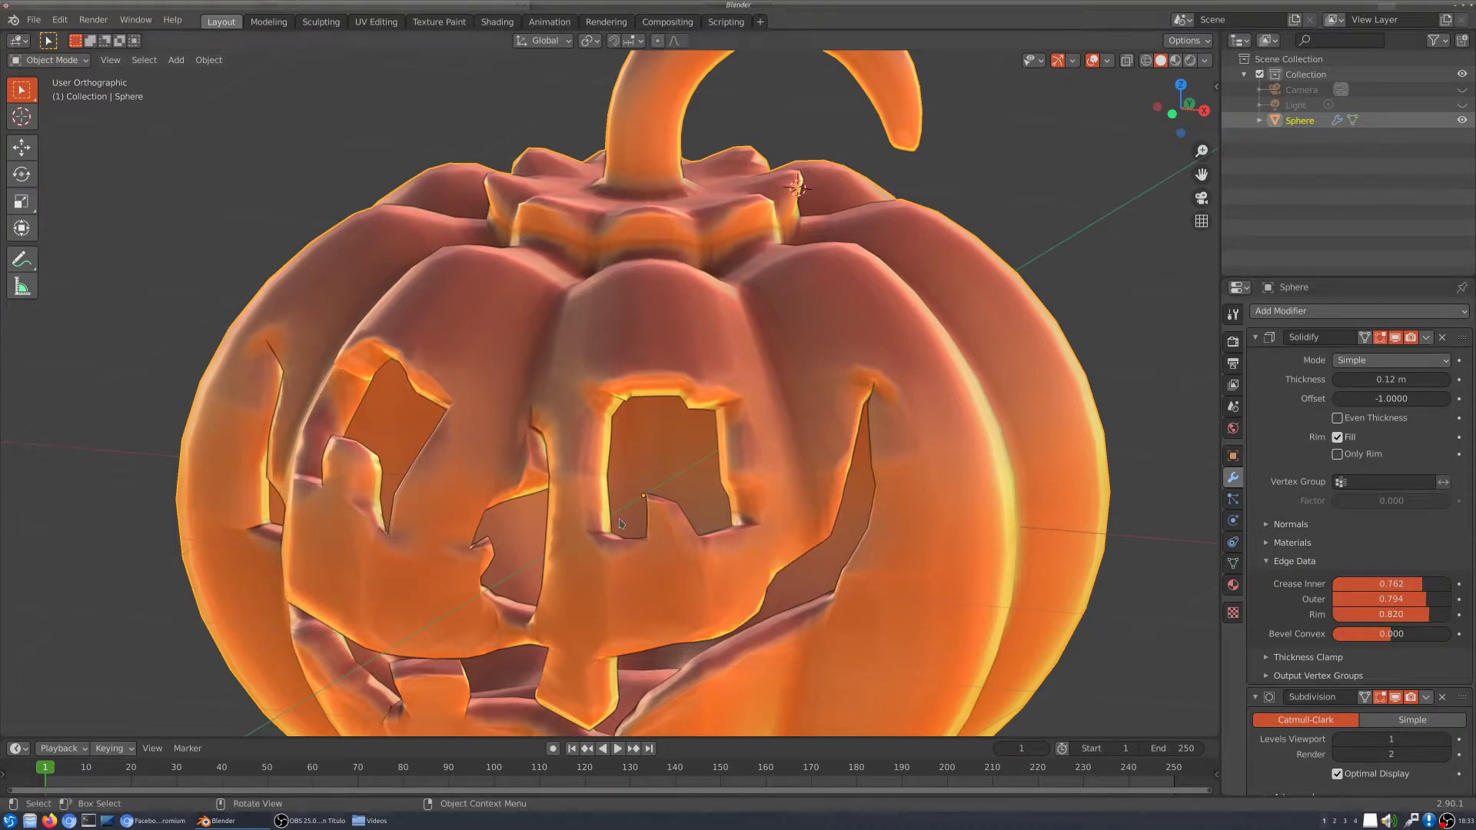
pyautogui.moveTo(707, 553); pyautogui.dragTo(514, 462, button='middle')
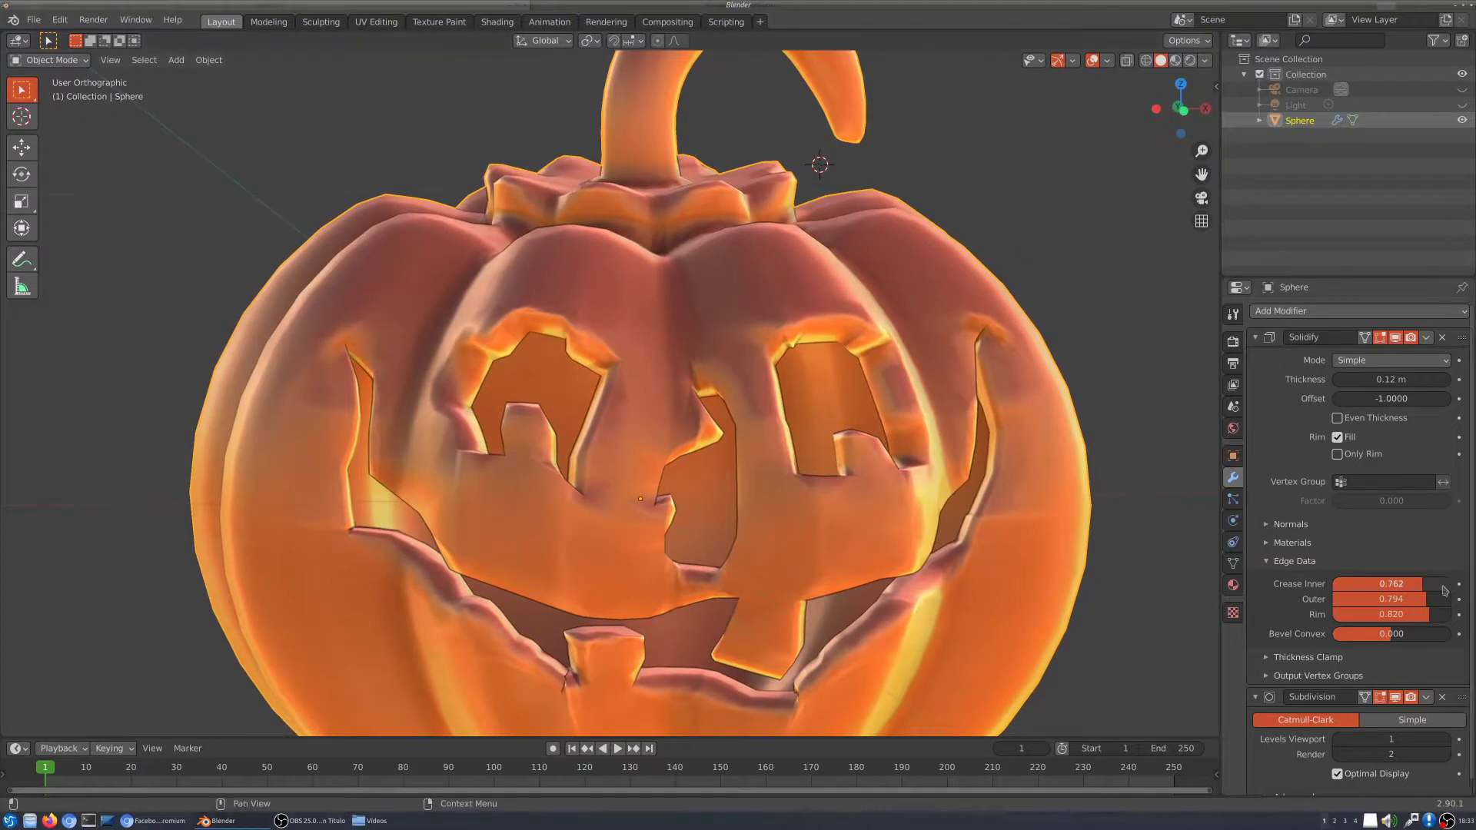
pyautogui.moveTo(1391, 614)
pyautogui.mouseDown()
pyautogui.moveTo(1340, 614)
pyautogui.moveTo(1380, 618)
pyautogui.mouseUp()
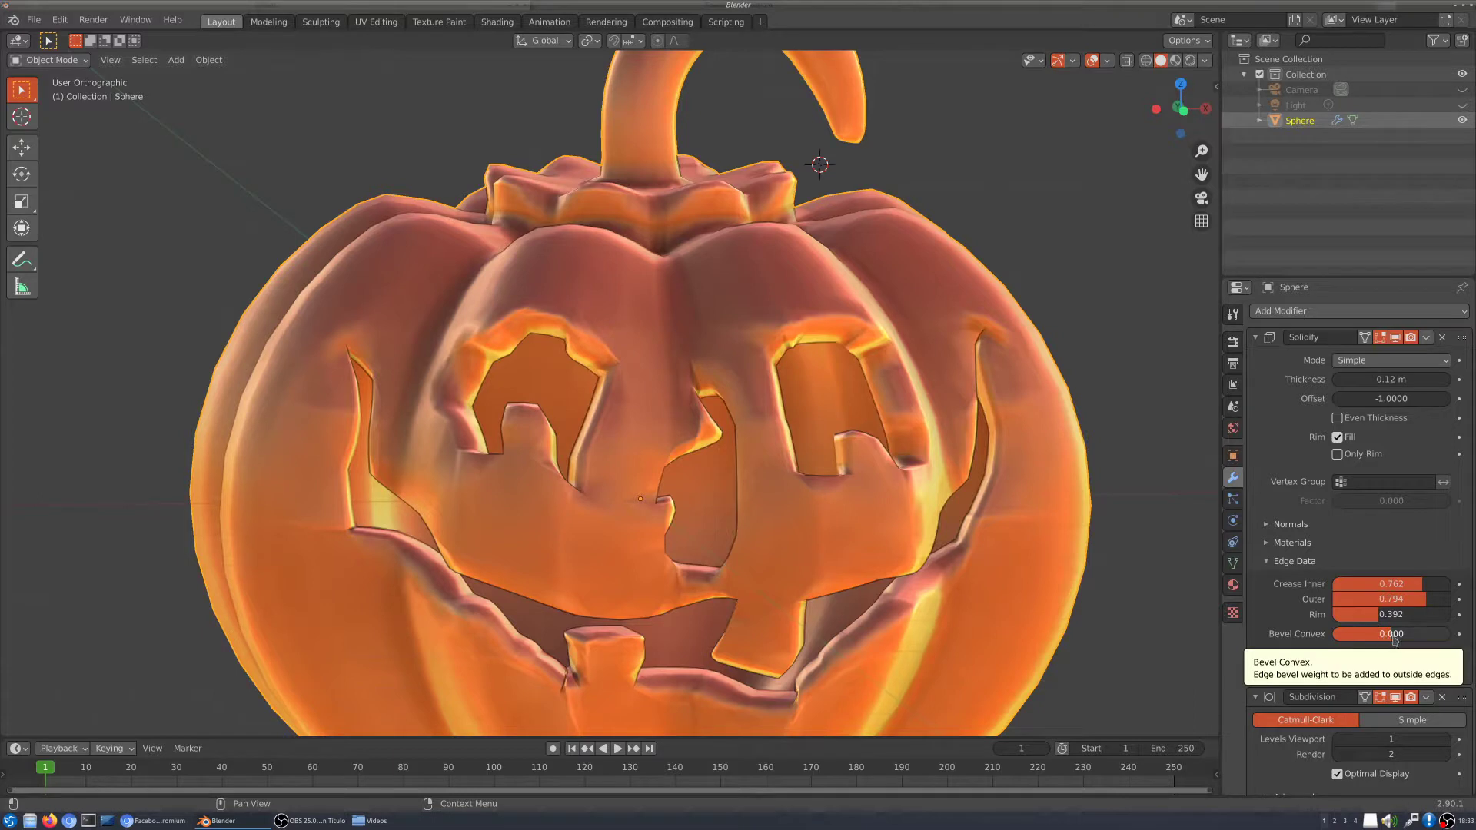
# Step: Set the Solidify Bevel Convex to -0.174 and raise the Subdivision viewport level to 2
pyautogui.moveTo(1393, 637)
pyautogui.mouseDown()
pyautogui.moveTo(1438, 637)
pyautogui.moveTo(1345, 633)
pyautogui.moveTo(1381, 638)
pyautogui.mouseUp()
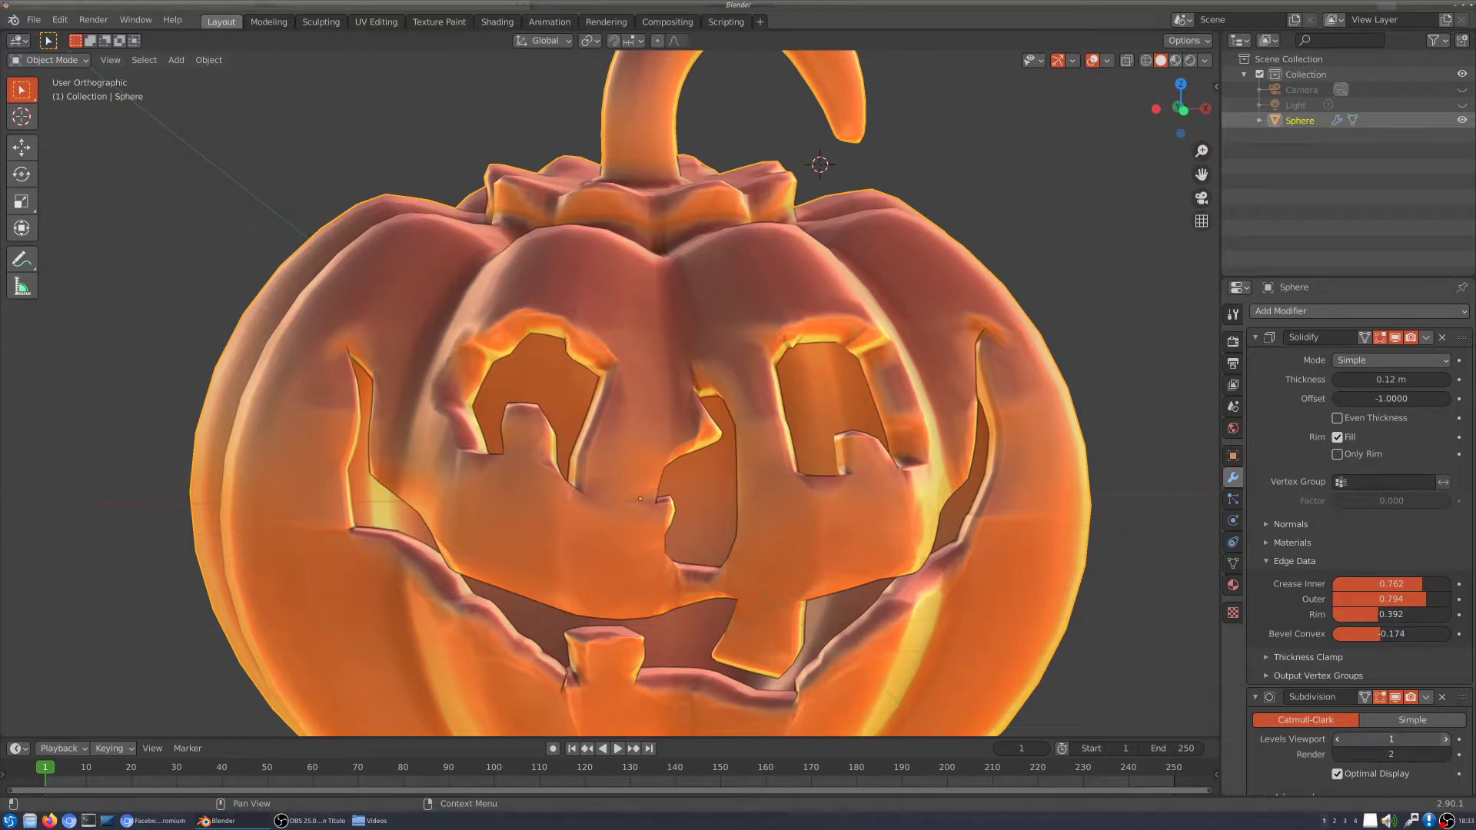
pyautogui.click(1446, 739)
pyautogui.moveTo(1076, 369); pyautogui.dragTo(879, 419, button='middle')
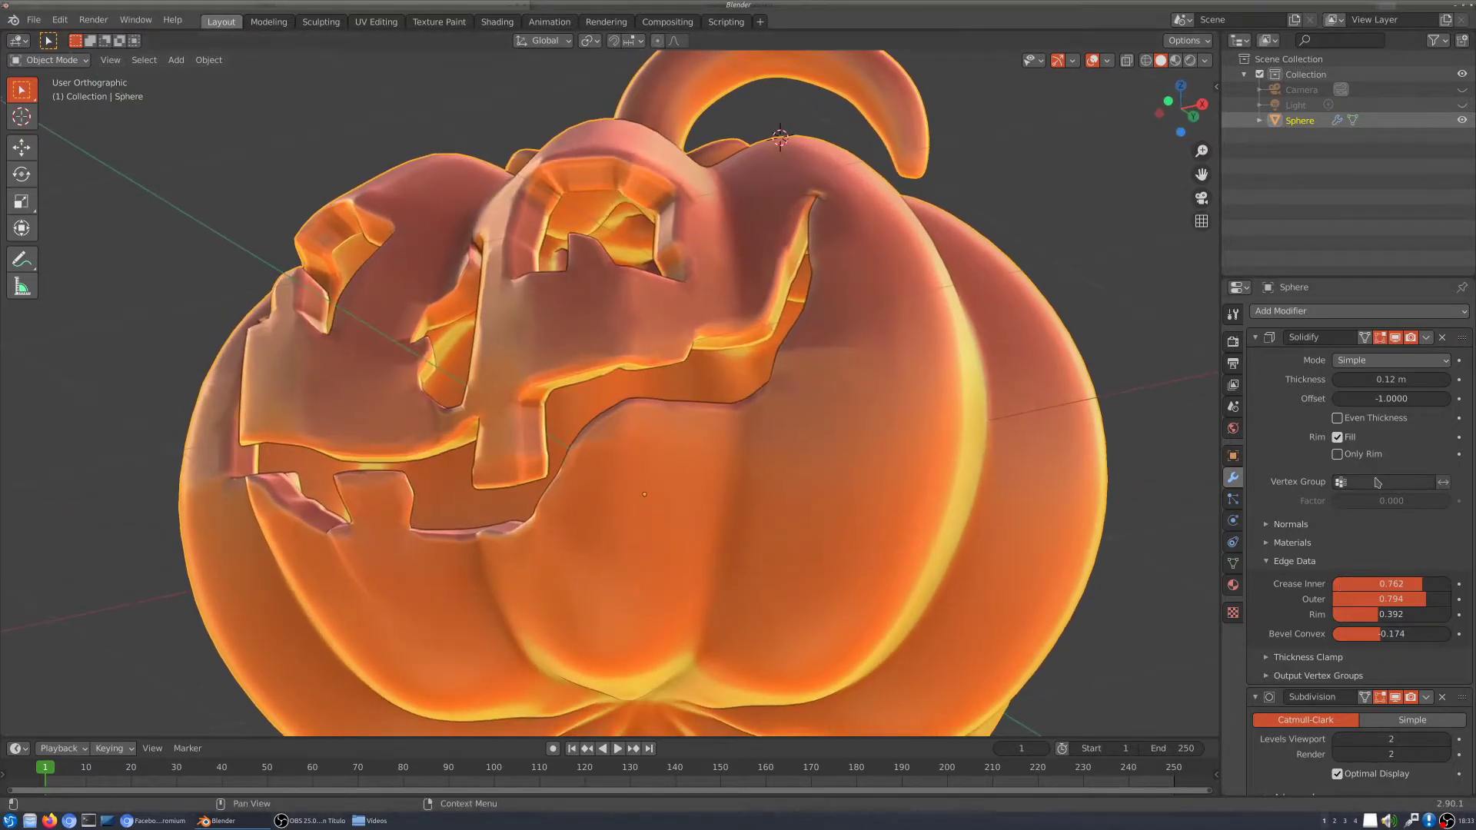
# Step: Enable Even Thickness on the Solidify modifier and inspect the carved walls from several angles
pyautogui.click(1339, 421)
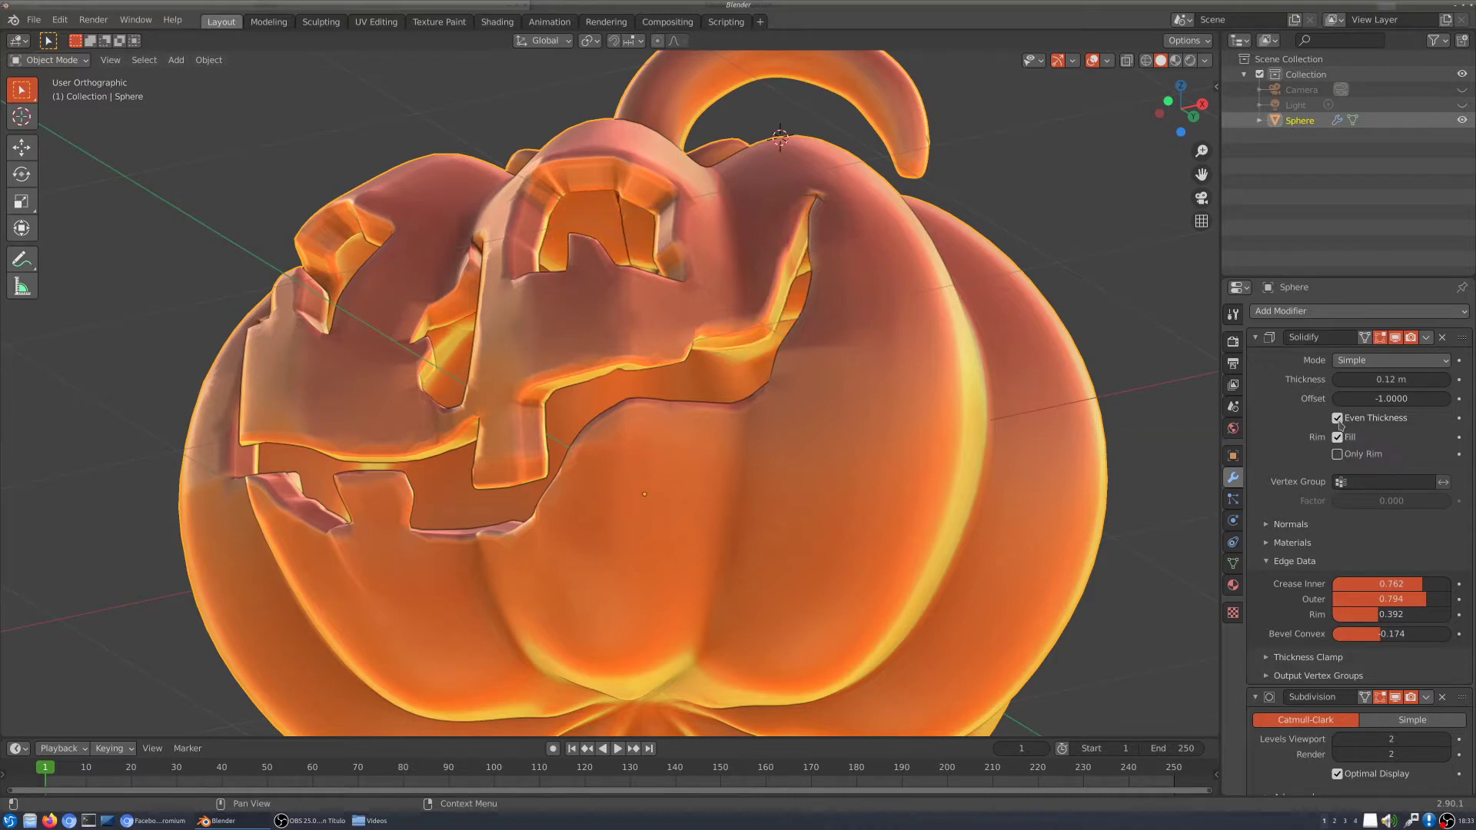
pyautogui.moveTo(630, 378); pyautogui.dragTo(690, 441, button='middle')
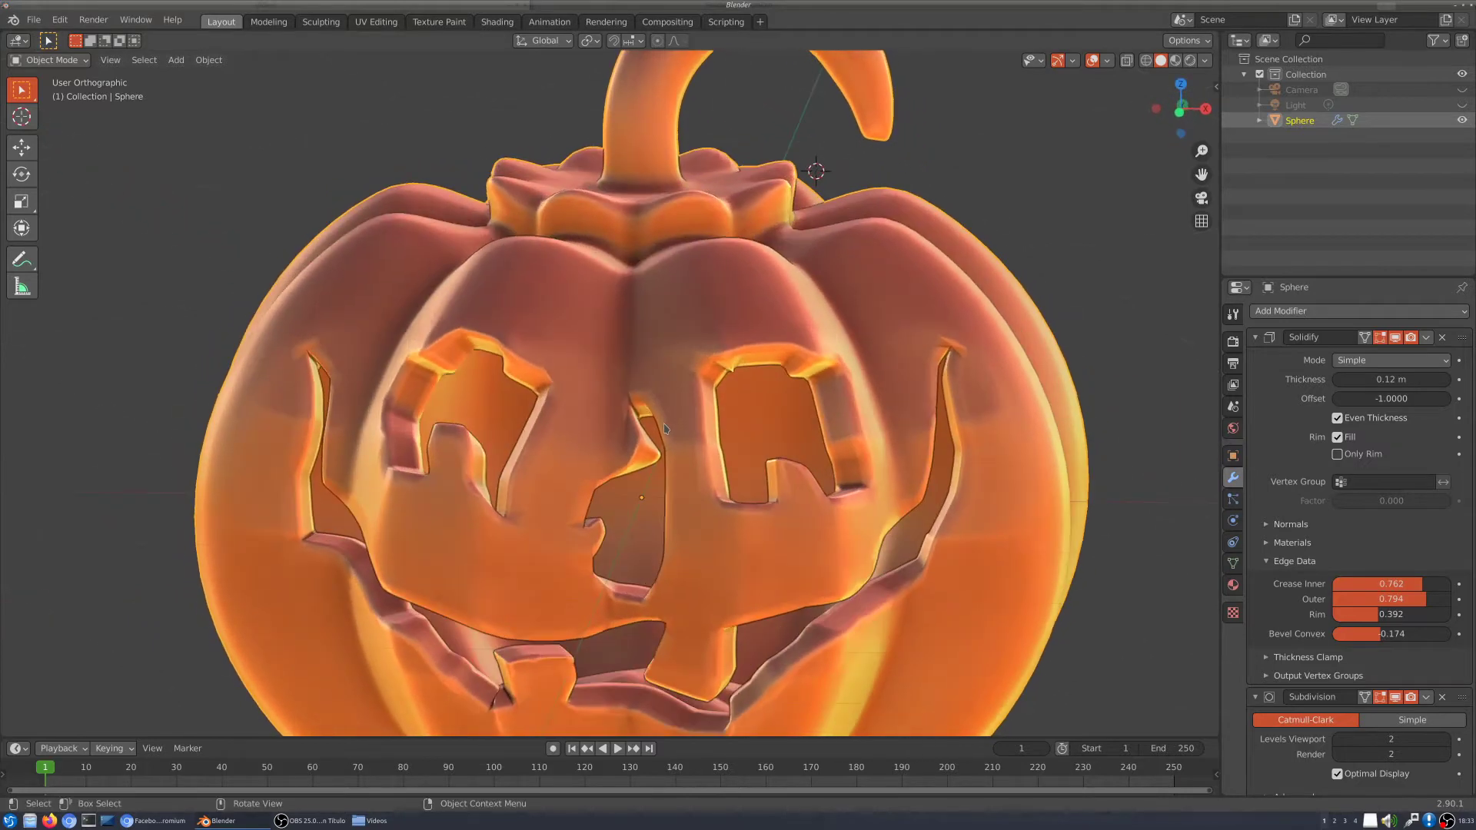
pyautogui.scroll(-3, 690, 441)
pyautogui.moveTo(837, 439); pyautogui.dragTo(782, 429, button='middle')
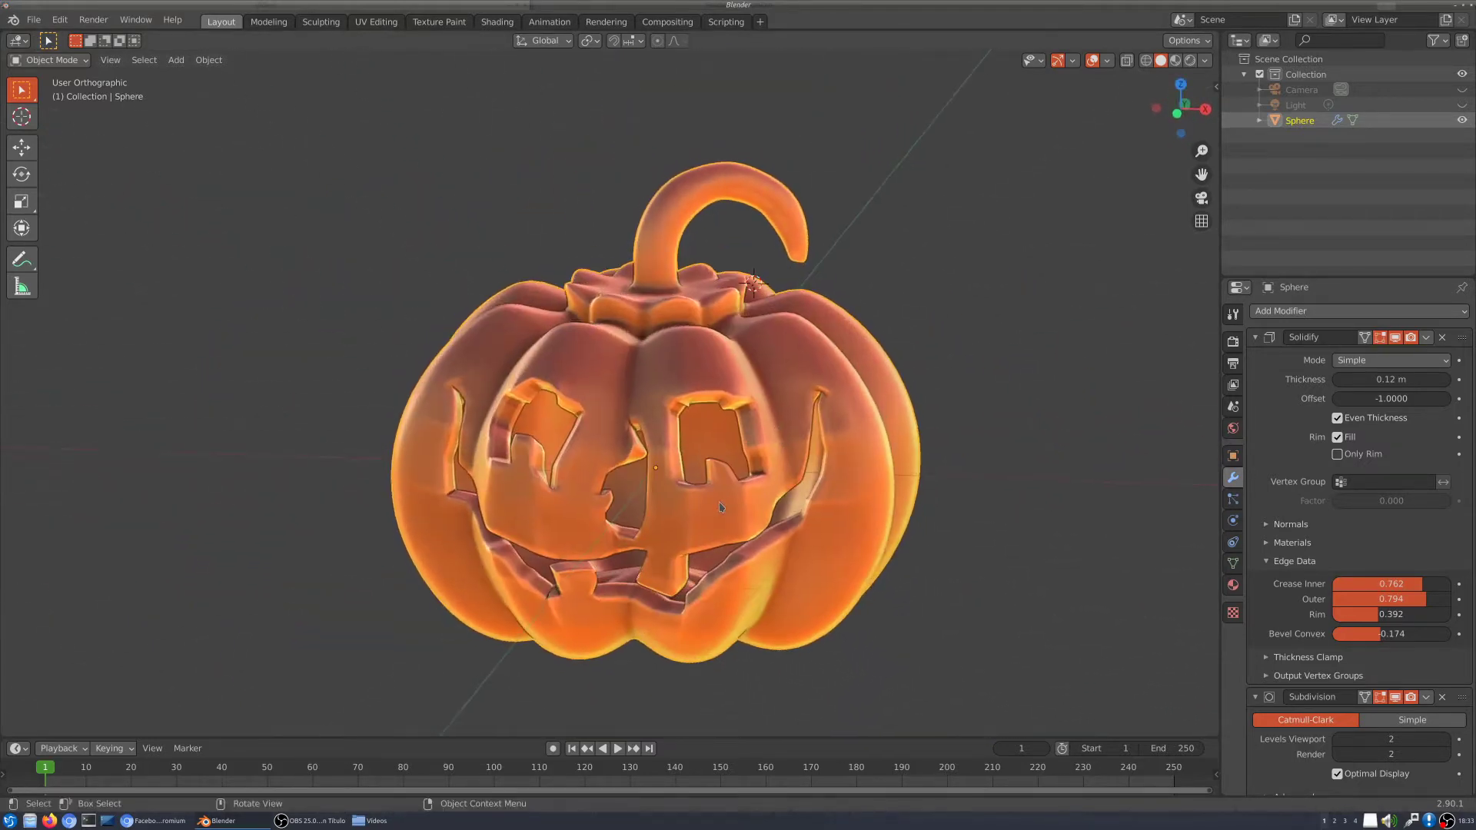
pyautogui.scroll(4, 782, 429)
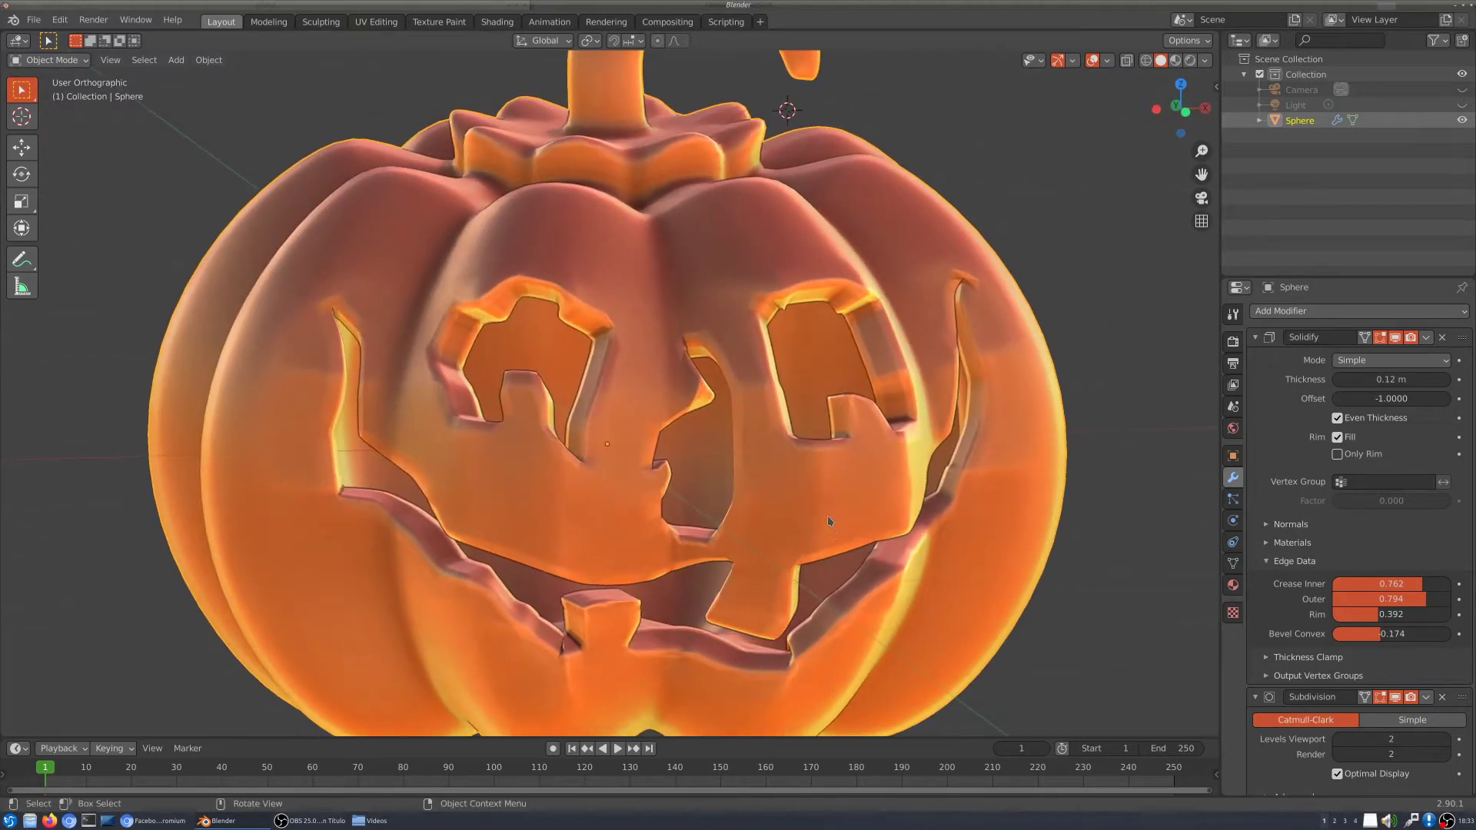
pyautogui.scroll(-3, 830, 522)
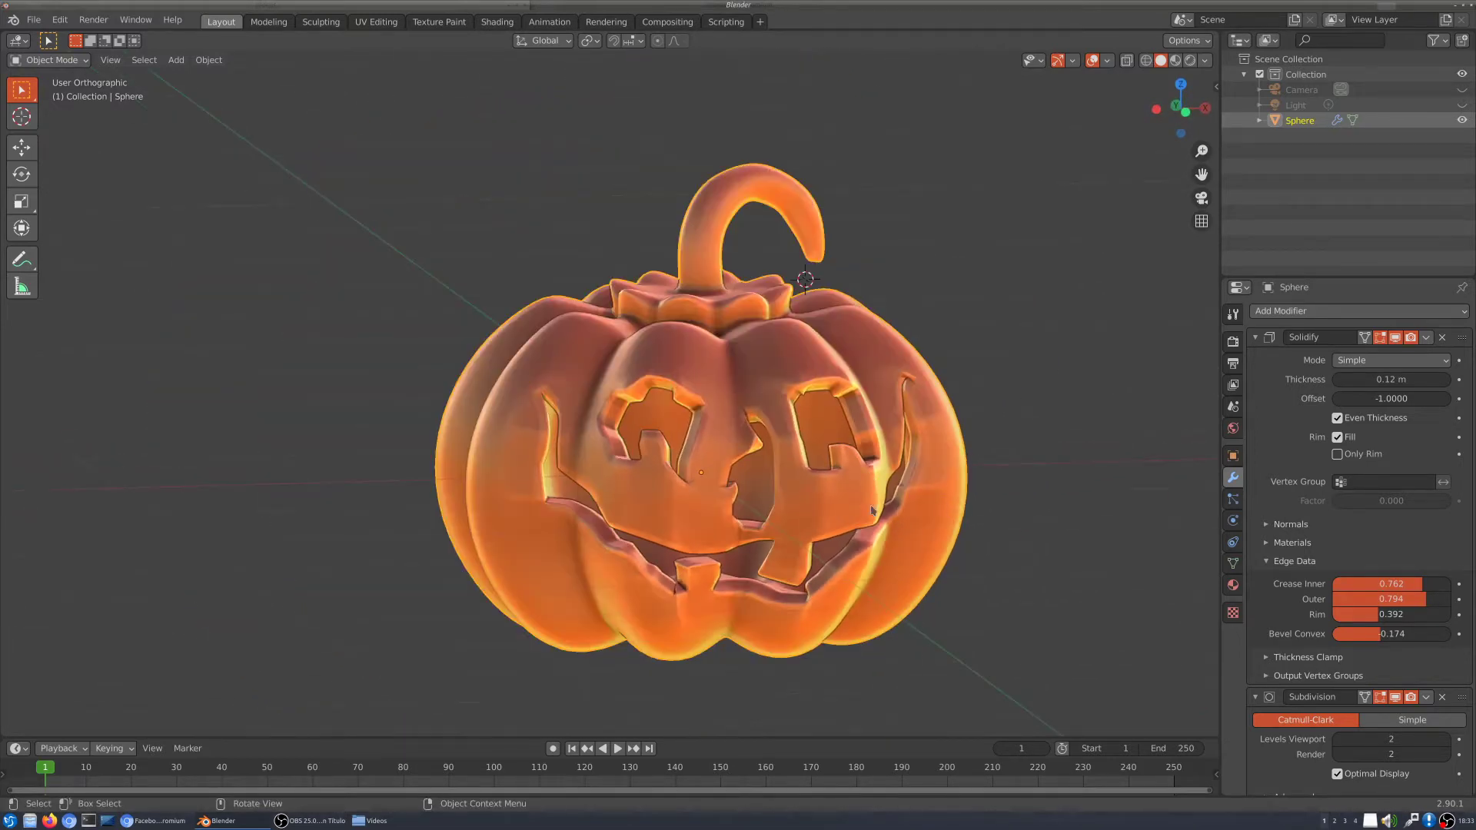
pyautogui.moveTo(872, 510); pyautogui.dragTo(1153, 96, button='middle')
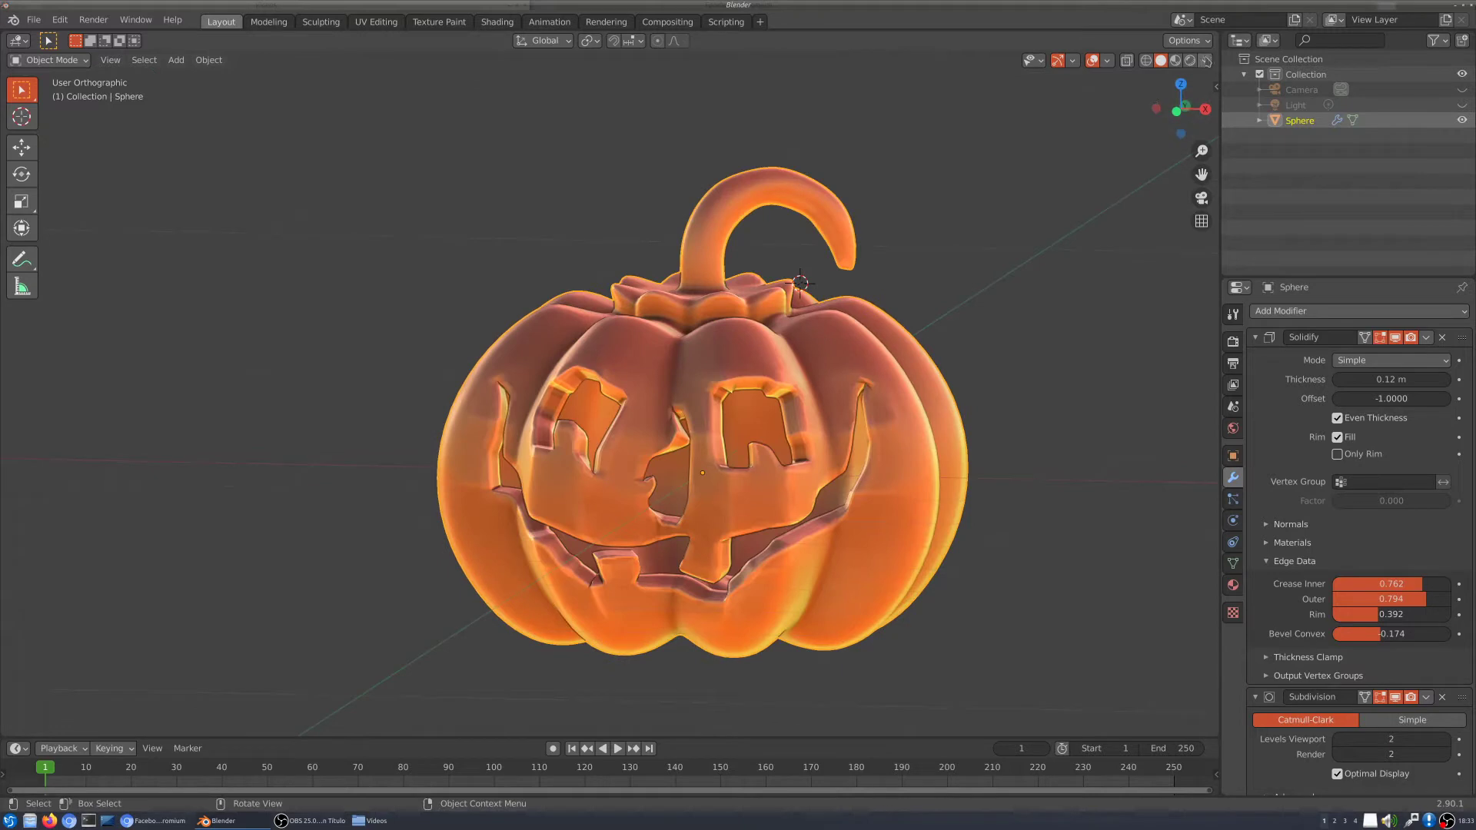
# Step: Switch the viewport MatCap to the glossy yellow-orange sphere and view the finished pumpkin from several angles
pyautogui.click(1205, 60)
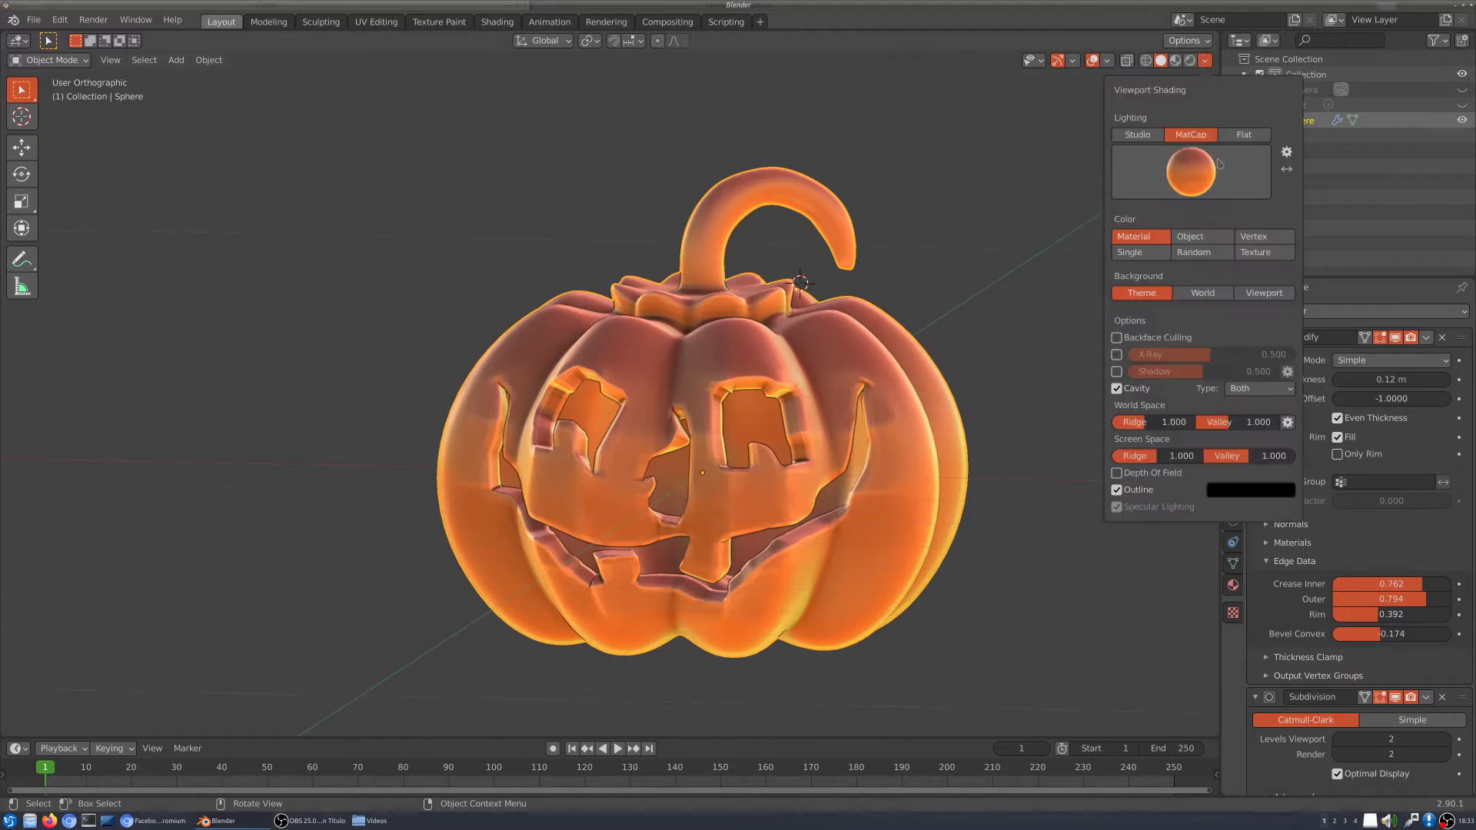
pyautogui.click(1209, 188)
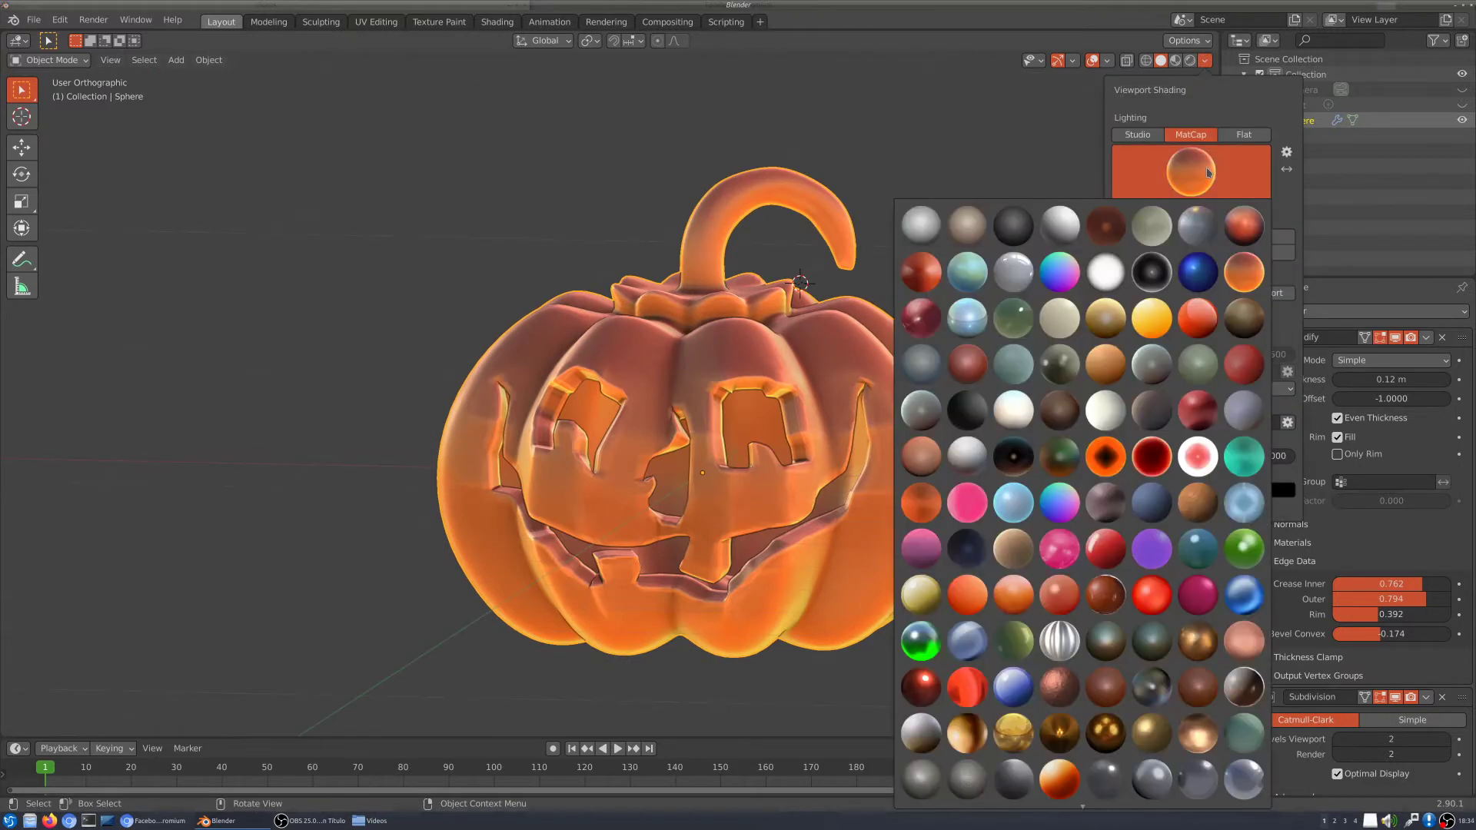
pyautogui.click(1157, 318)
pyautogui.moveTo(879, 472); pyautogui.dragTo(939, 481, button='middle')
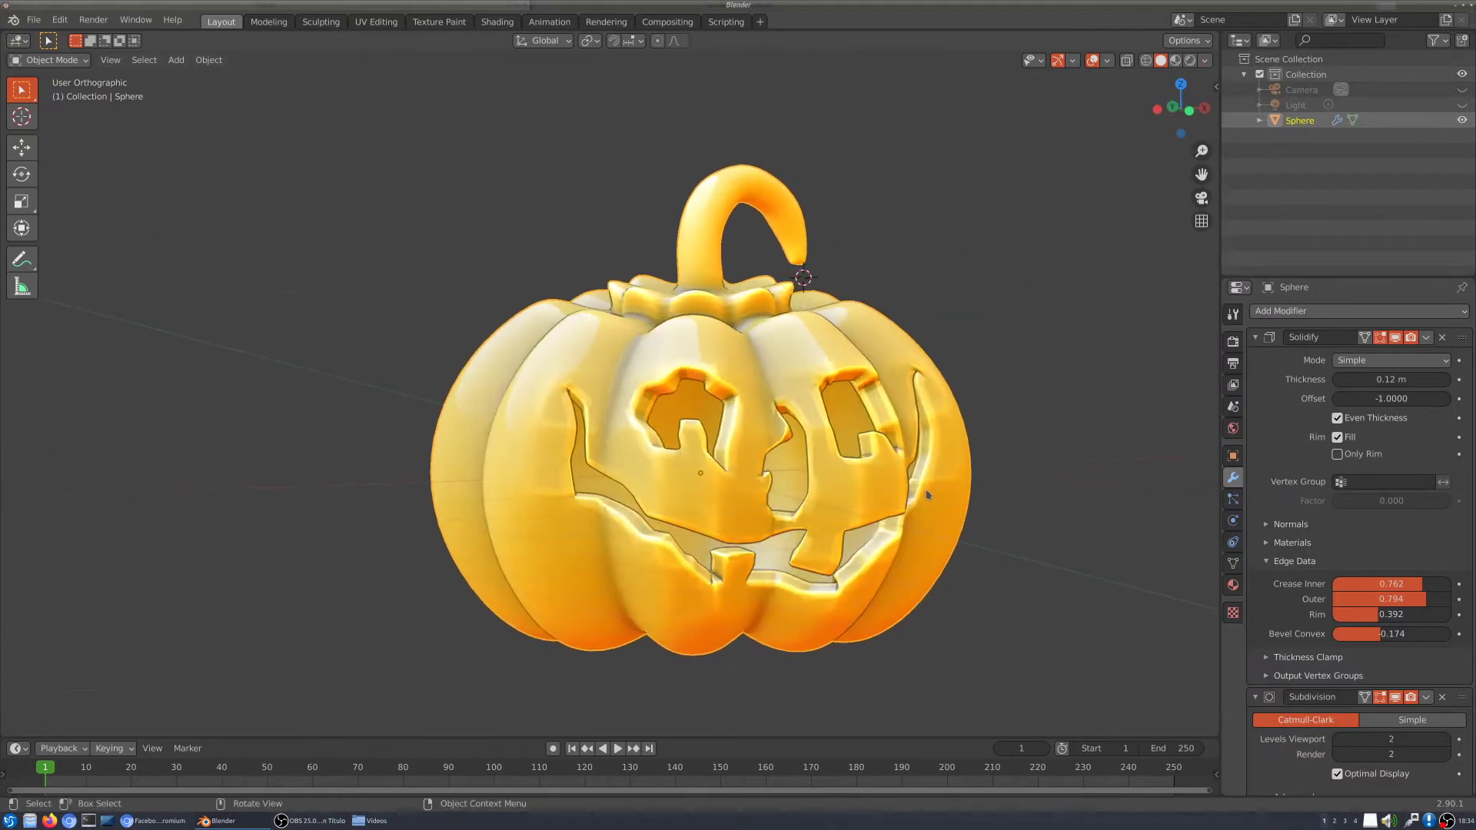
pyautogui.moveTo(892, 562); pyautogui.dragTo(721, 487, button='middle')
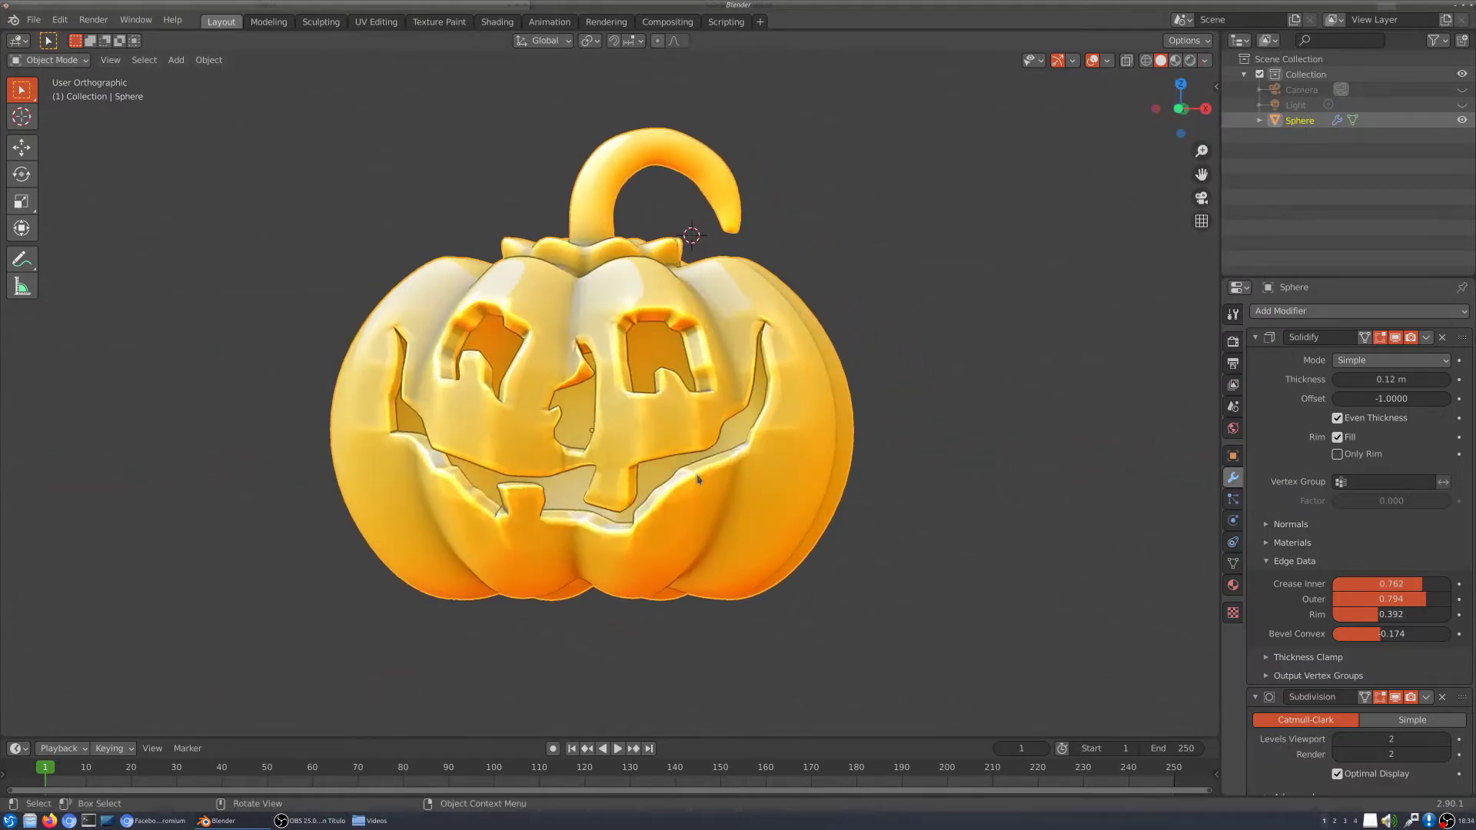
pyautogui.moveTo(674, 399); pyautogui.dragTo(593, 459, button='middle')
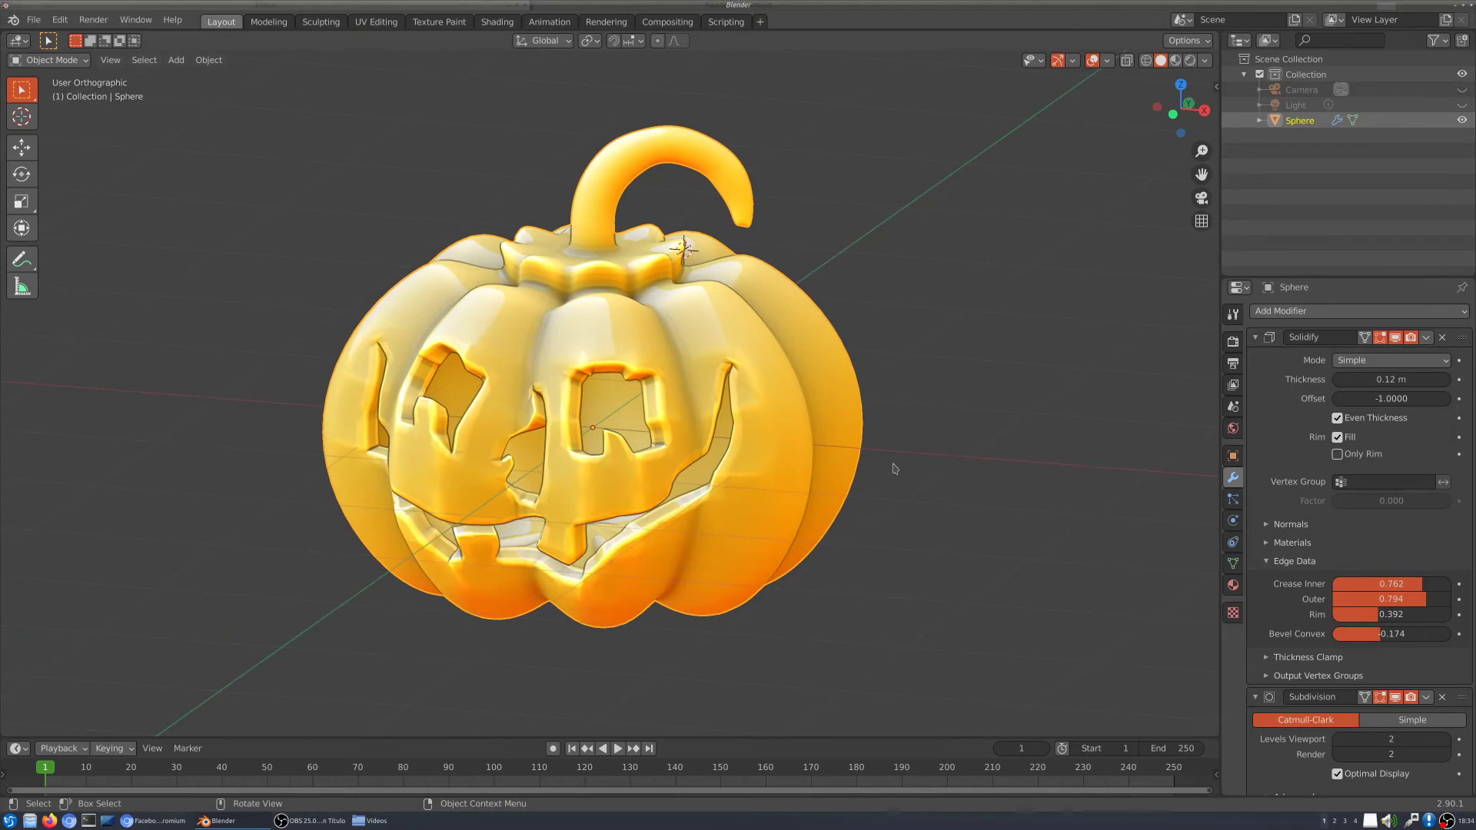
pyautogui.moveTo(939, 447); pyautogui.dragTo(956, 538, button='middle')
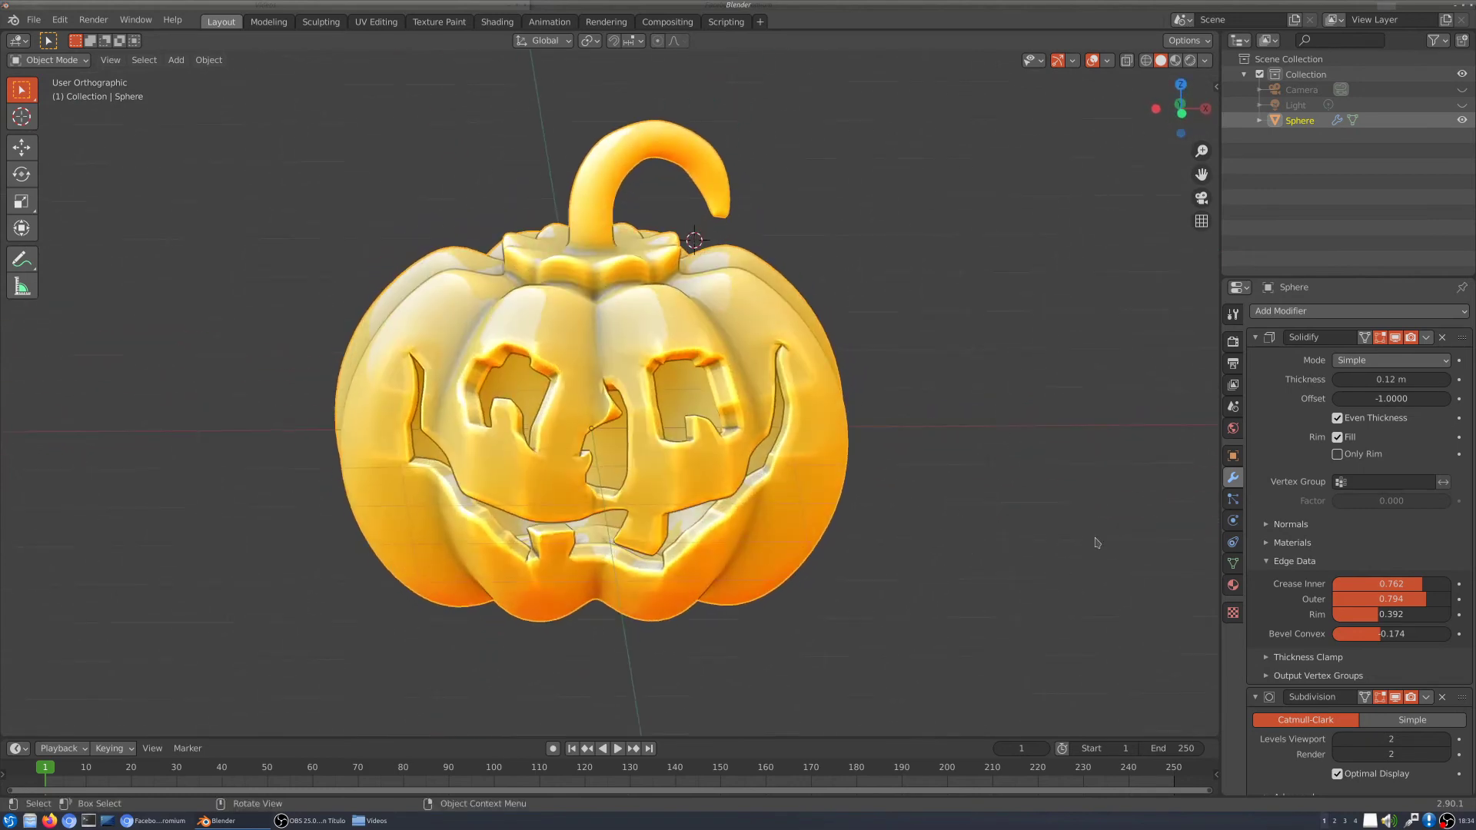